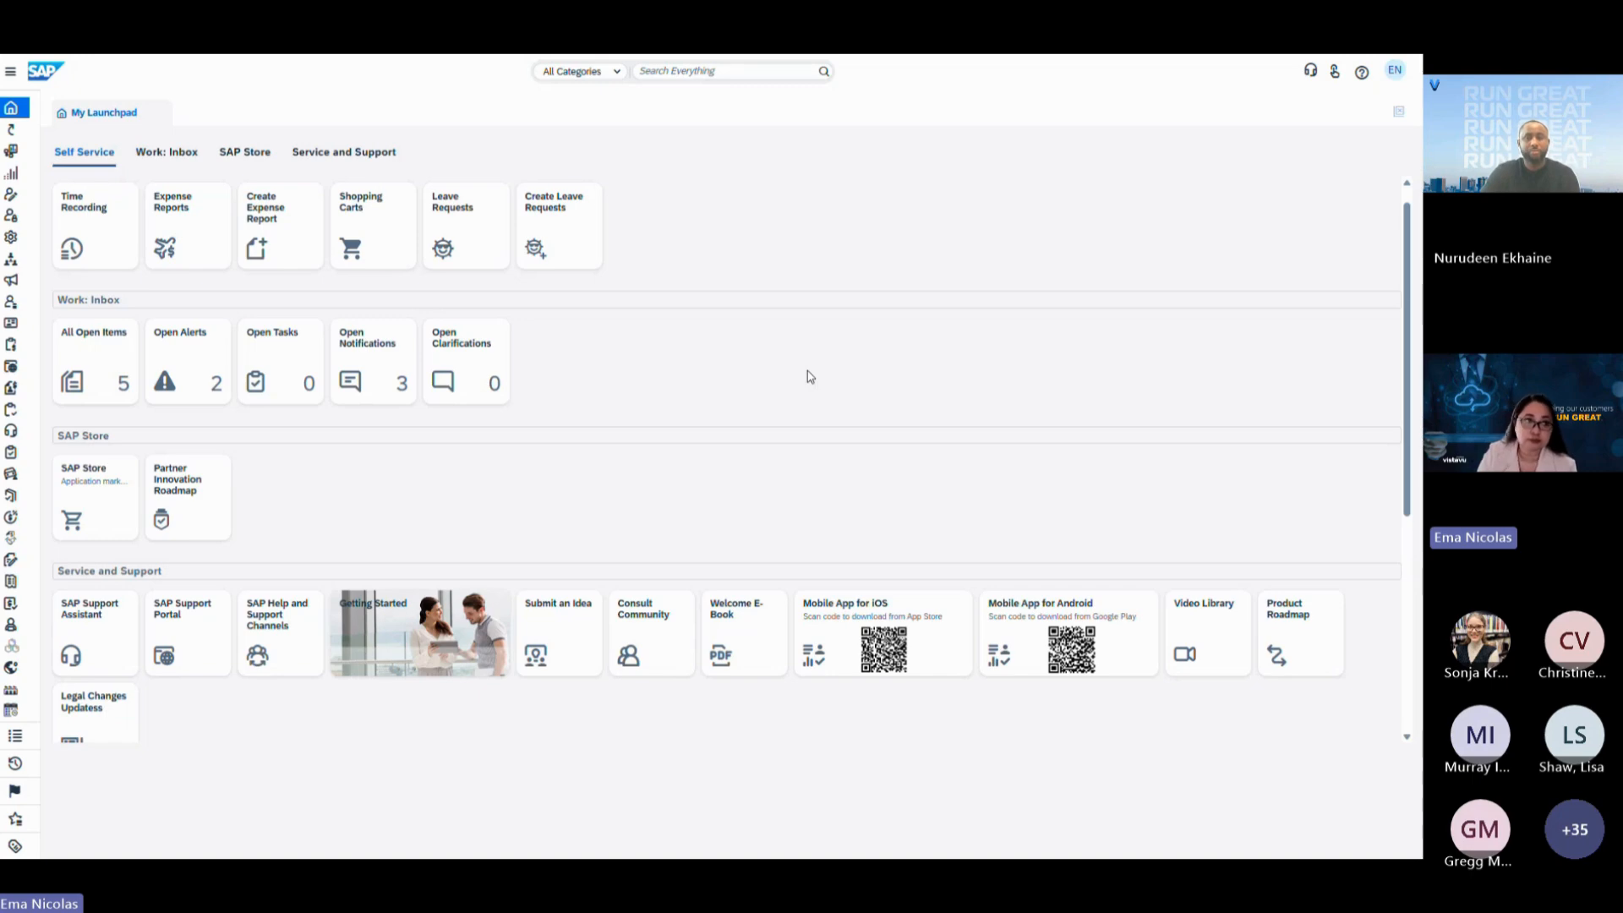
Open the Design Reports view of the Business Analytics work center.
click(11, 75)
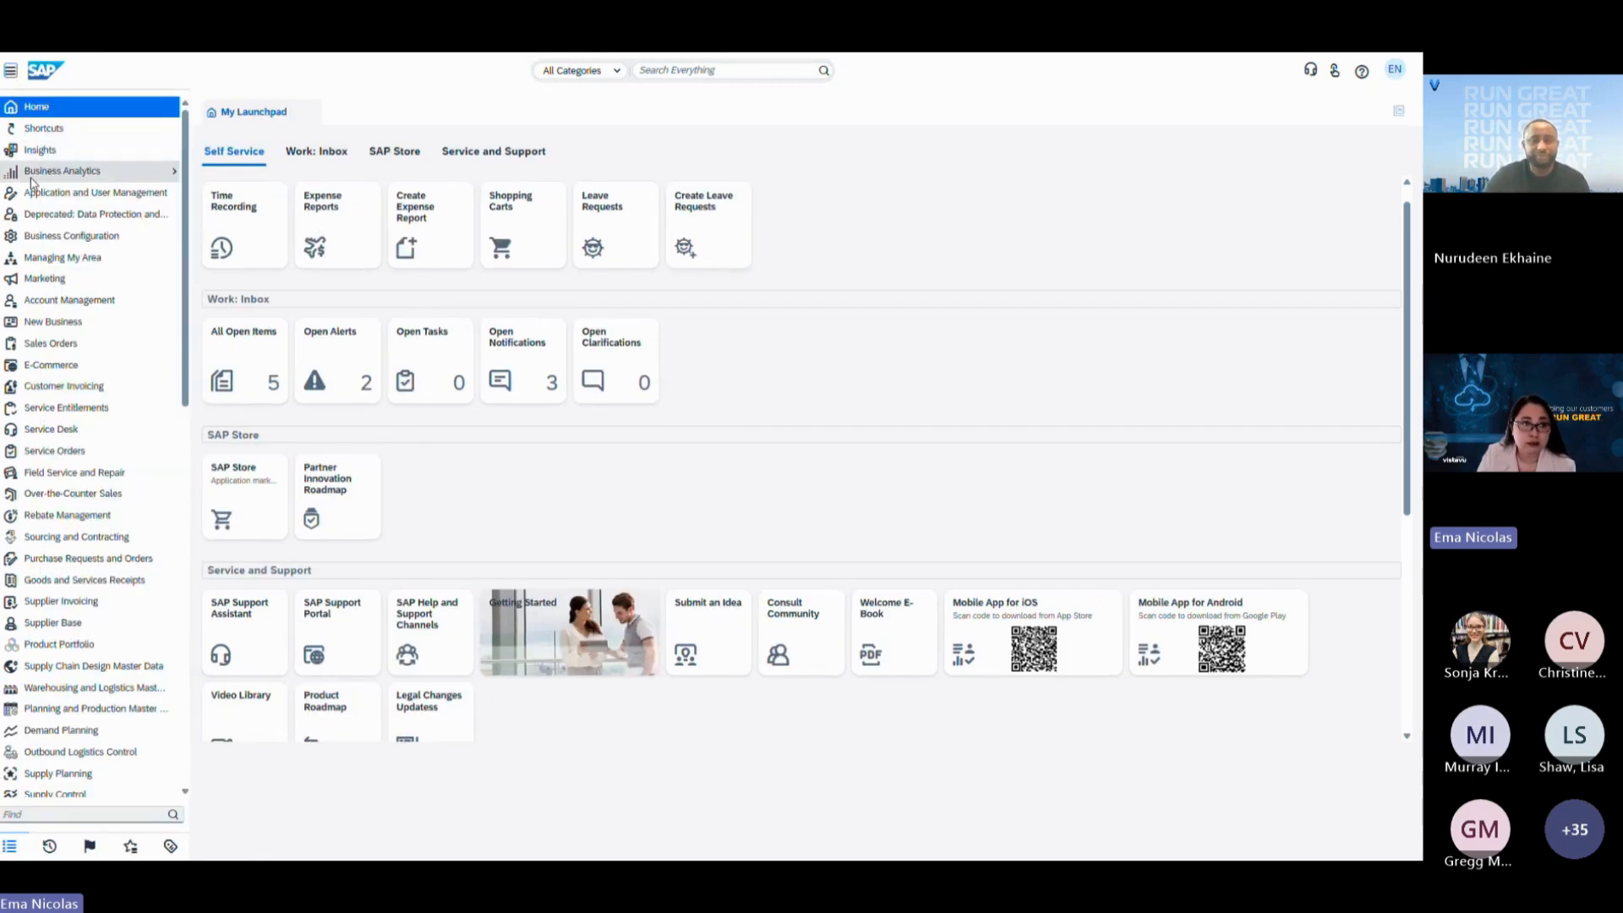
mouse_move(131, 178)
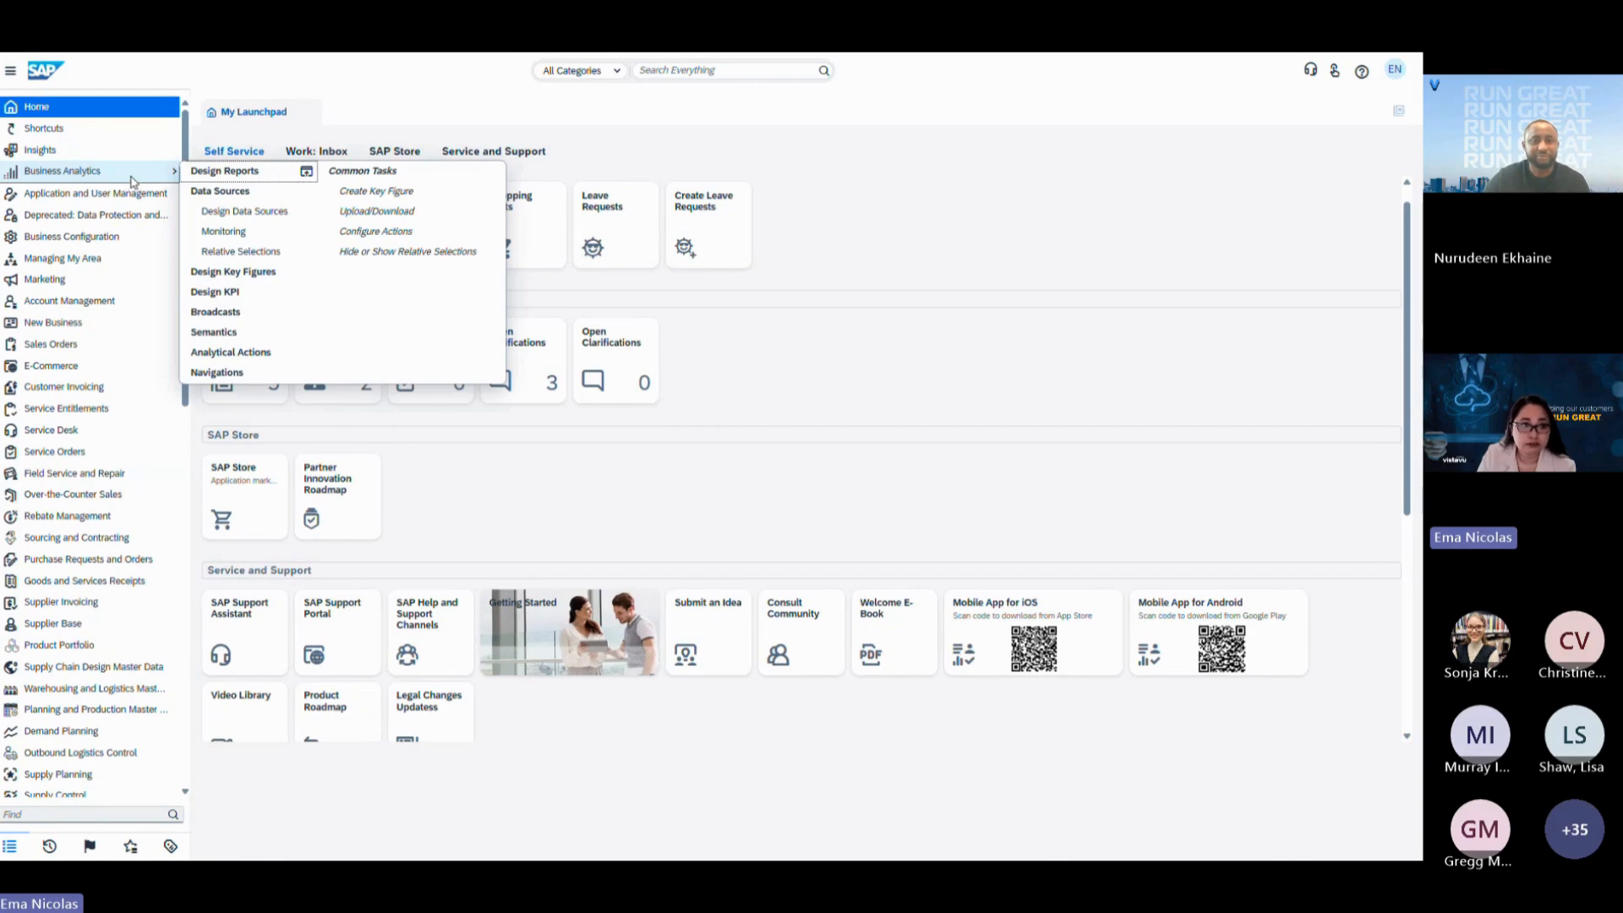
click(273, 179)
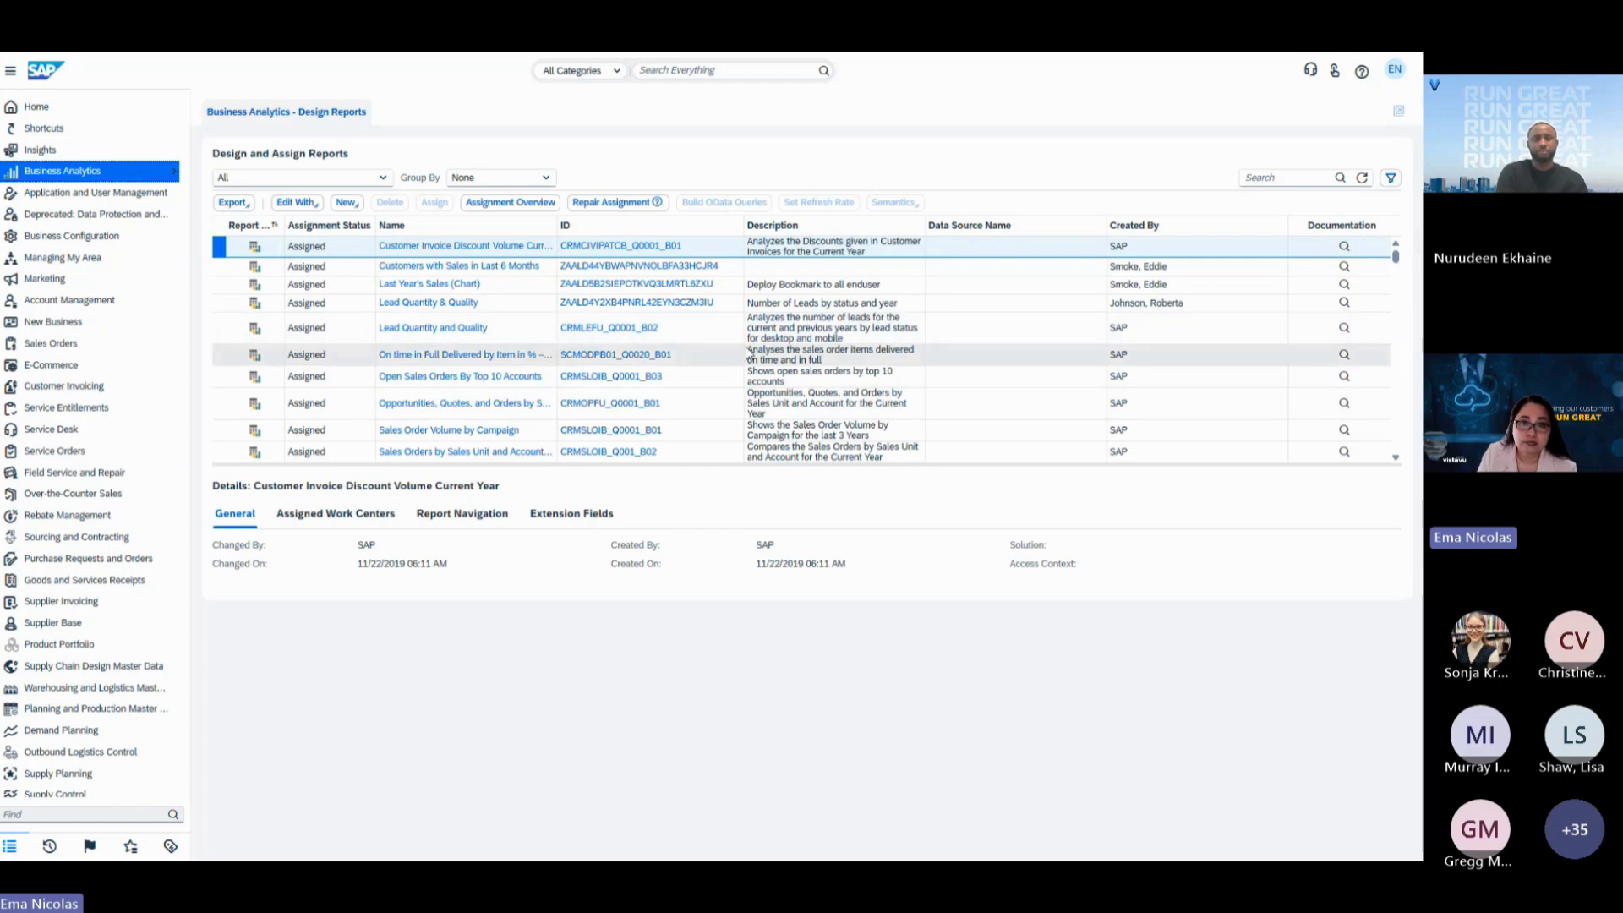
Review the assigned work centers and the documentation of the Open Sales Orders By Top 10 Accounts report, and return to the report list.
click(715, 385)
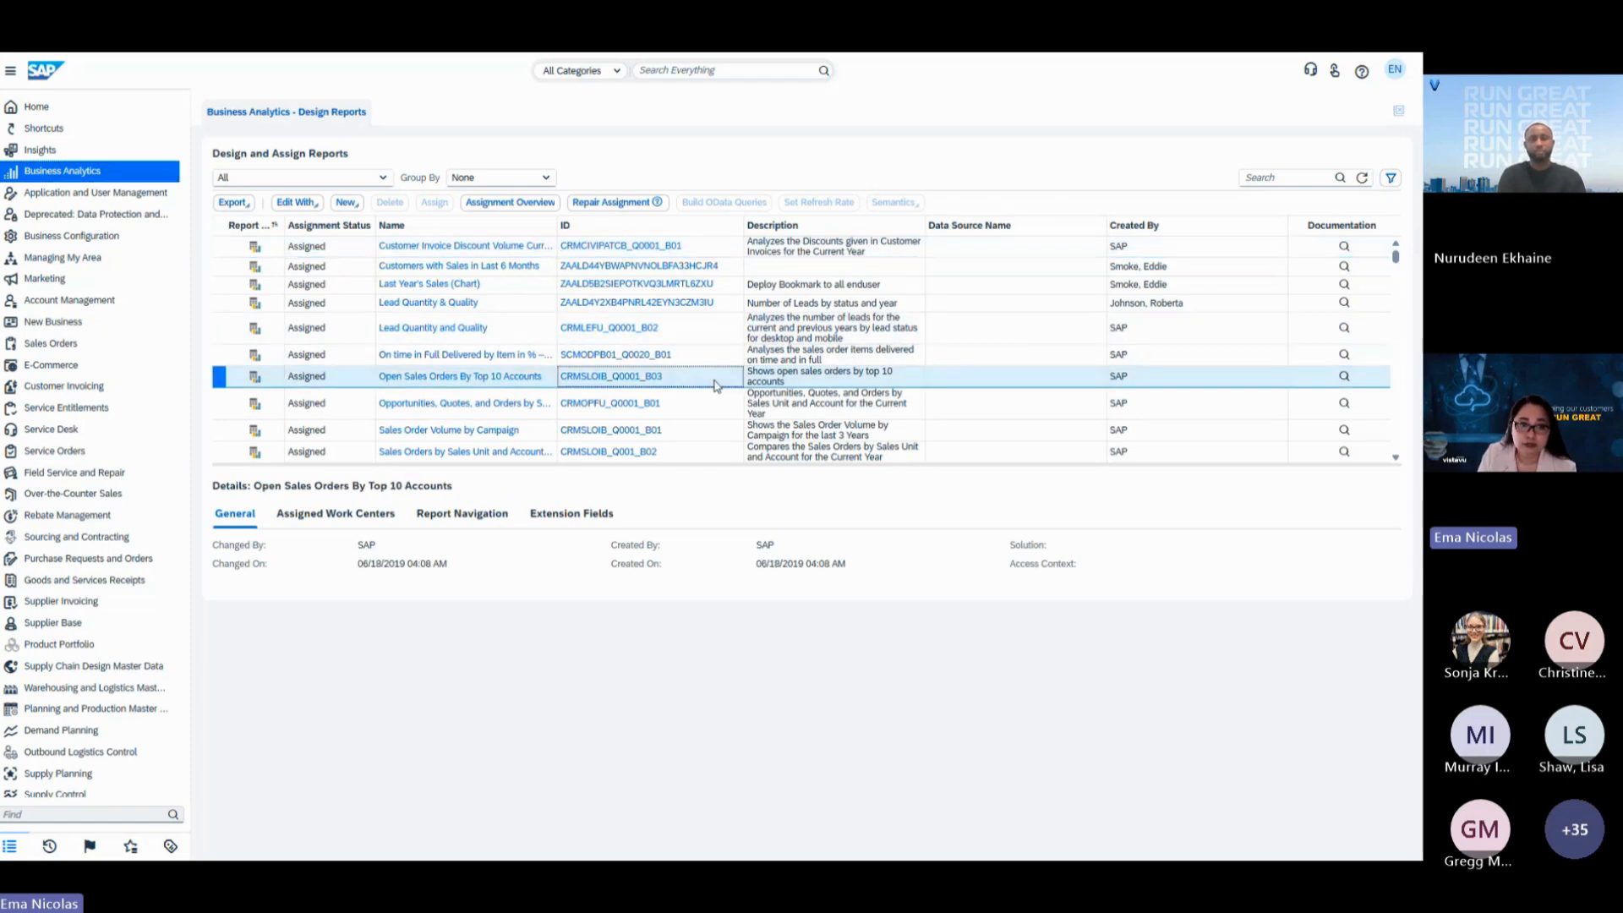
click(348, 522)
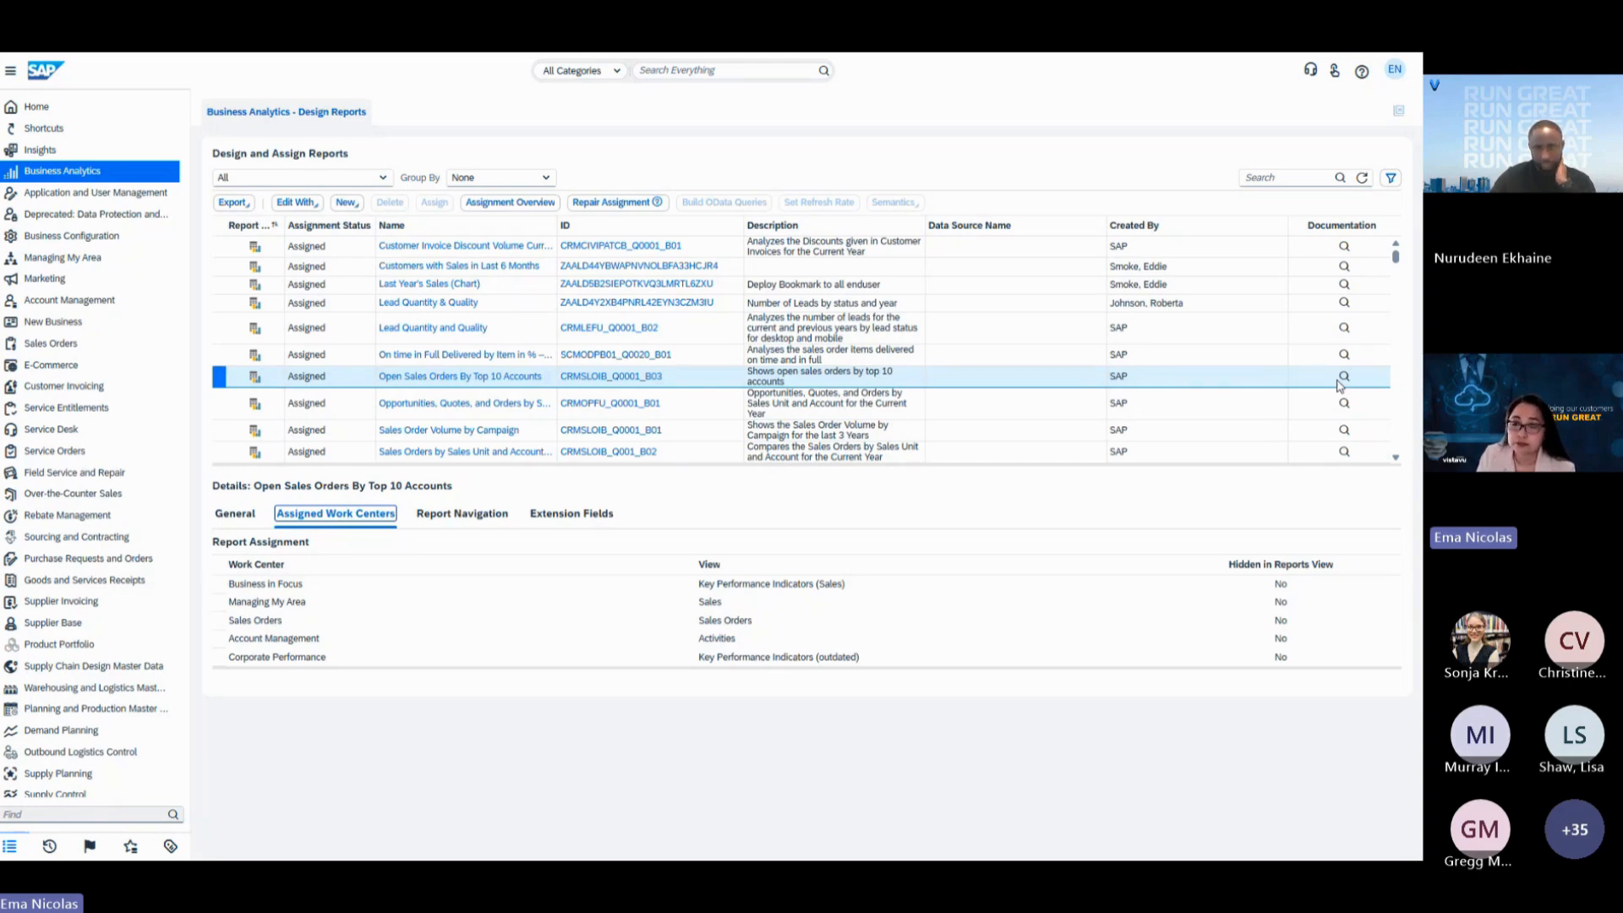
click(1343, 377)
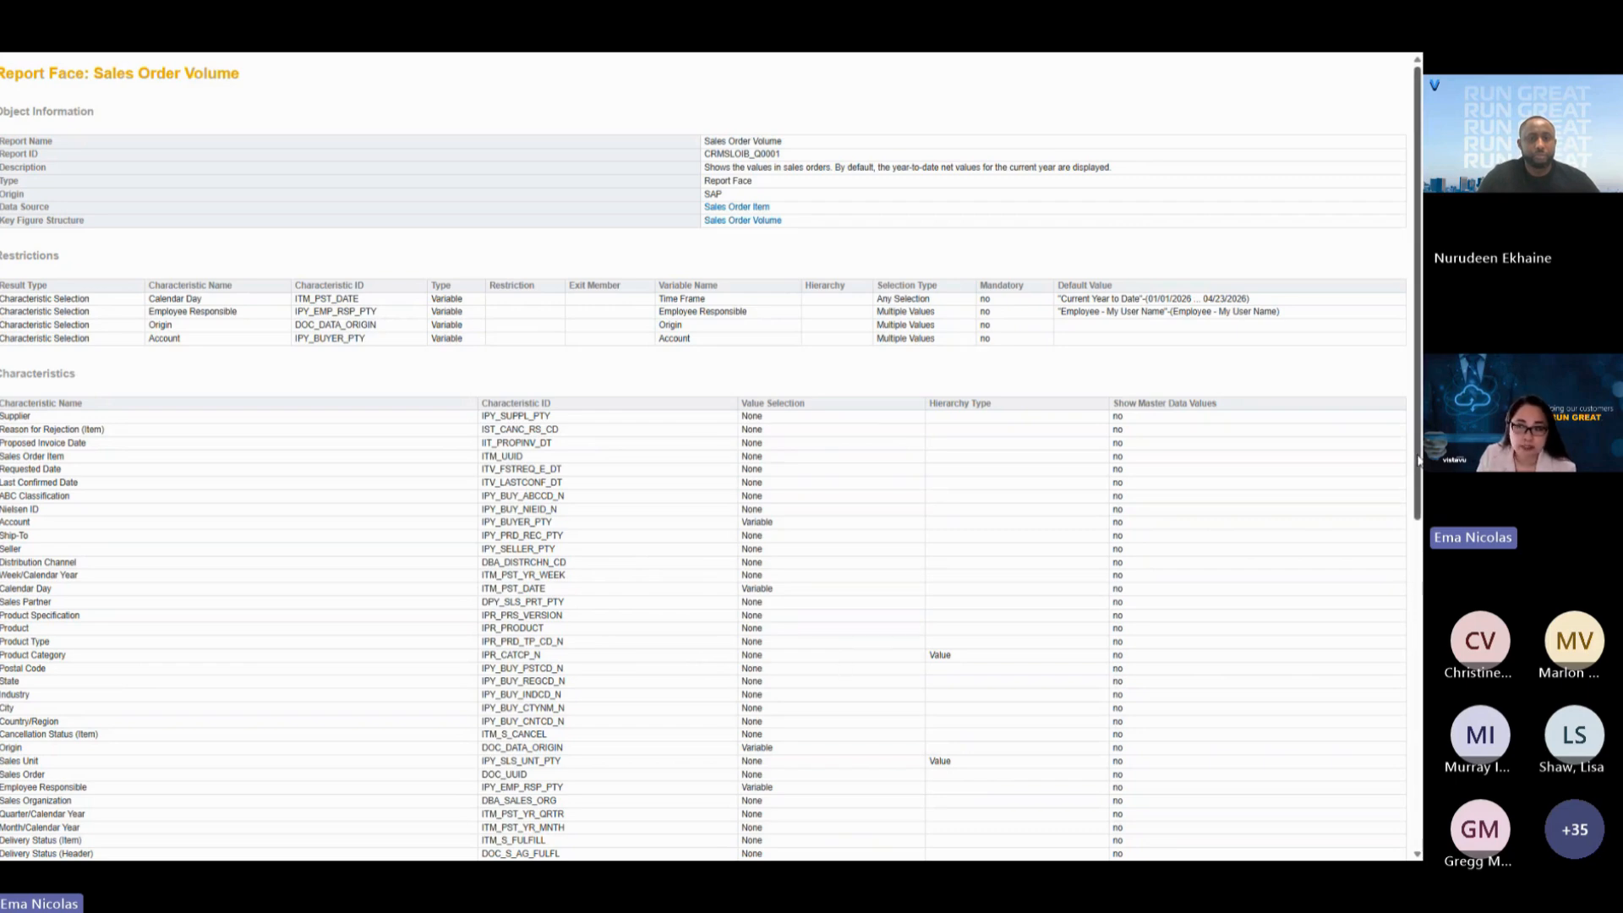
drag(1419, 461, 1420, 794)
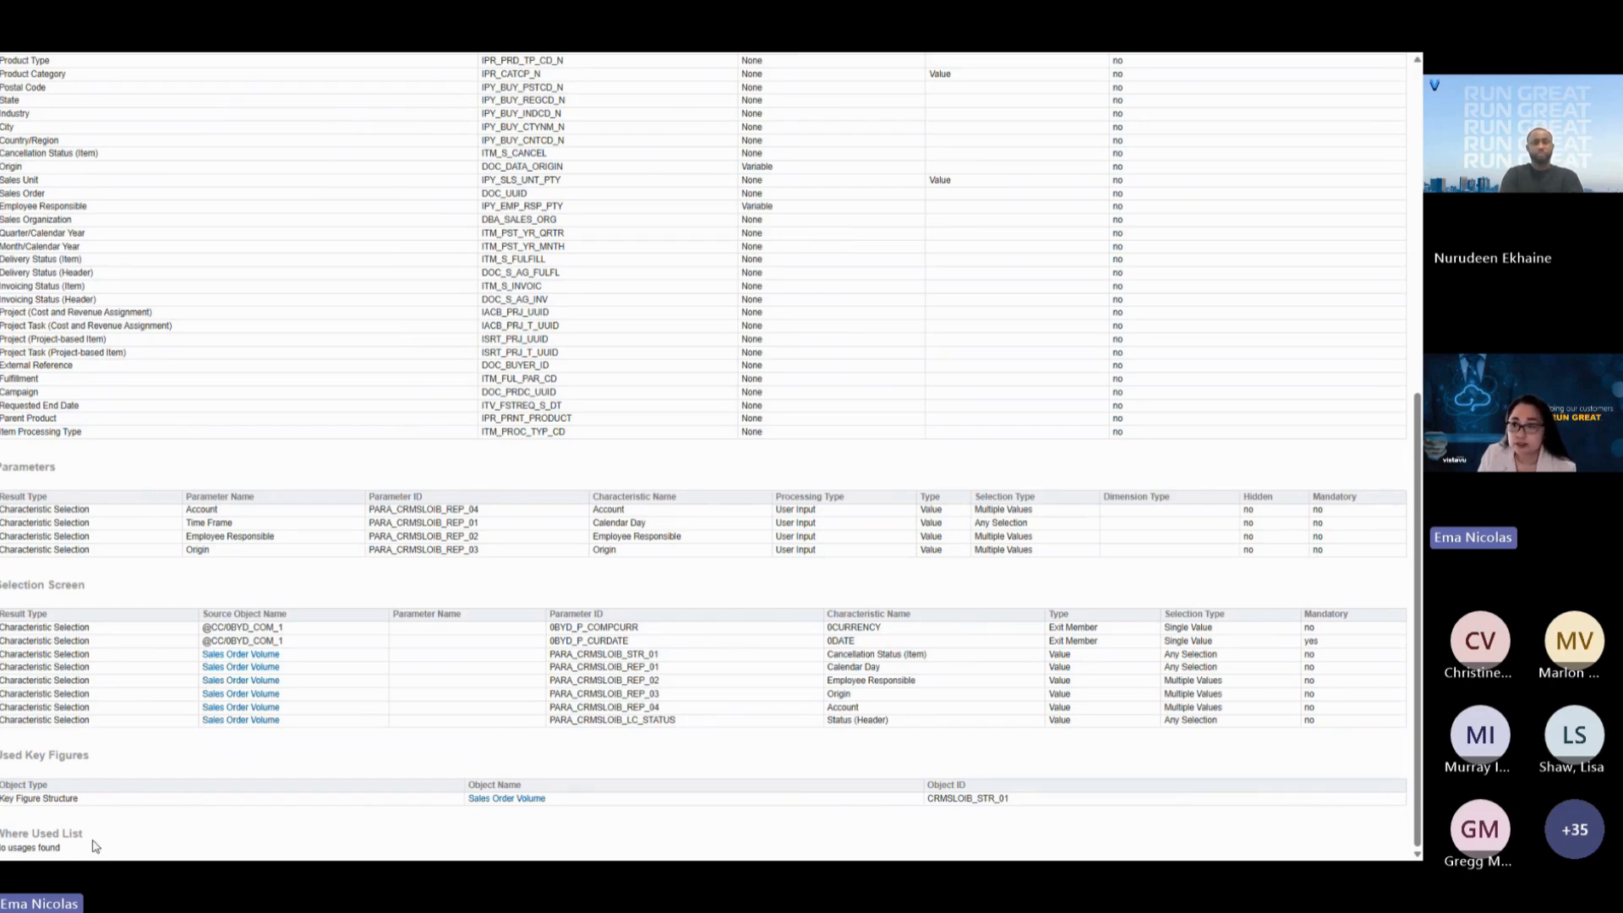
drag(1419, 609, 1412, 180)
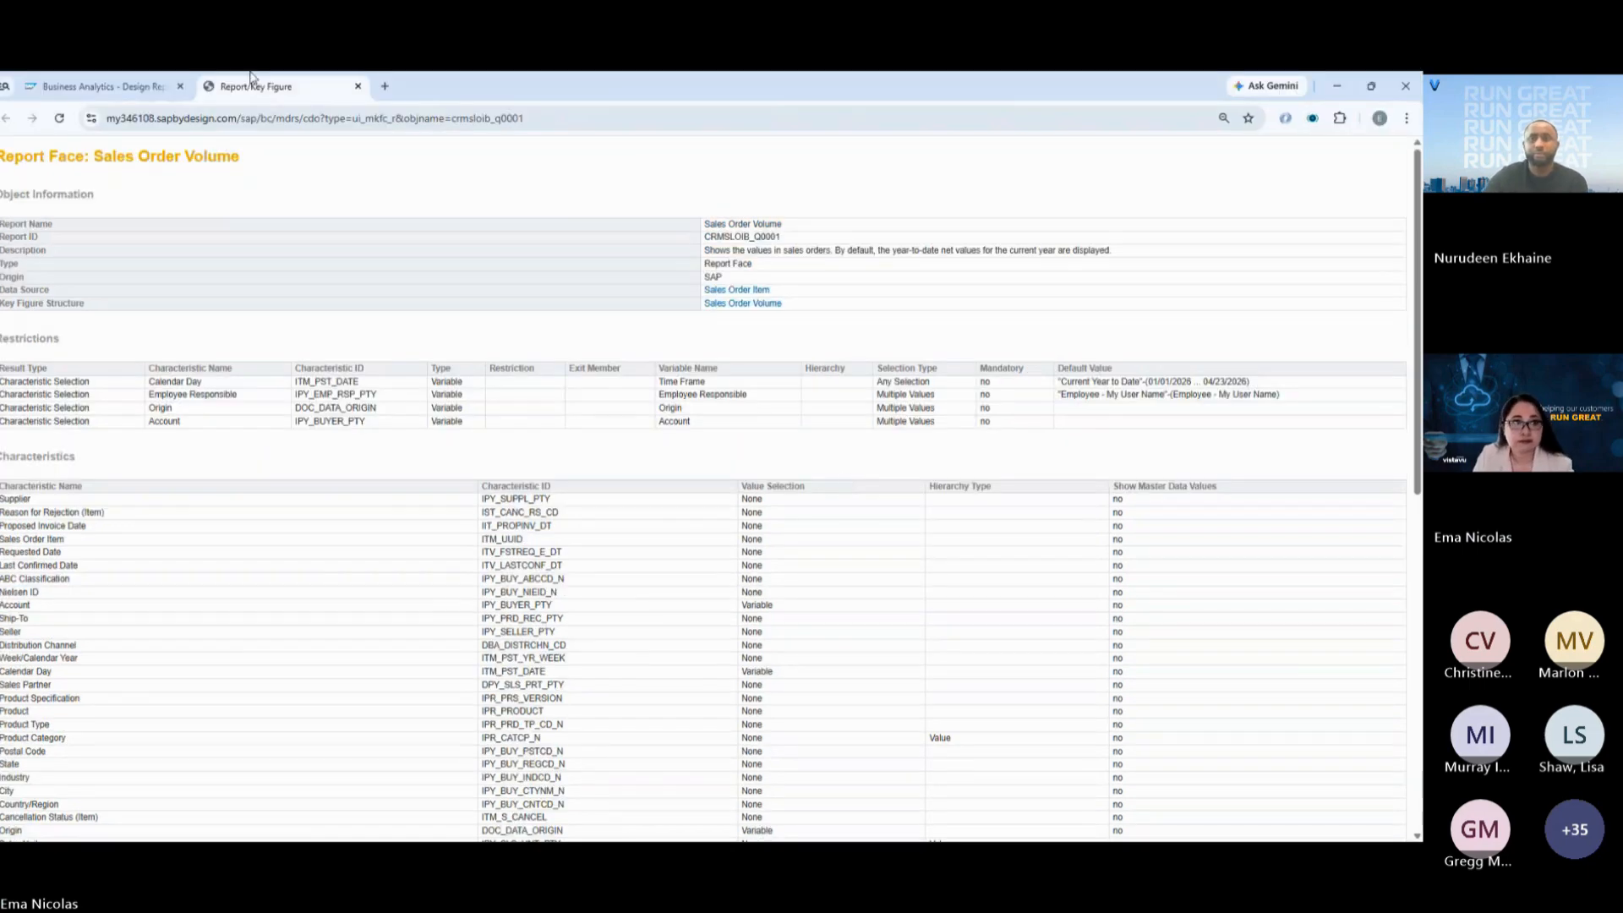
click(105, 82)
key(F11)
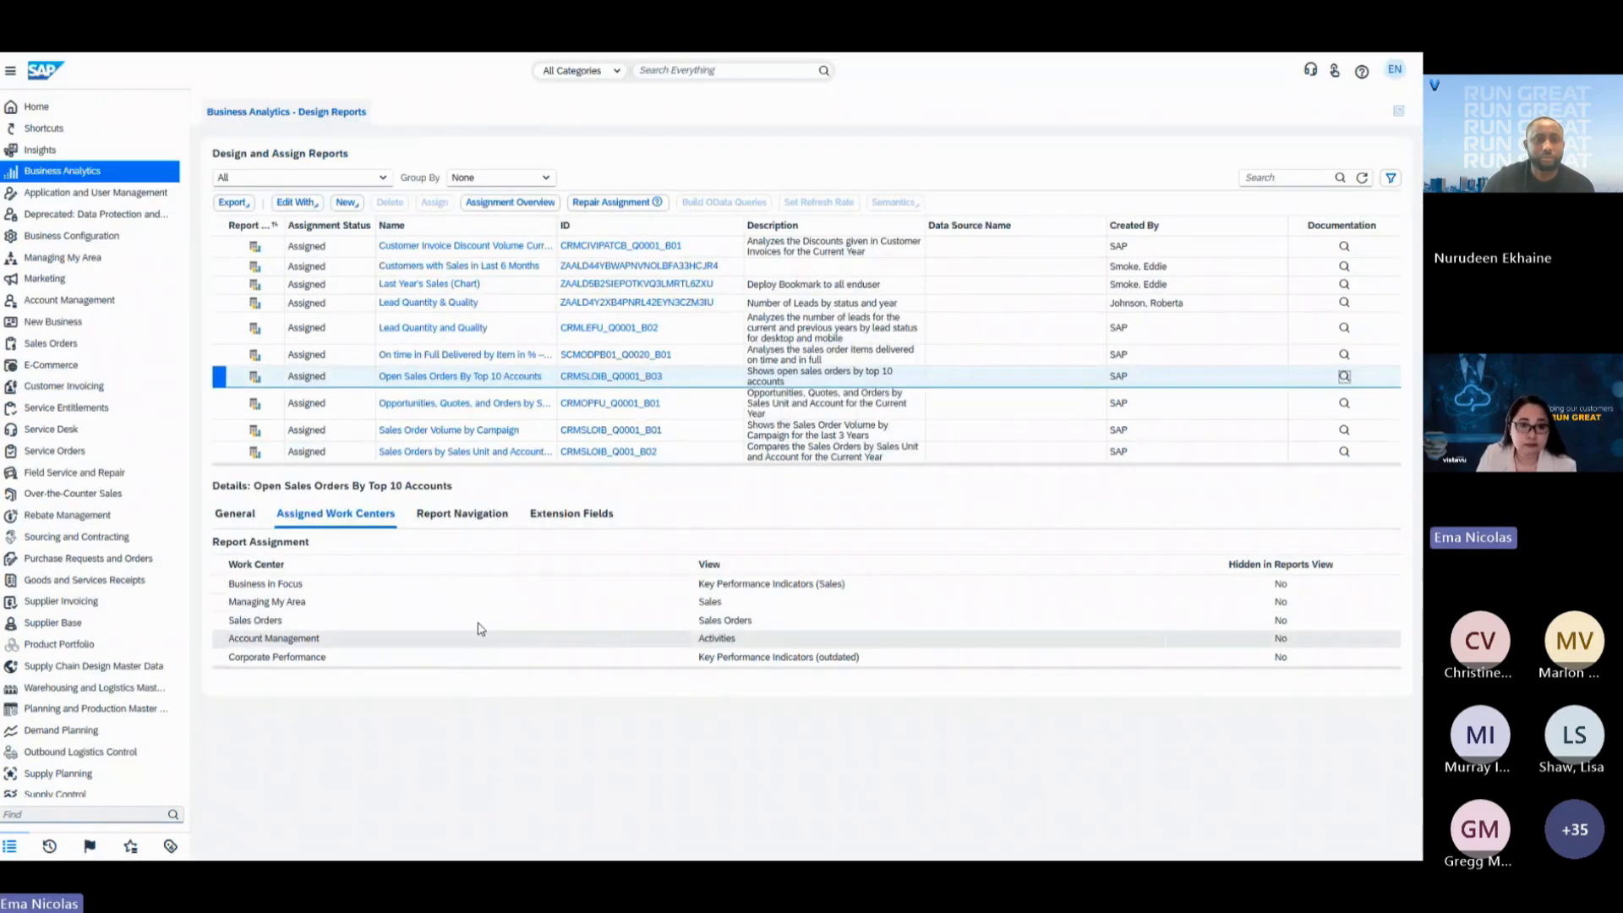
Search the reports for "sales volume" and open the Sales Order Volume report with ID CRMSLOIB_Q0001.
click(670, 510)
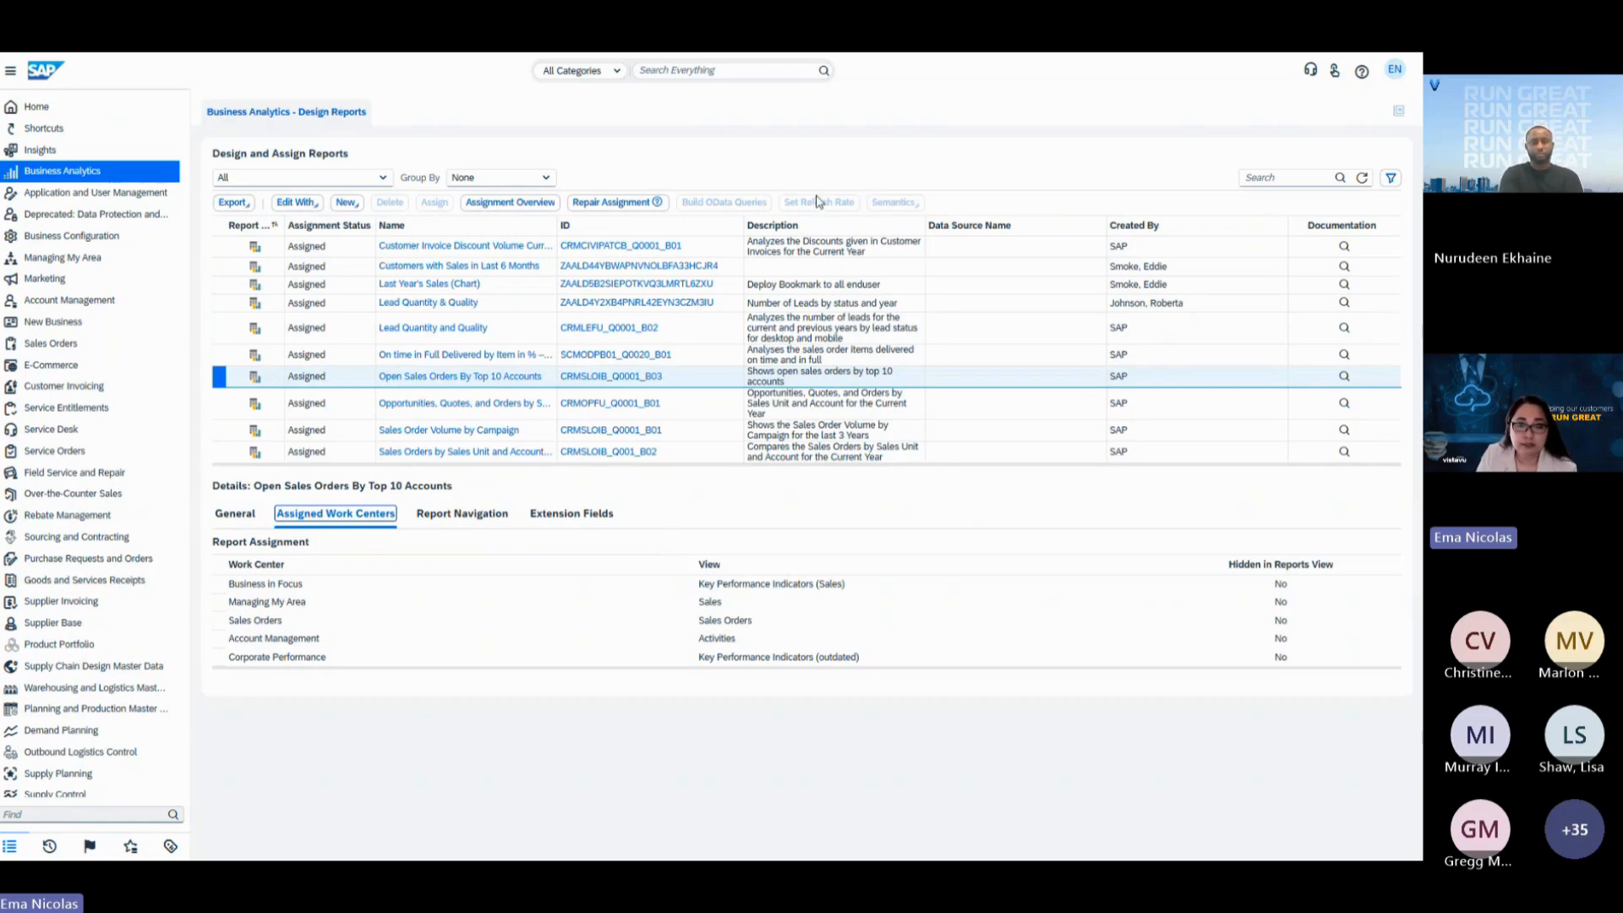
click(798, 440)
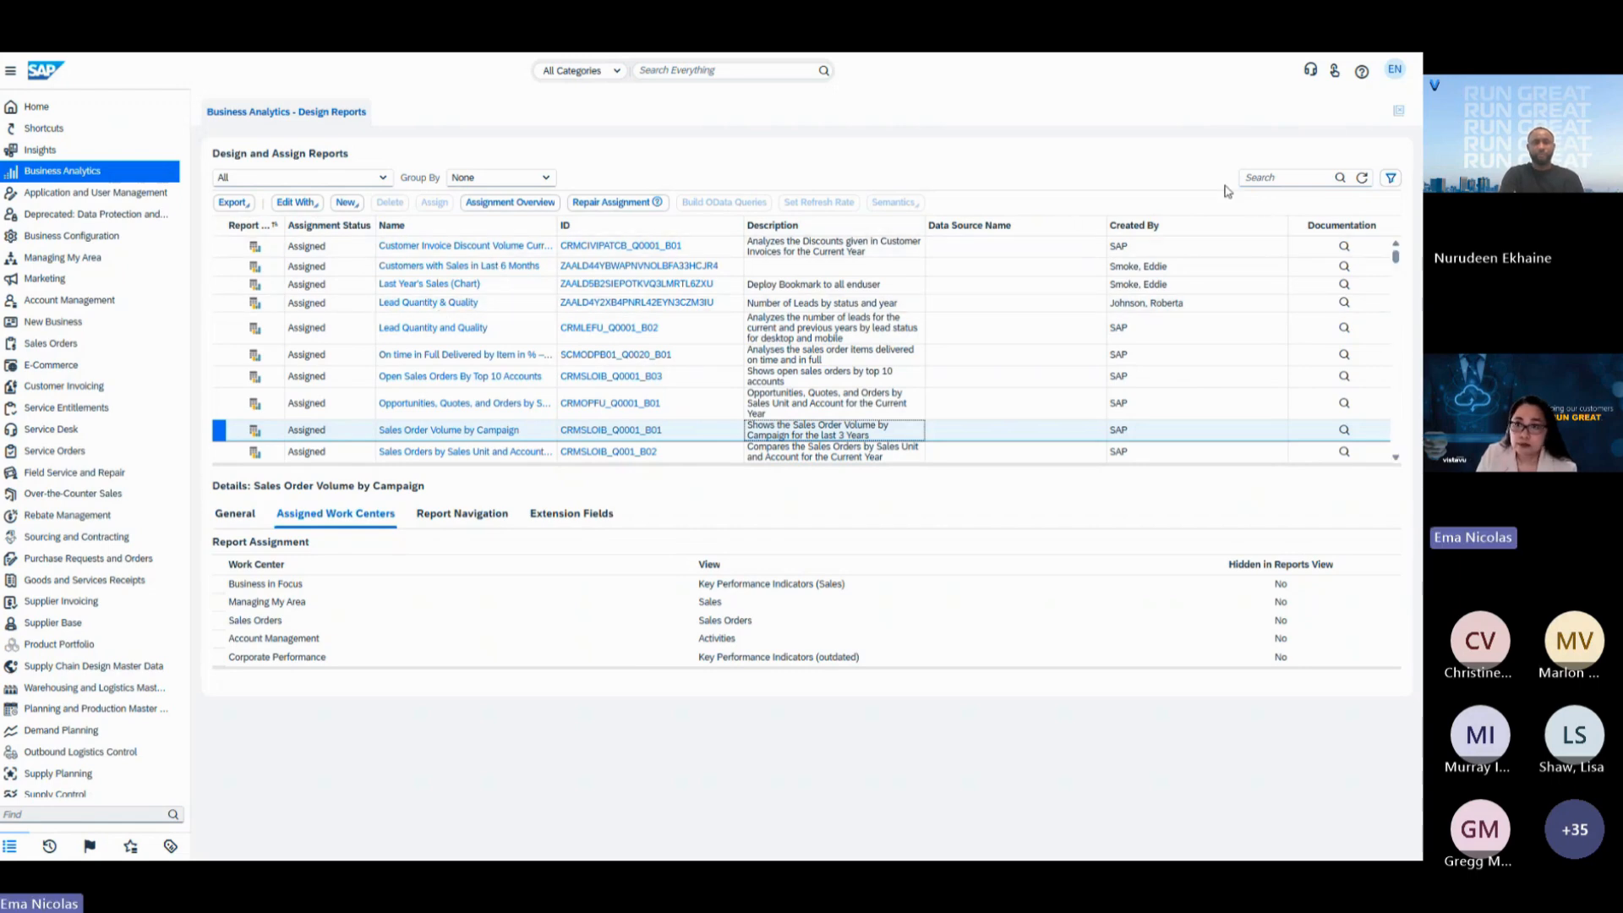
click(1279, 178)
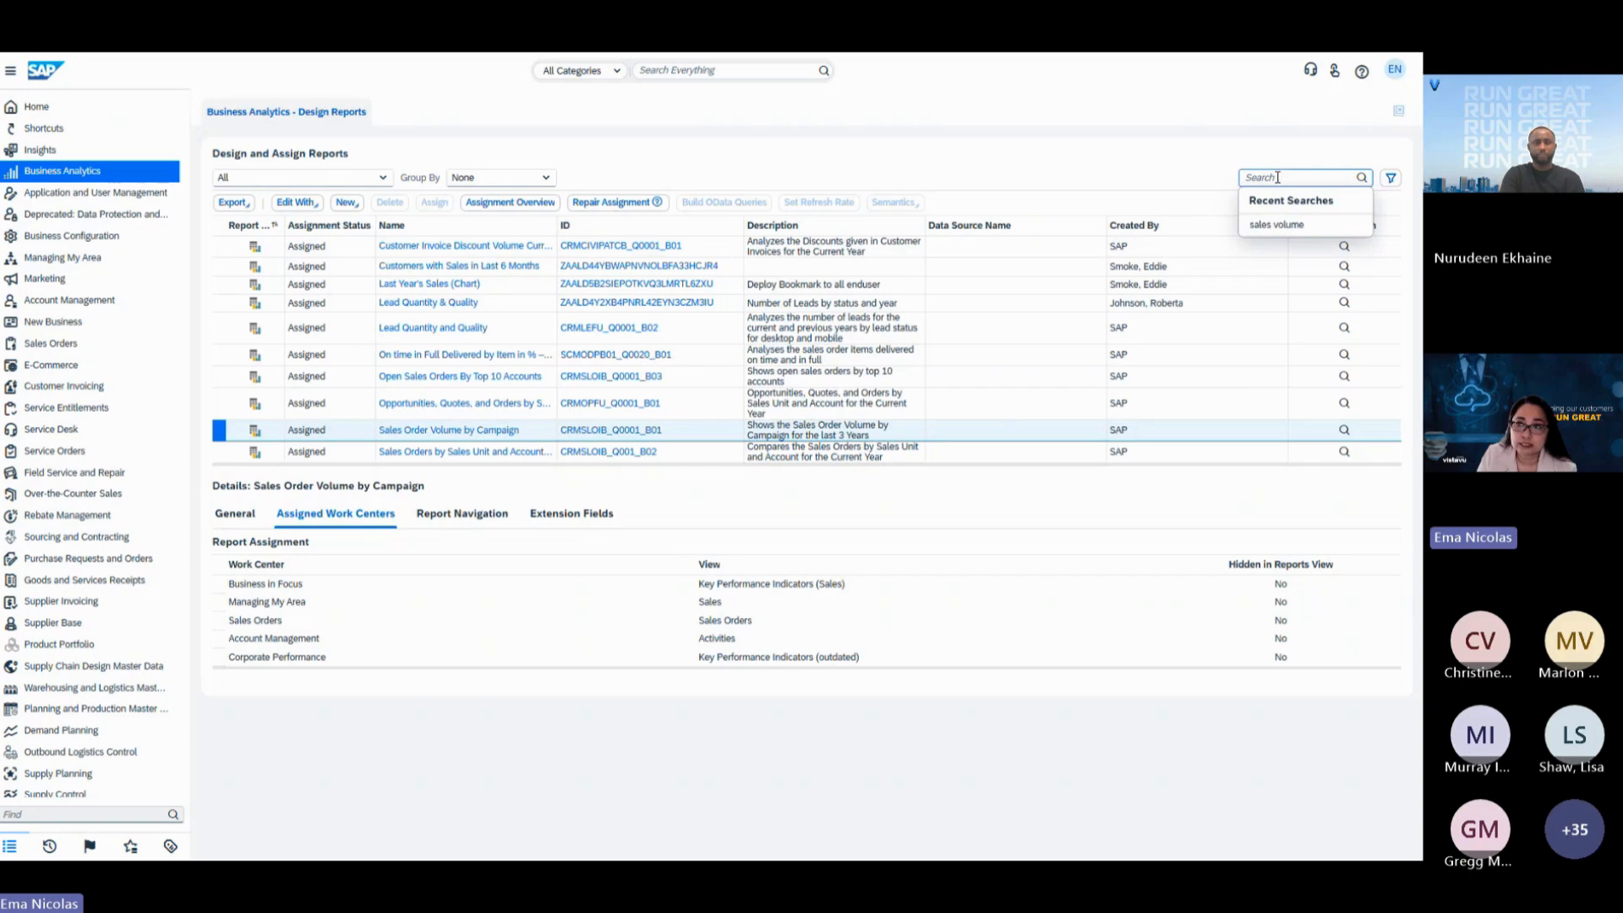
click(1277, 226)
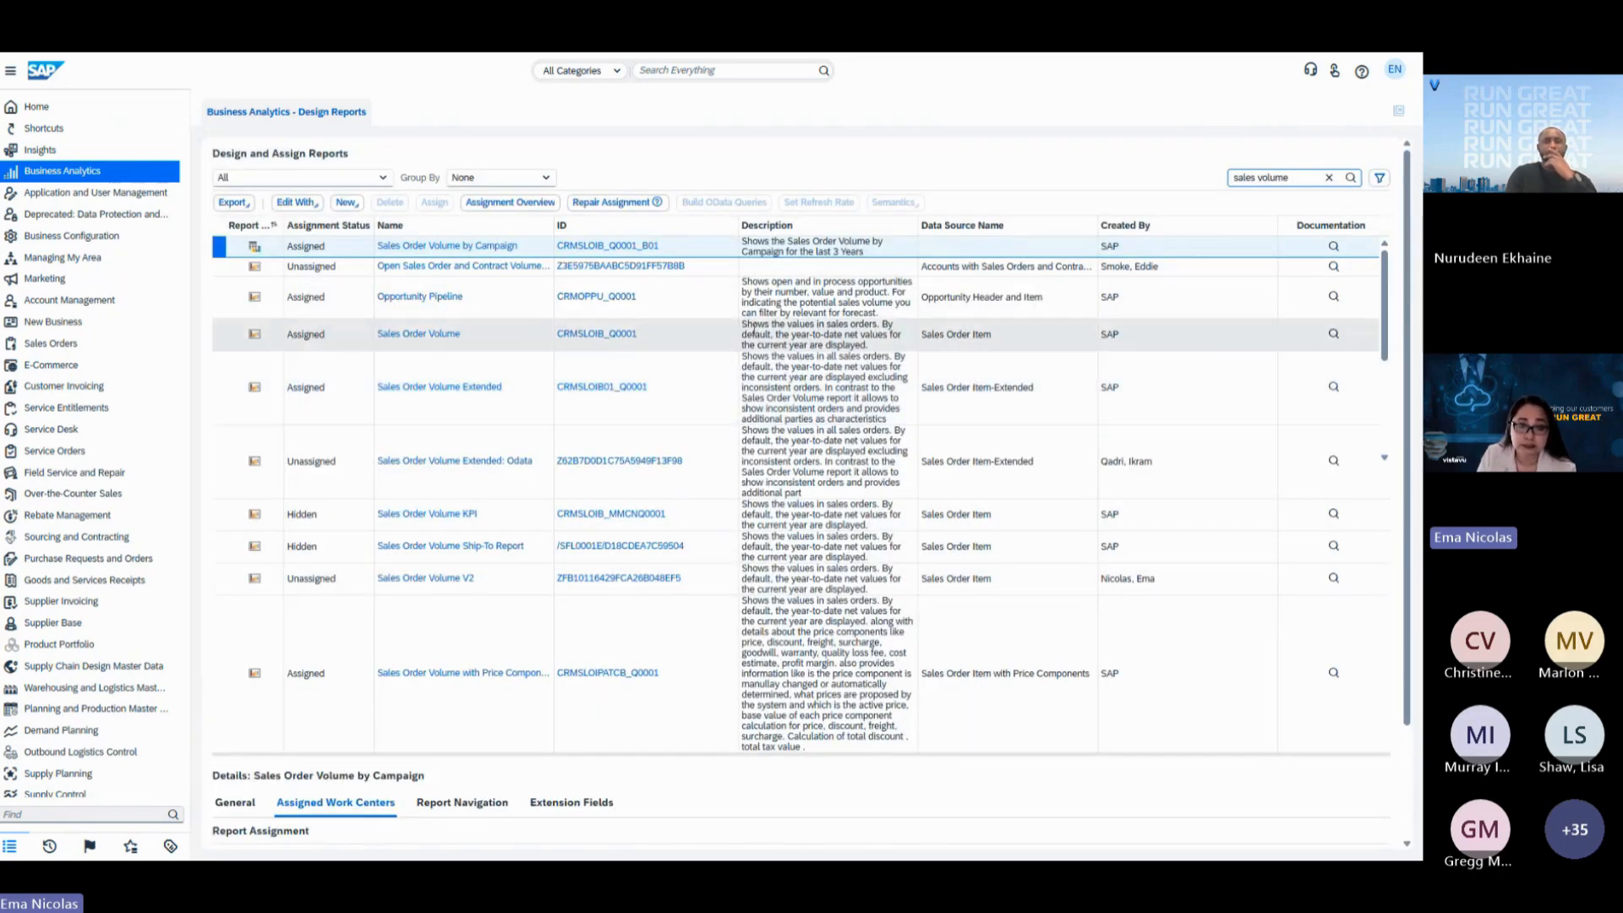
click(767, 333)
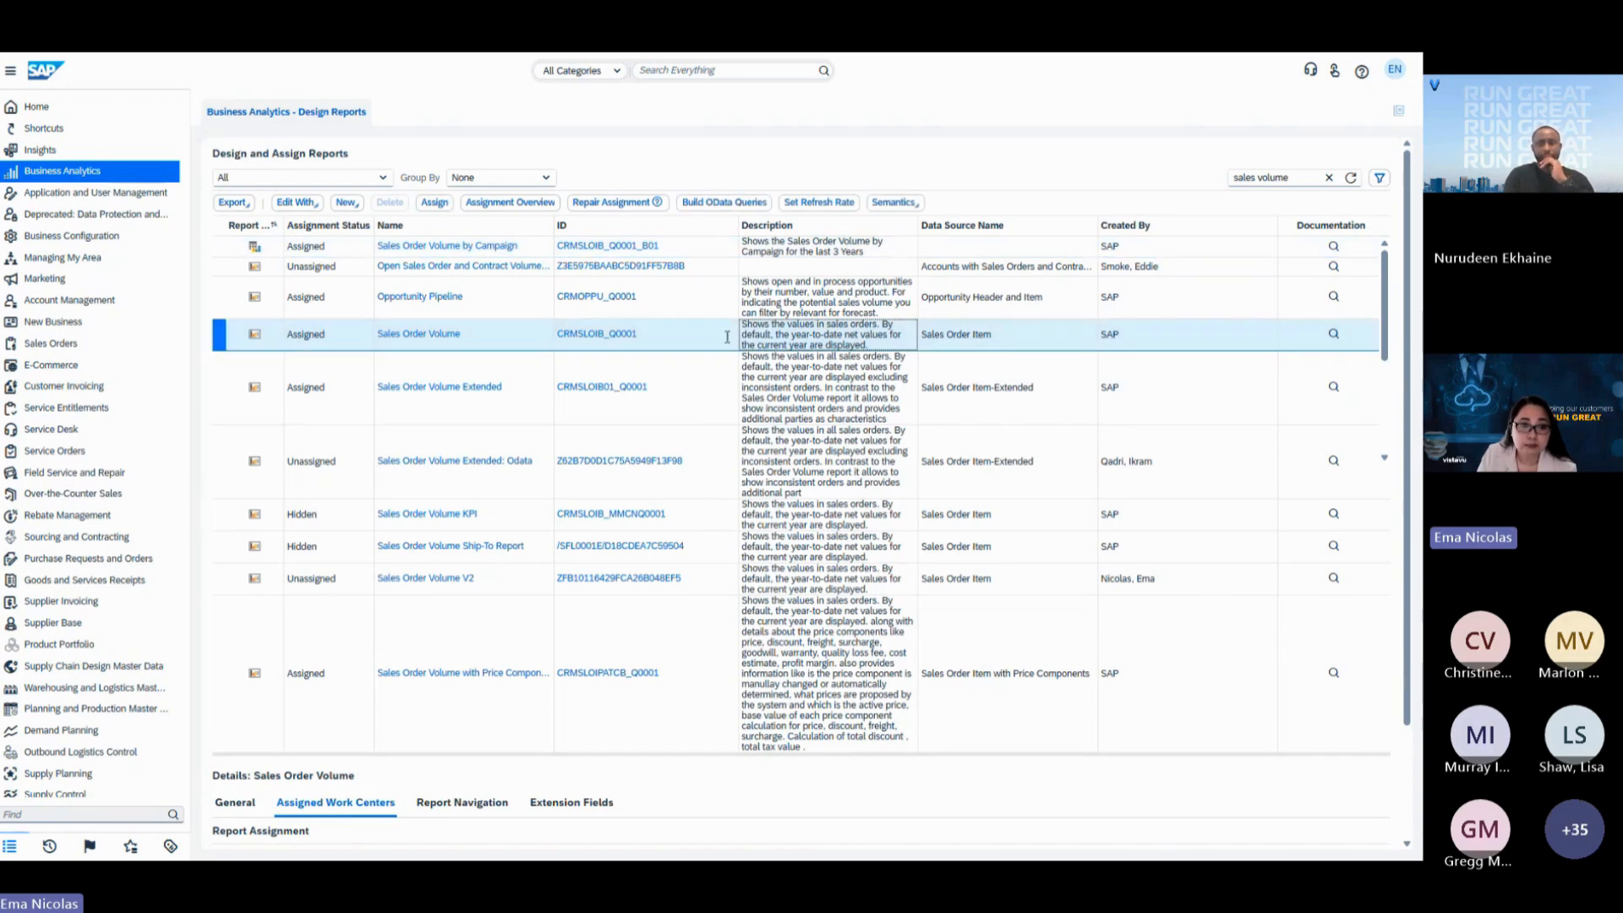
click(431, 337)
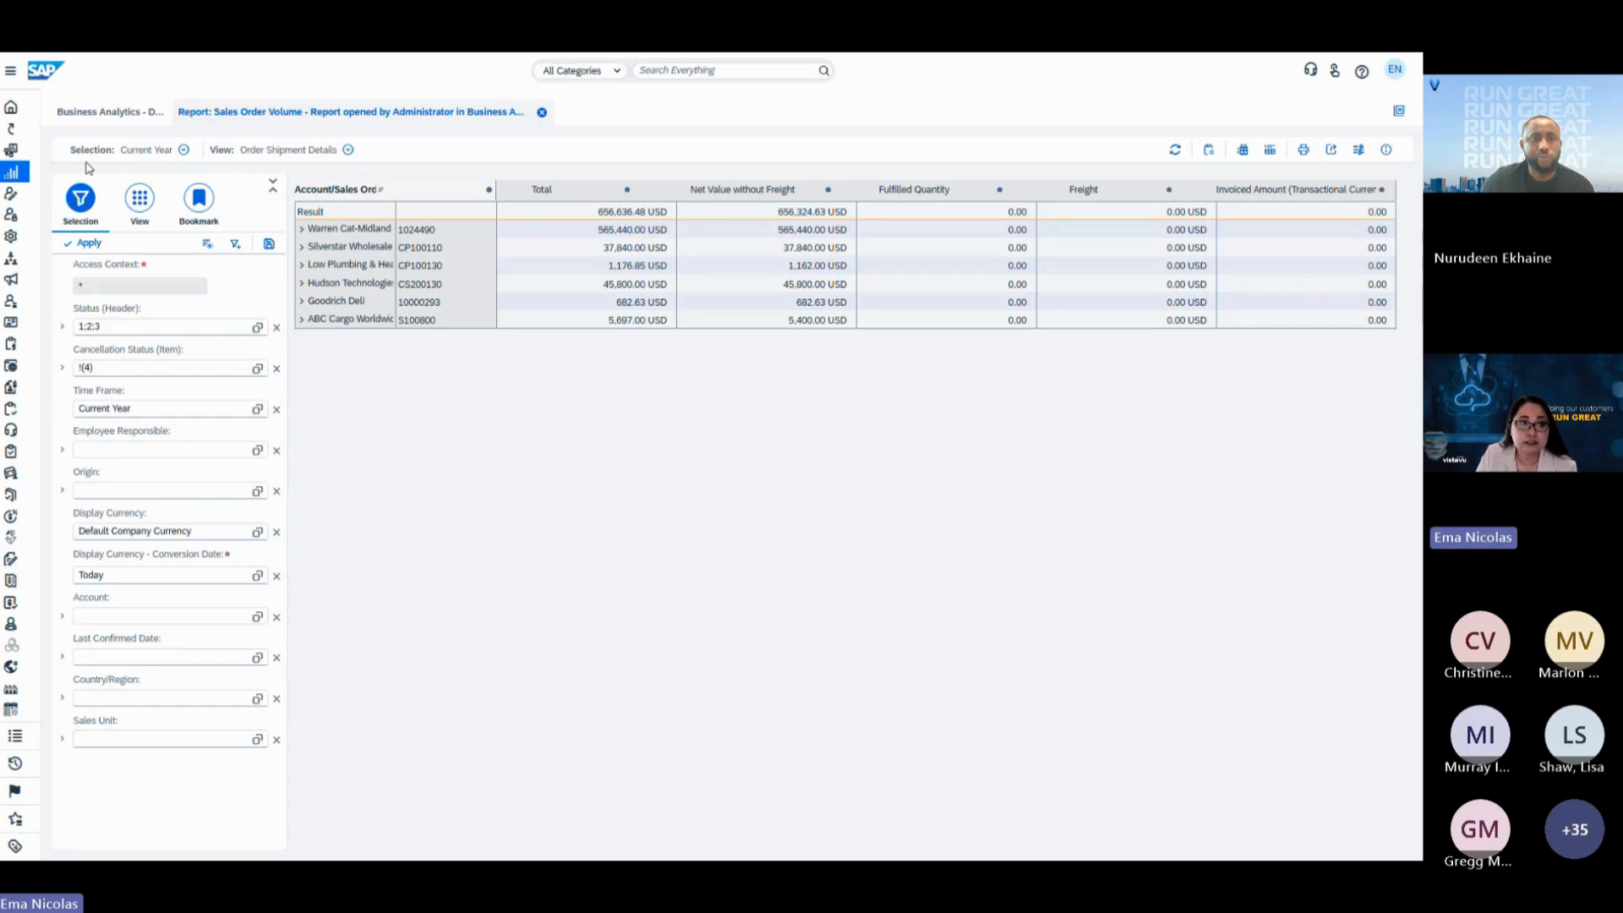
Permanently delete the corporate selection Current Year V2 from the report's saved selections.
click(184, 152)
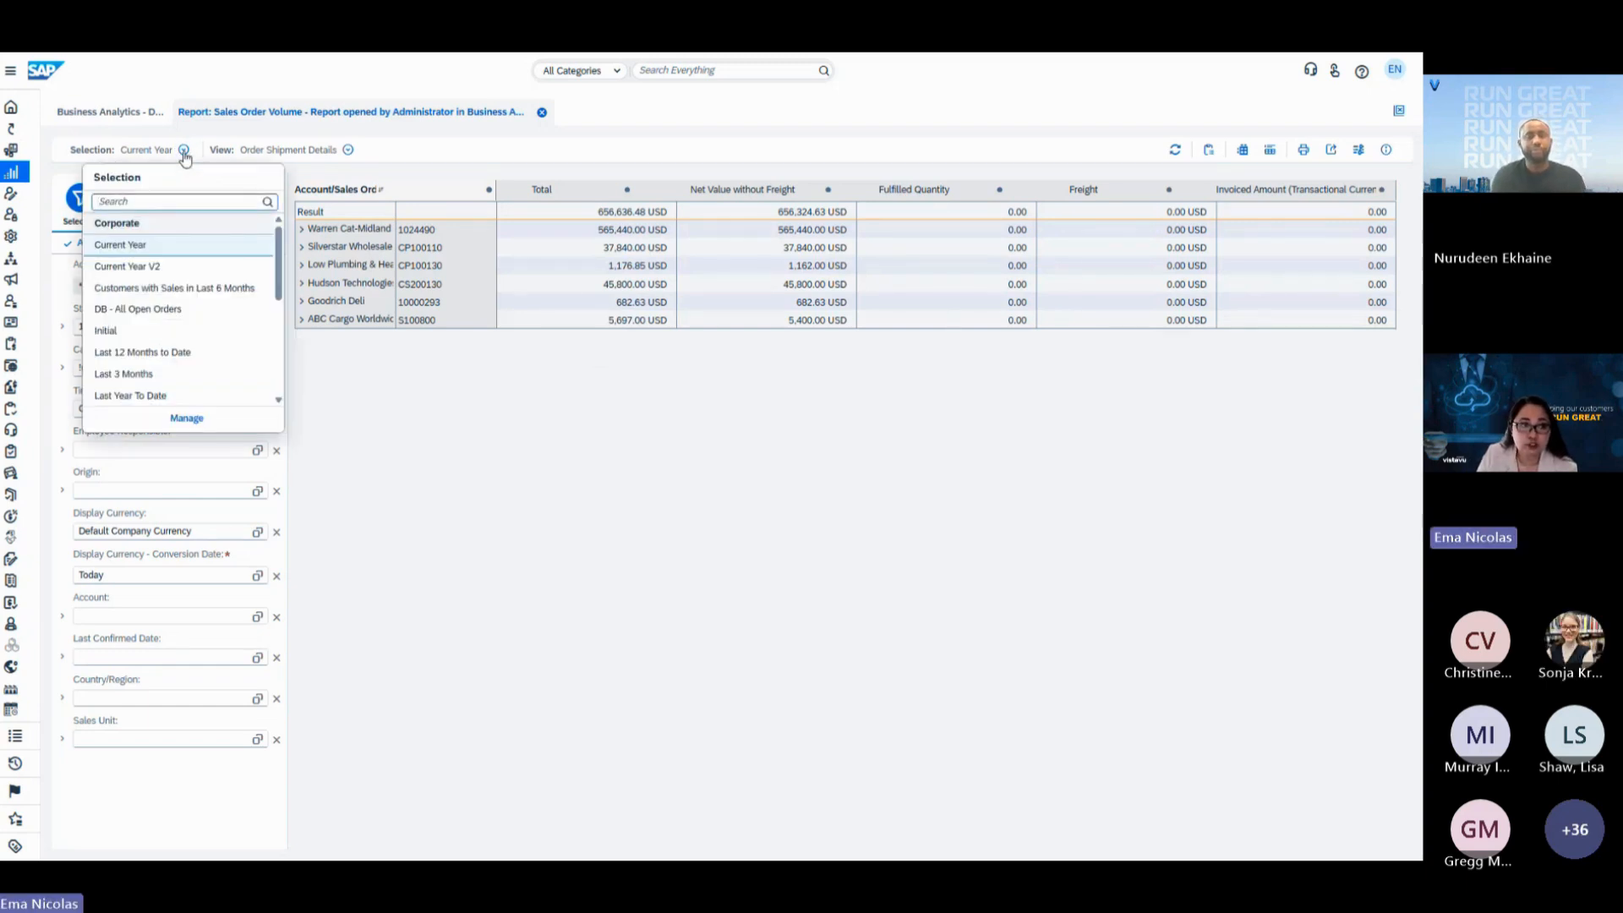
click(157, 228)
scroll(267, 345, down, 5)
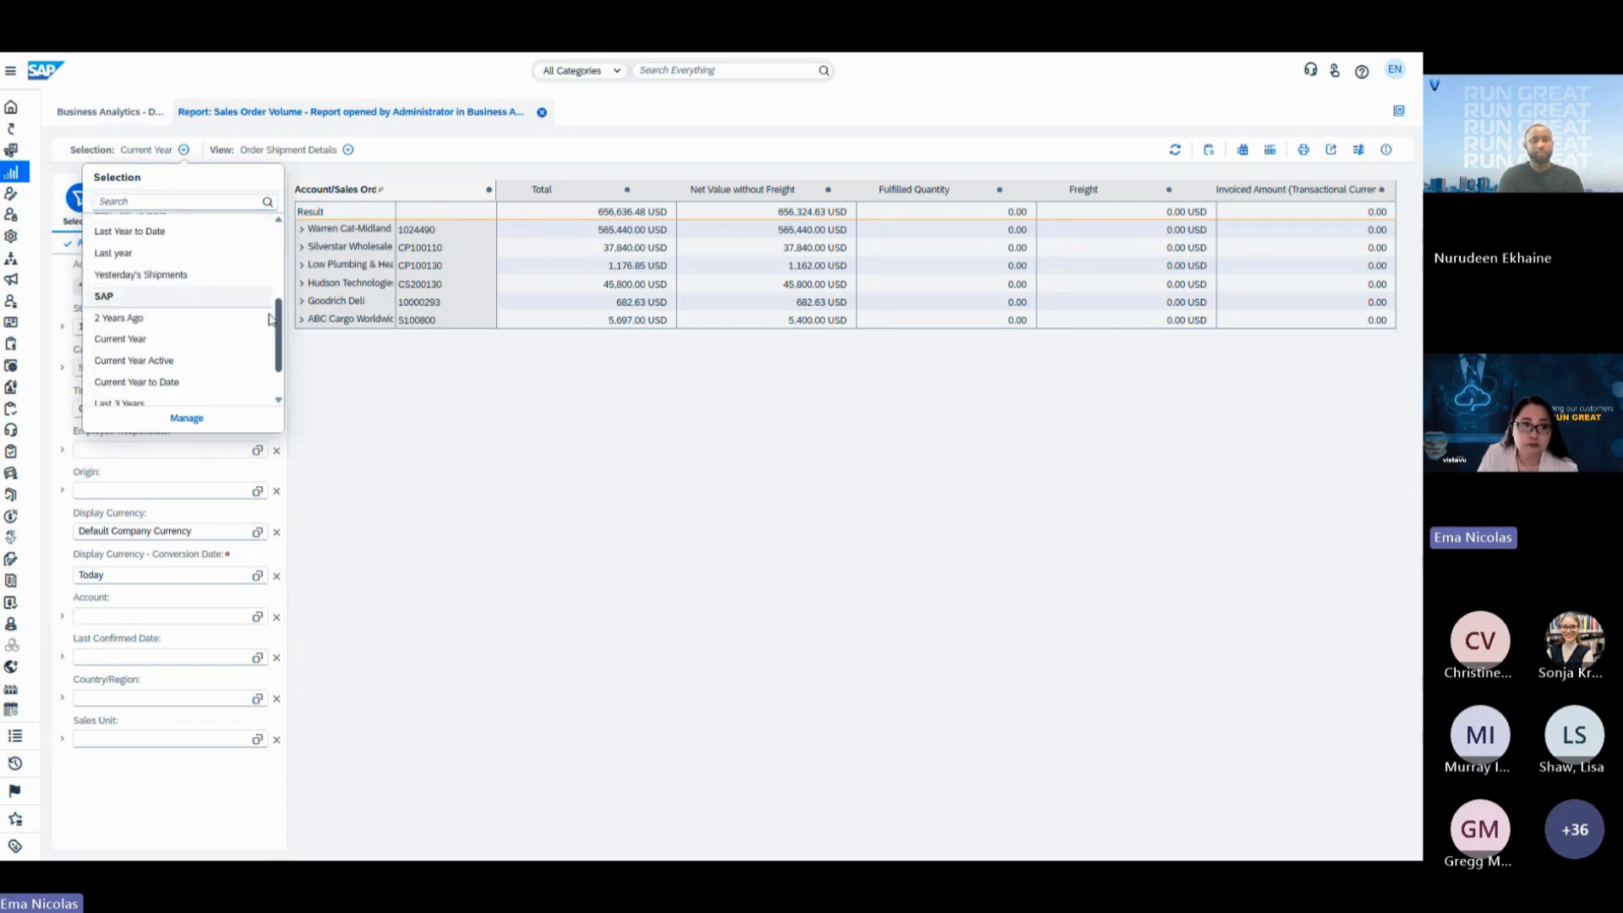
scroll(195, 254, up, 5)
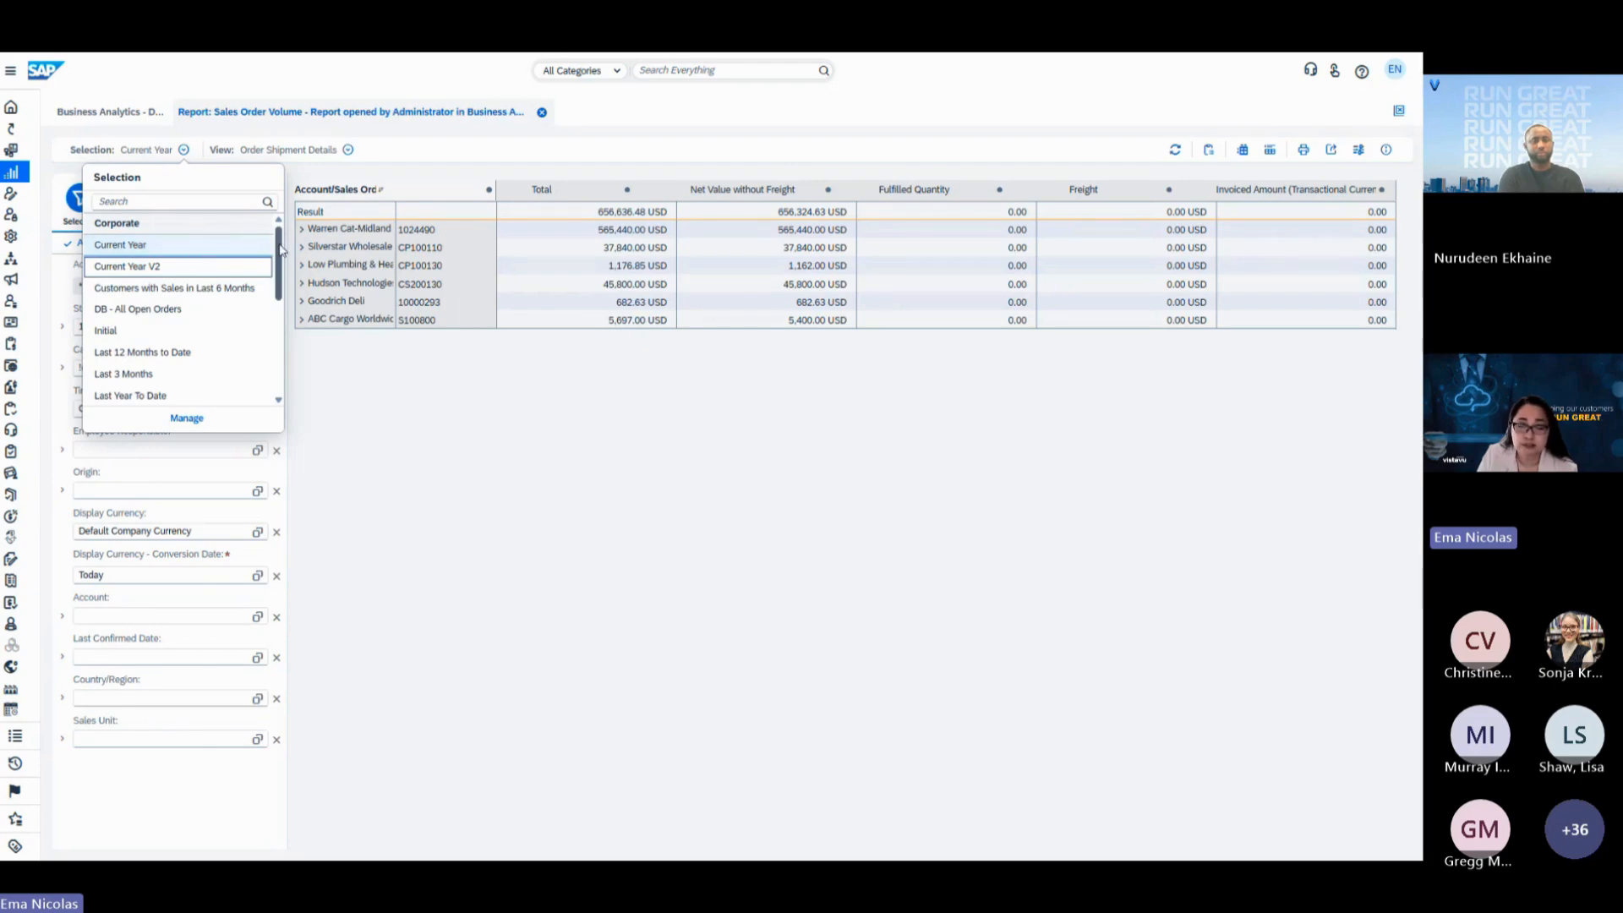
drag(280, 249, 275, 274)
scroll(169, 287, down, 4)
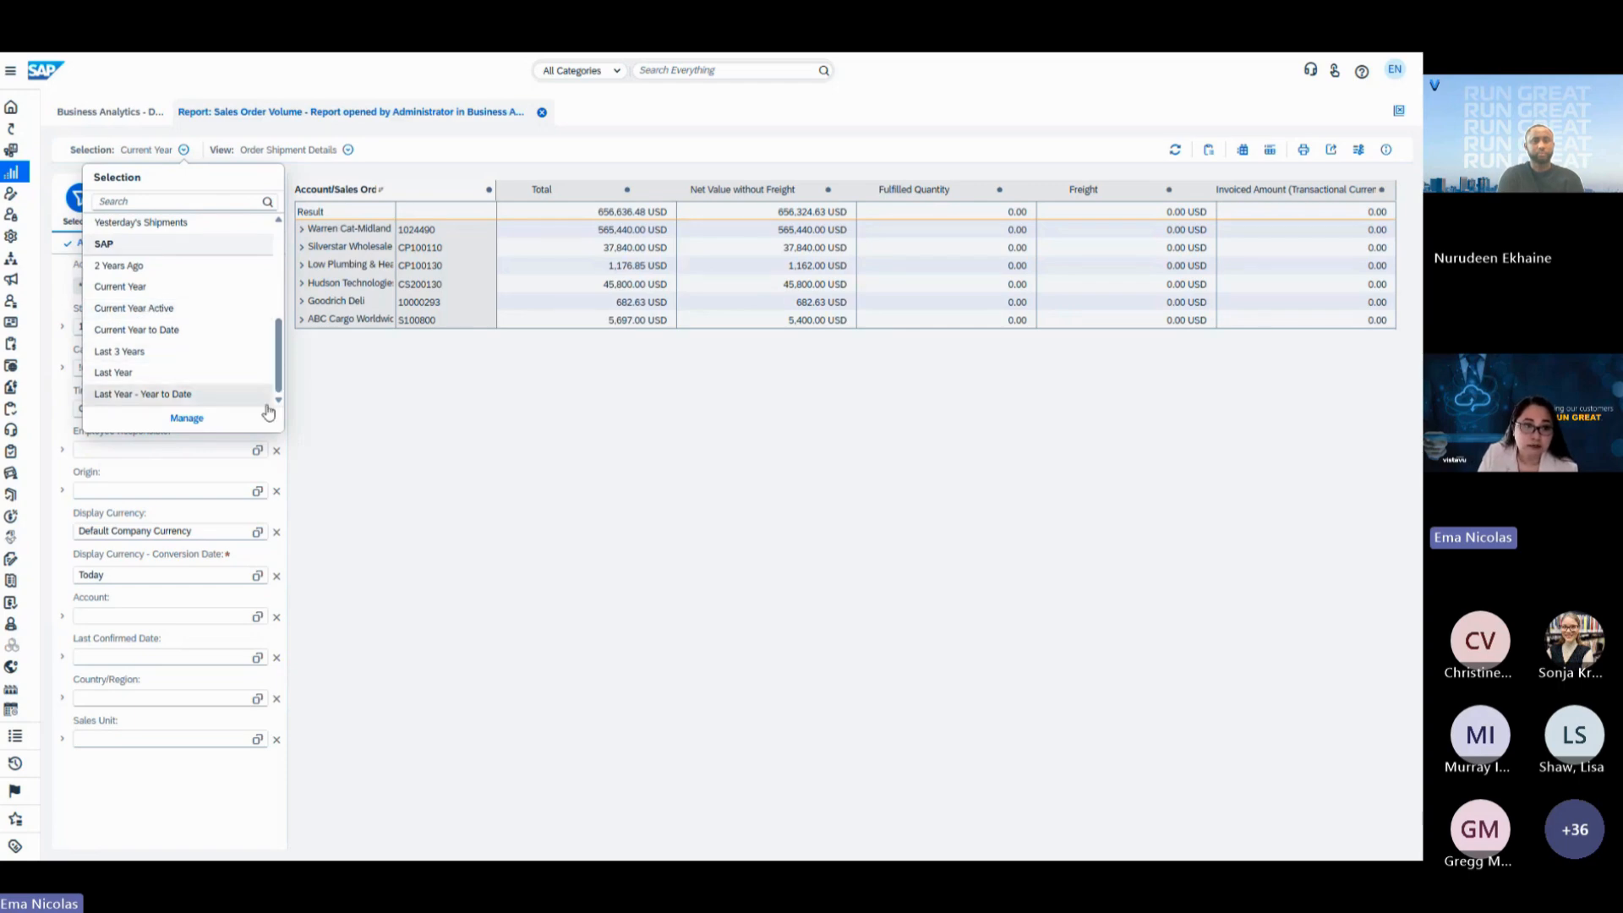
click(187, 419)
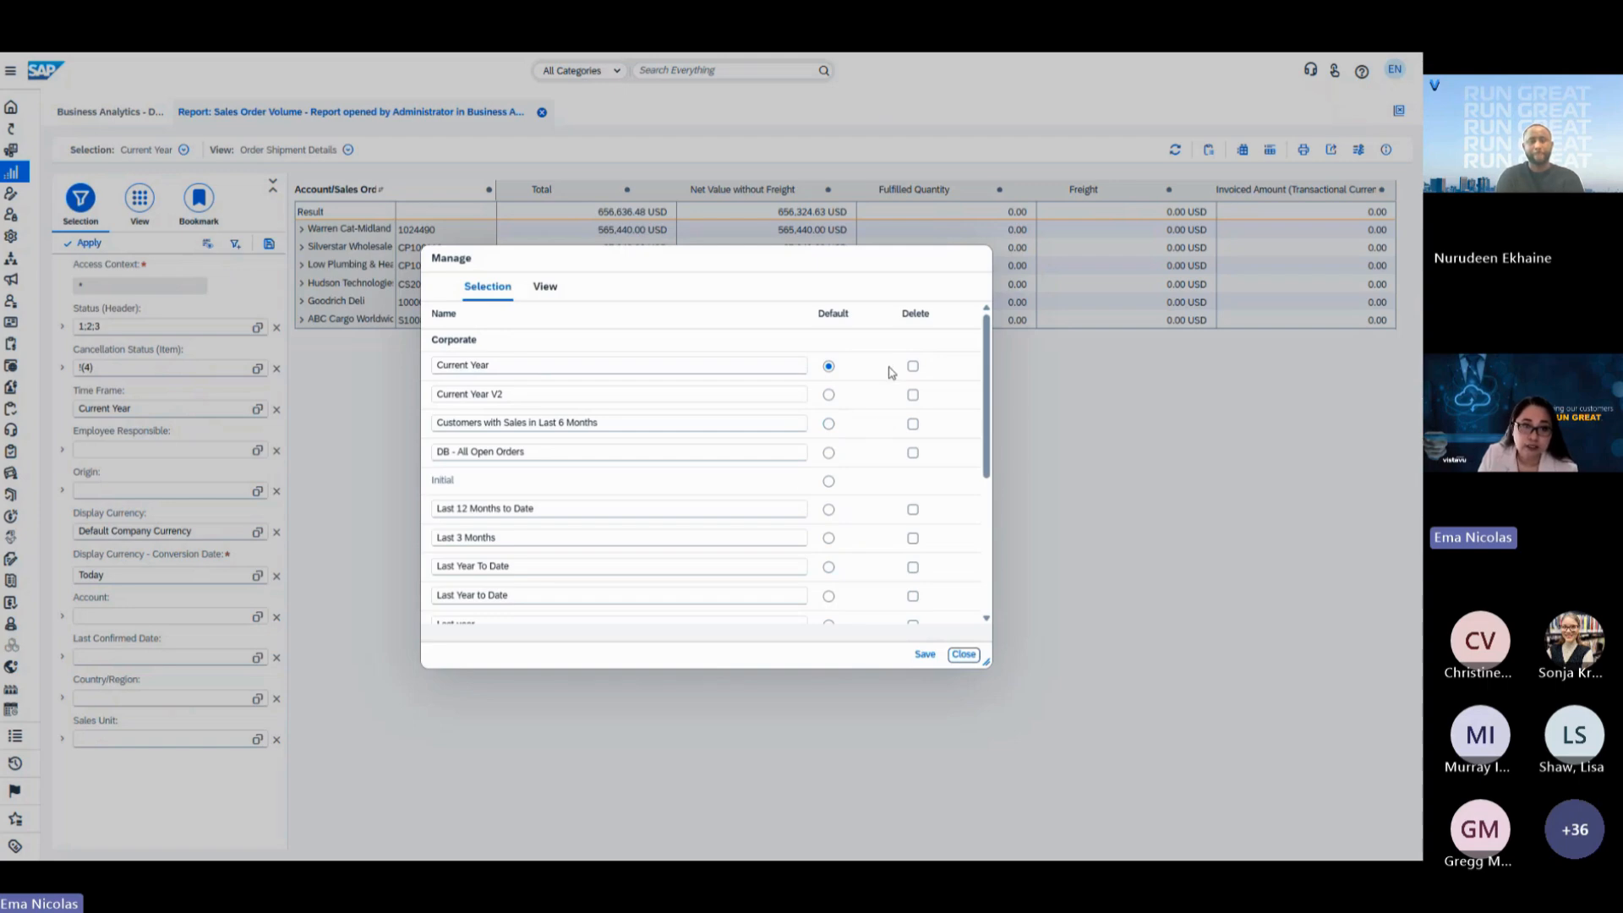
click(507, 394)
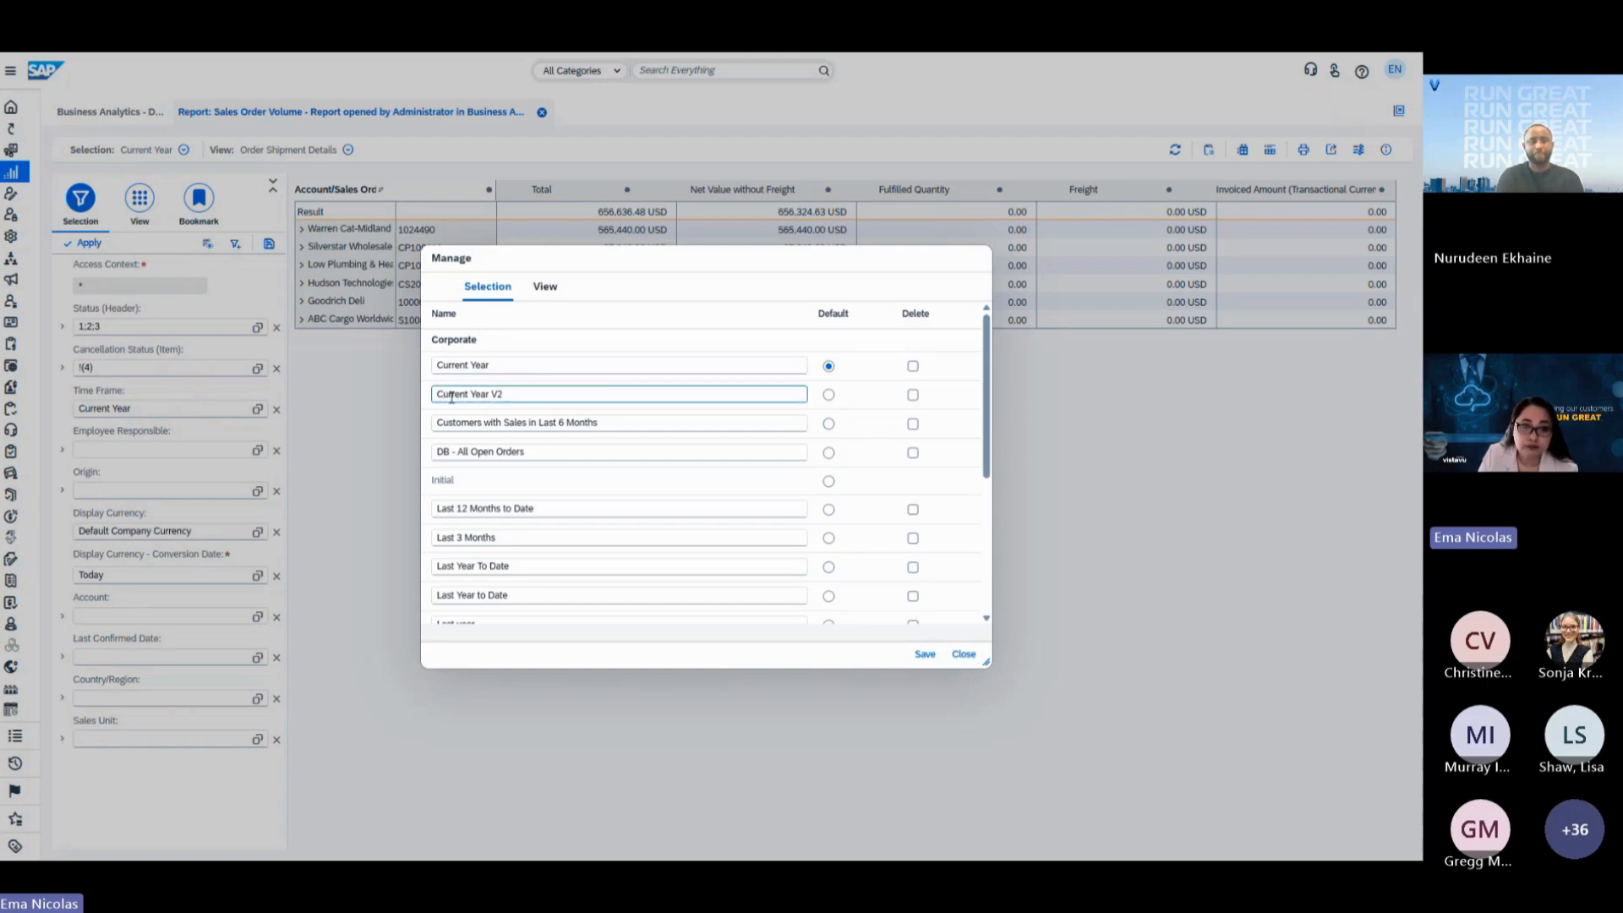
click(913, 395)
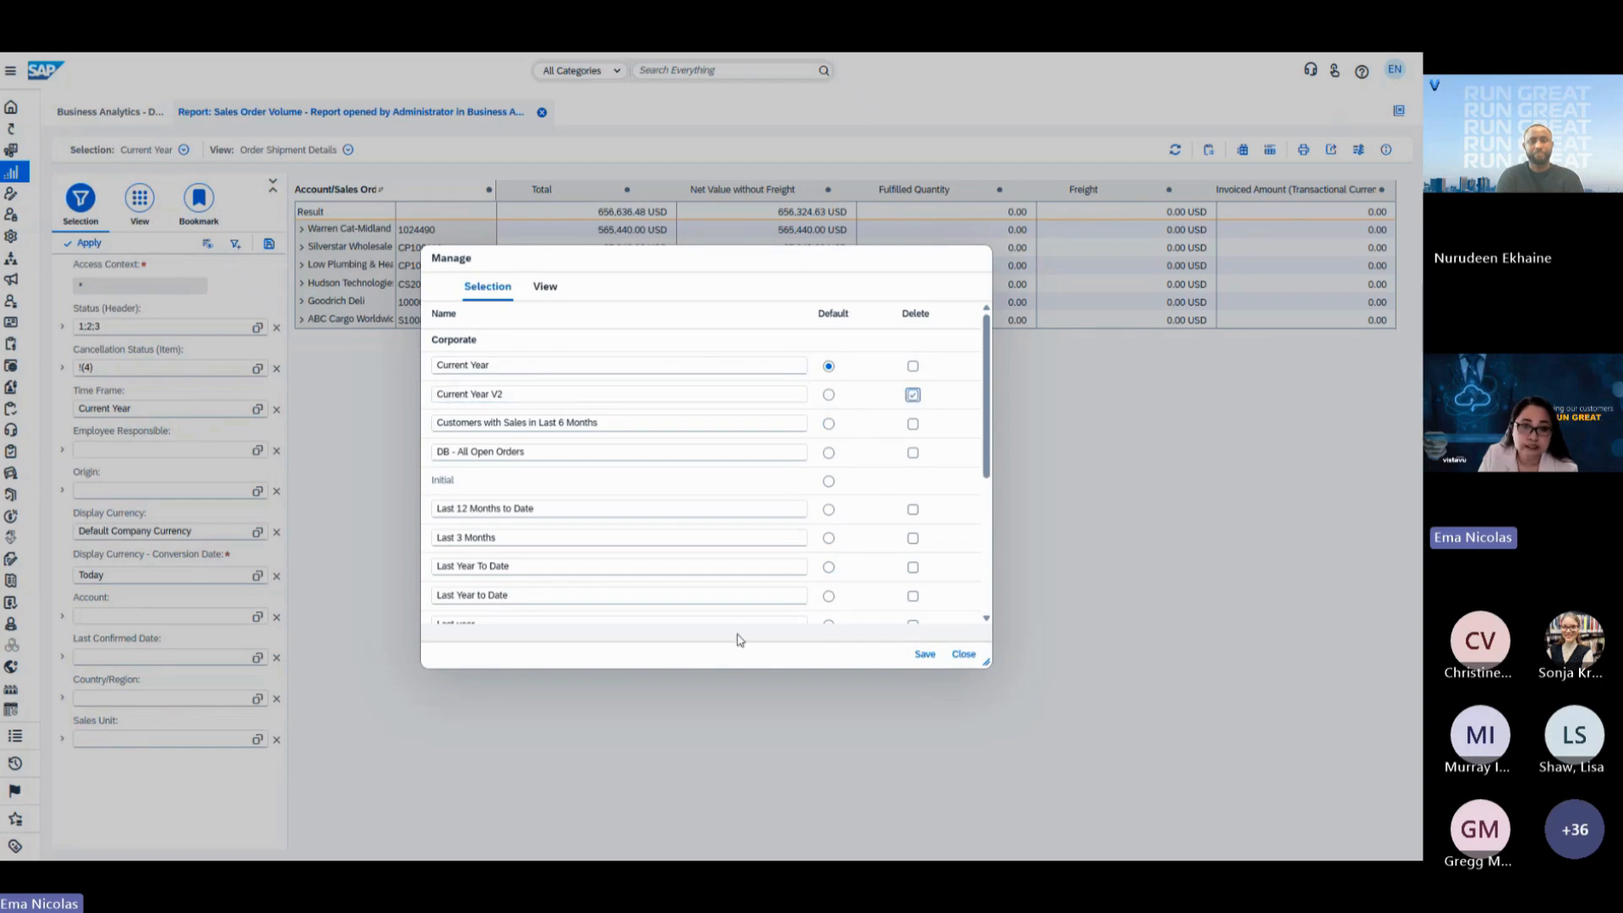
click(921, 655)
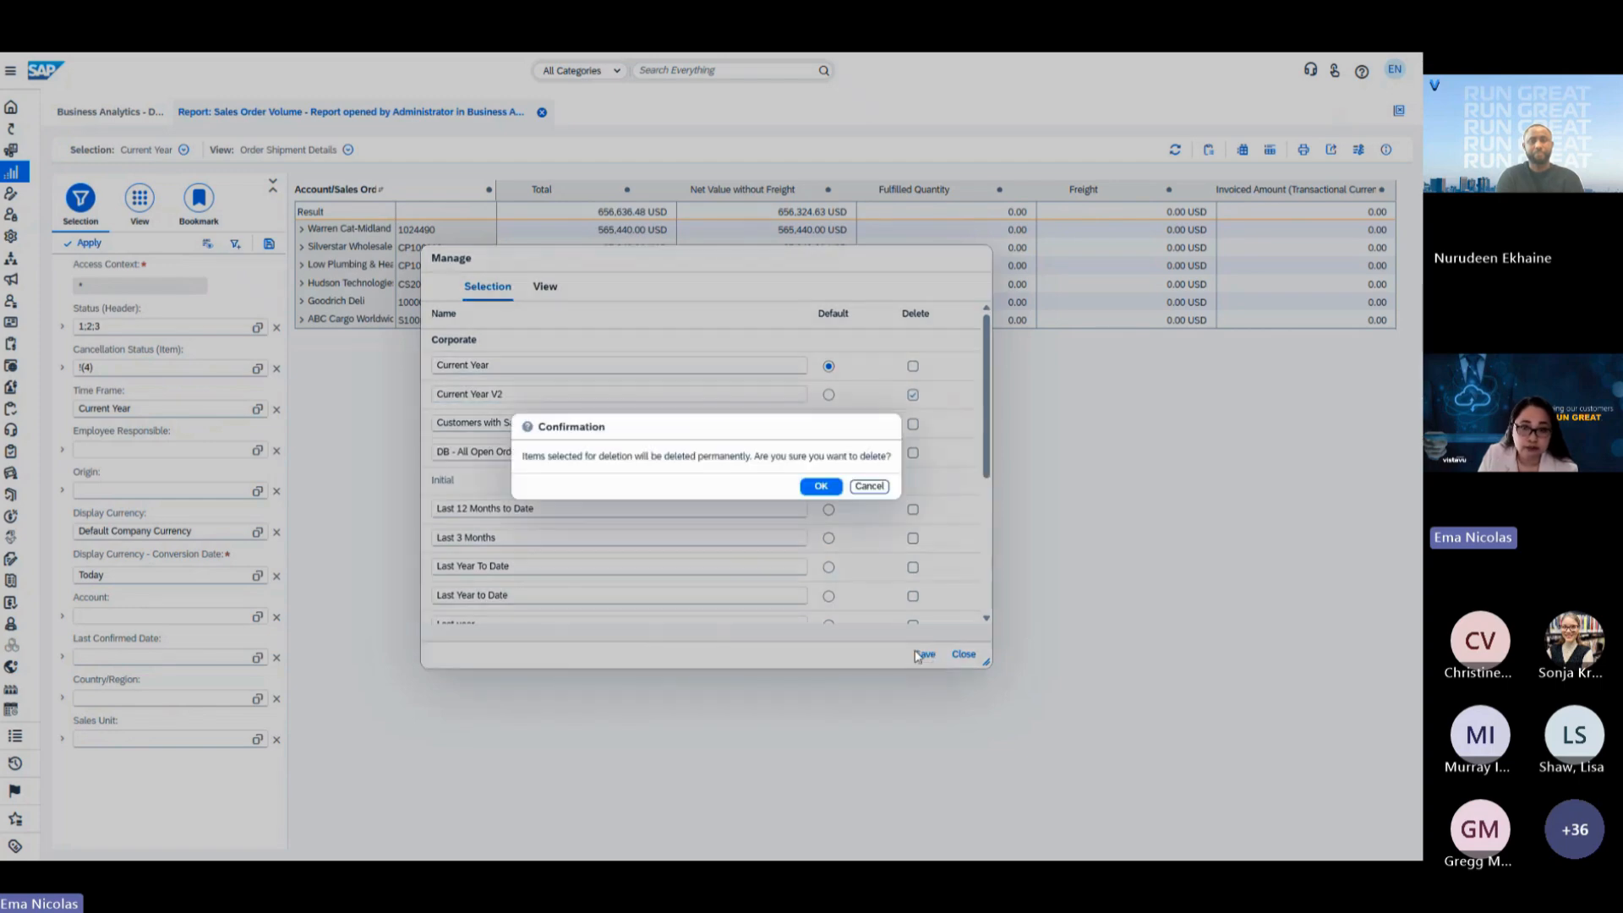
click(817, 487)
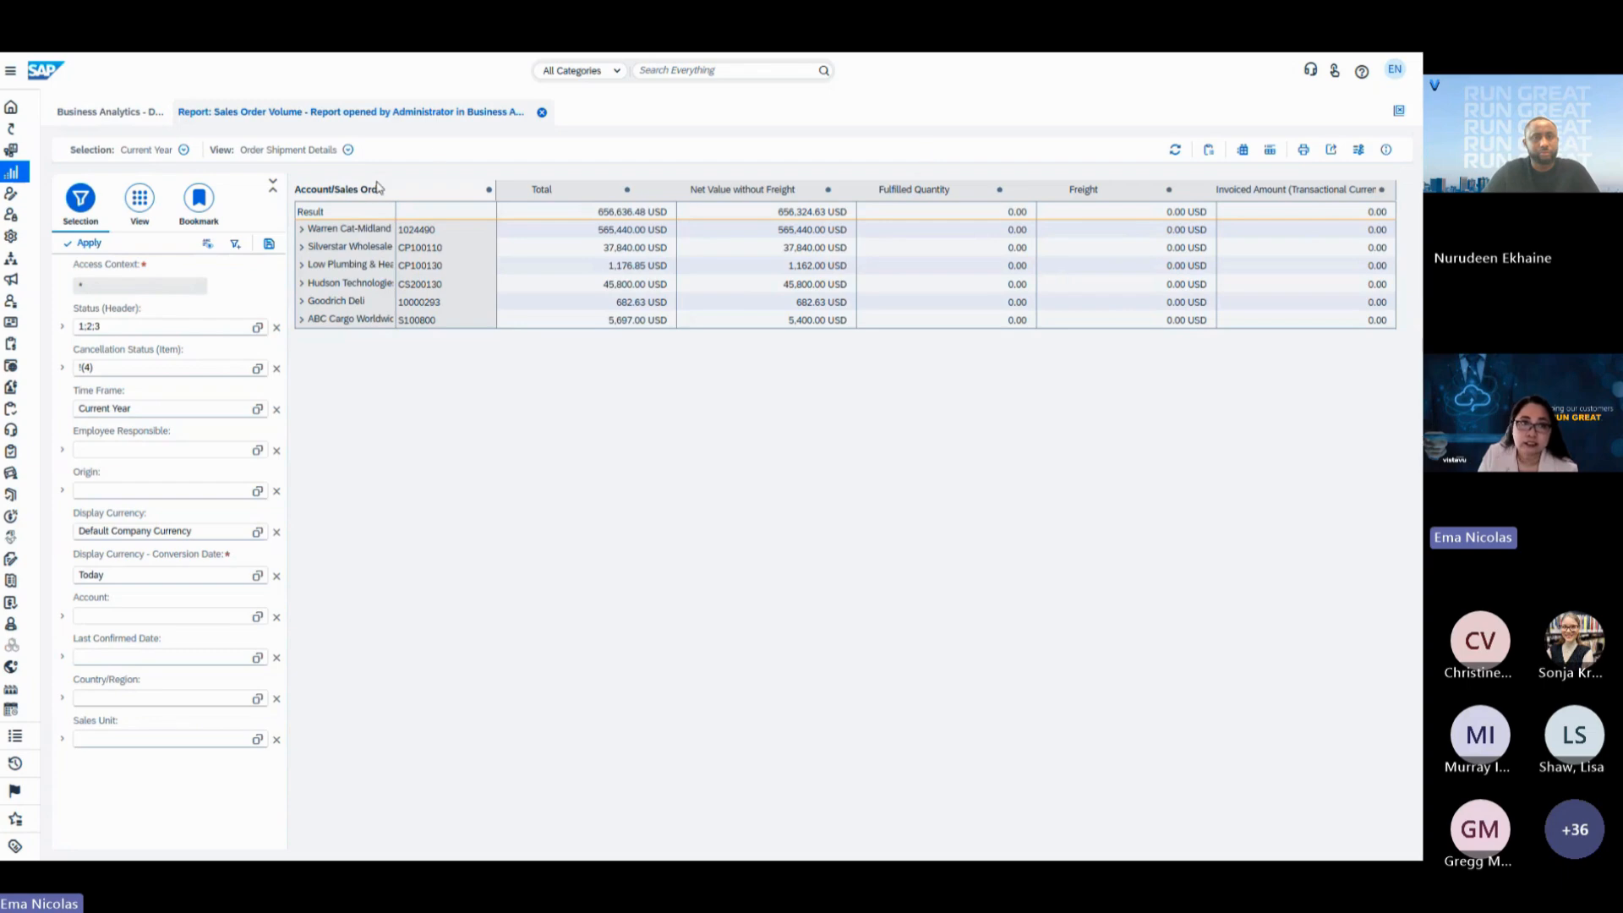
Examine the report's corporate and SAP views and their default setting, and save the view management dialog.
click(347, 151)
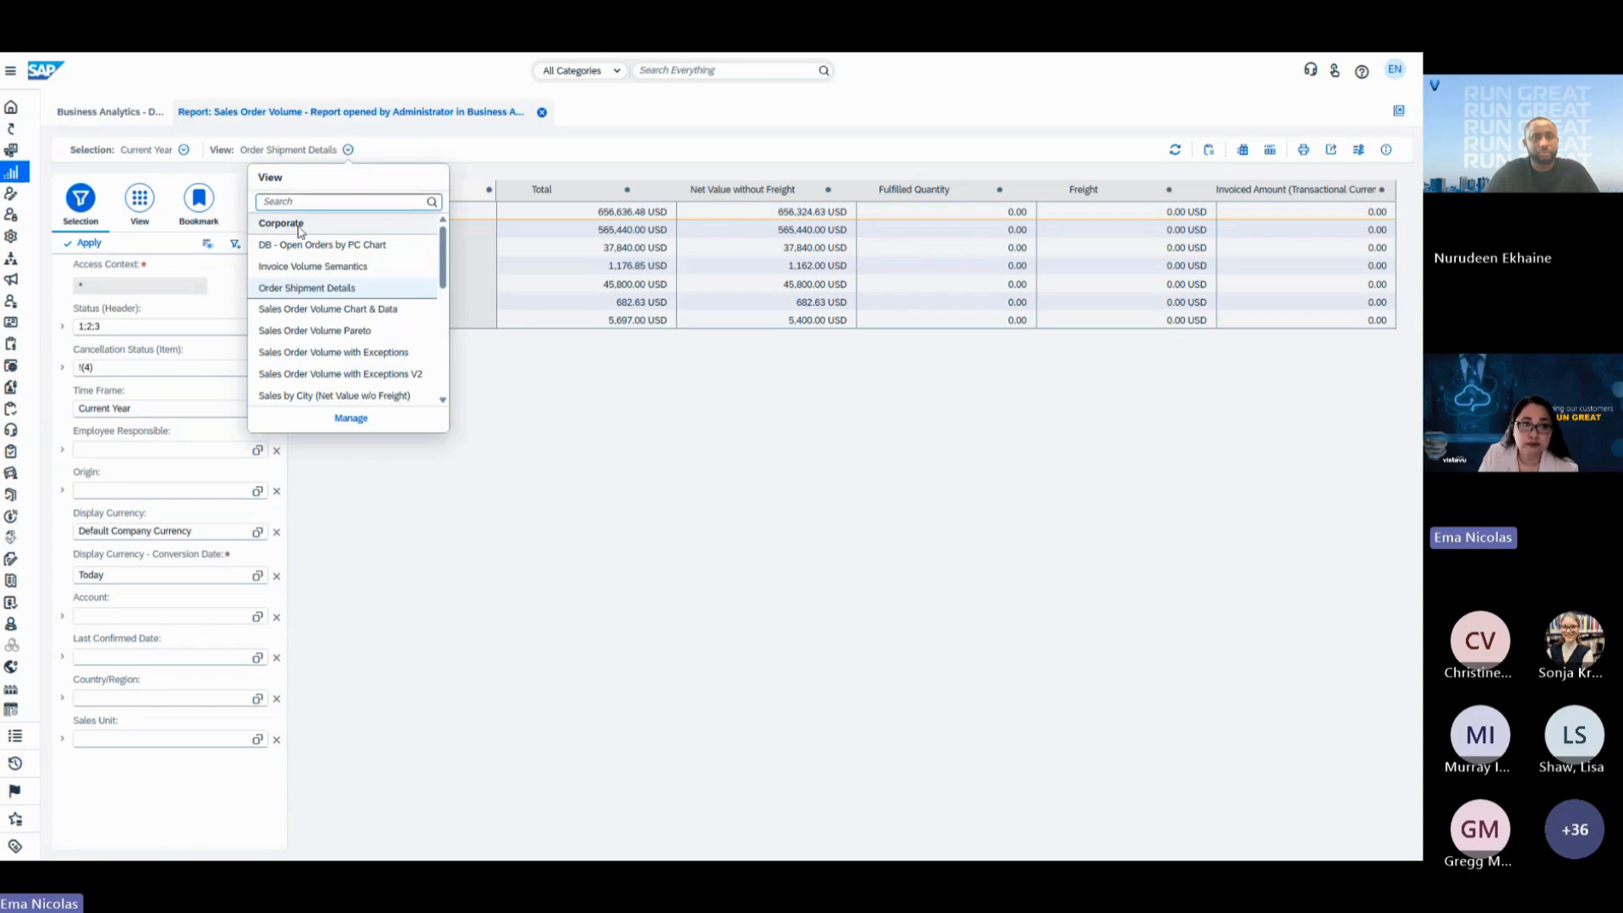
drag(442, 245, 440, 357)
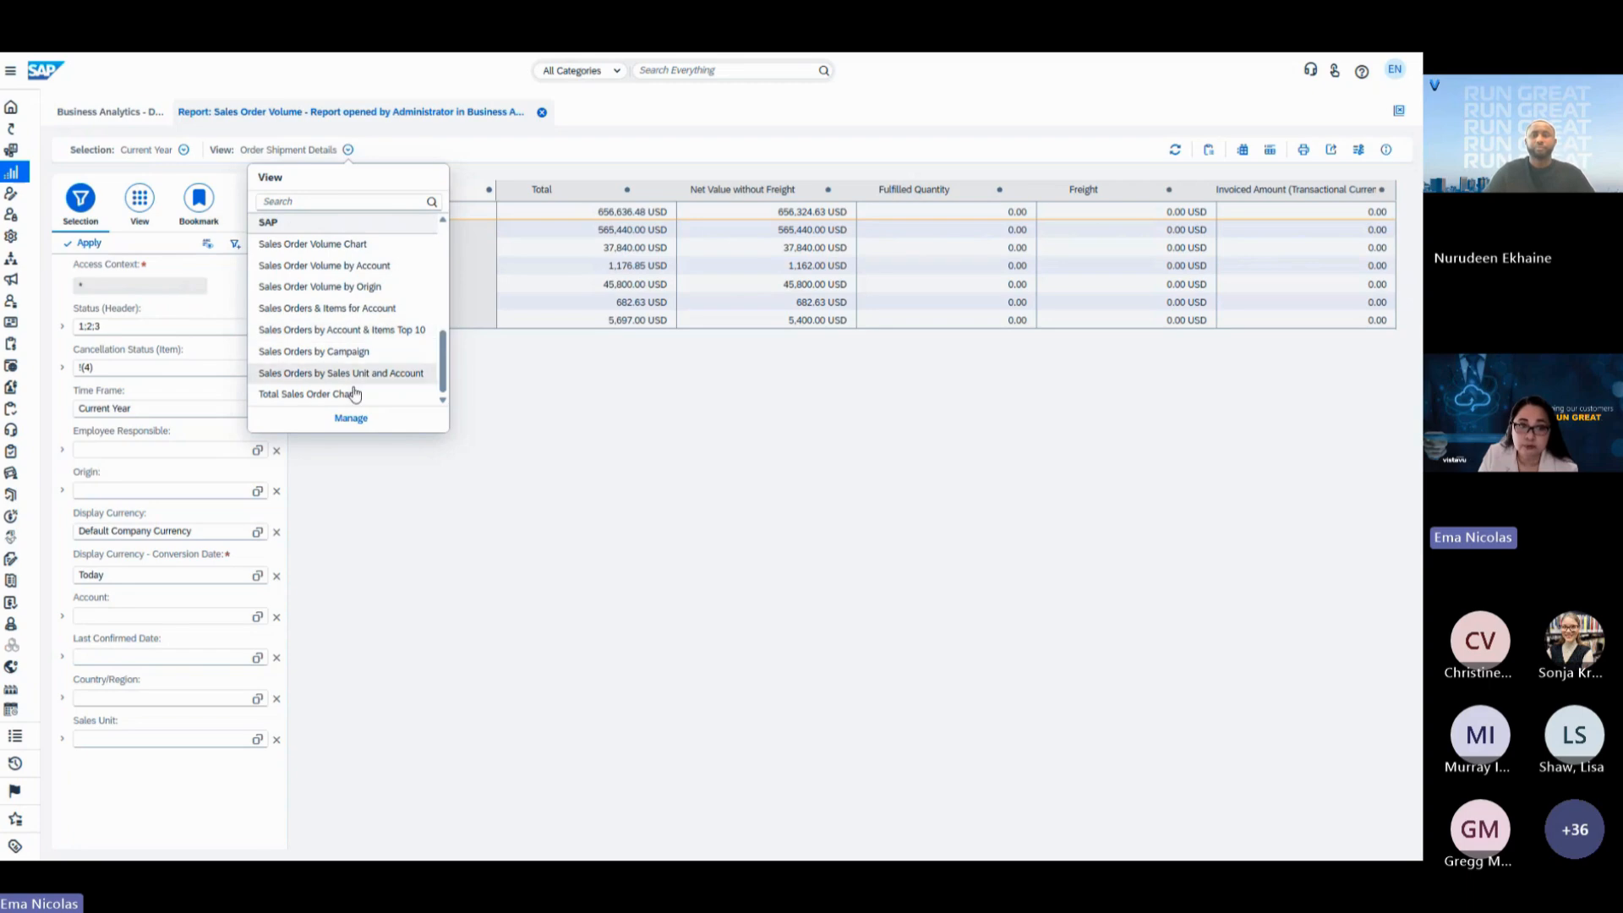
click(350, 419)
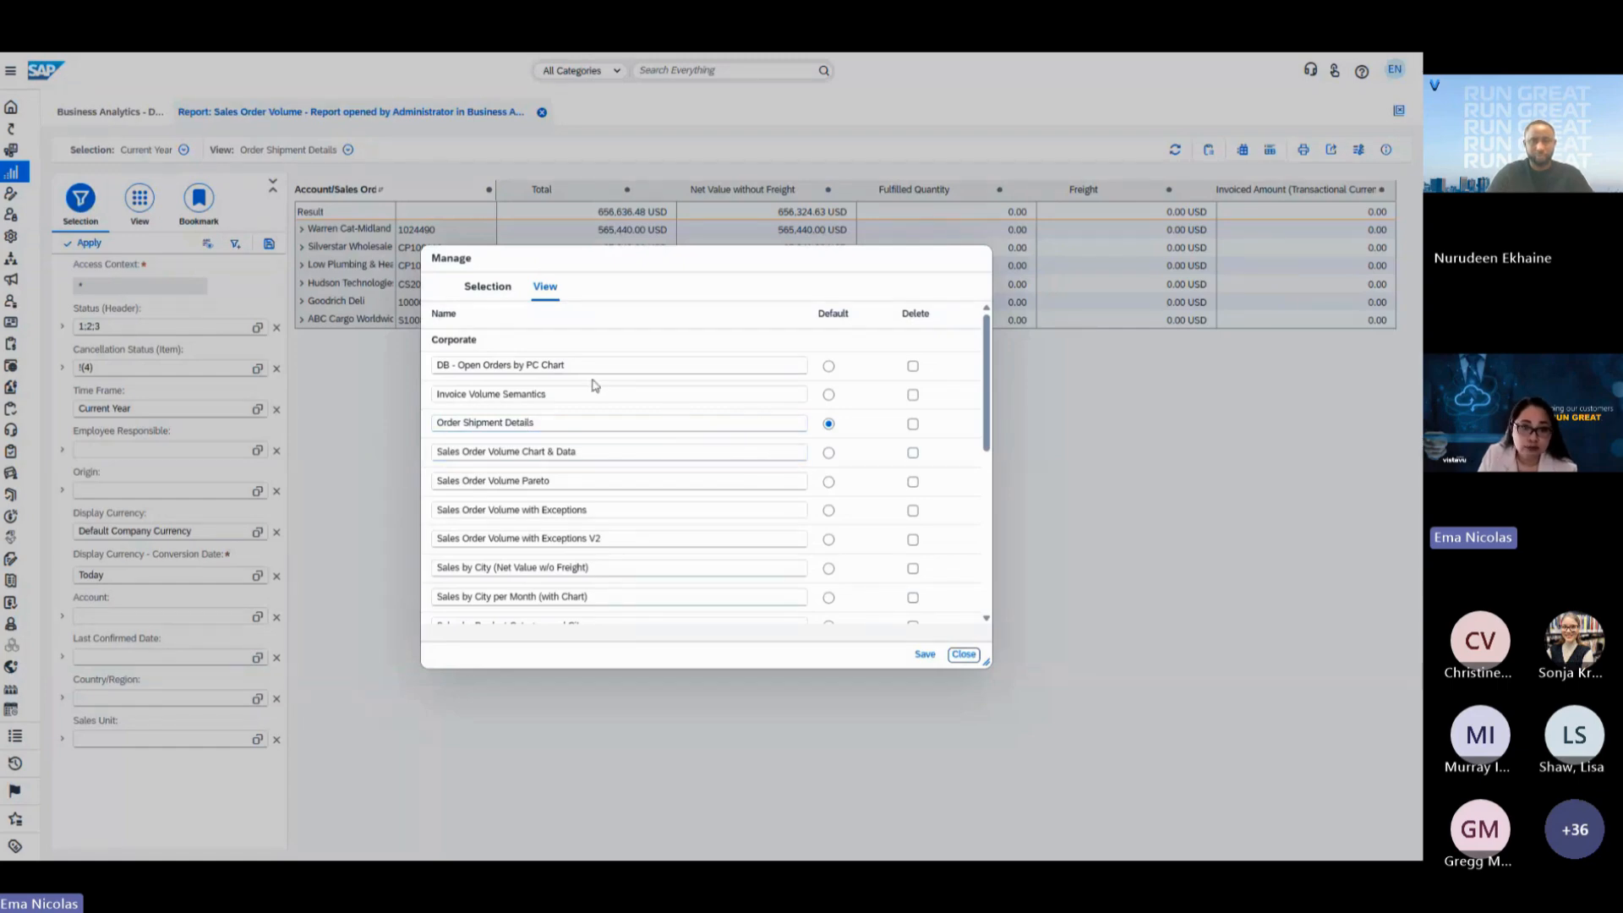
click(613, 423)
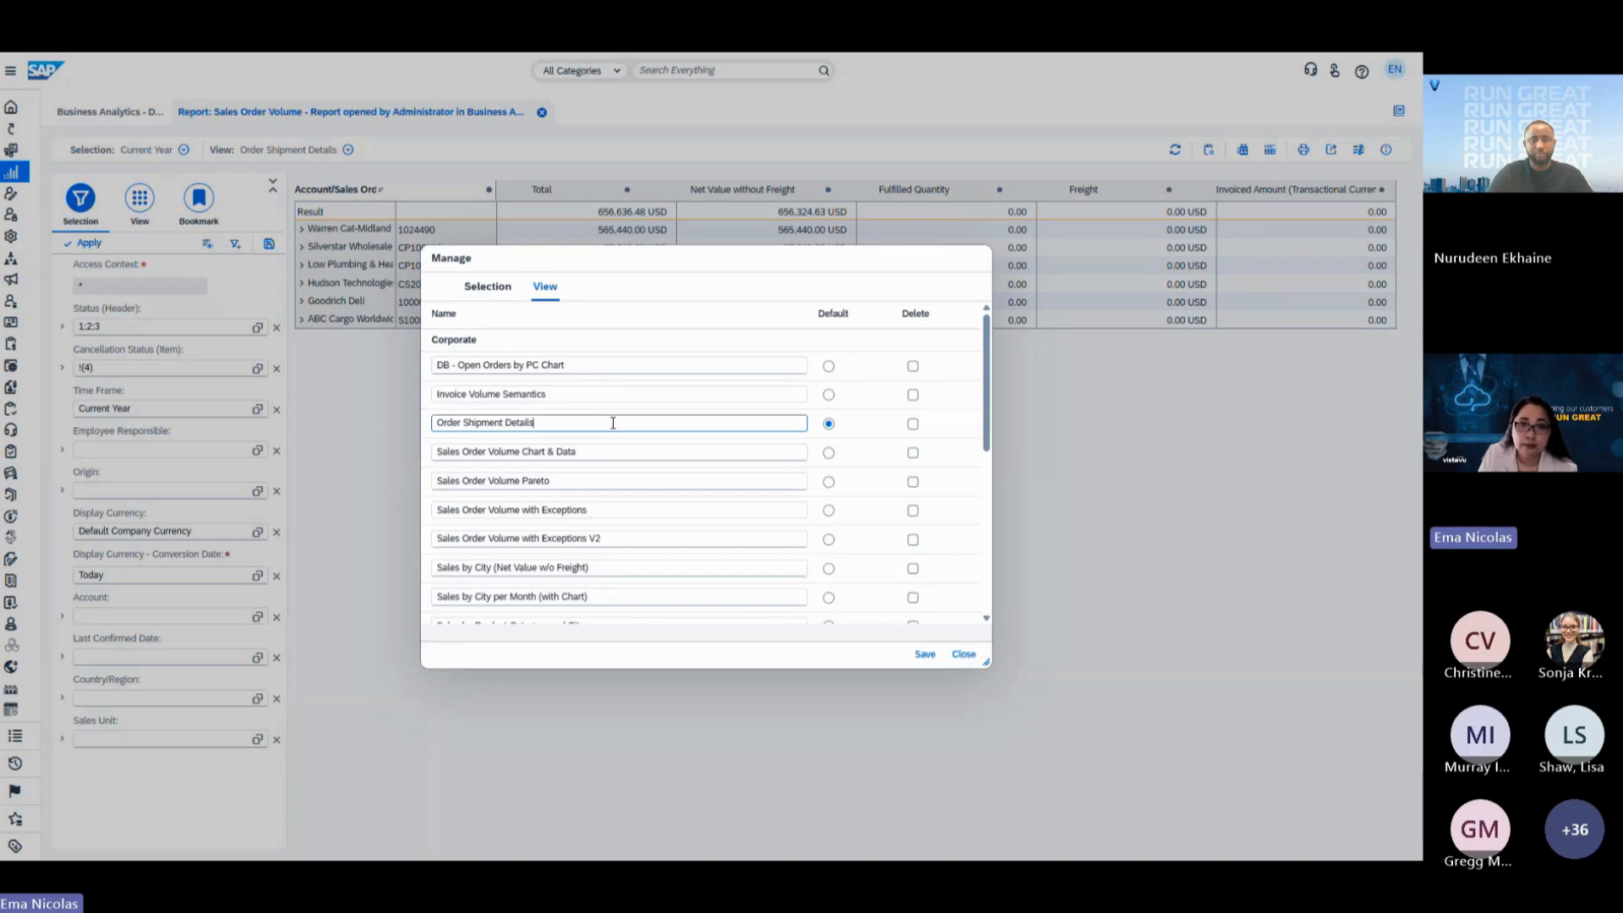
click(924, 656)
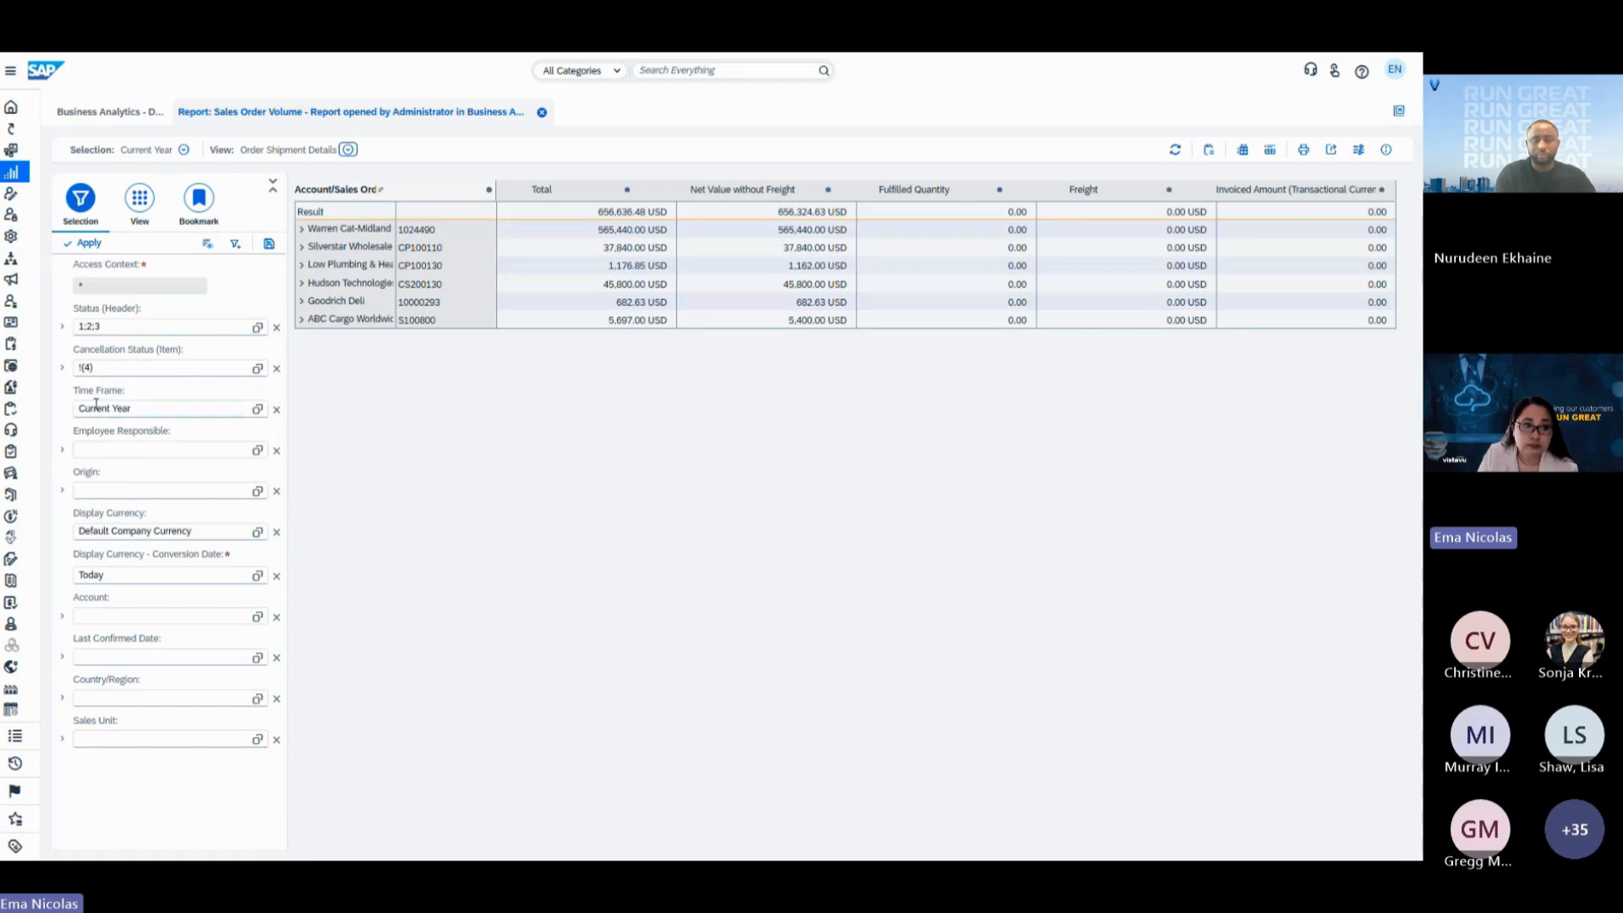
Search the relative values available for the report's Time Frame selection for "last year".
click(258, 411)
drag(688, 264, 656, 352)
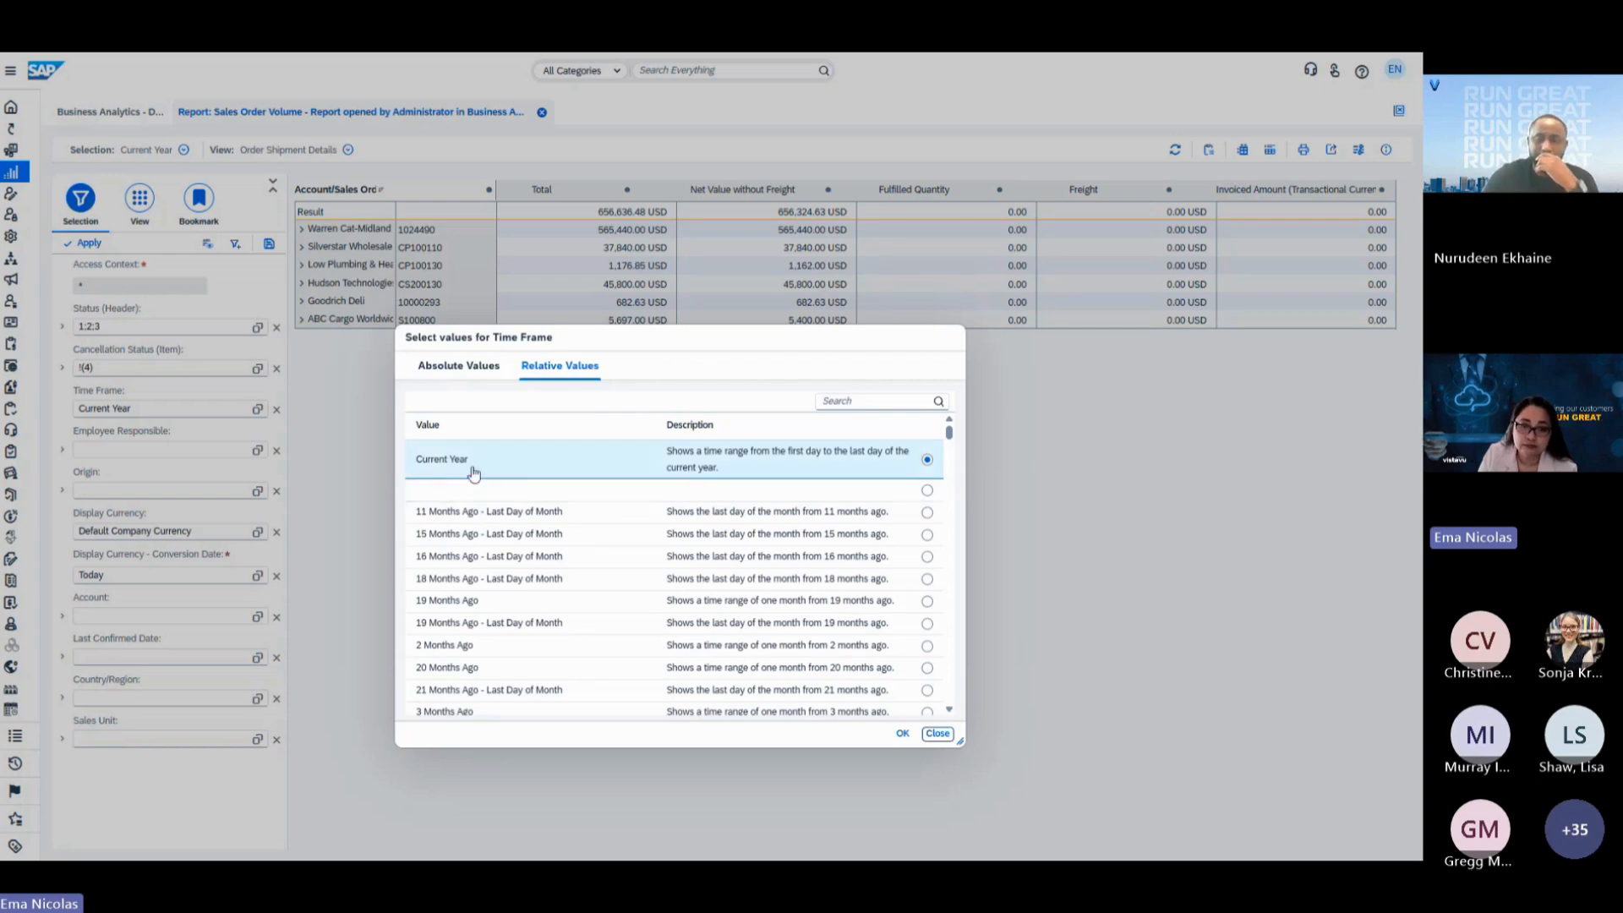
click(857, 407)
text(l)
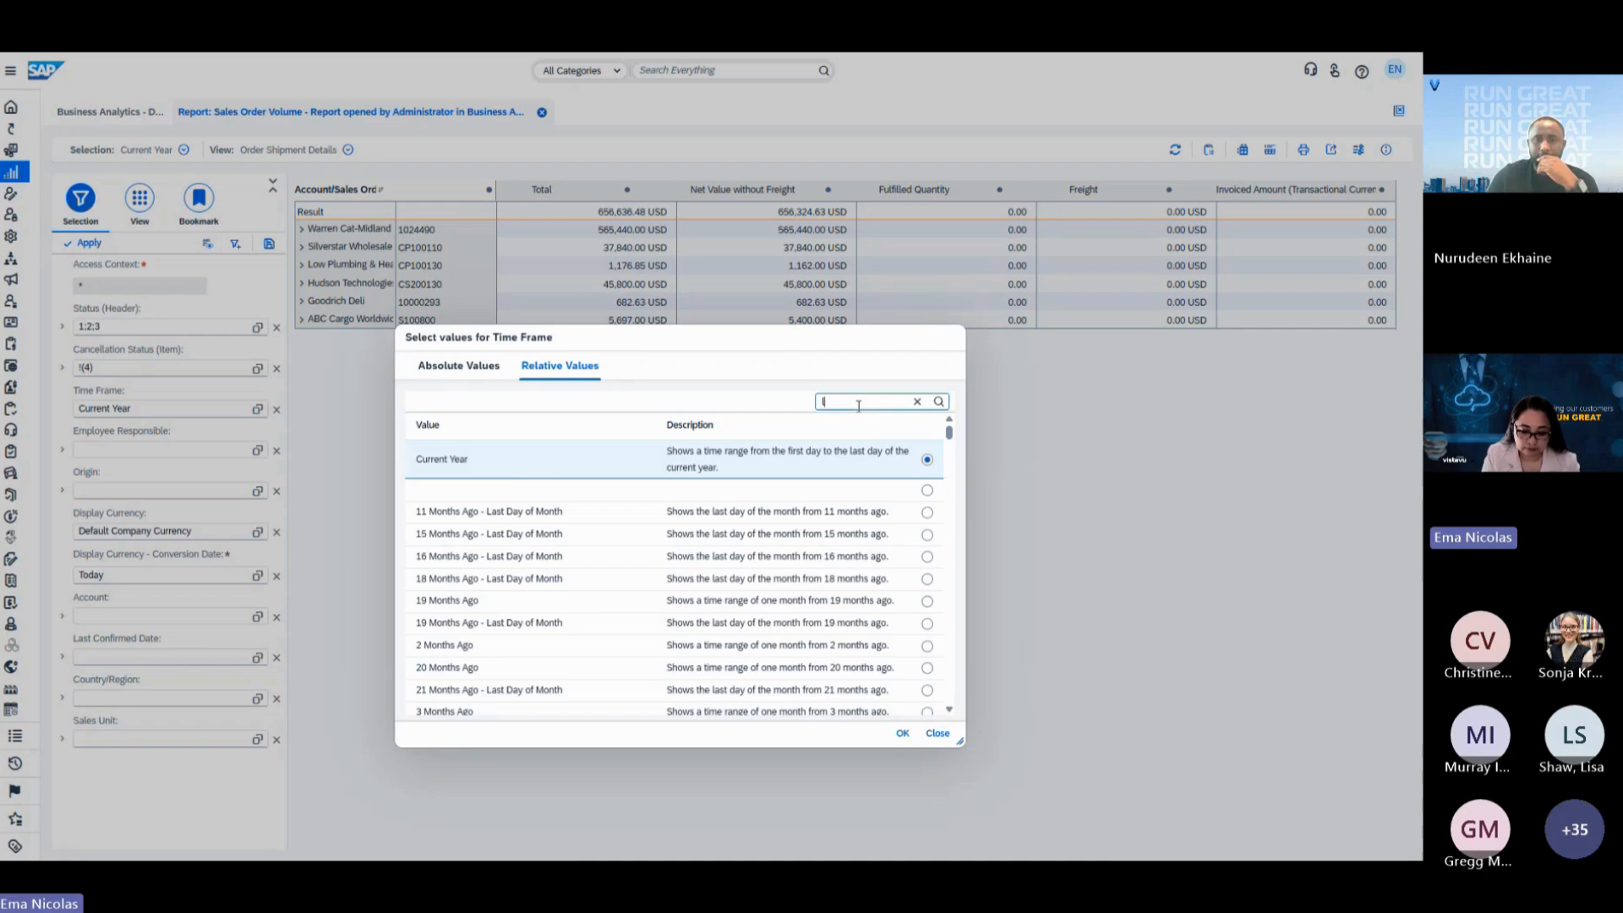
text(ast)
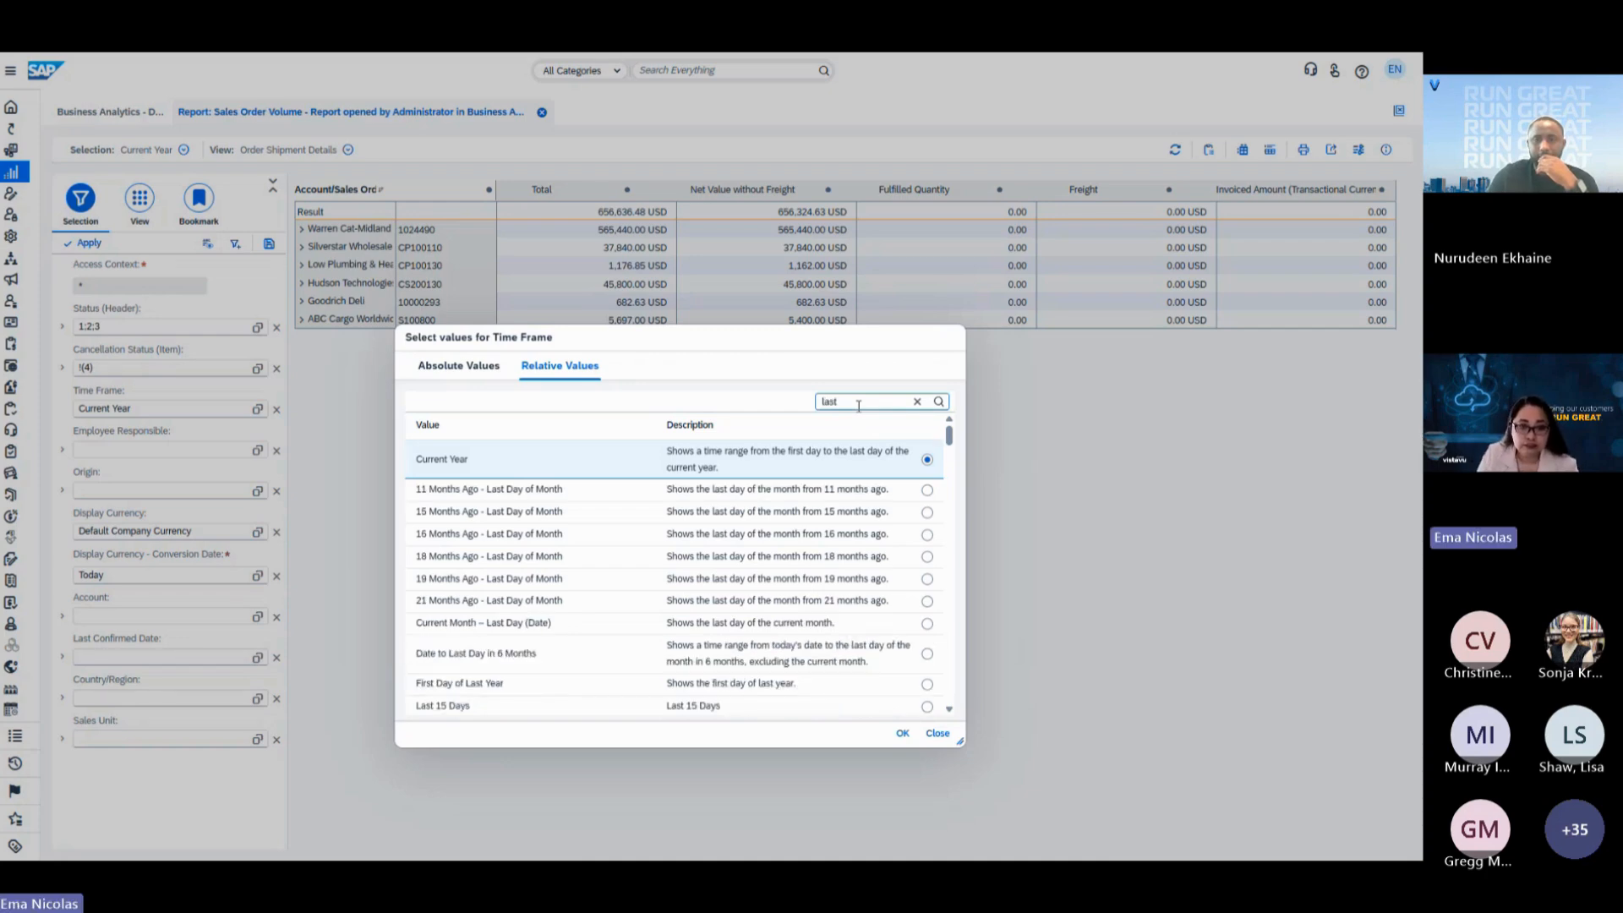
scroll(643, 597, down, 3)
text(t year)
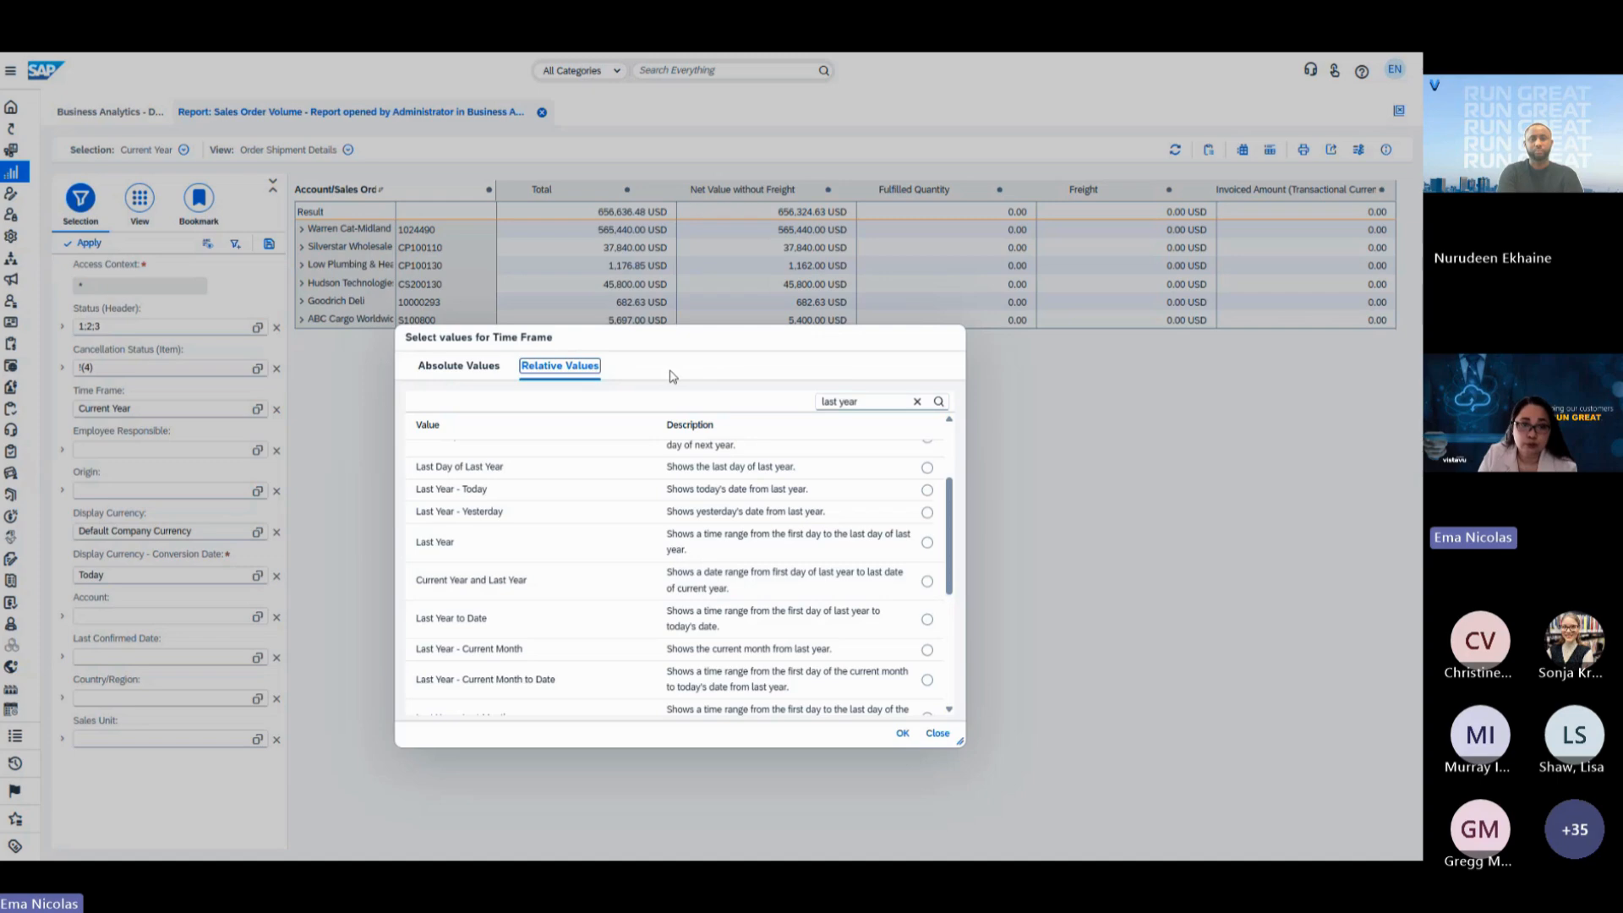
Examine the absolute value options for the Time Frame selection, add a second condition row, and close the dialog without applying.
click(463, 366)
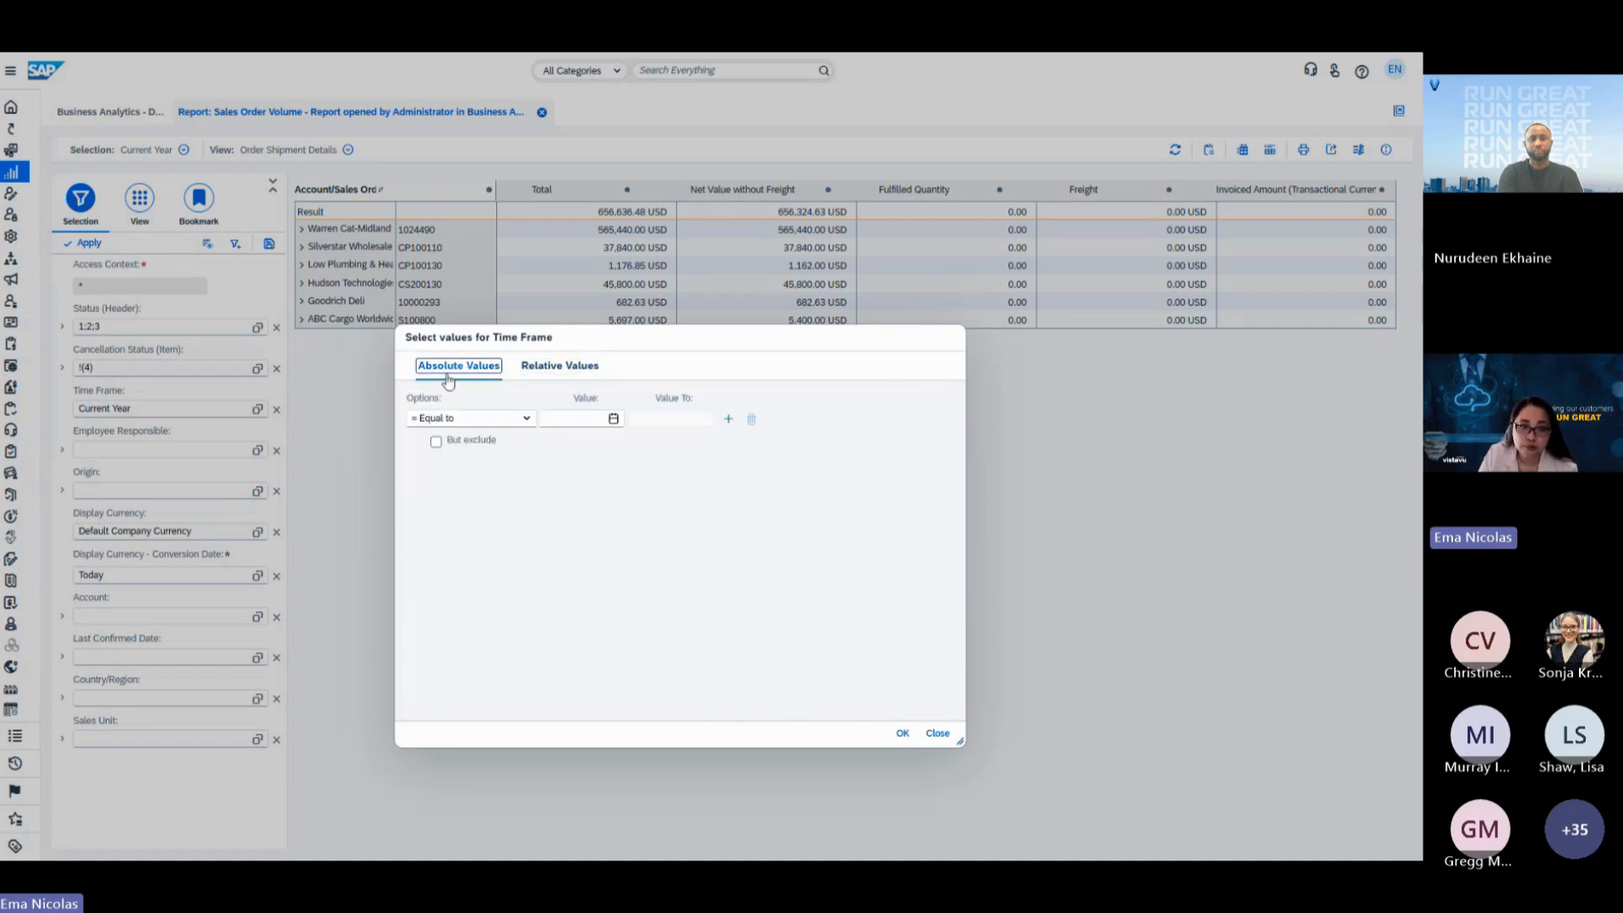
click(526, 420)
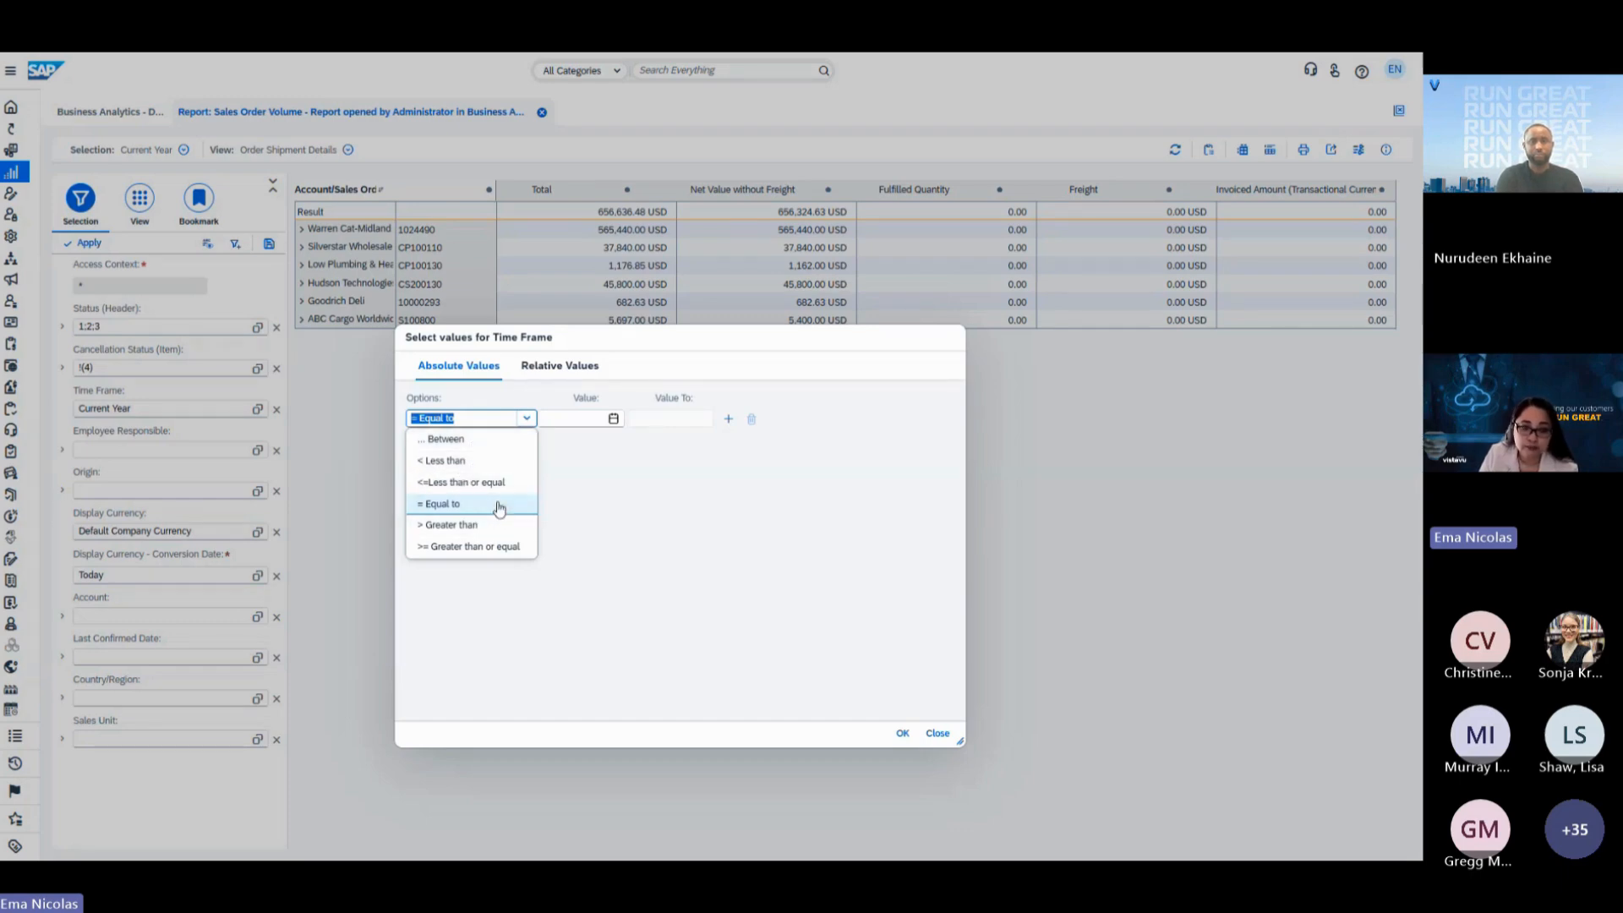
click(656, 580)
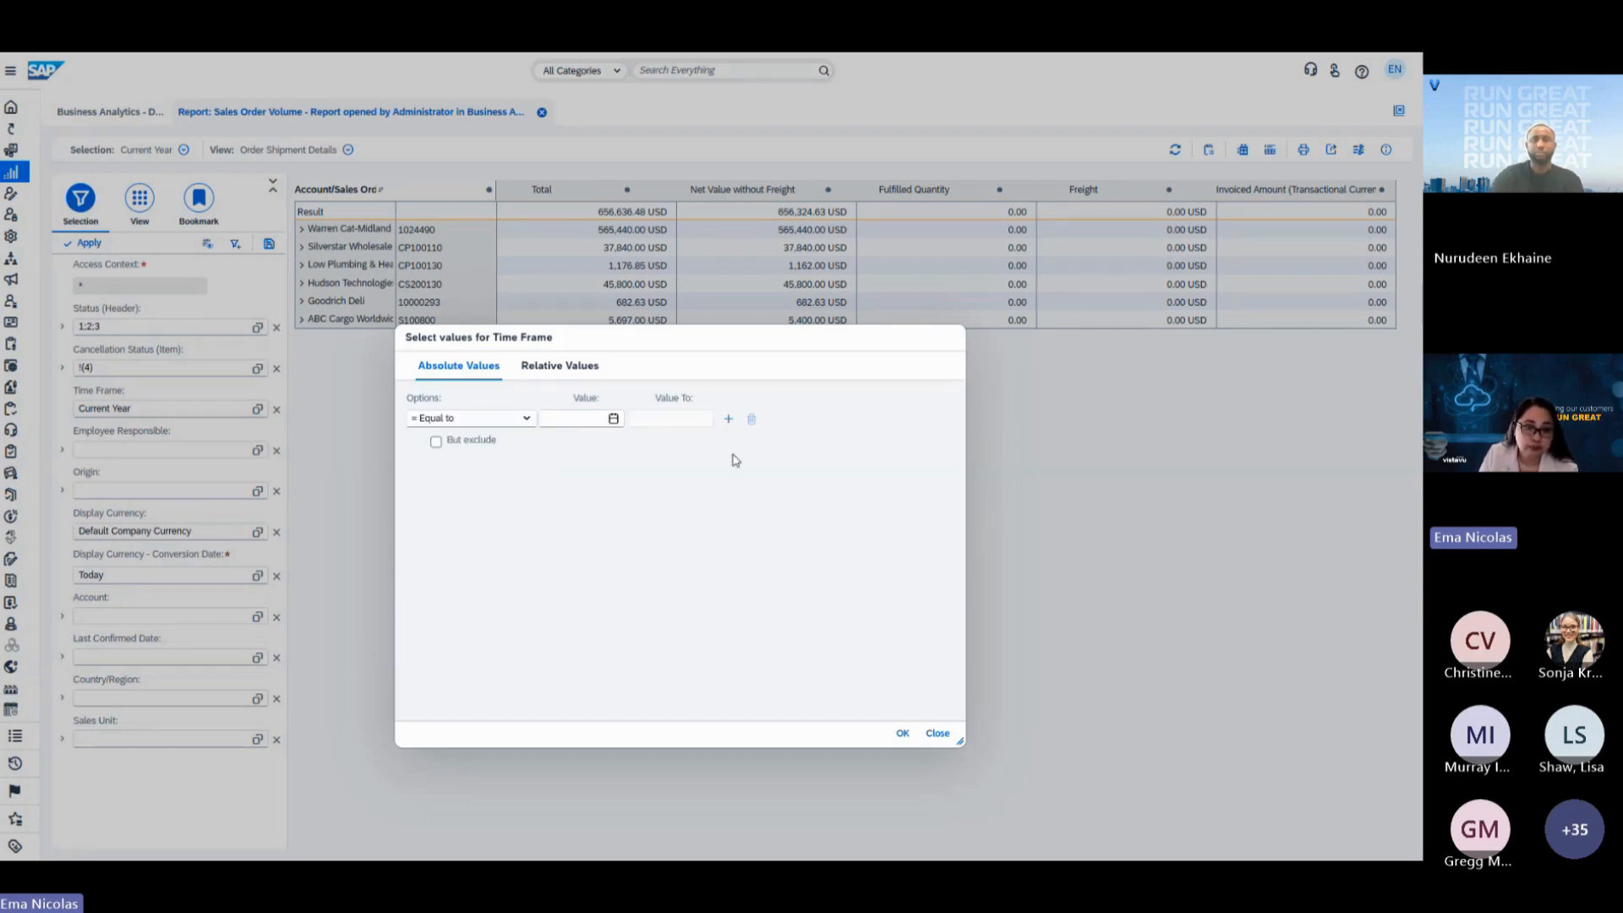
click(729, 420)
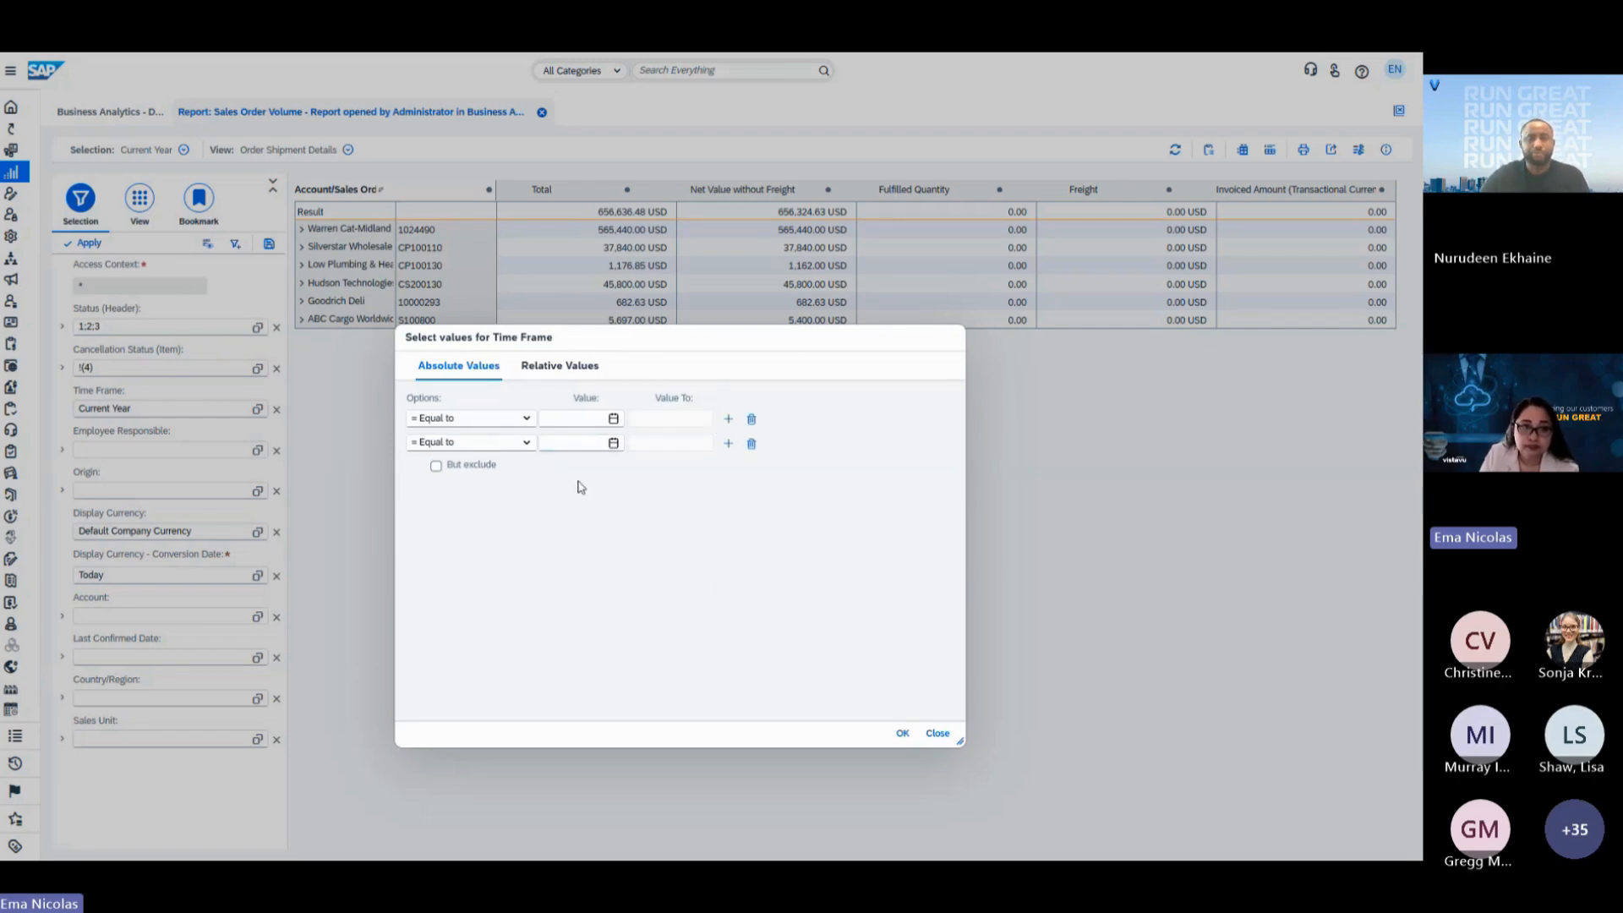
click(940, 740)
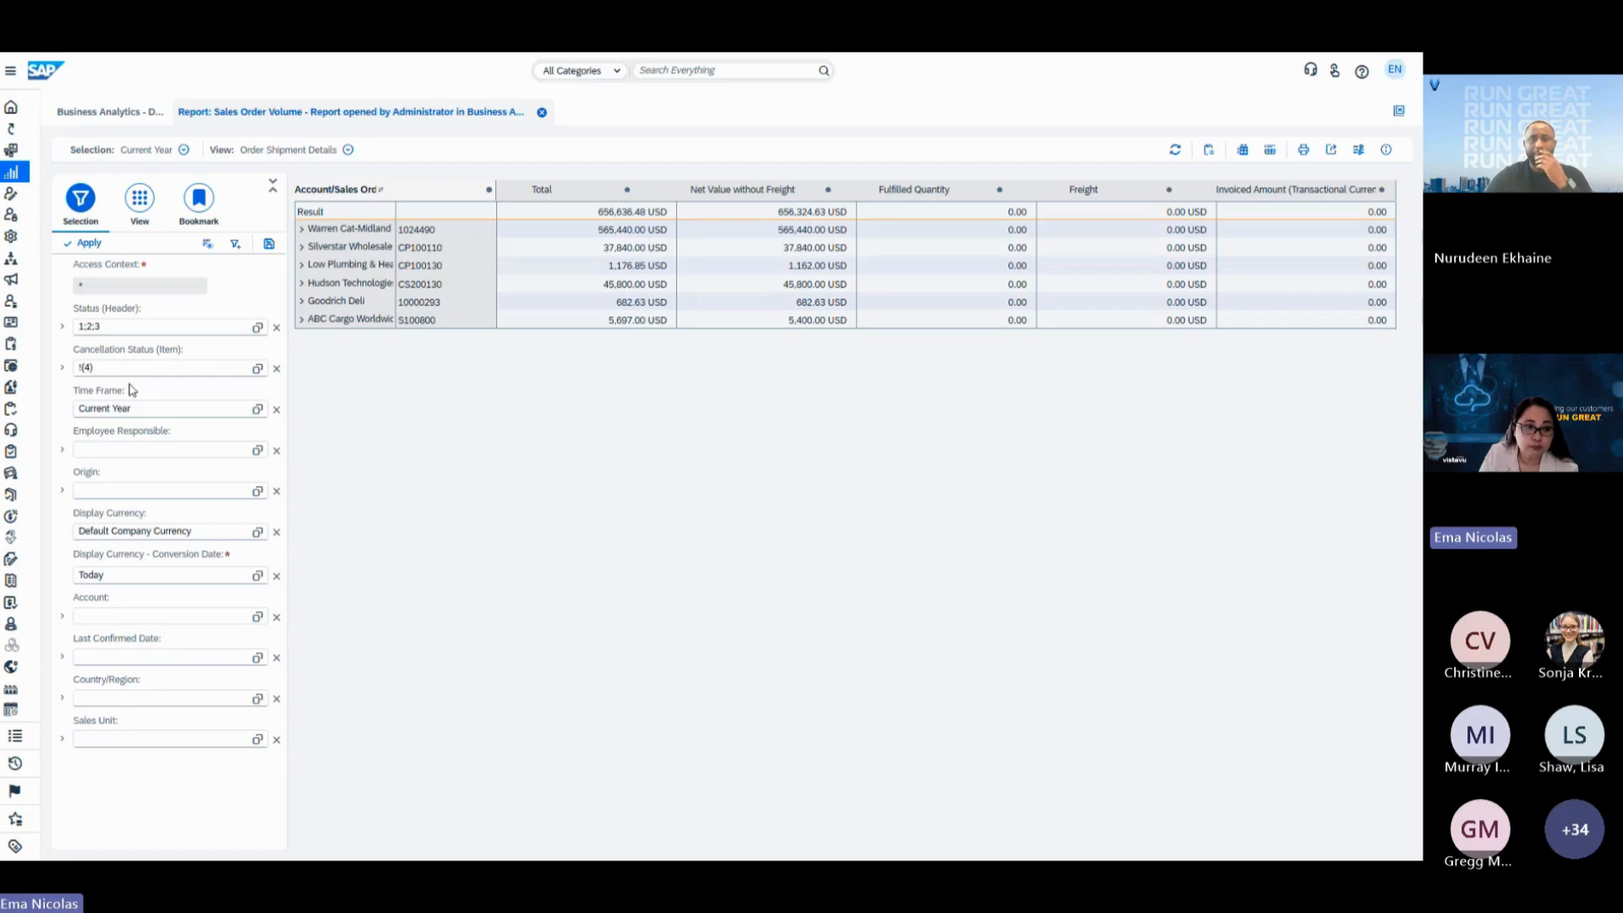
Browse the employees available for the Employee Responsible selection and close the list without choosing any.
click(258, 450)
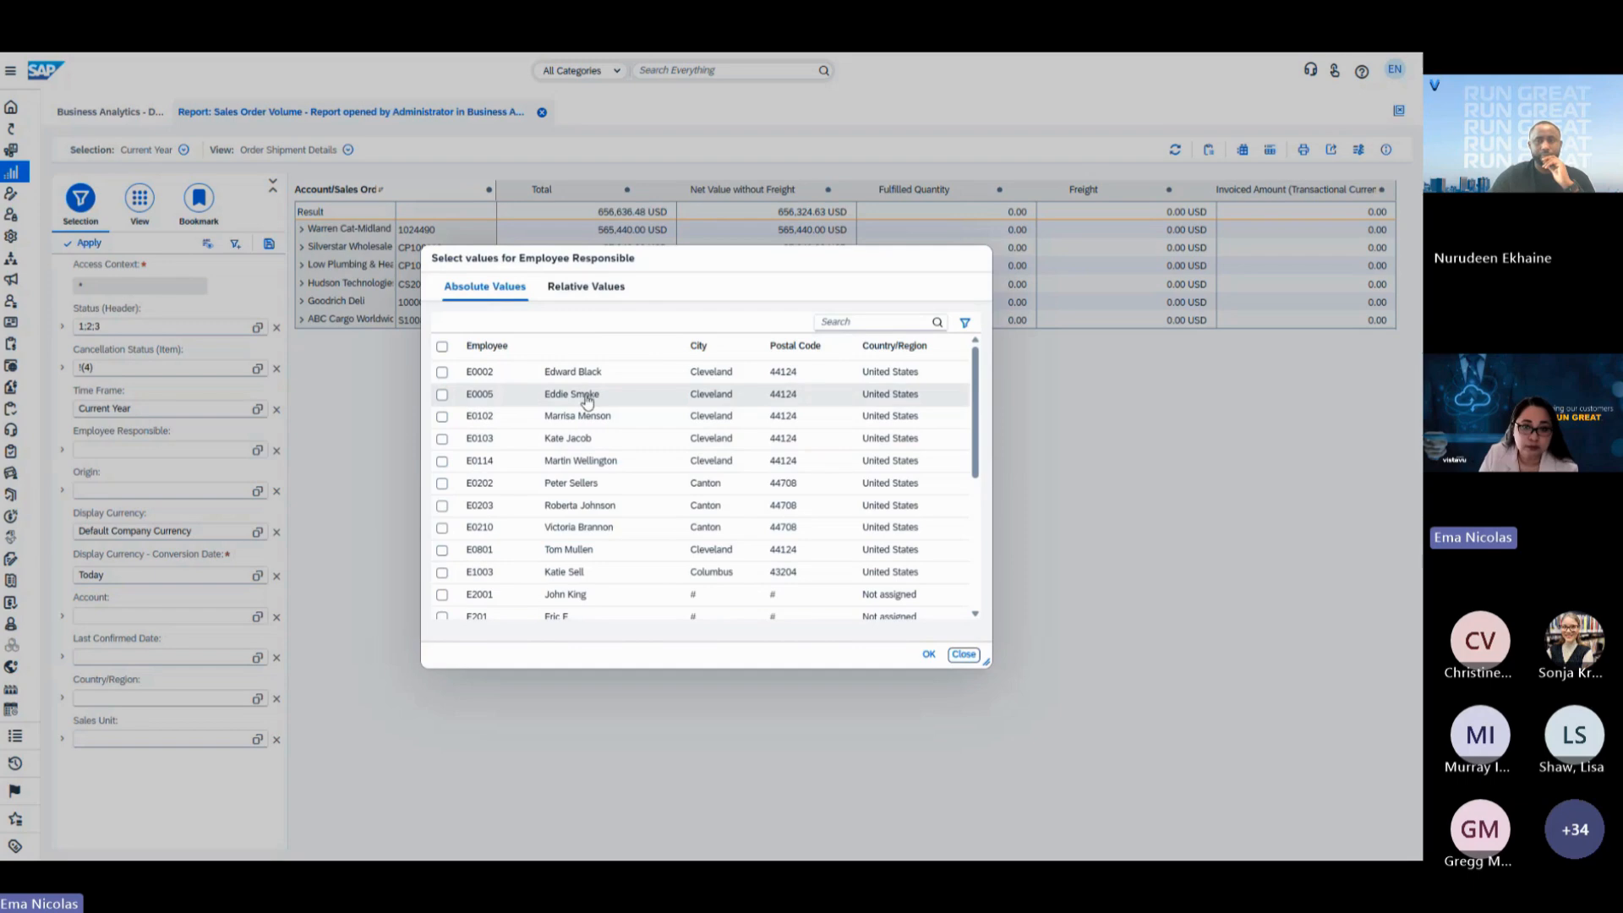
drag(973, 385, 959, 536)
click(964, 658)
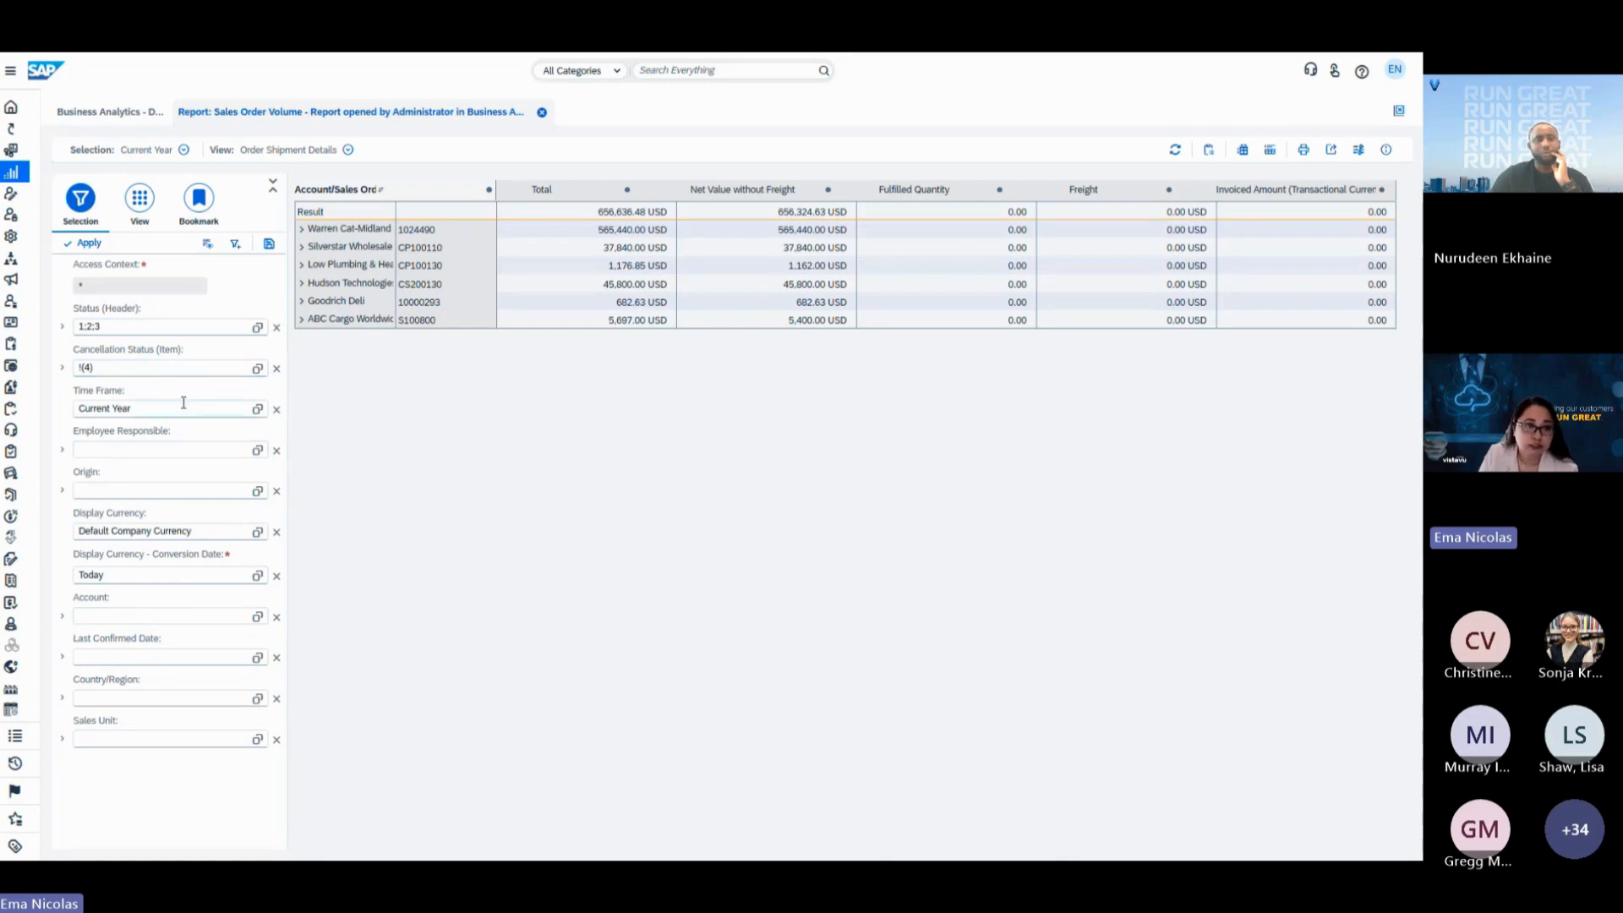
Examine the save options for the current selection and the list of saved corporate selections.
click(269, 247)
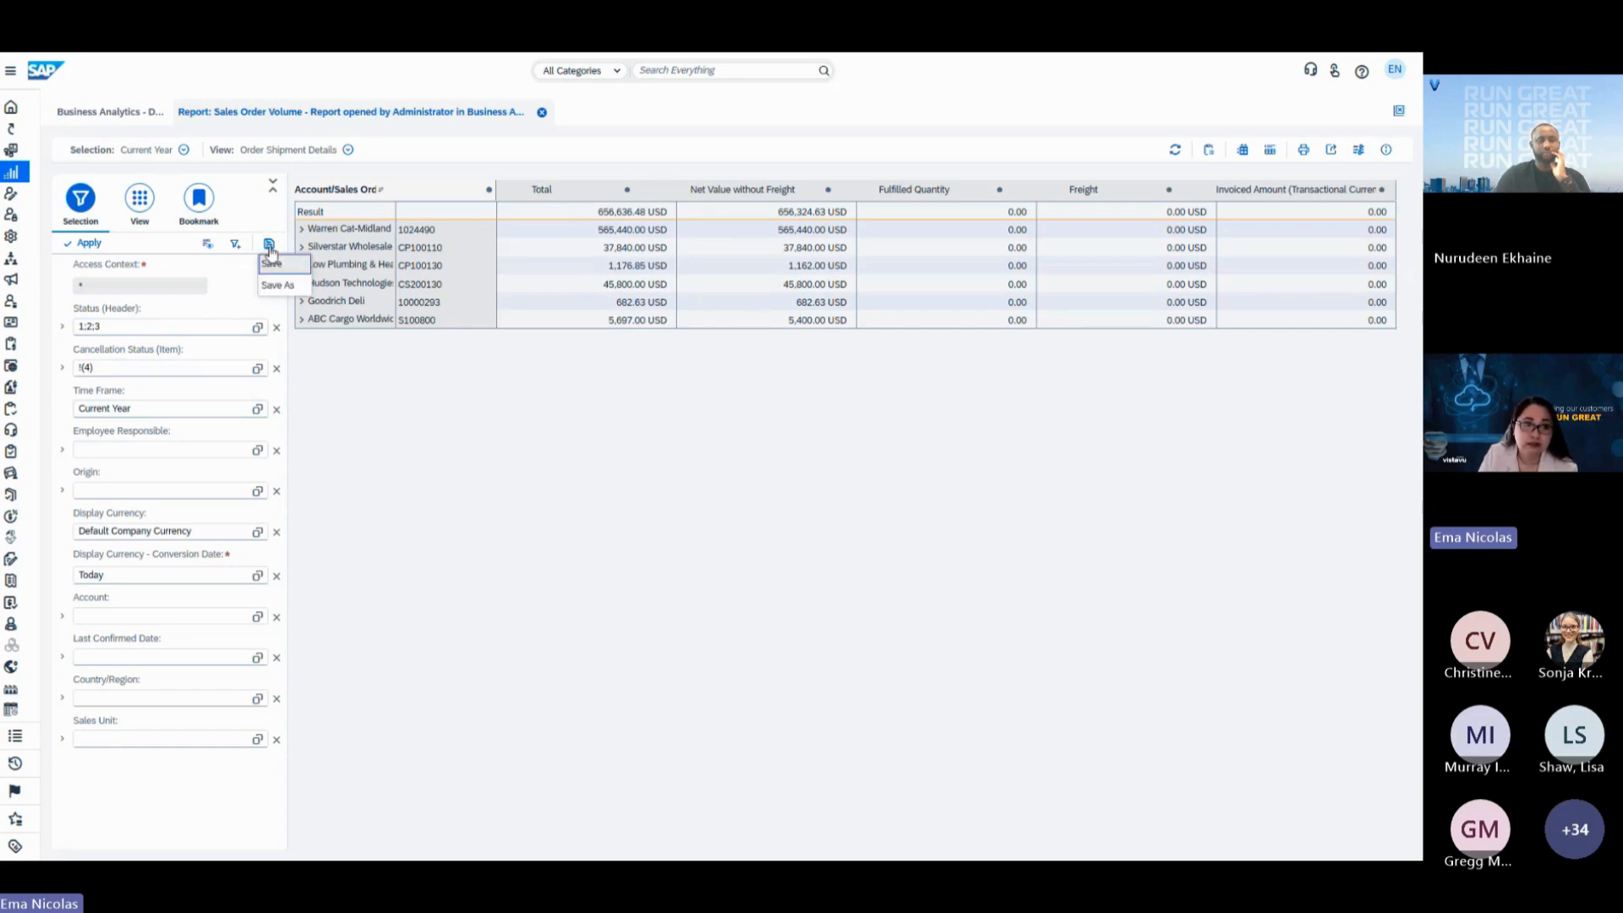
click(363, 397)
click(184, 152)
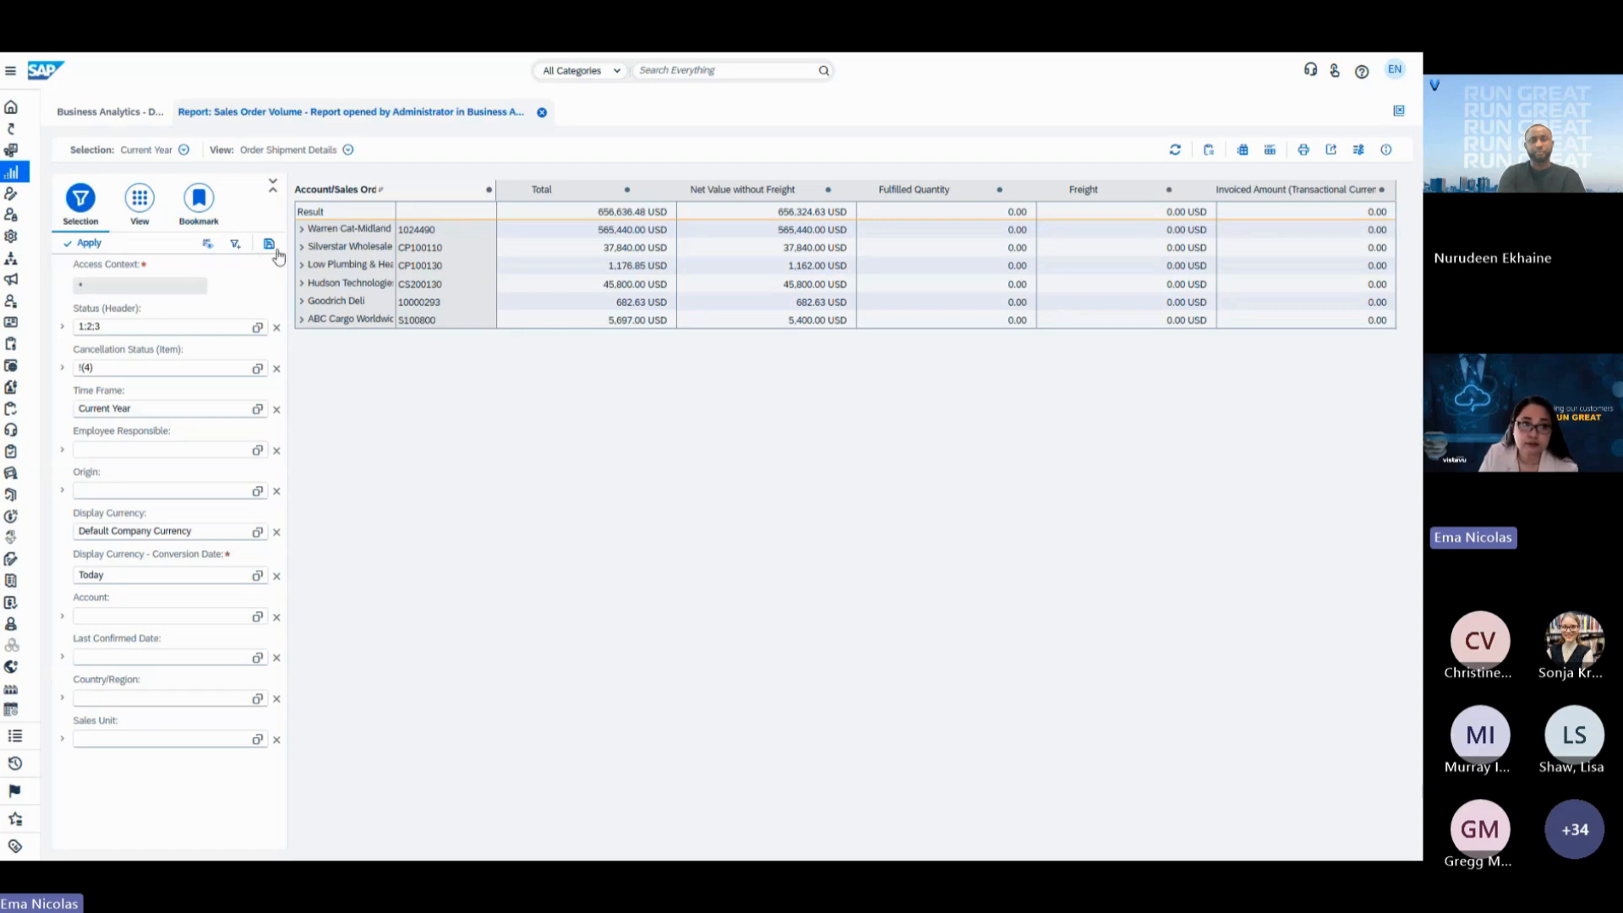
click(184, 150)
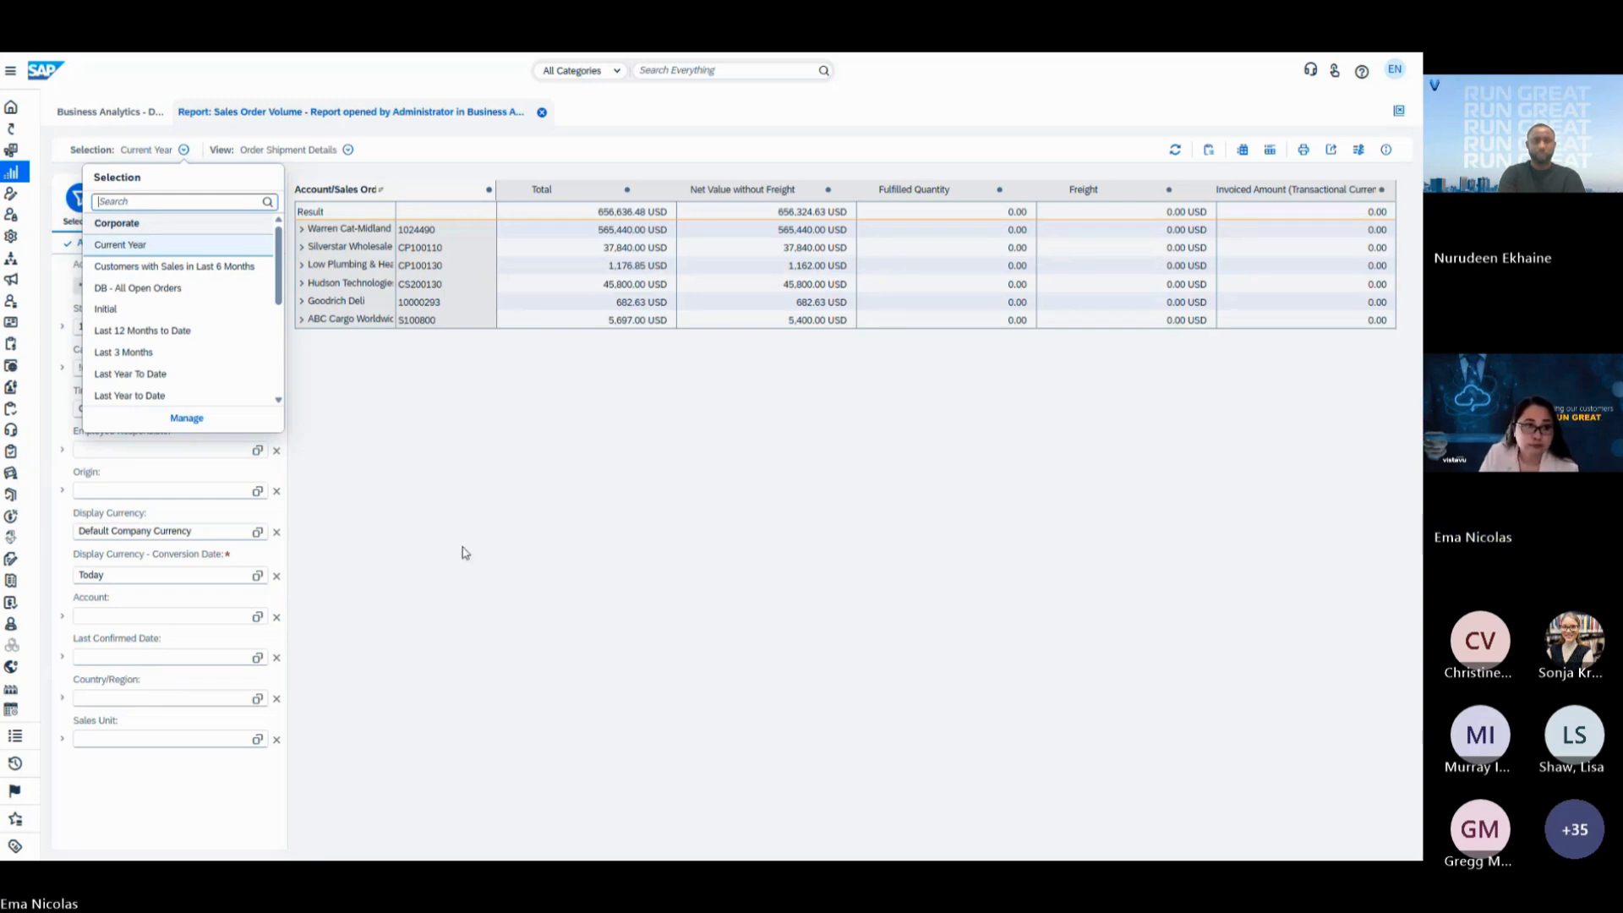
click(414, 501)
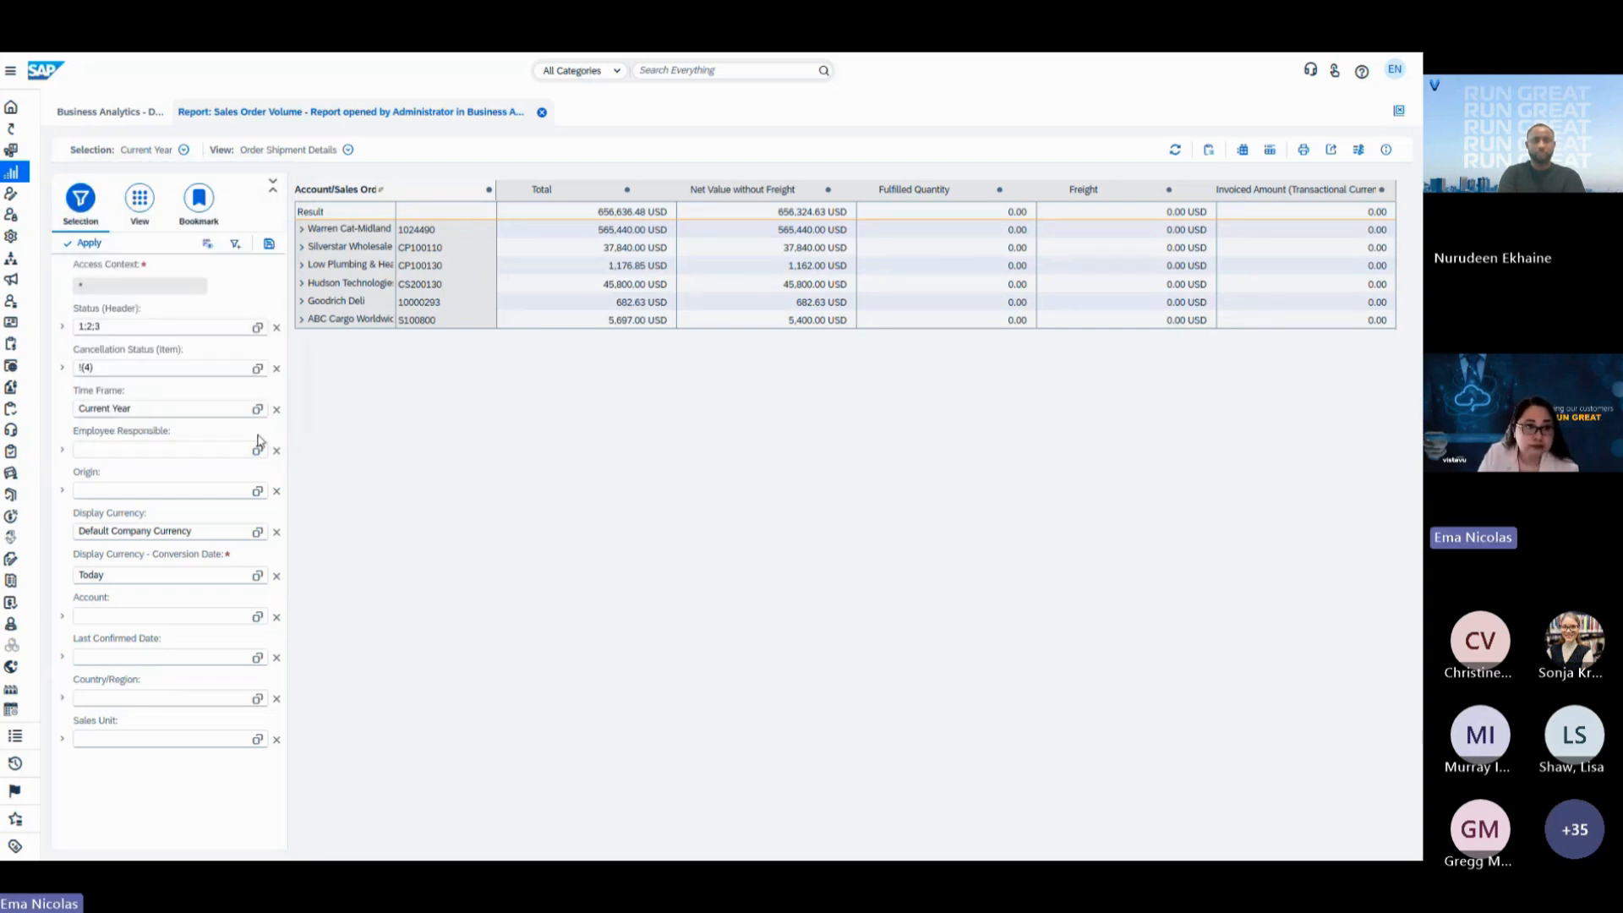
Remove the Sales Order Item field from the row fields of the report view.
click(140, 203)
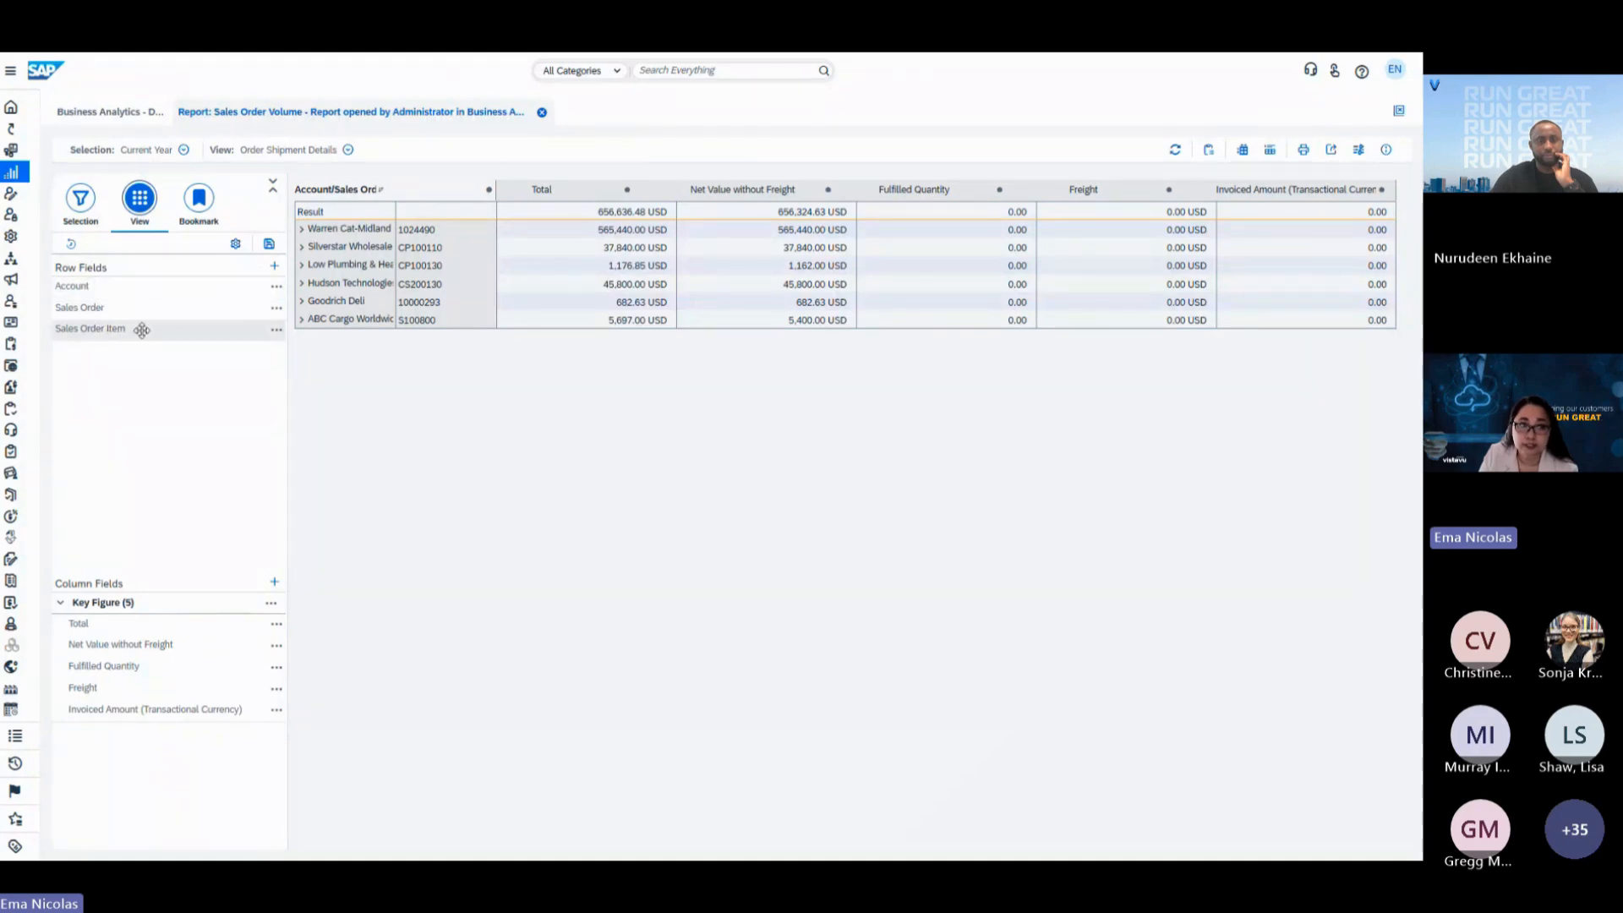
click(276, 331)
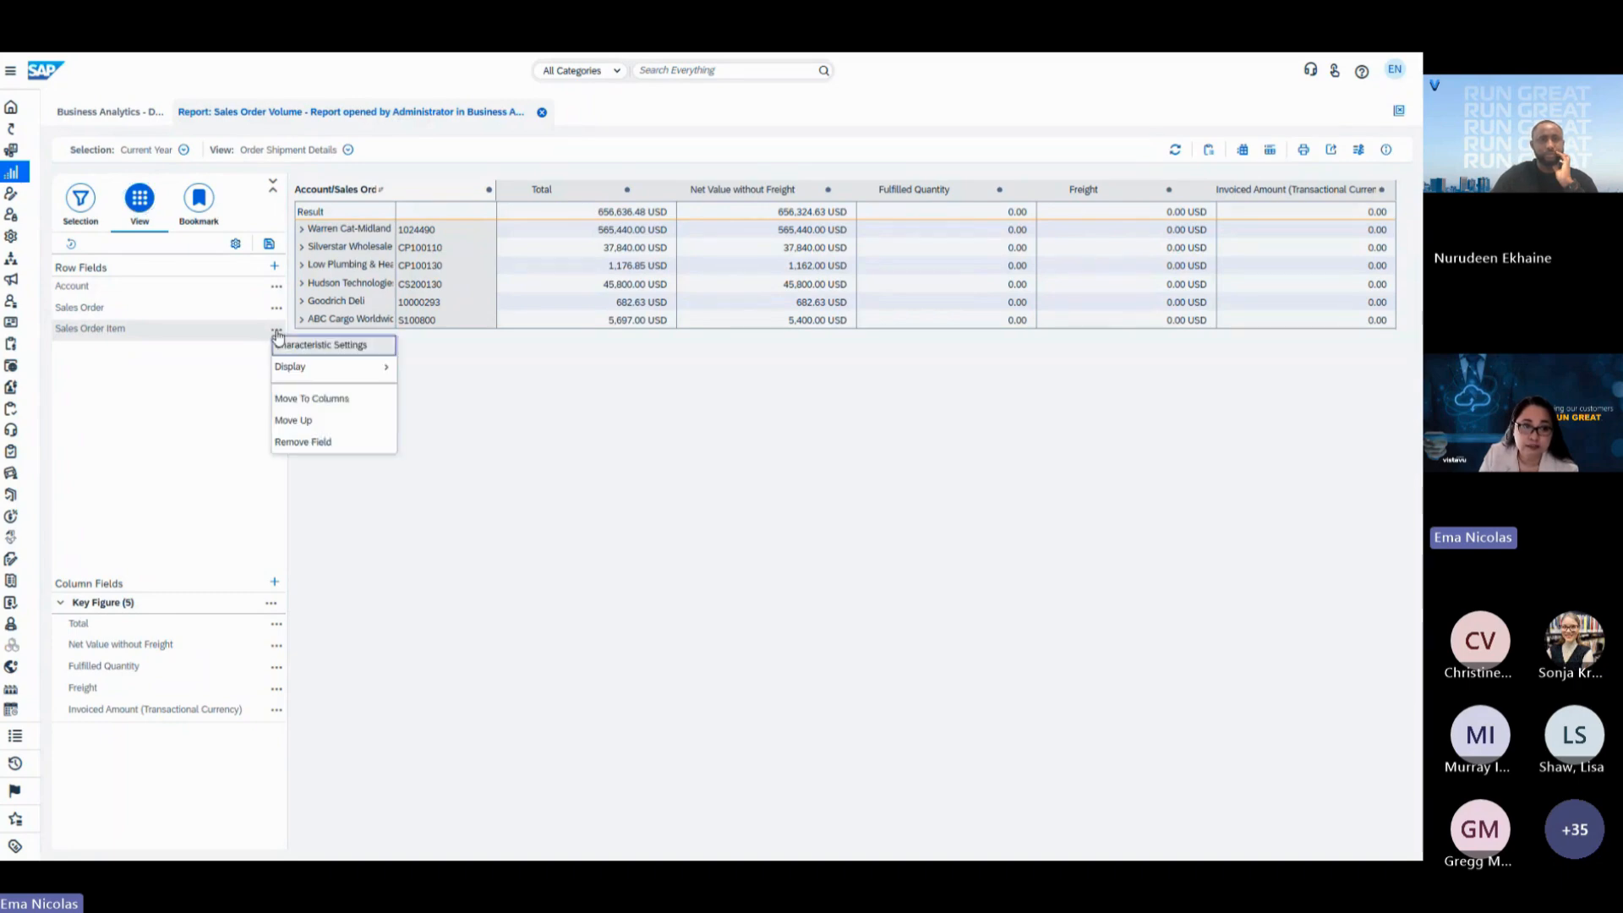
click(331, 445)
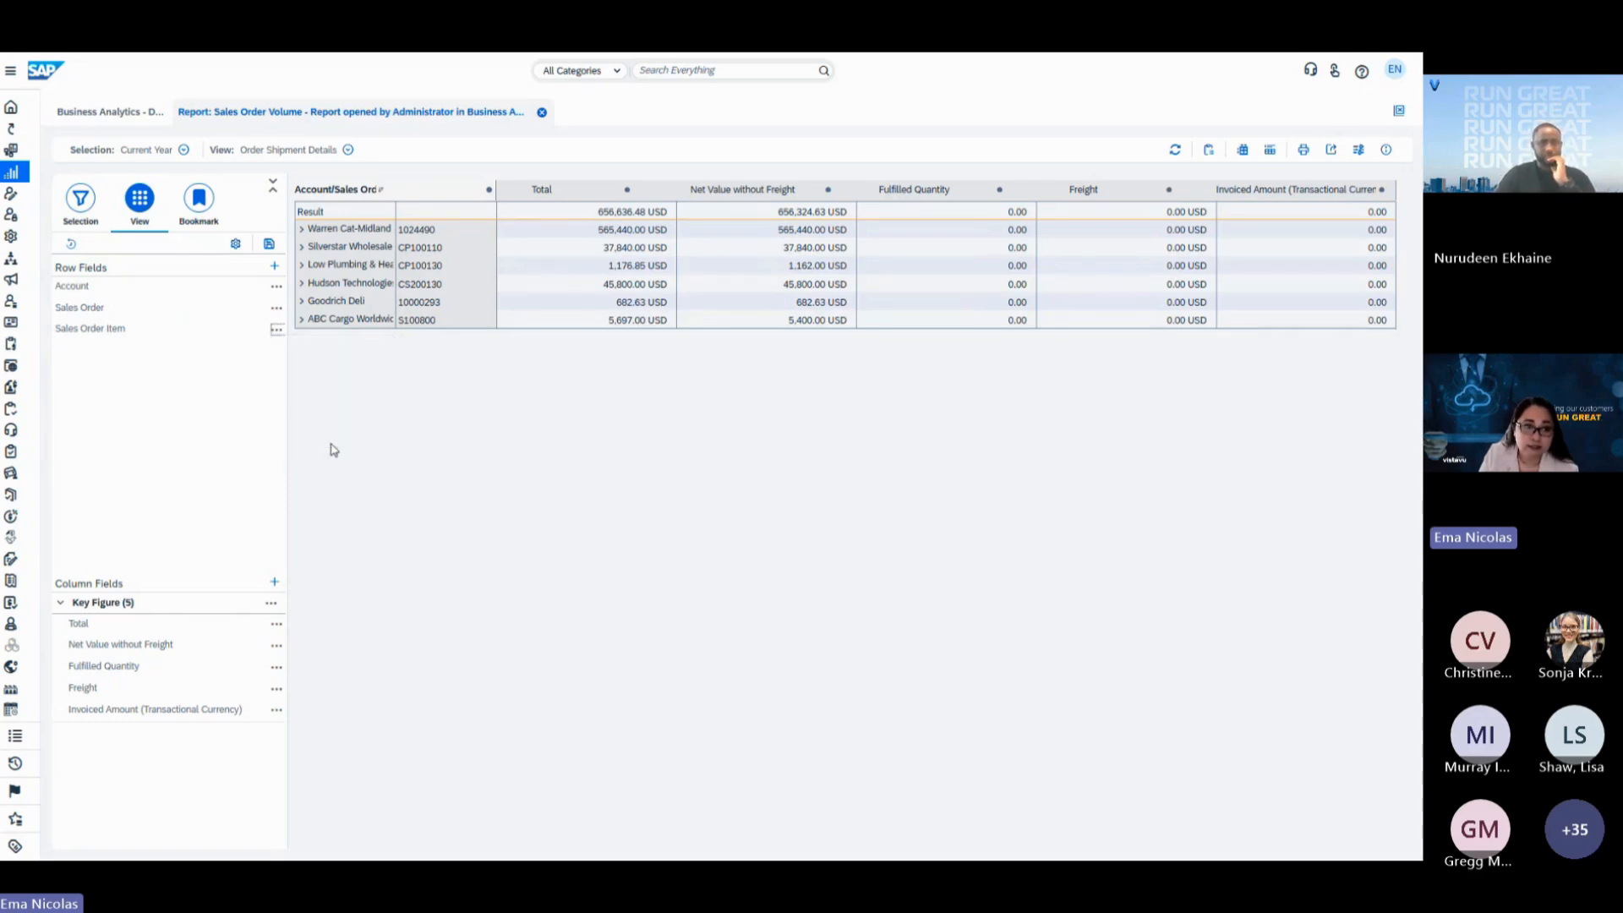
Add City and Country/Region to the row fields of the report view.
click(275, 267)
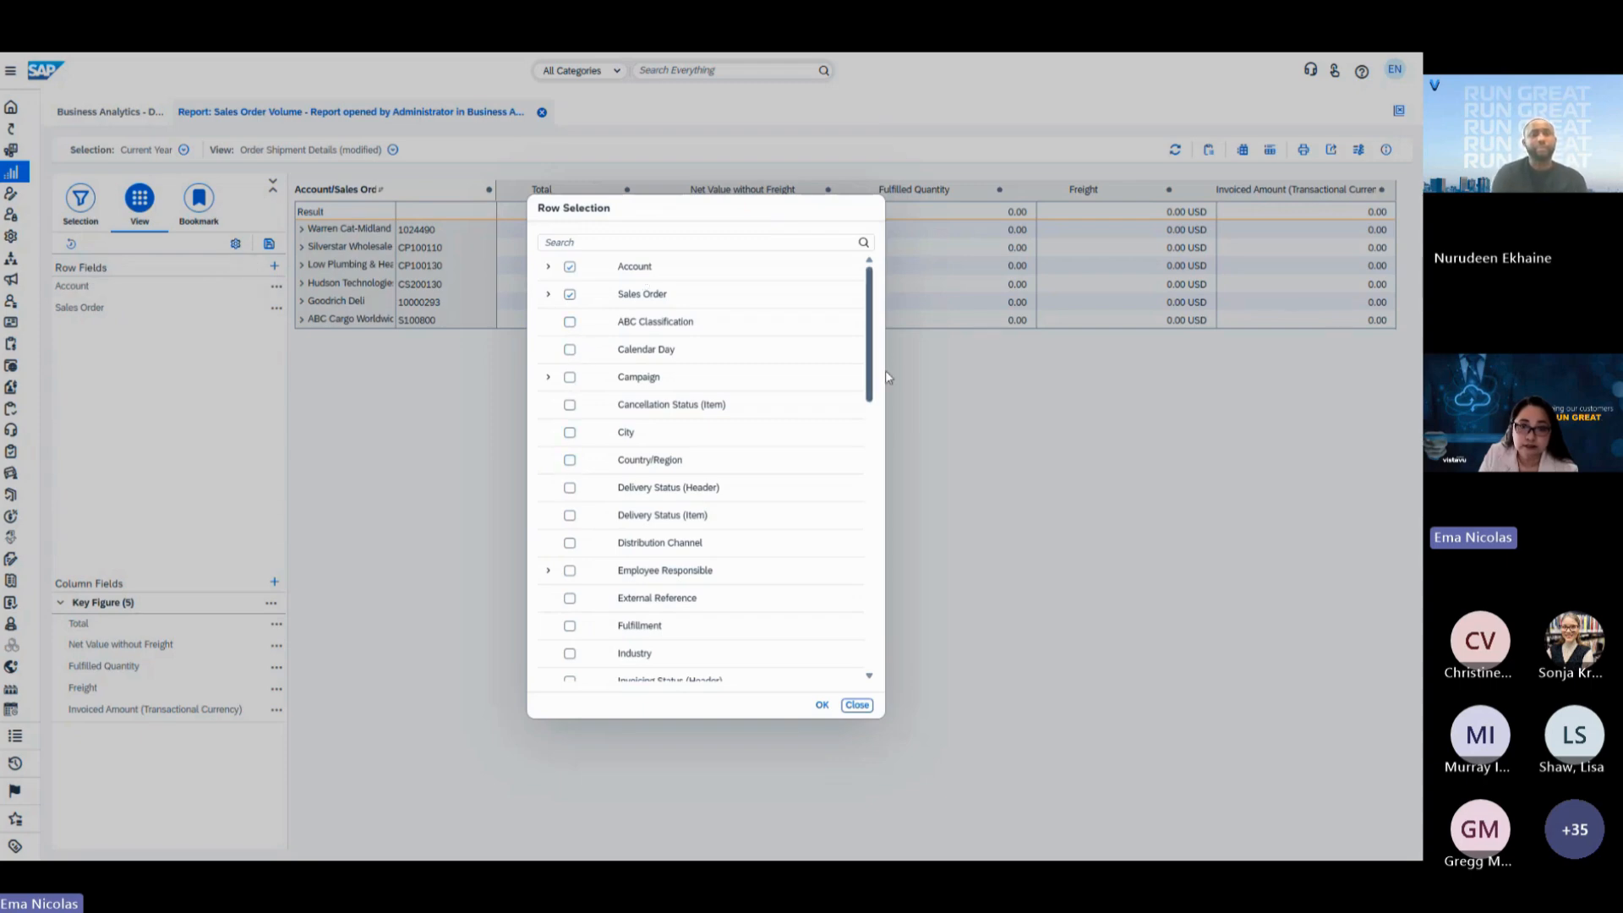
mouse_move(866, 360)
mouse_down()
mouse_move(870, 446)
mouse_move(874, 330)
mouse_up()
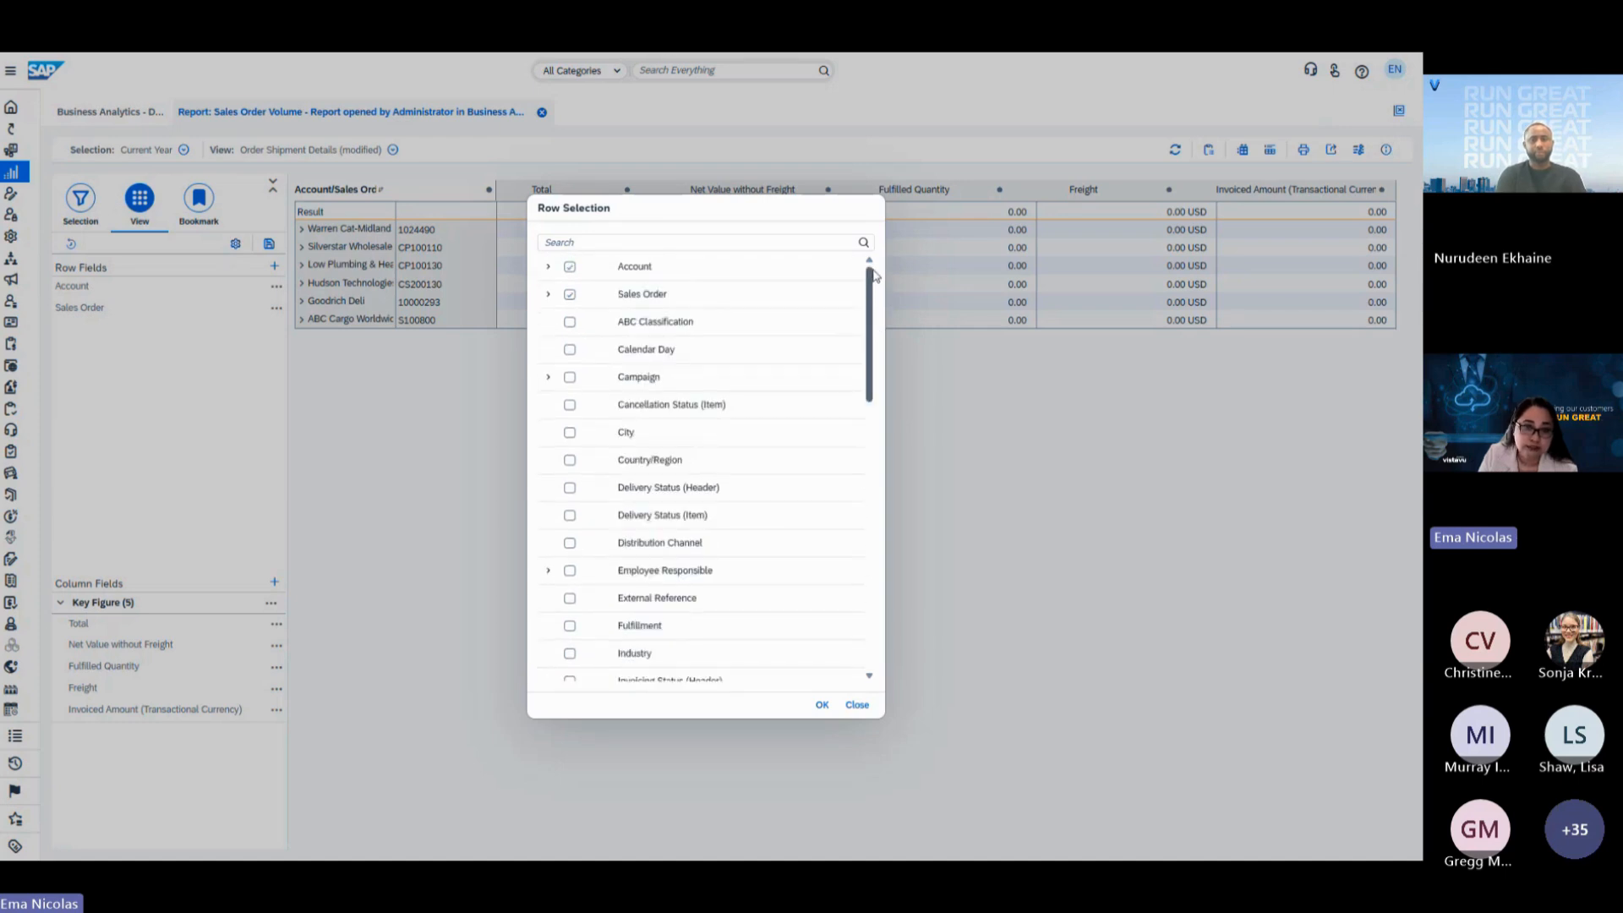
click(569, 433)
click(570, 461)
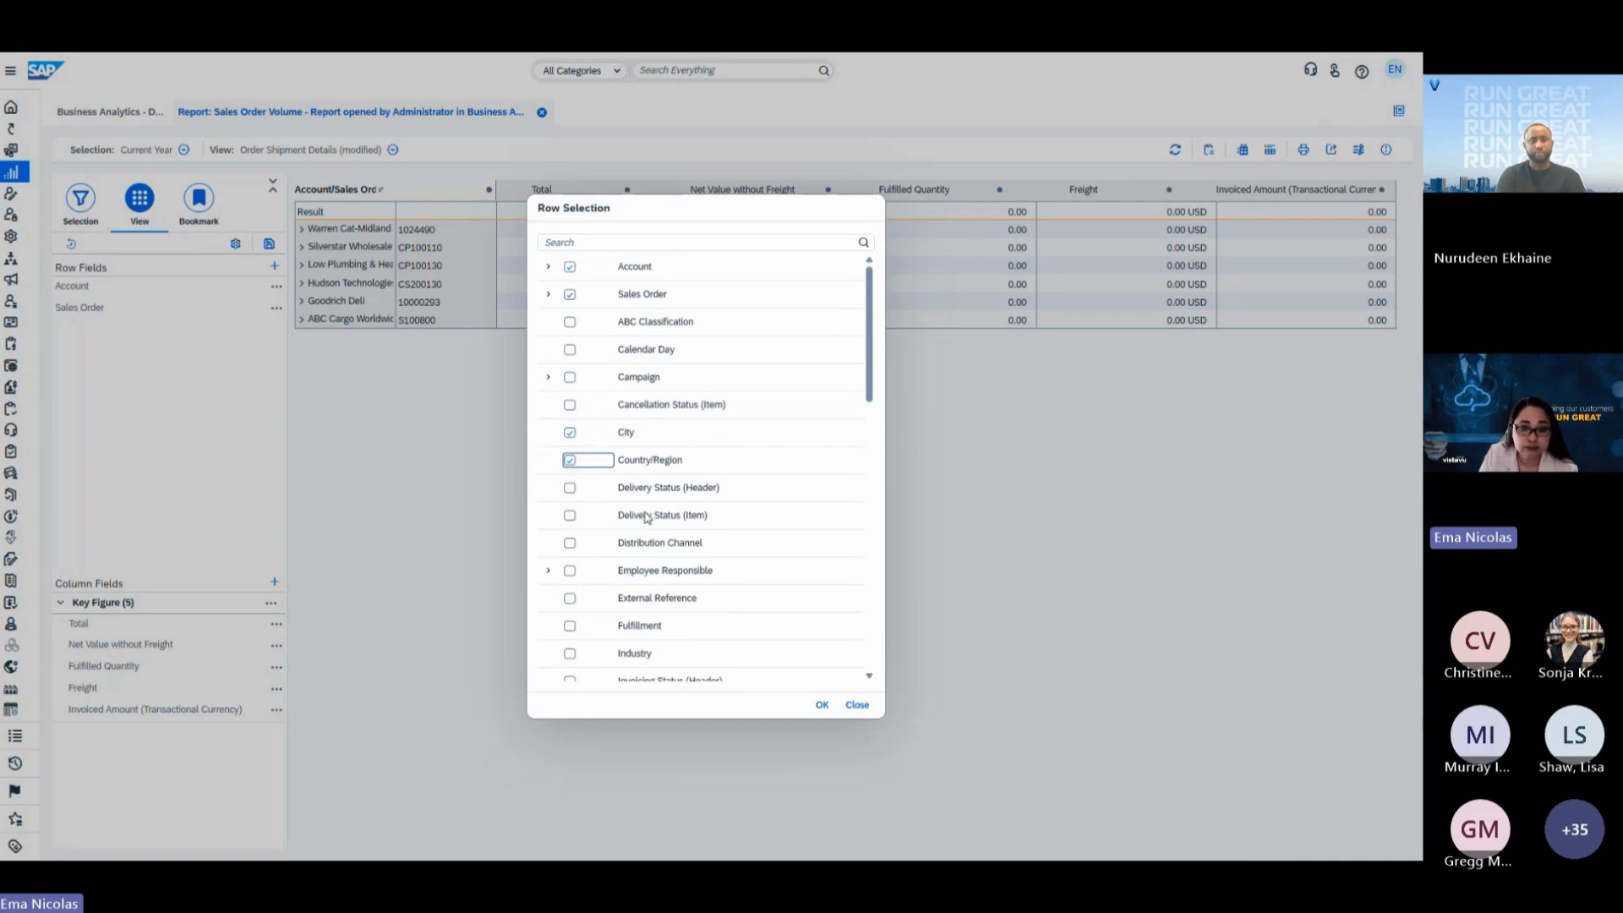
click(823, 707)
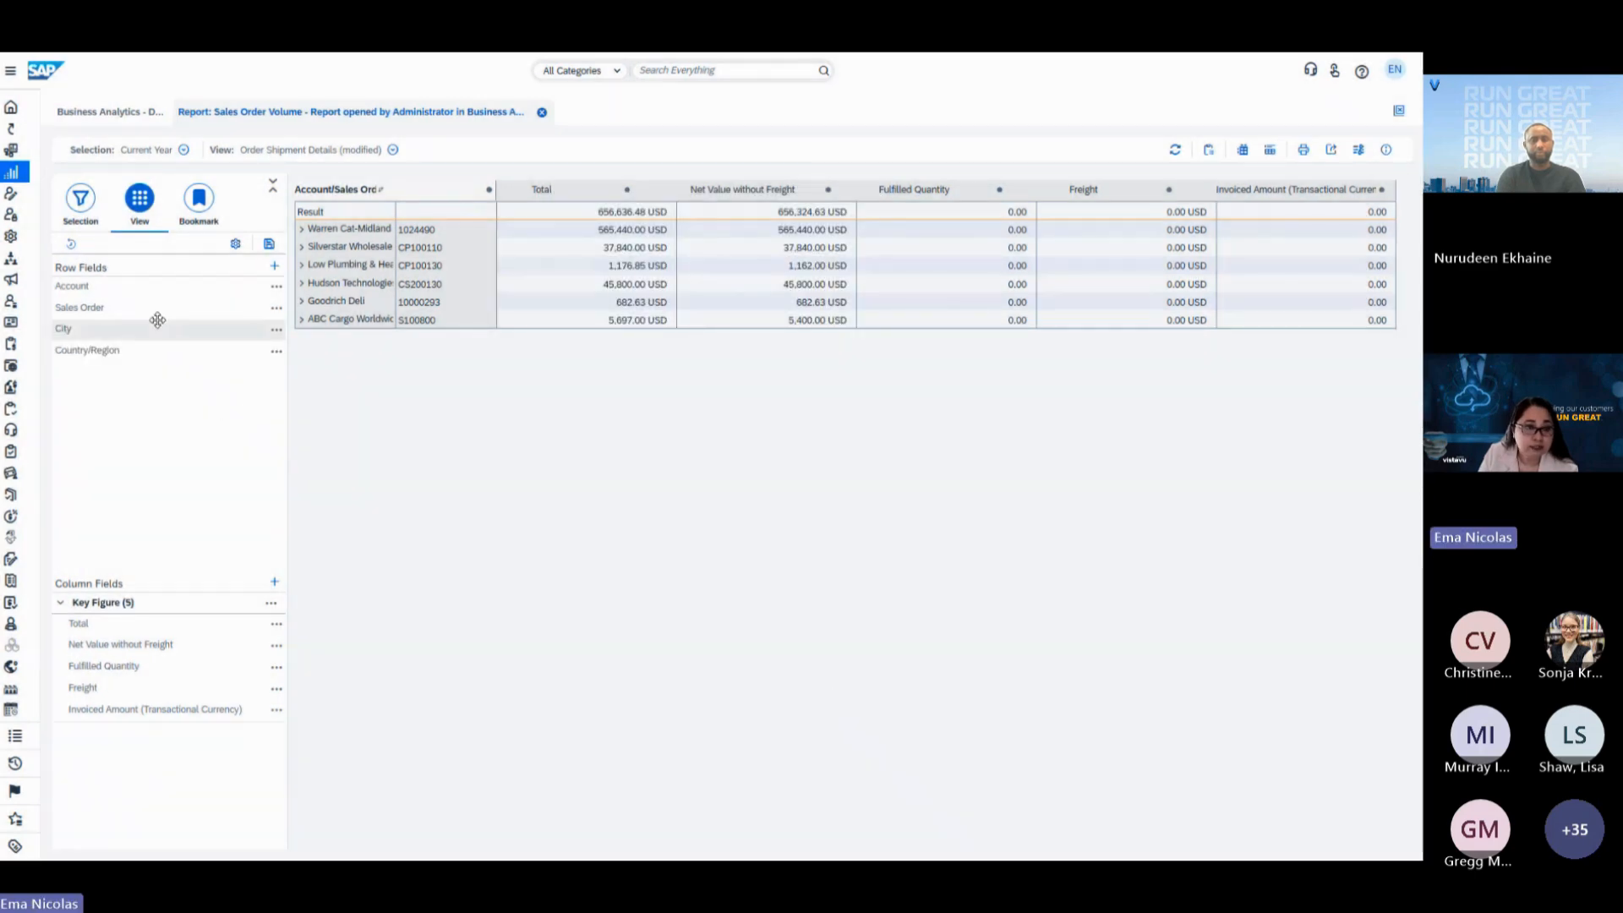
Expand the Warren Cat-Midland account in the report through its sales order and city down to country/region.
click(302, 232)
click(308, 249)
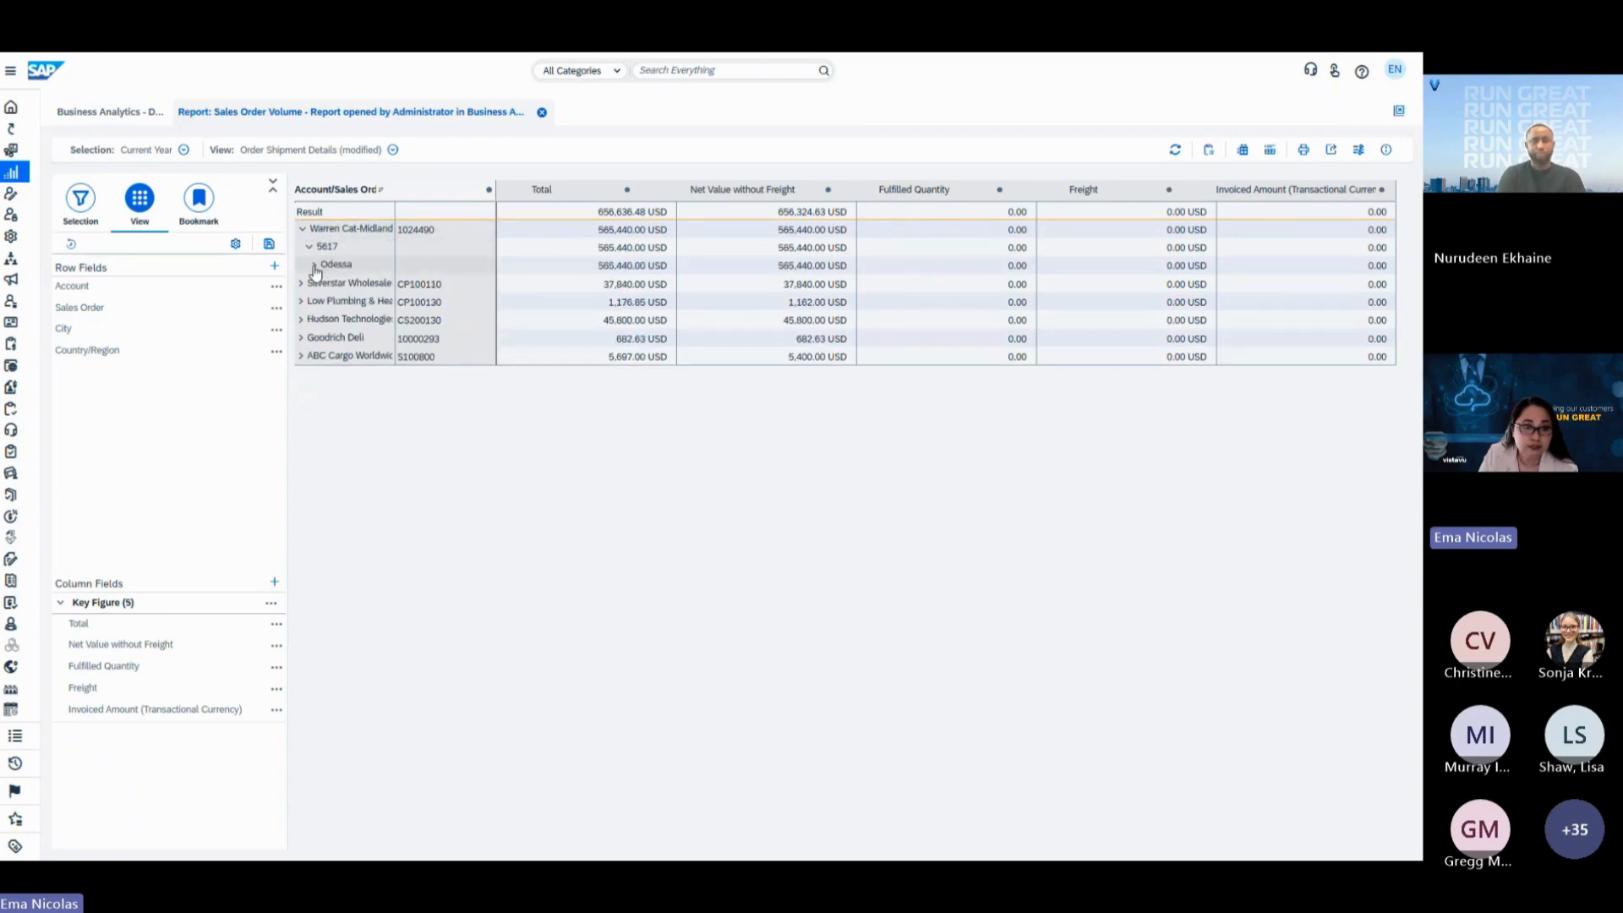
click(316, 264)
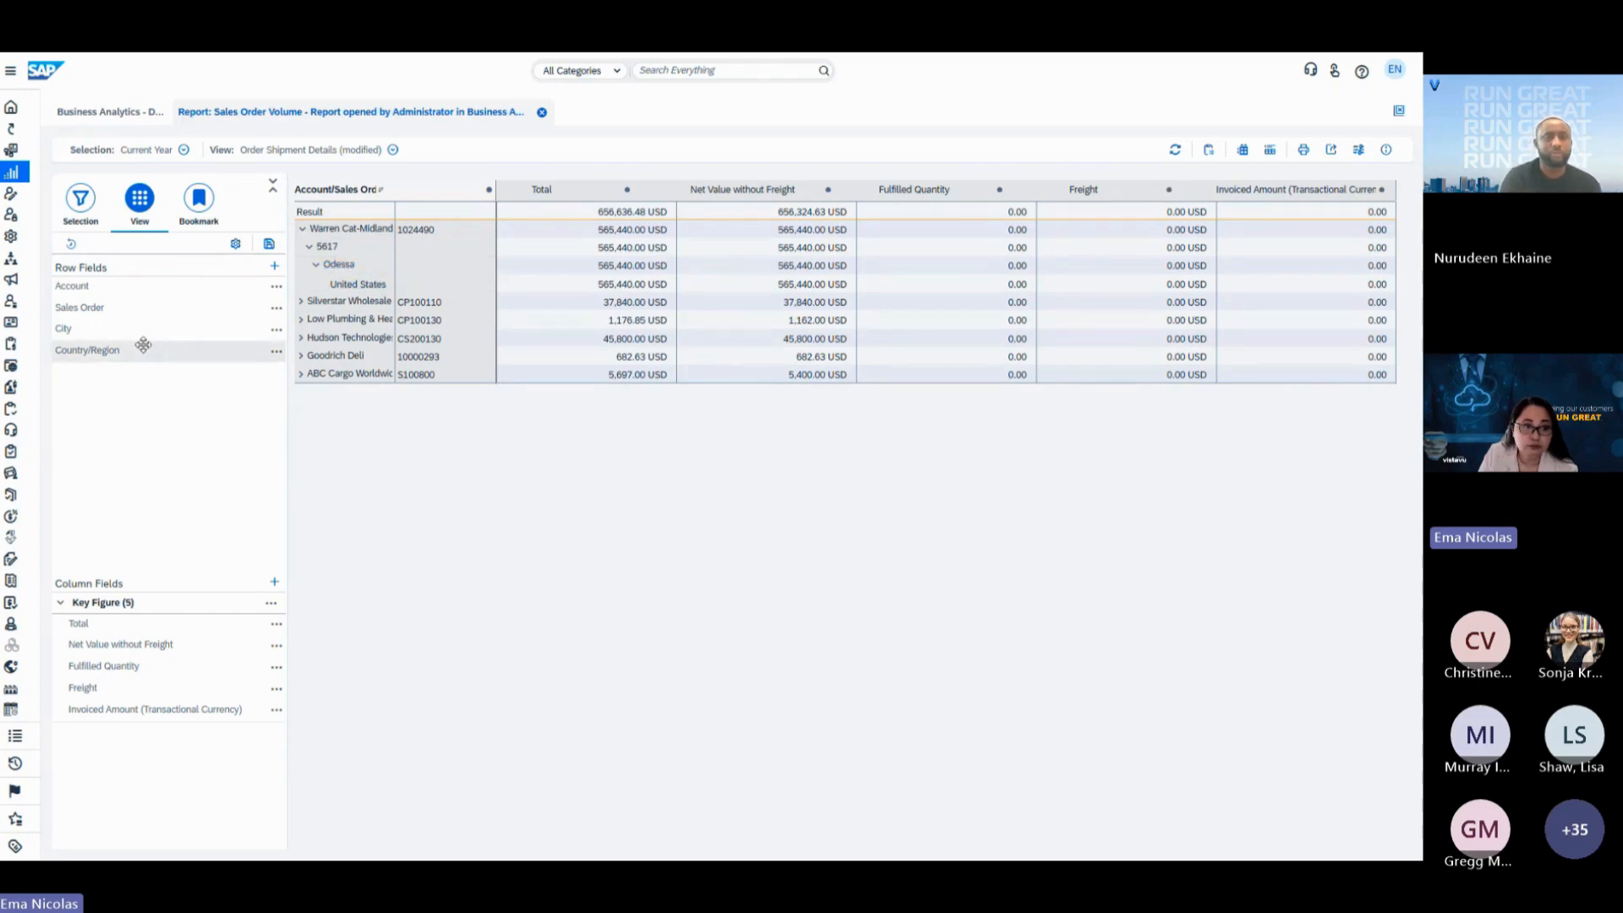
Move City and Country/Region to the top of the row fields, and remove Country/Region from the rows.
drag(145, 331, 167, 284)
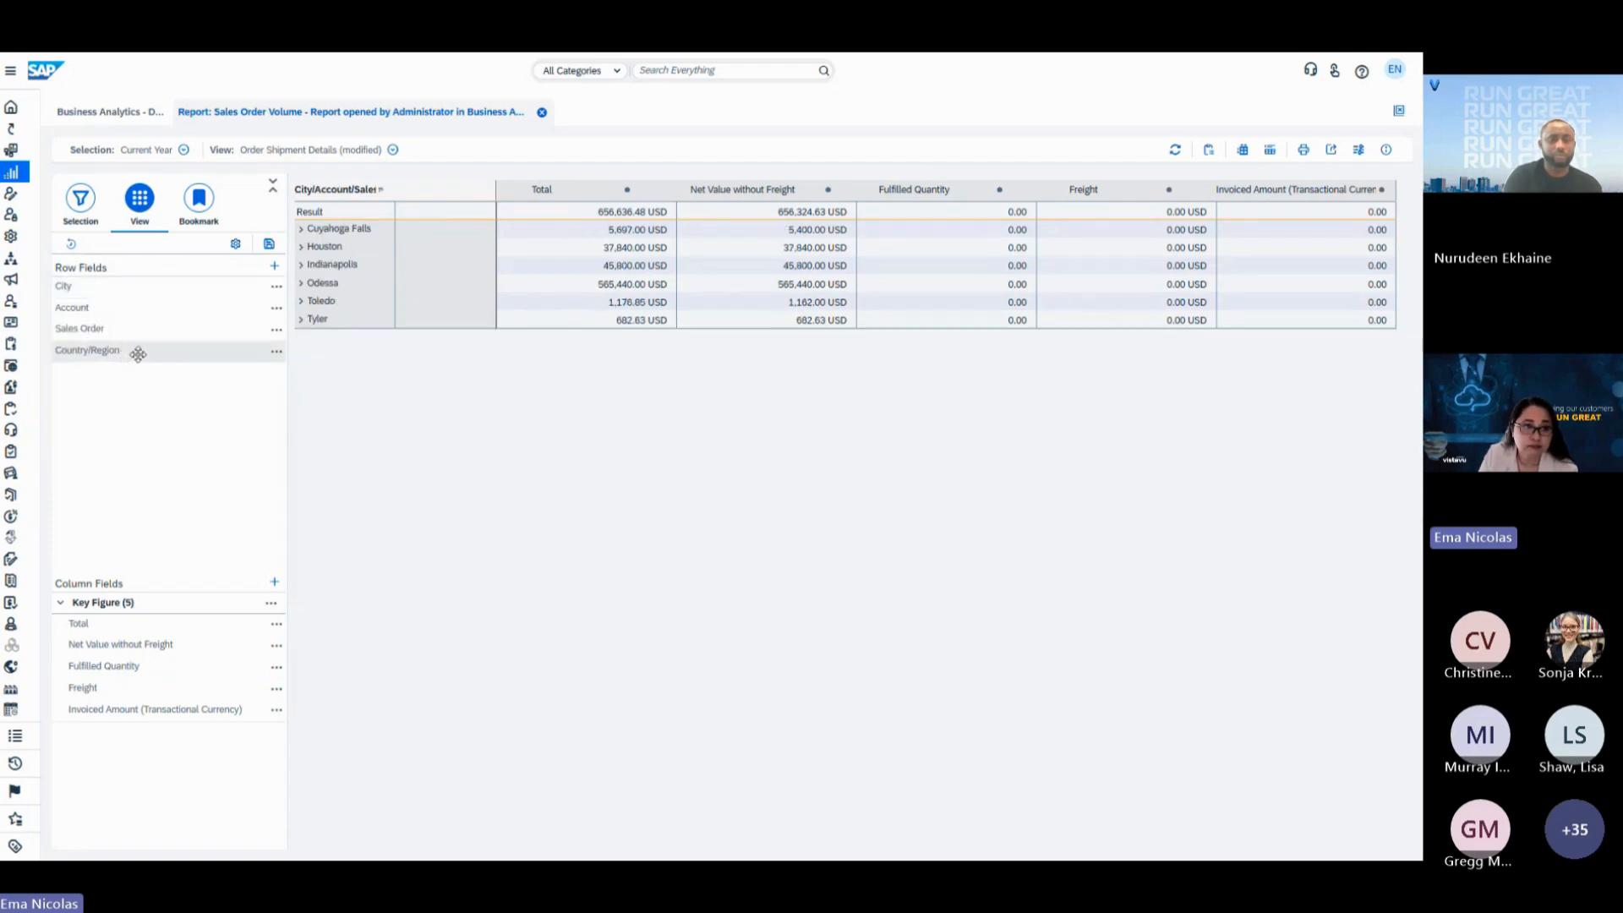
drag(138, 354, 151, 287)
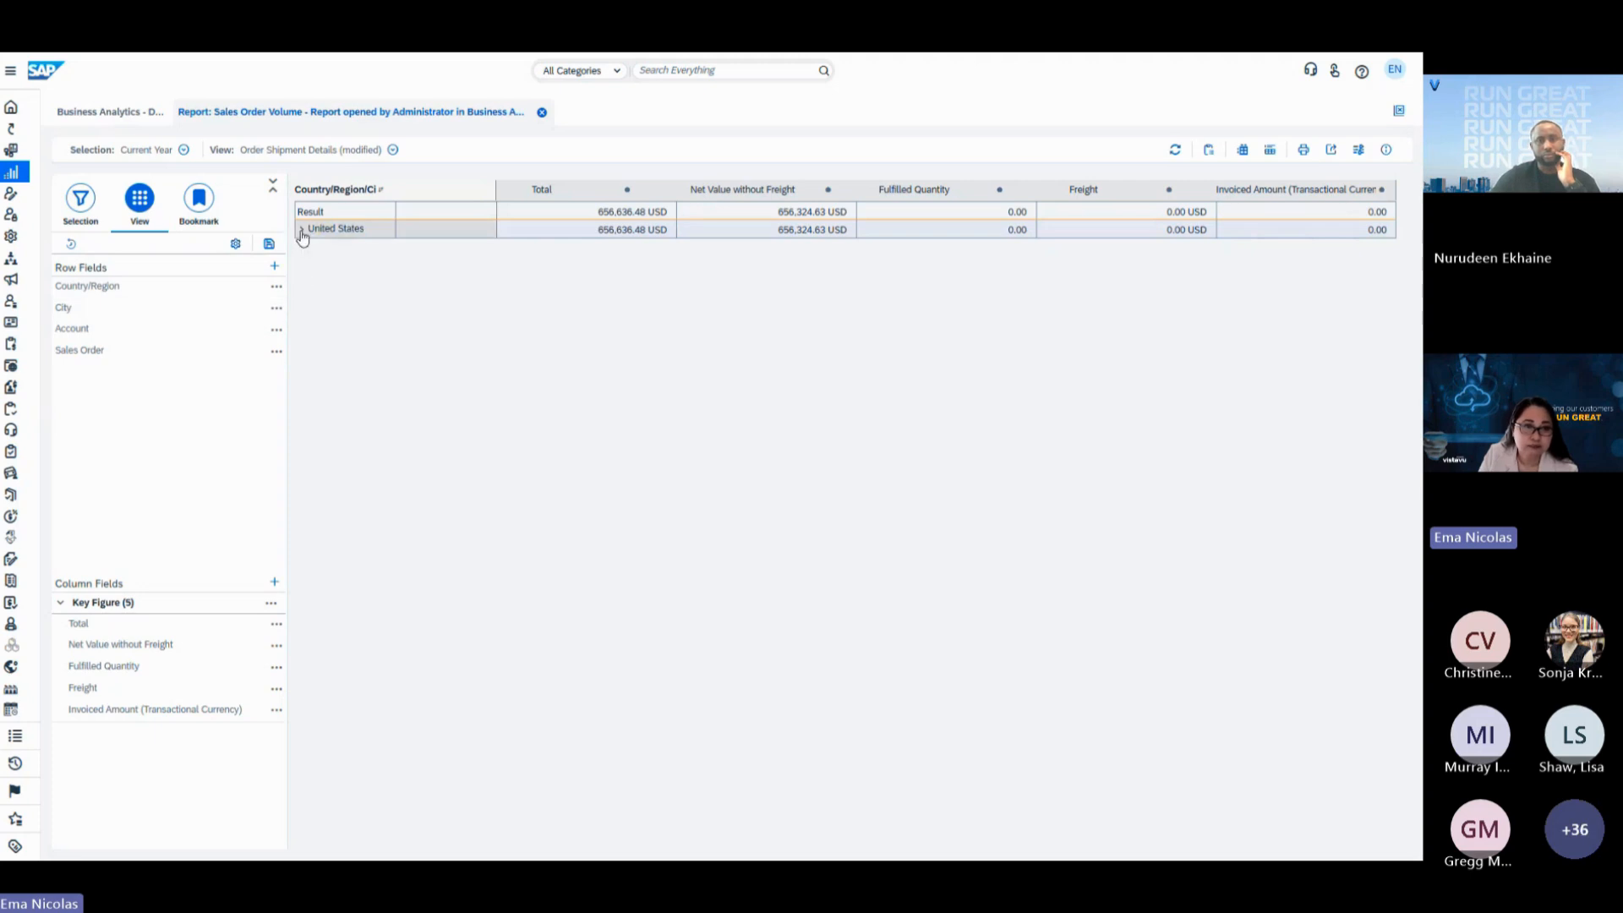
click(277, 287)
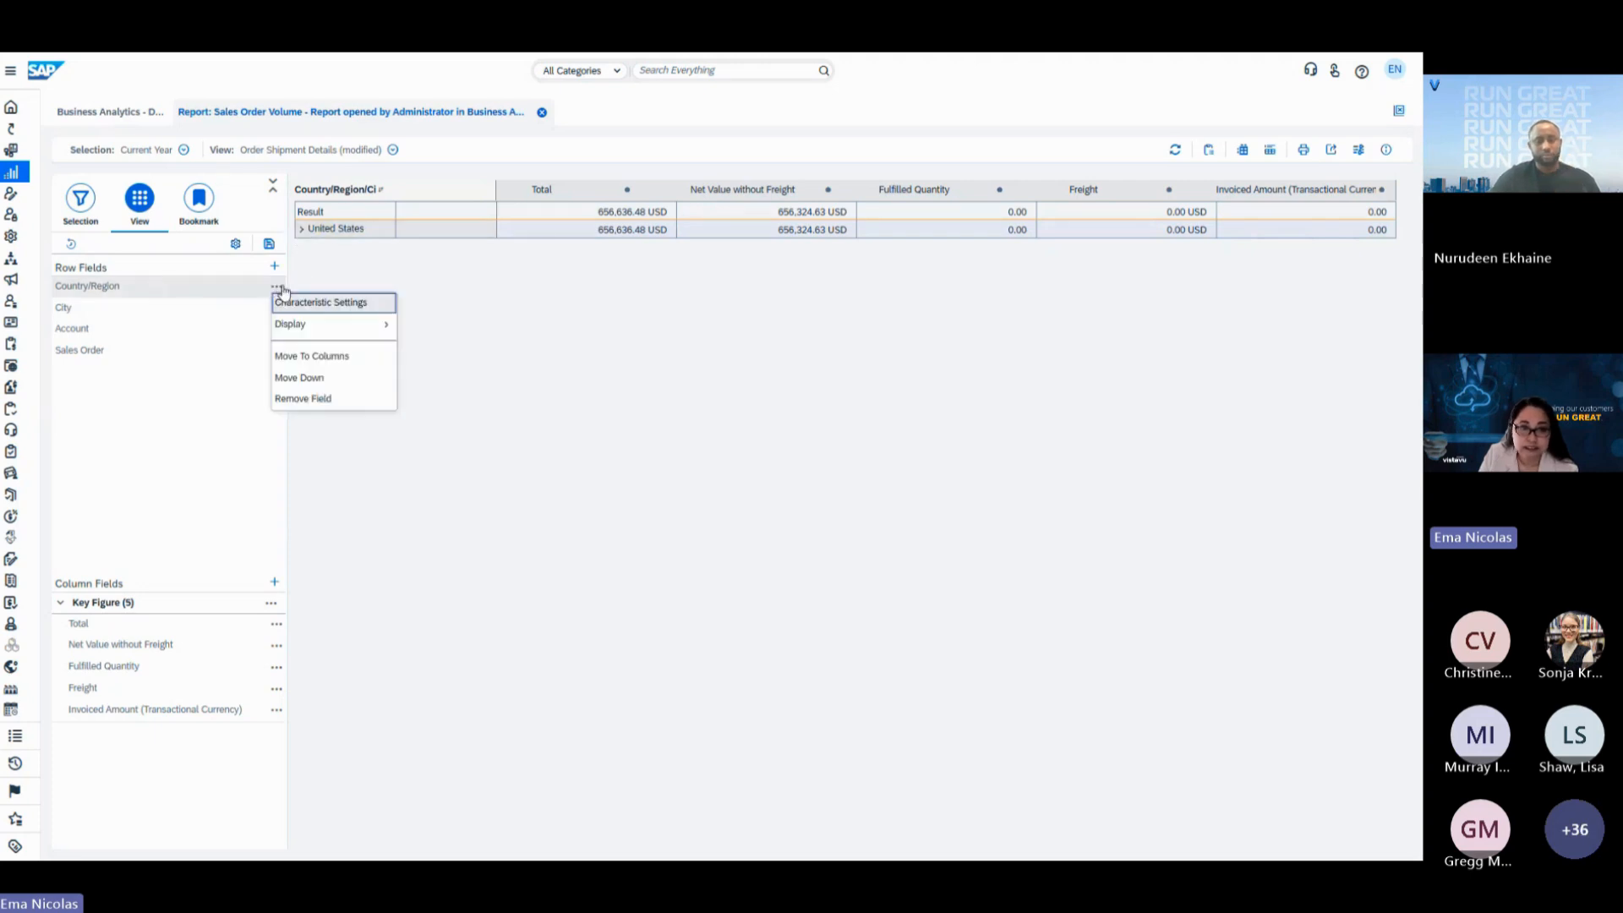
mouse_move(317, 329)
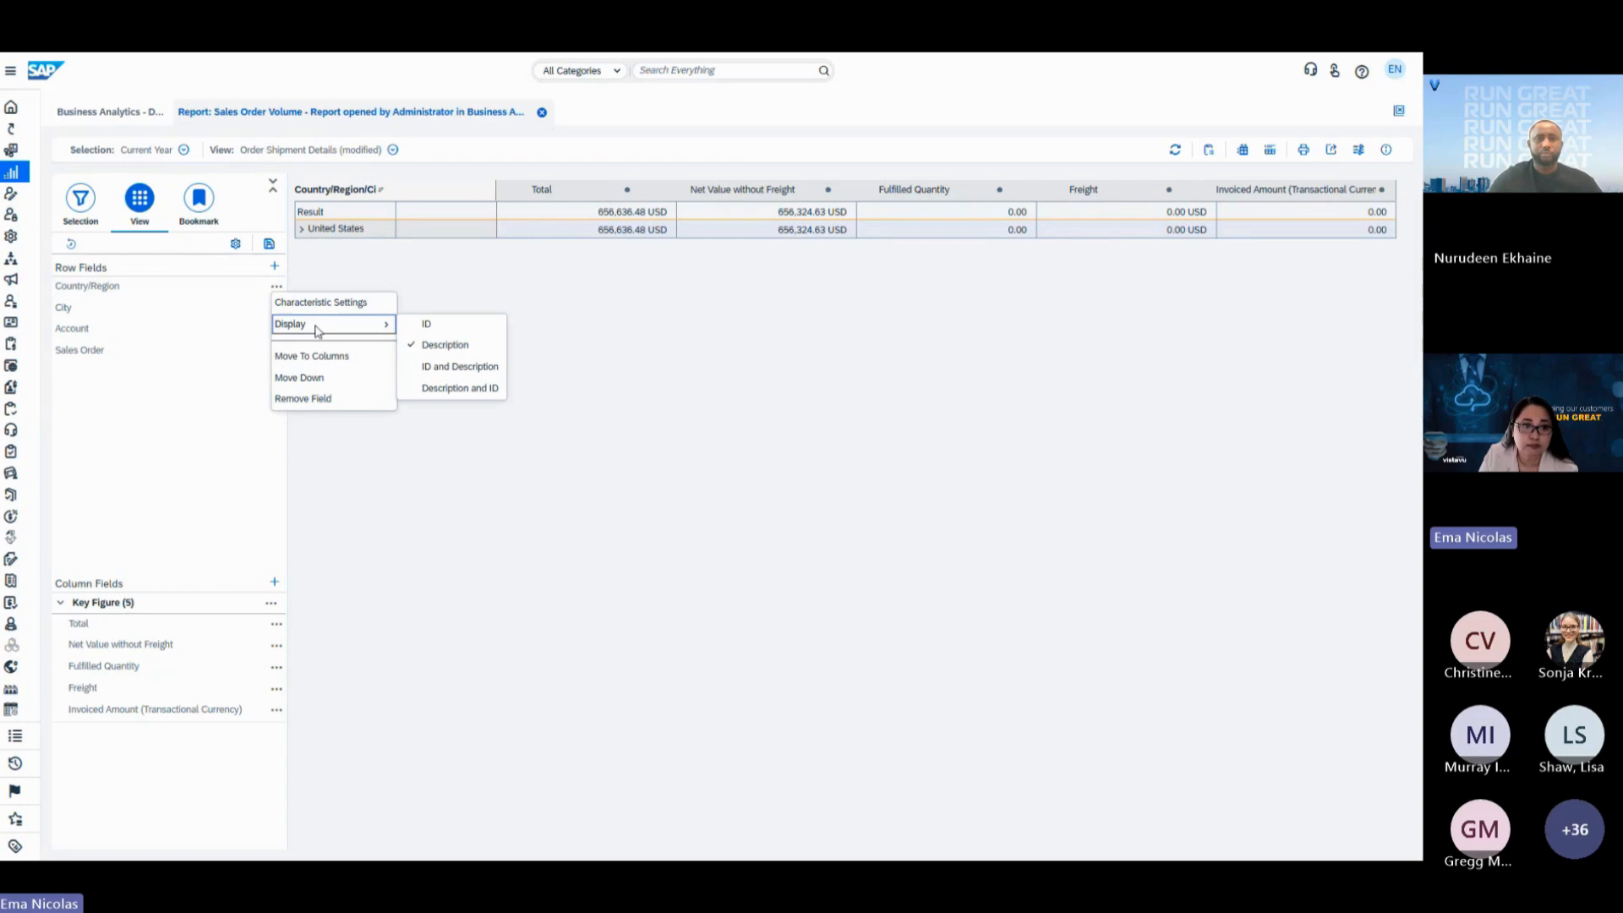
click(312, 400)
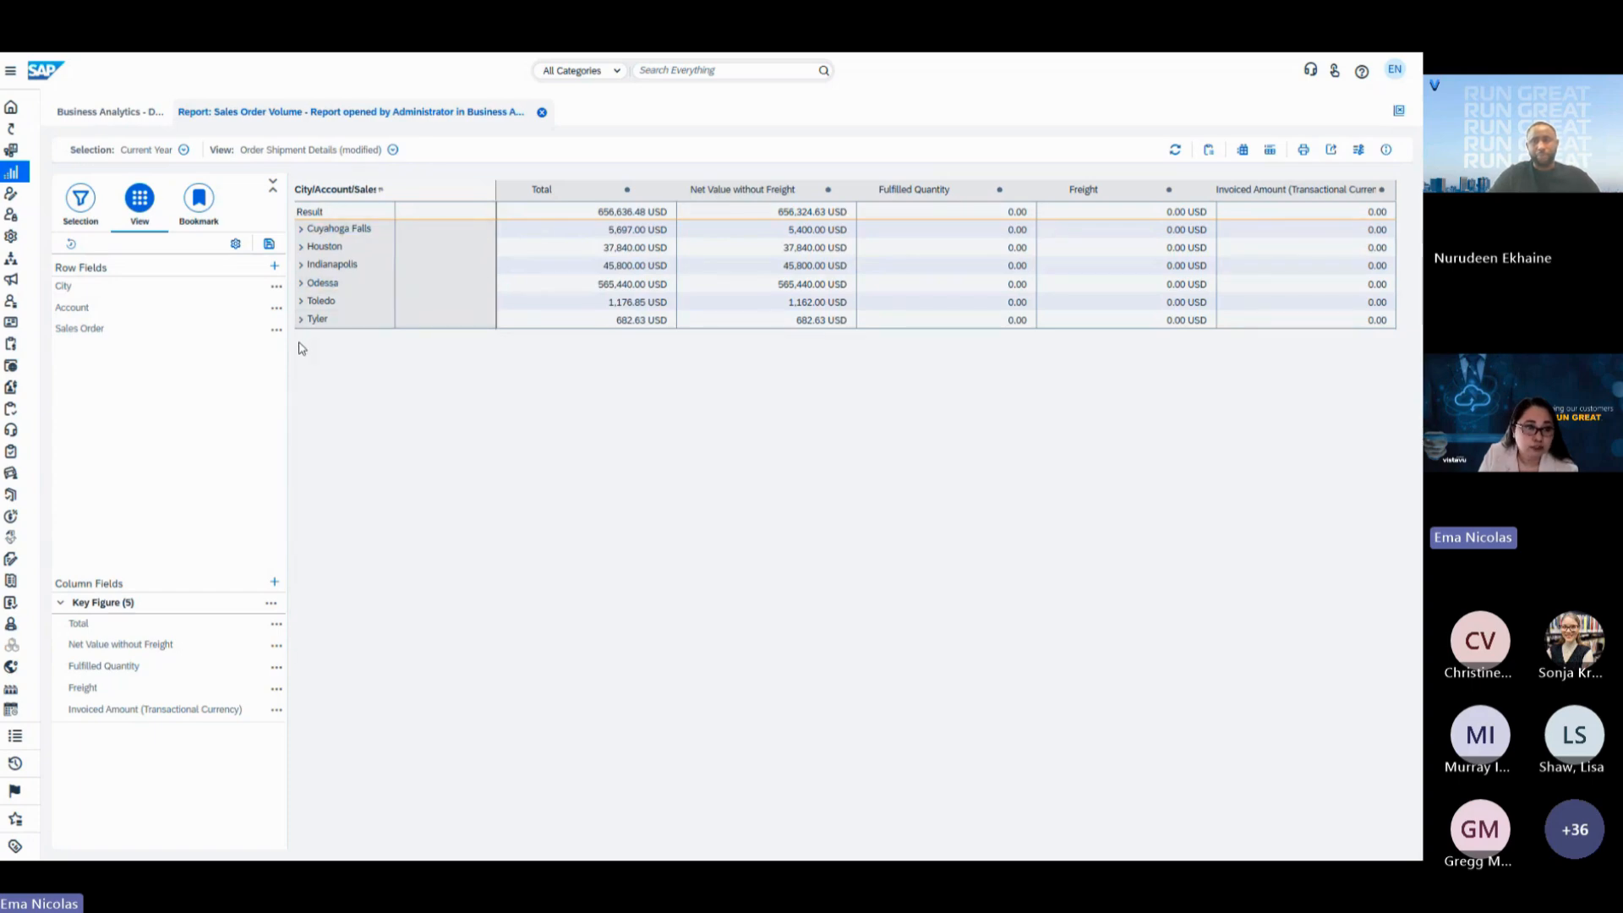
Save the modified layout as a new view named "Sales by City" without setting it as default.
click(270, 244)
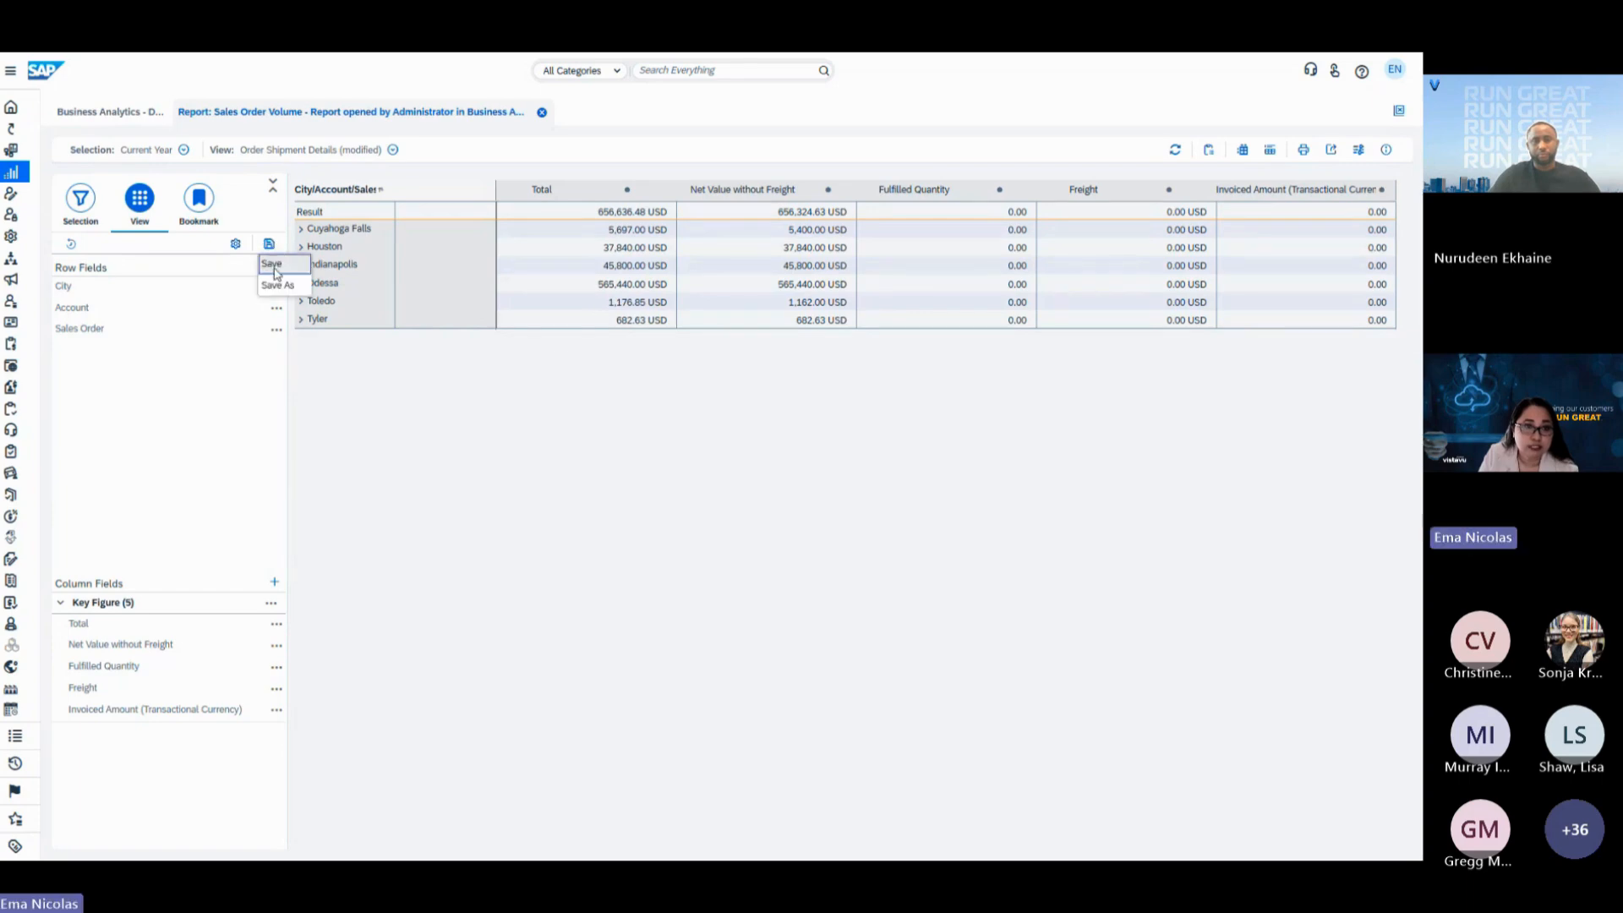
click(274, 287)
click(817, 439)
key(ctrl+a)
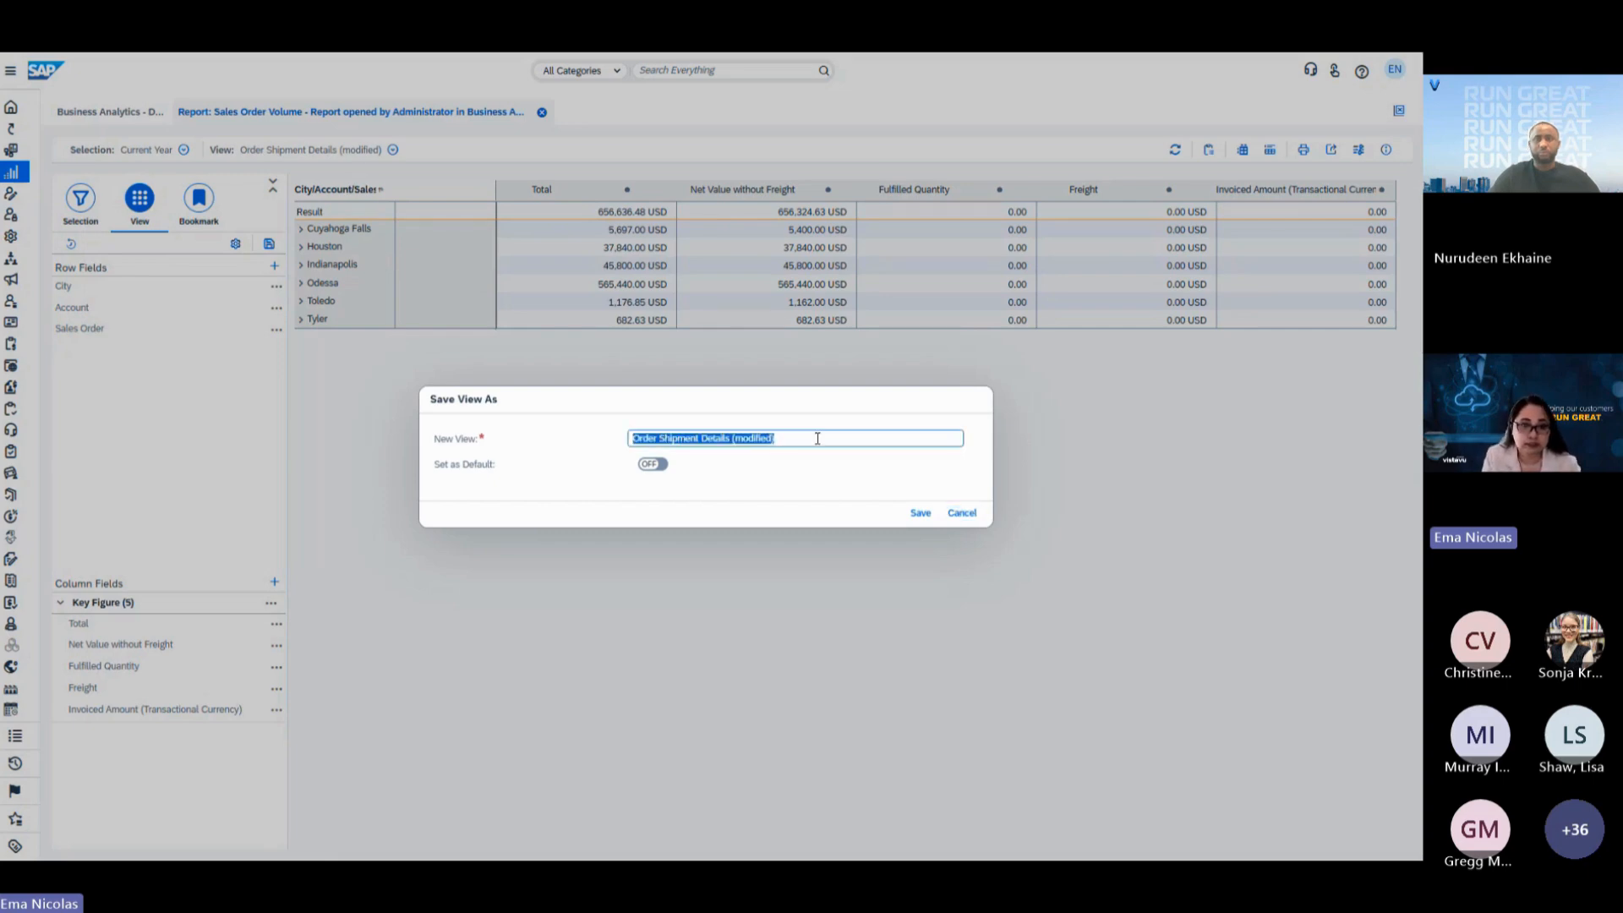
text(S)
text(rders by C)
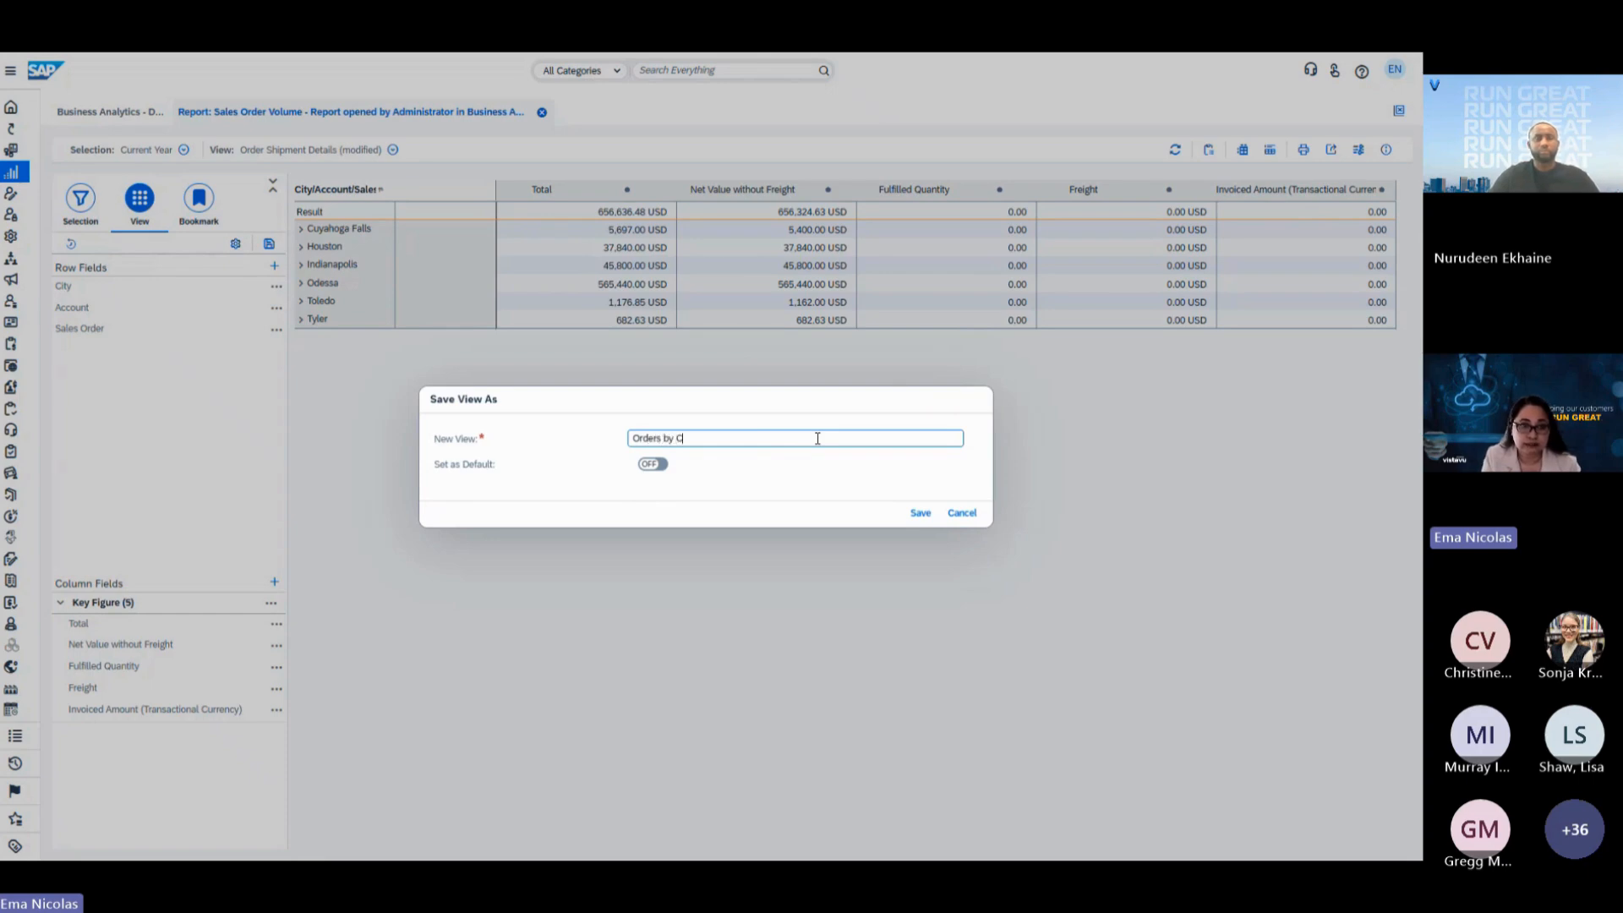
text(ity)
key(Home)
text(Sales)
key(shift+End)
key(BackSpace)
text(by)
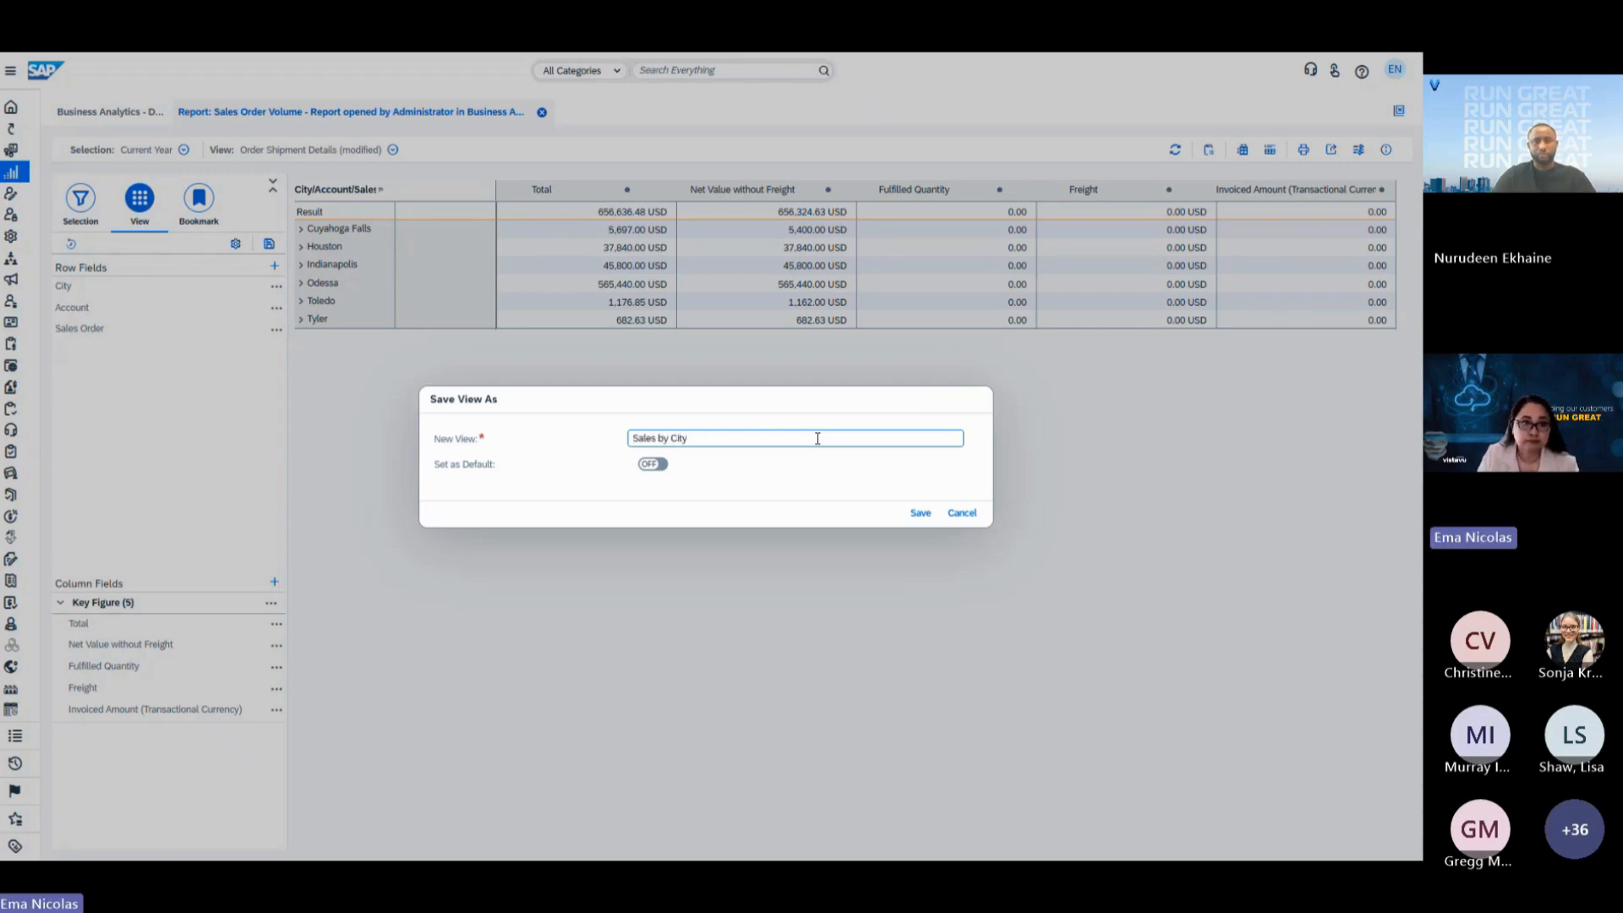
click(921, 513)
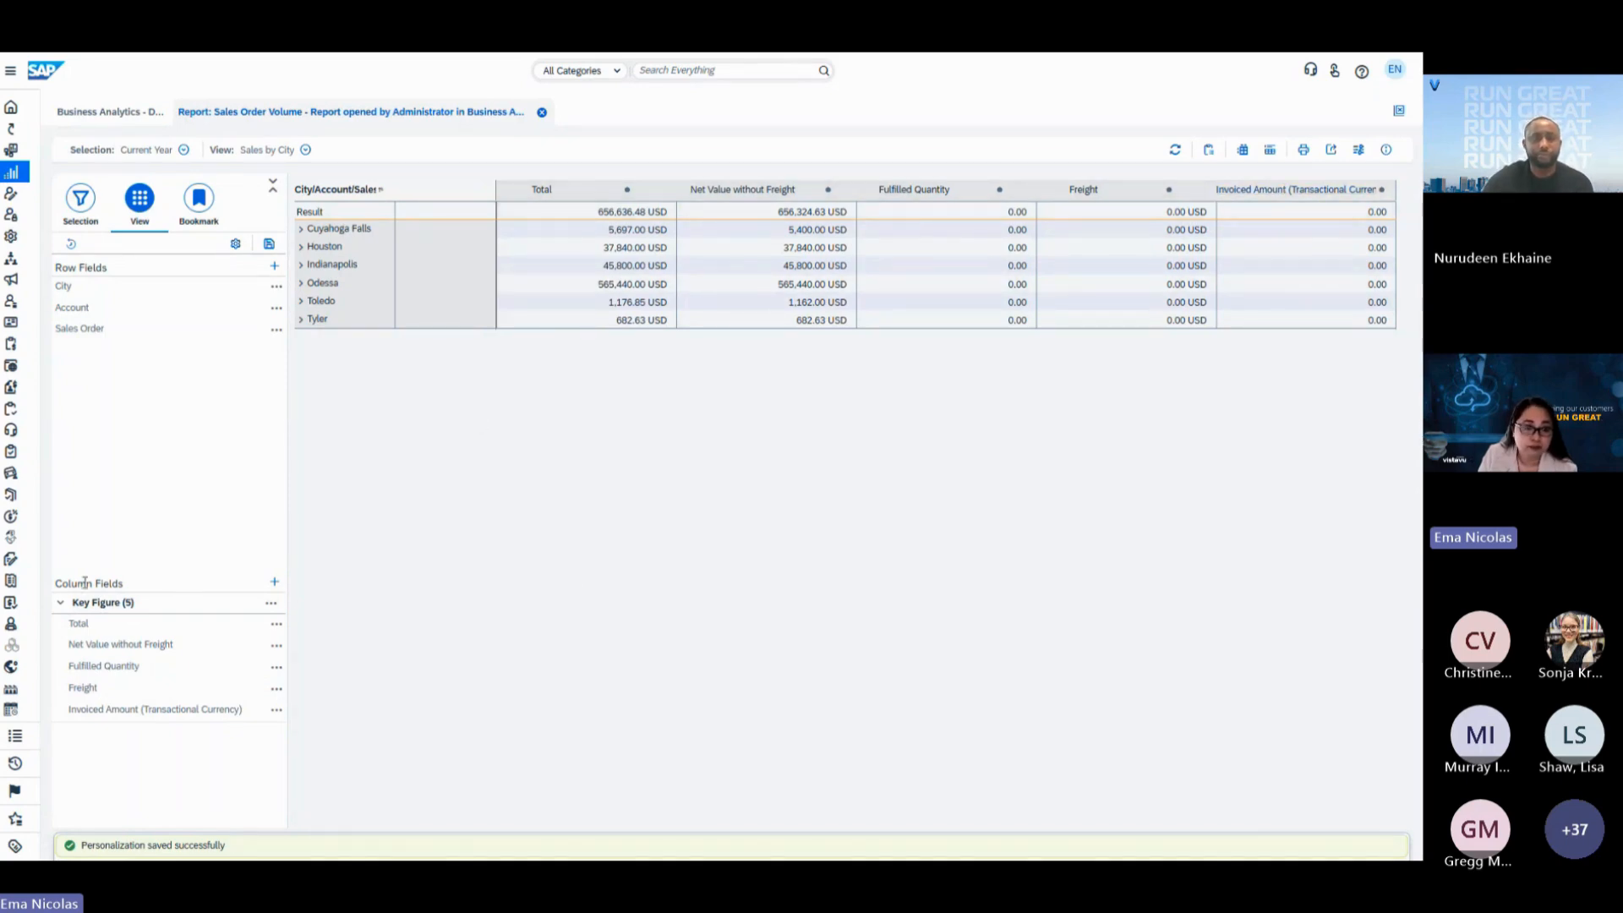
Search the column fields for "month", add Month/Calendar Year, and place it above Key Figure.
click(275, 585)
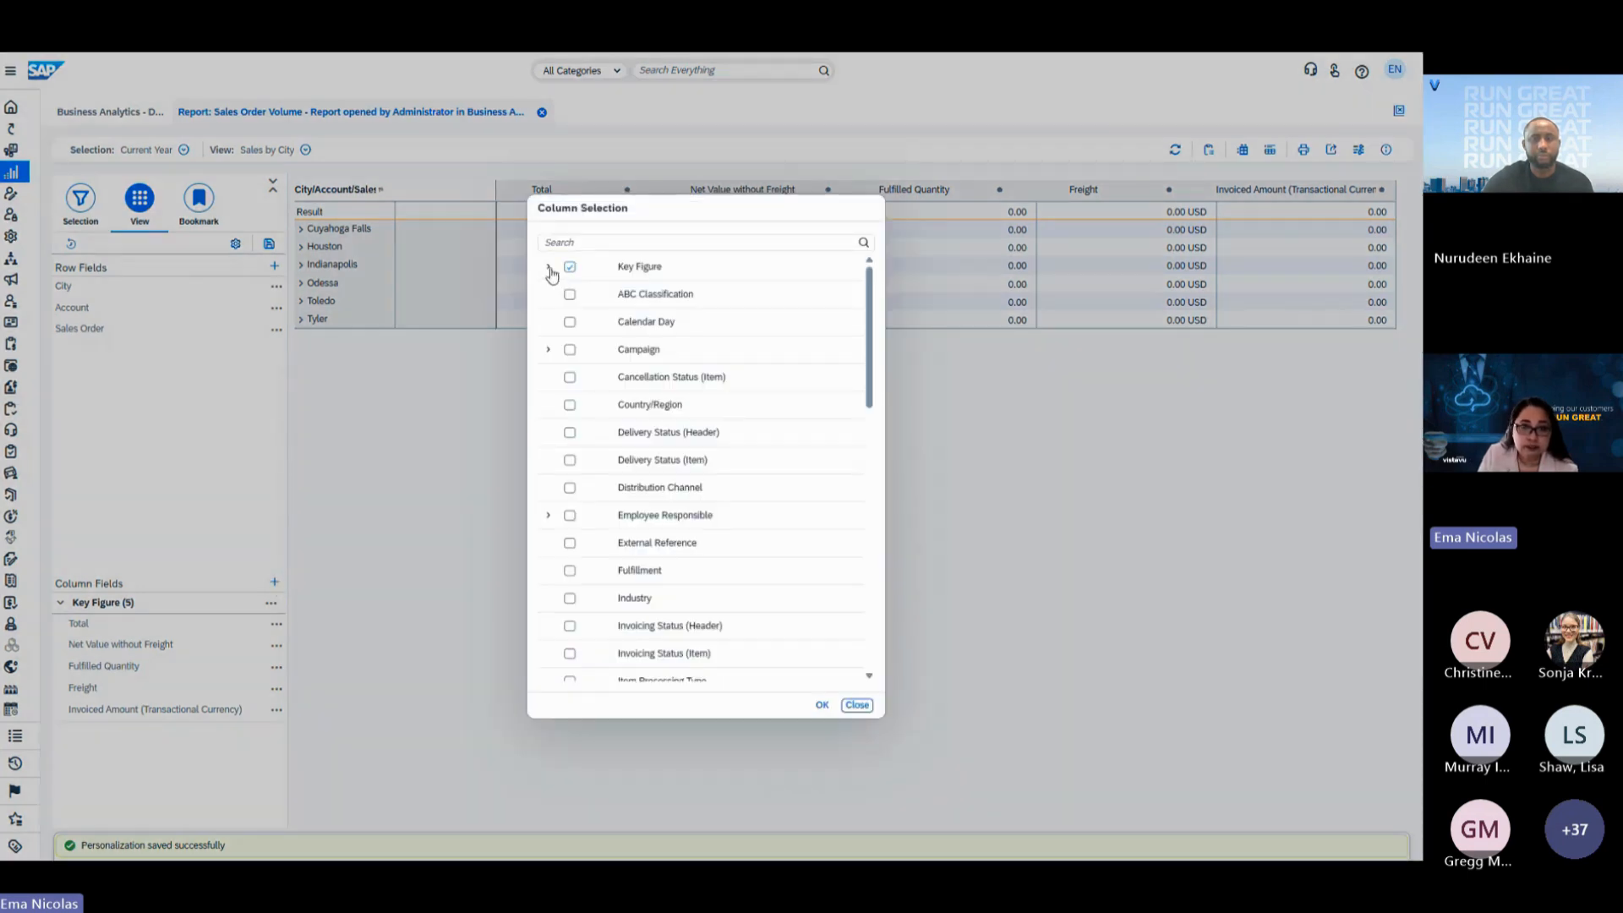
click(597, 242)
text(month)
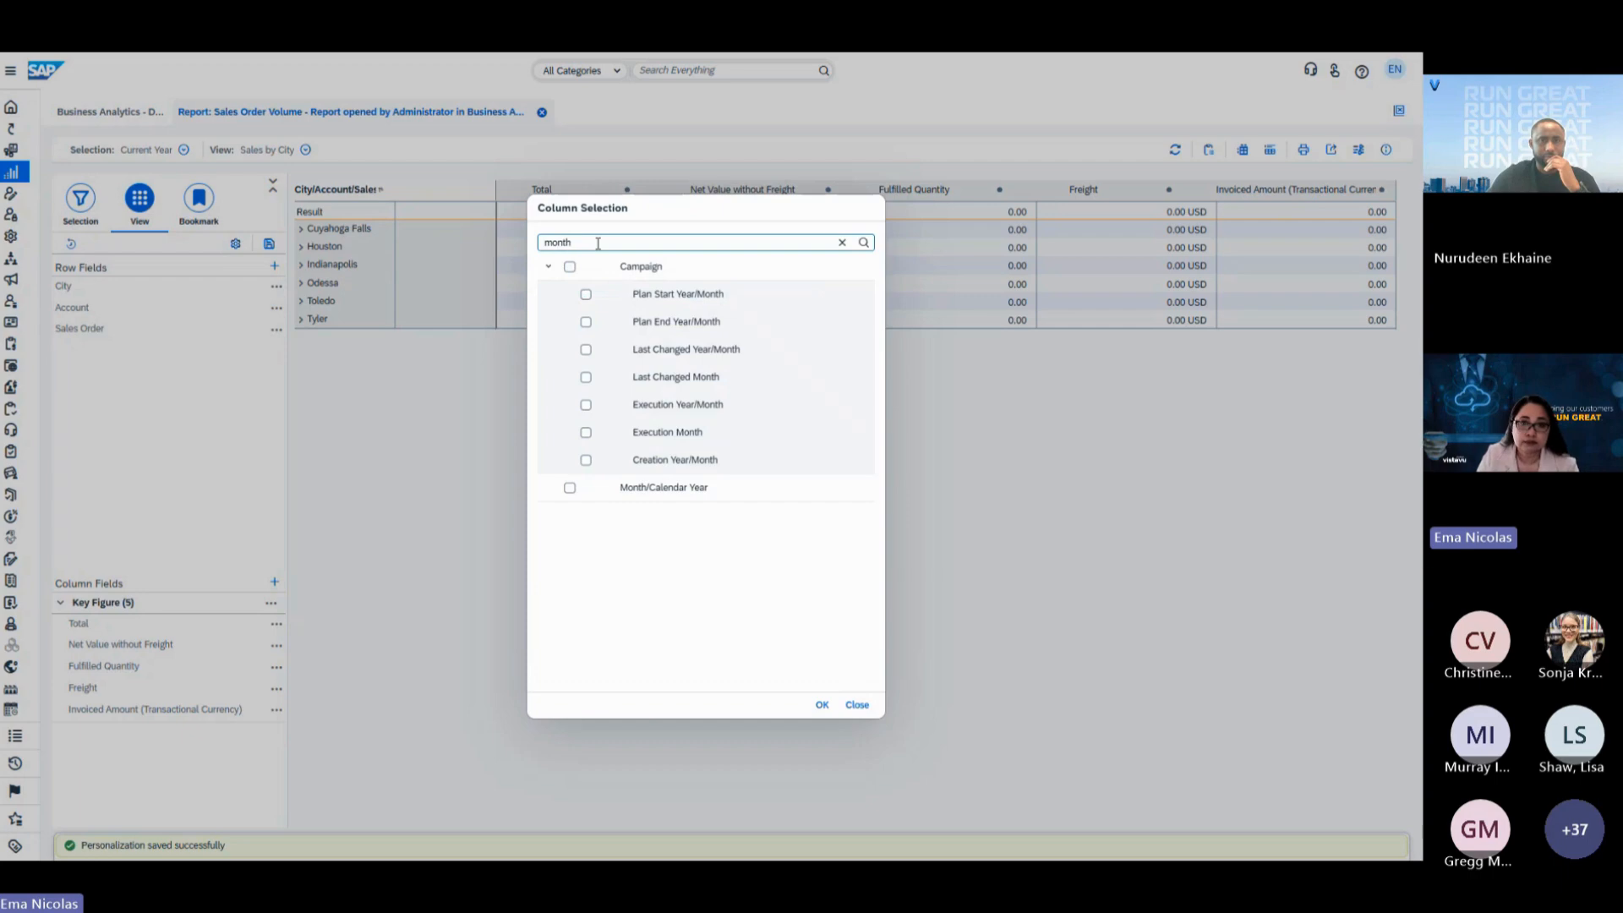
click(570, 488)
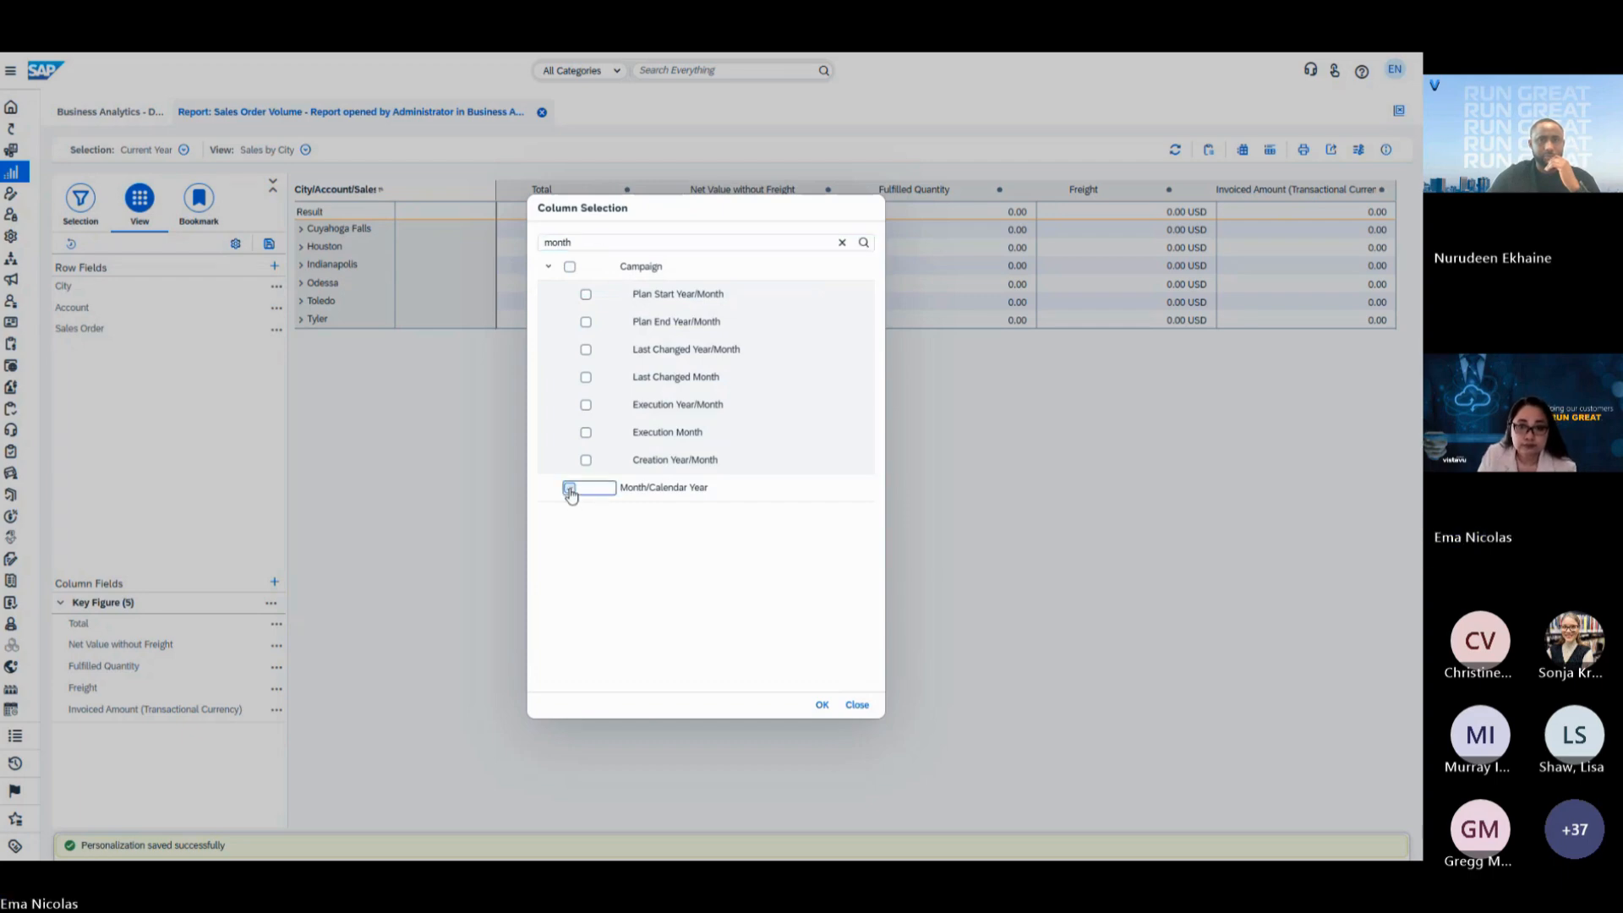
click(824, 705)
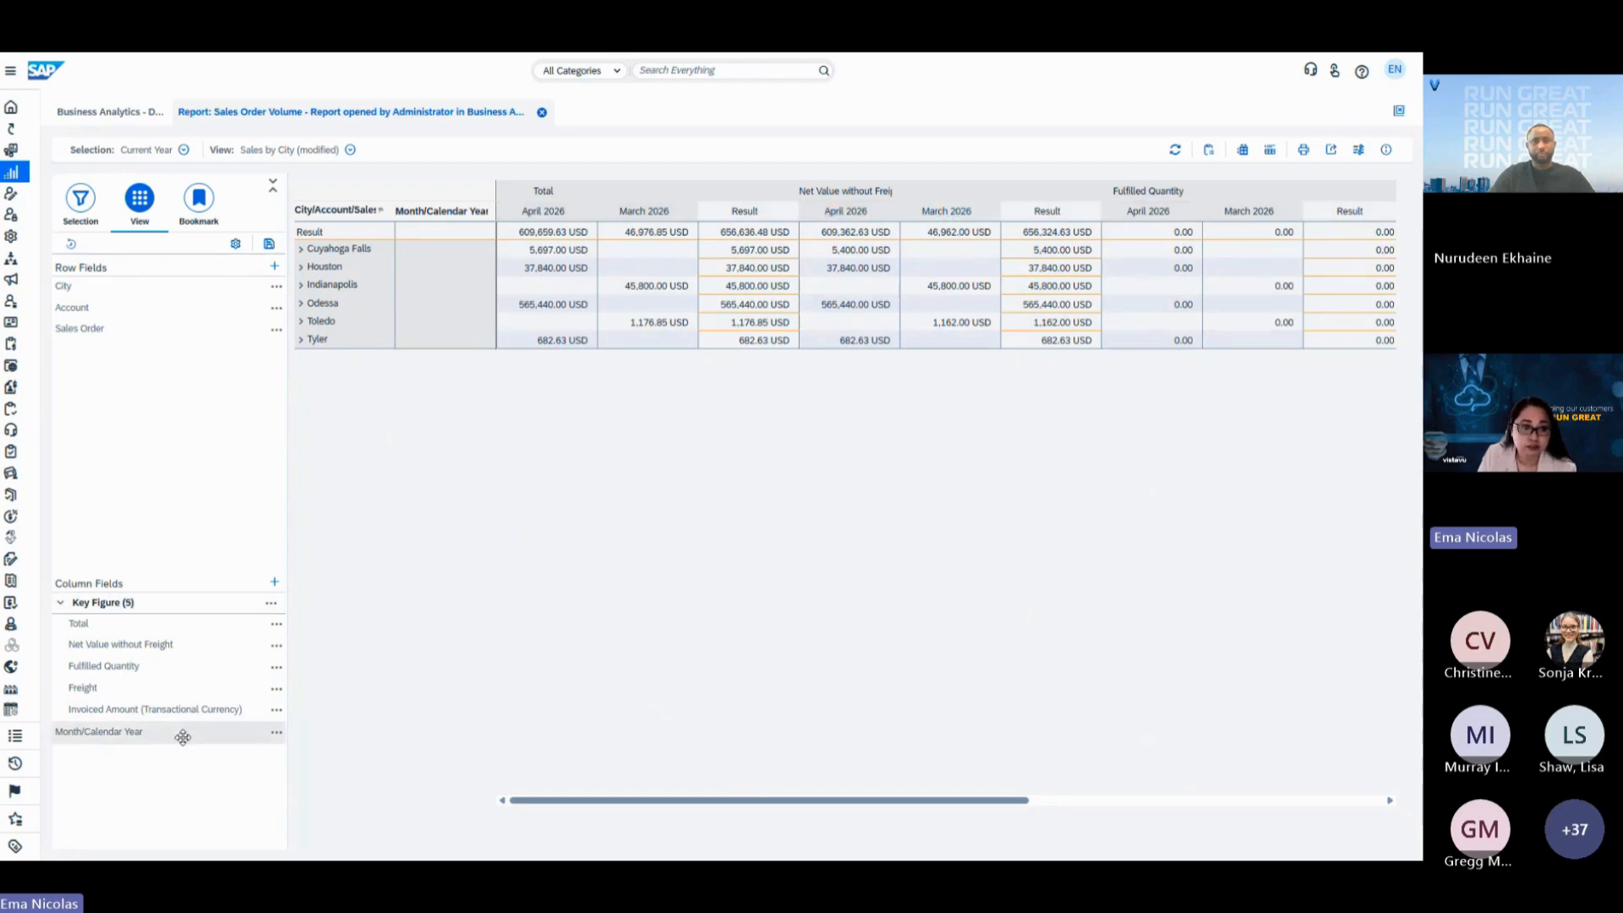
drag(183, 741, 187, 742)
drag(188, 741, 192, 603)
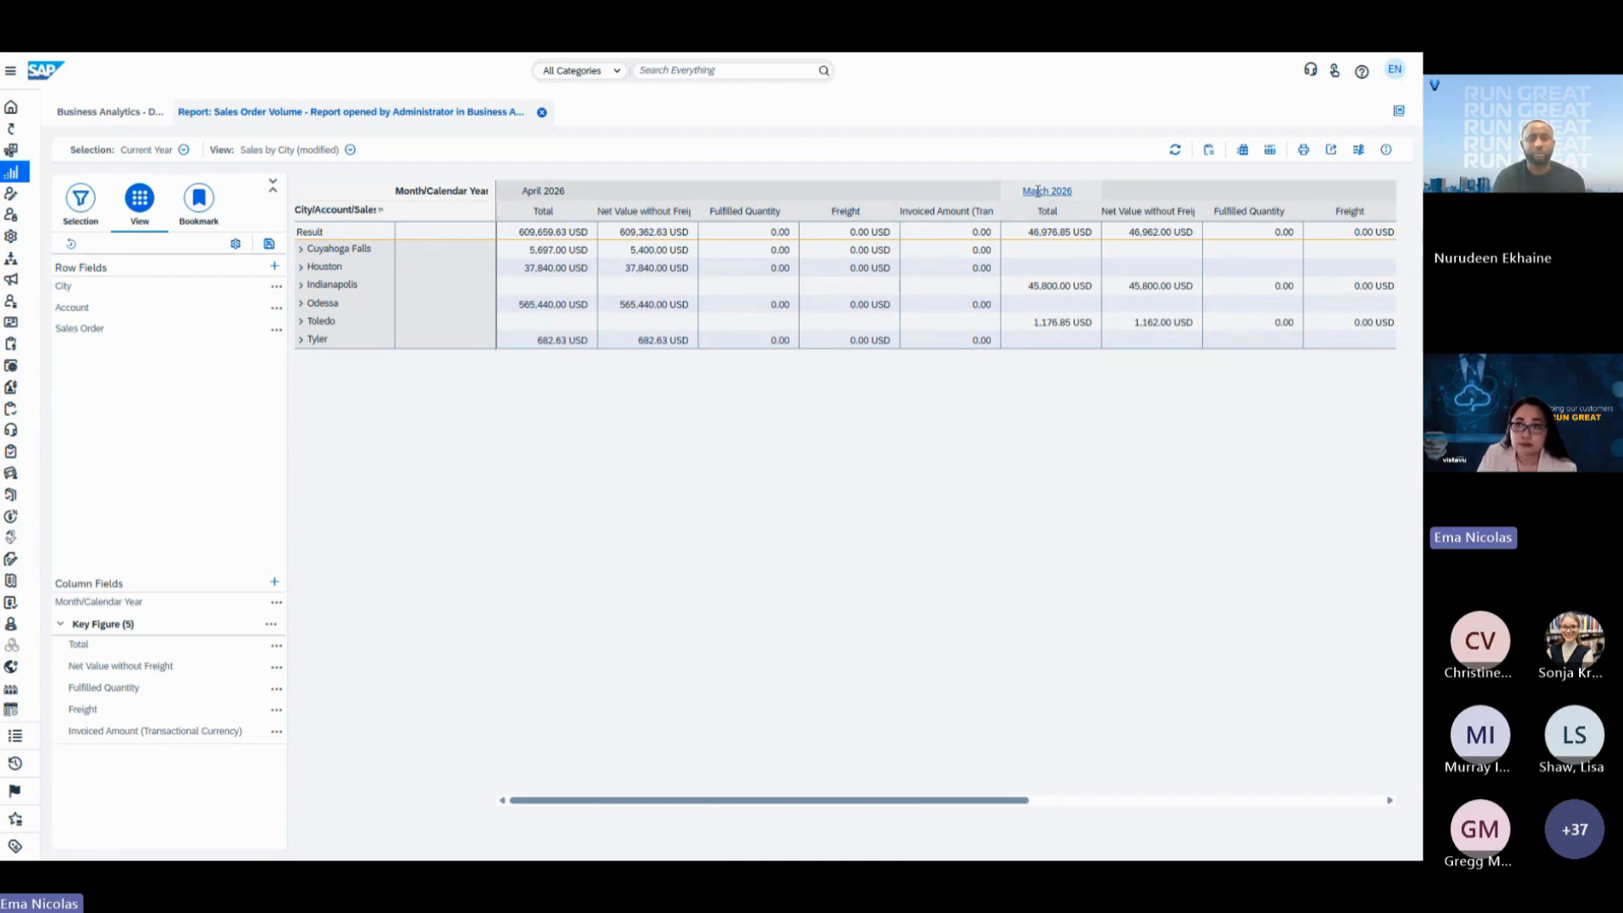
Reduce the column key figures to Net Value without Freight by deselecting Total, Fulfilled Quantity, Freight and Invoiced Amount (Transactional Currency).
drag(825, 808, 1242, 804)
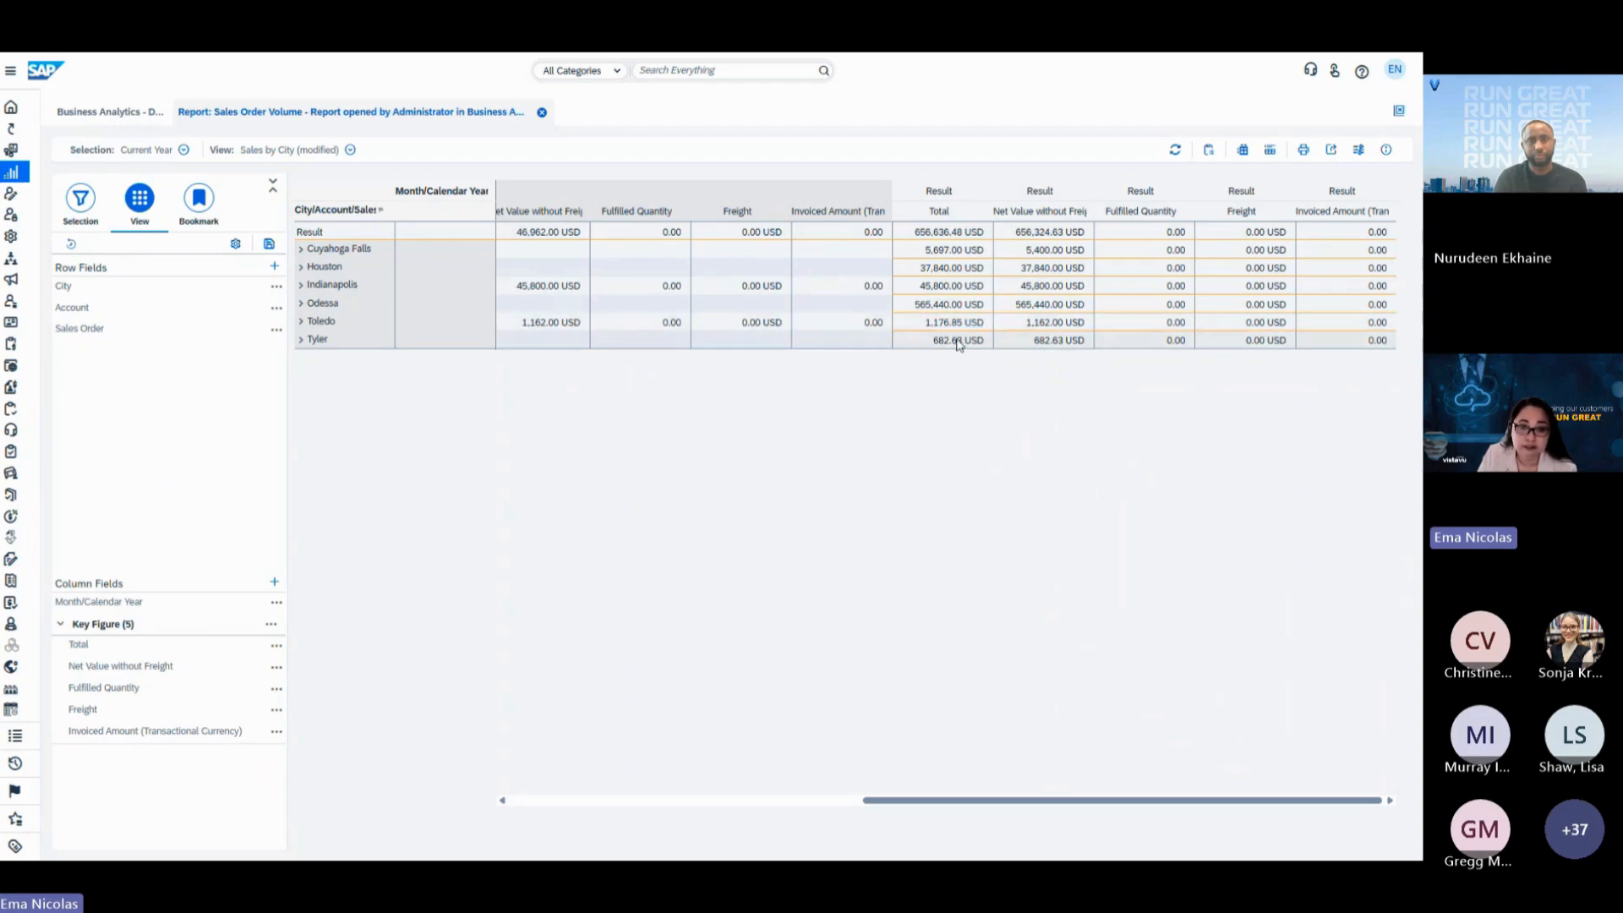
drag(1008, 800, 557, 819)
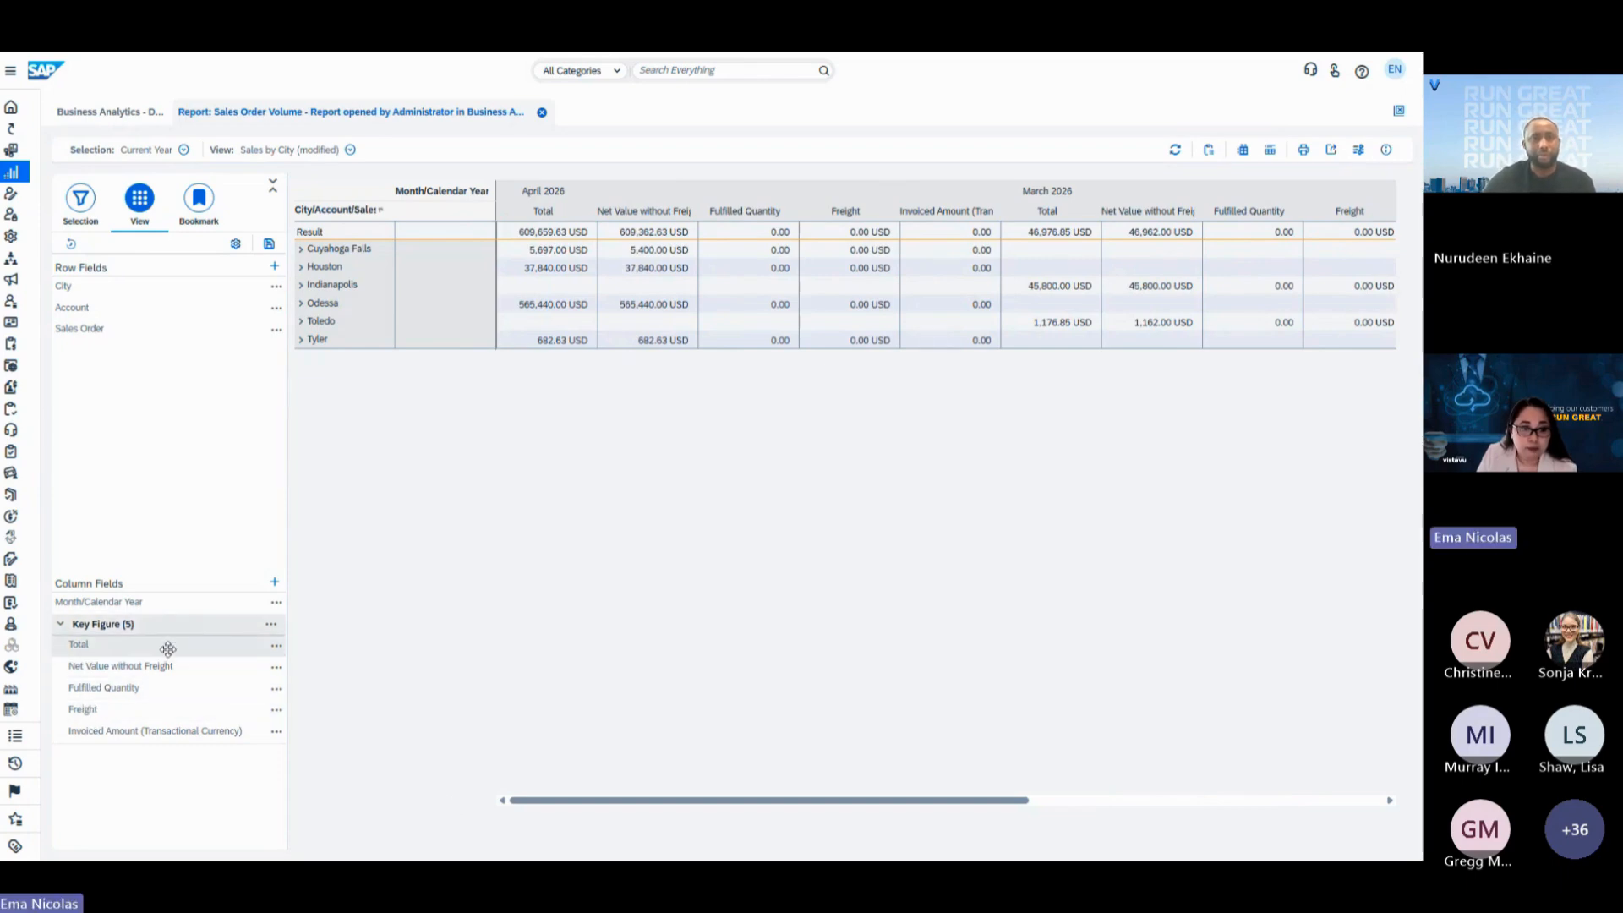
click(273, 582)
click(550, 300)
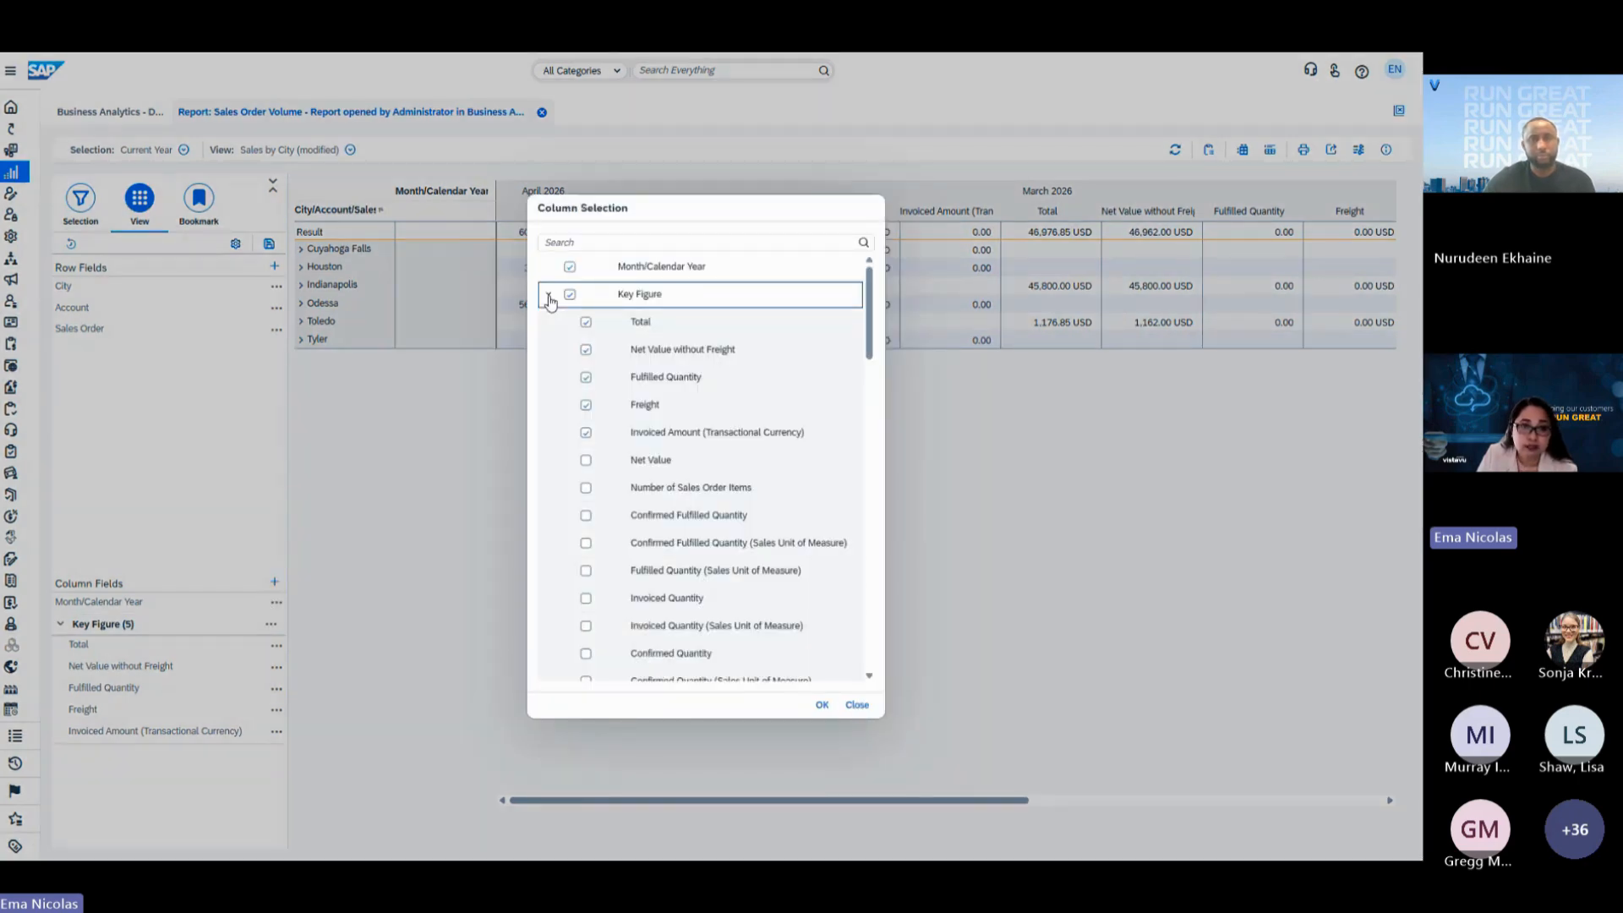
click(585, 431)
click(586, 405)
click(585, 378)
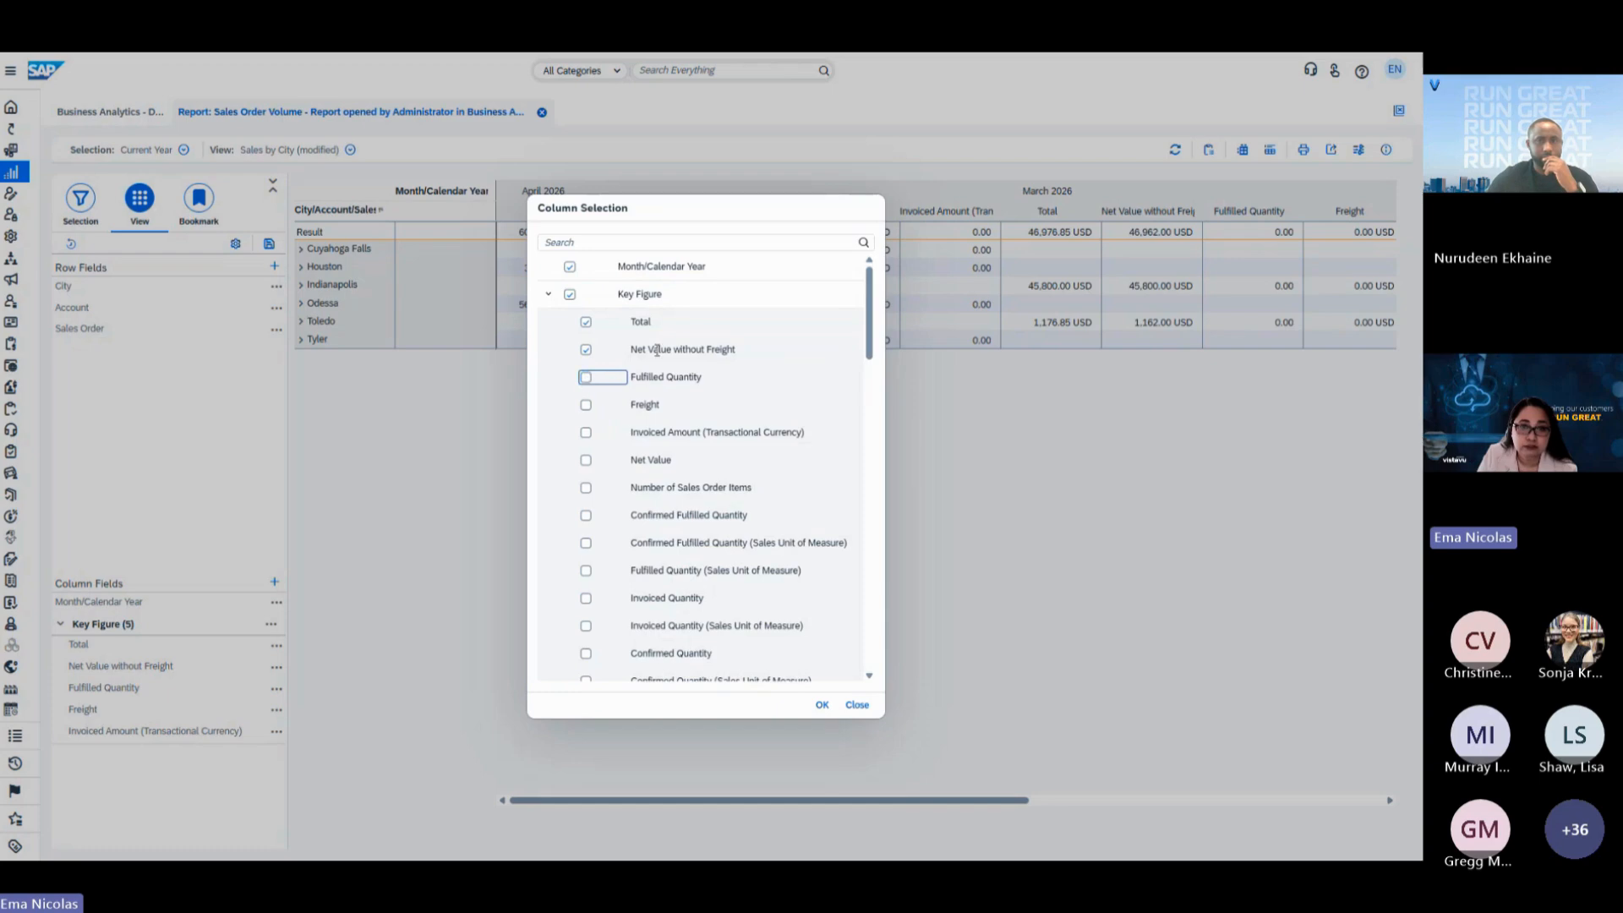
click(585, 323)
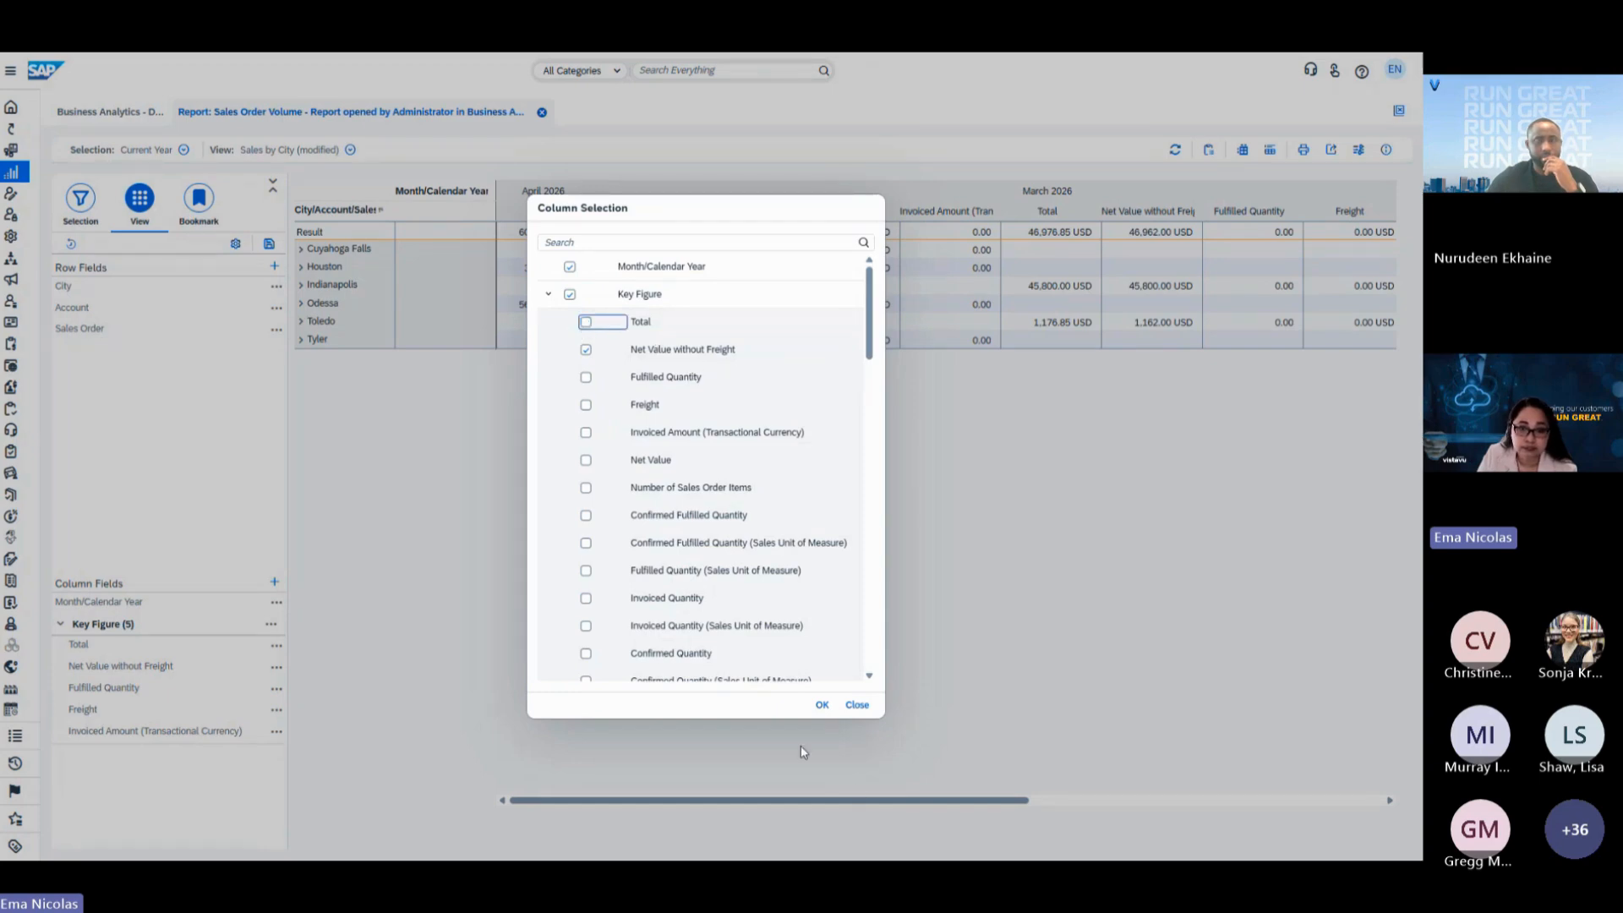
click(822, 704)
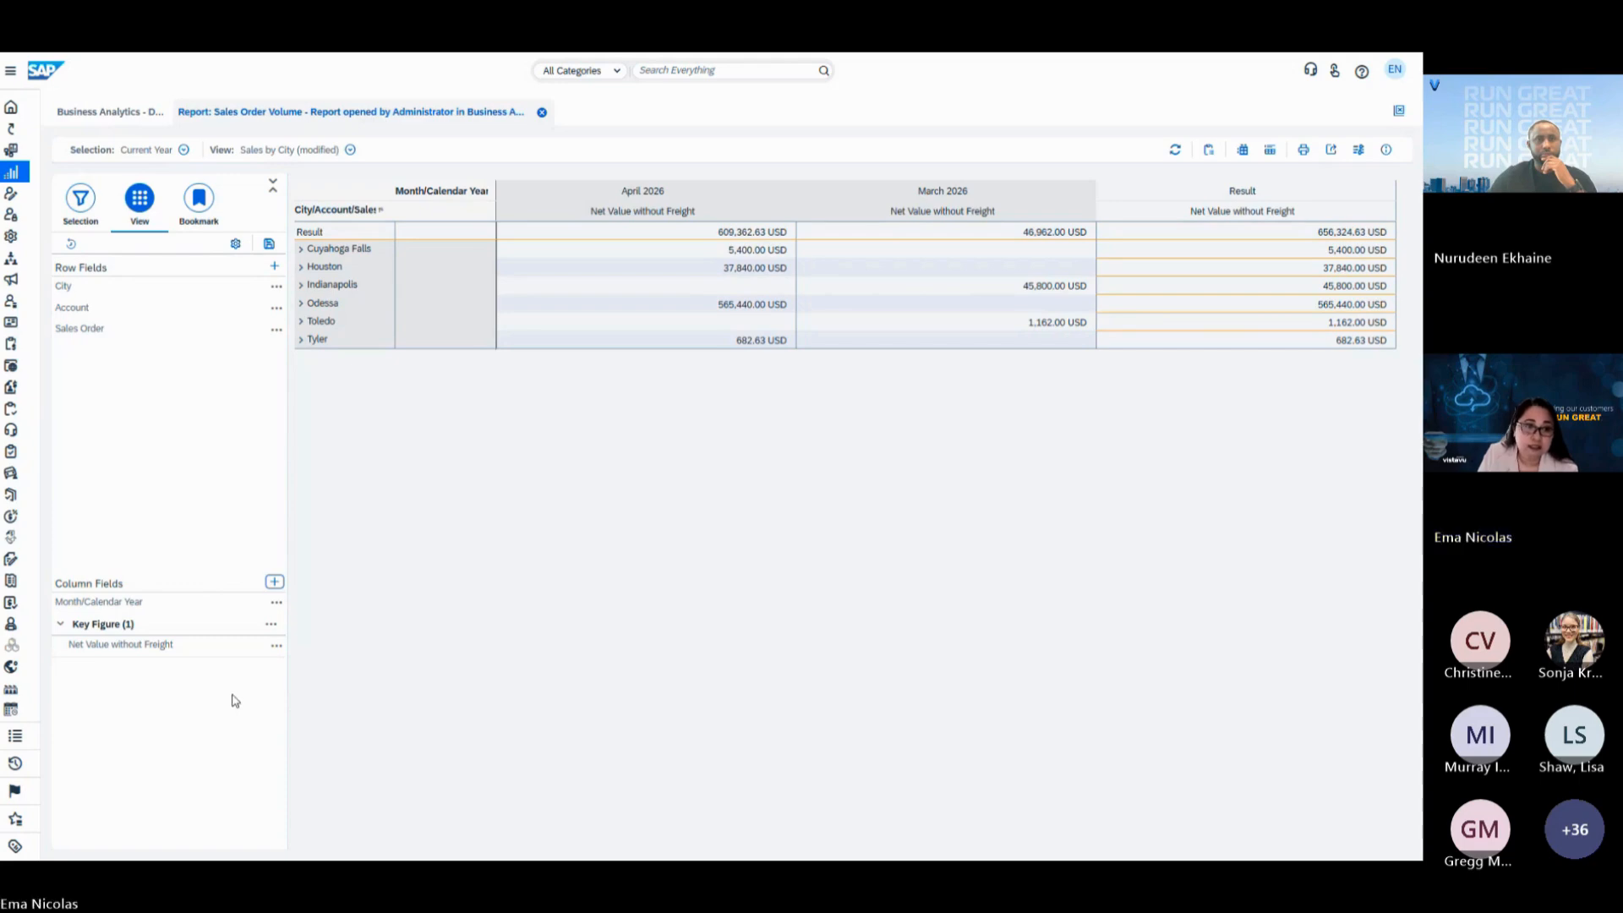
Create a conditional formatting rule named "Above Average Sale" for the Net Value without Freight key figure.
click(272, 626)
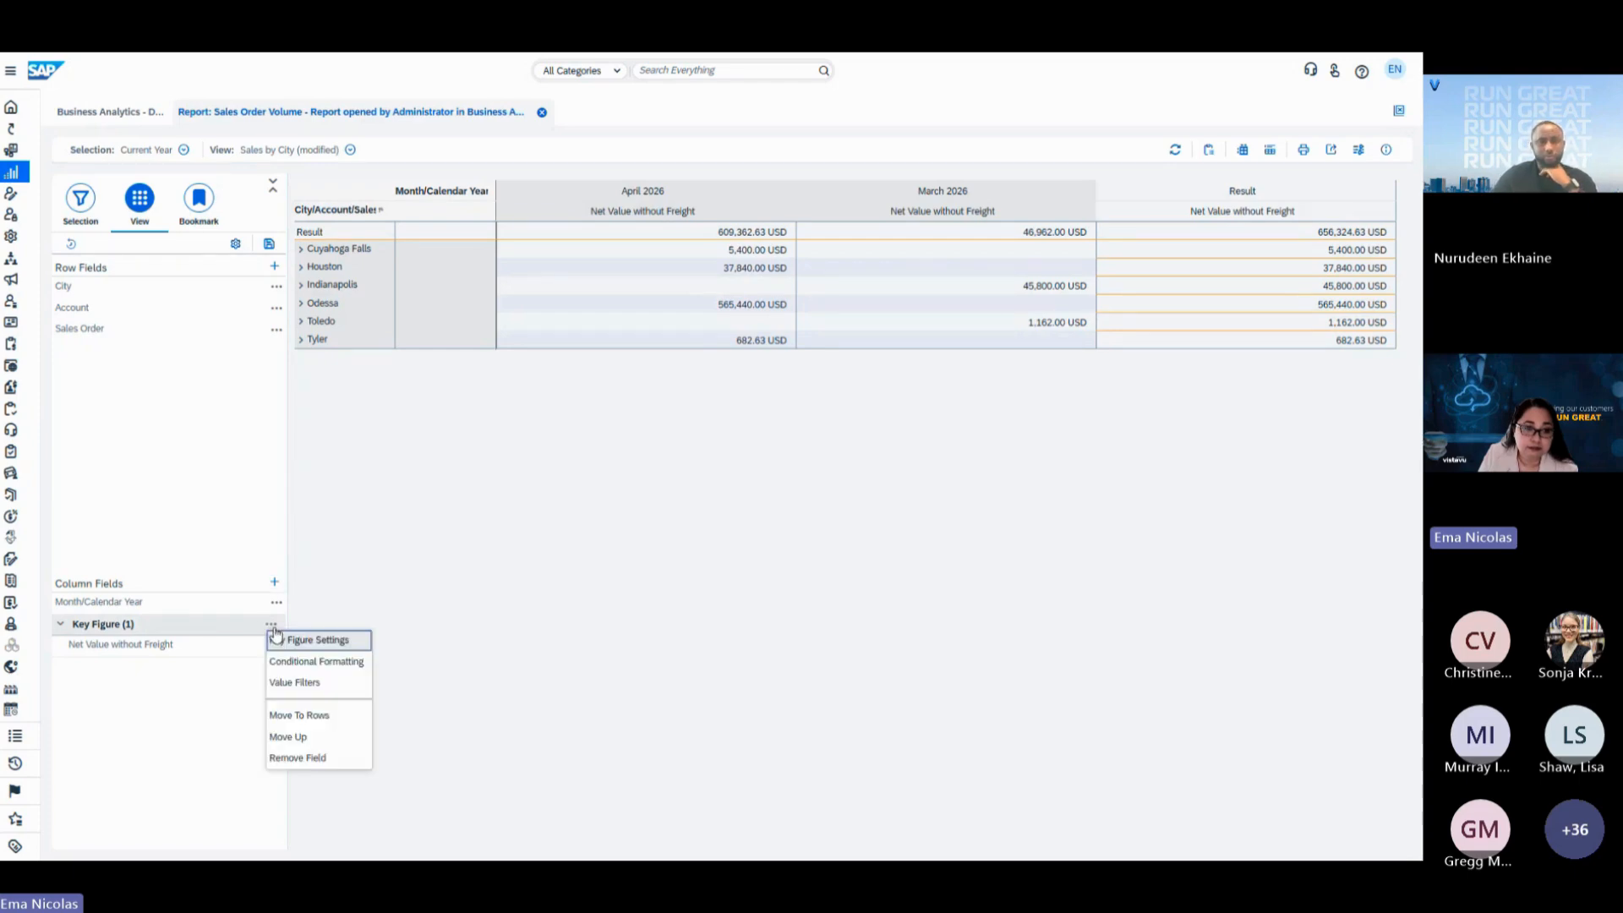
click(332, 666)
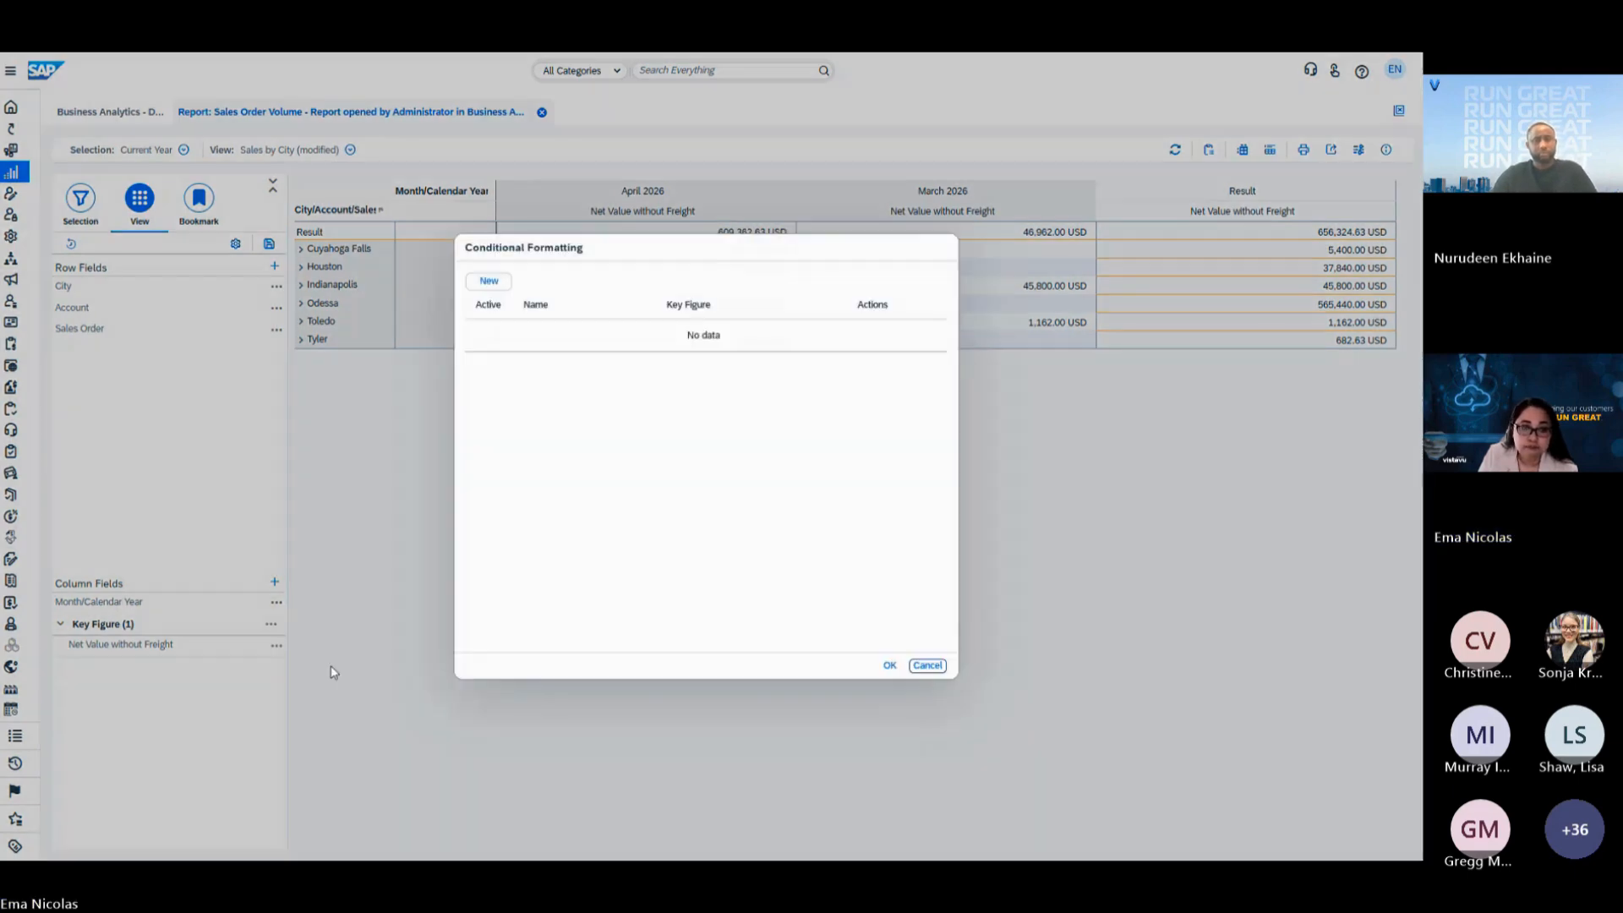
click(491, 281)
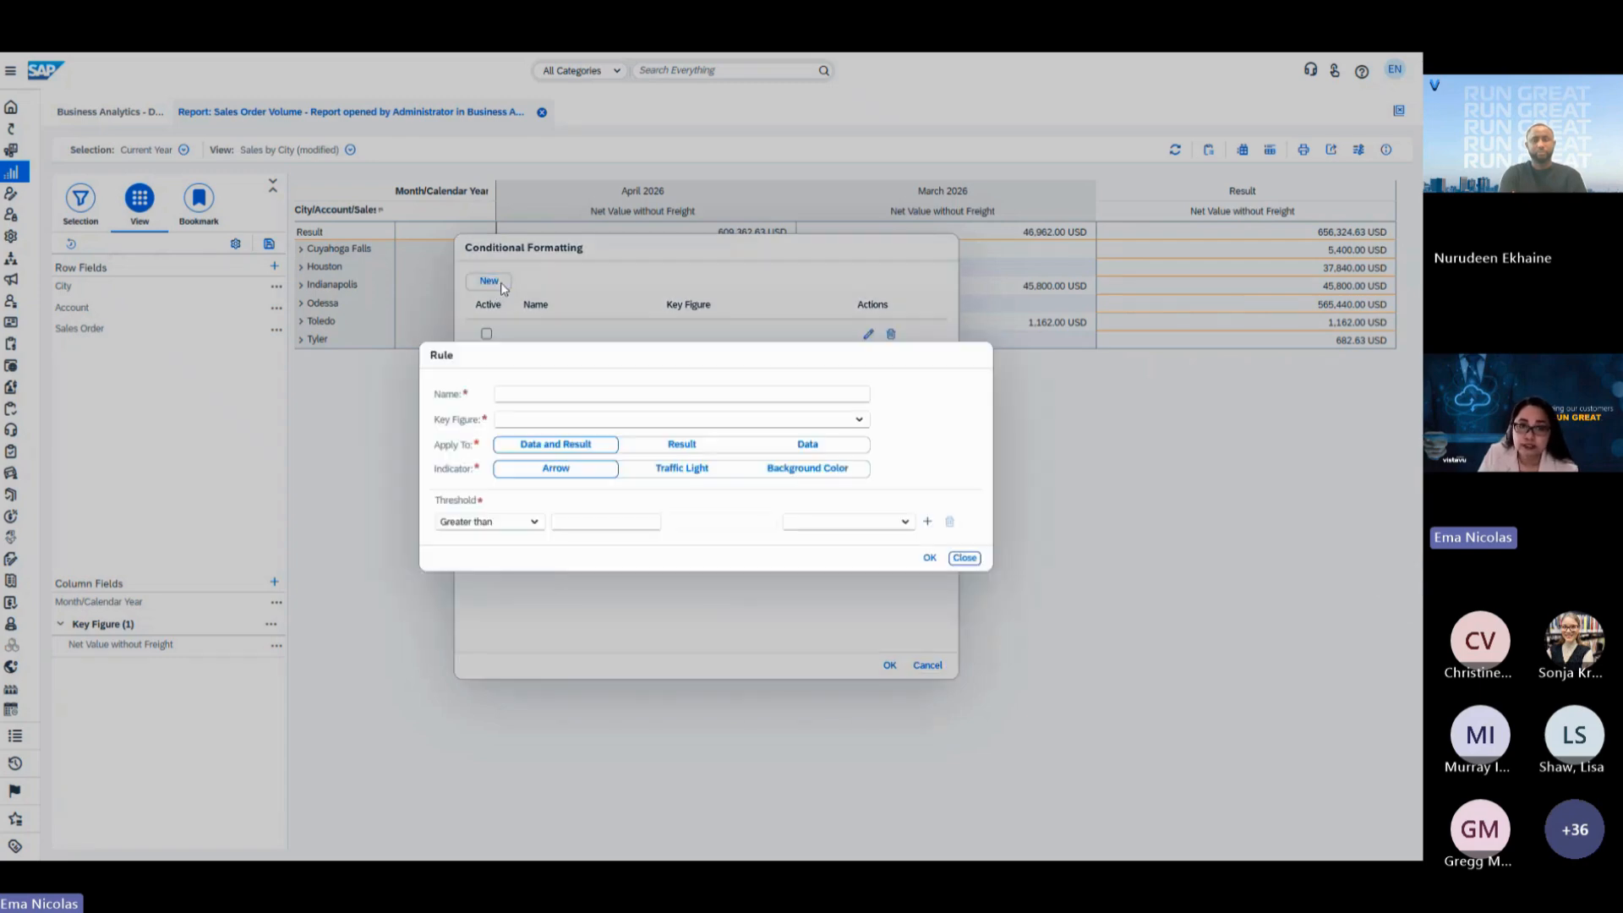
click(691, 395)
text(Ave)
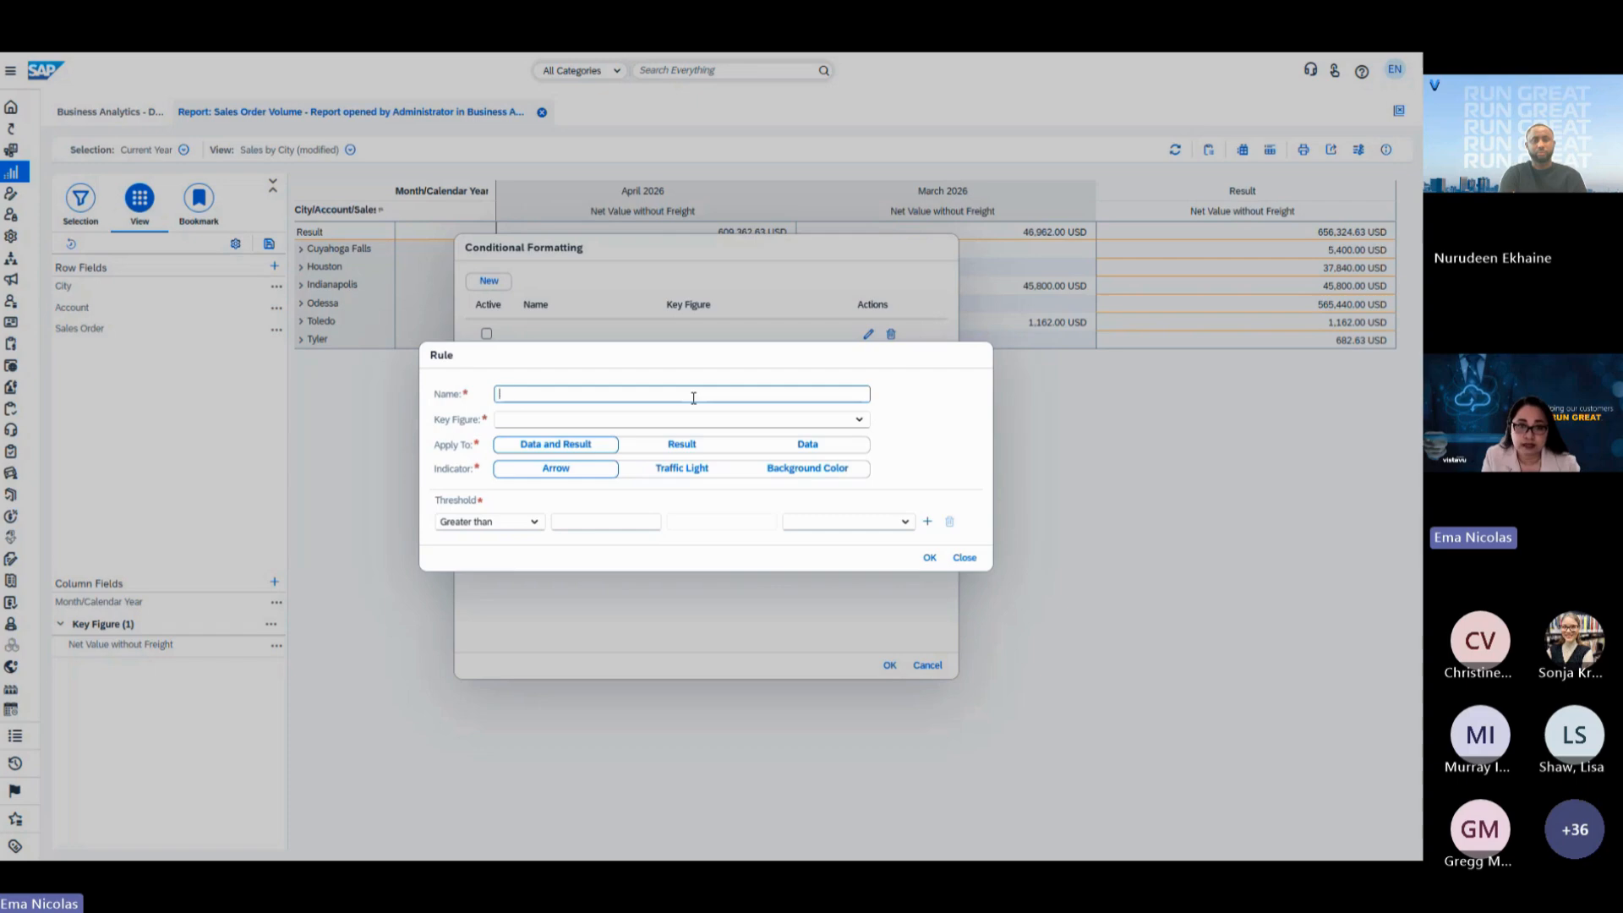
text(bo)
key(BackSpace)
key(BackSpace)
key(BackSpace)
text(Above)
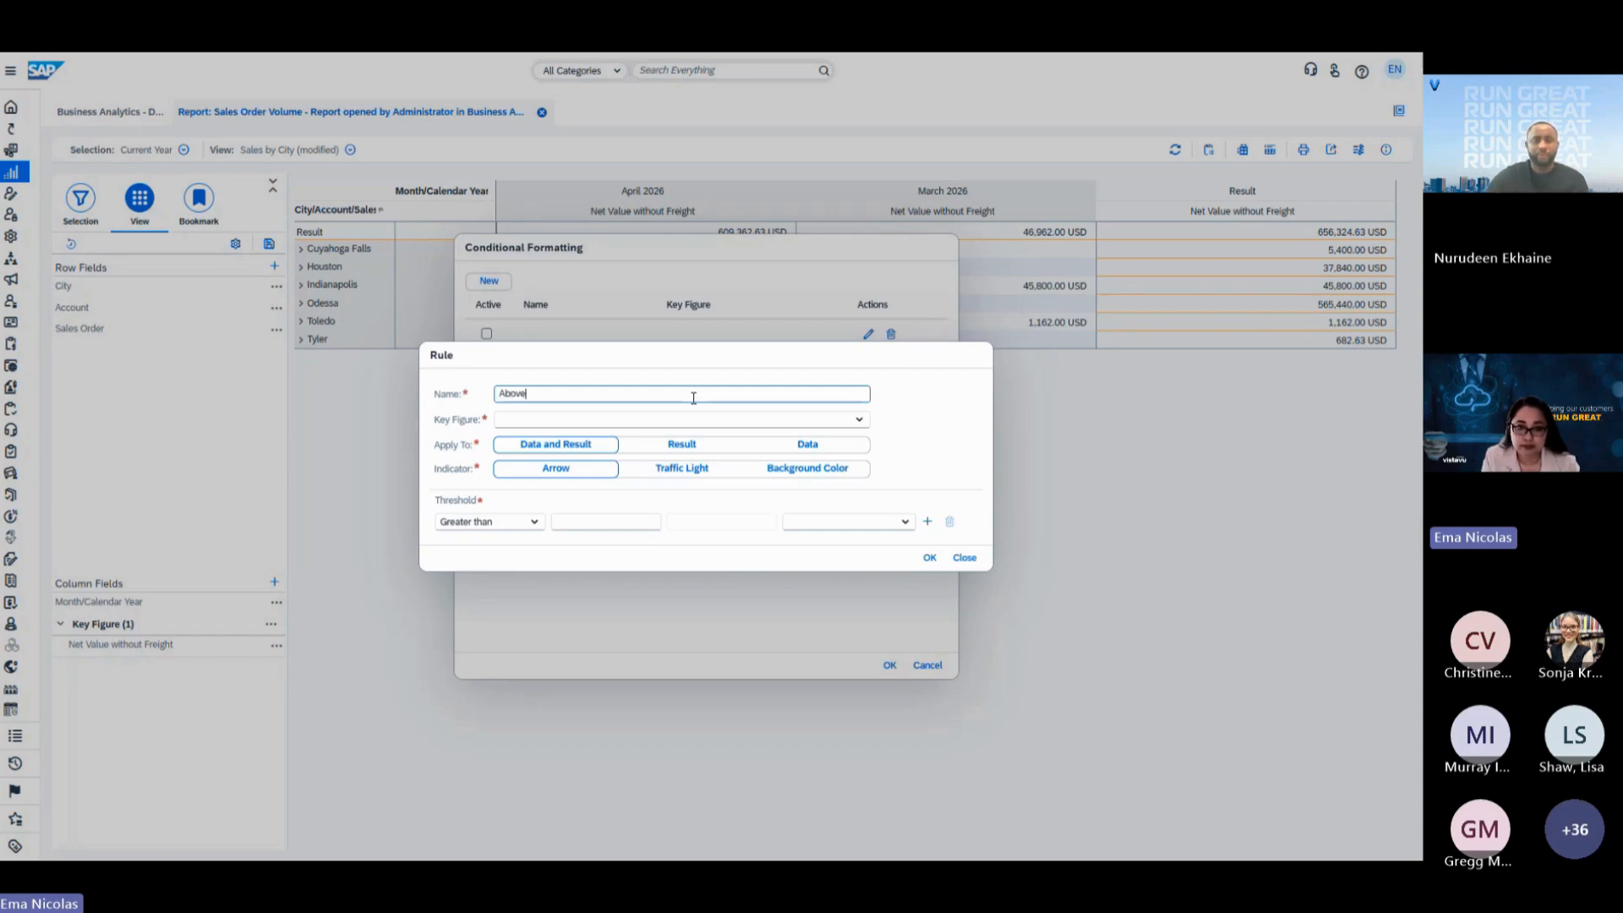
text( Average Sle)
key(BackSpace)
key(BackSpace)
text(ale)
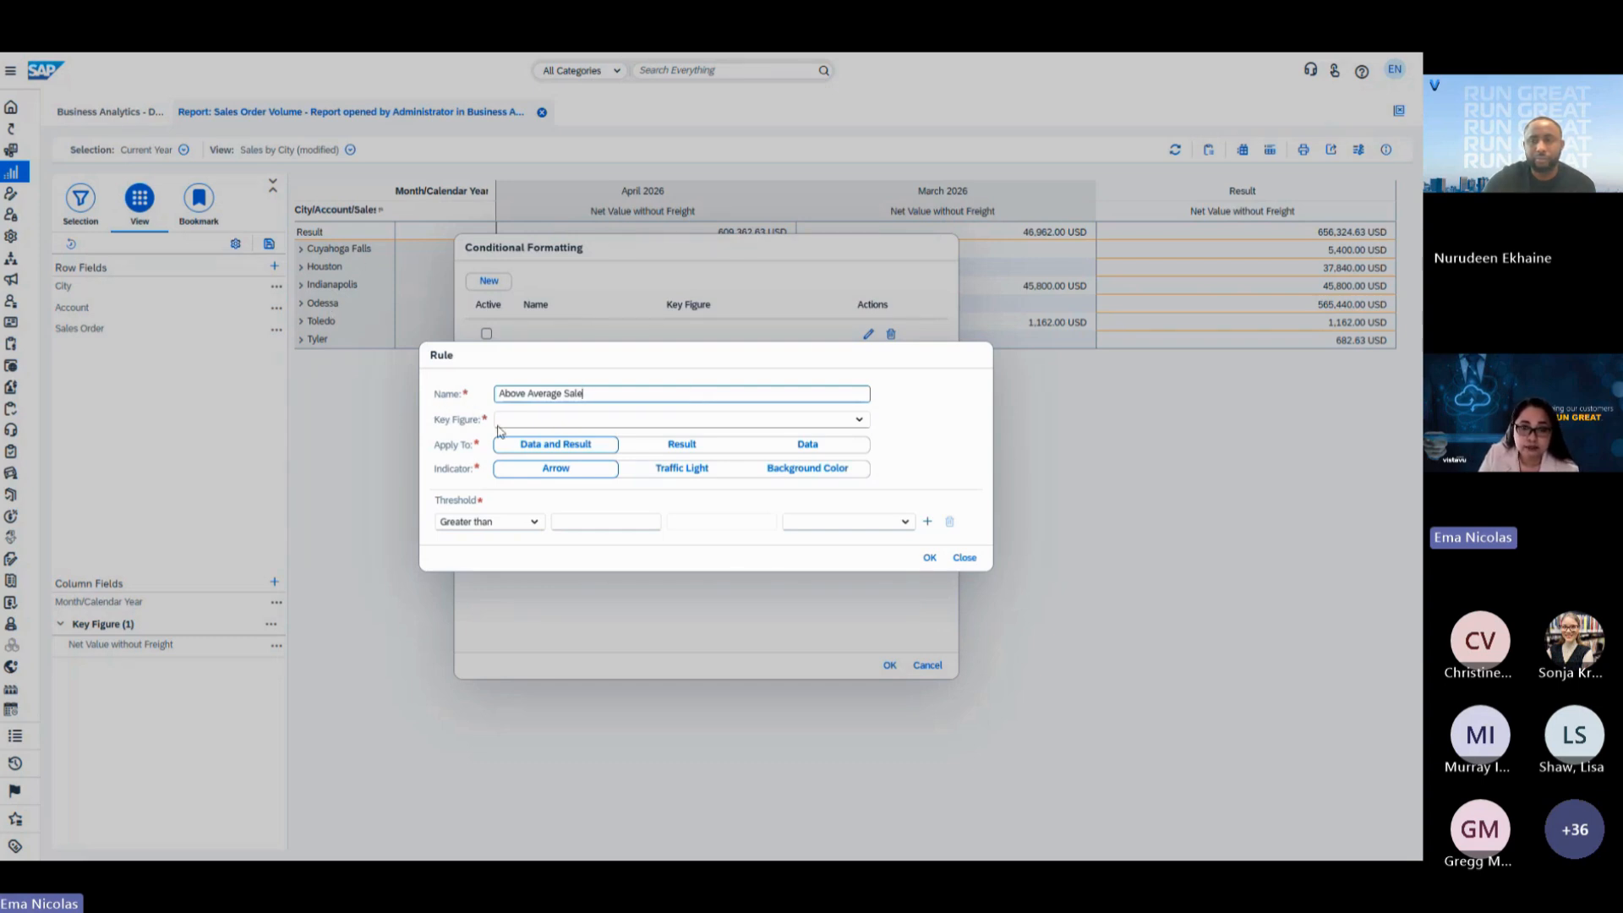
click(855, 419)
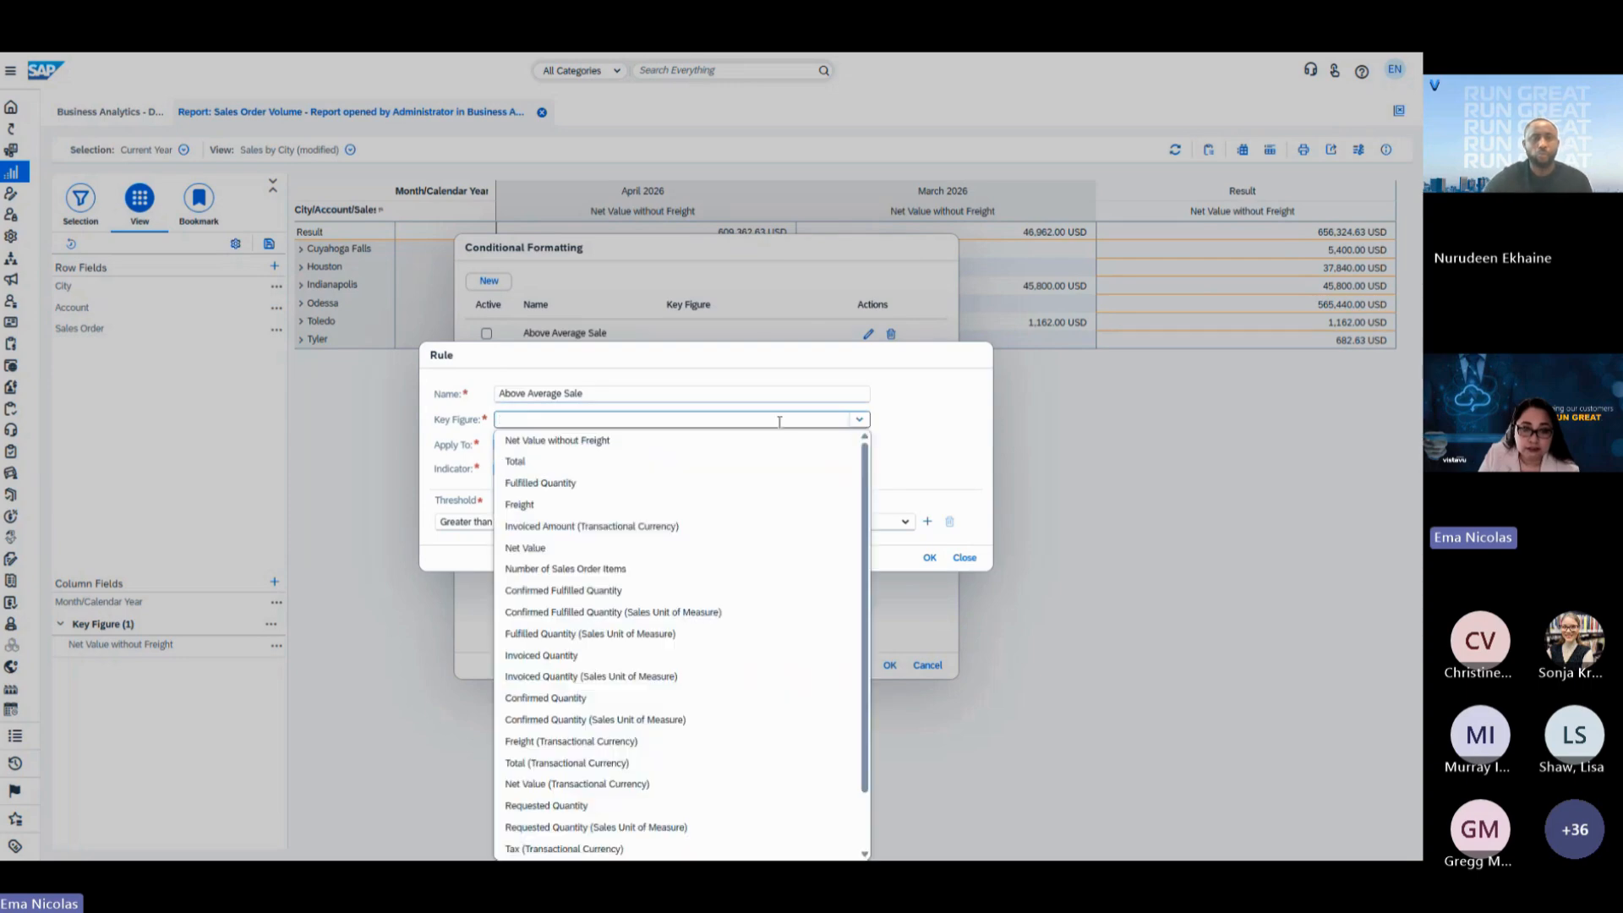
click(565, 440)
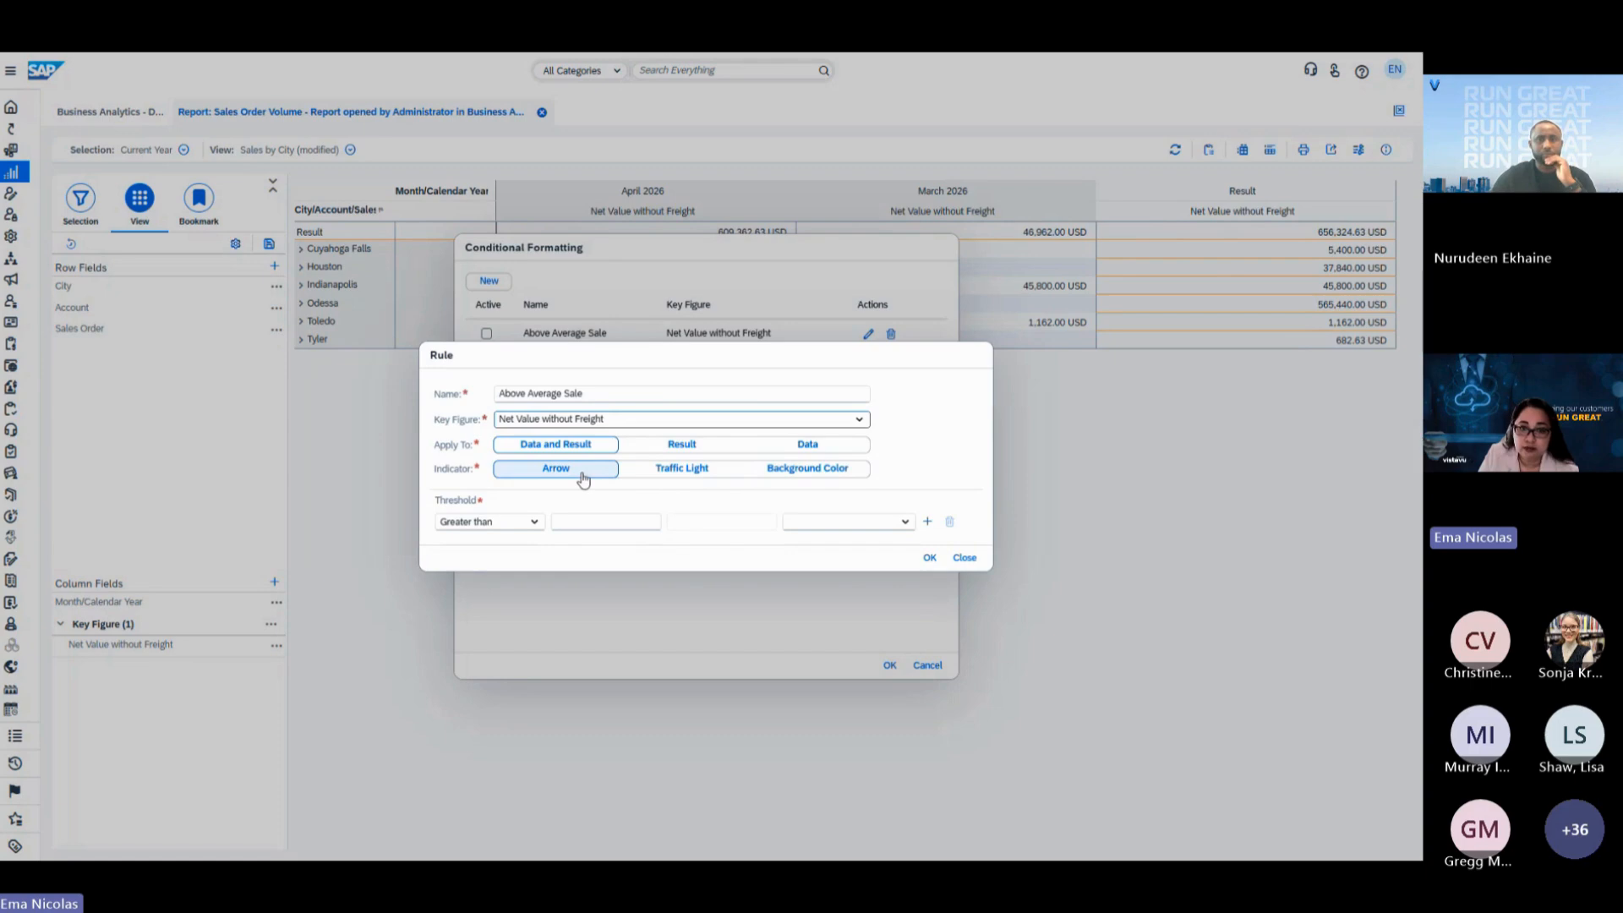
Give the rule a green background color for values greater than 50000, and activate it in the report.
click(796, 473)
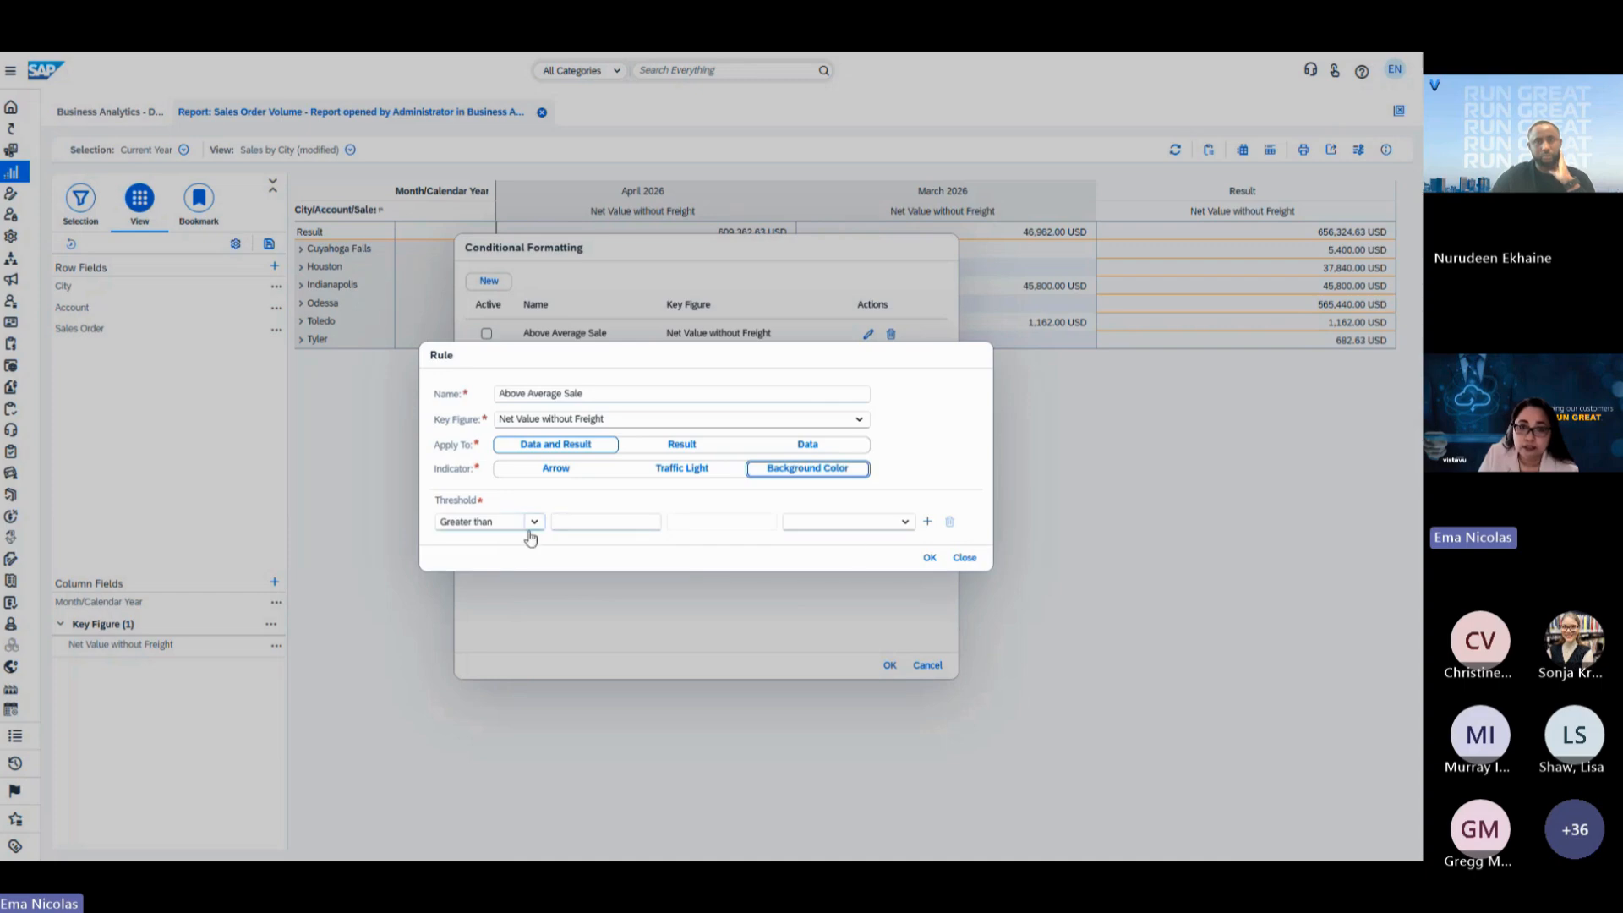
click(570, 517)
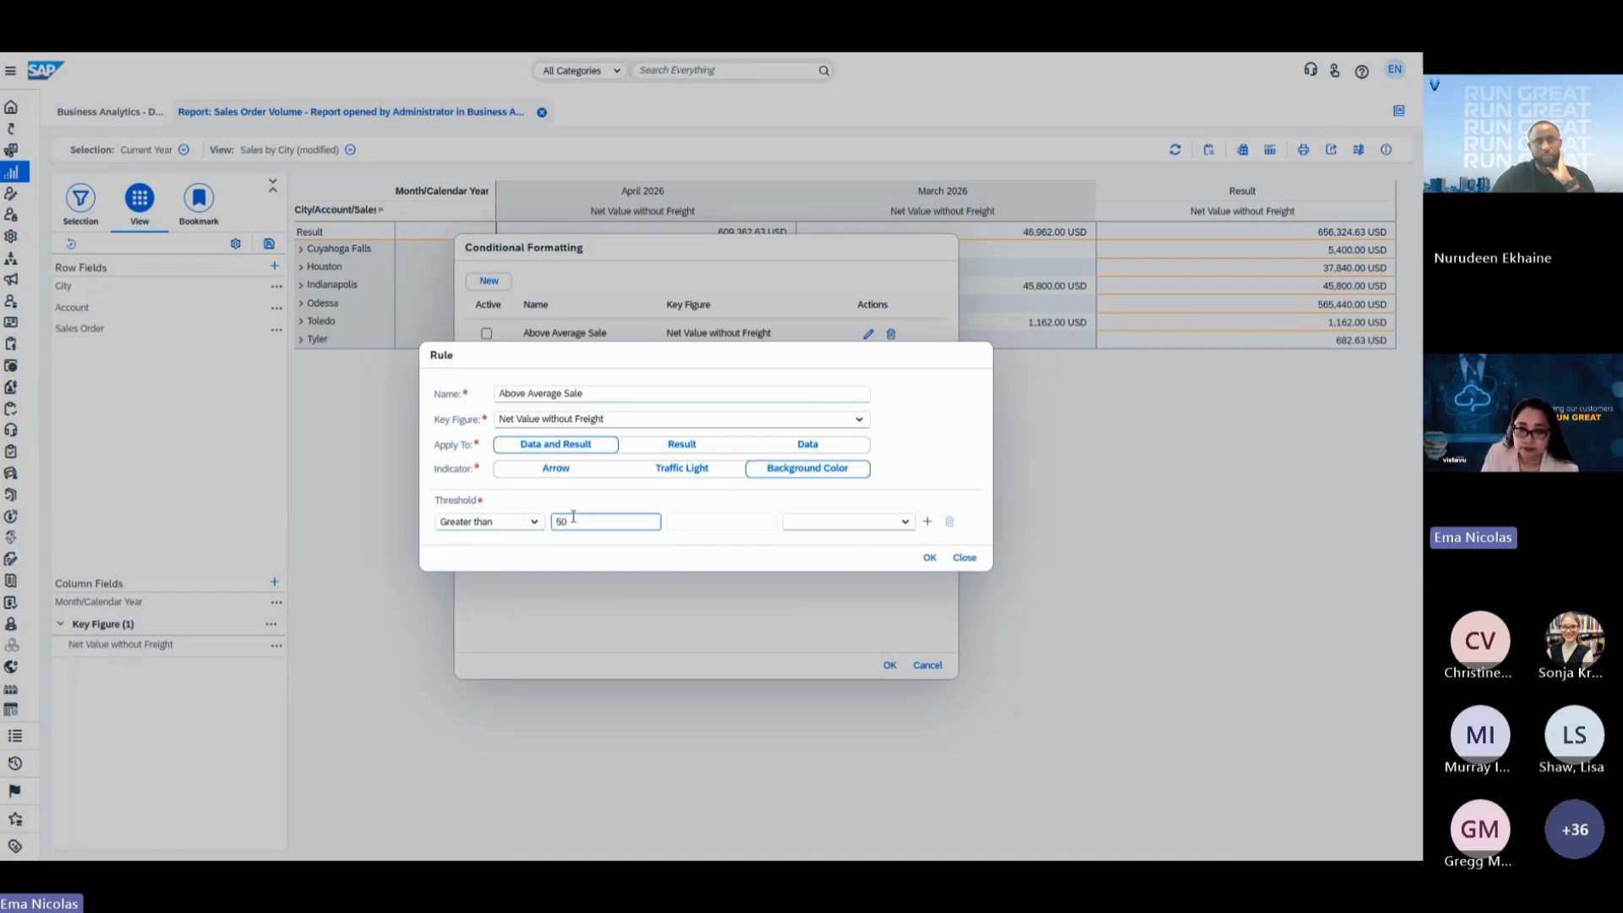
click(905, 522)
click(807, 564)
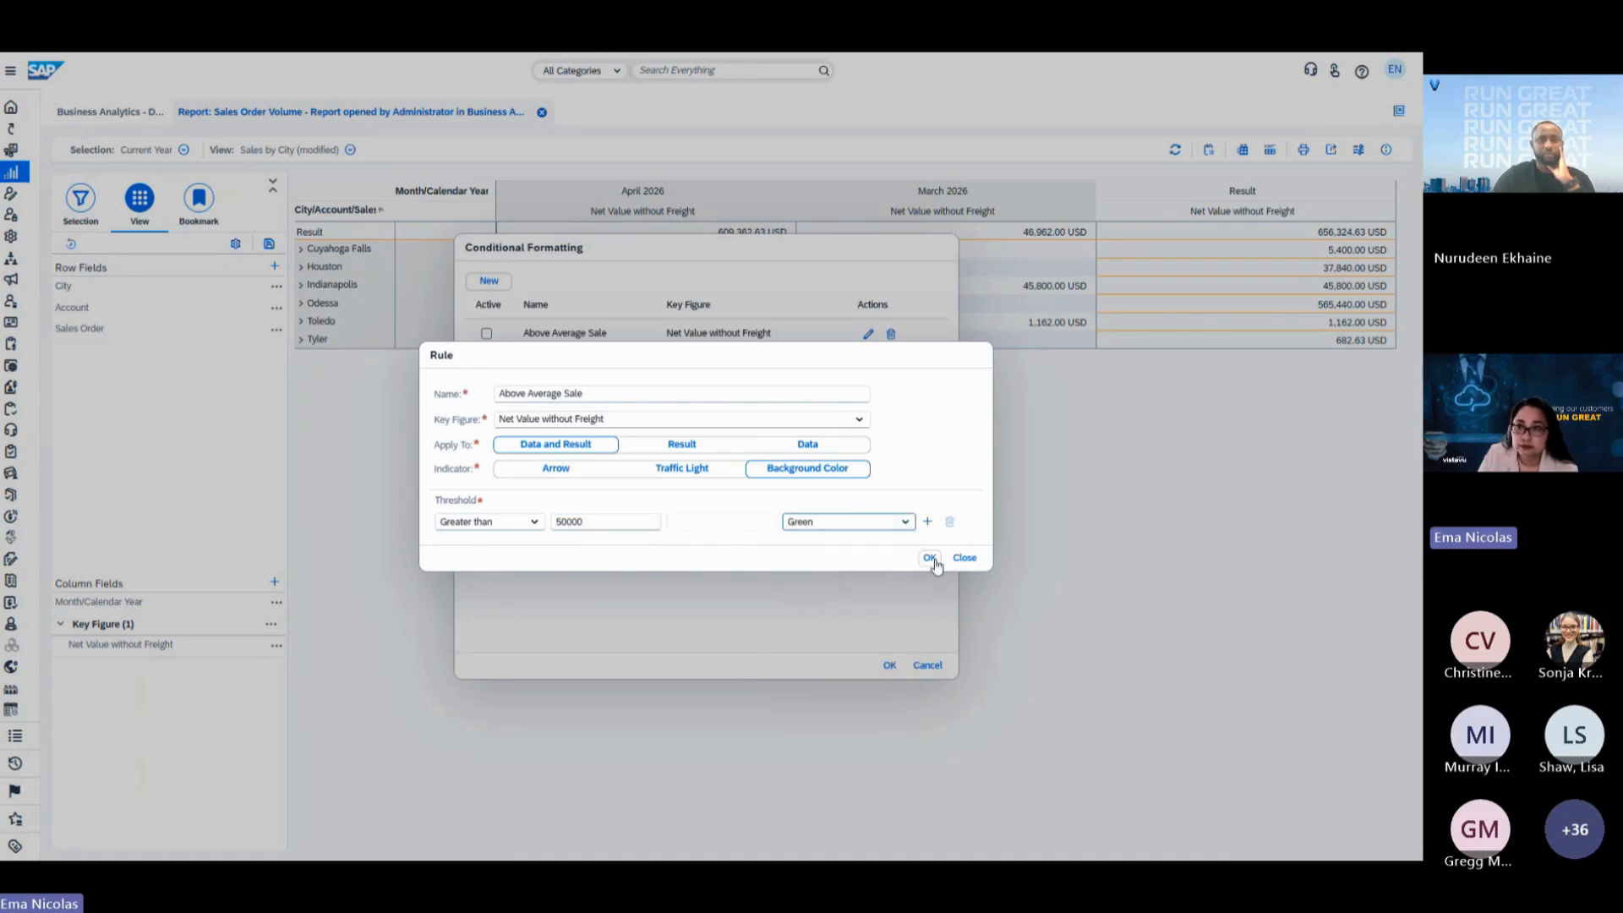
click(930, 559)
click(487, 335)
click(888, 666)
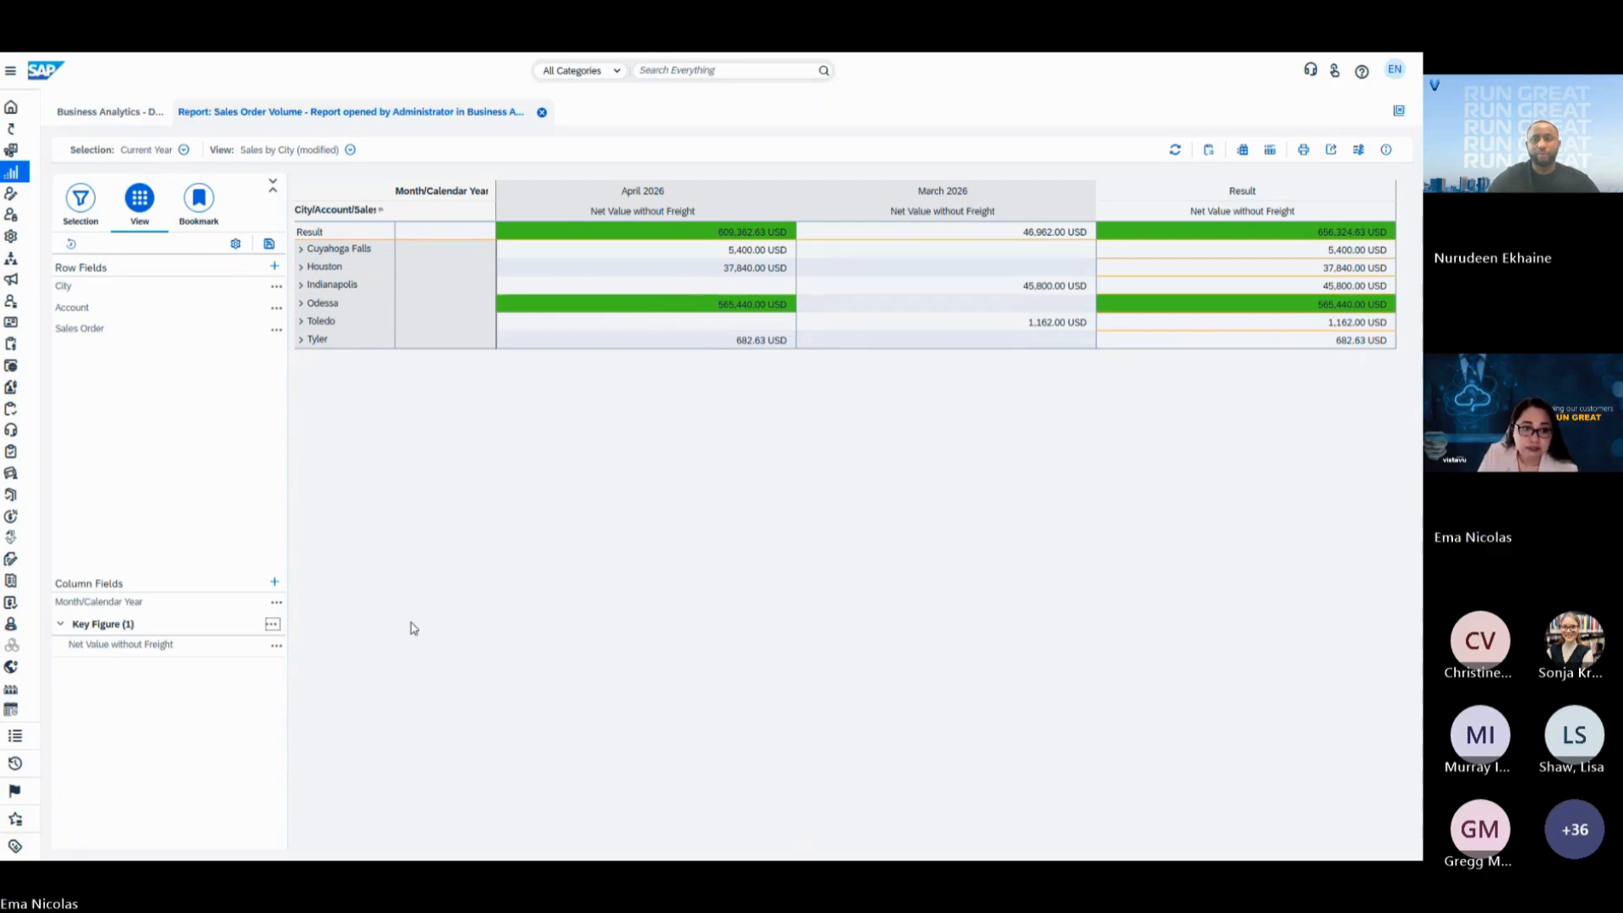
Reopen the Above Average Sale conditional formatting rule and switch its indicator to Arrow.
click(270, 624)
click(290, 662)
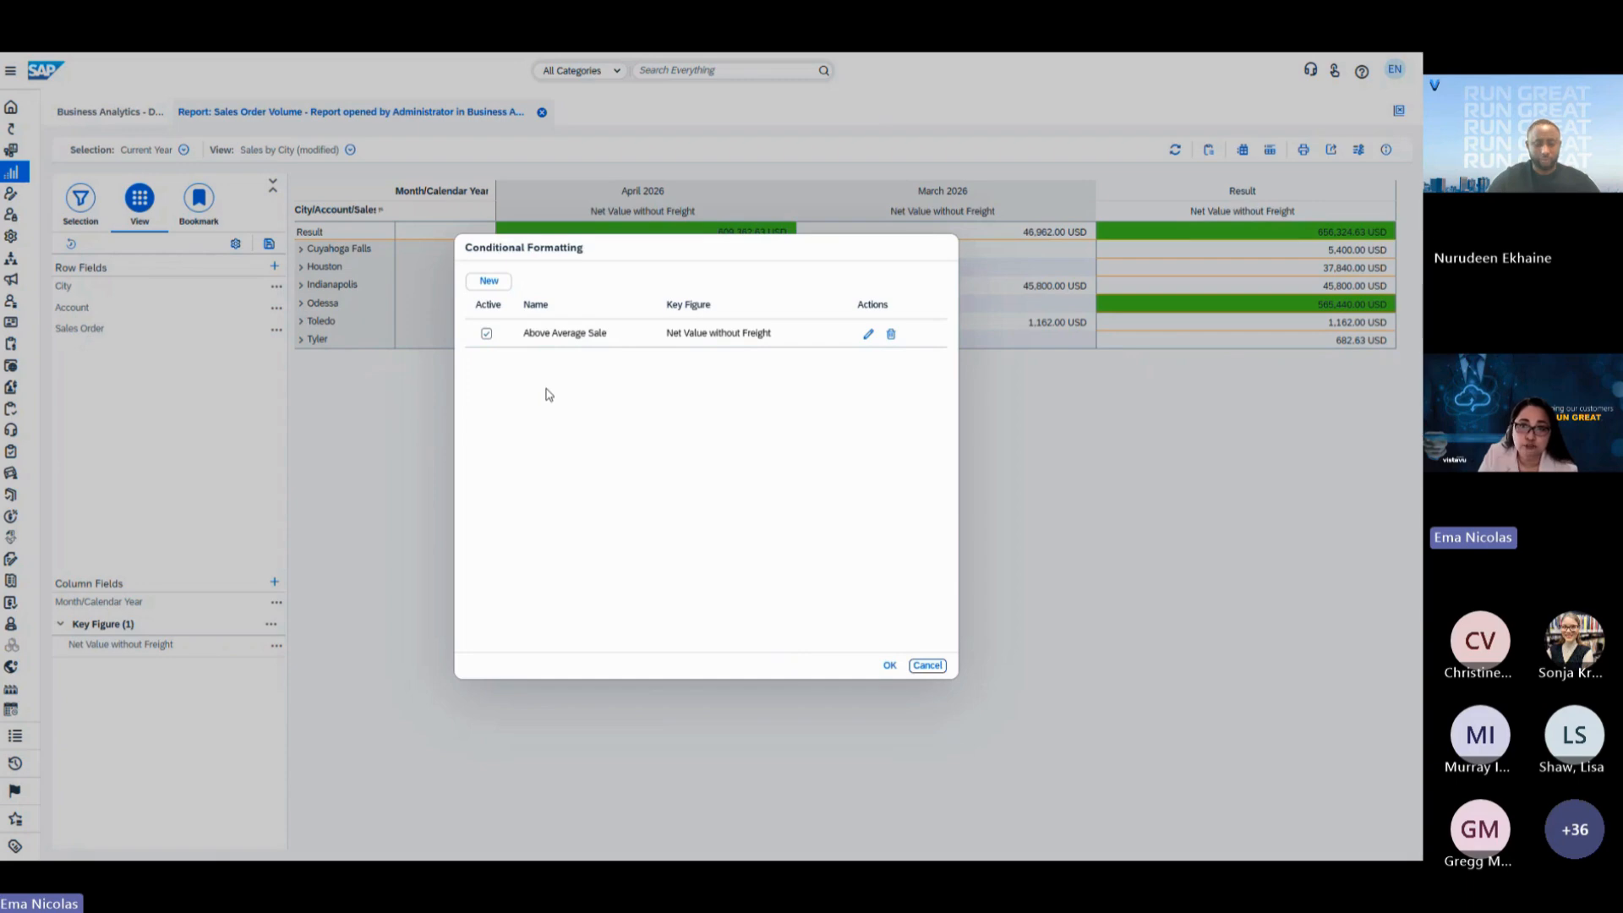
click(868, 333)
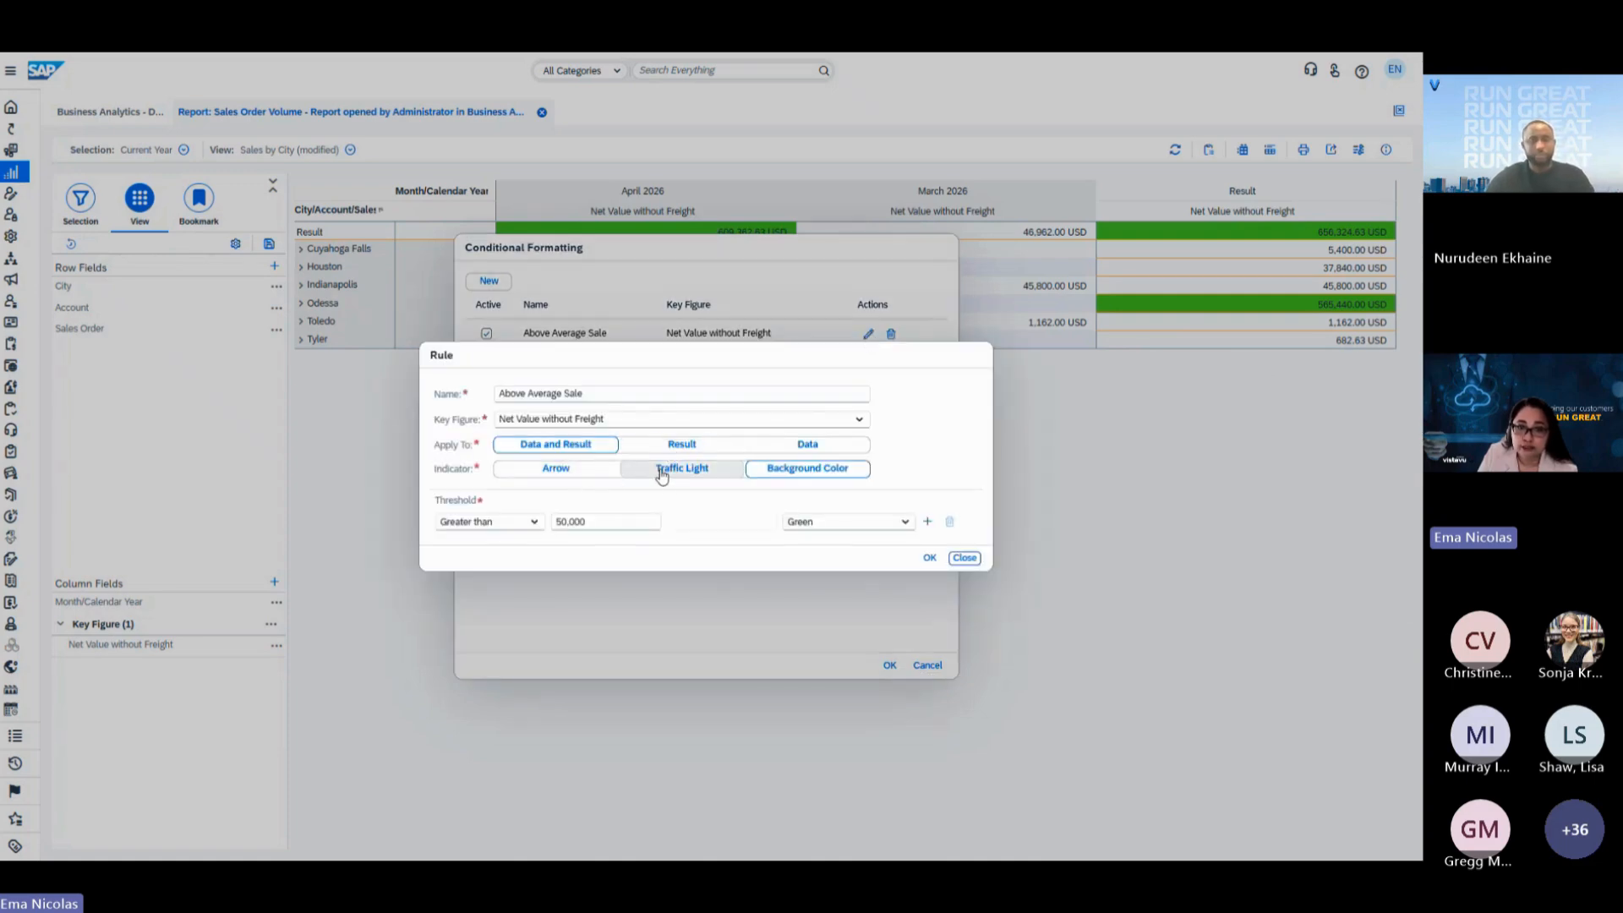
click(560, 470)
click(929, 557)
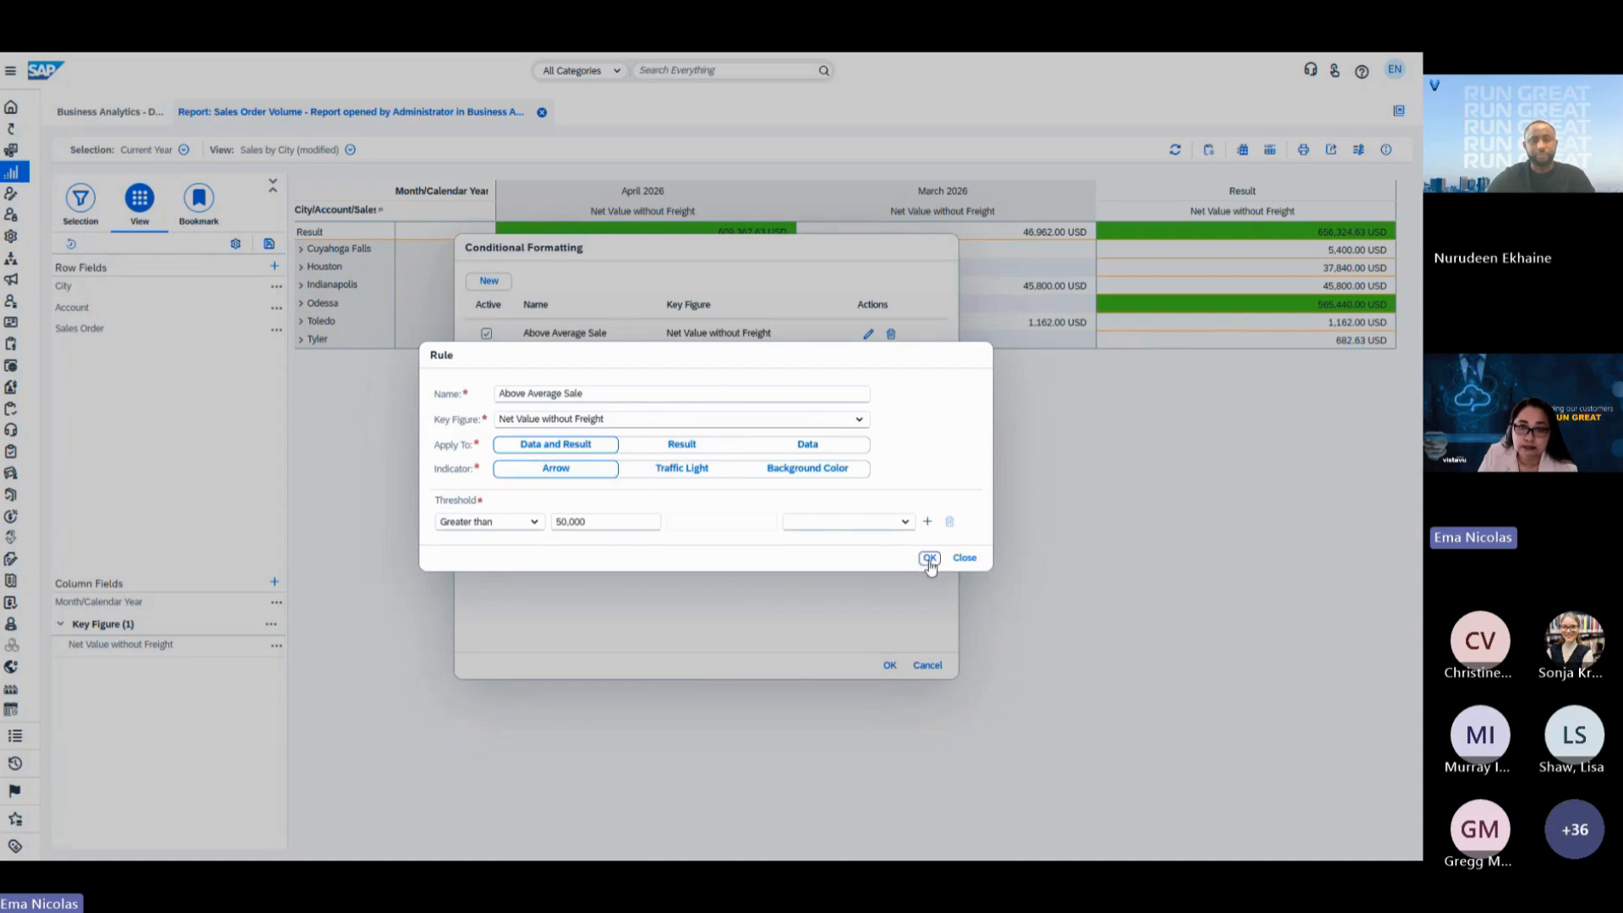
click(889, 666)
Set the rule's arrow for values greater than 50,000 to Trend Strong Upward and apply it to the report.
click(868, 334)
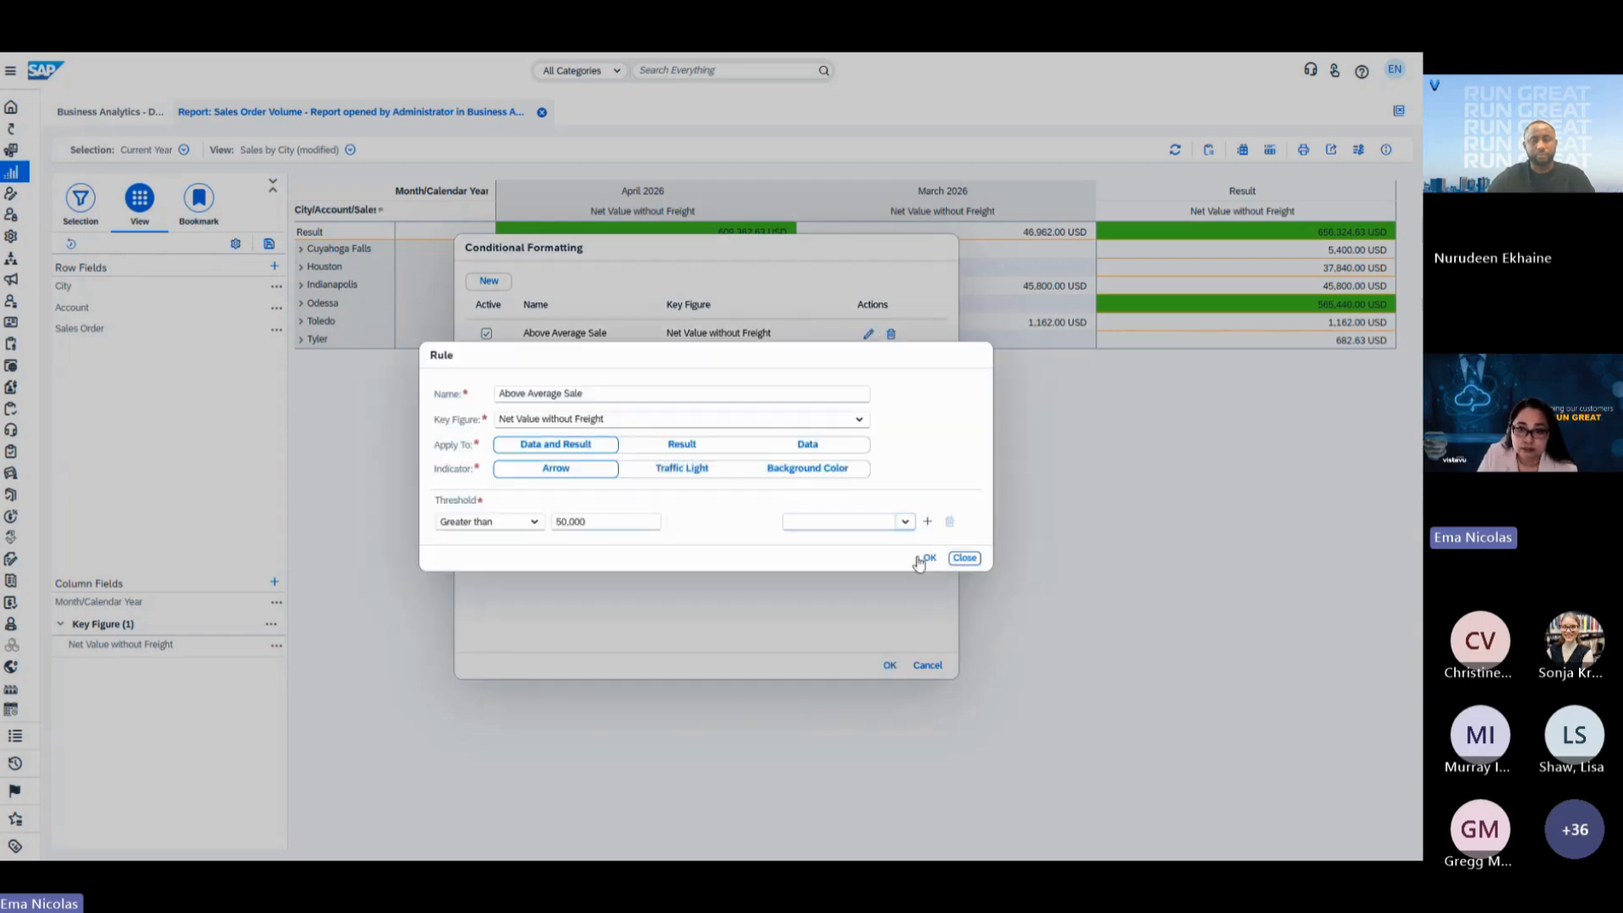
click(905, 524)
click(905, 524)
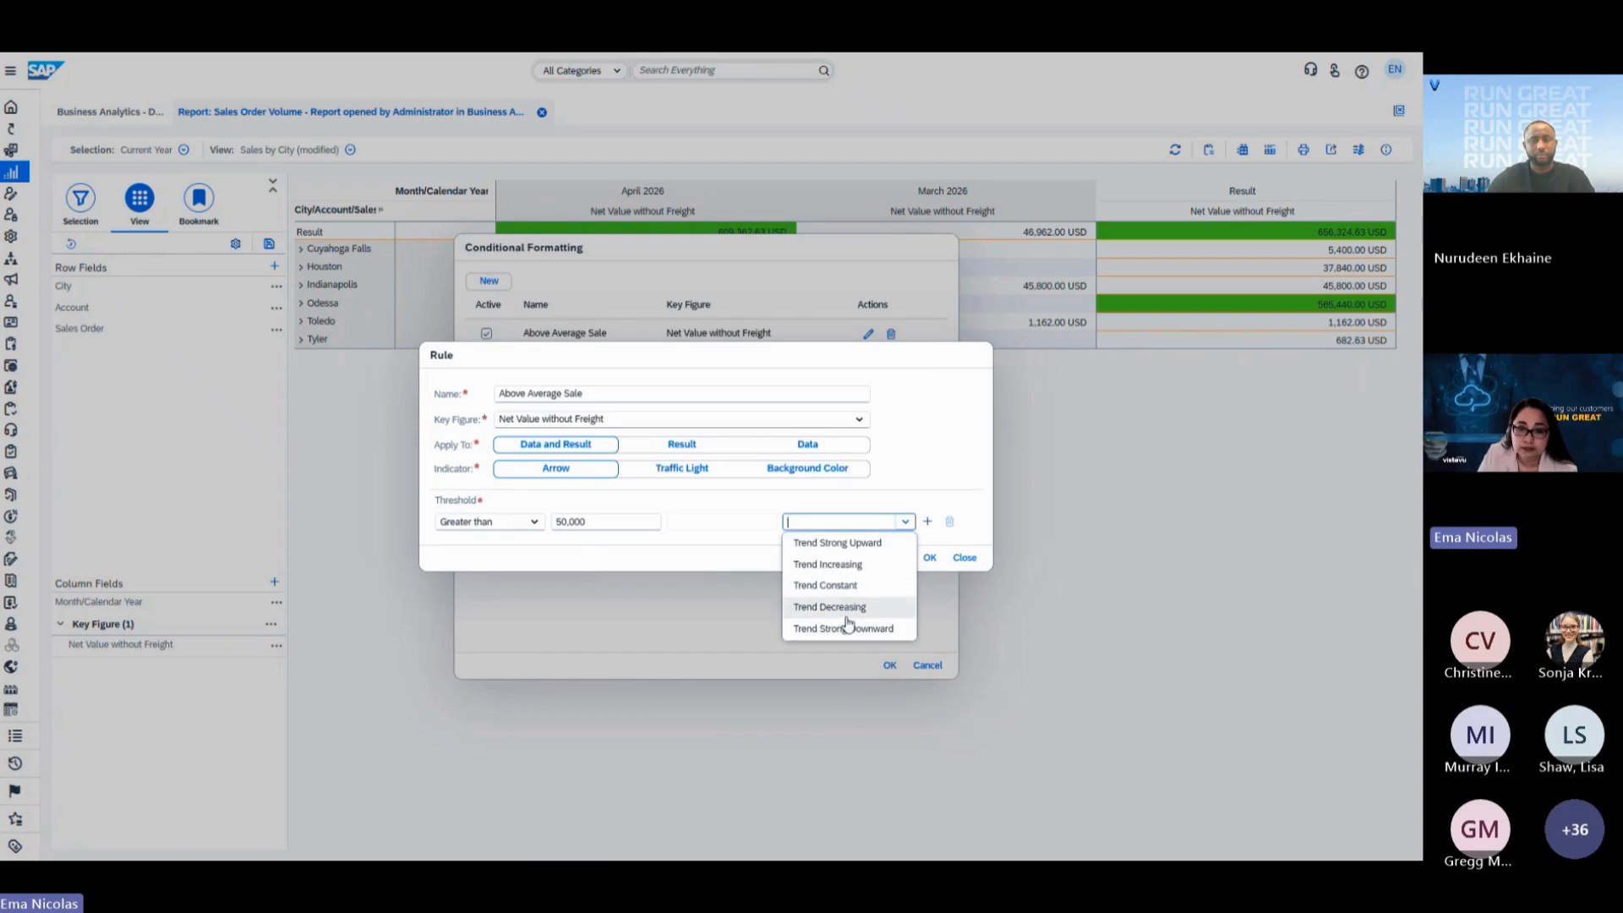
click(833, 564)
click(906, 522)
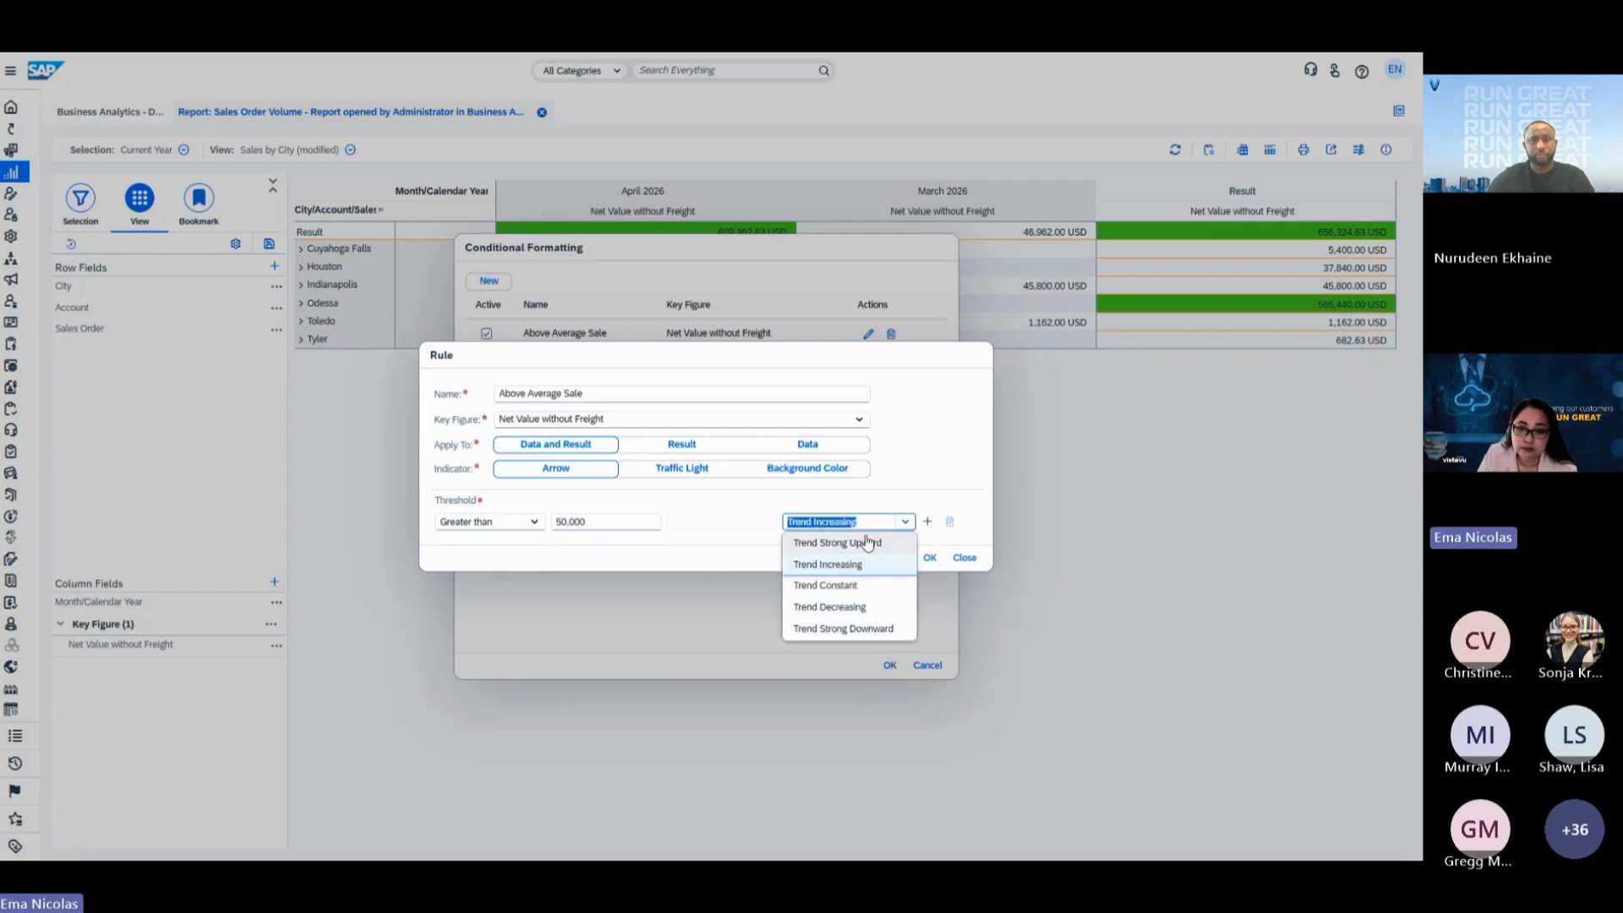
click(869, 536)
click(930, 559)
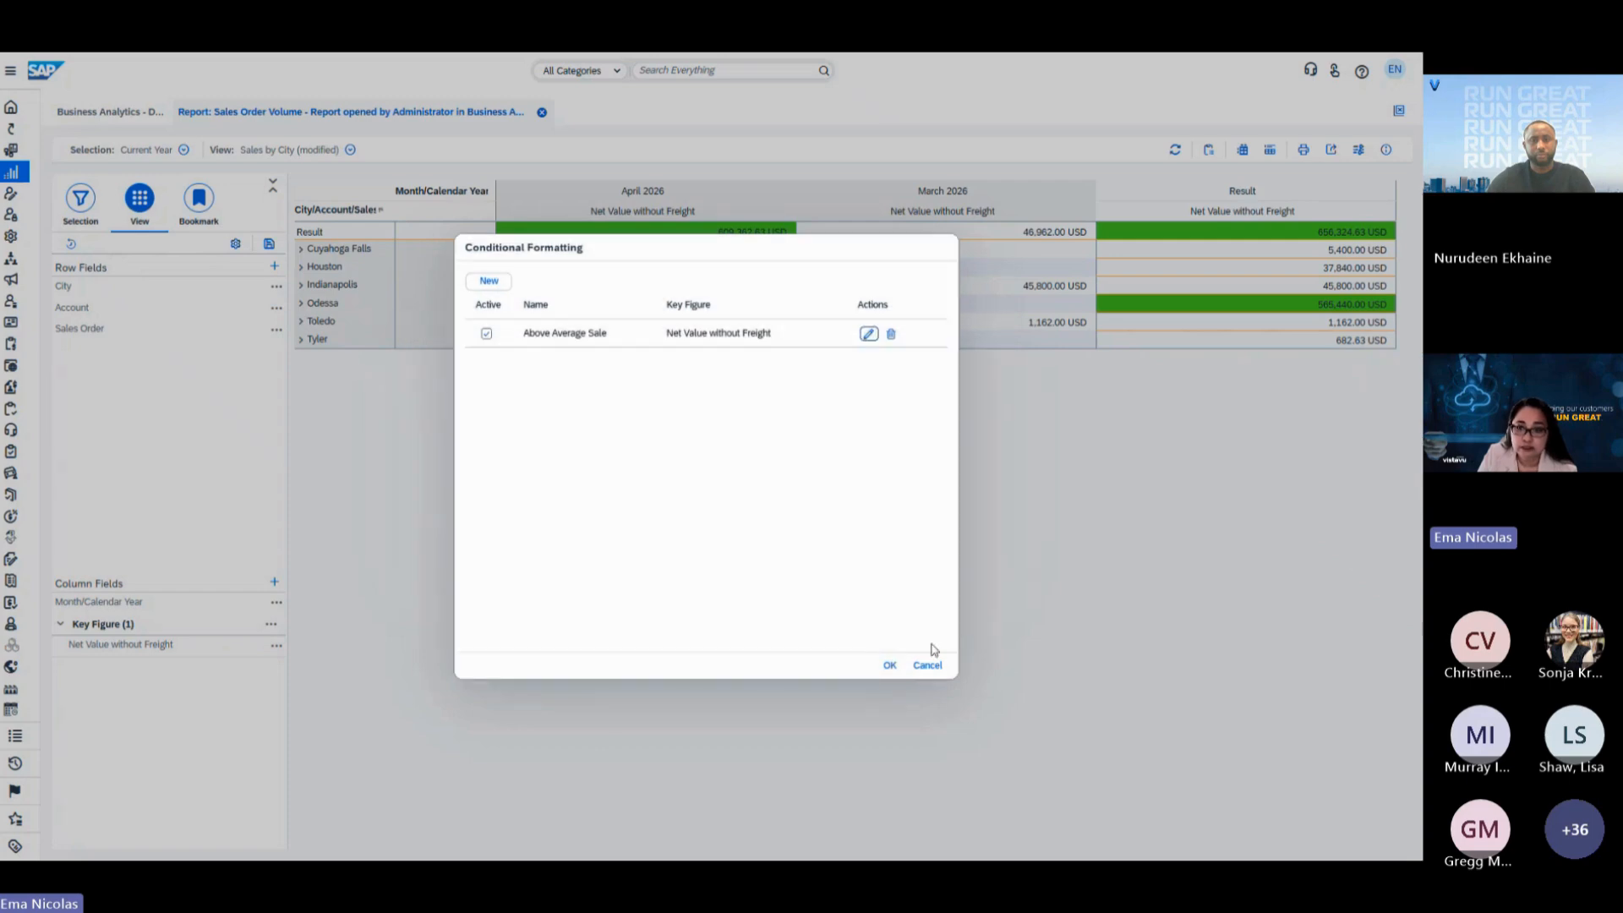
click(889, 665)
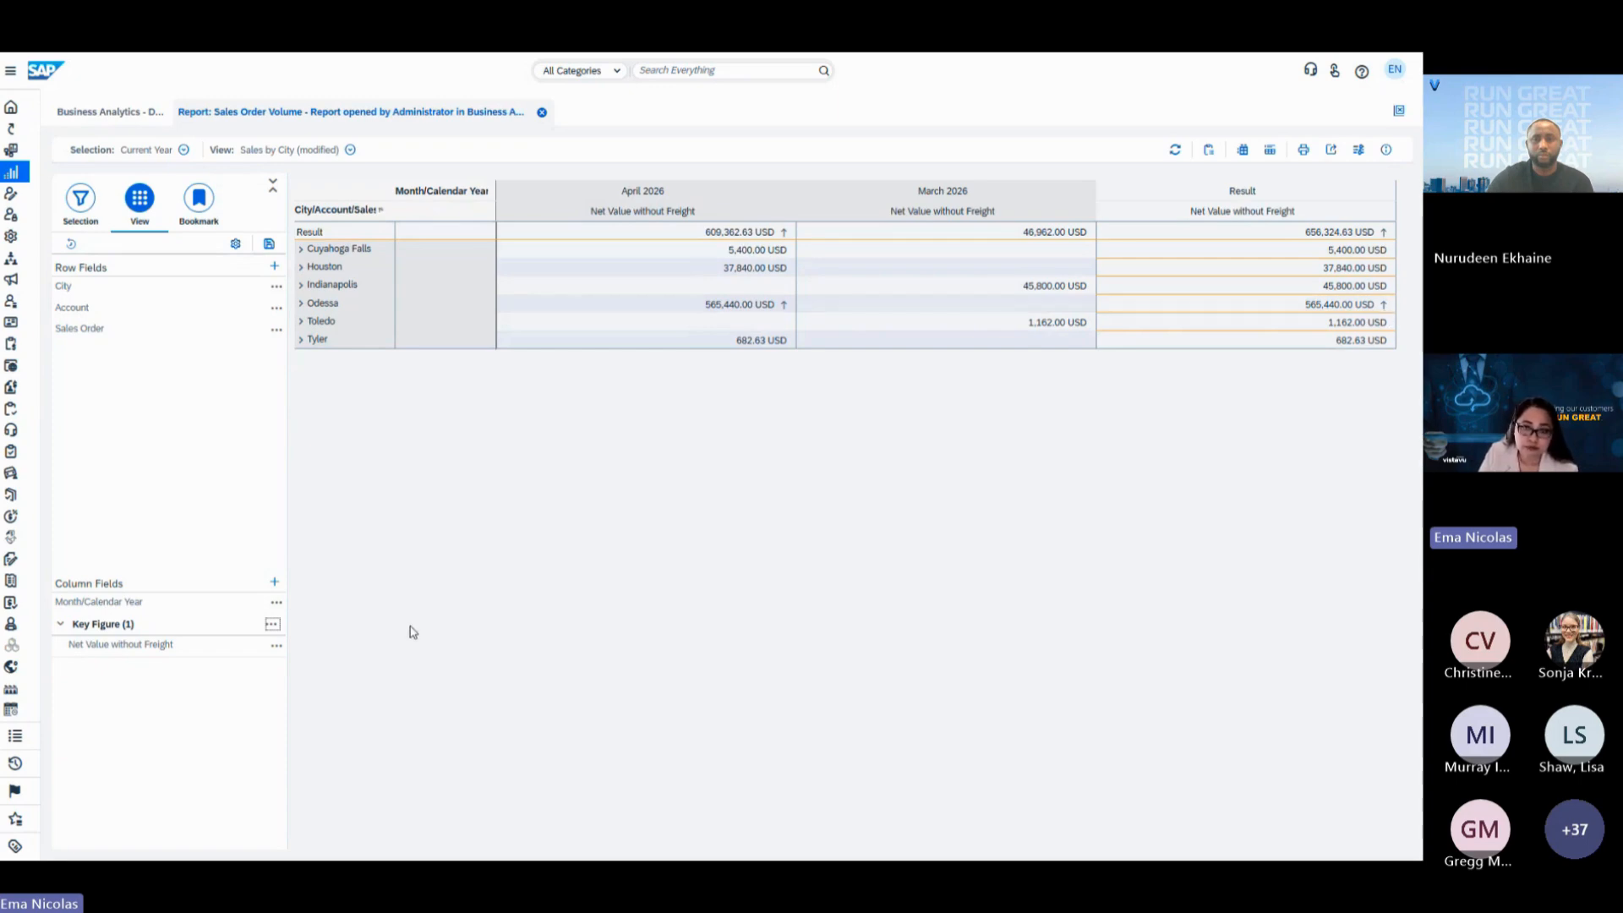
Change the Above Average Sale rule's arrow to Trend Increasing and apply the conditional formatting.
click(271, 625)
click(294, 668)
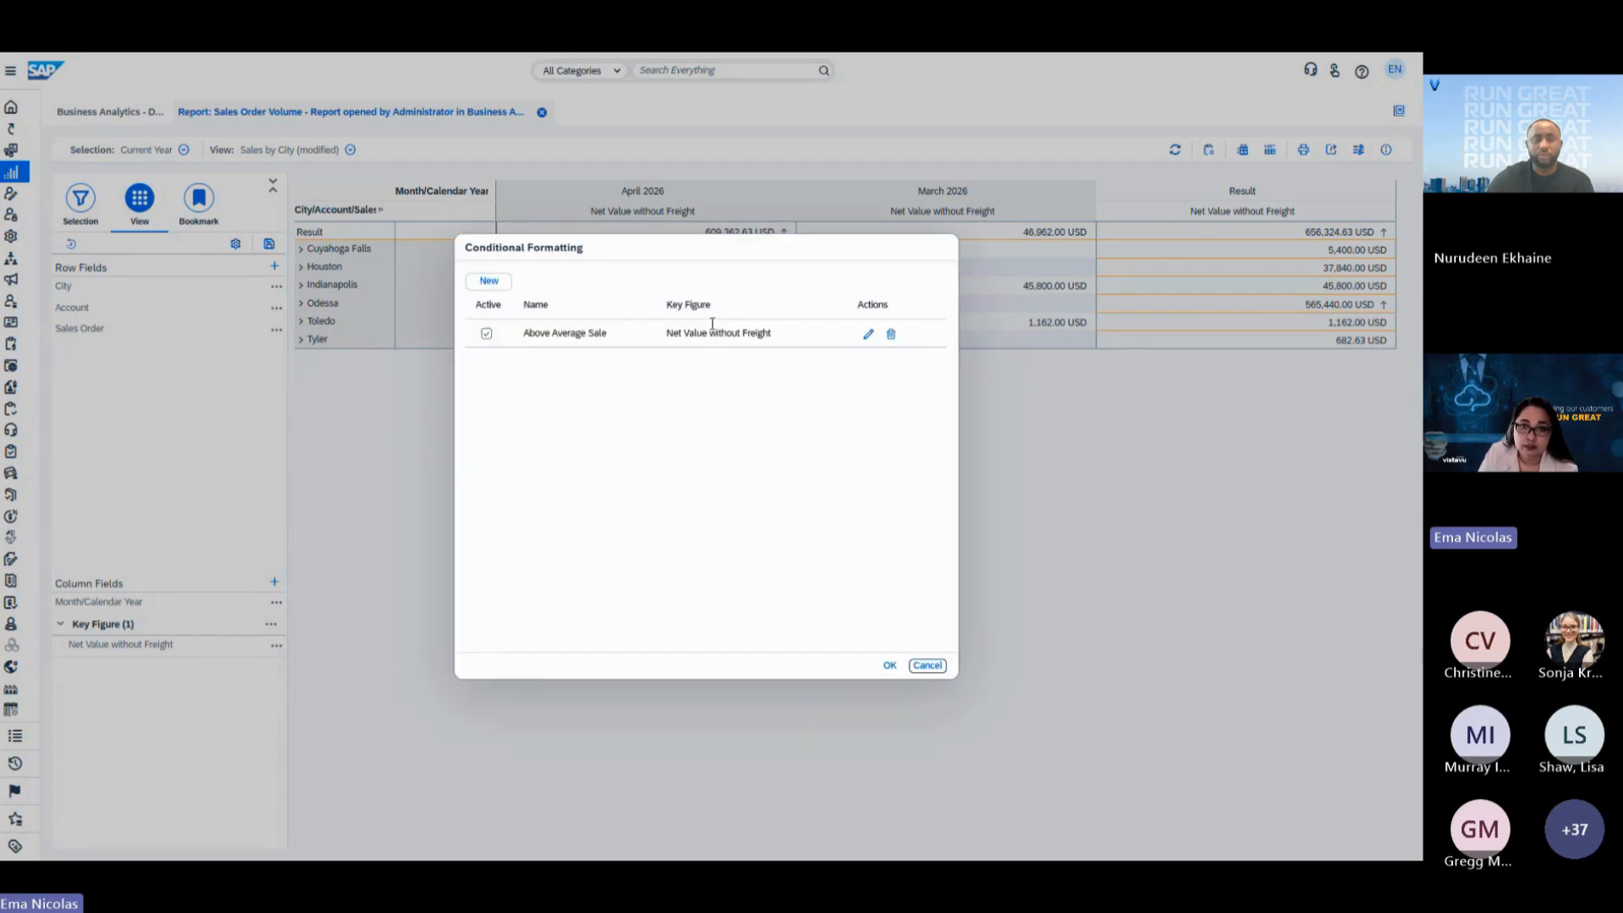
click(867, 333)
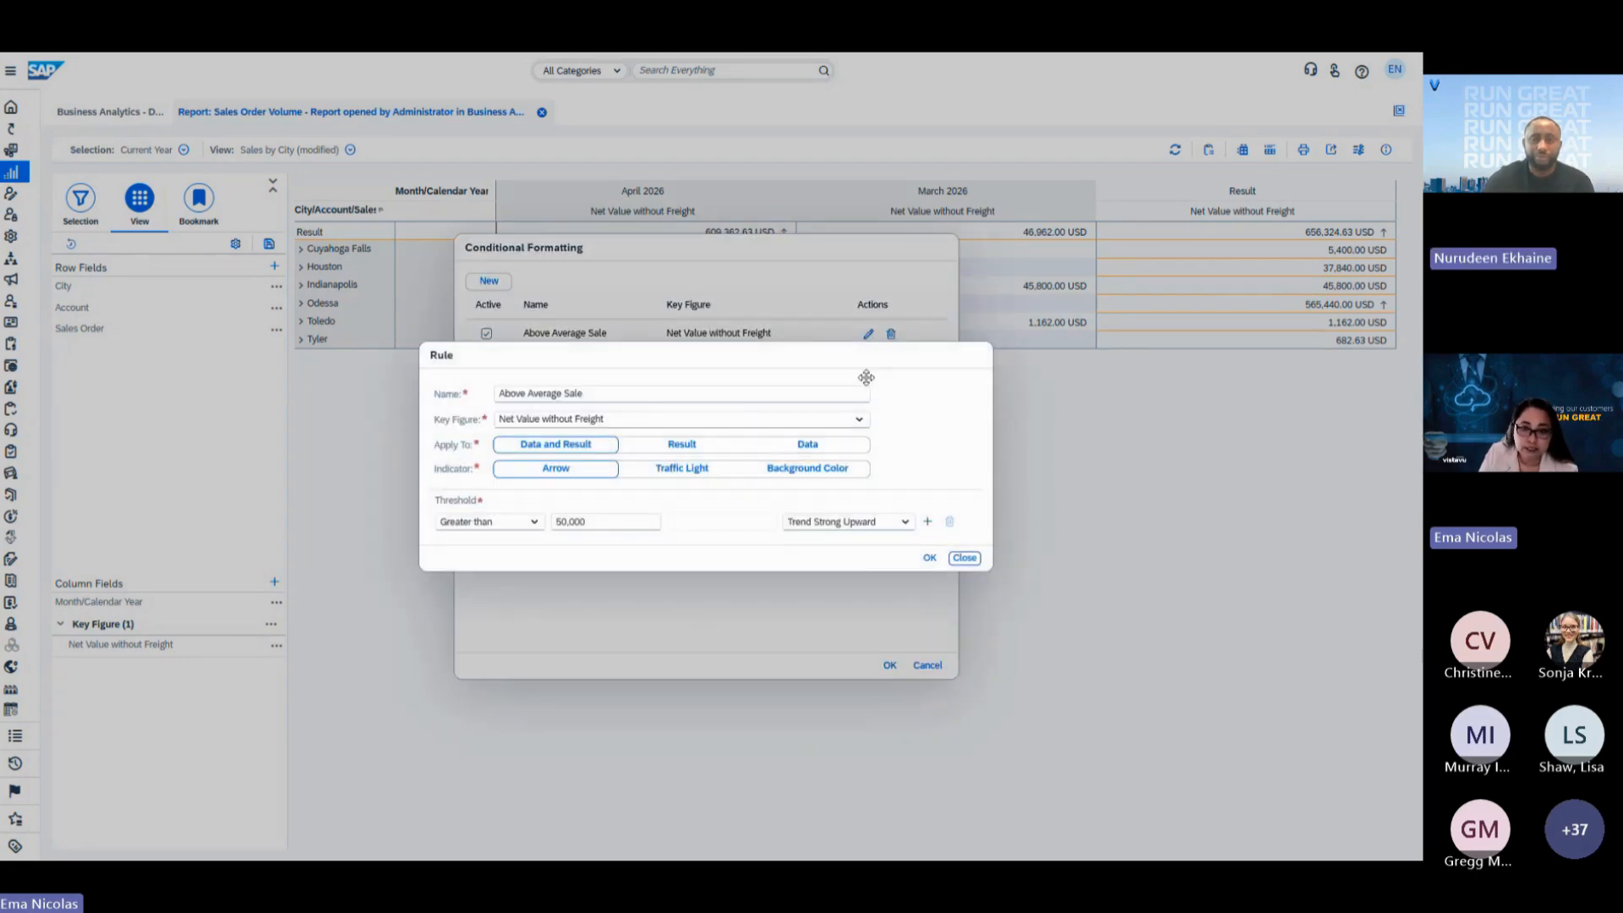
click(905, 521)
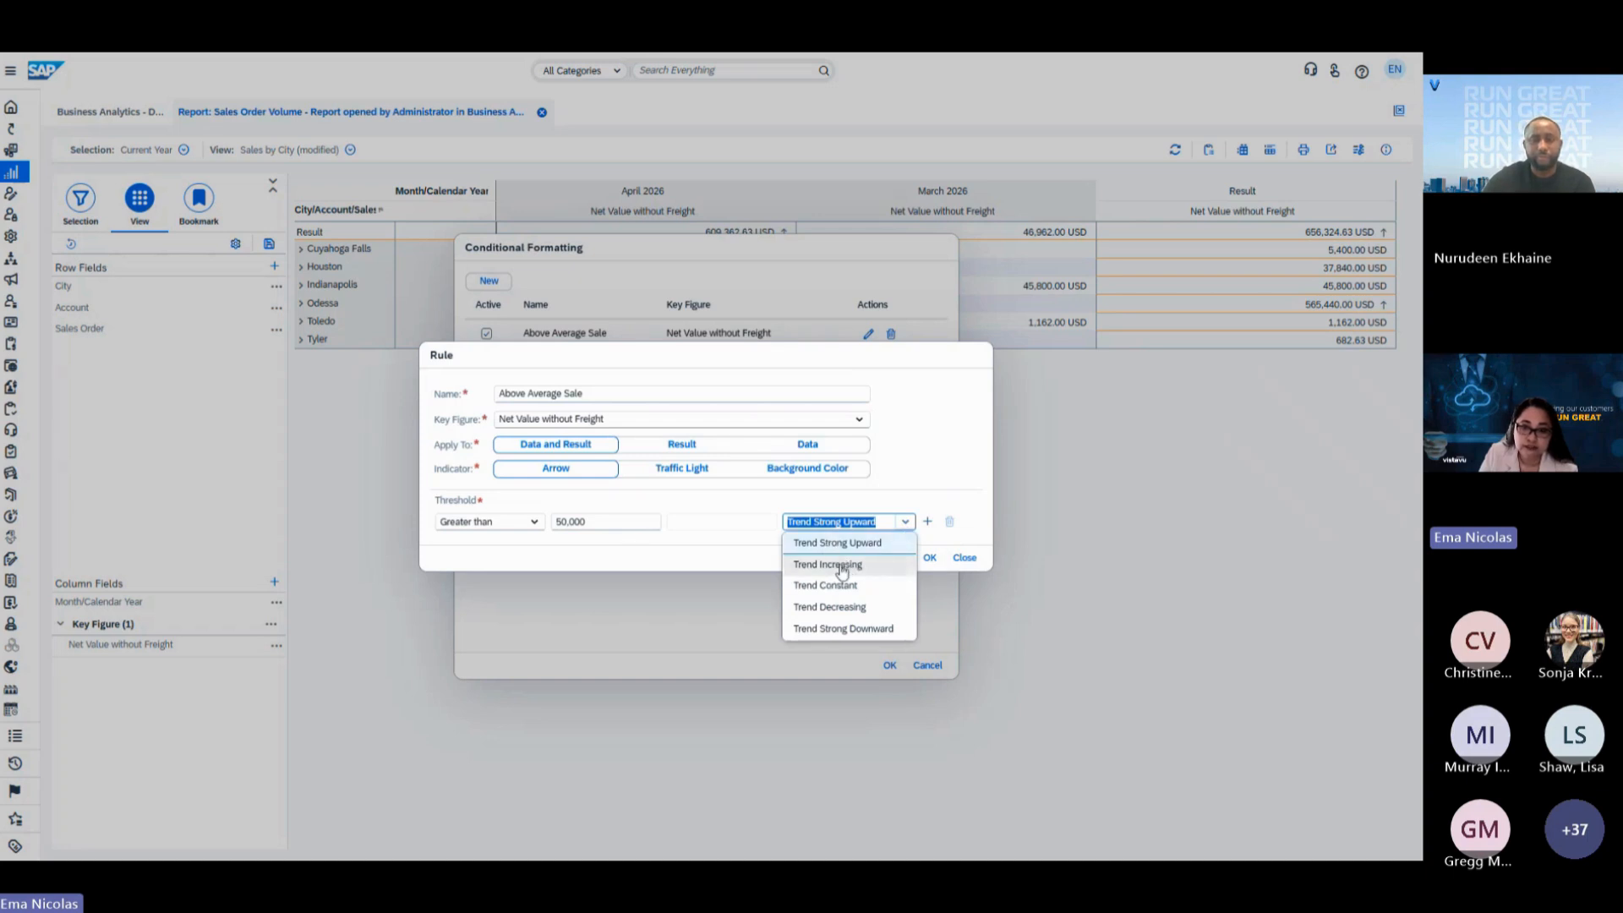
click(841, 566)
click(930, 557)
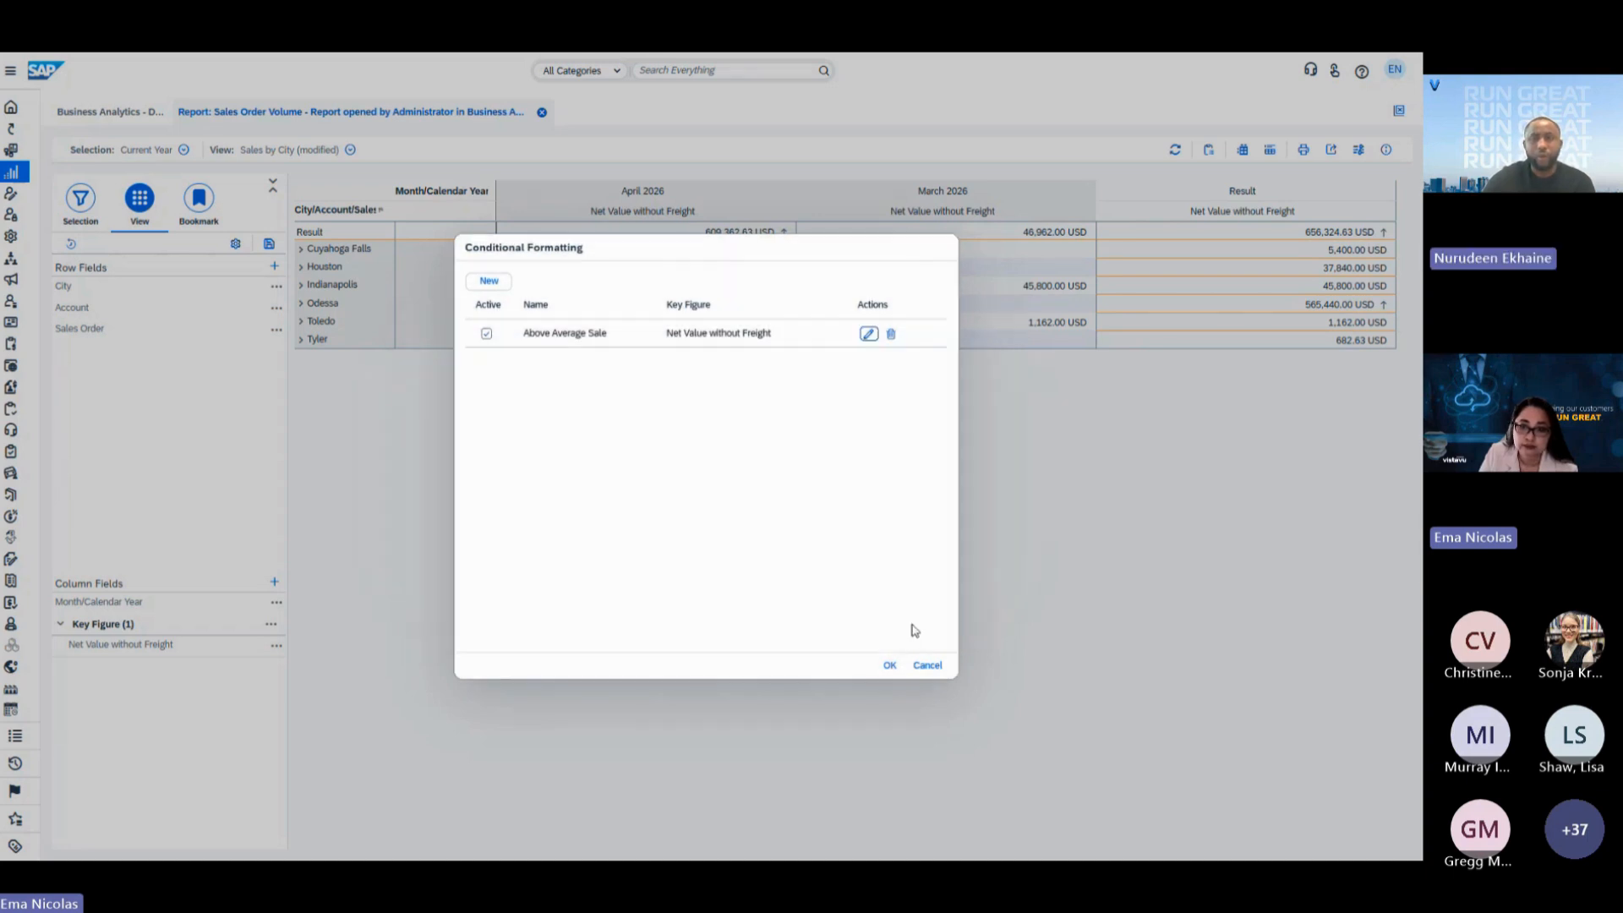
click(889, 664)
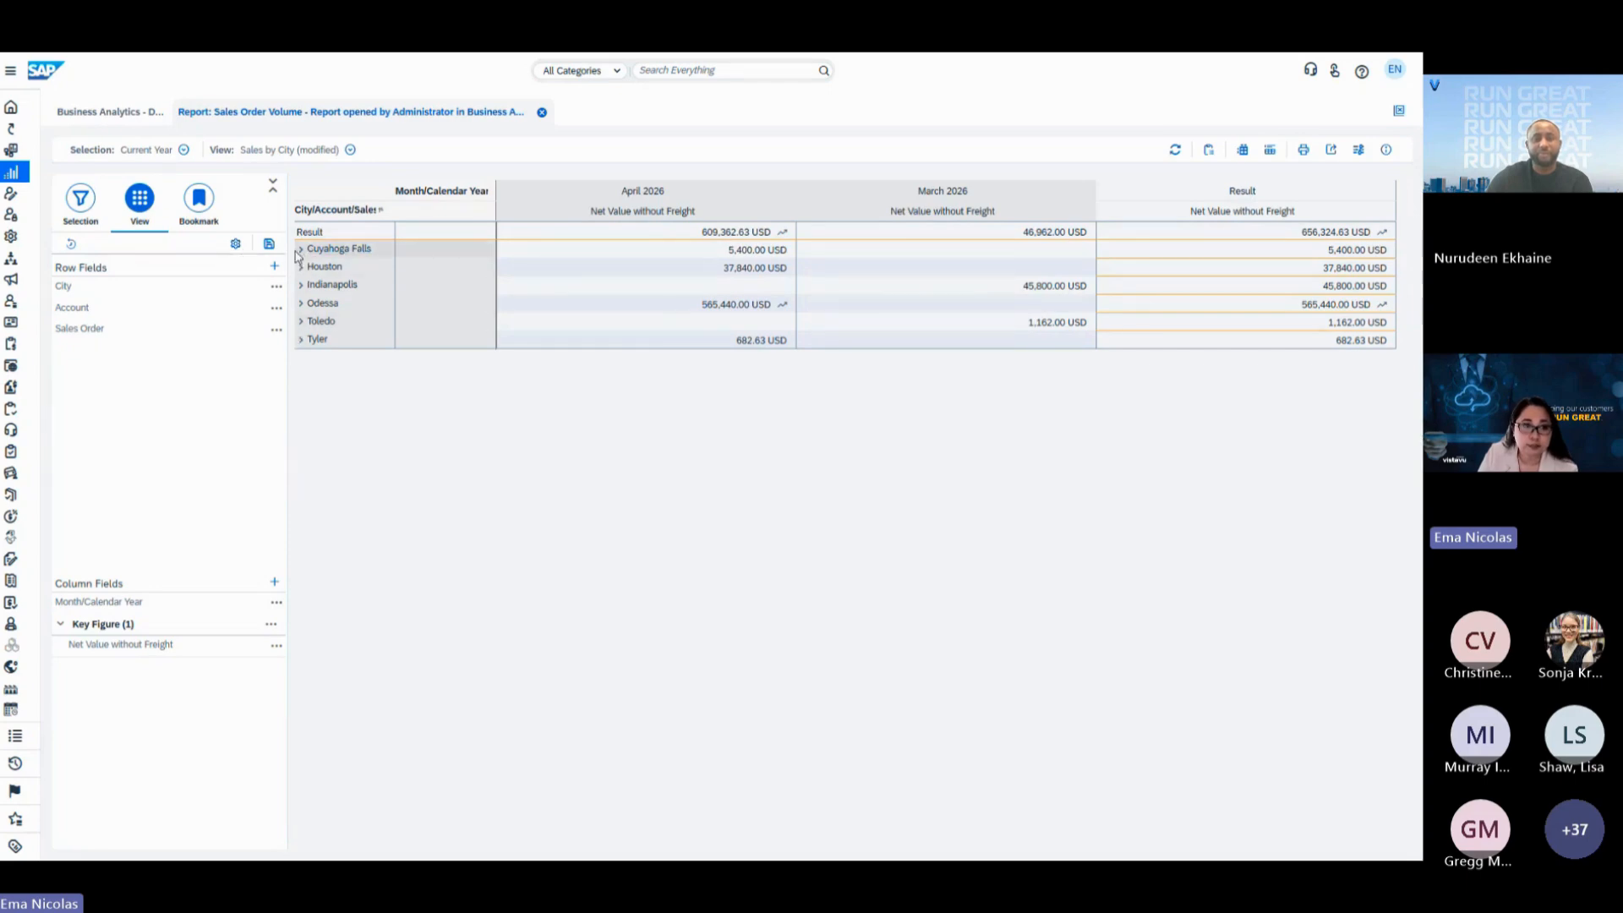
Review the view's table, chart and hierarchy settings, including how the hierarchy is arranged.
click(236, 246)
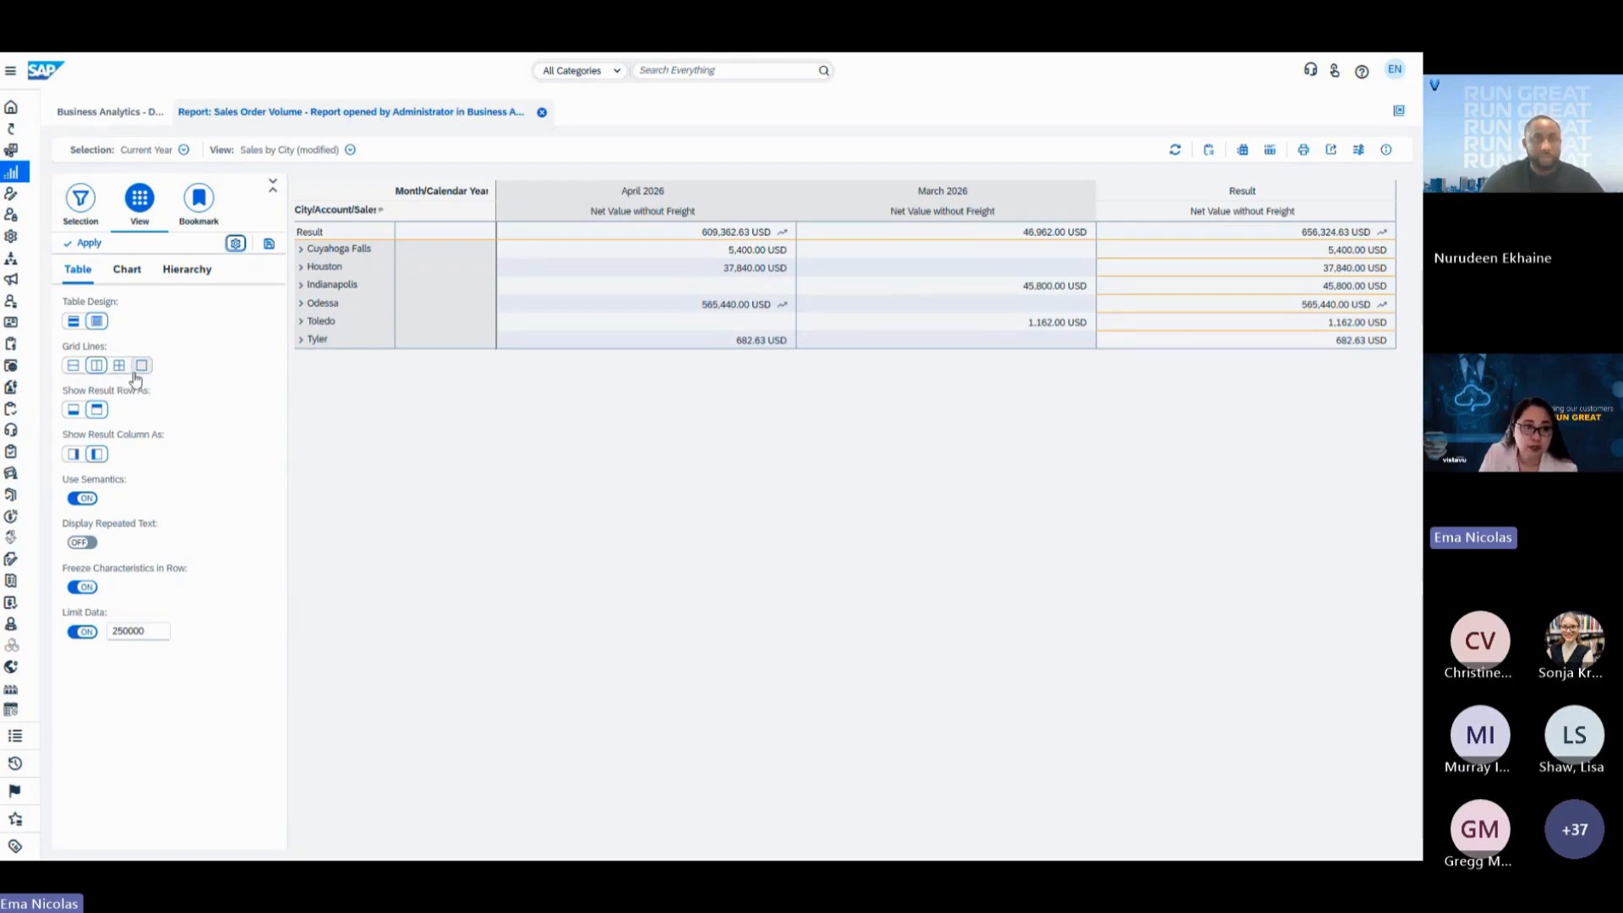
click(128, 270)
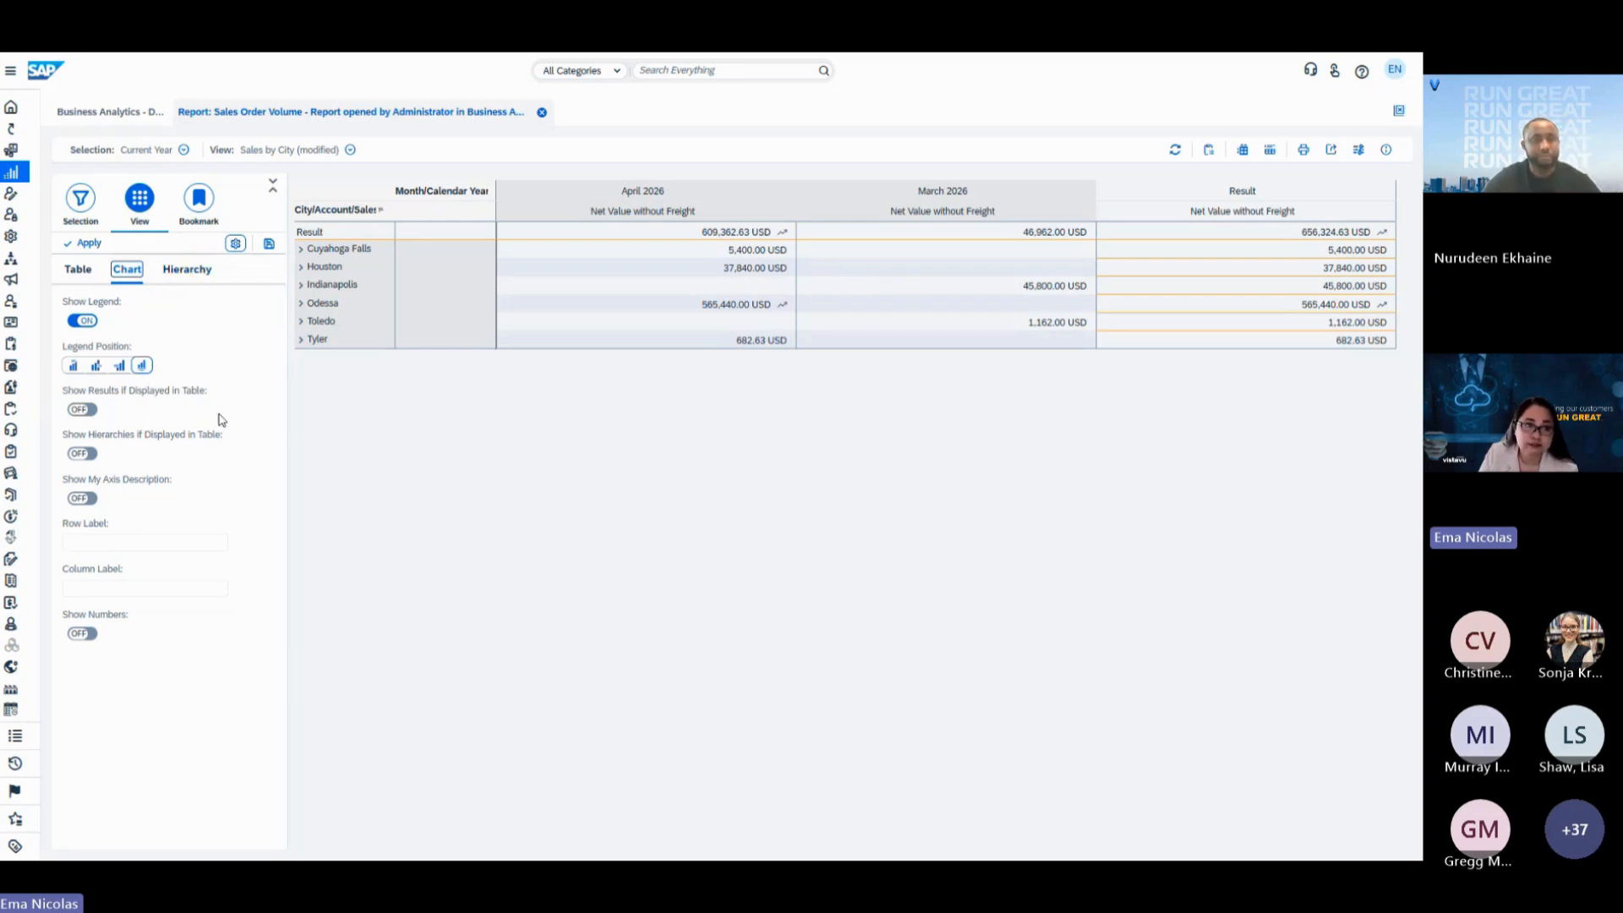
click(190, 270)
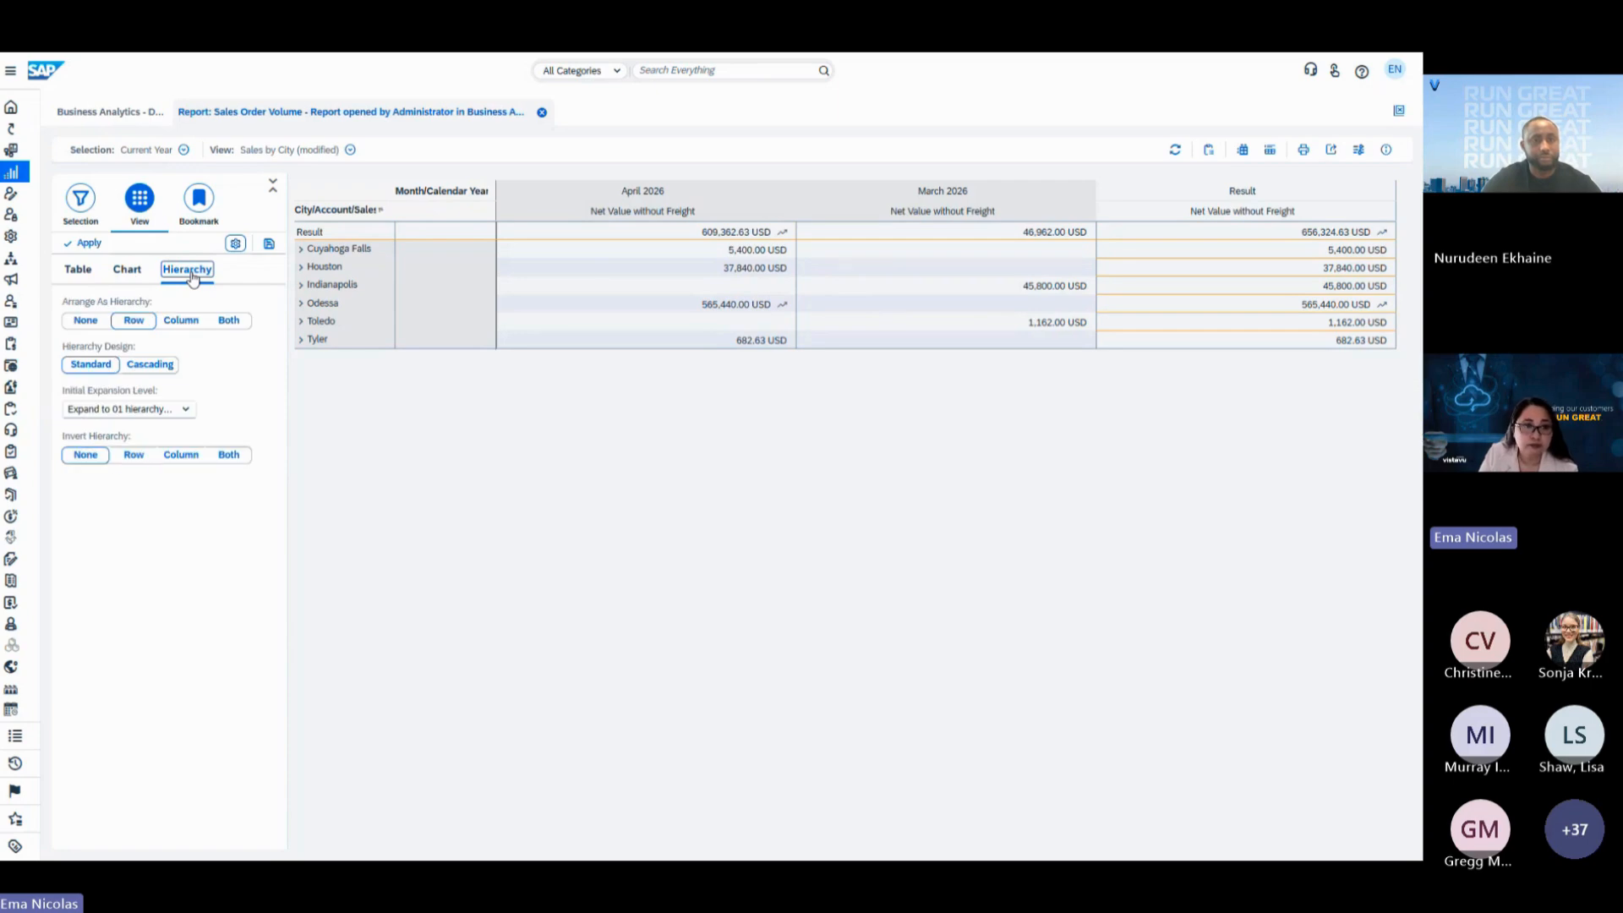
click(133, 326)
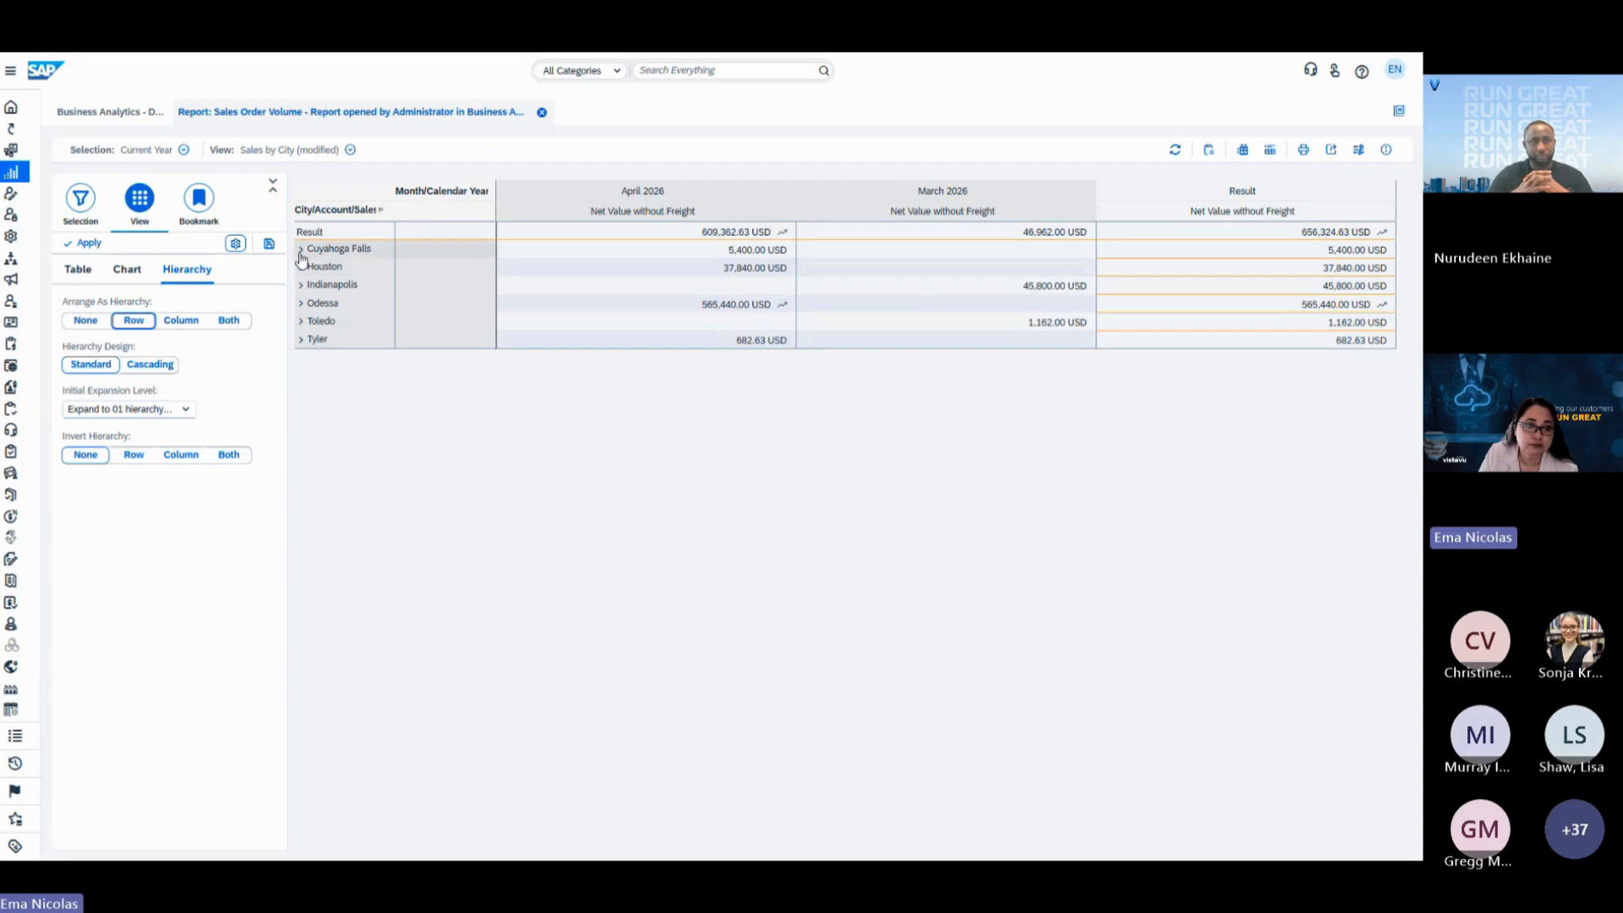
Set the initial hierarchy expansion level to Expand to 02 hierarchy node, apply it and expand the ABC Cargo Worldwide account.
click(187, 410)
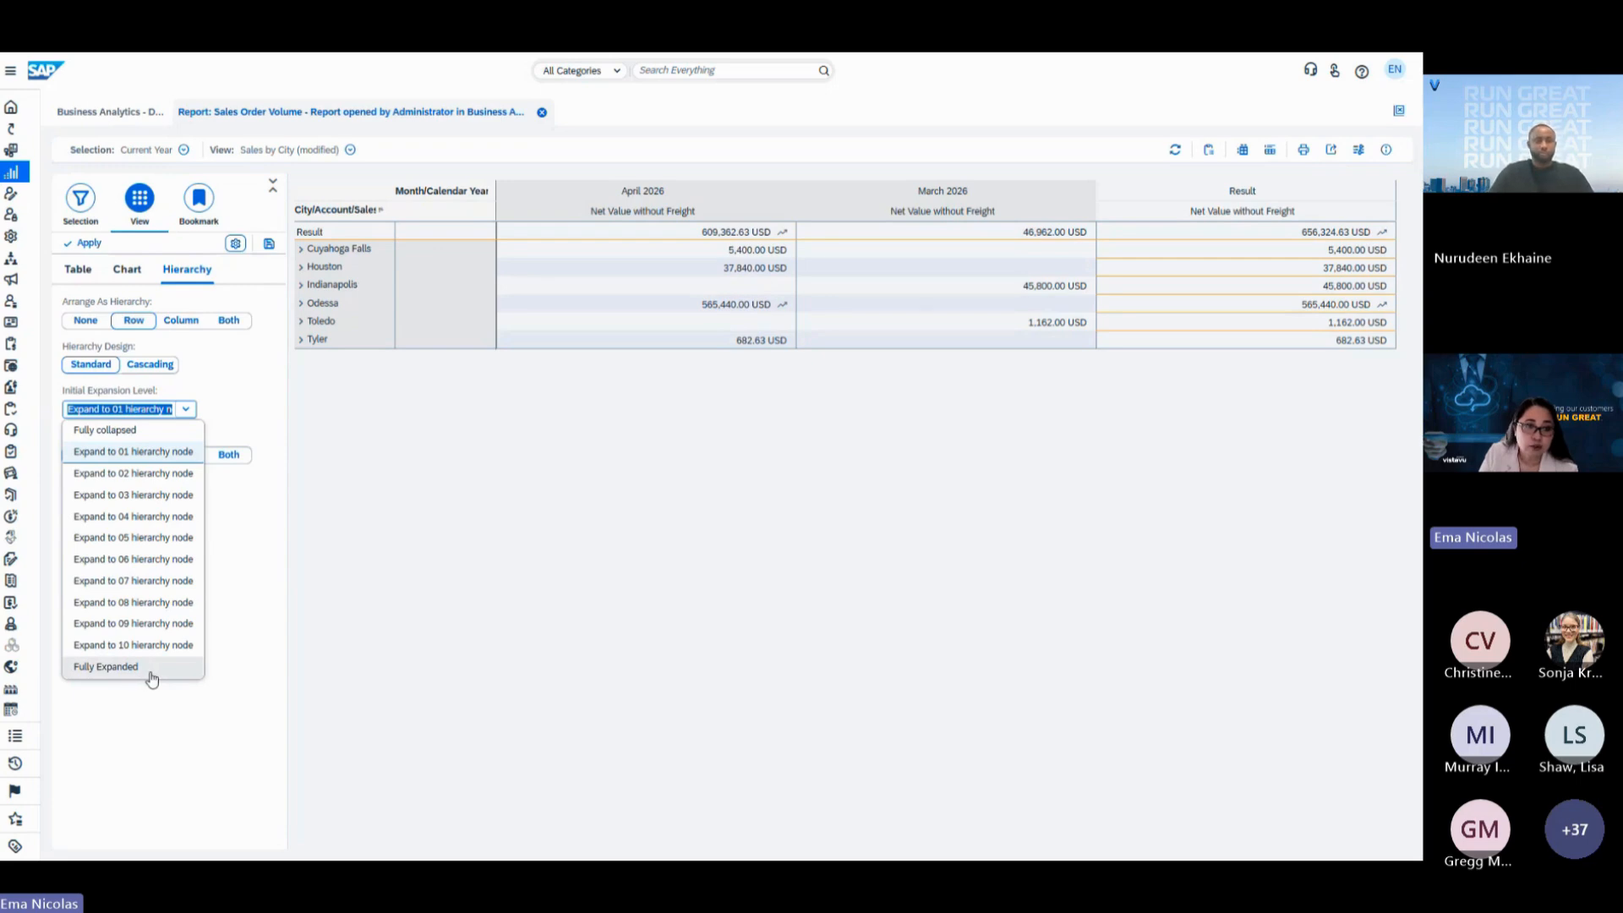
click(131, 474)
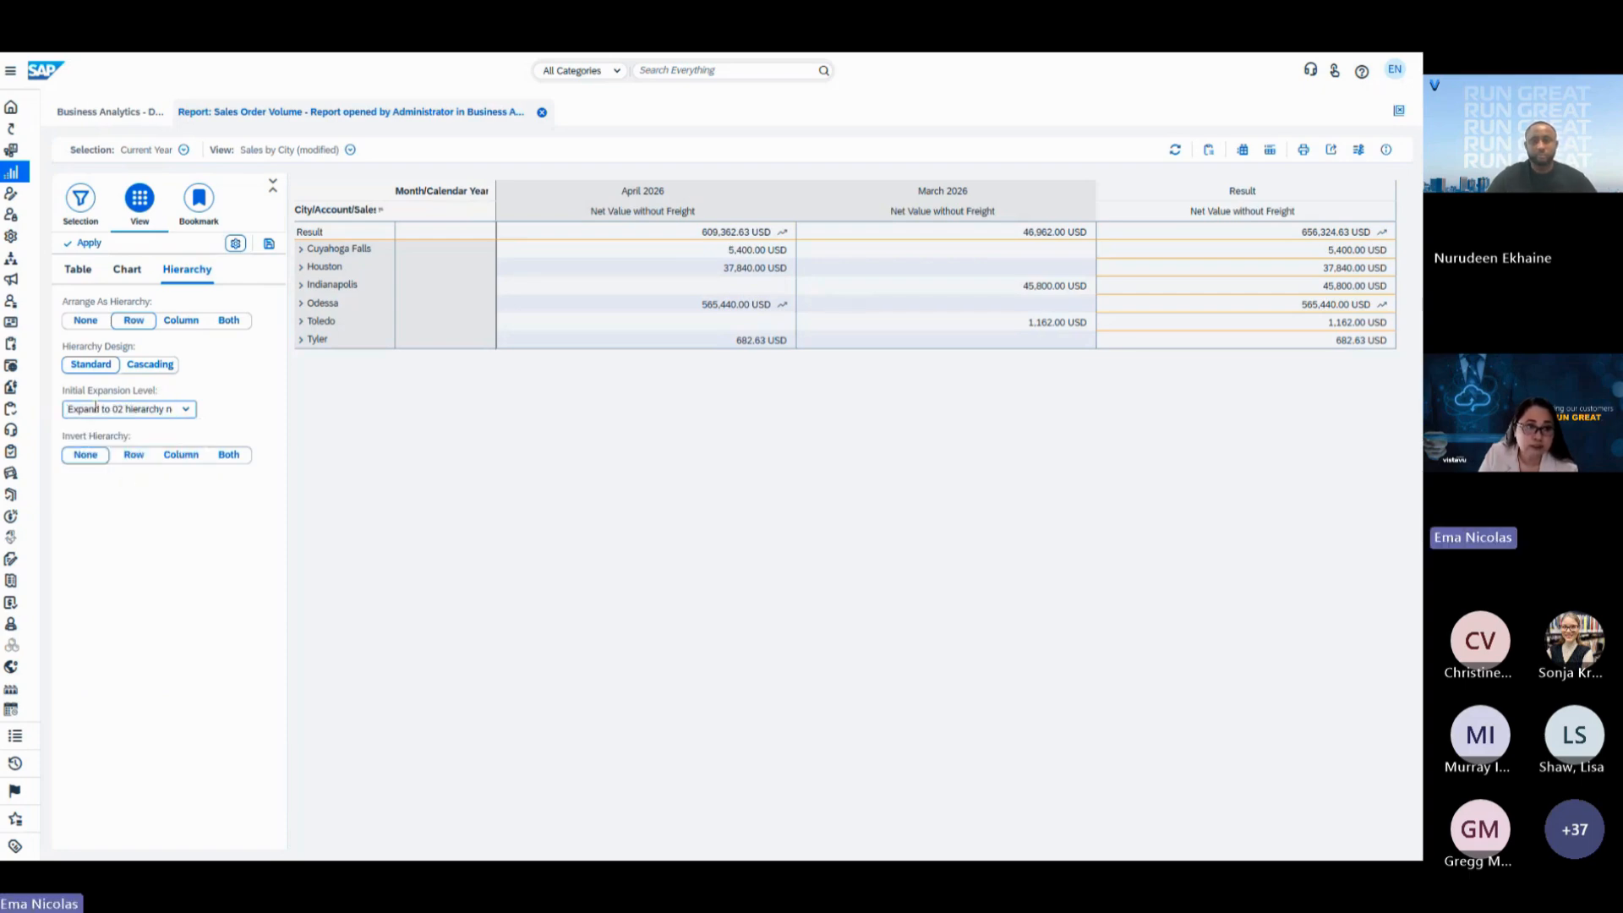
click(87, 244)
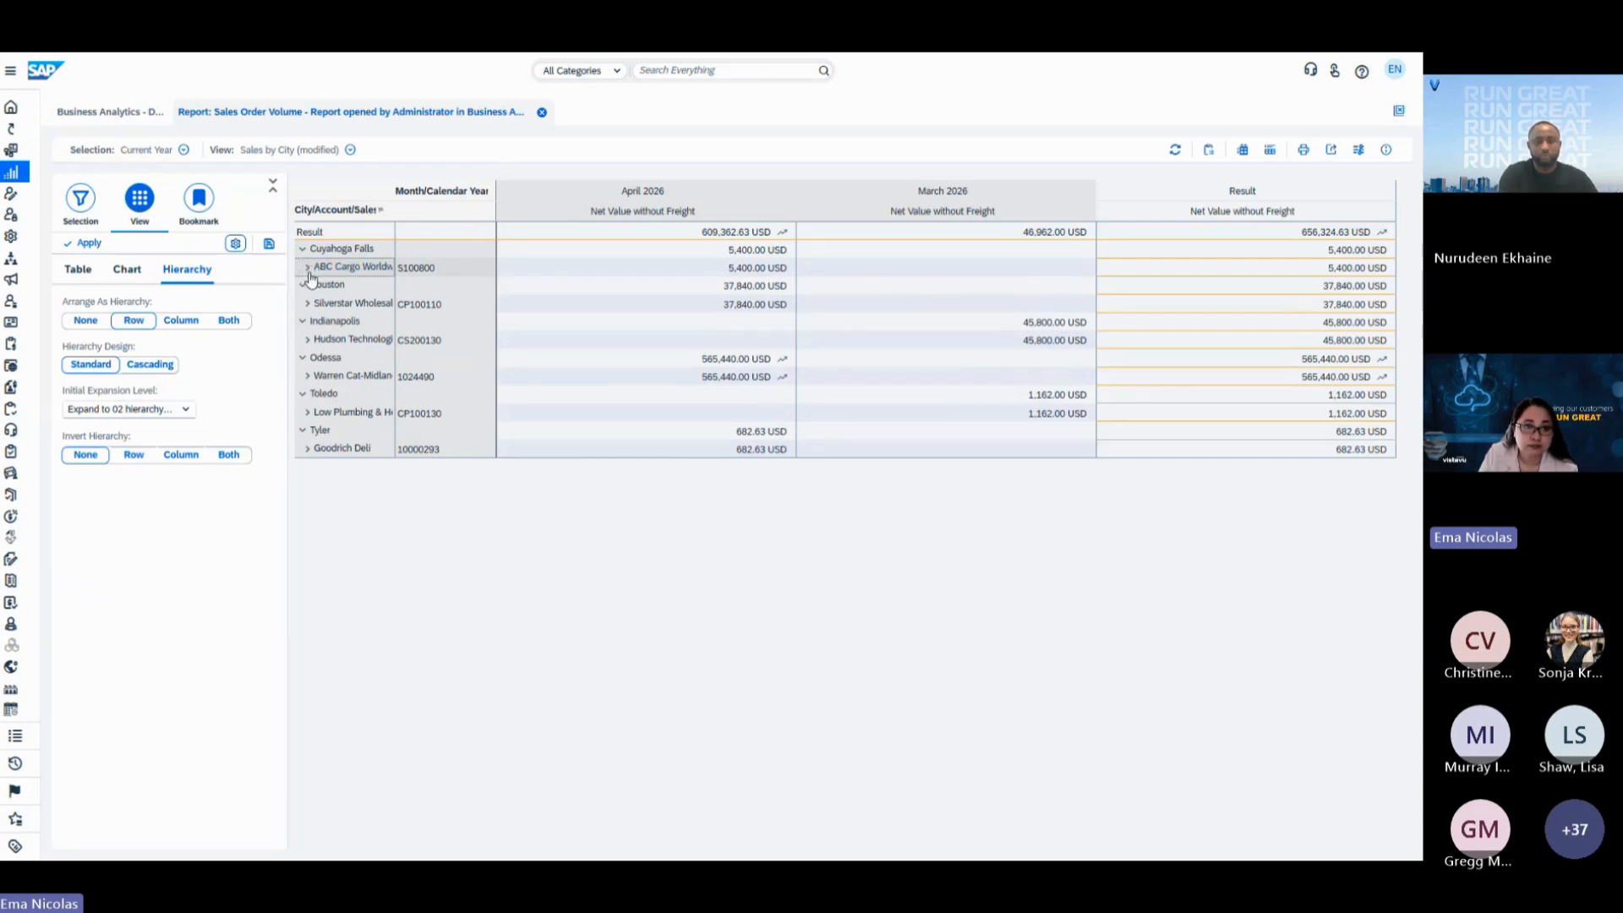
click(307, 268)
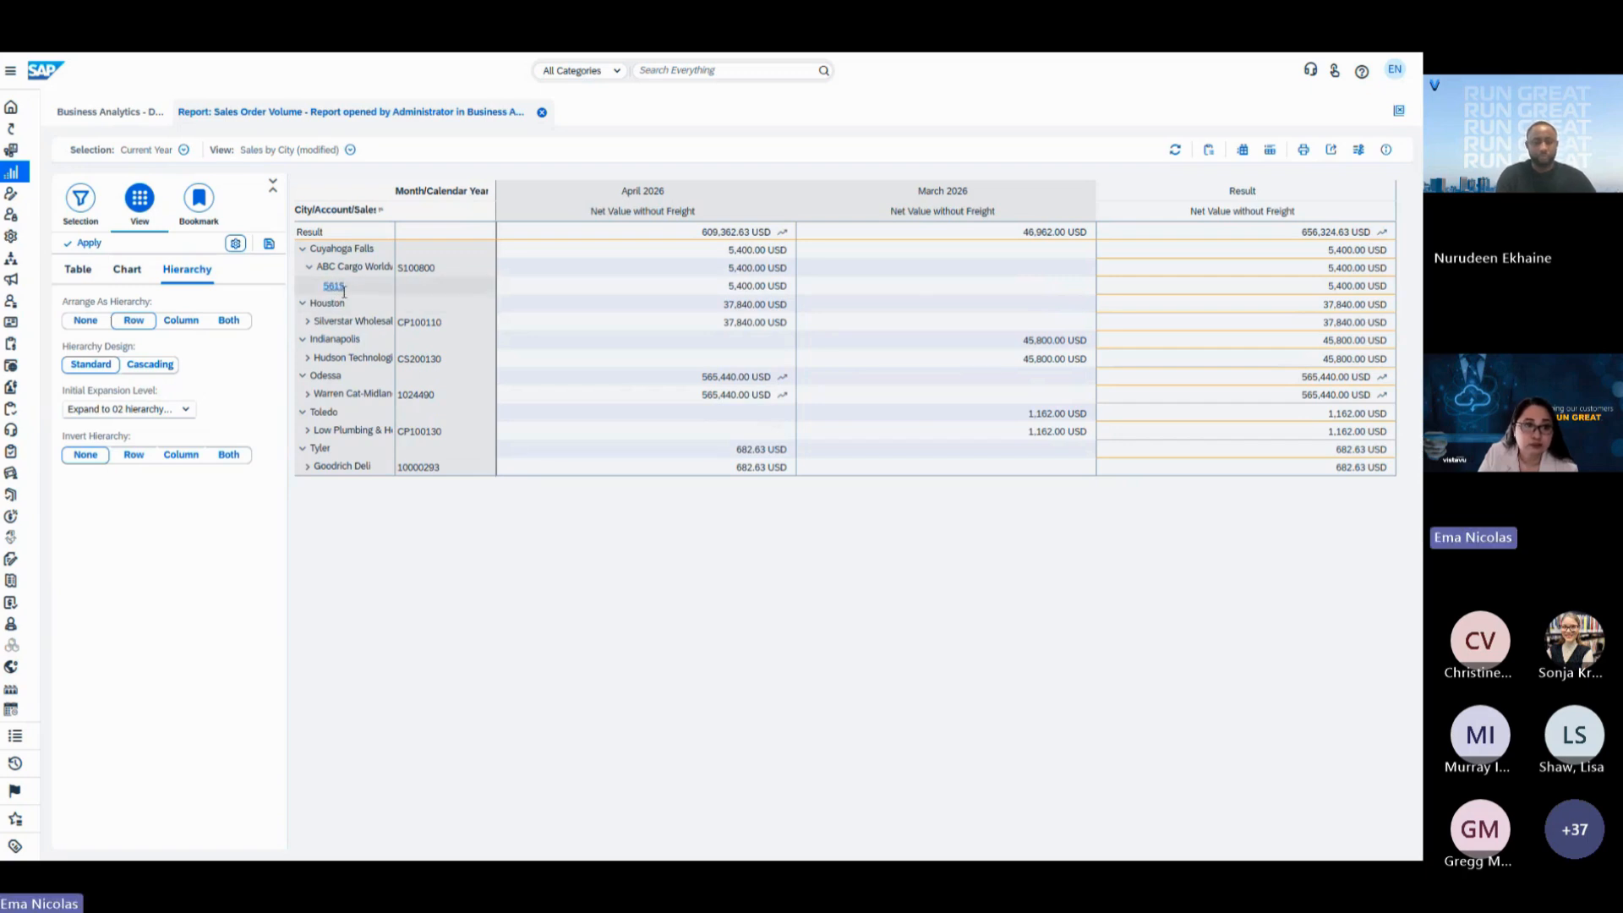
Set the initial hierarchy expansion level to Fully Expanded and apply it to the report.
click(185, 410)
click(124, 666)
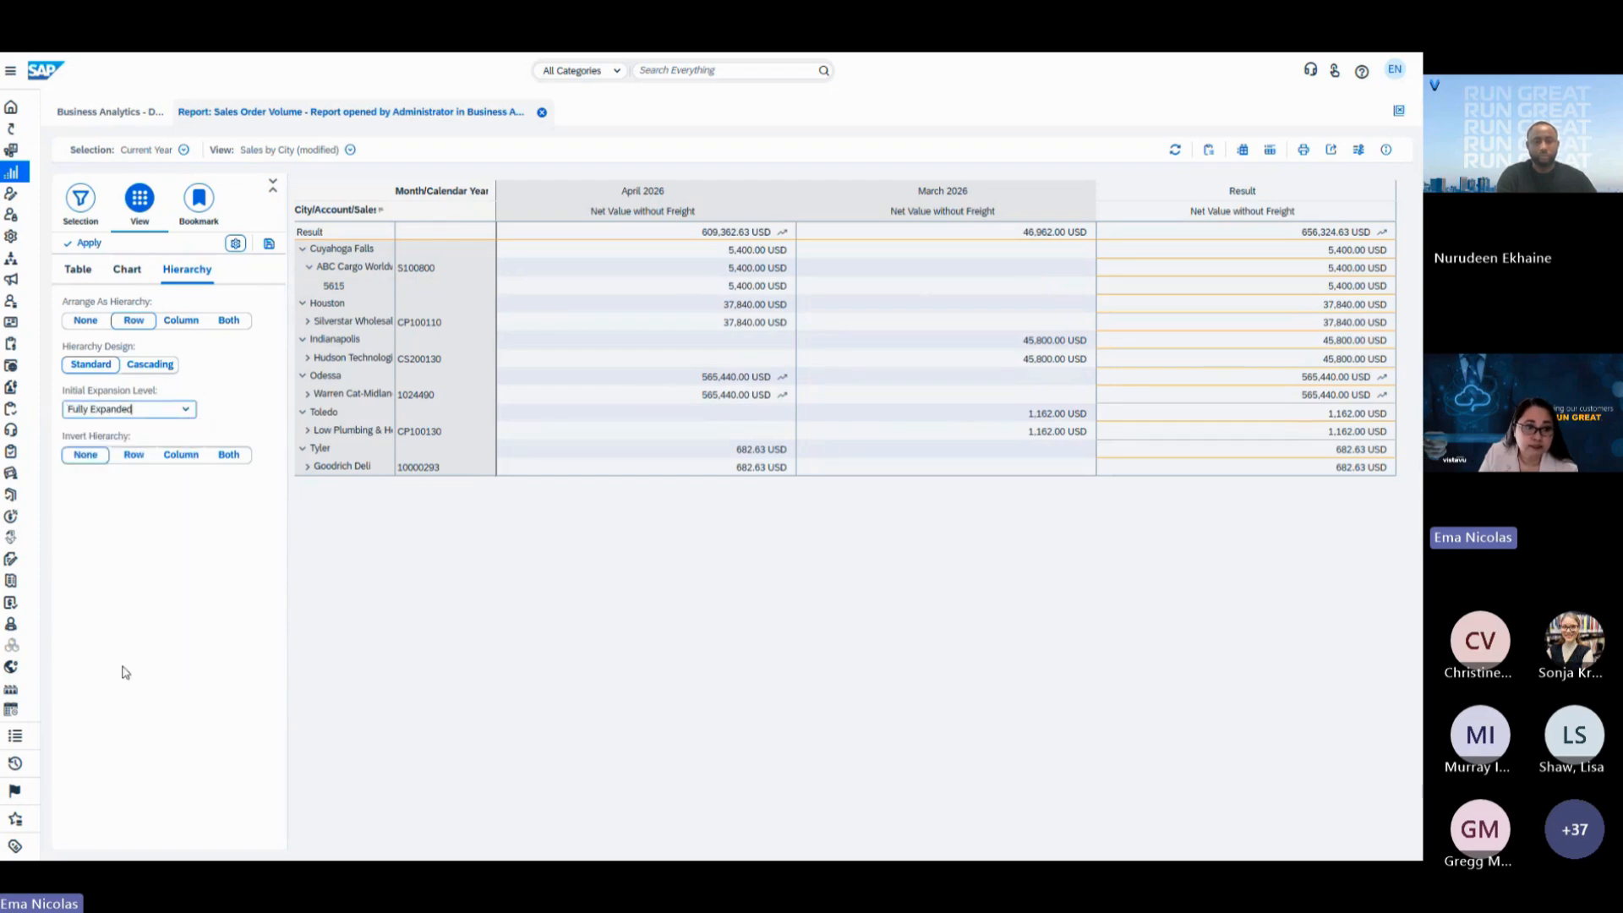
click(87, 243)
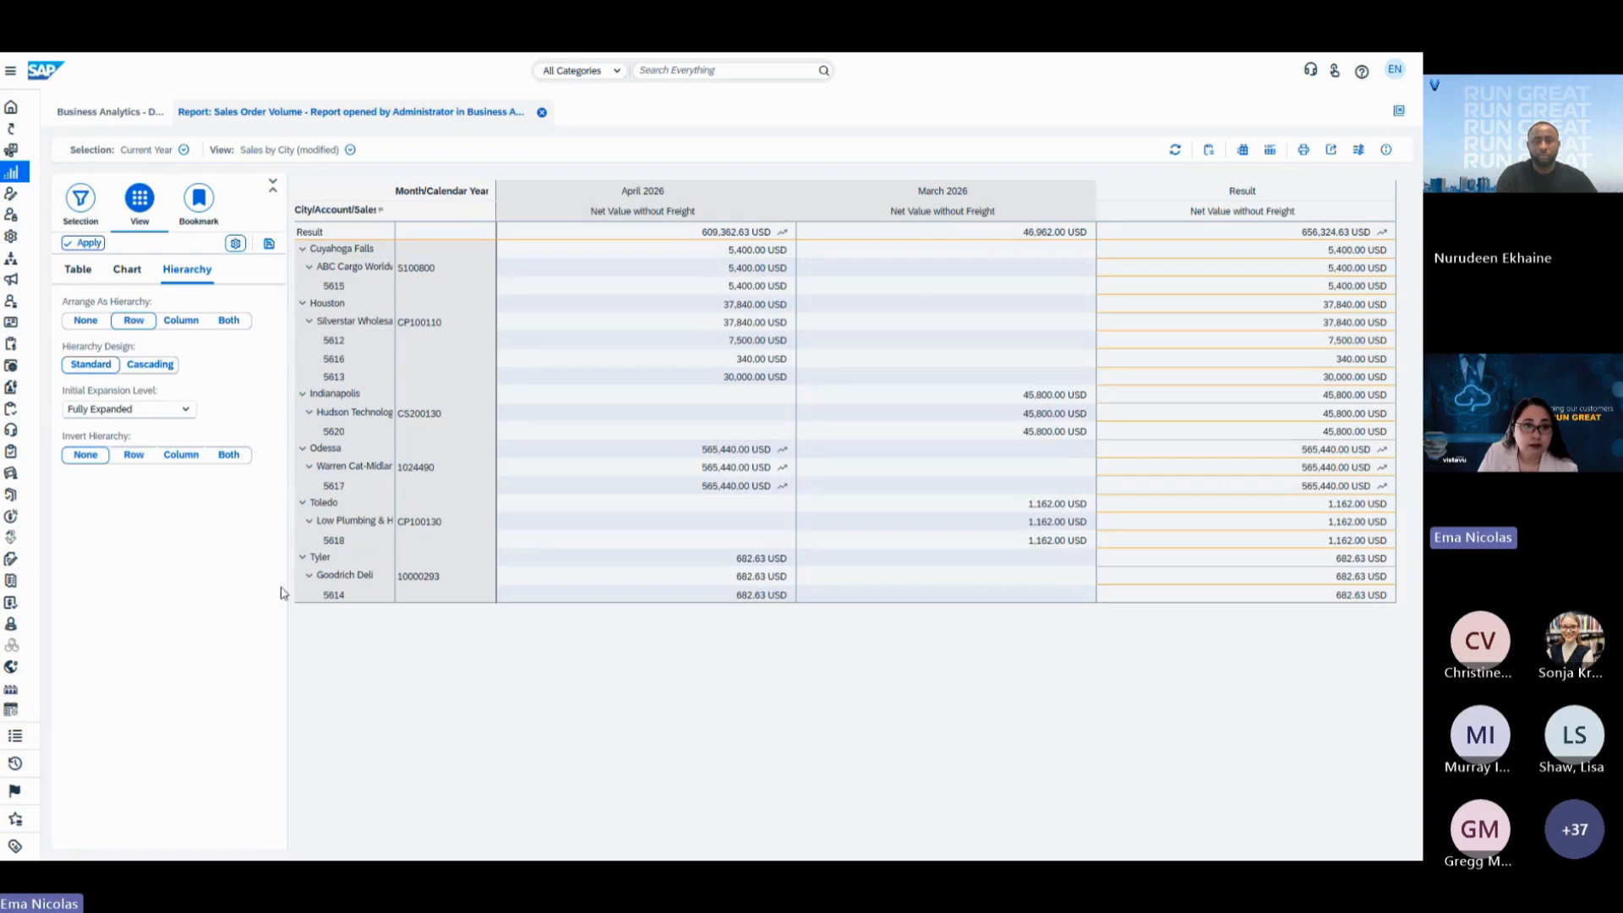
Leave the view settings and save the changes to the existing Sales by City view.
click(236, 246)
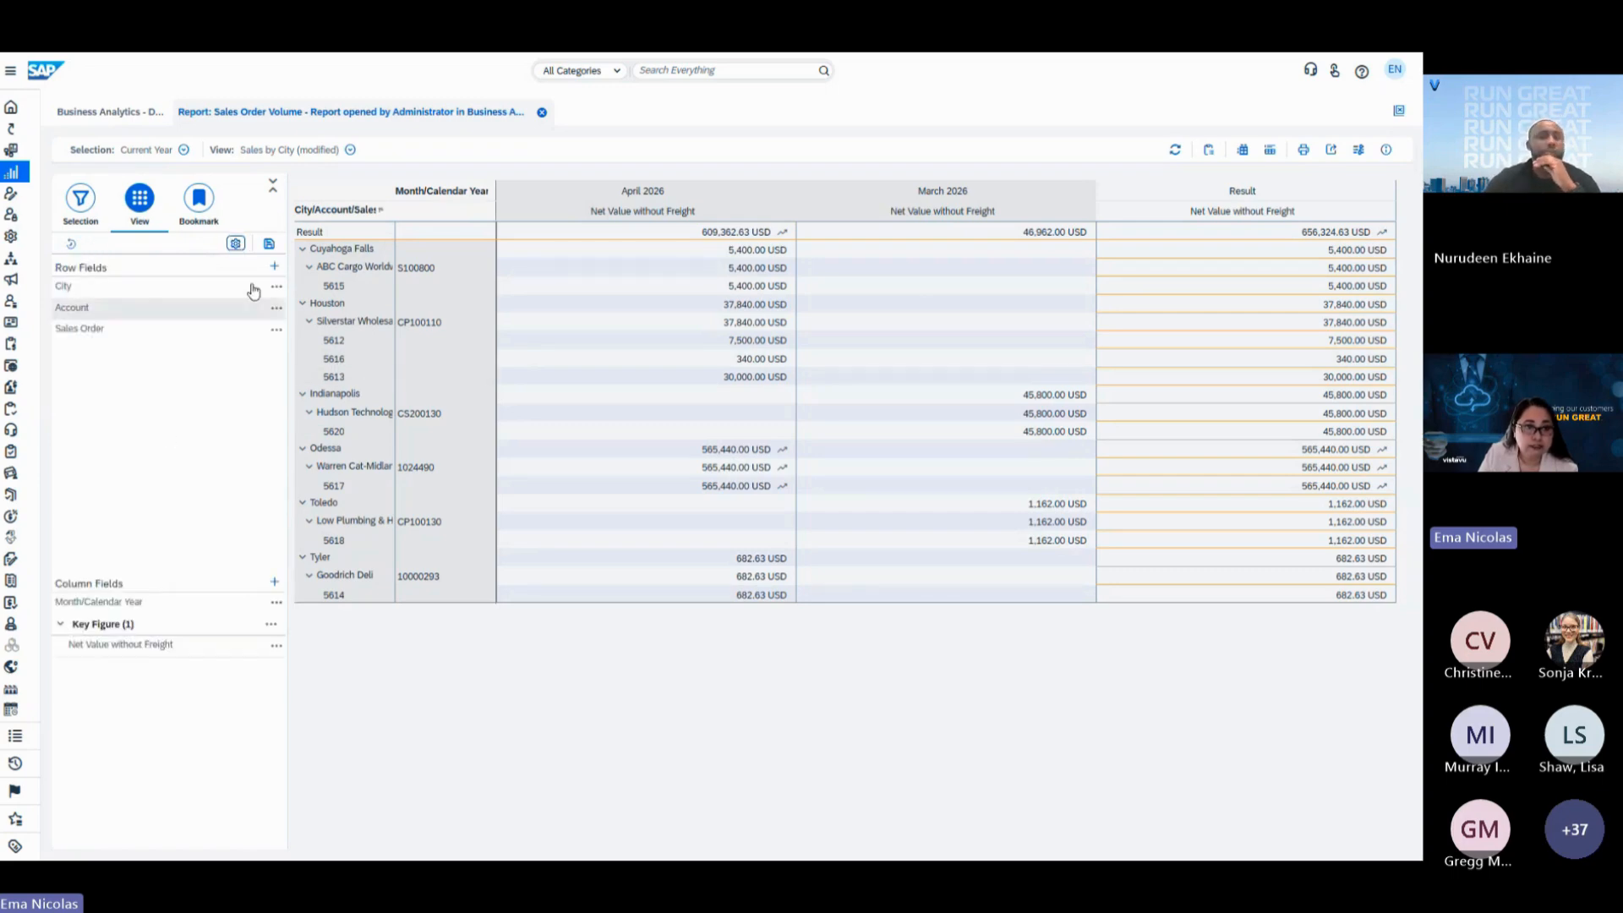
click(269, 244)
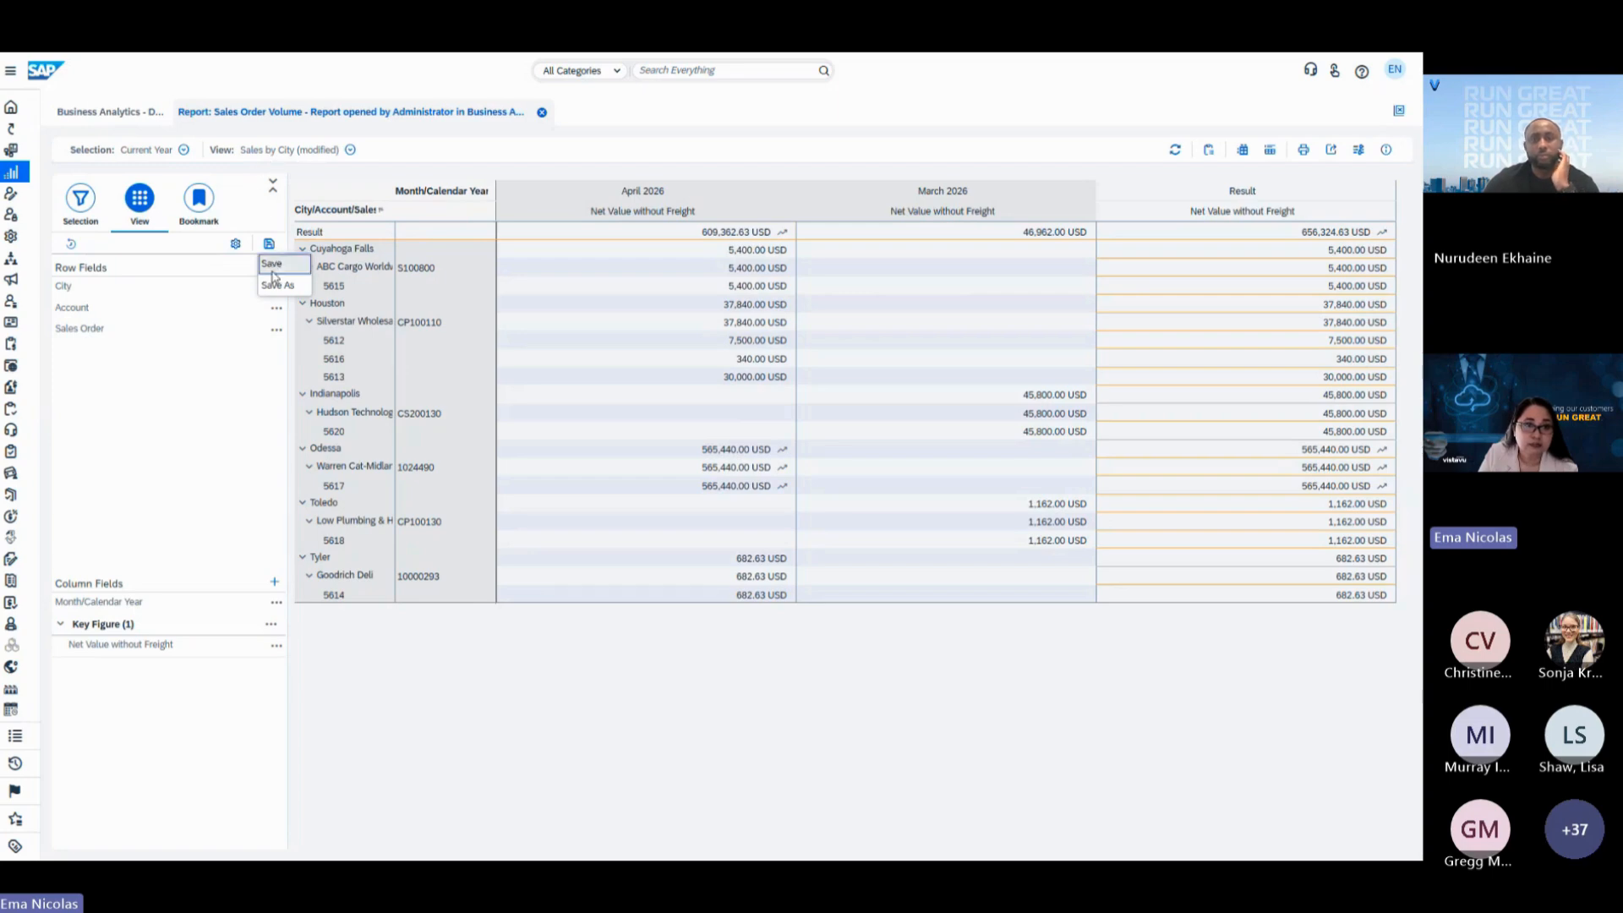
click(271, 269)
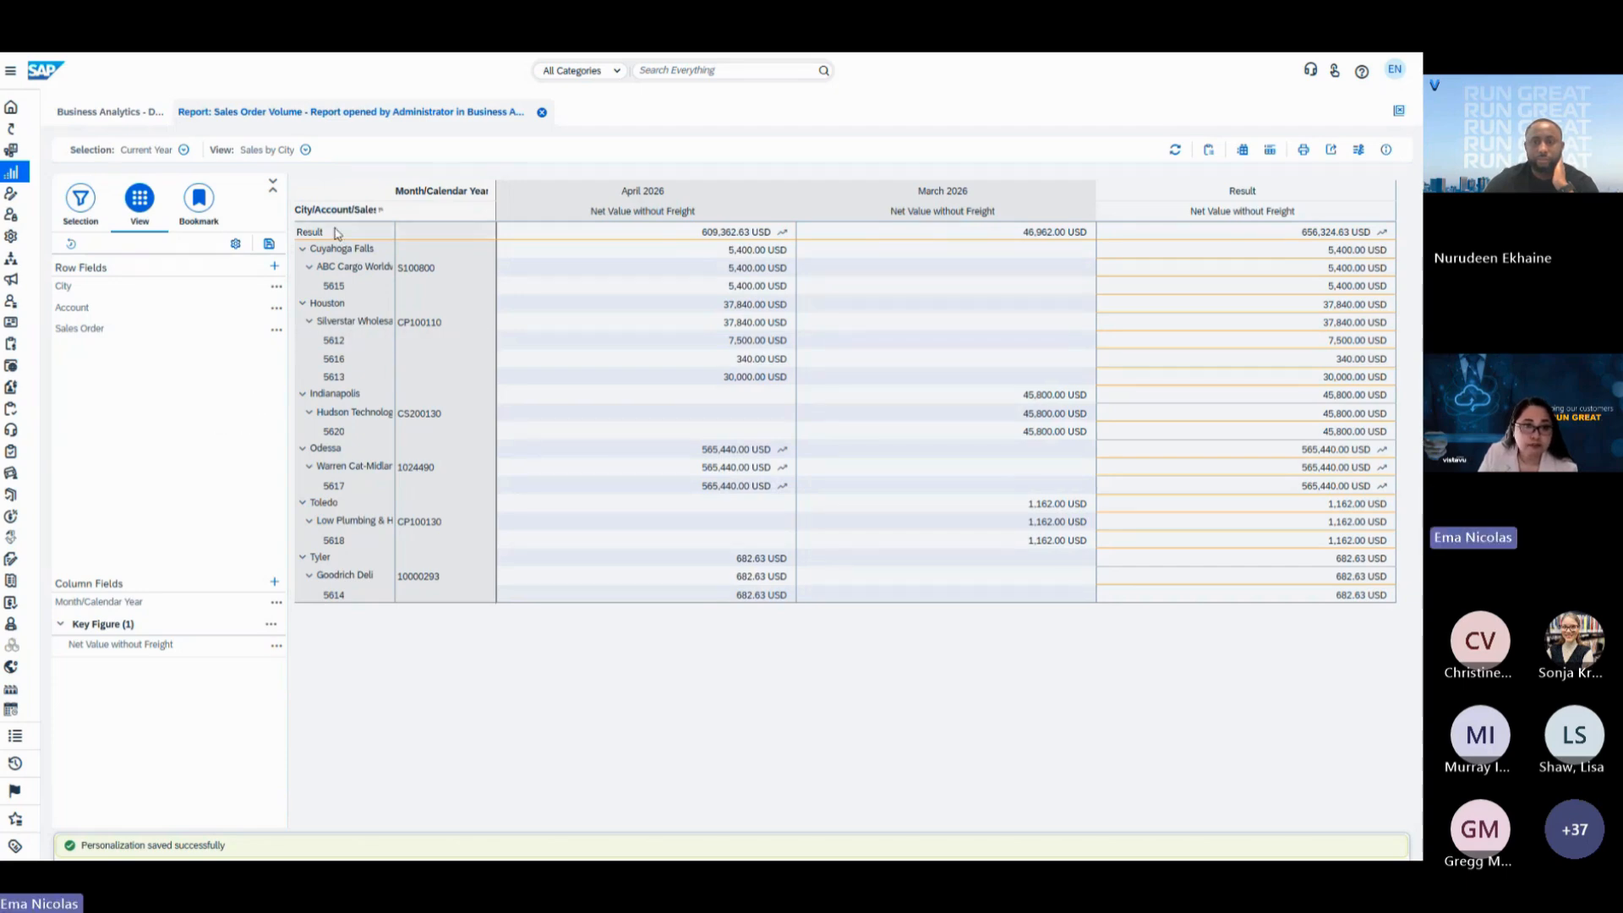
Look through the report's bookmarks by opening Last Year's Sales (Chart) and Customers with Sales in Last 6 Months.
click(200, 200)
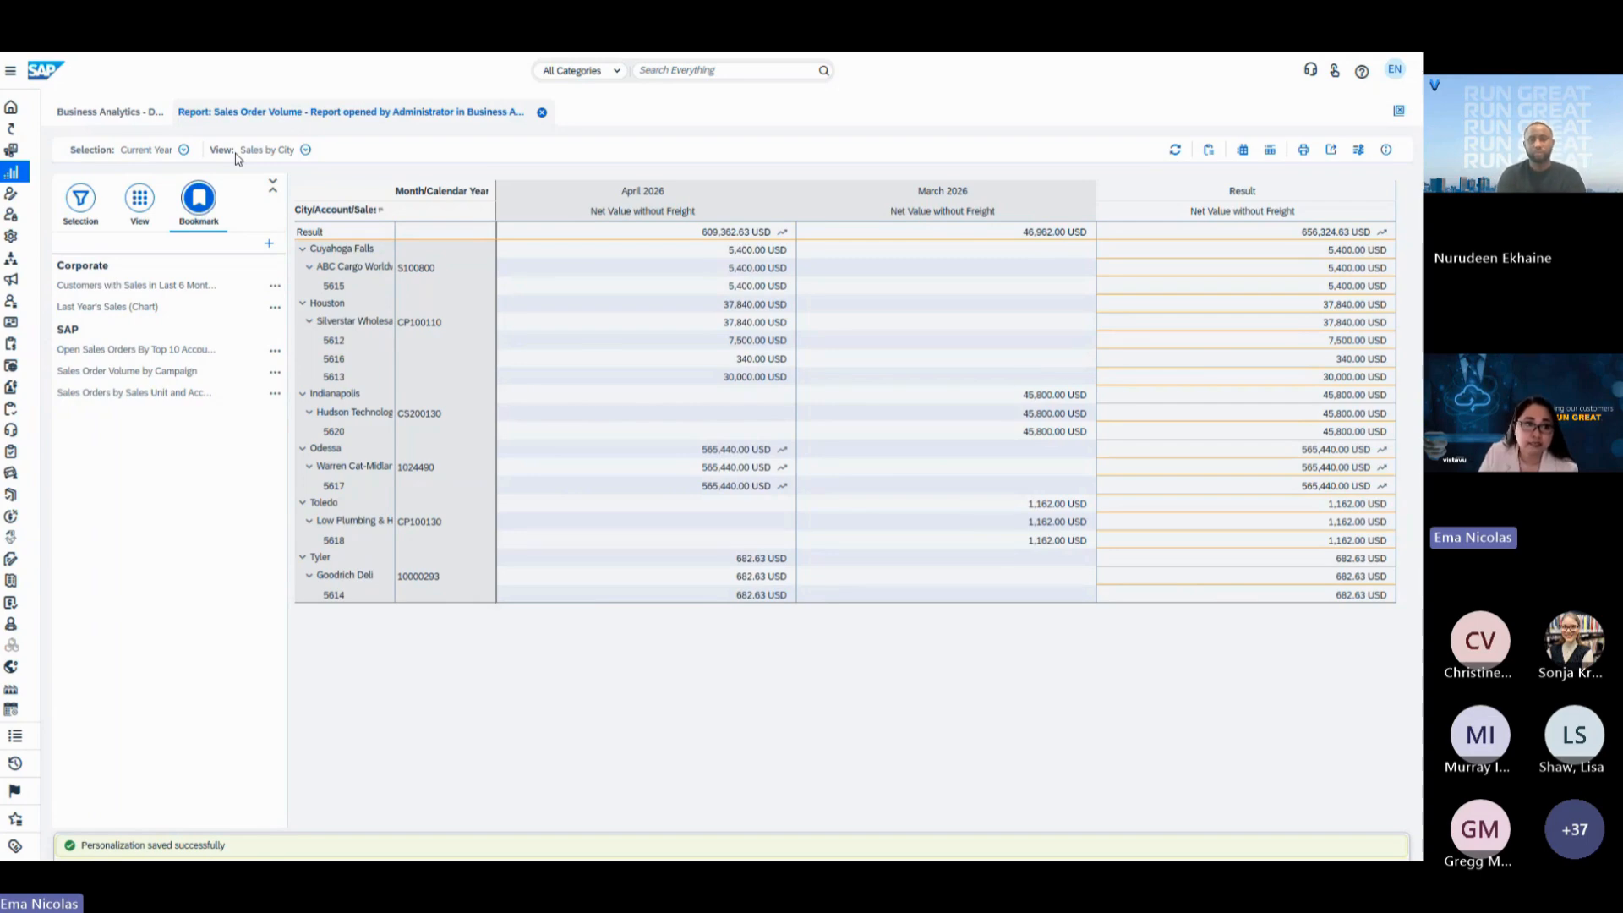
click(175, 316)
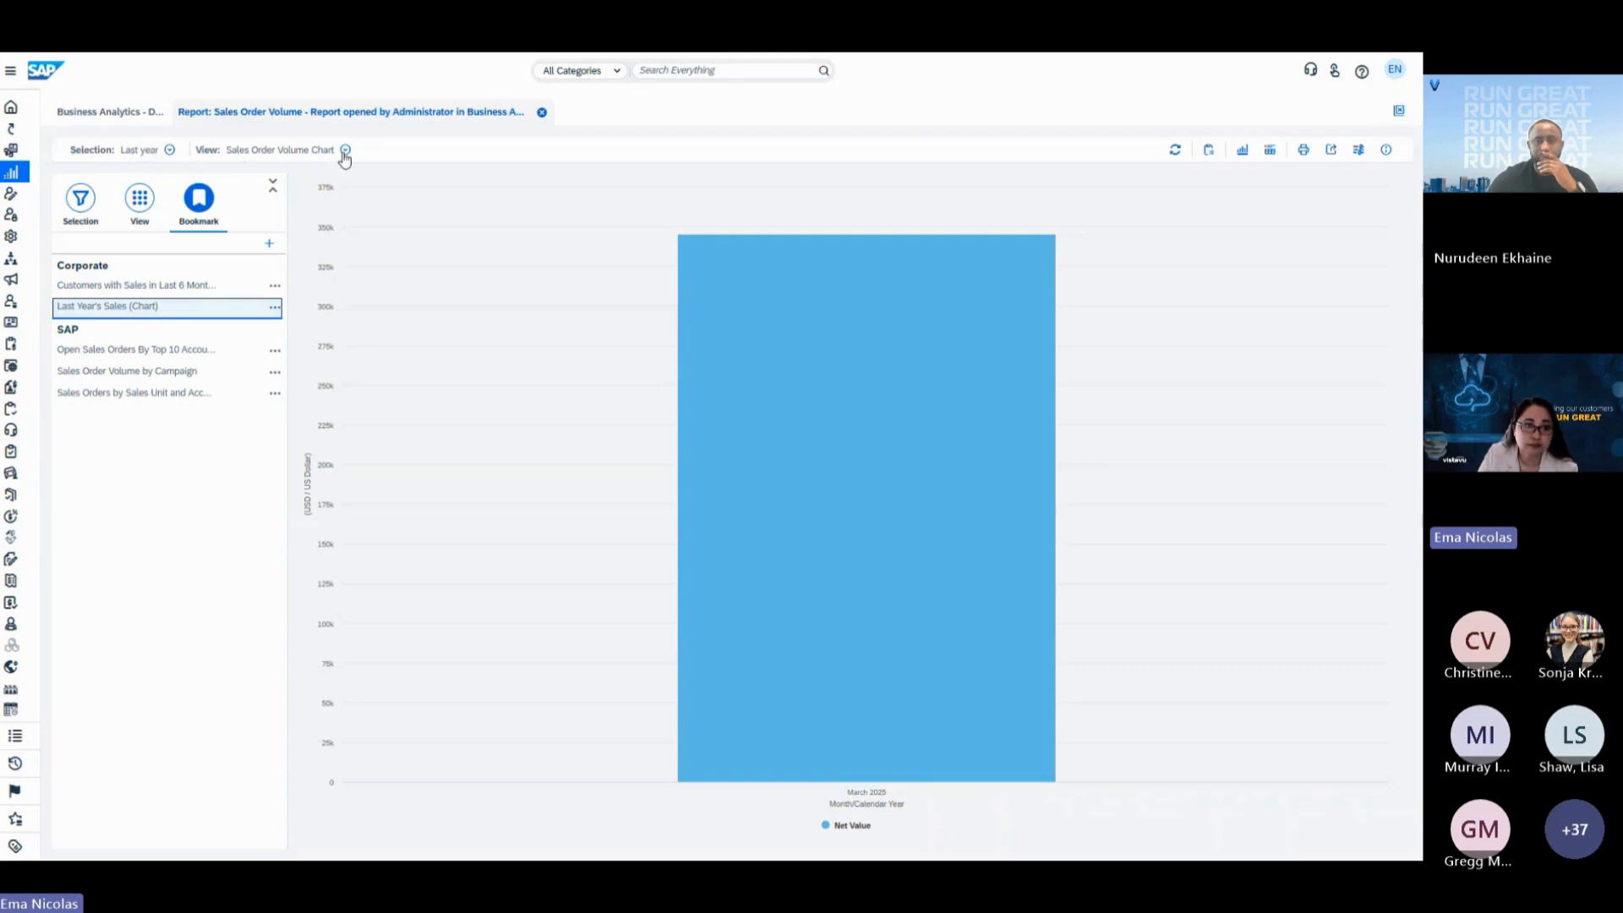
click(197, 289)
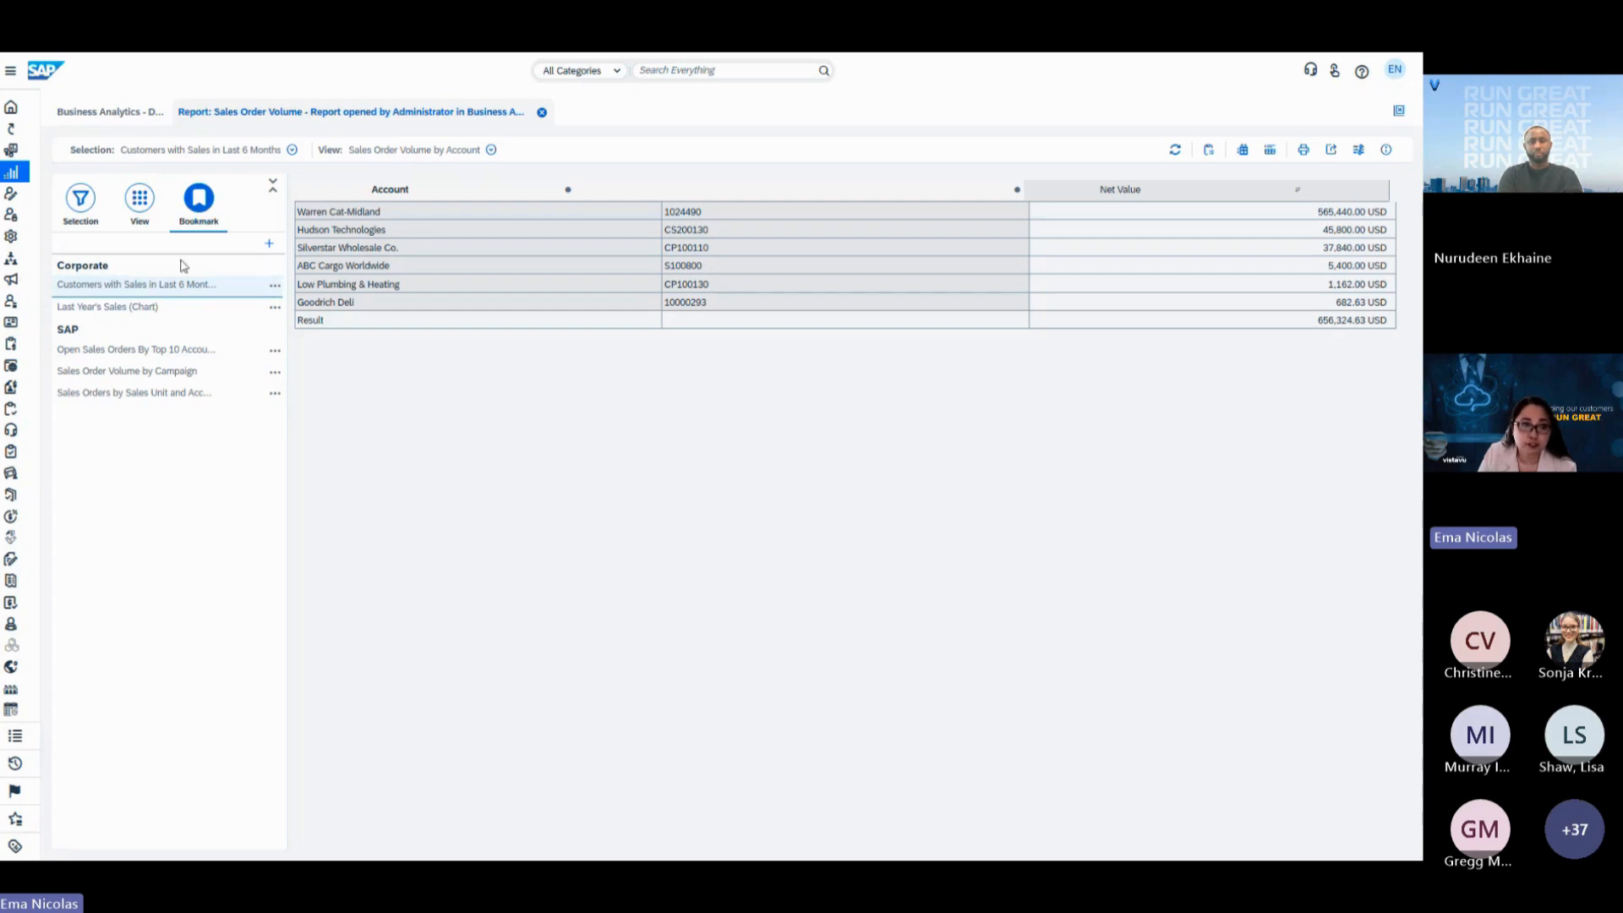
Start a new bookmark for the report and name it Sales by City.
click(270, 246)
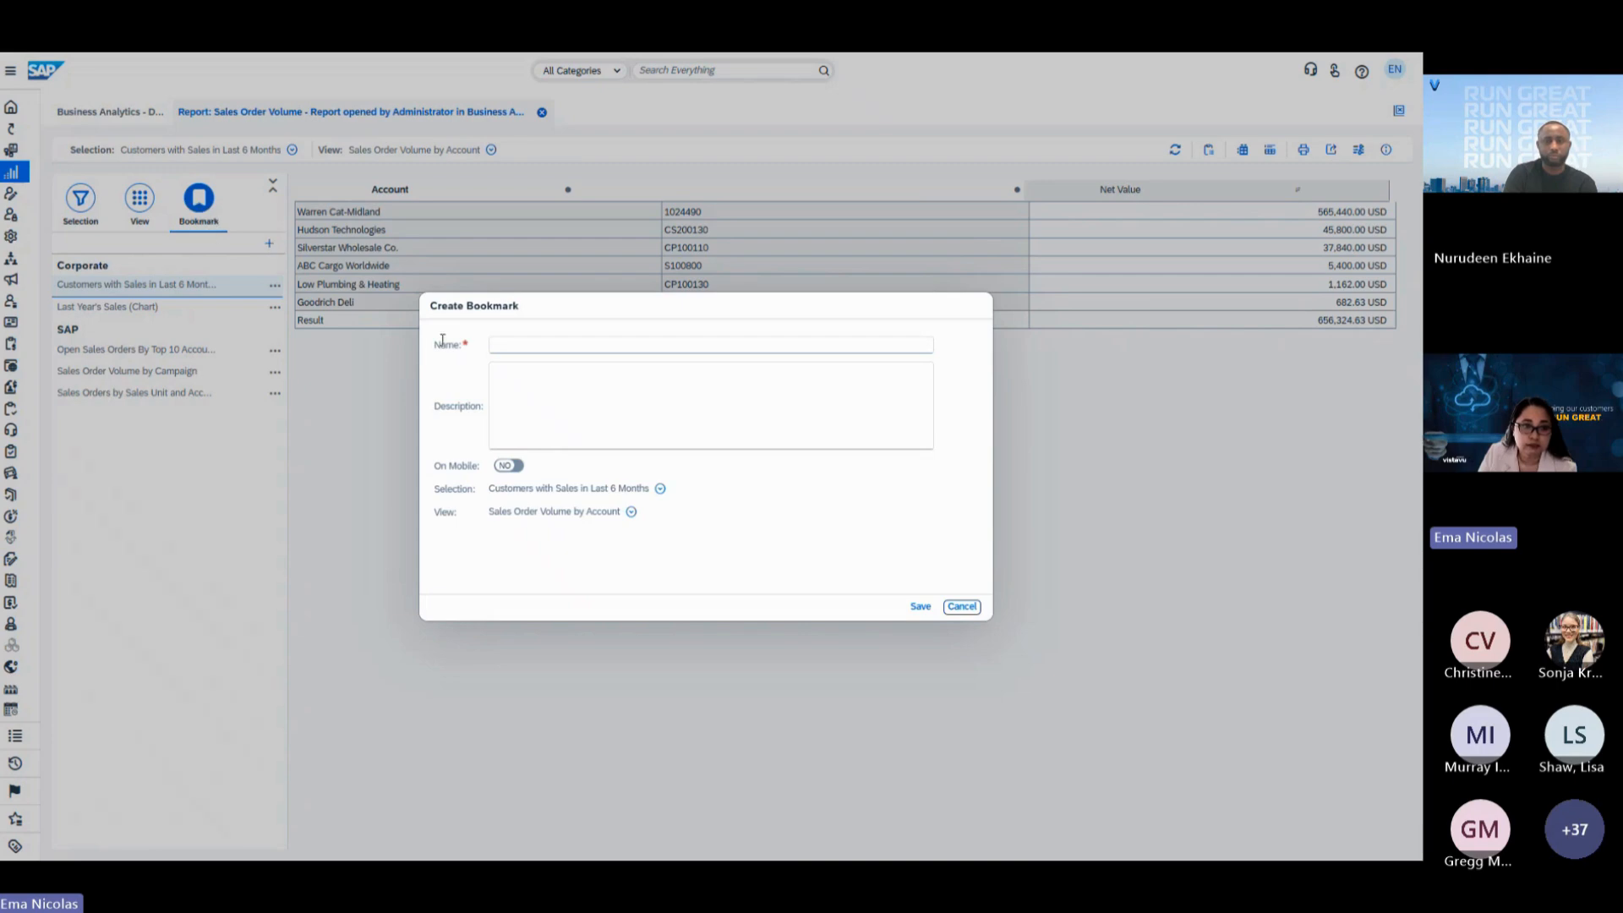
click(510, 346)
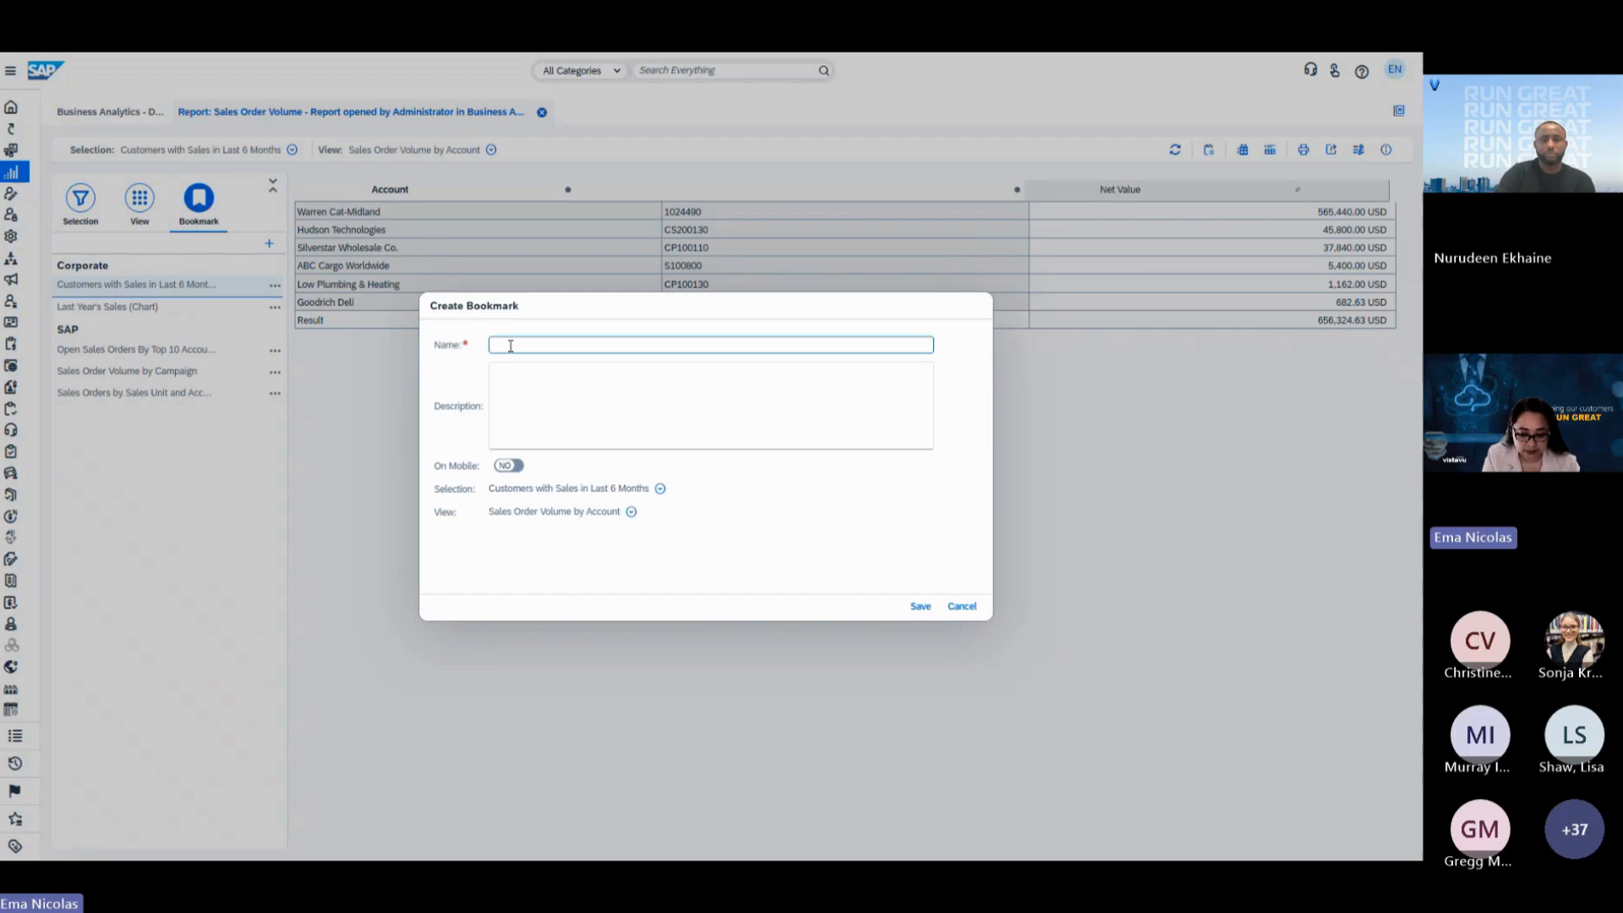
text(Sales )
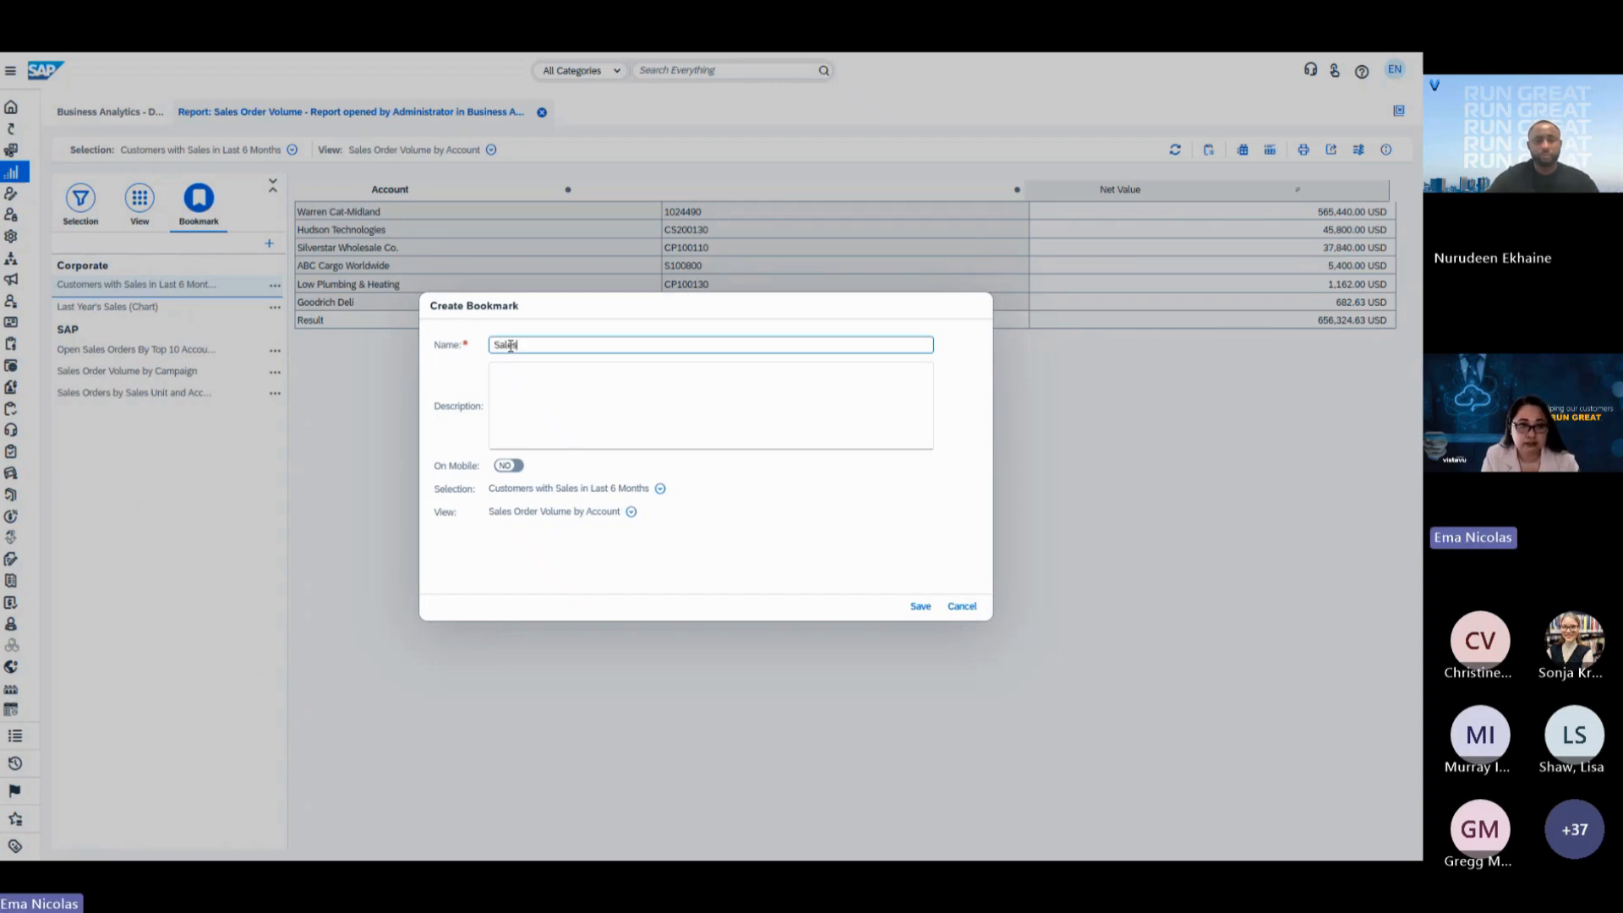
text(by City)
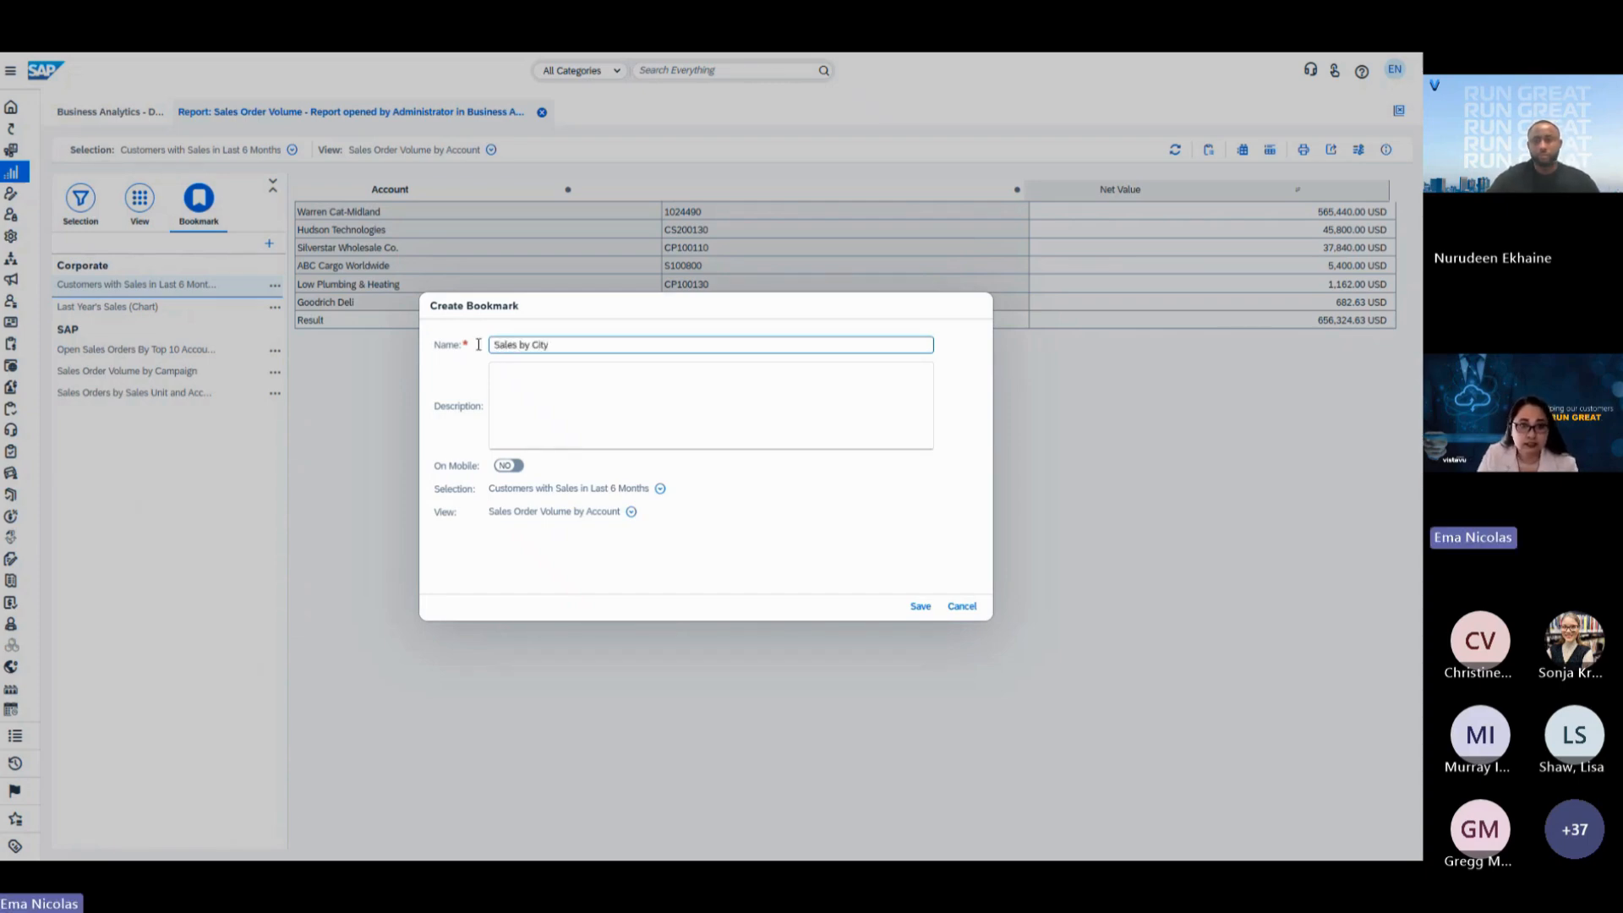
key(Tab)
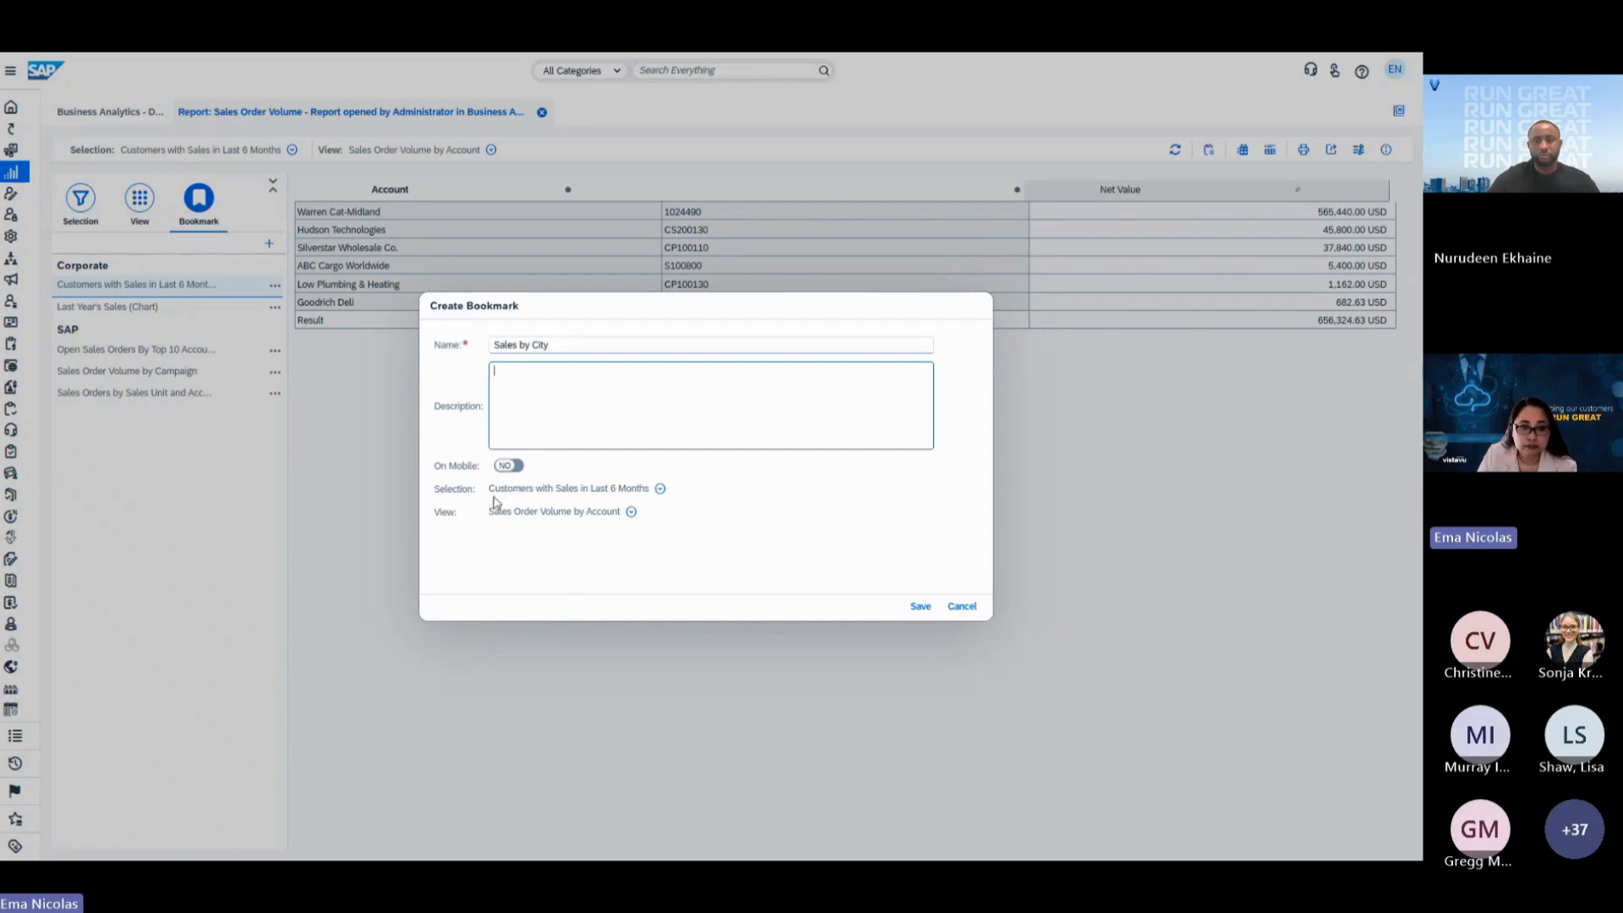
Assign the Current Year selection and the Sales by City view to the new bookmark and save it.
drag(462, 493, 576, 490)
click(660, 488)
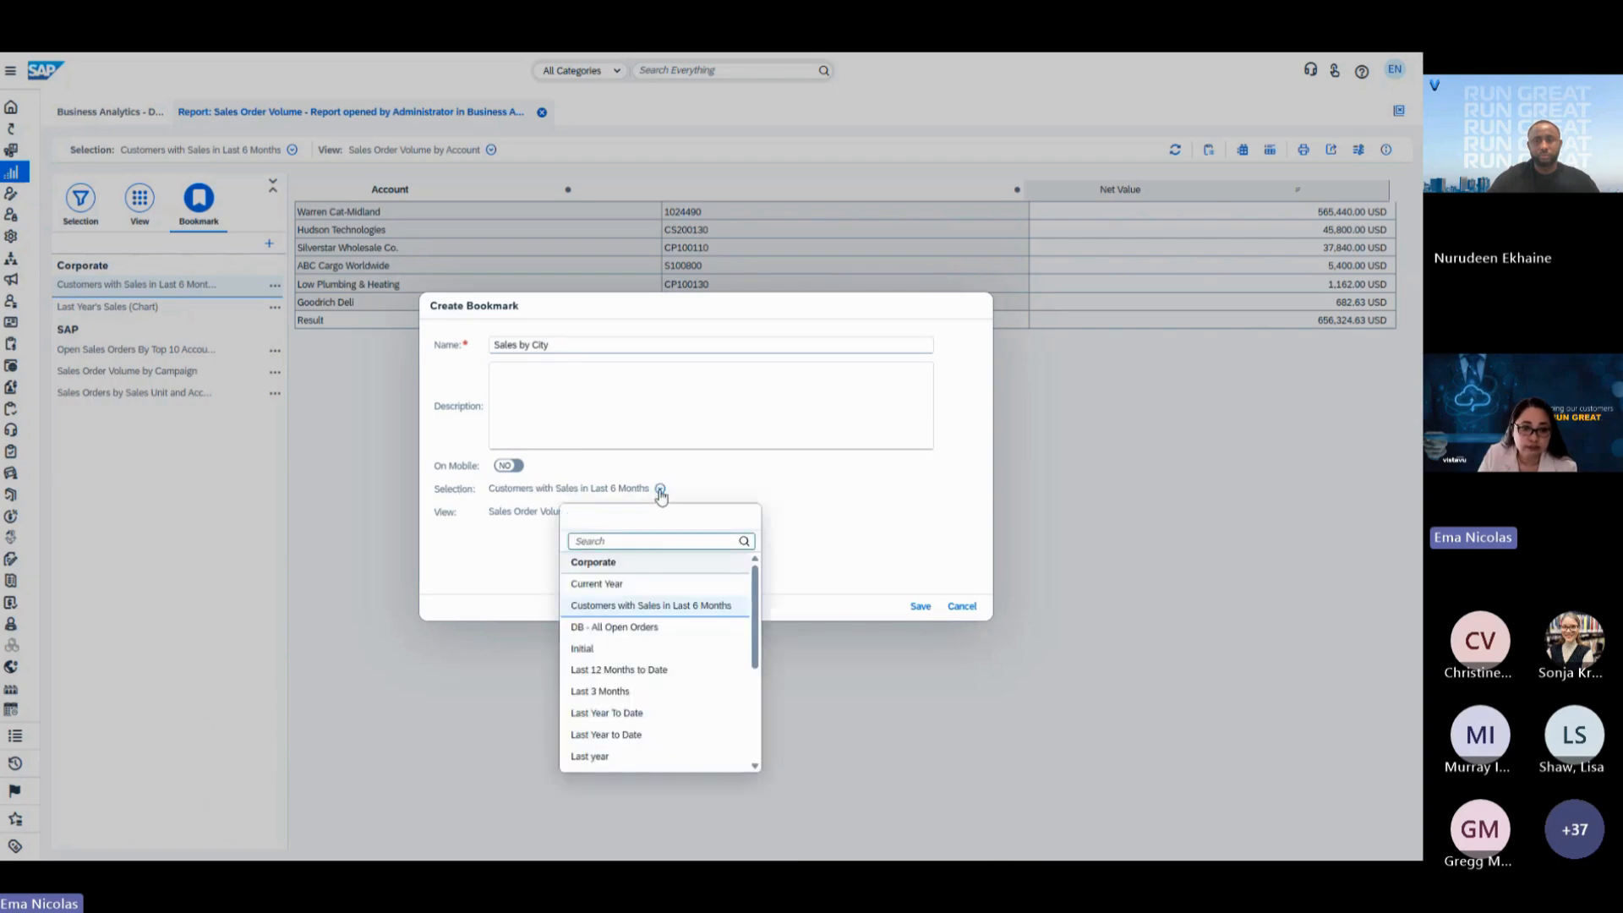
click(622, 585)
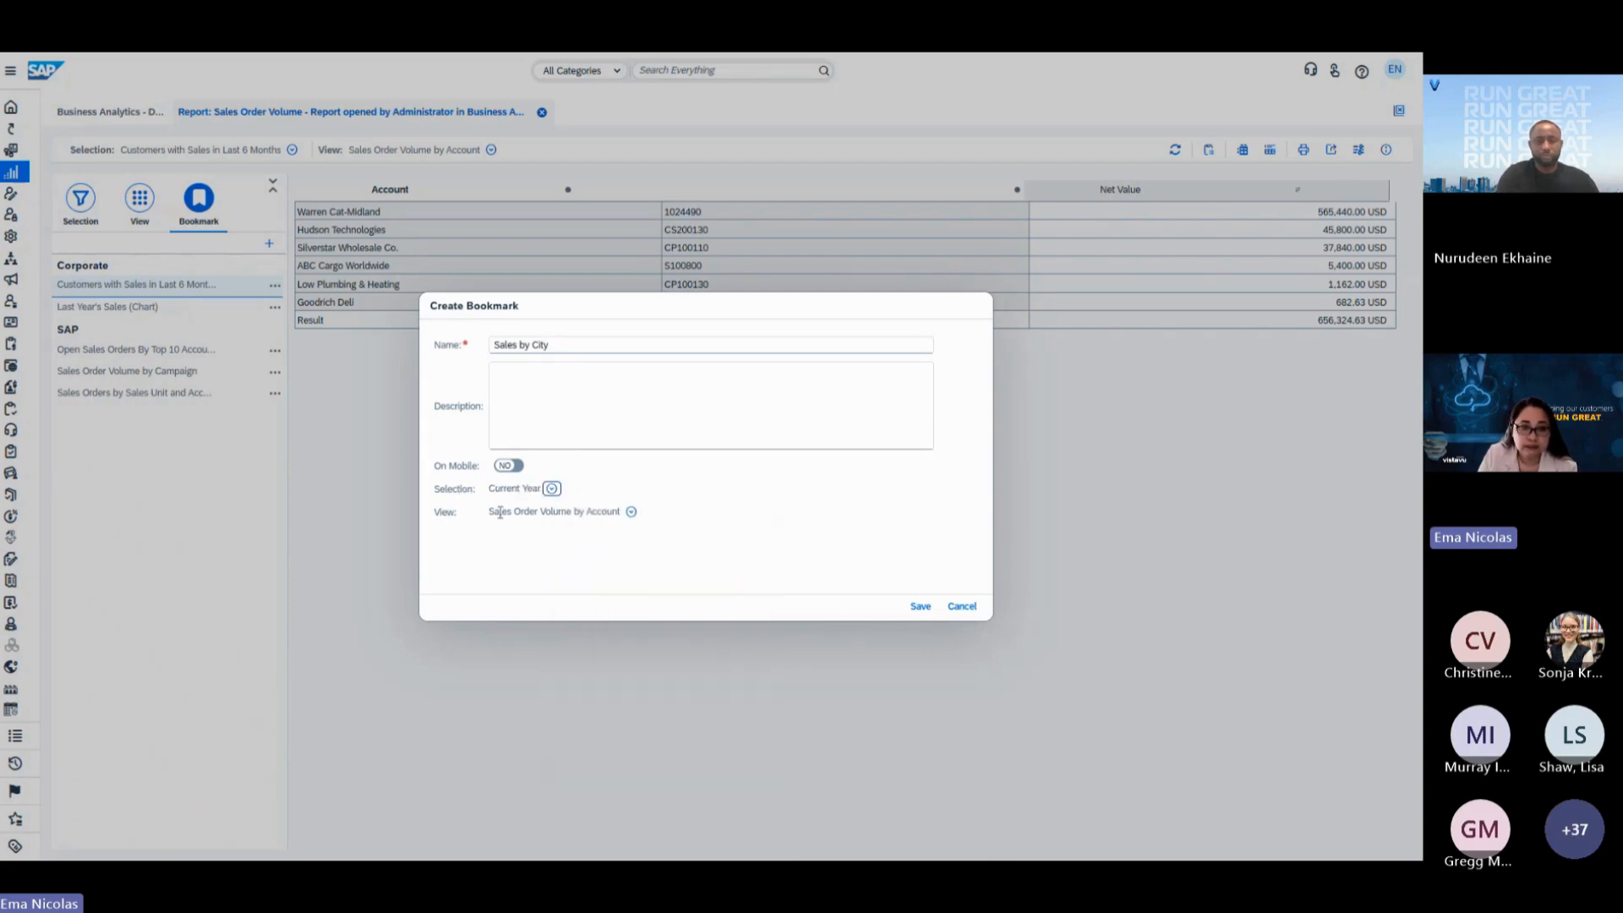
click(632, 512)
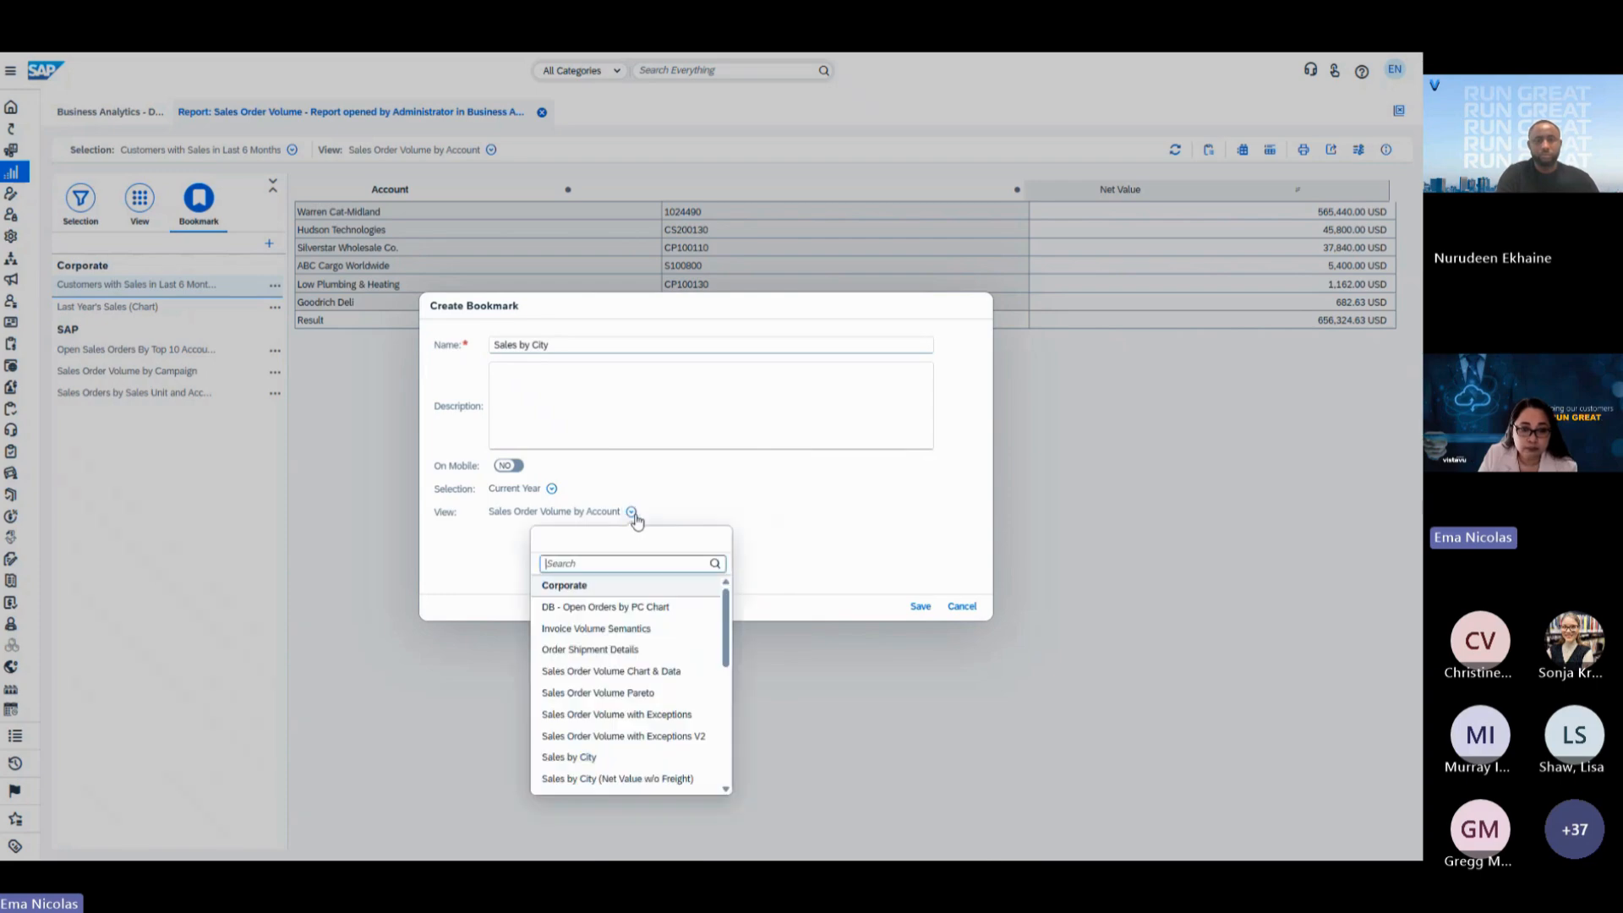
click(604, 758)
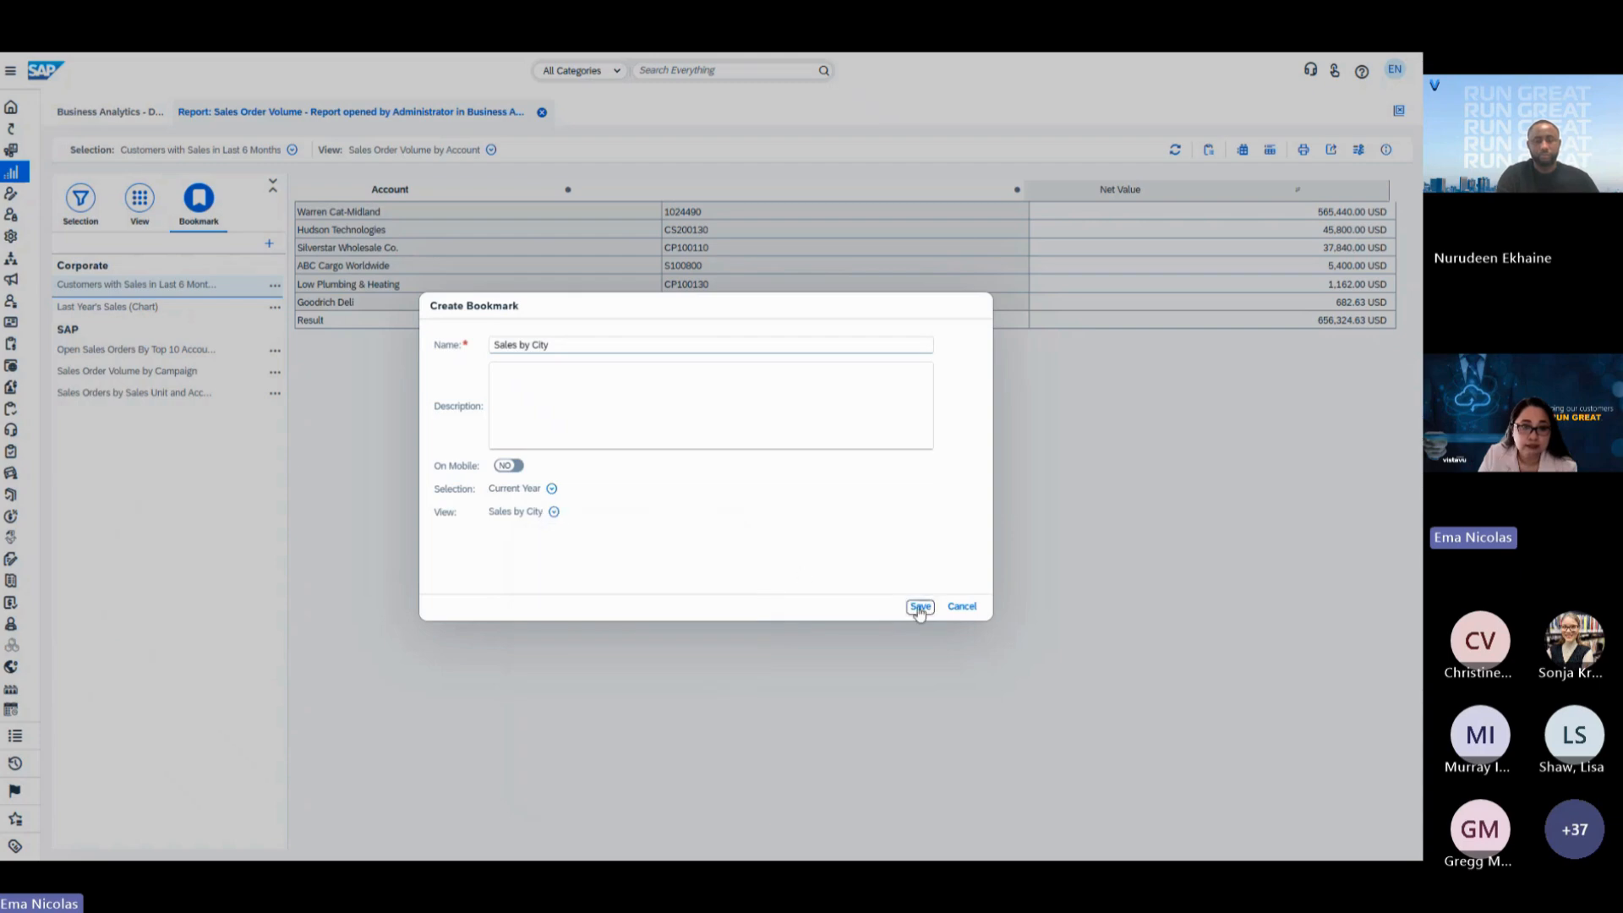
click(521, 370)
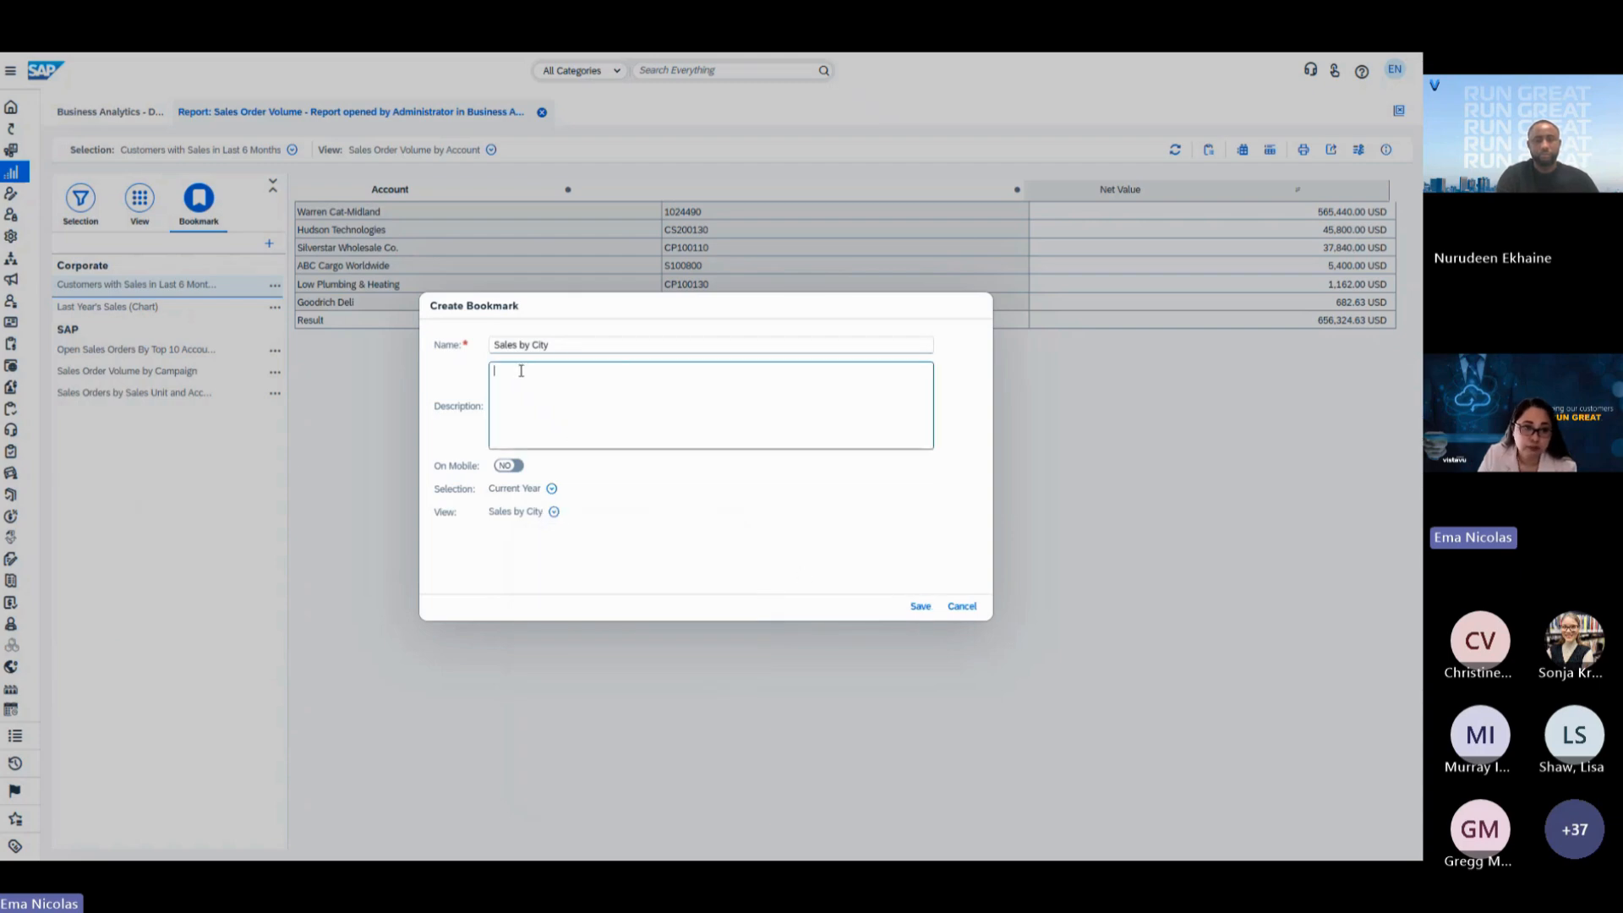
click(919, 611)
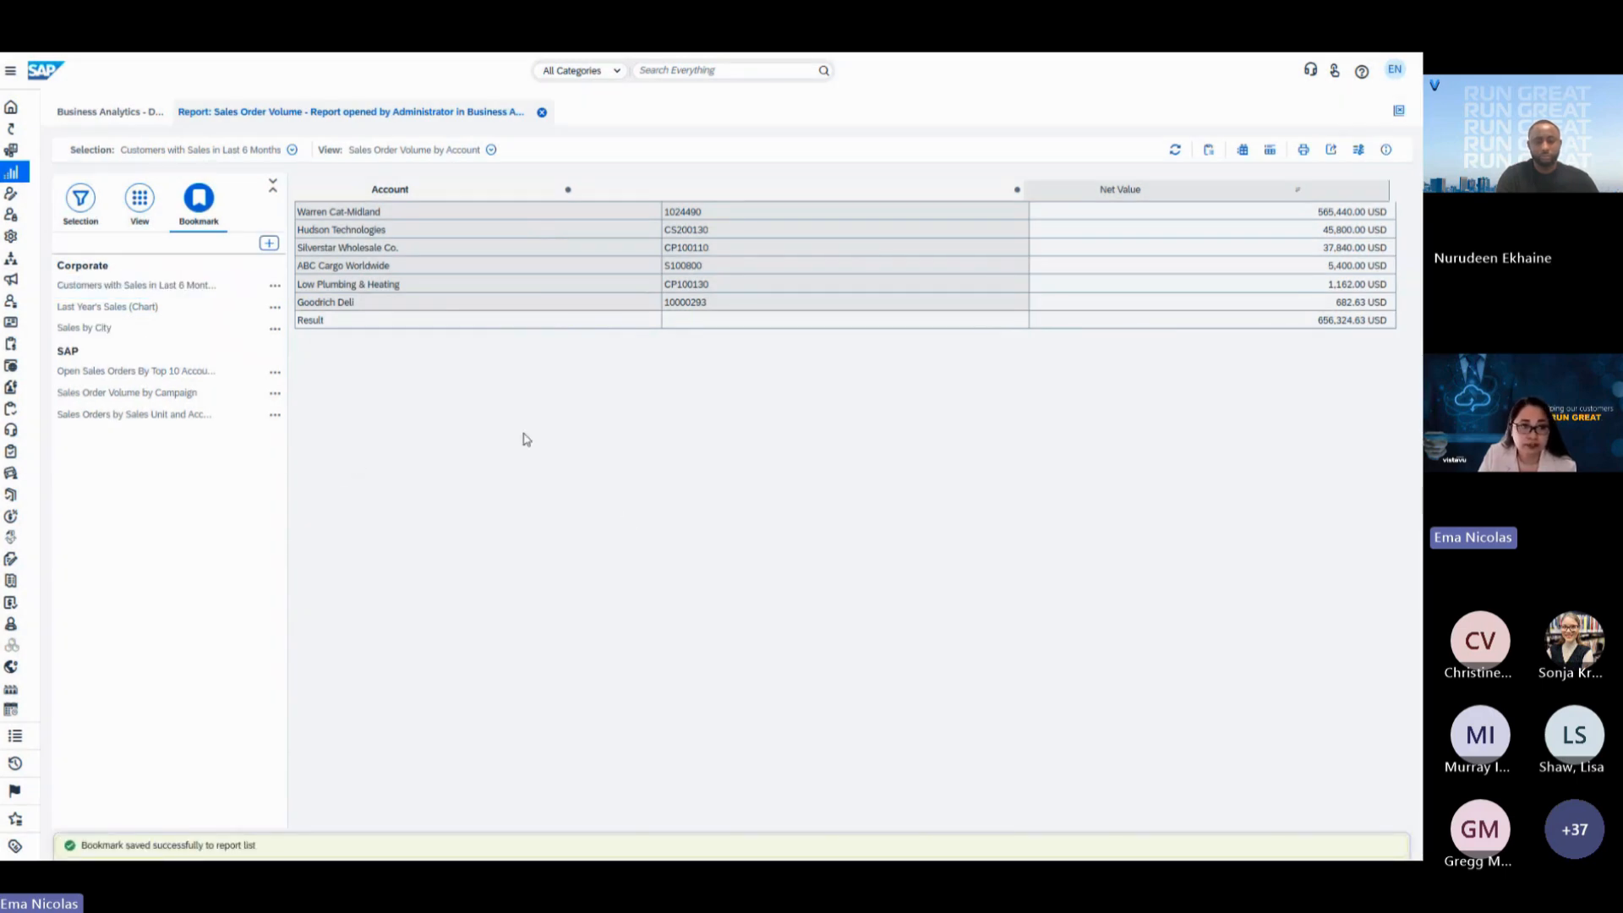
Load the Sales by City bookmark and collapse the Cuyahoga Falls node in the report.
click(171, 330)
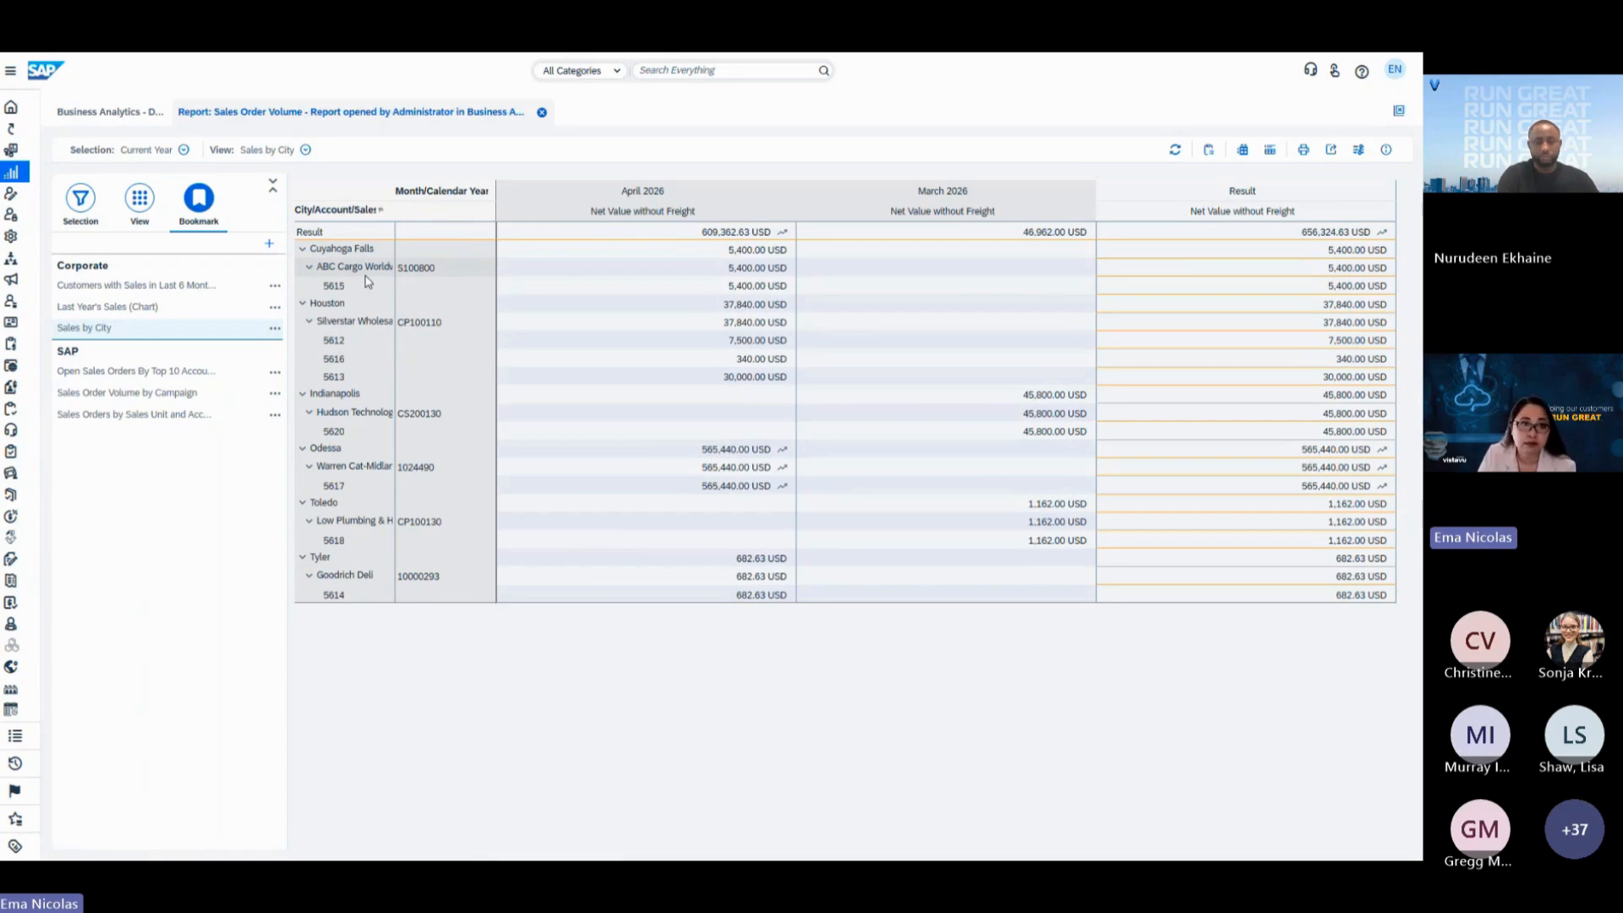
click(306, 266)
click(304, 250)
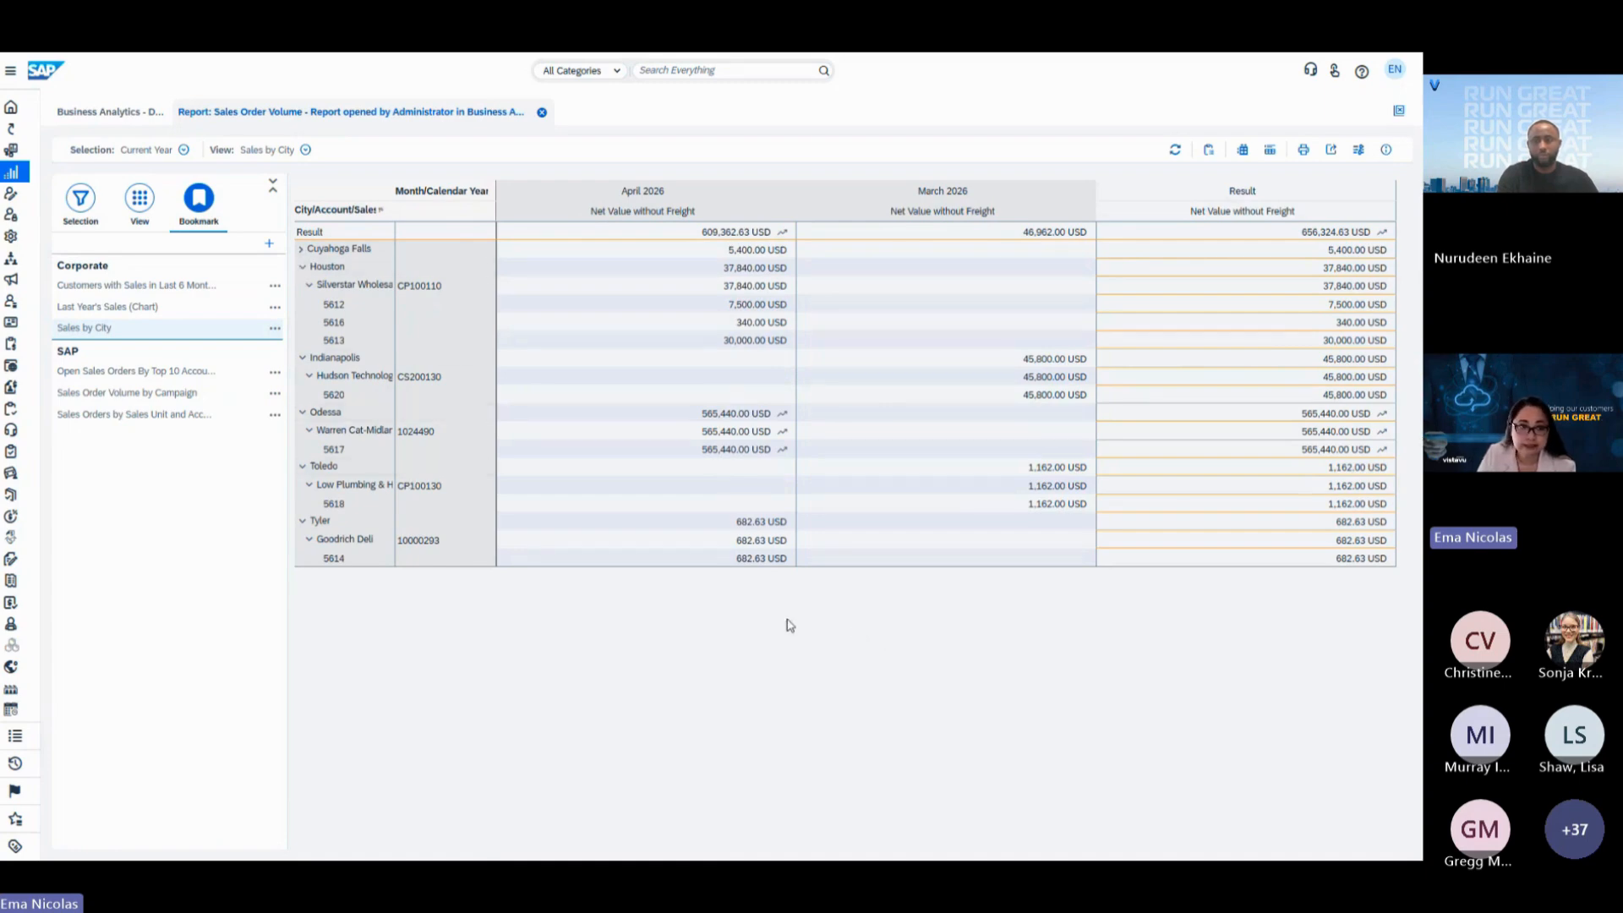
Review the navigation options available for the first Houston sales order and for the Silverstar Wholesale account.
click(333, 305)
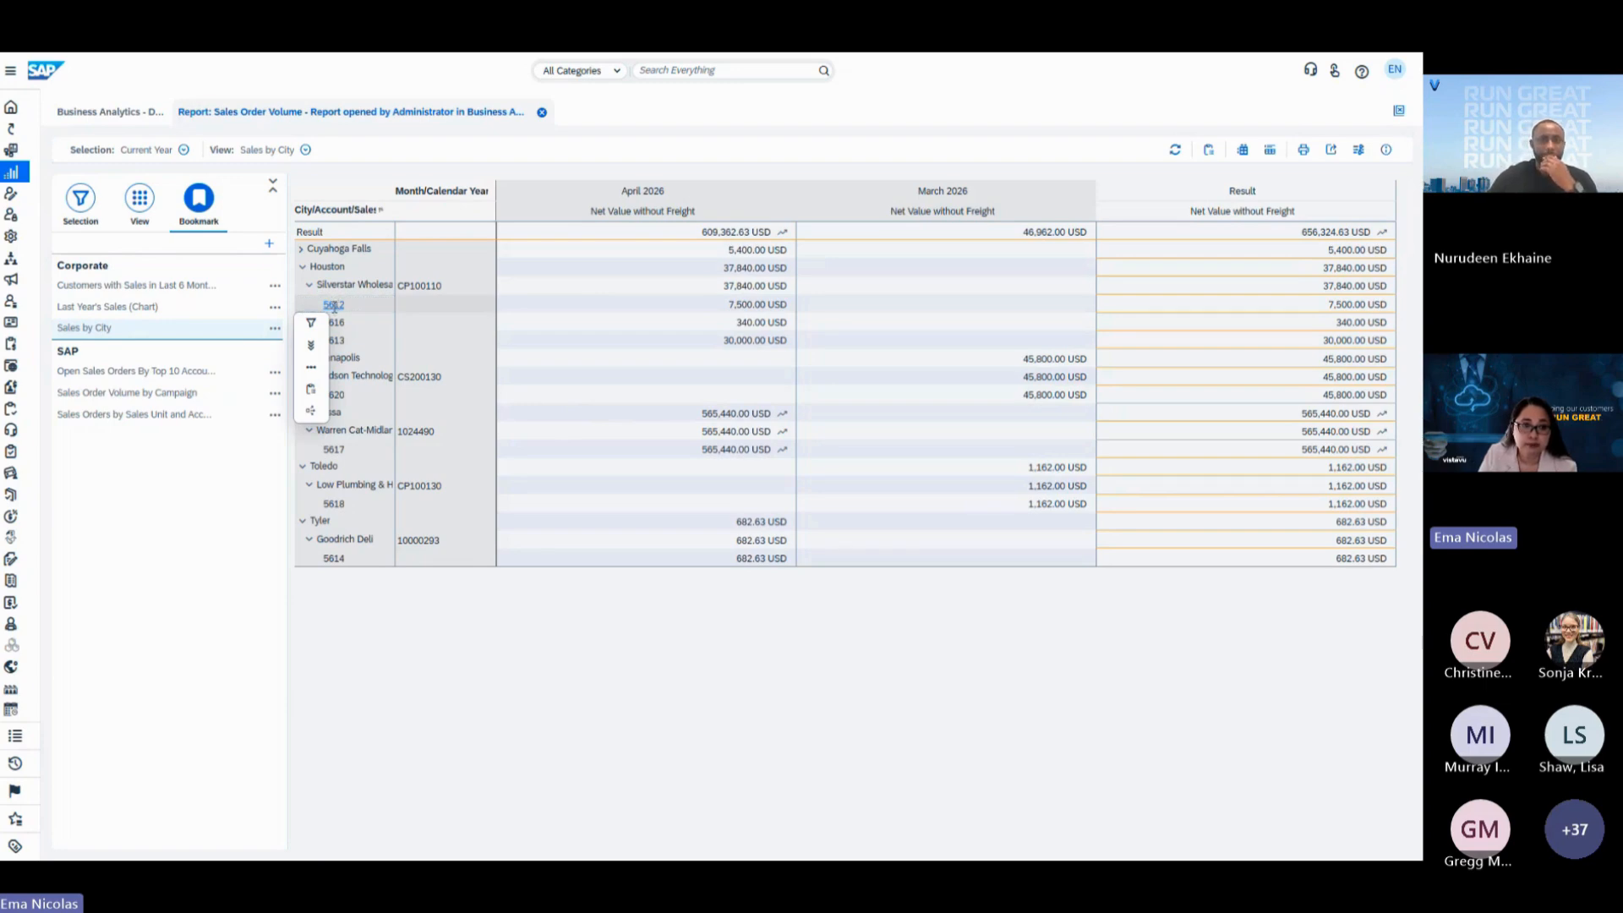
click(312, 414)
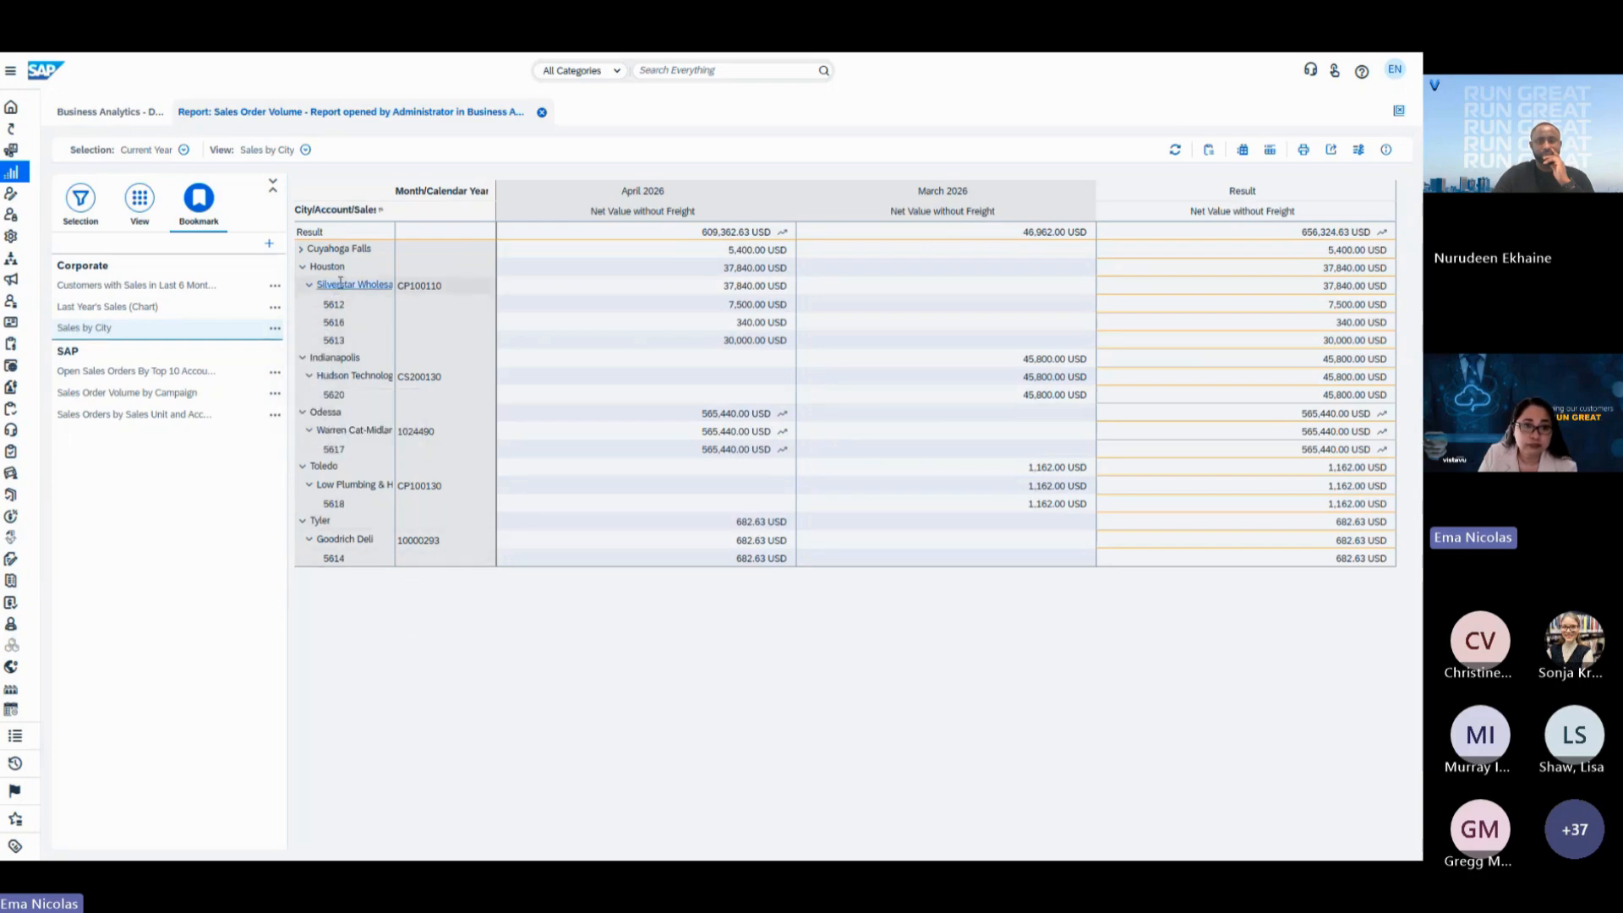
mouse_move(340, 284)
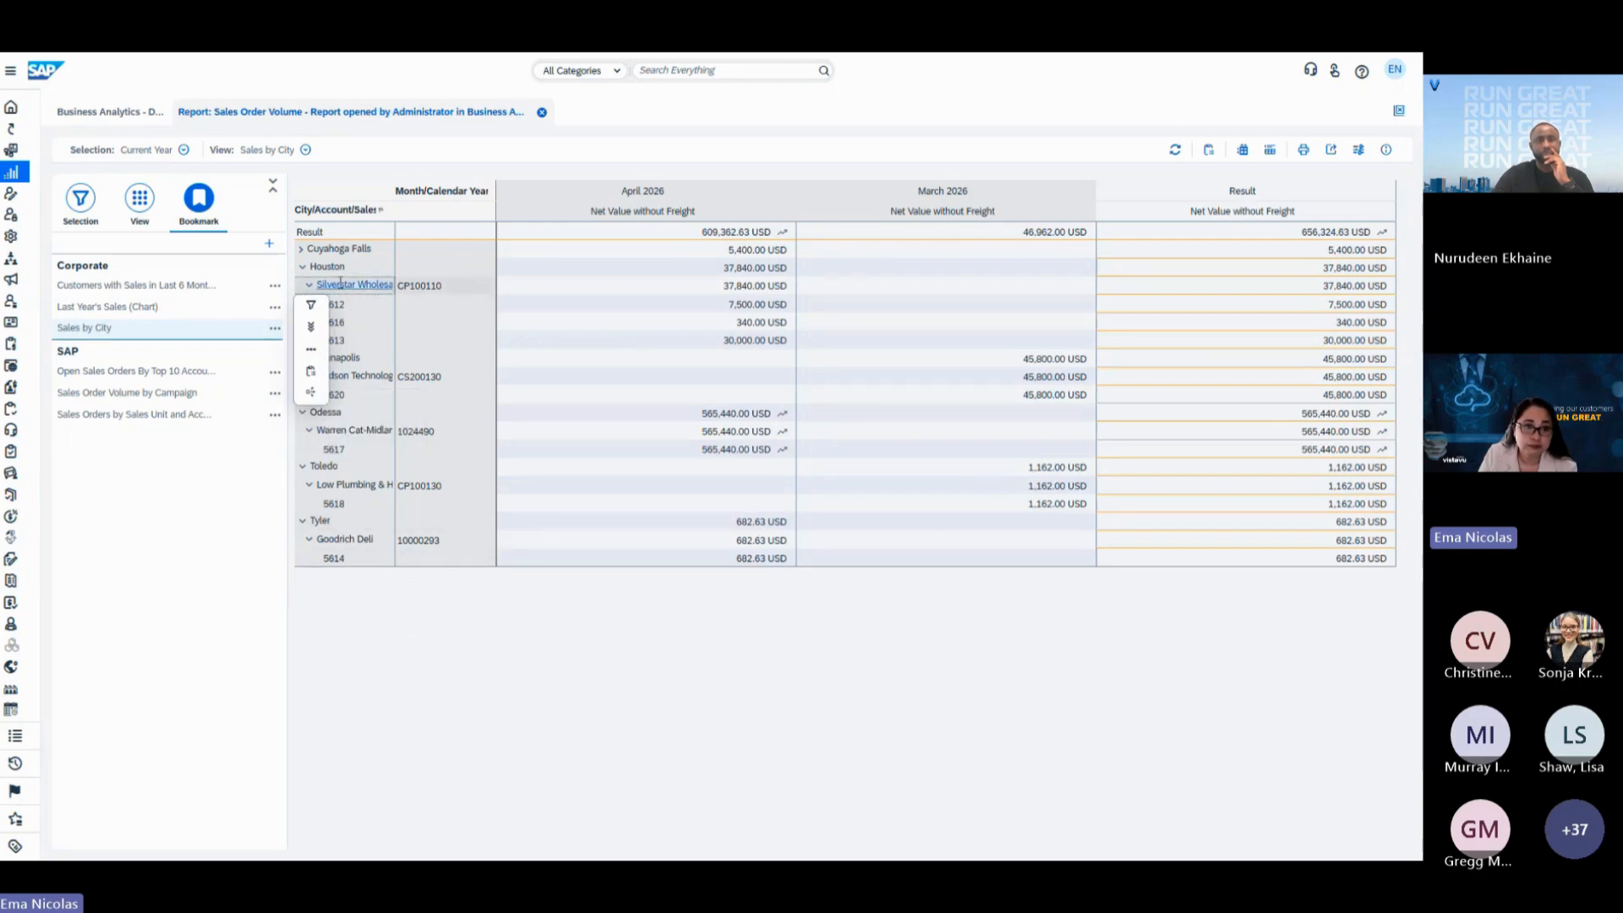
click(311, 395)
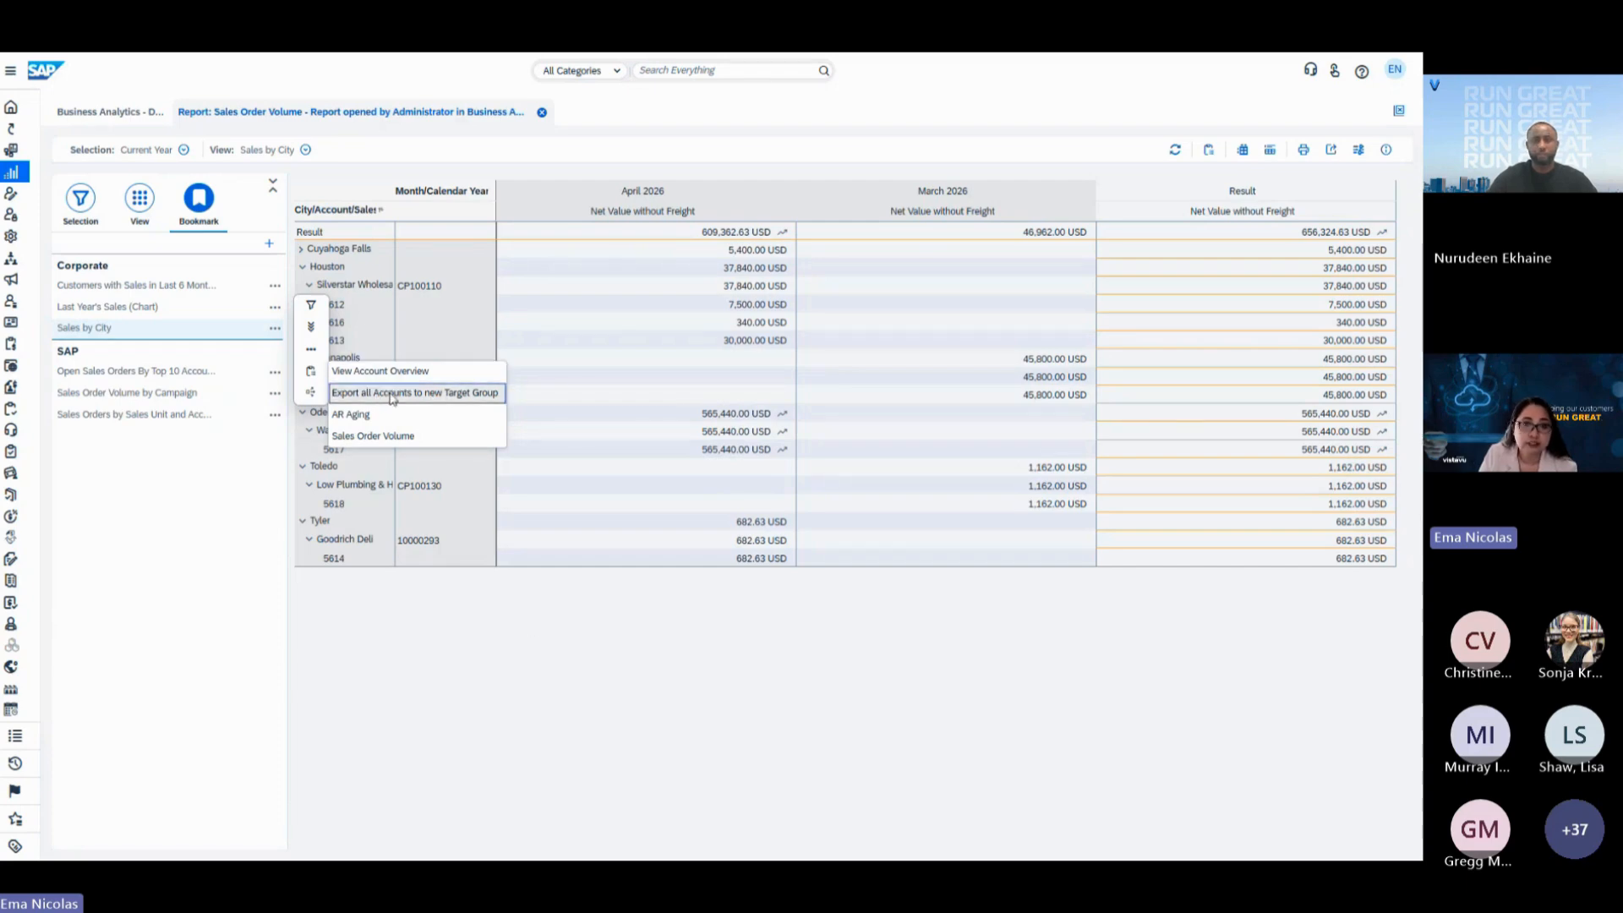
click(399, 640)
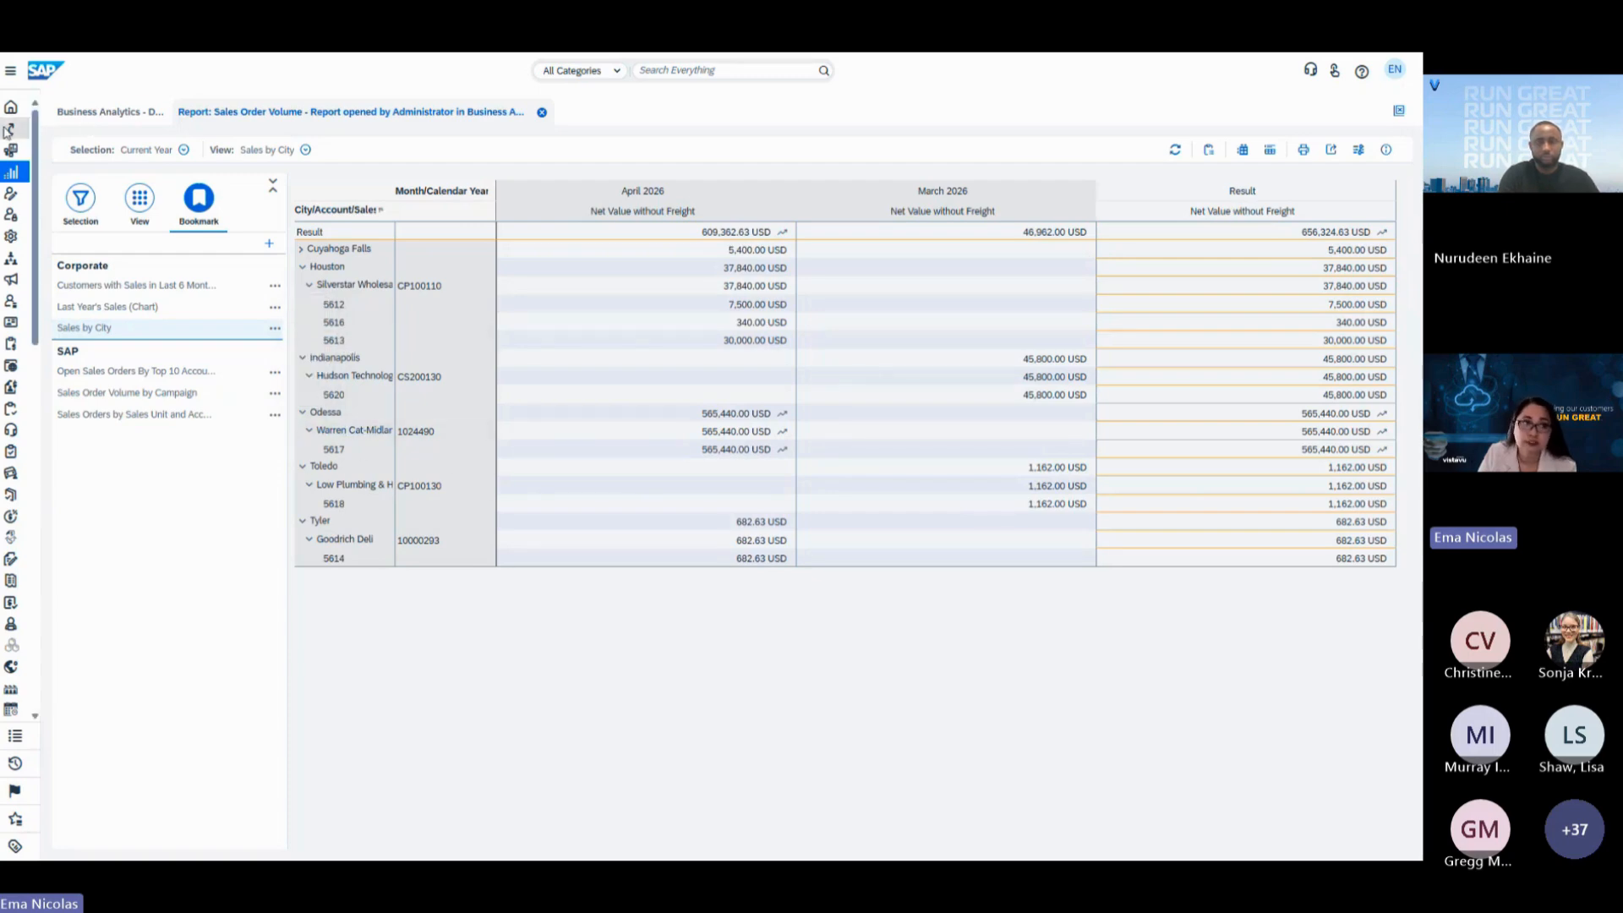
Expand the work center navigation and examine which documents and reports the first Houston sales order can open.
click(10, 73)
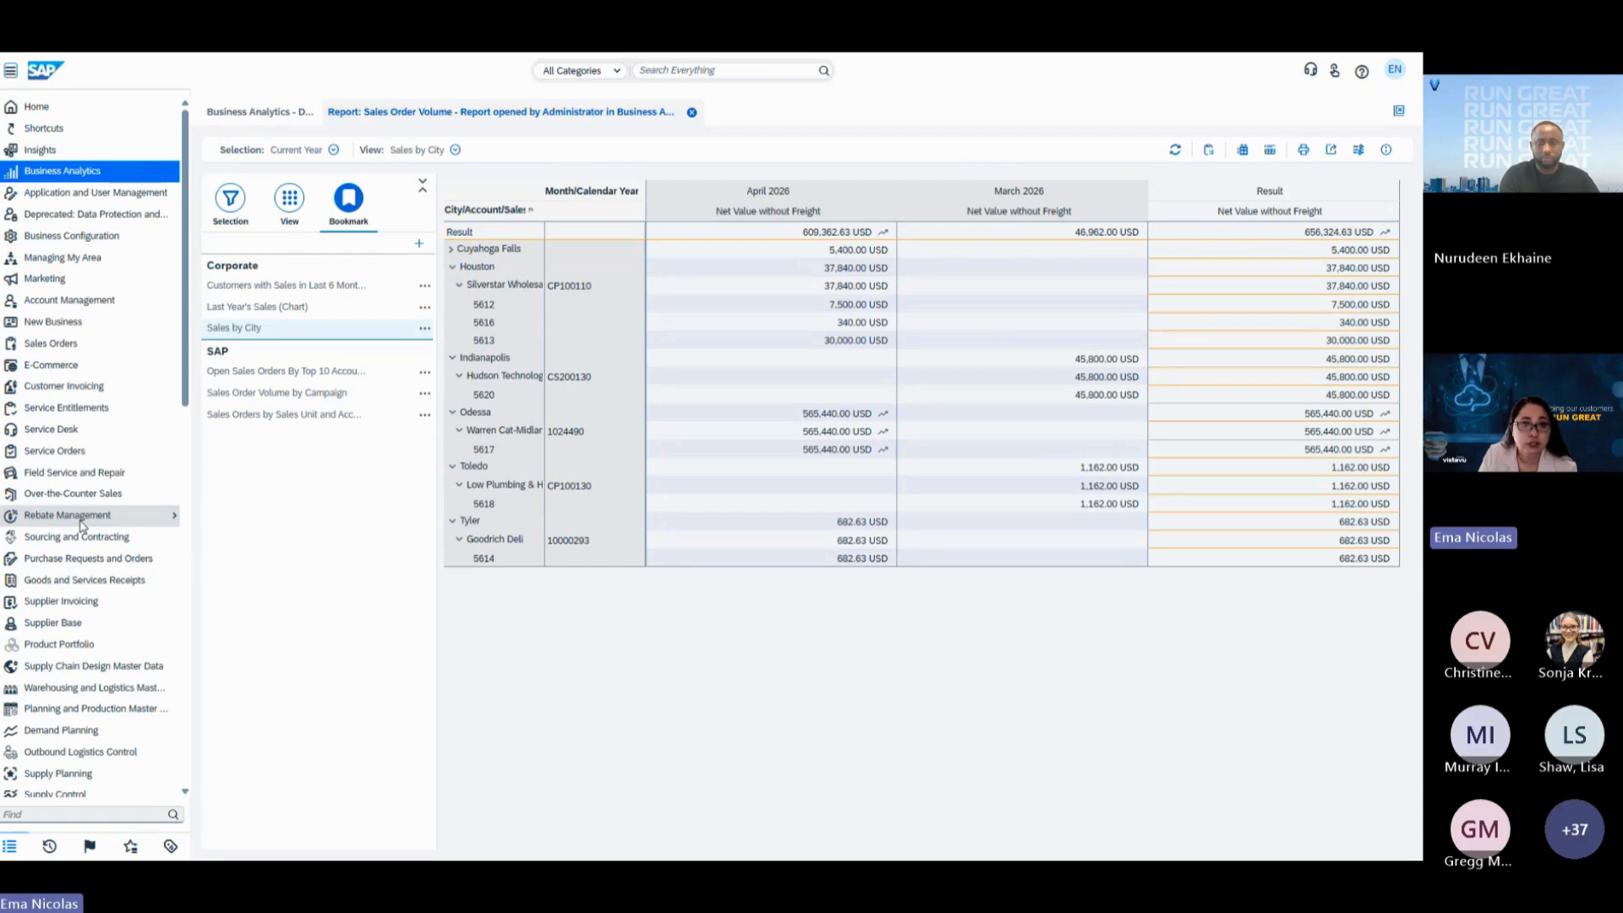
click(484, 305)
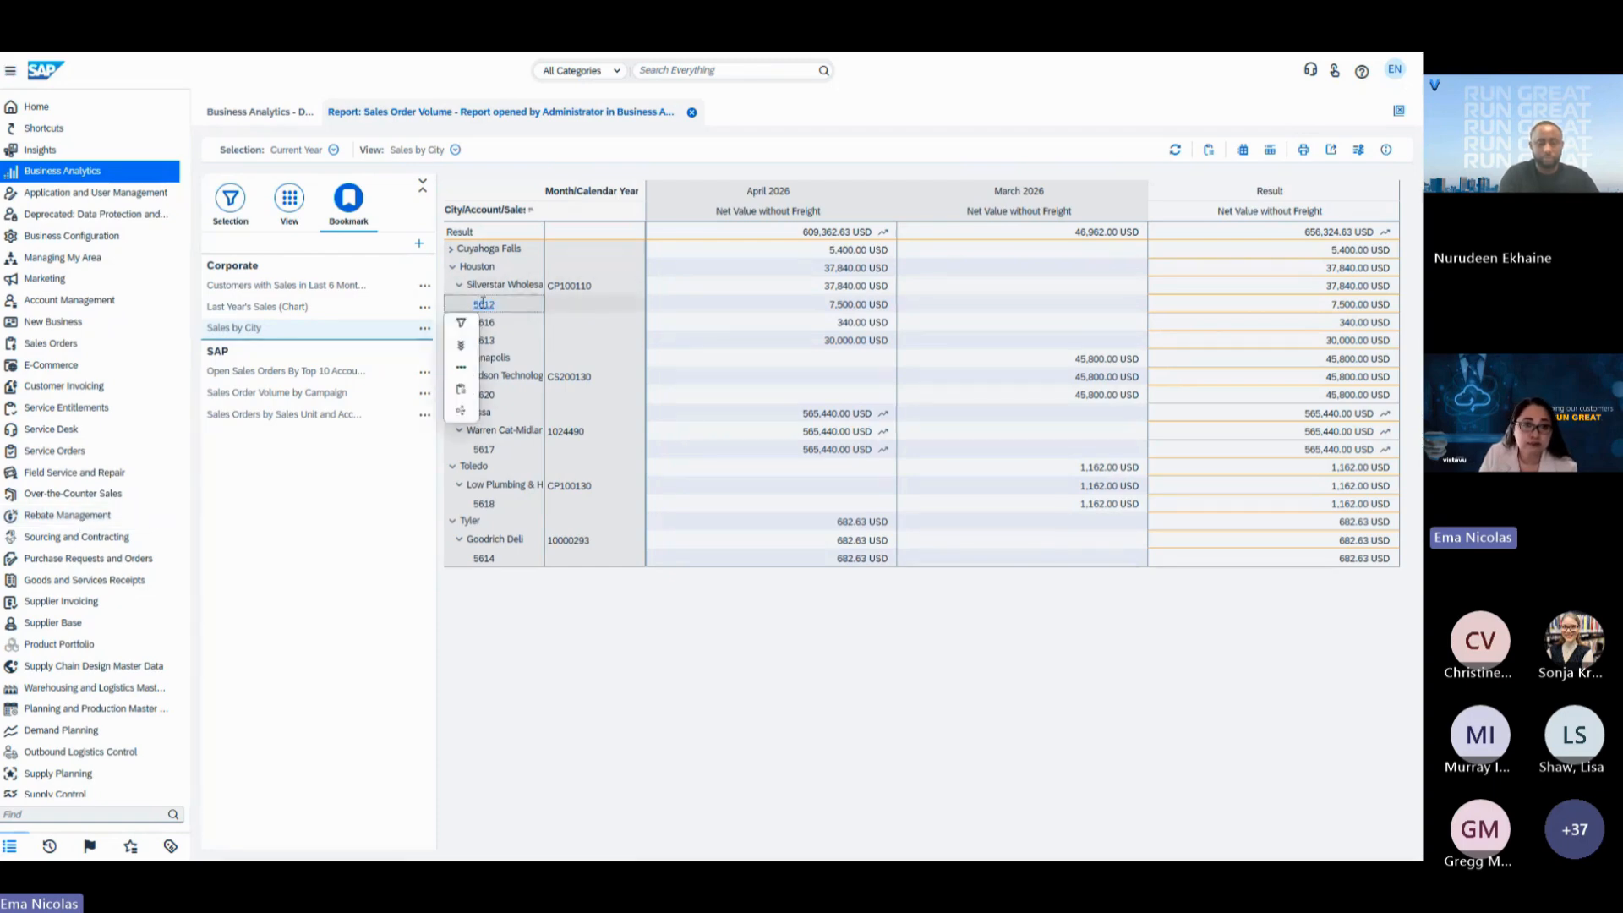
click(461, 412)
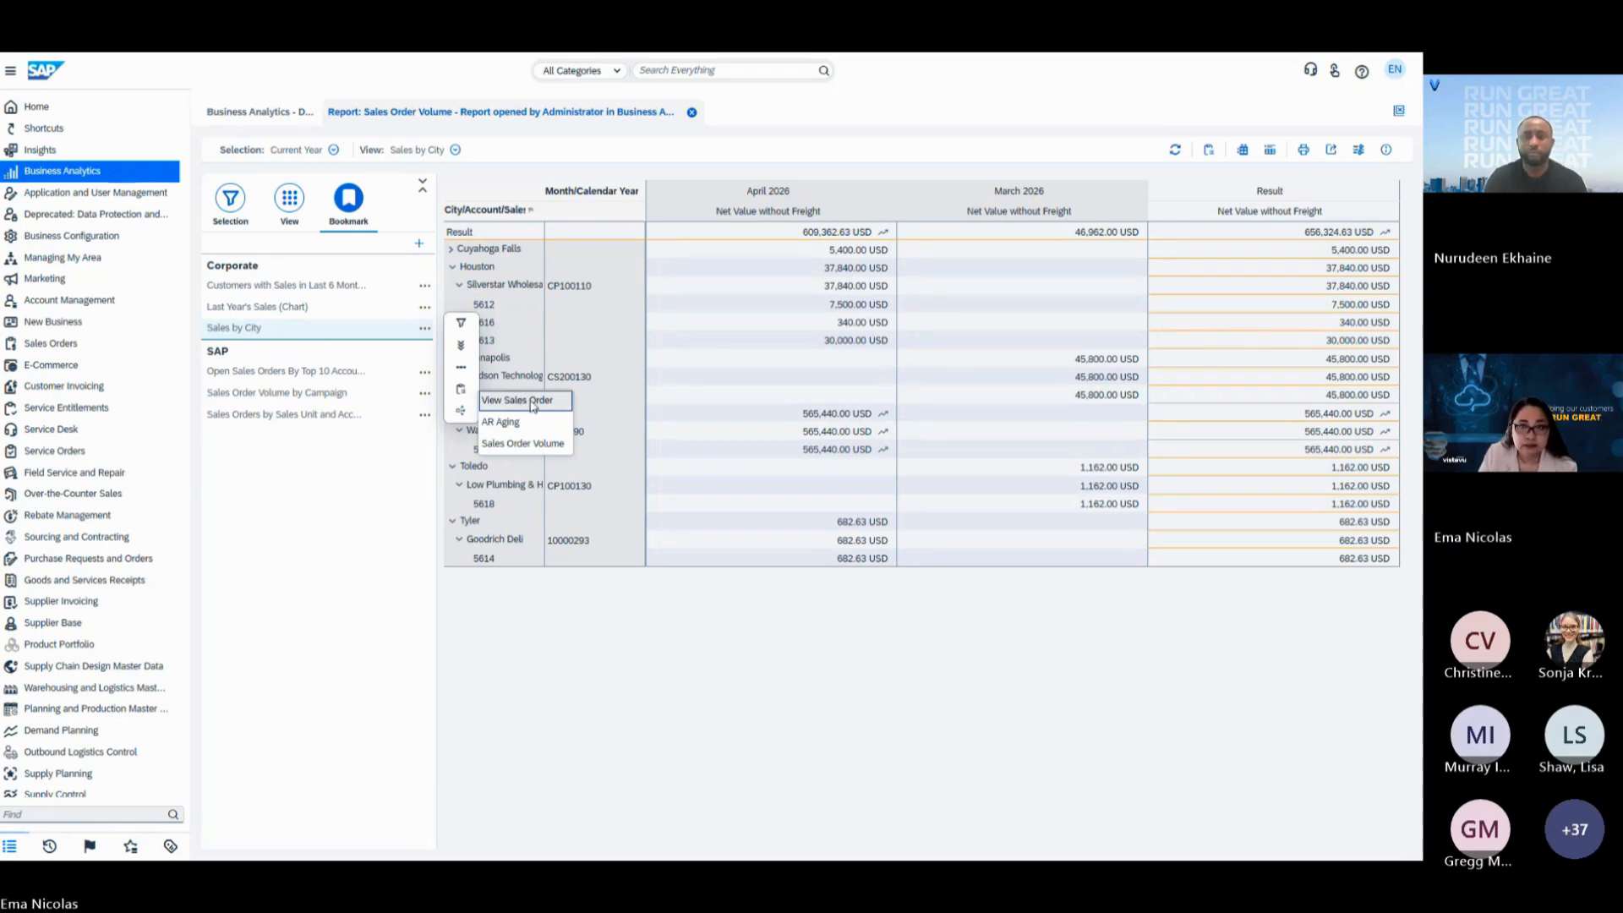
click(700, 655)
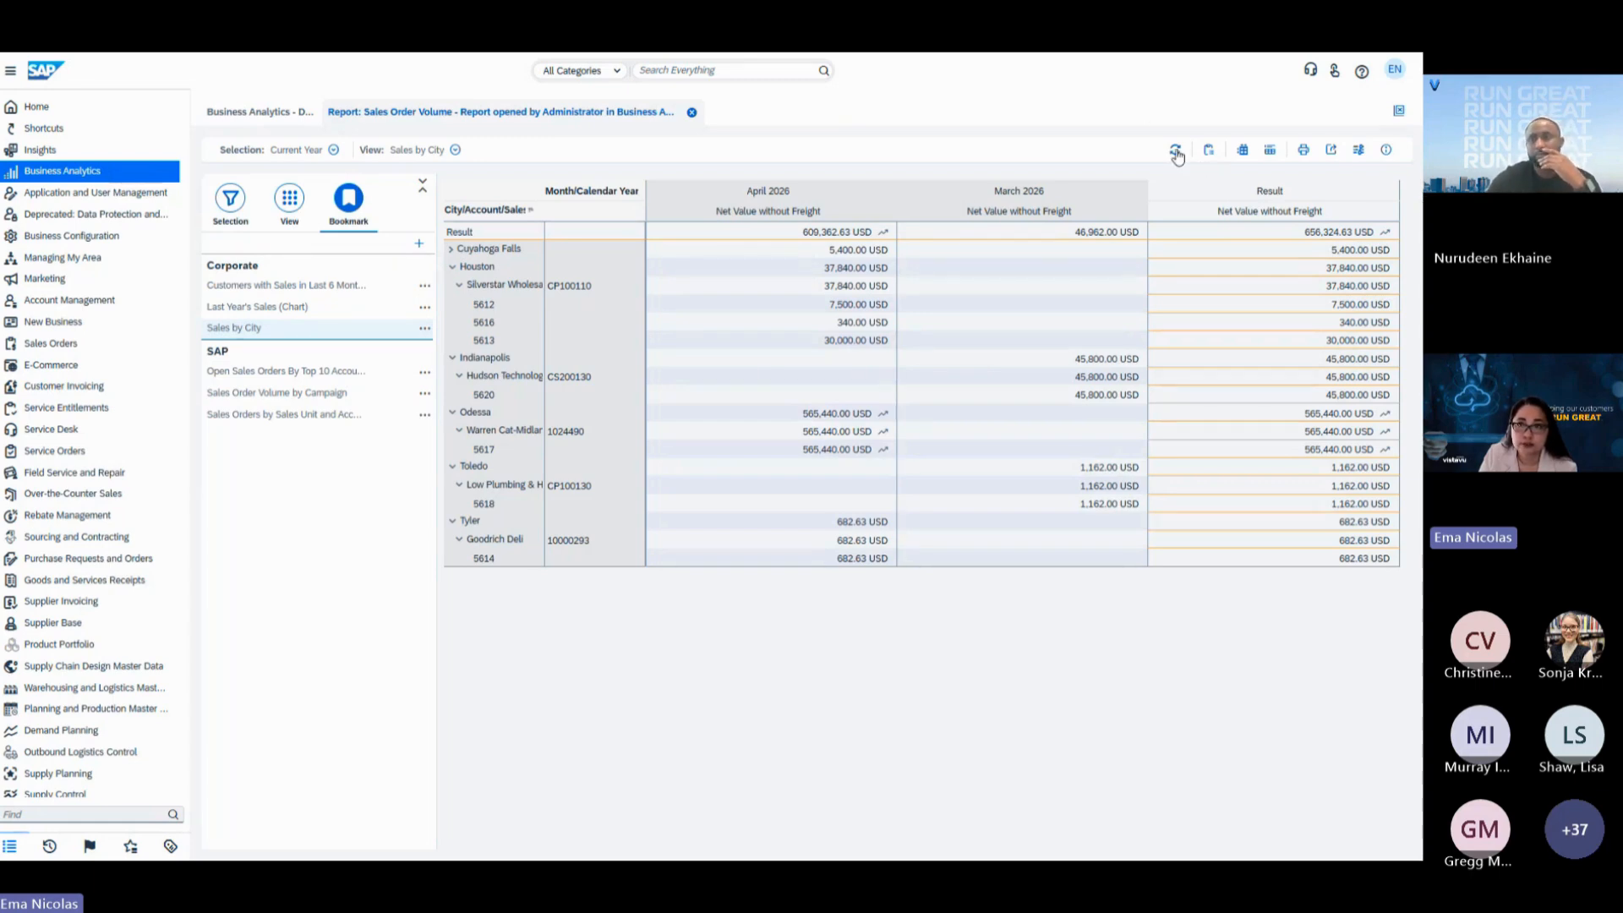
Display the Sales by City report as a pie chart and review the chart settings of the view.
click(1243, 152)
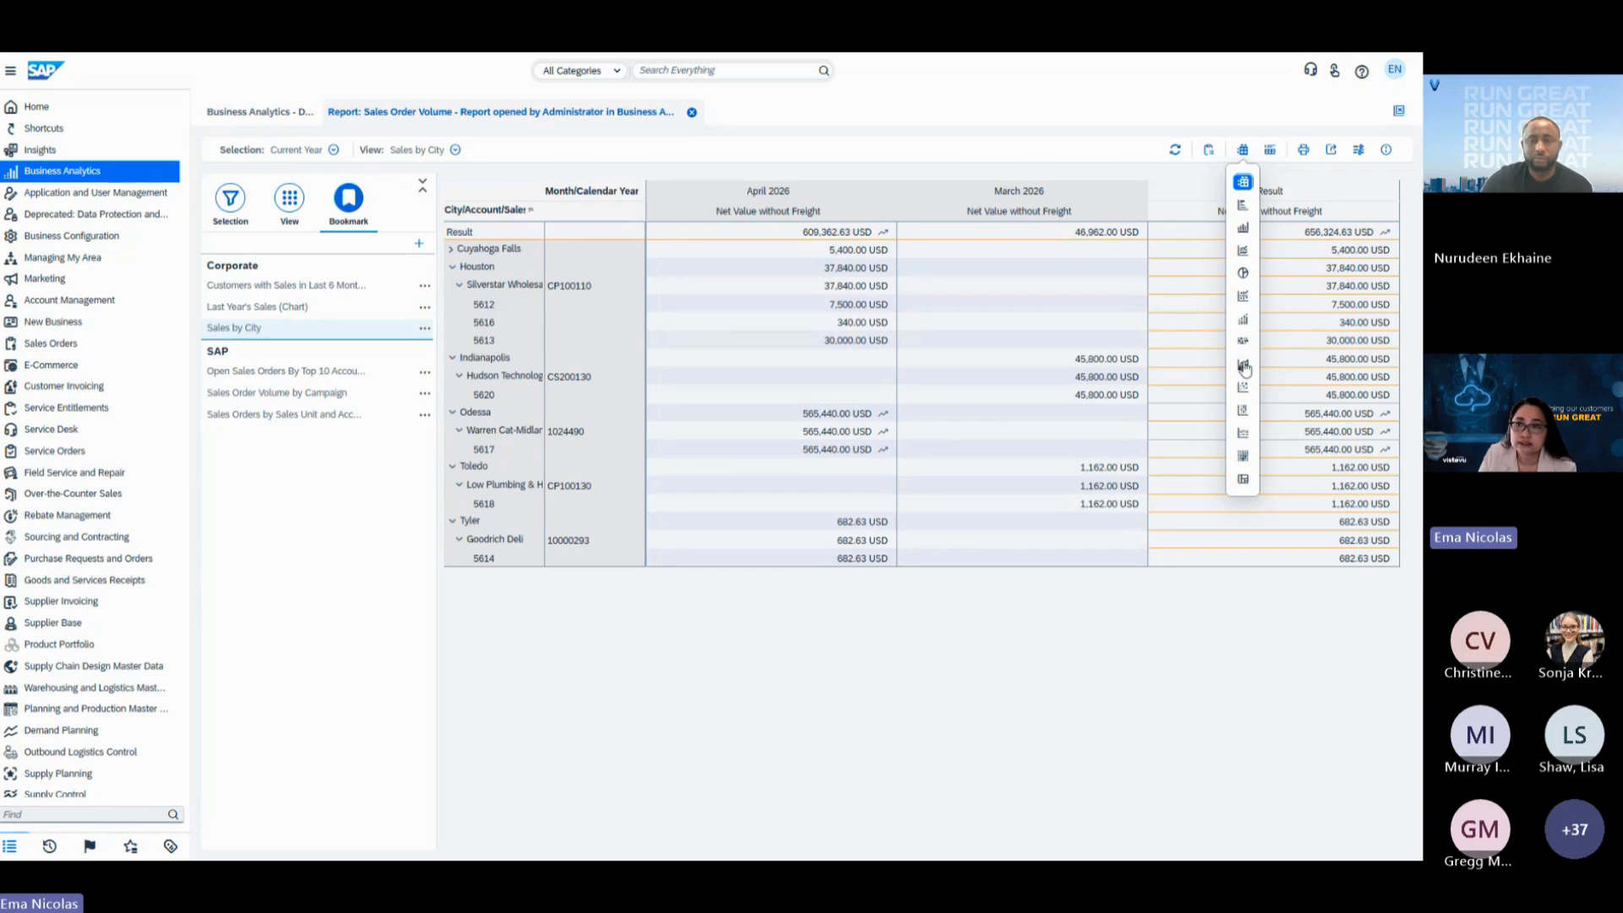
click(1243, 273)
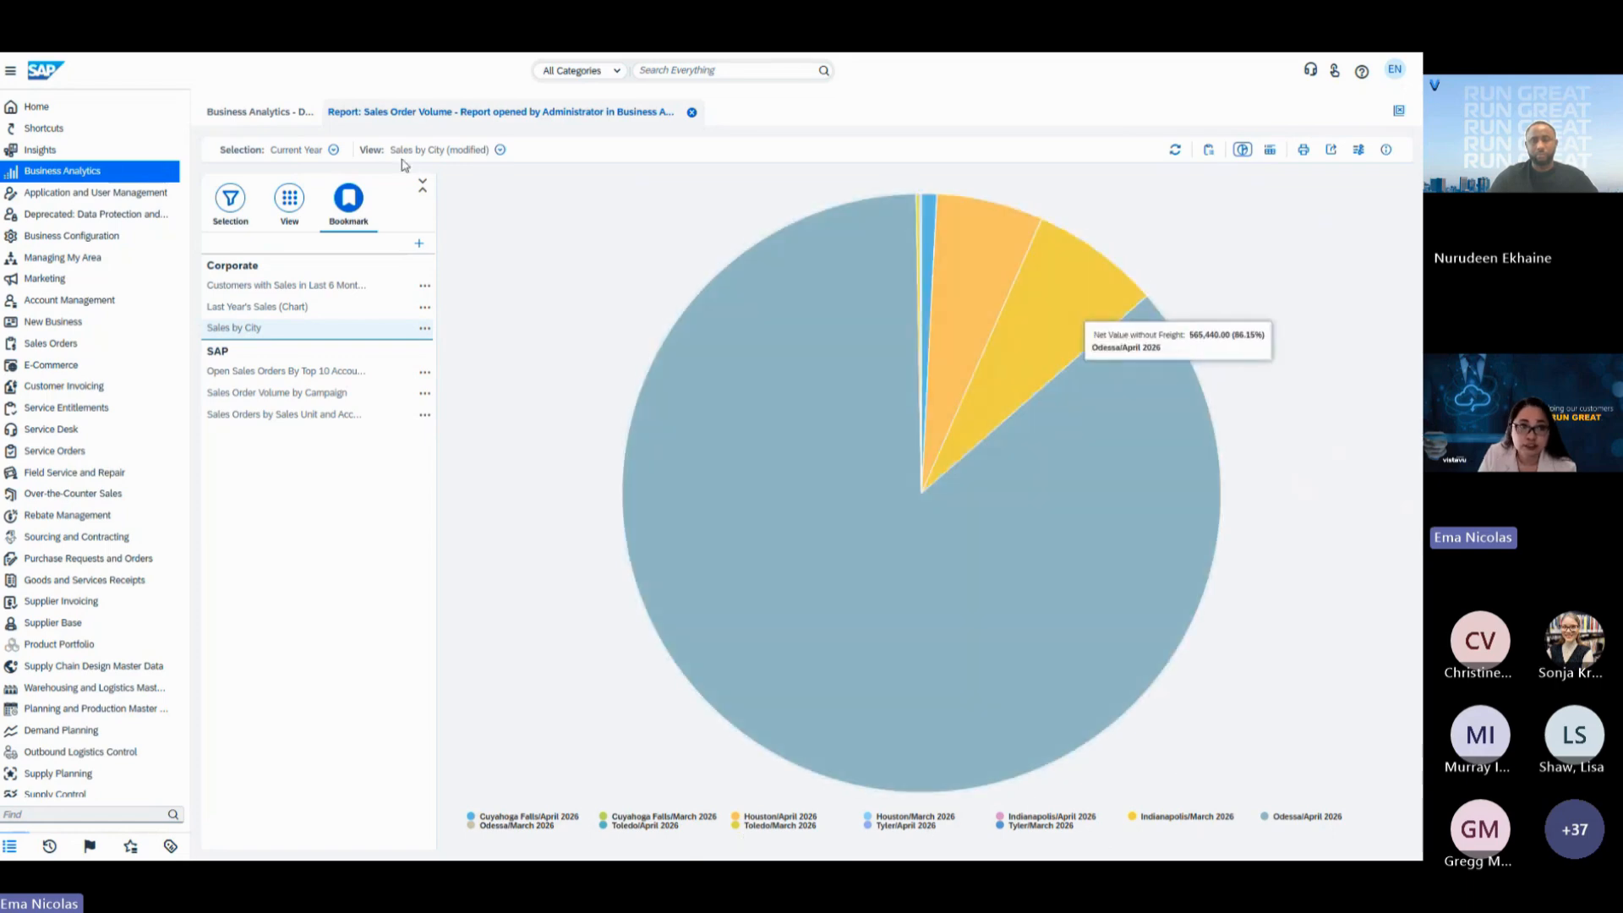
click(289, 202)
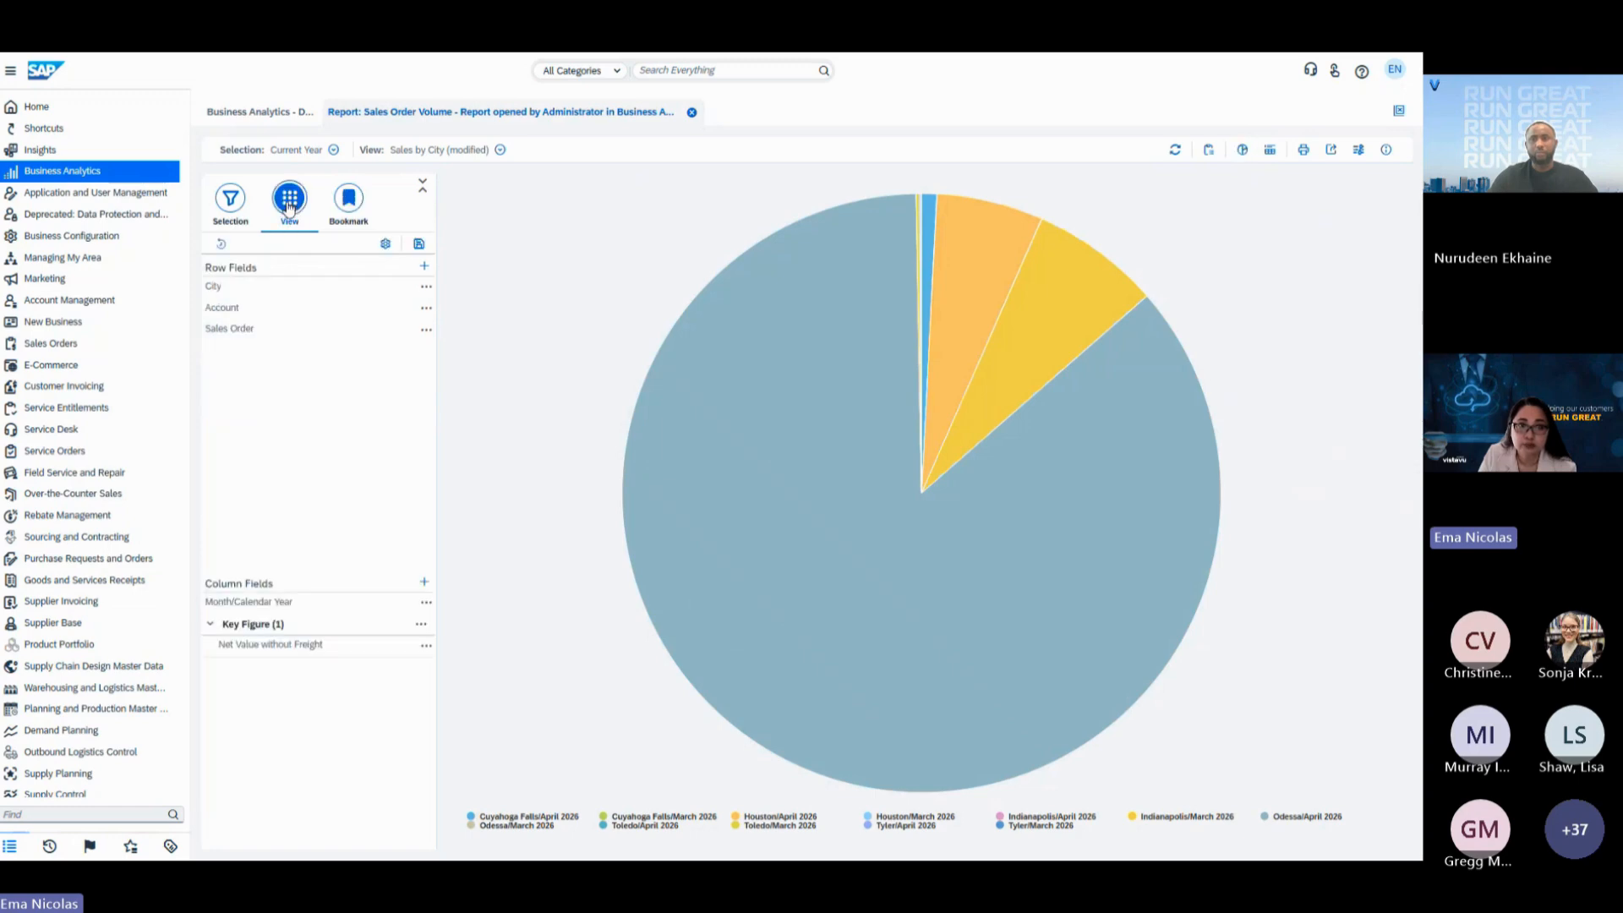
click(386, 246)
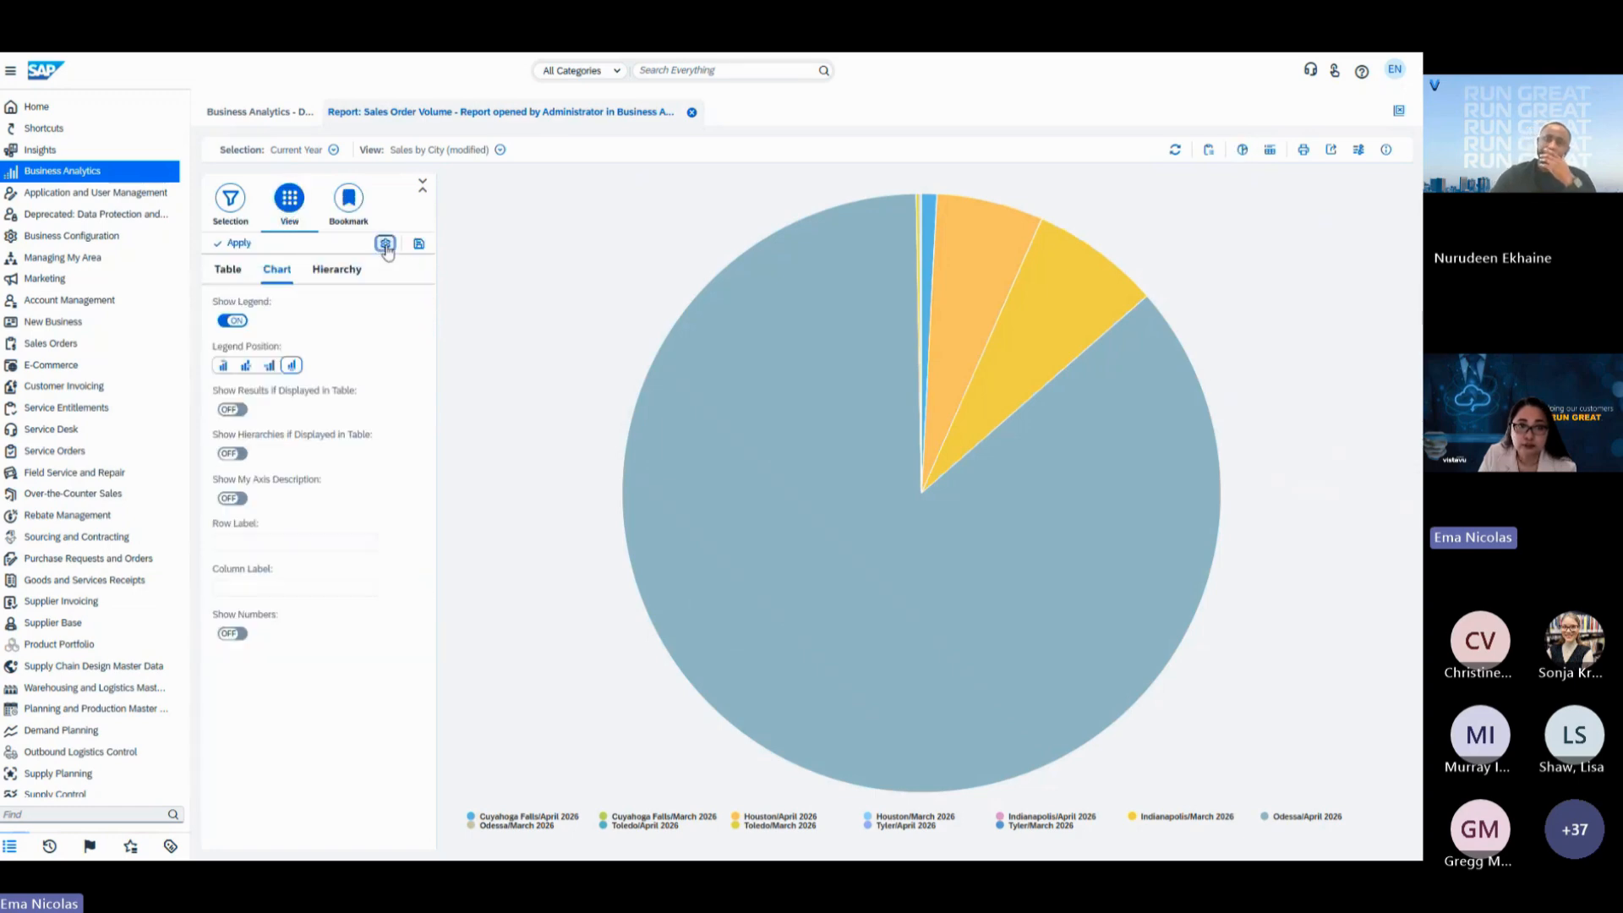
click(278, 271)
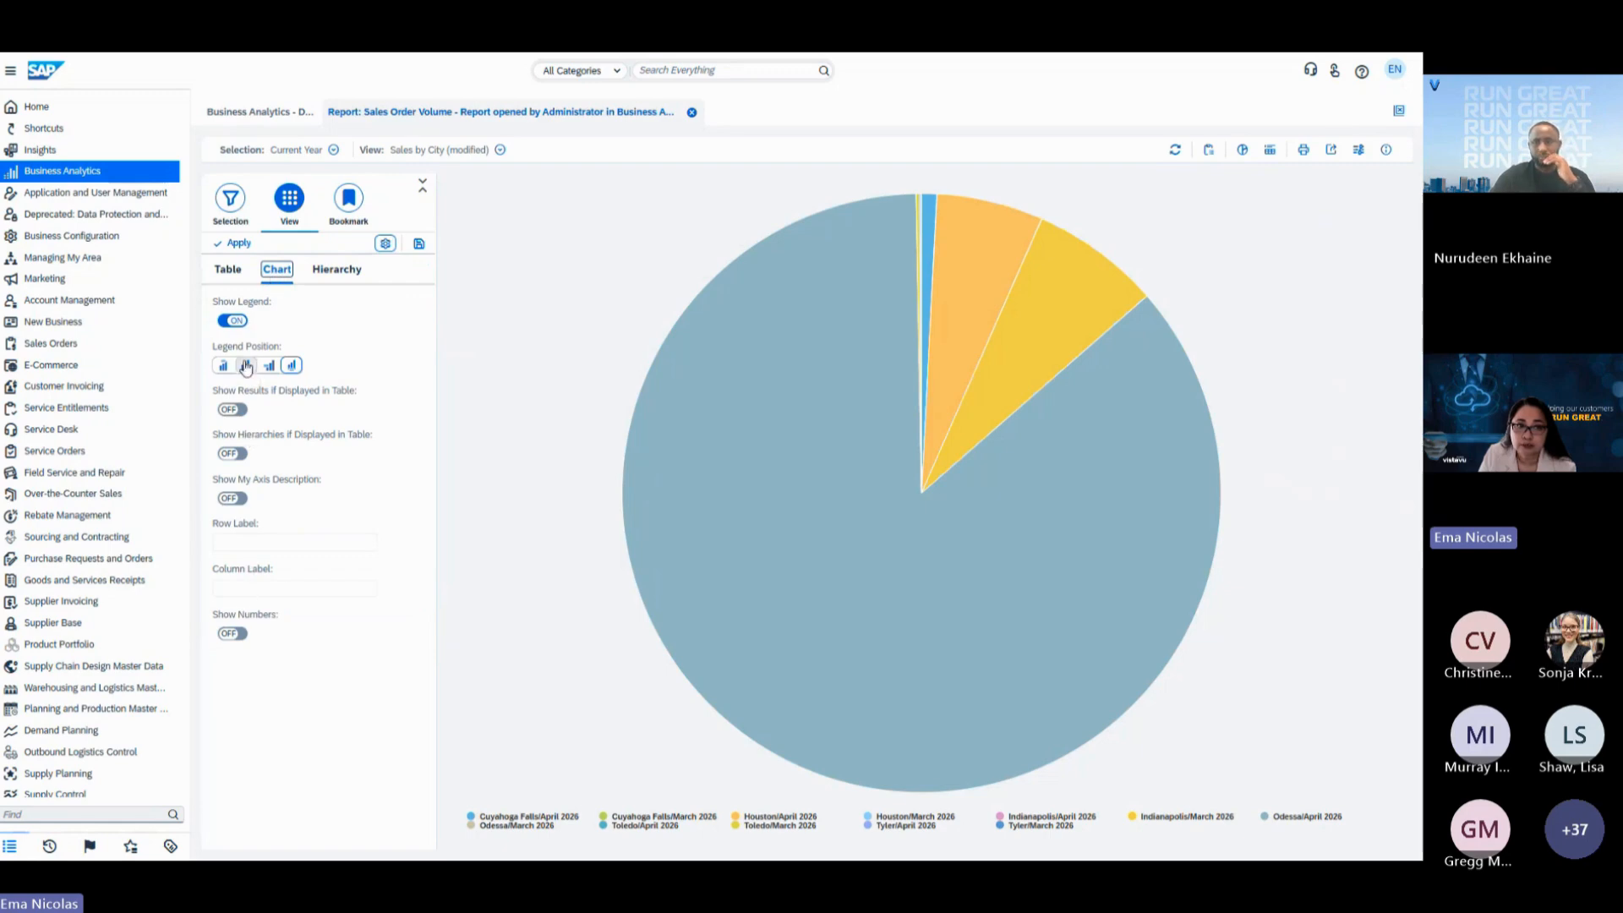
click(242, 545)
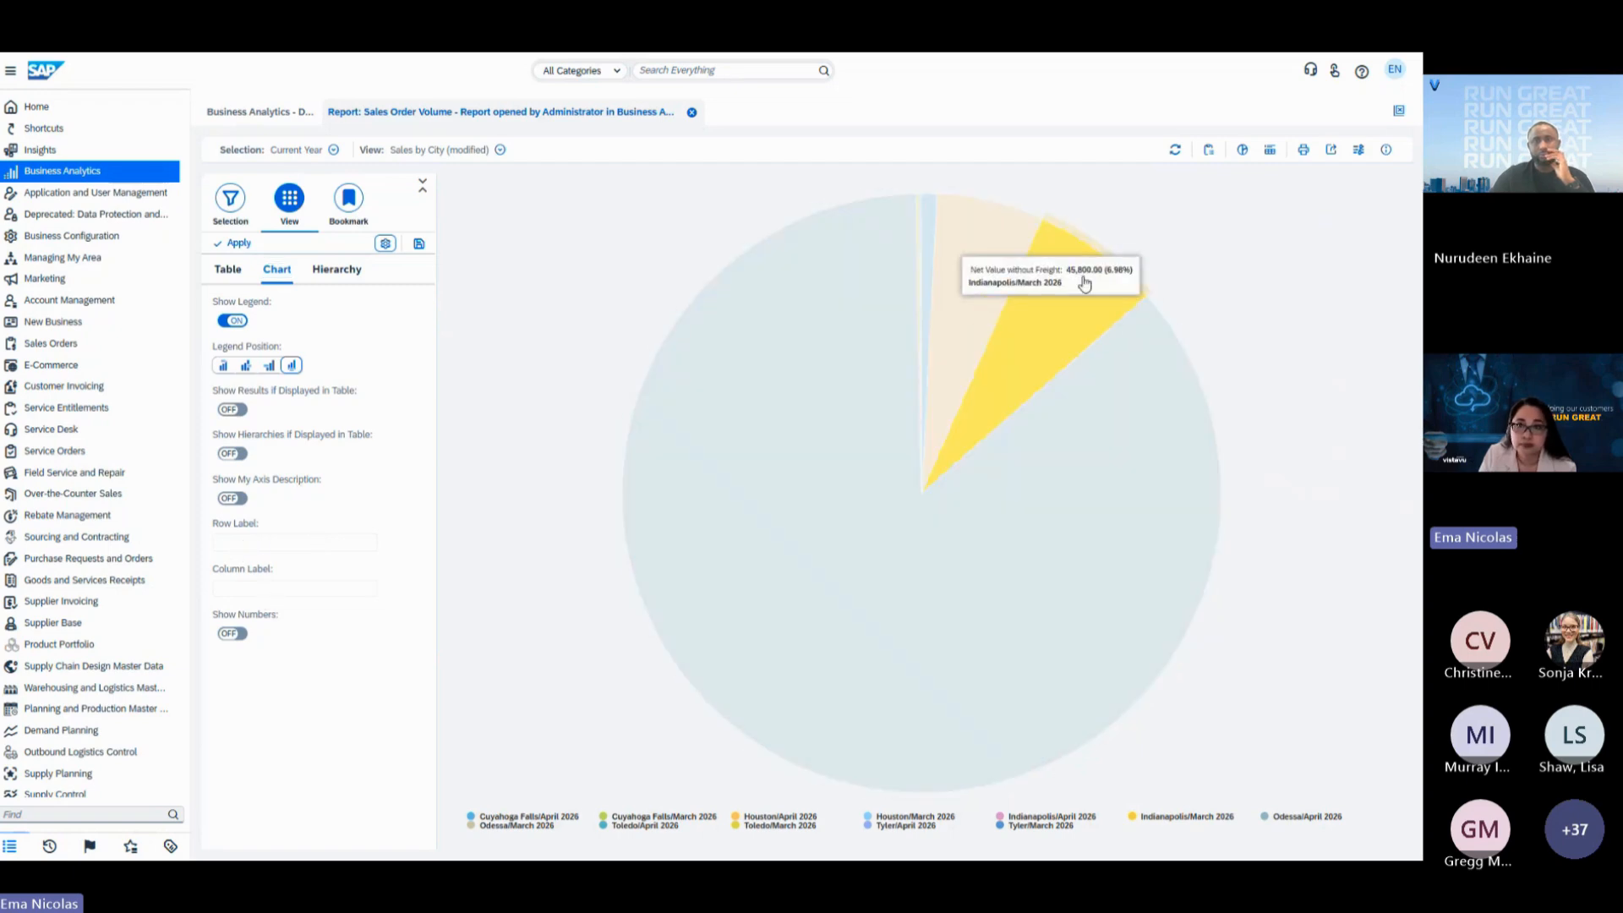
Change the chart type to a column chart and display it side by side with the table.
click(1242, 150)
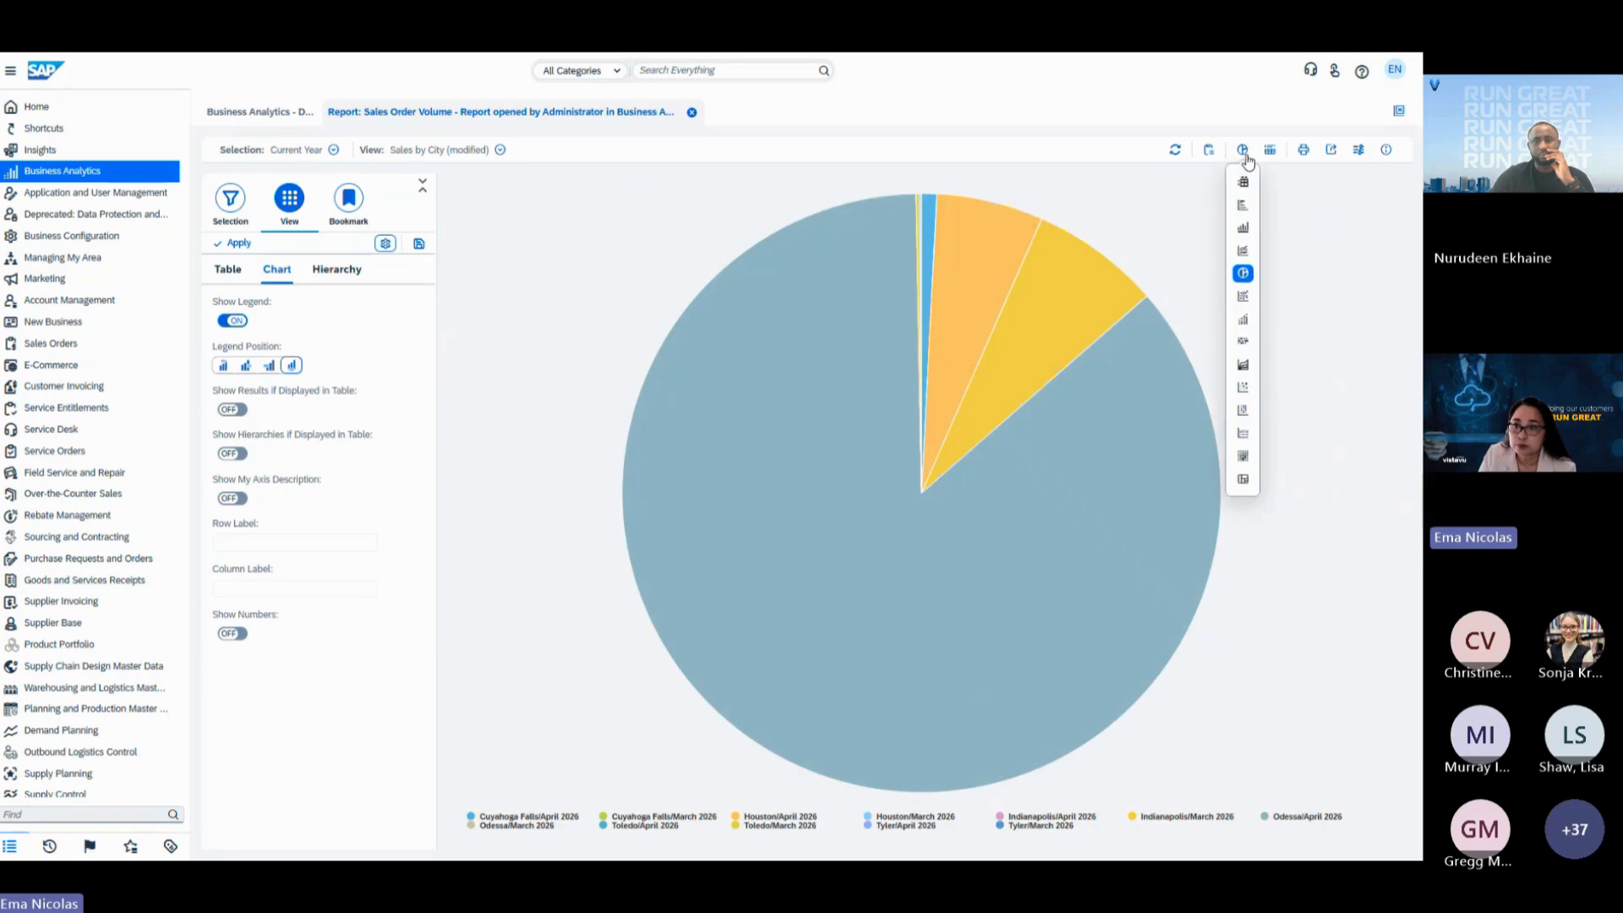
click(1243, 229)
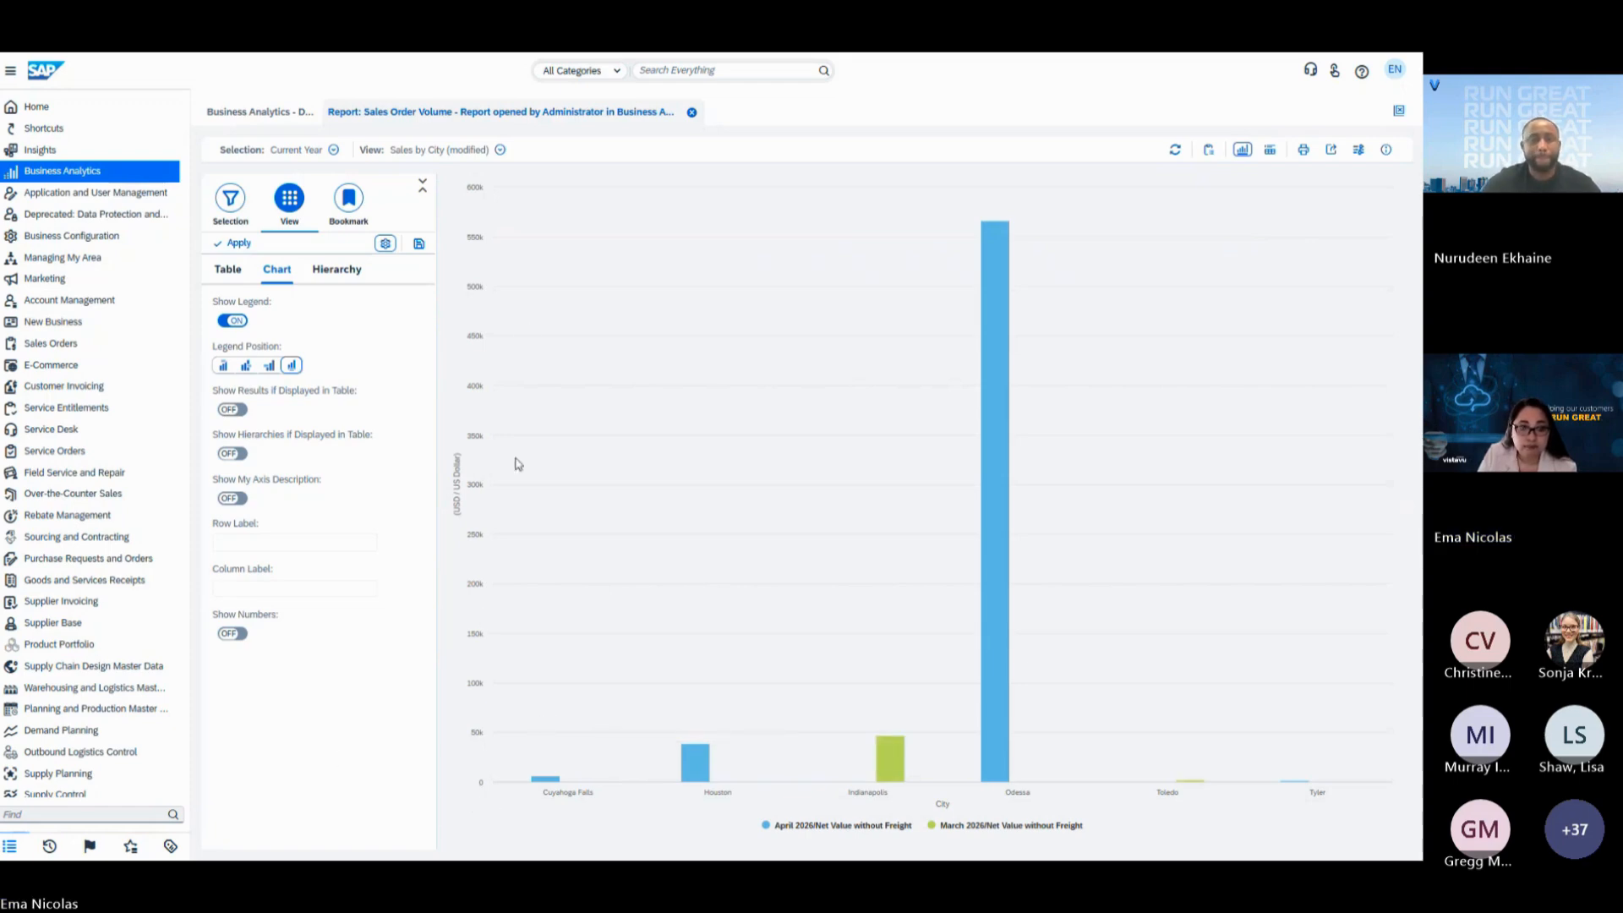
mouse_move(1007, 289)
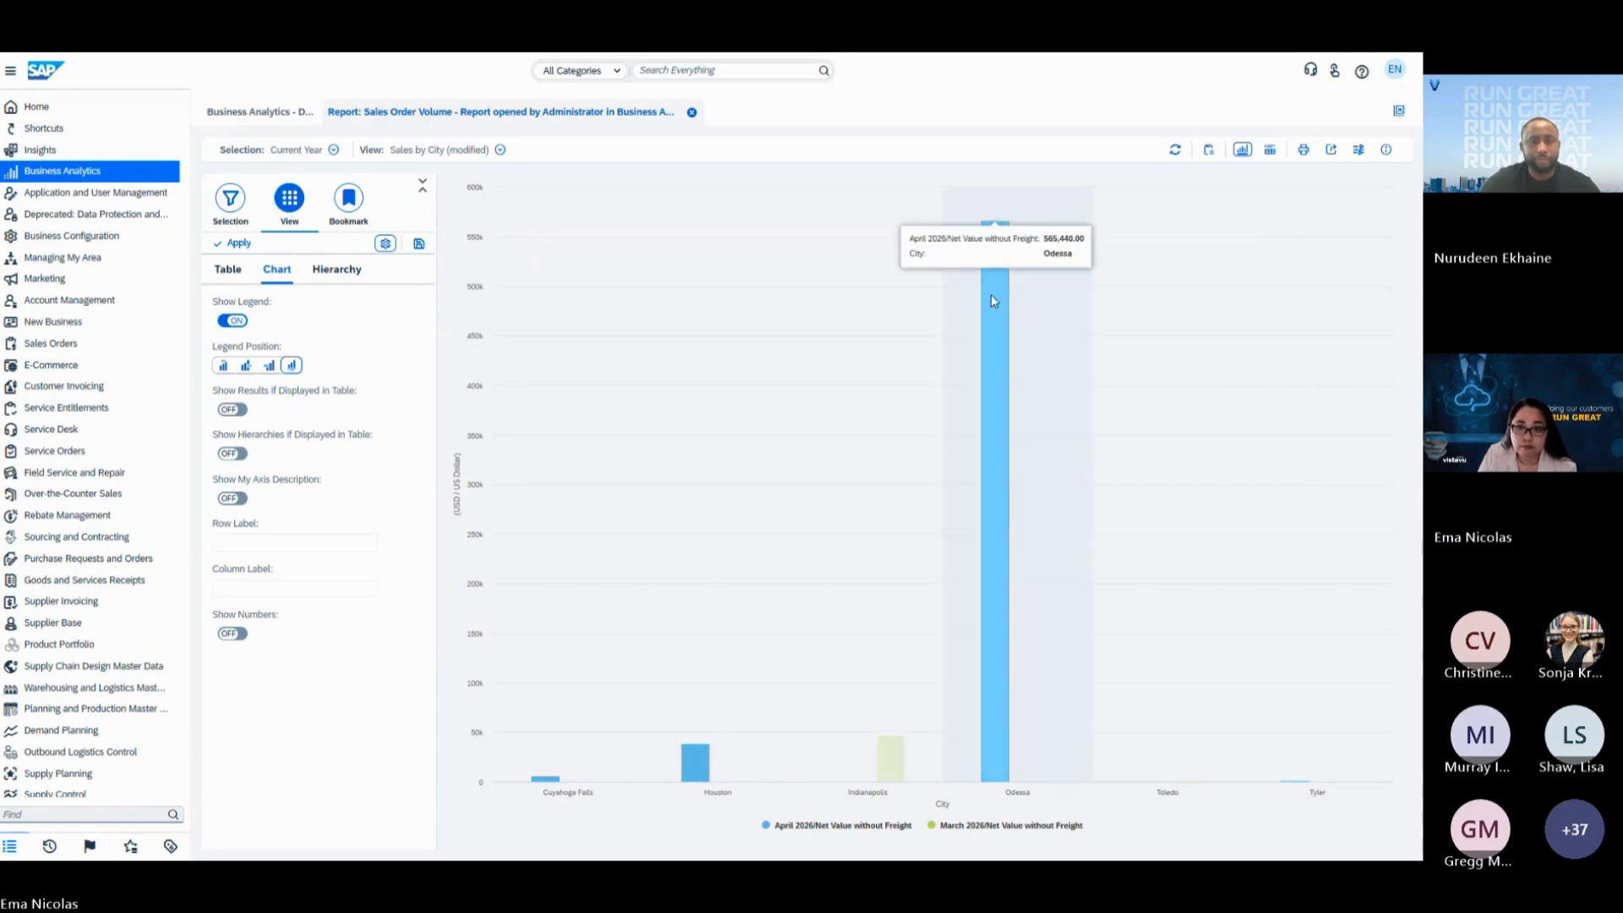
mouse_move(837, 782)
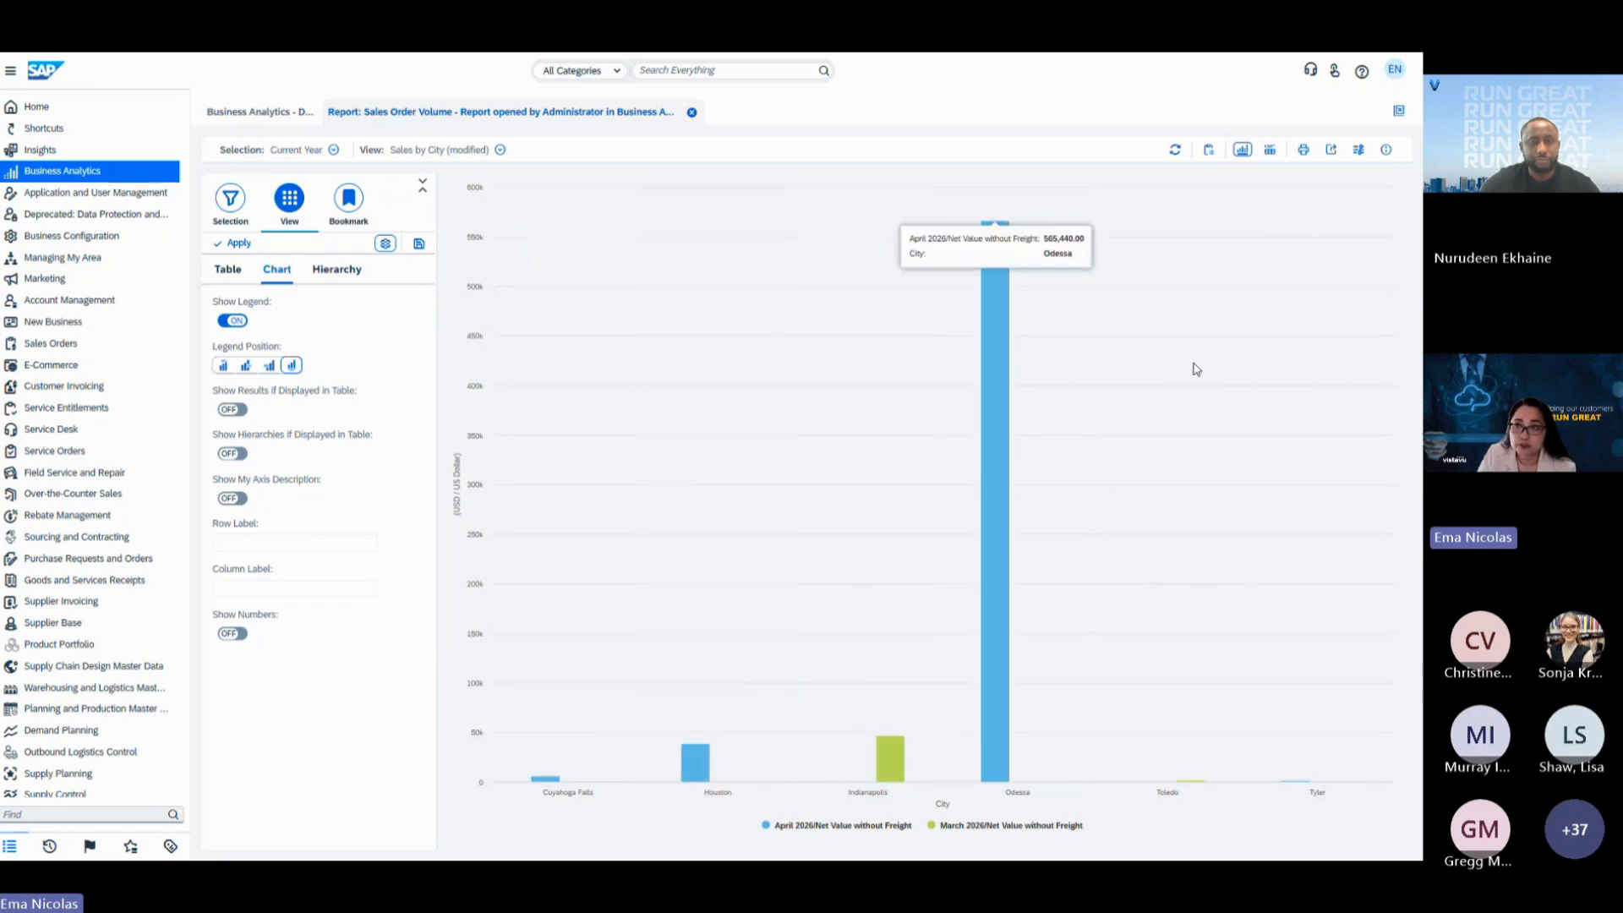
click(1270, 149)
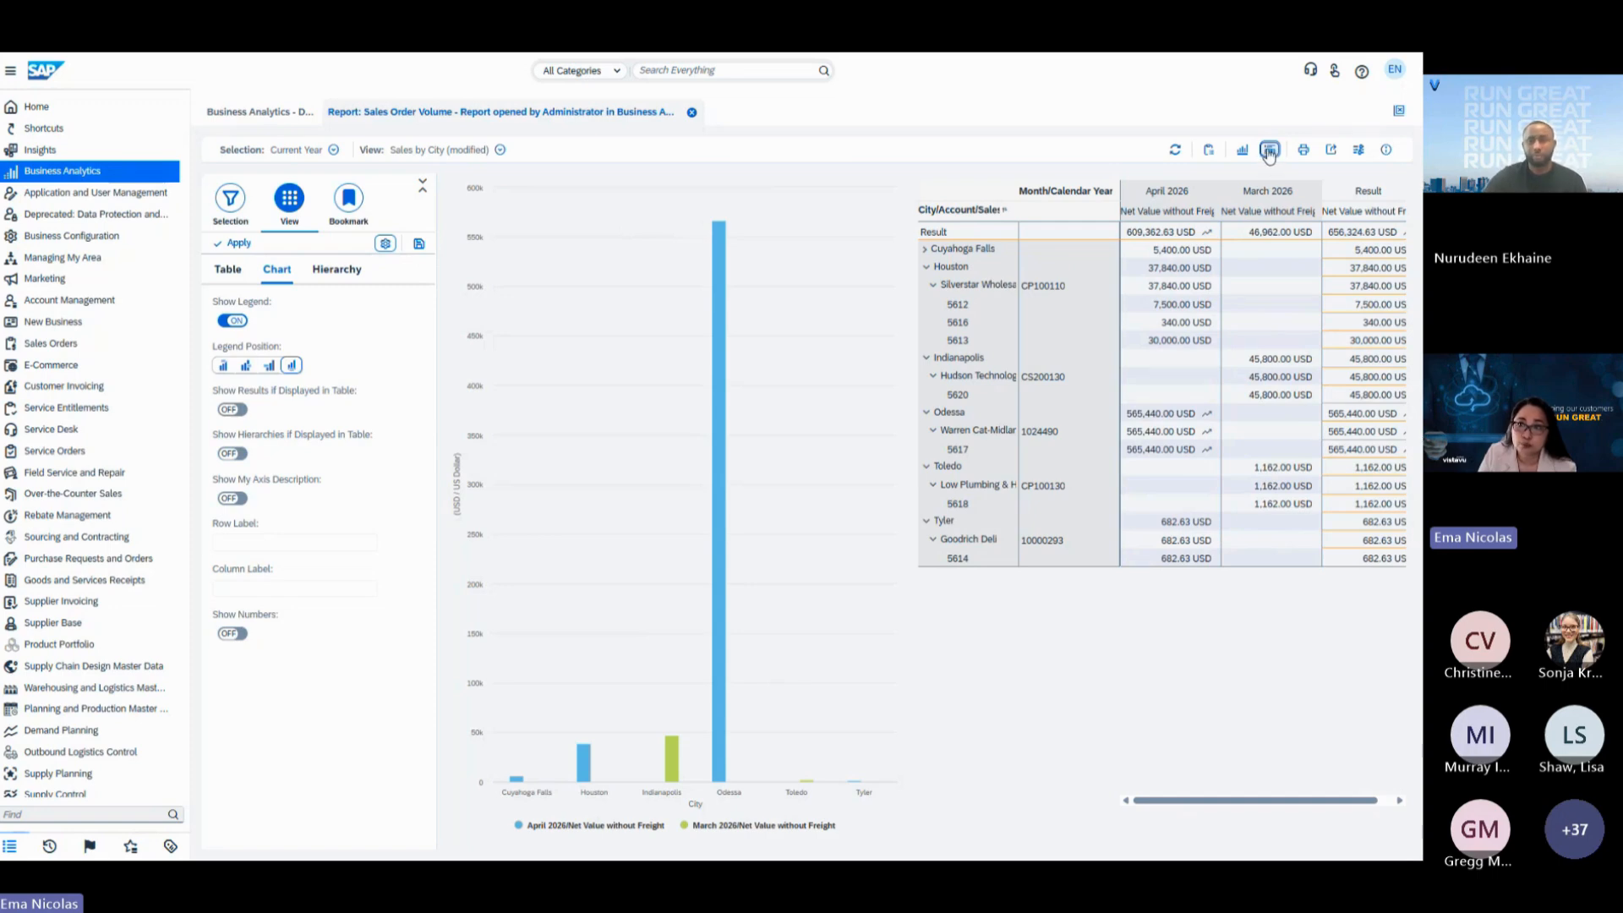
Switch the report to table only, and restore the combined chart and table display with a column chart.
click(1243, 151)
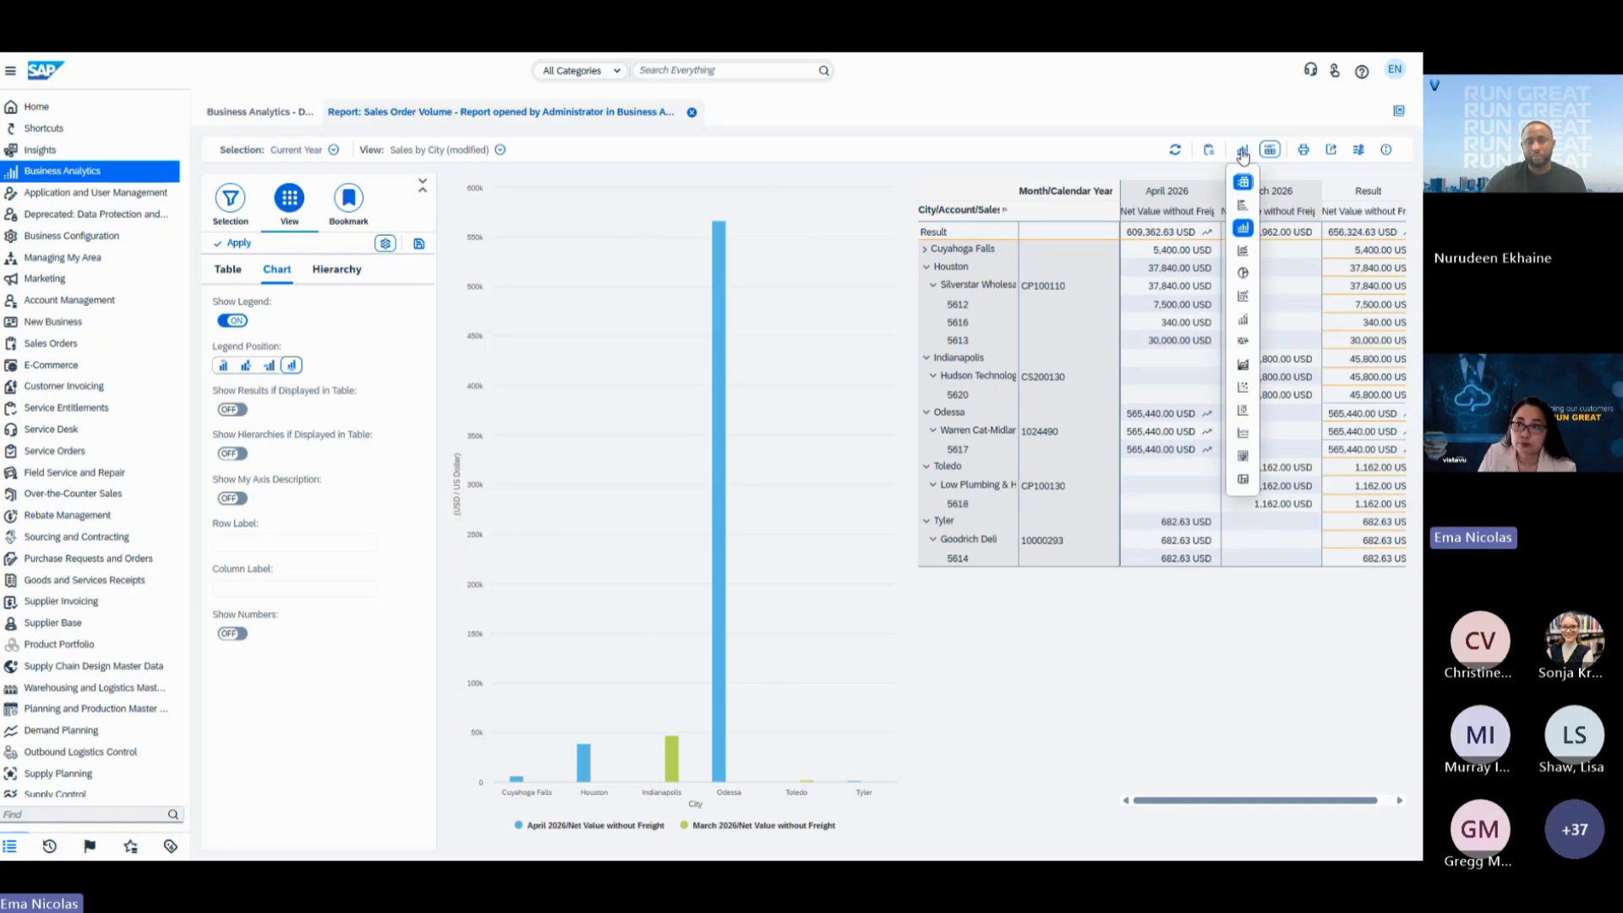
click(1246, 191)
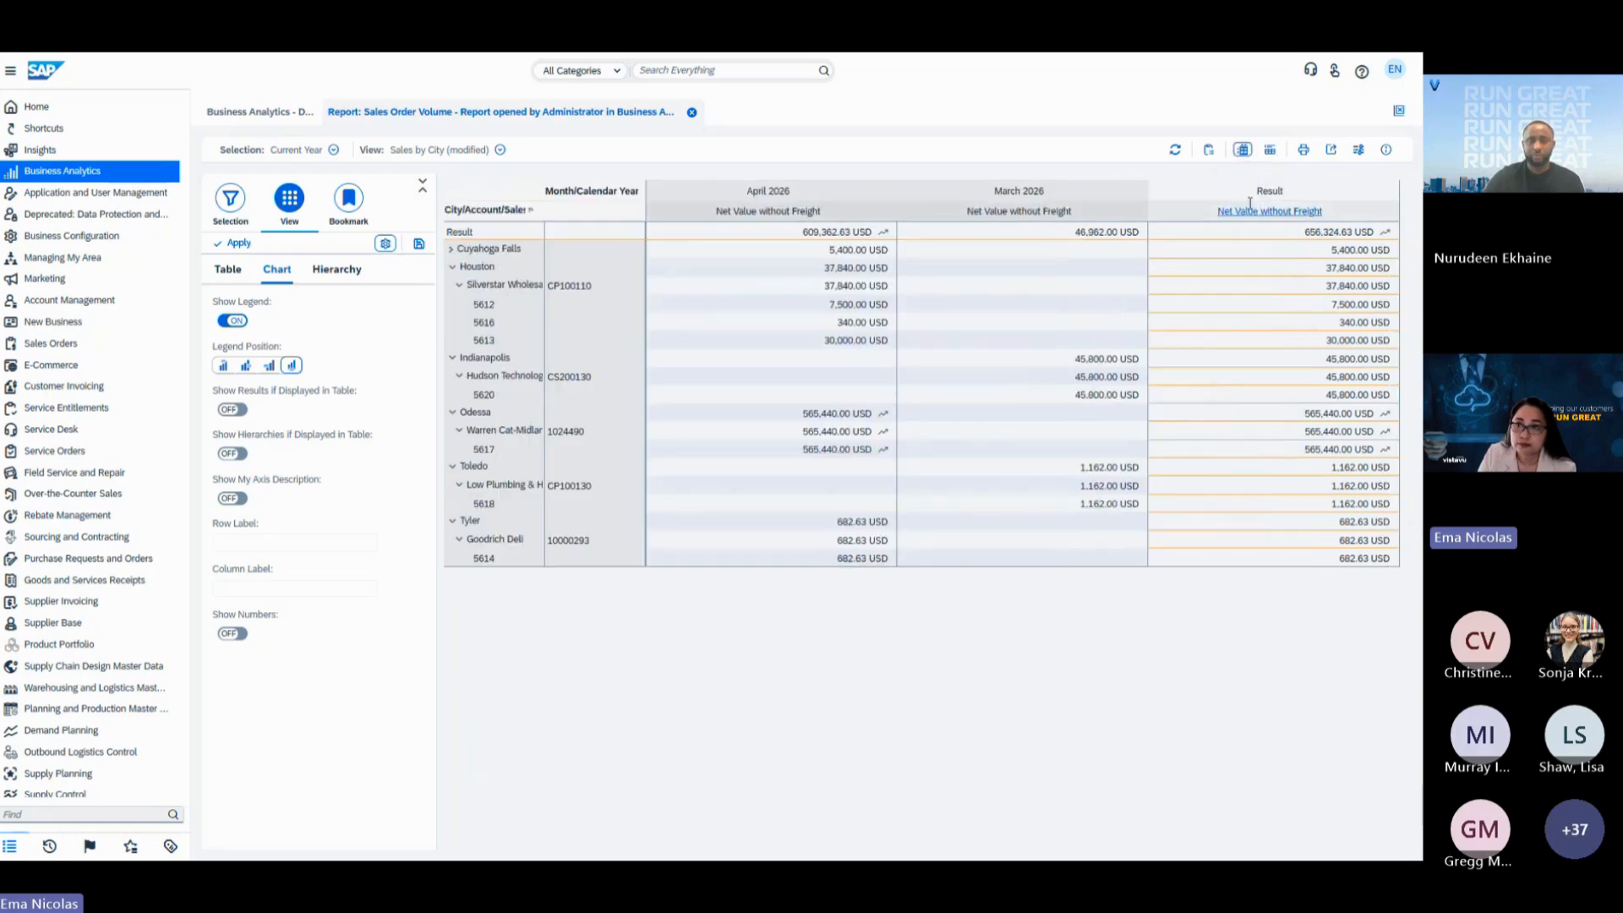
click(1269, 158)
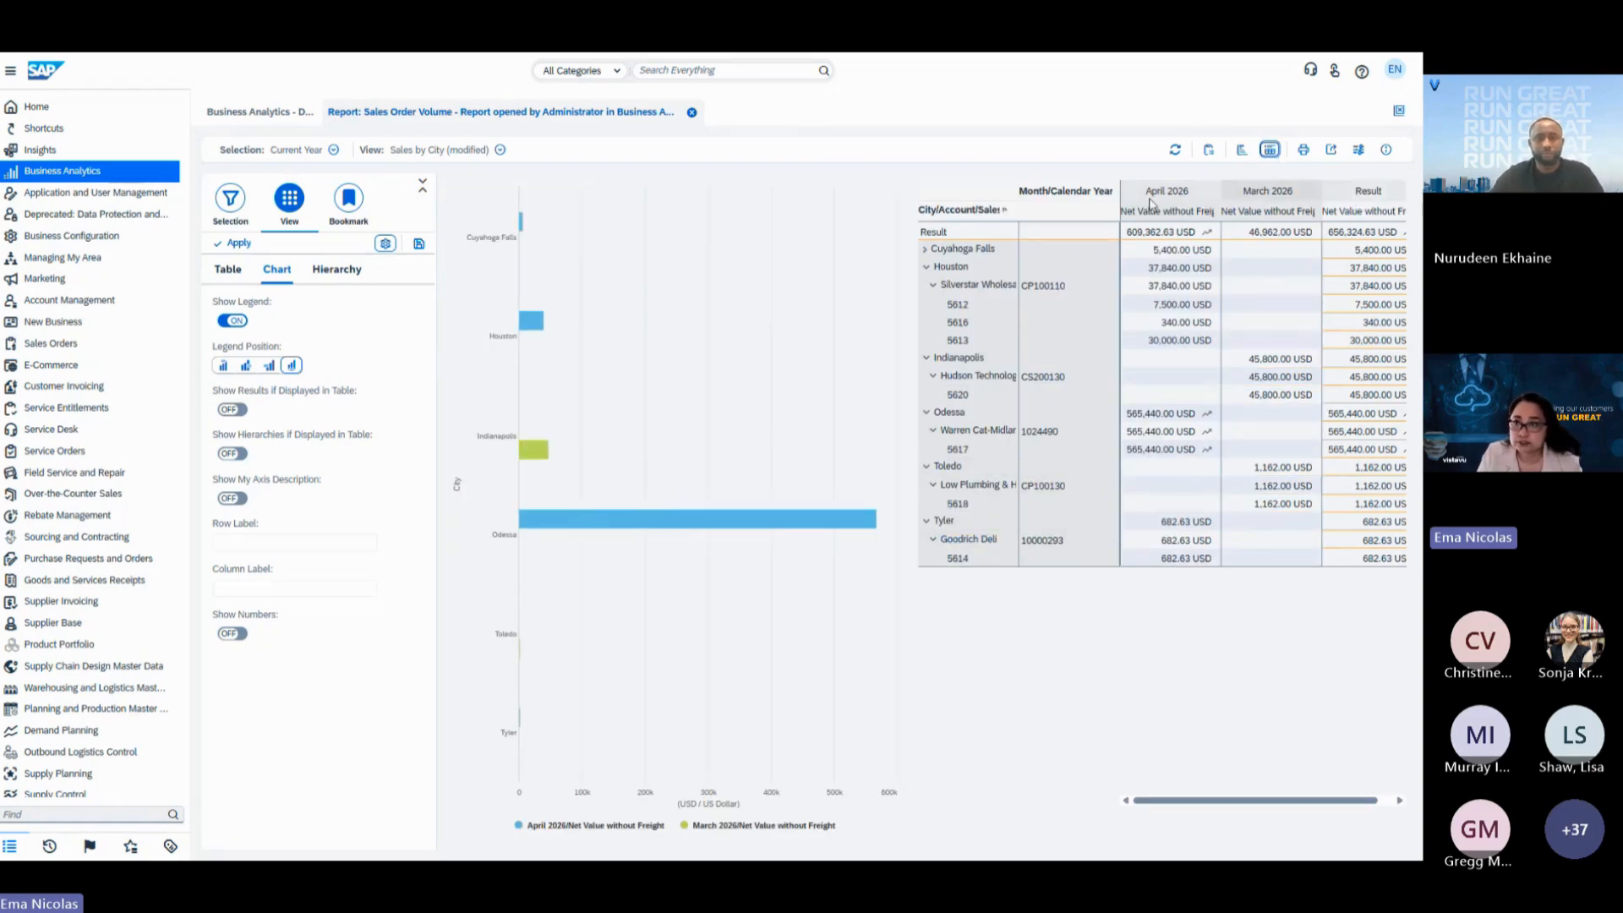
click(1242, 151)
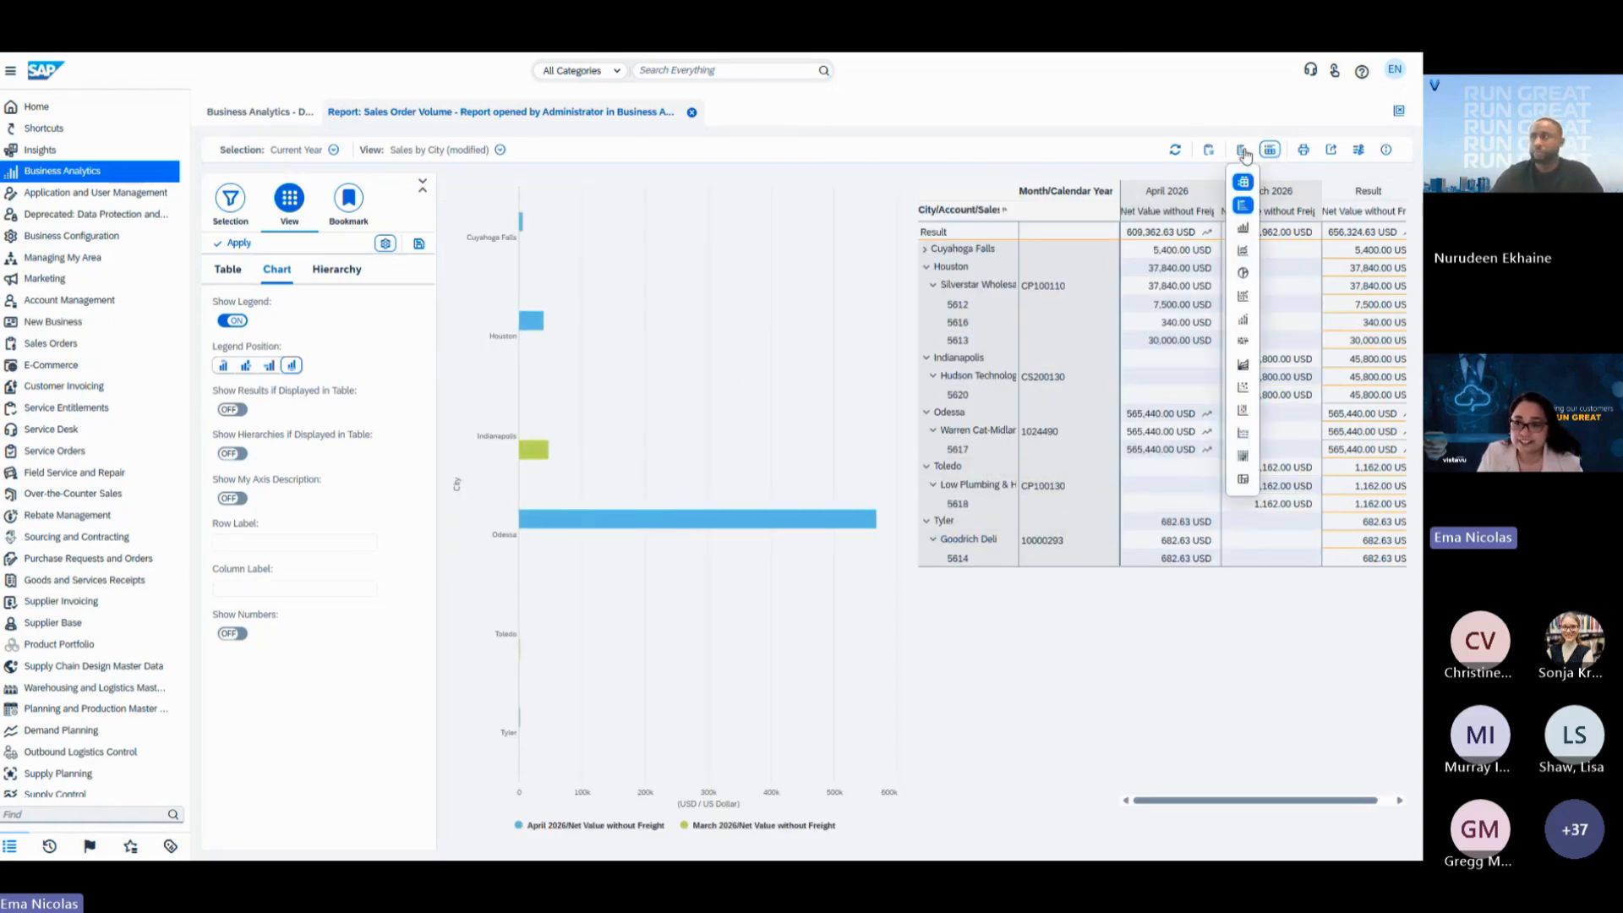
click(1244, 233)
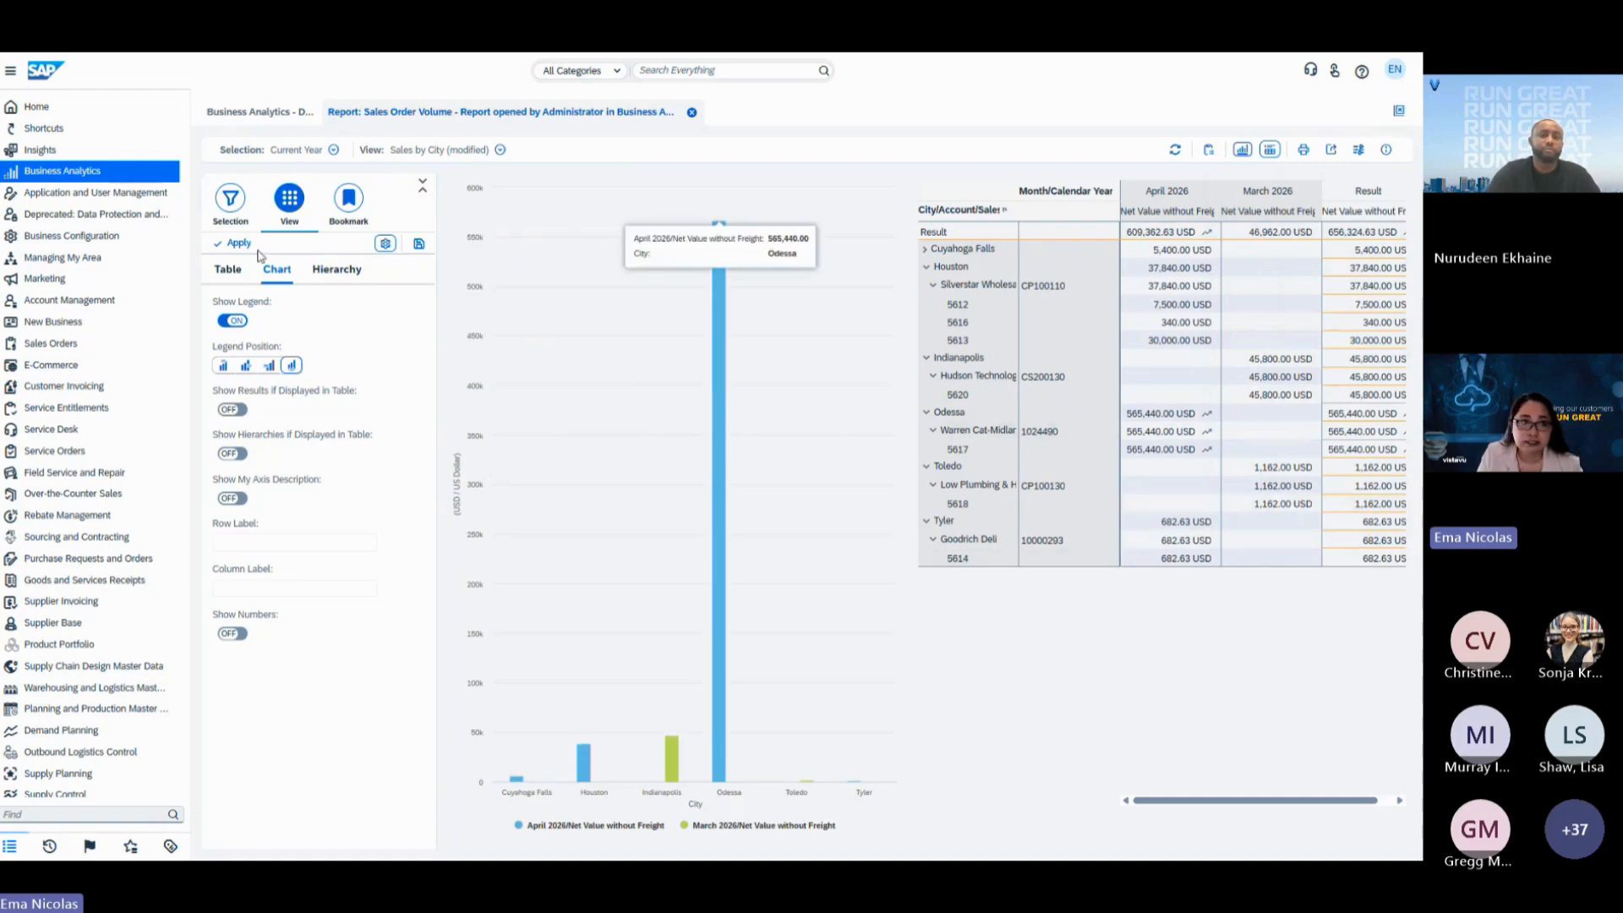
Check the available row fields without adding any and save the modified Sales by City view.
click(385, 243)
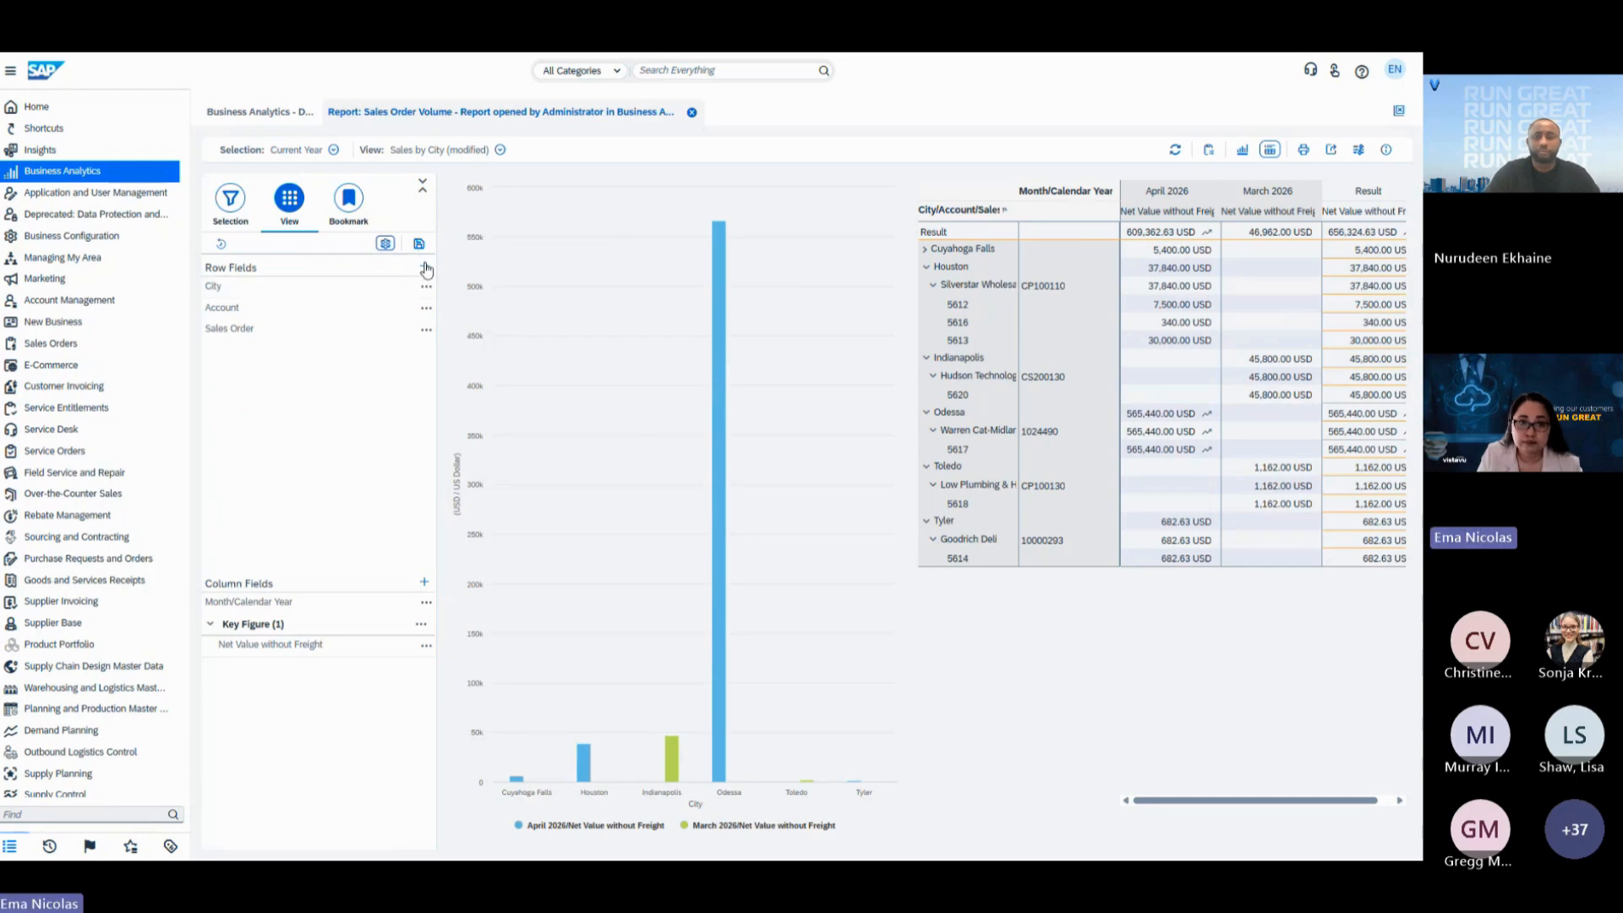
click(425, 267)
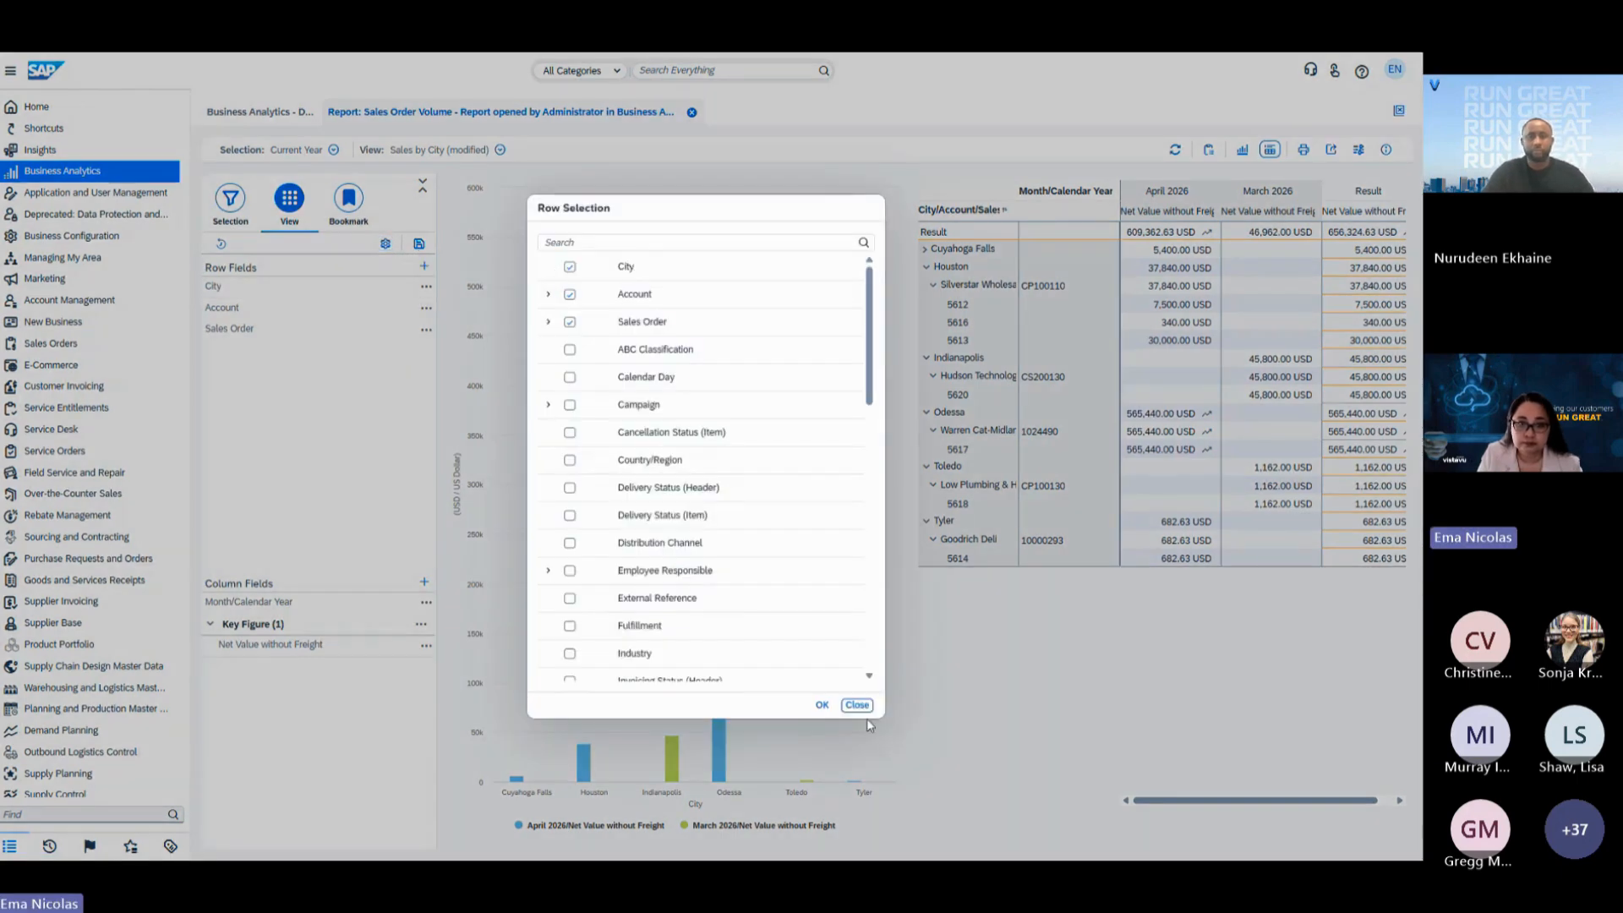
click(857, 705)
click(419, 244)
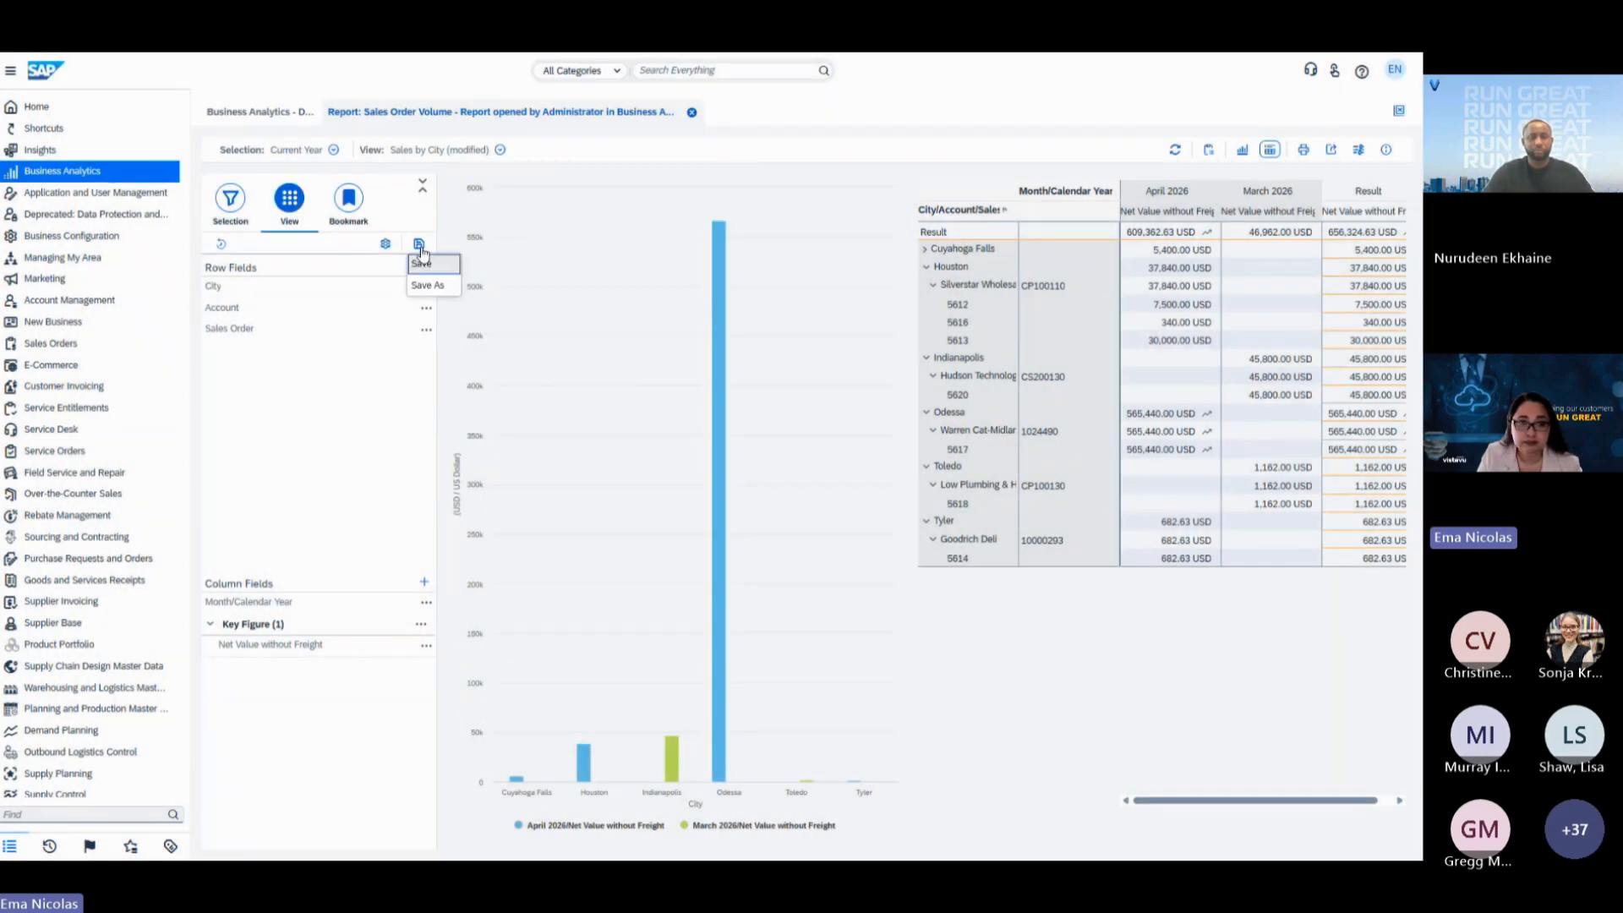
click(423, 263)
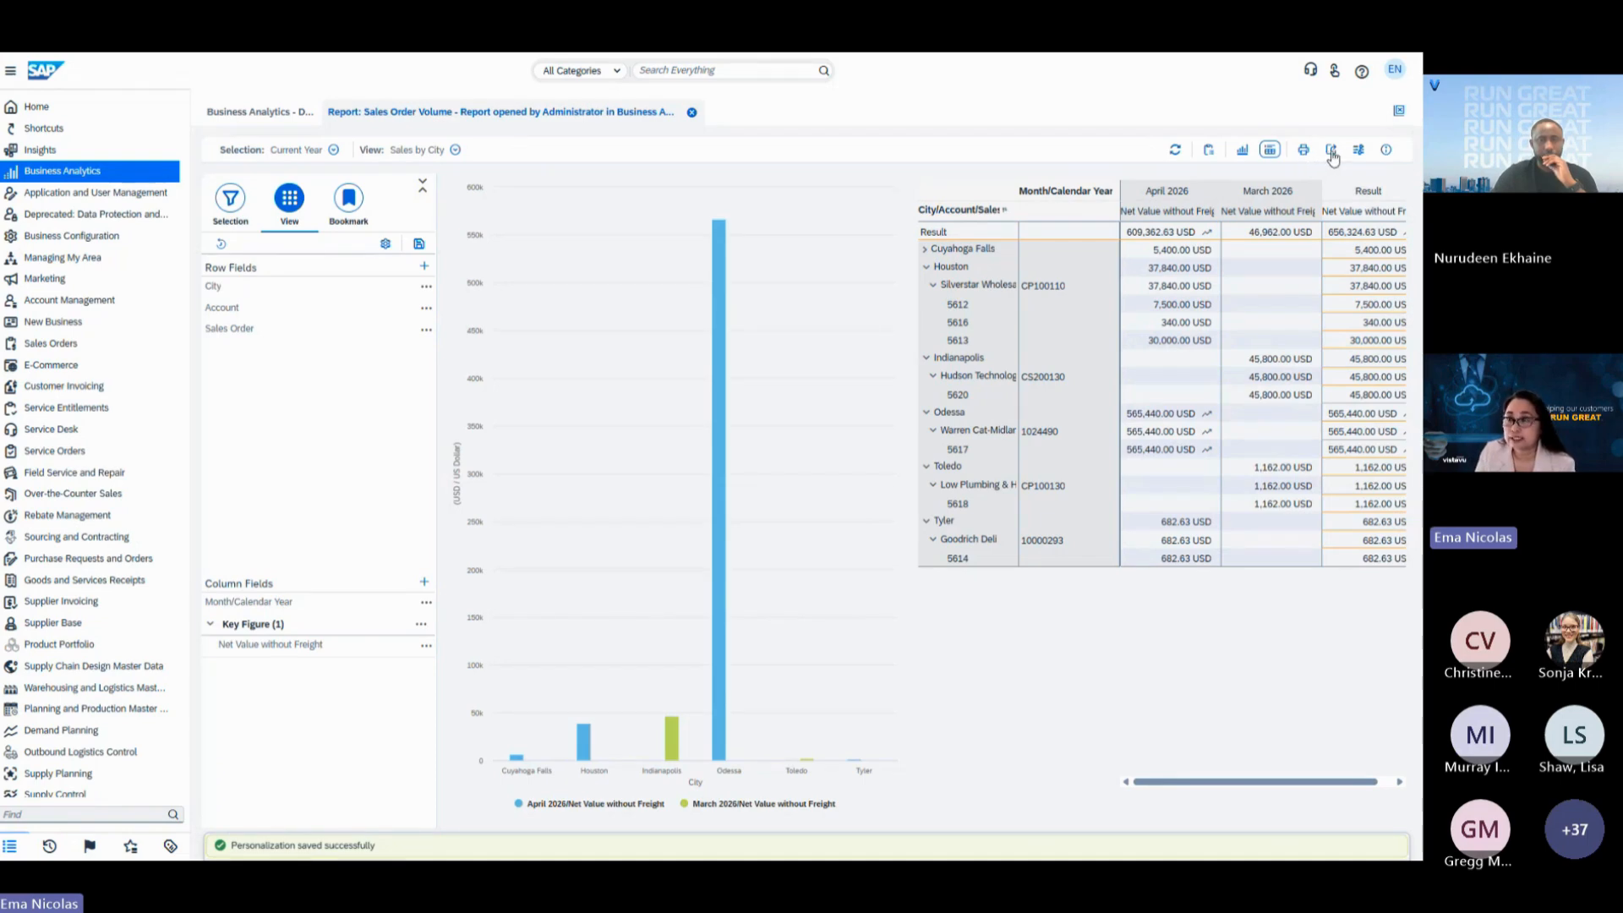
Review the report's export options, including the formats for sending it by e-mail.
click(1332, 152)
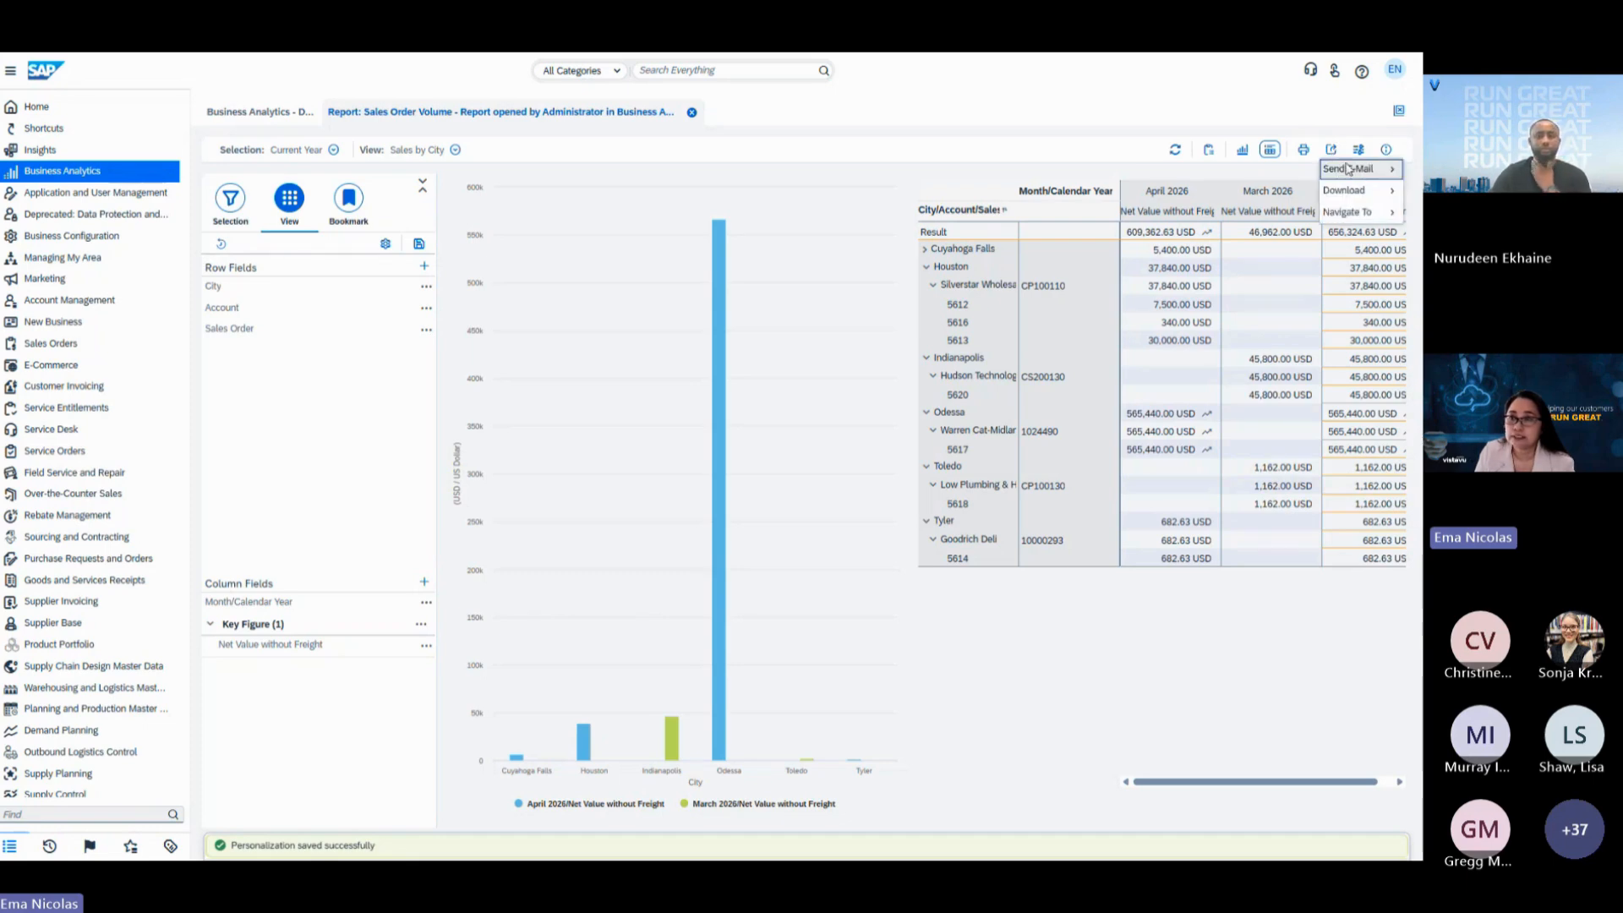
mouse_move(1344, 191)
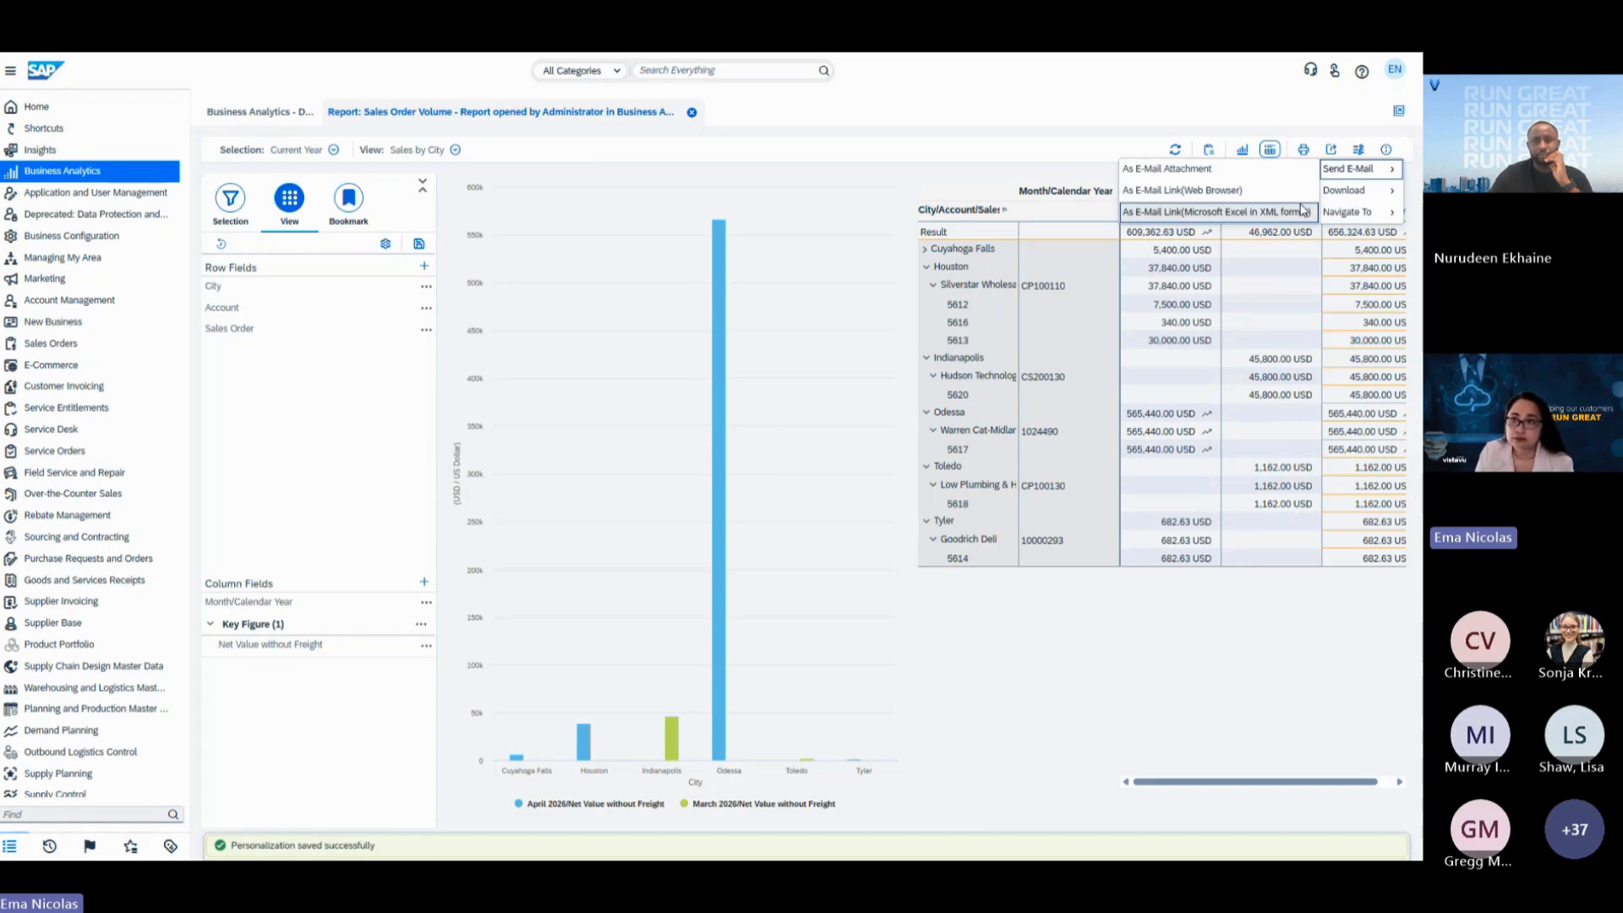
click(1327, 132)
In Add Fields, mark the MBOL and Order Type extension fields for display in the report and in the selection.
click(1360, 152)
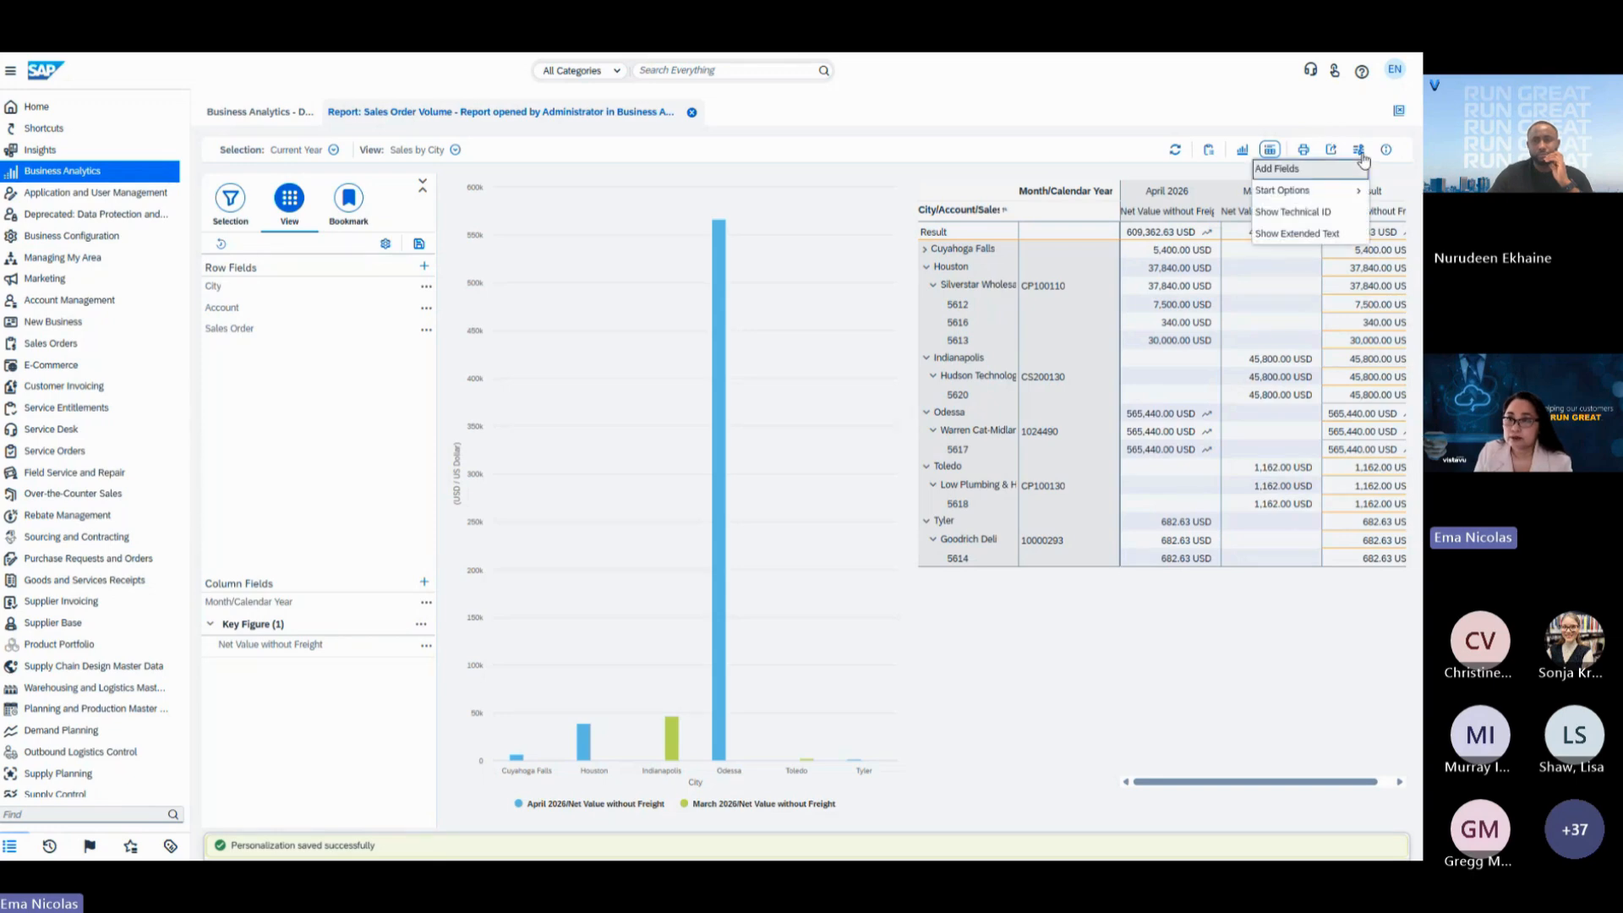
click(1278, 170)
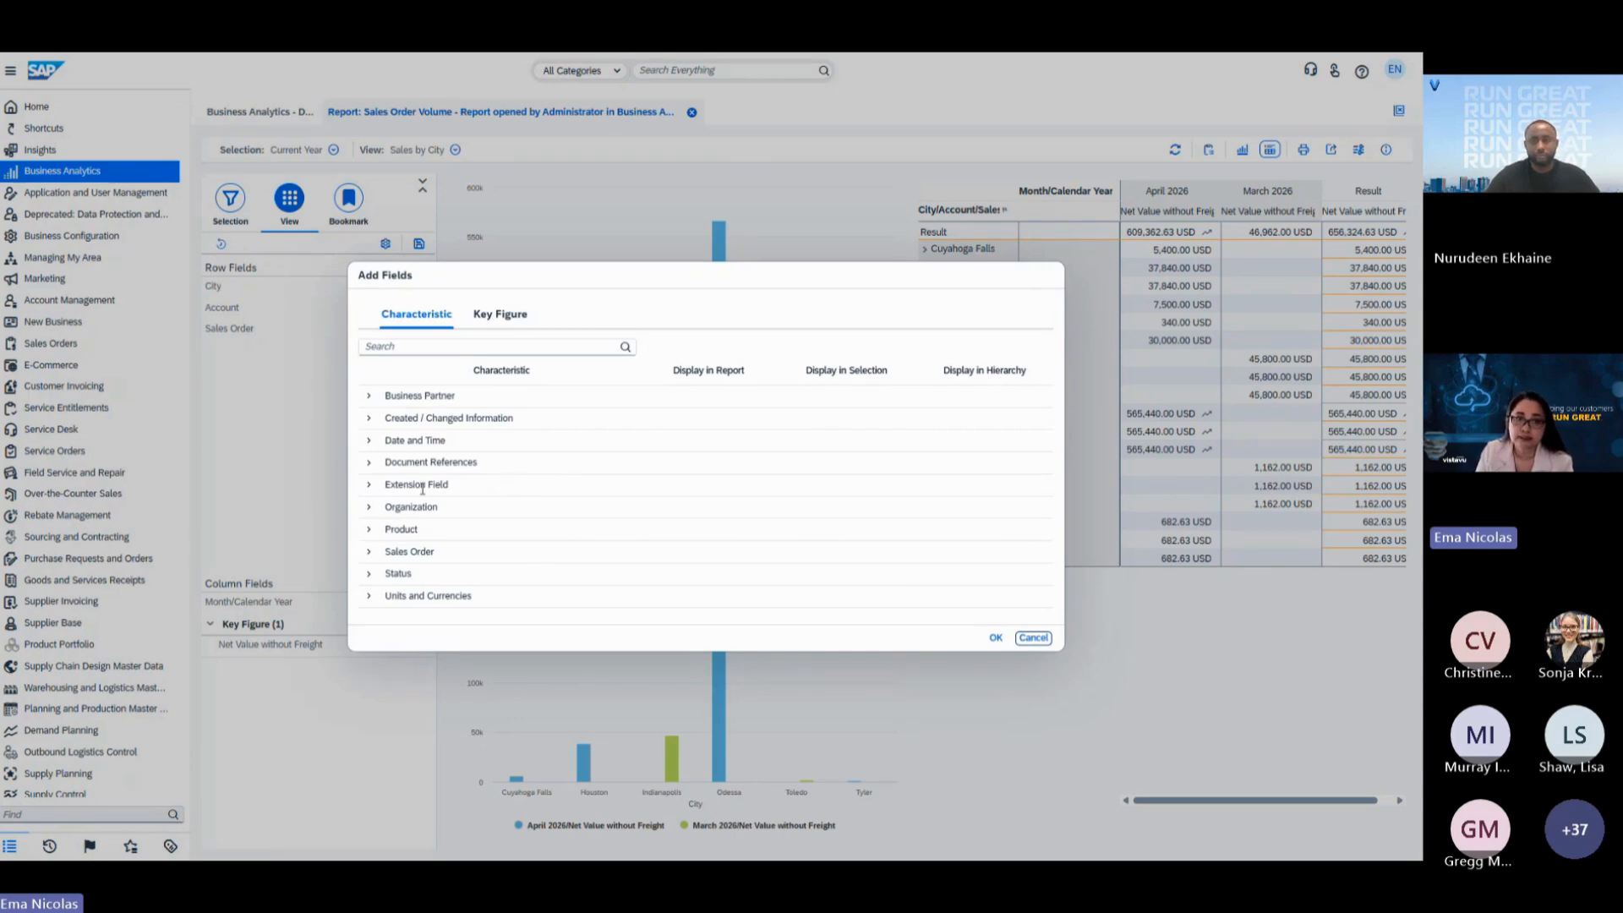
click(372, 489)
scroll(454, 532, down, 1)
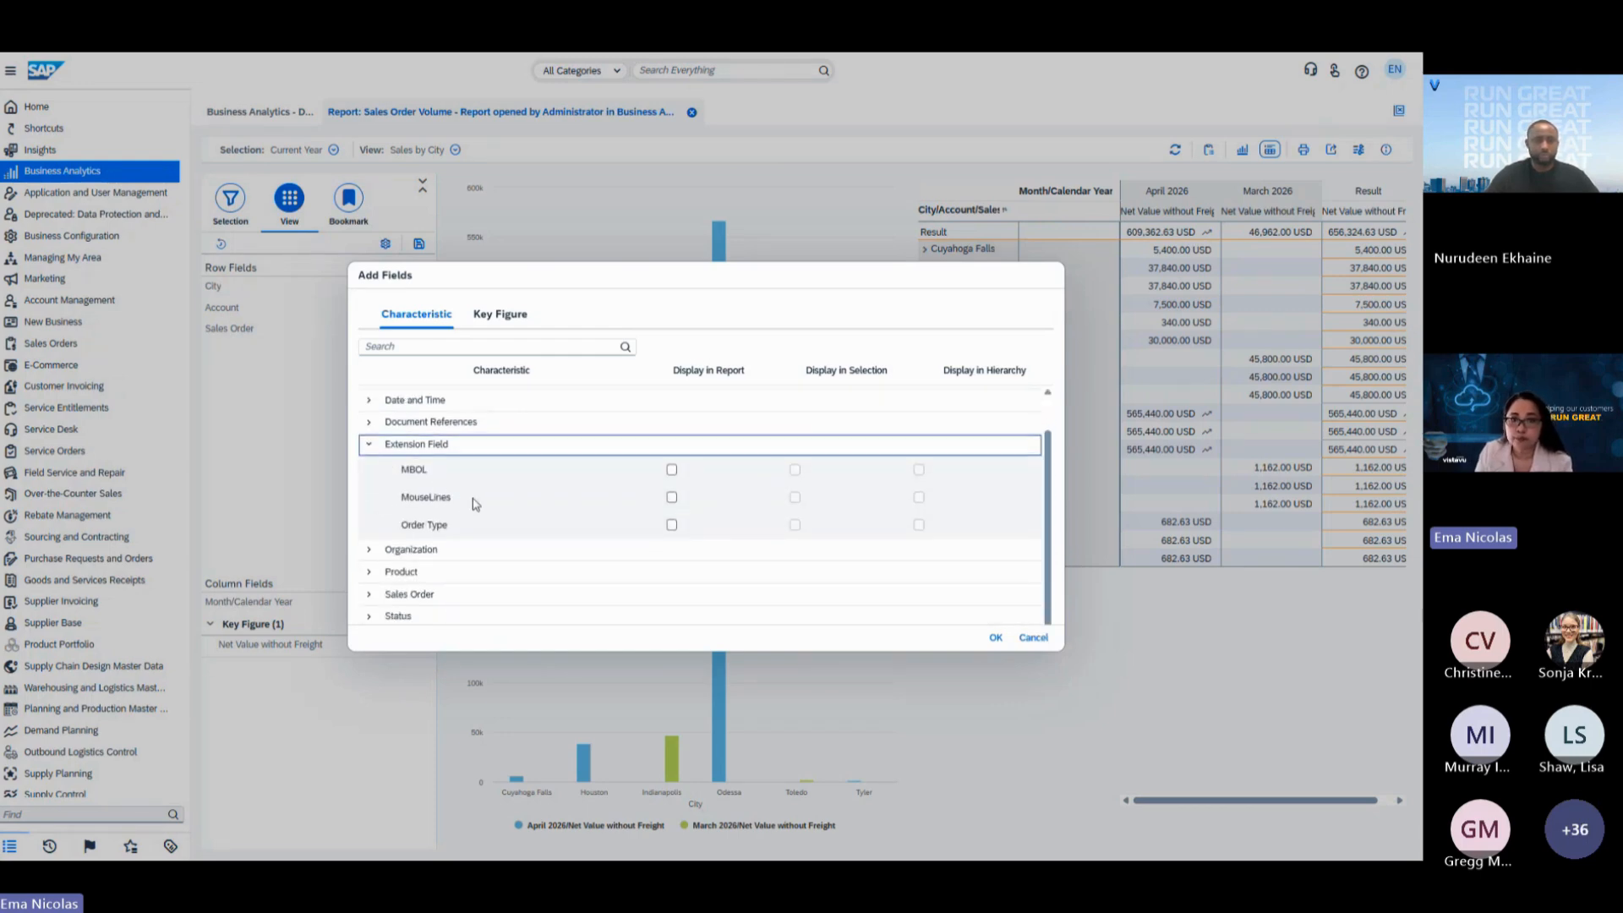
click(673, 525)
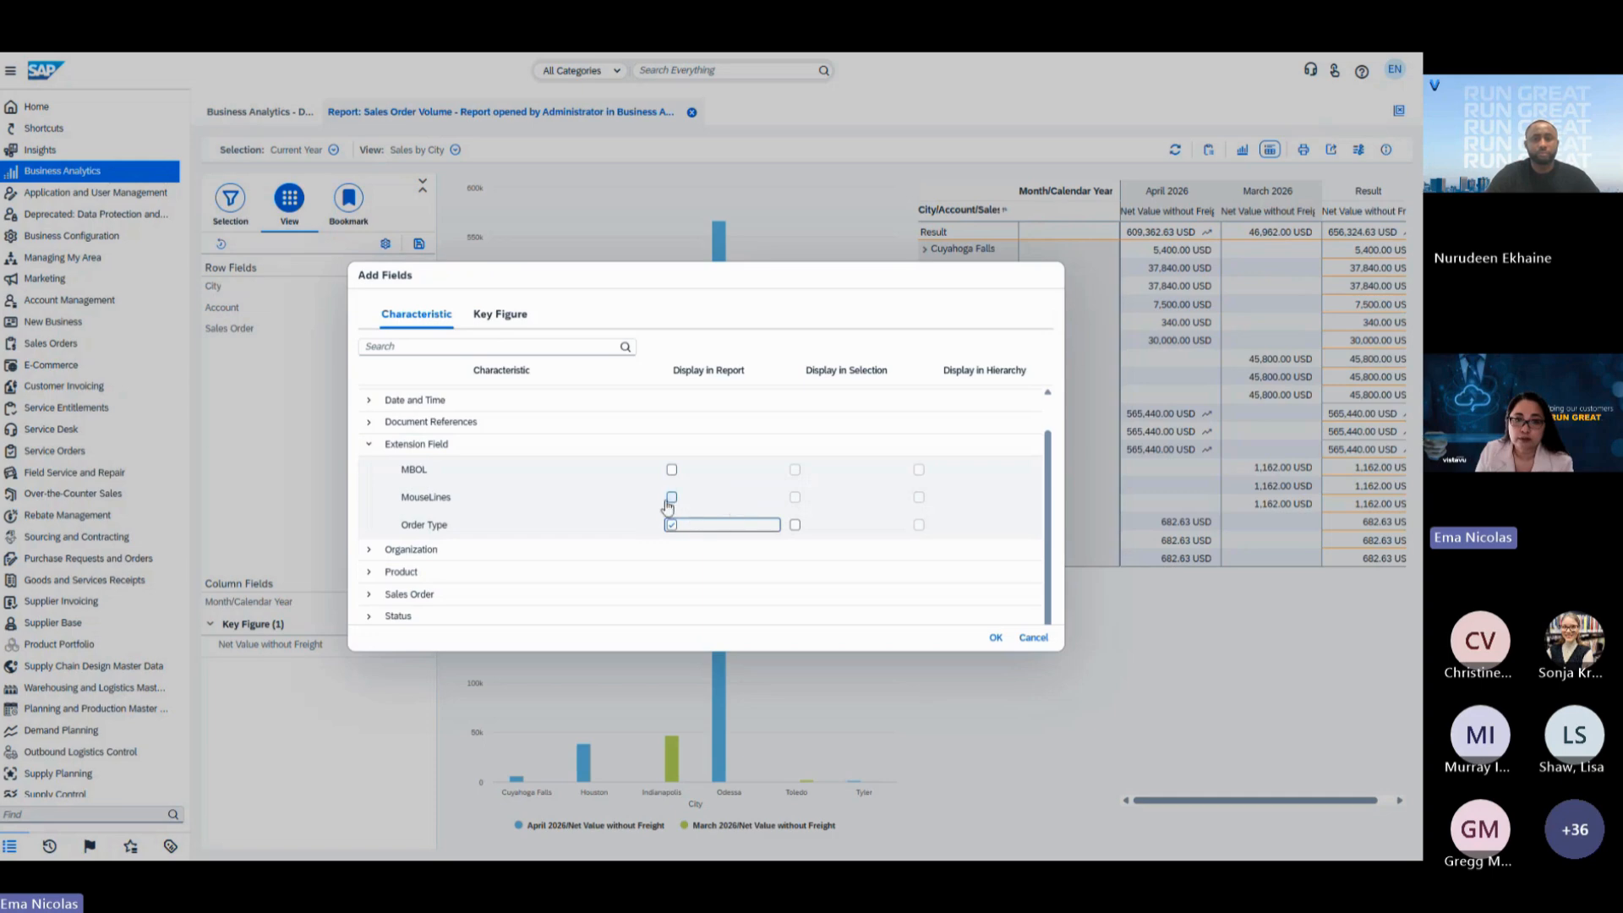
click(671, 469)
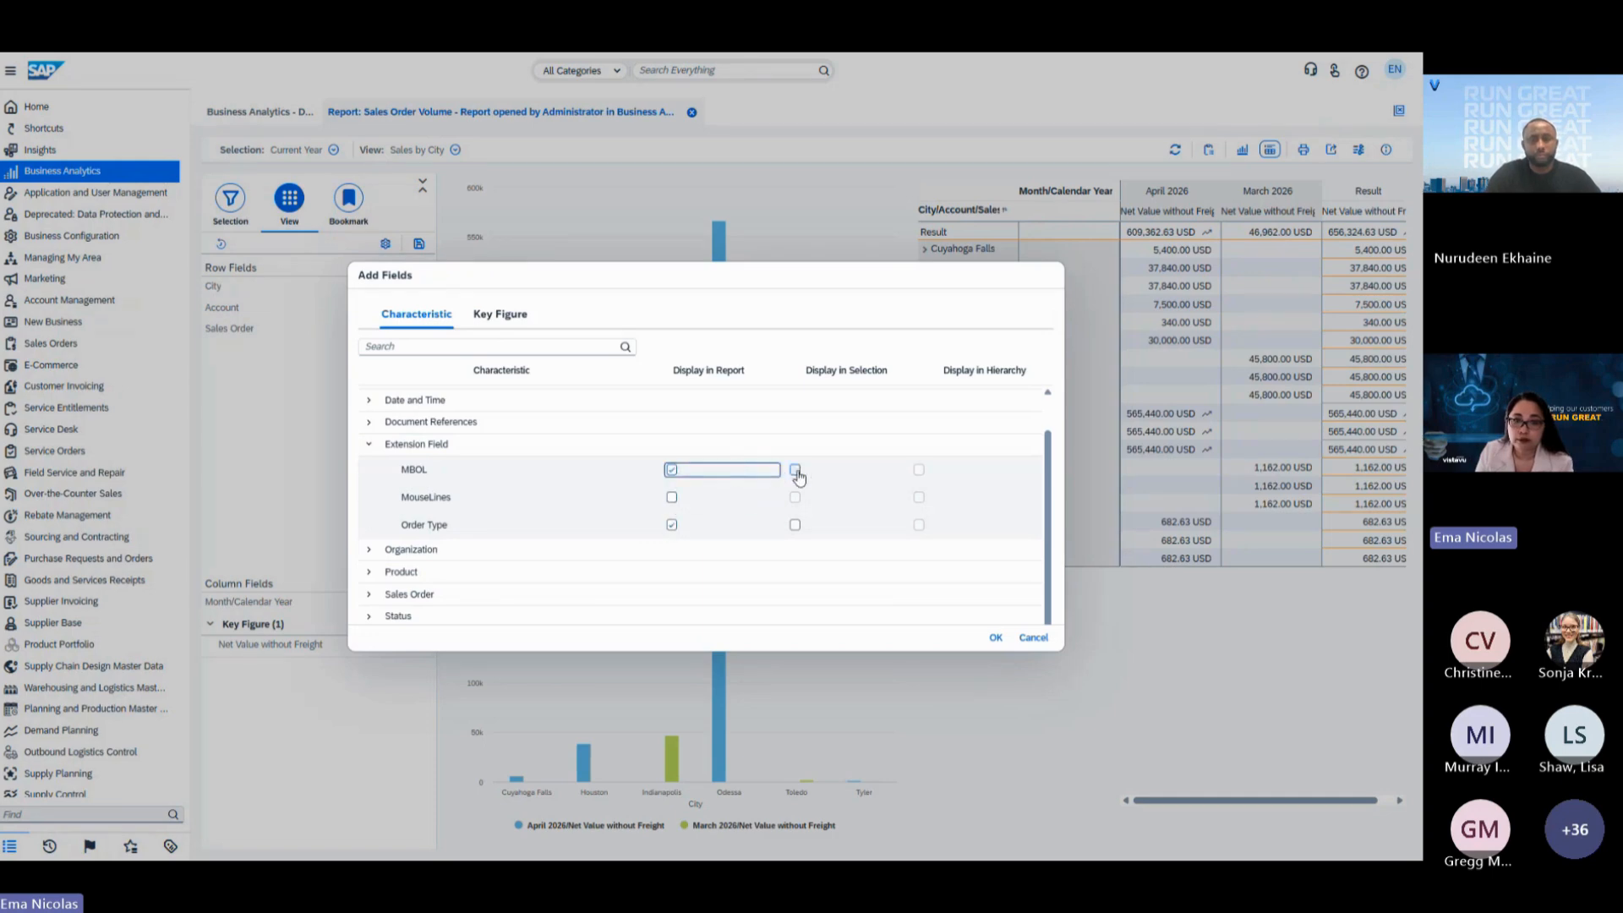
click(794, 471)
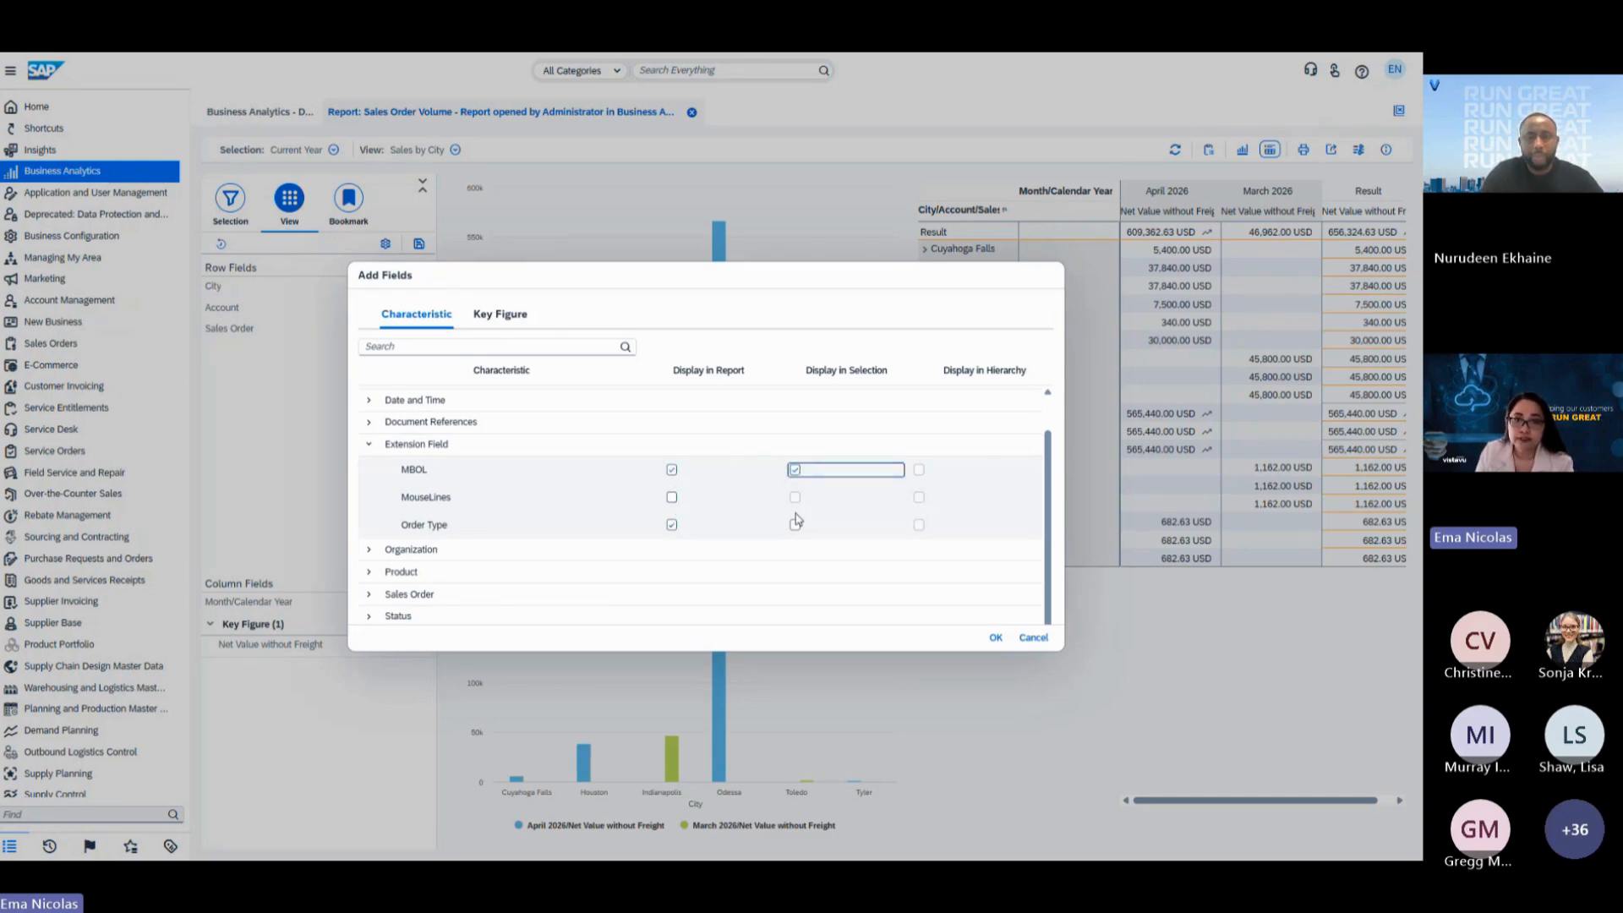
click(794, 525)
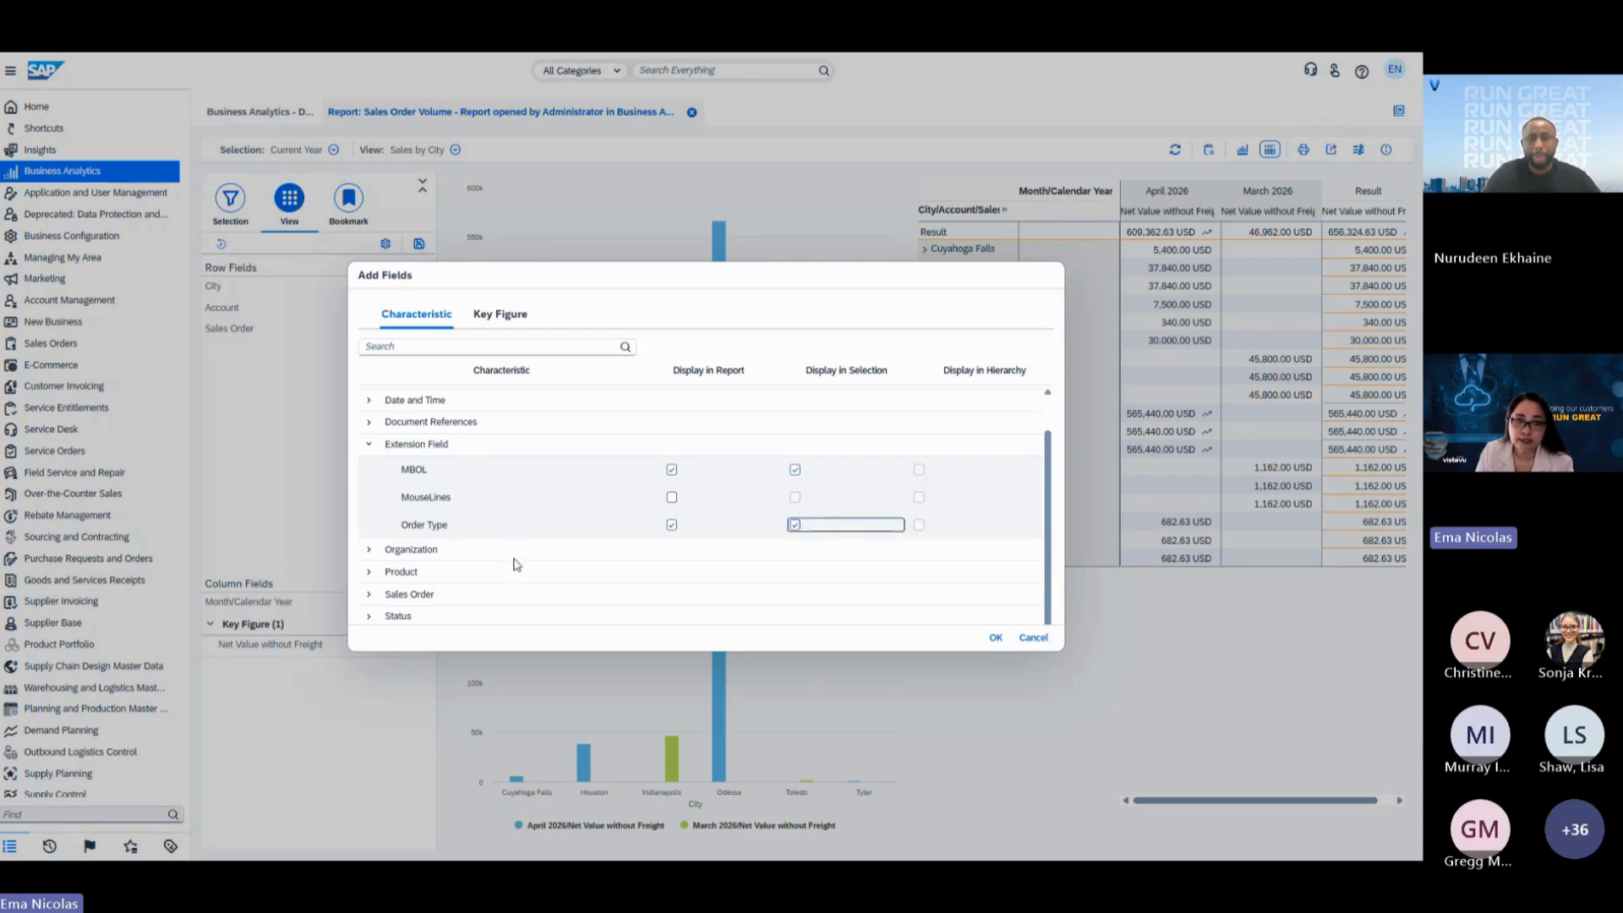
Examine the own and standard key figures that can be added to the report, and cancel adding fields.
click(521, 324)
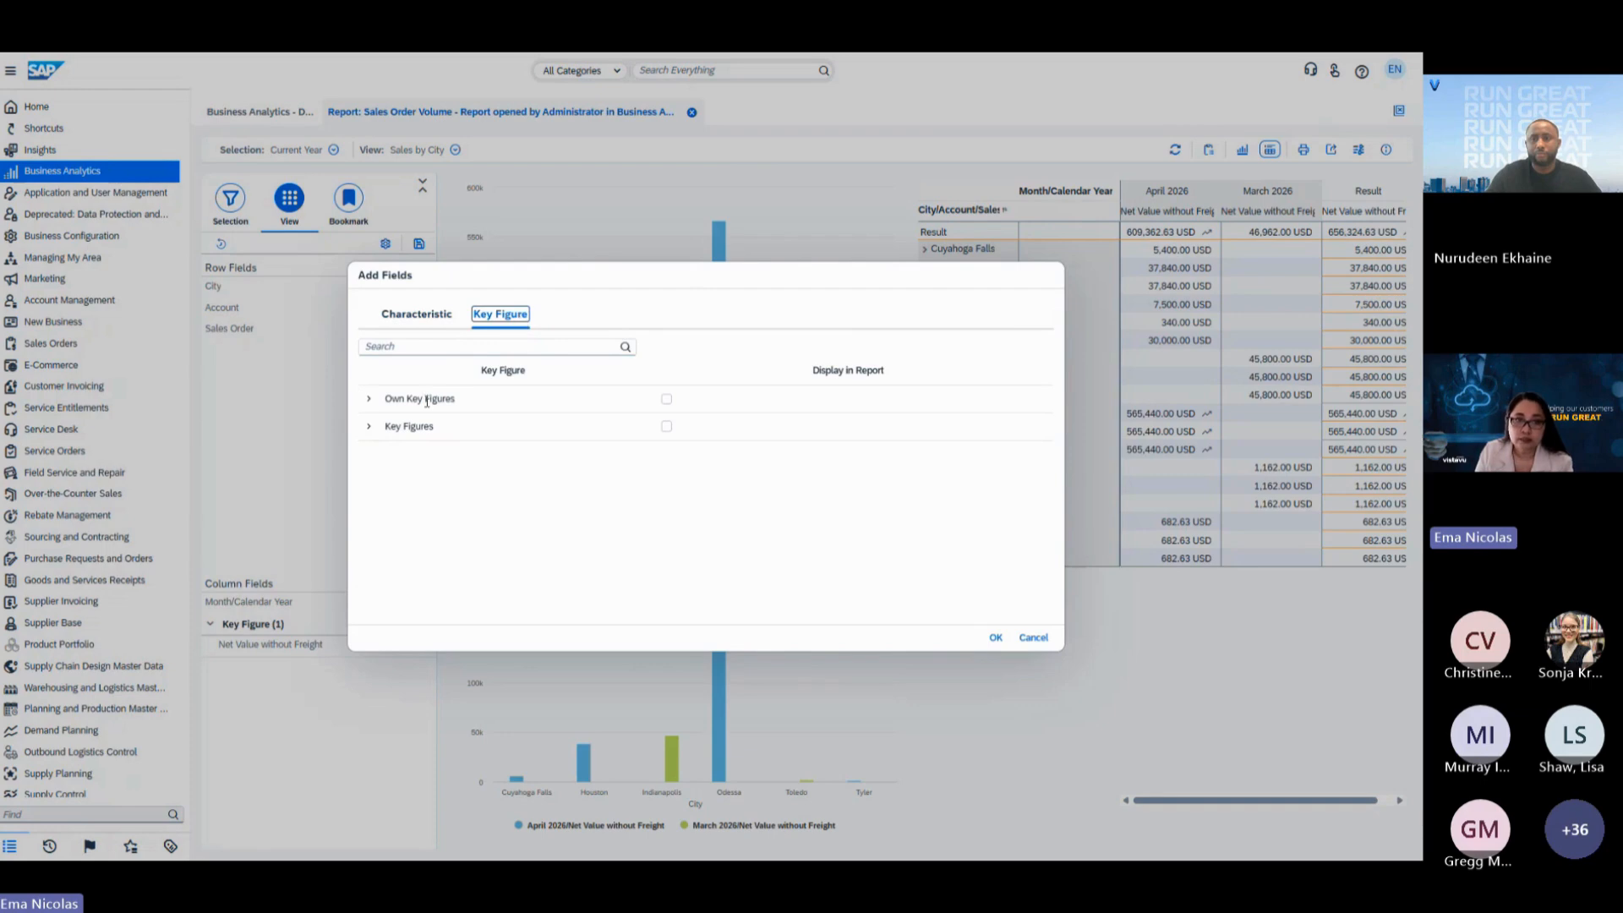
click(368, 400)
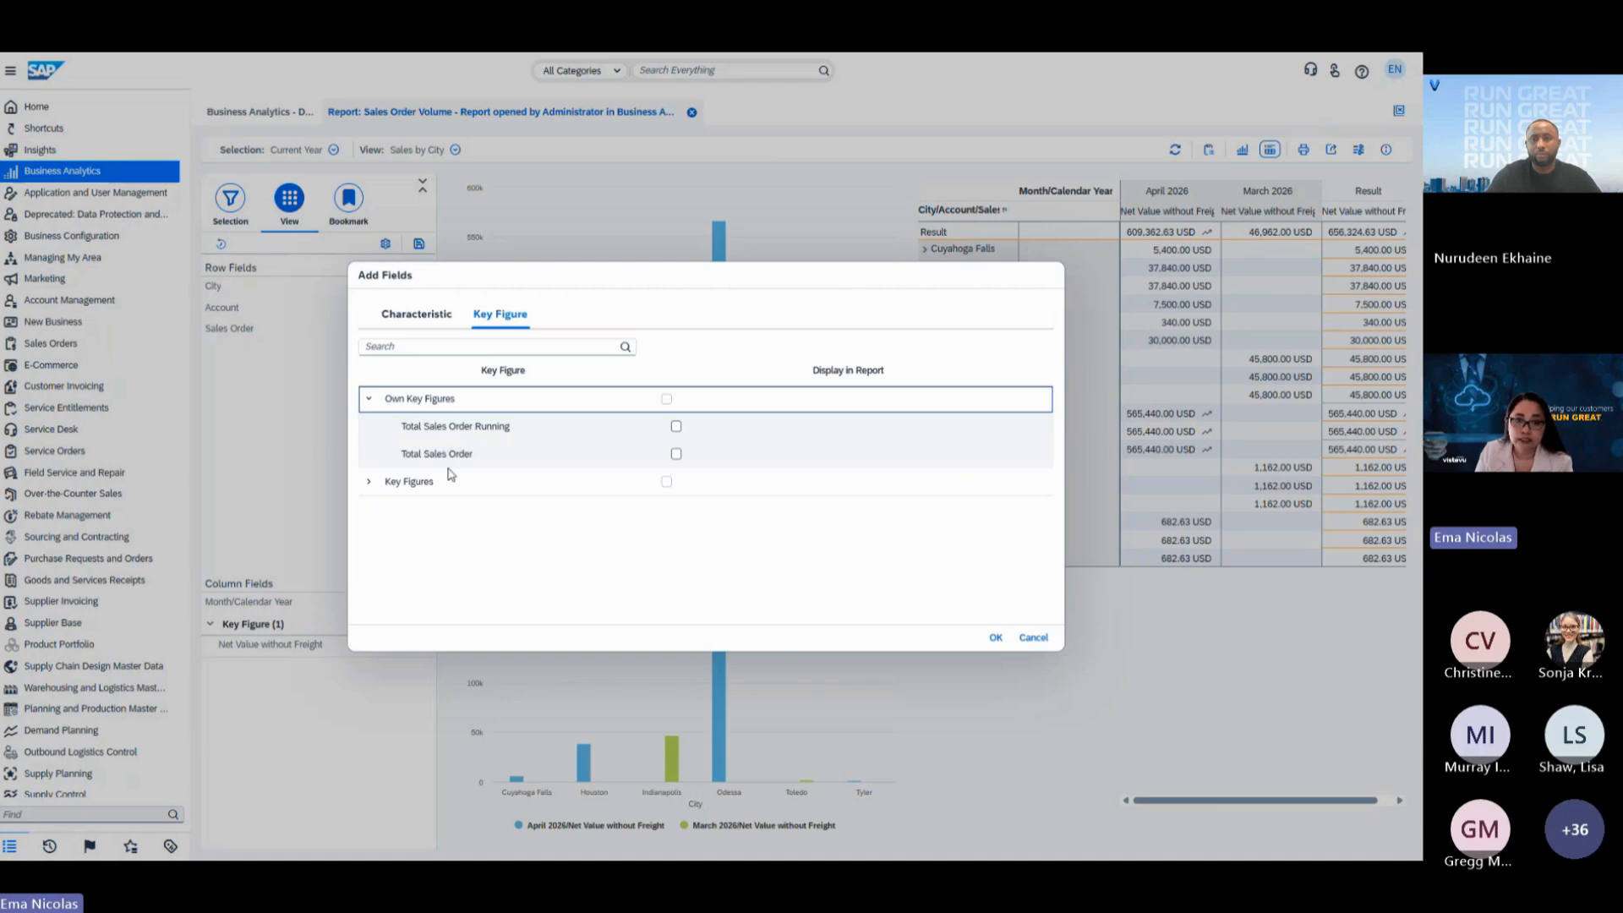
click(369, 480)
scroll(562, 532, down, 2)
scroll(573, 531, down, 5)
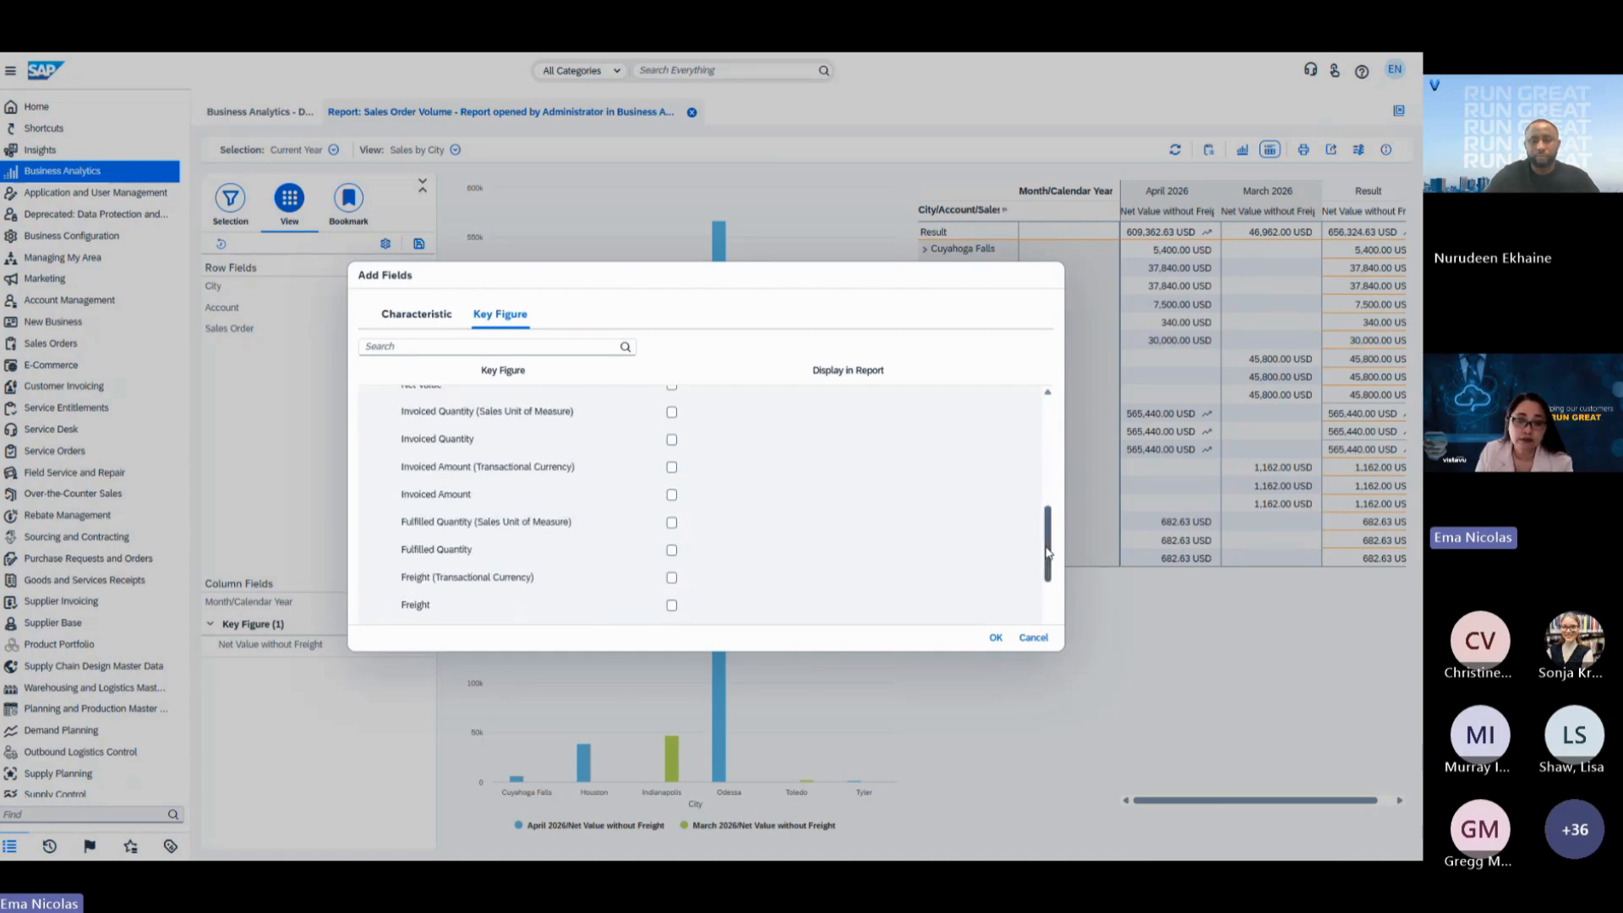
drag(1053, 551, 1051, 448)
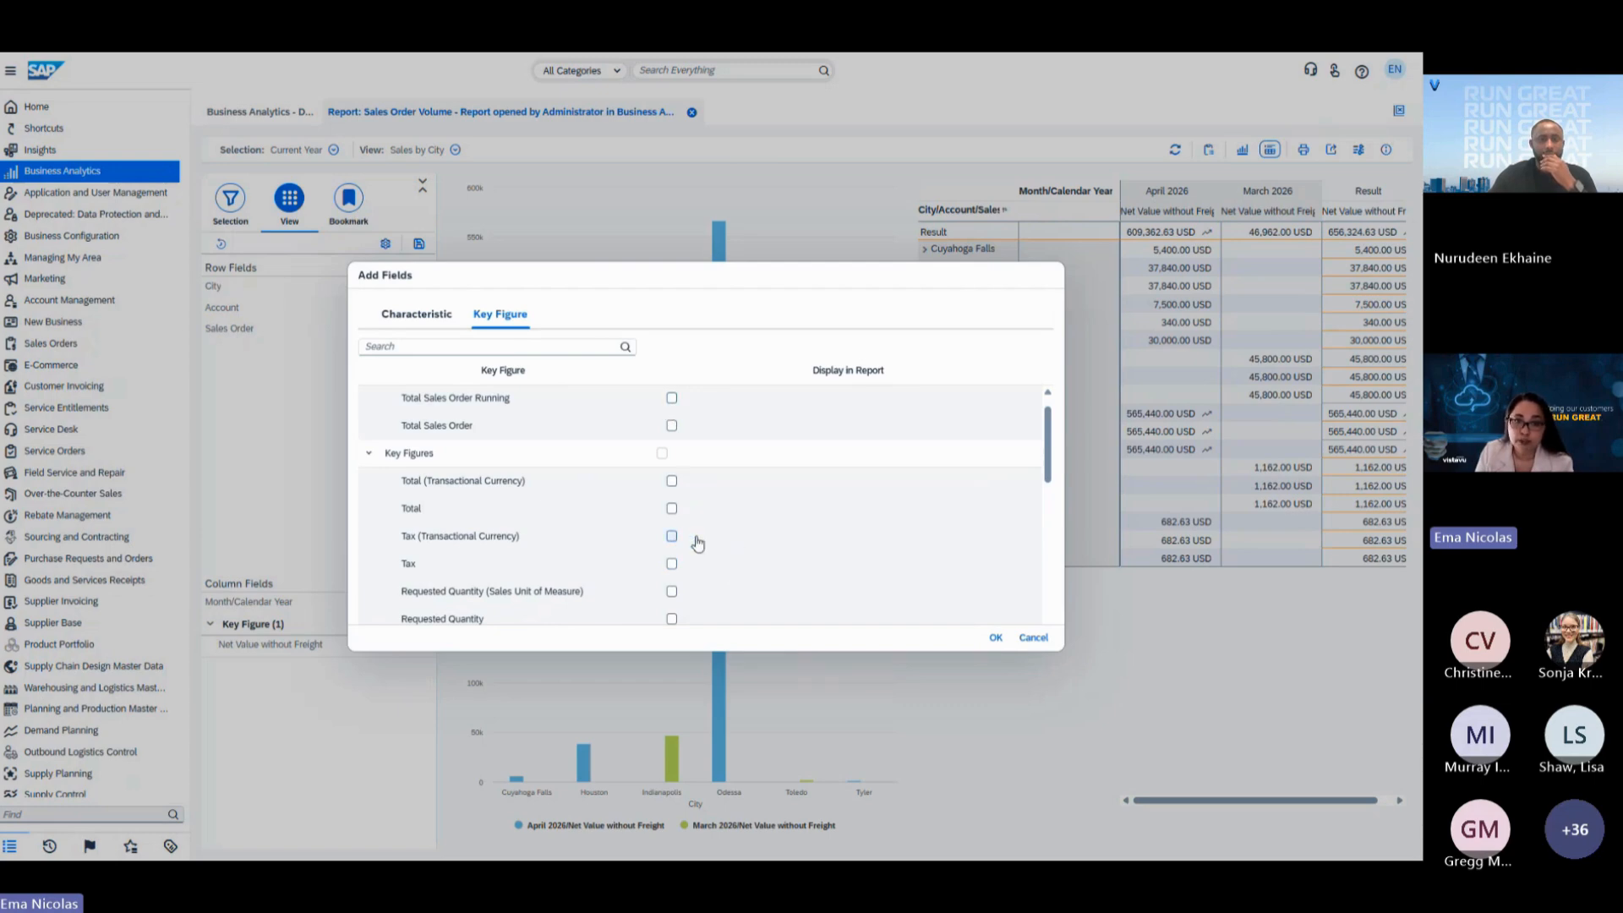
click(1035, 638)
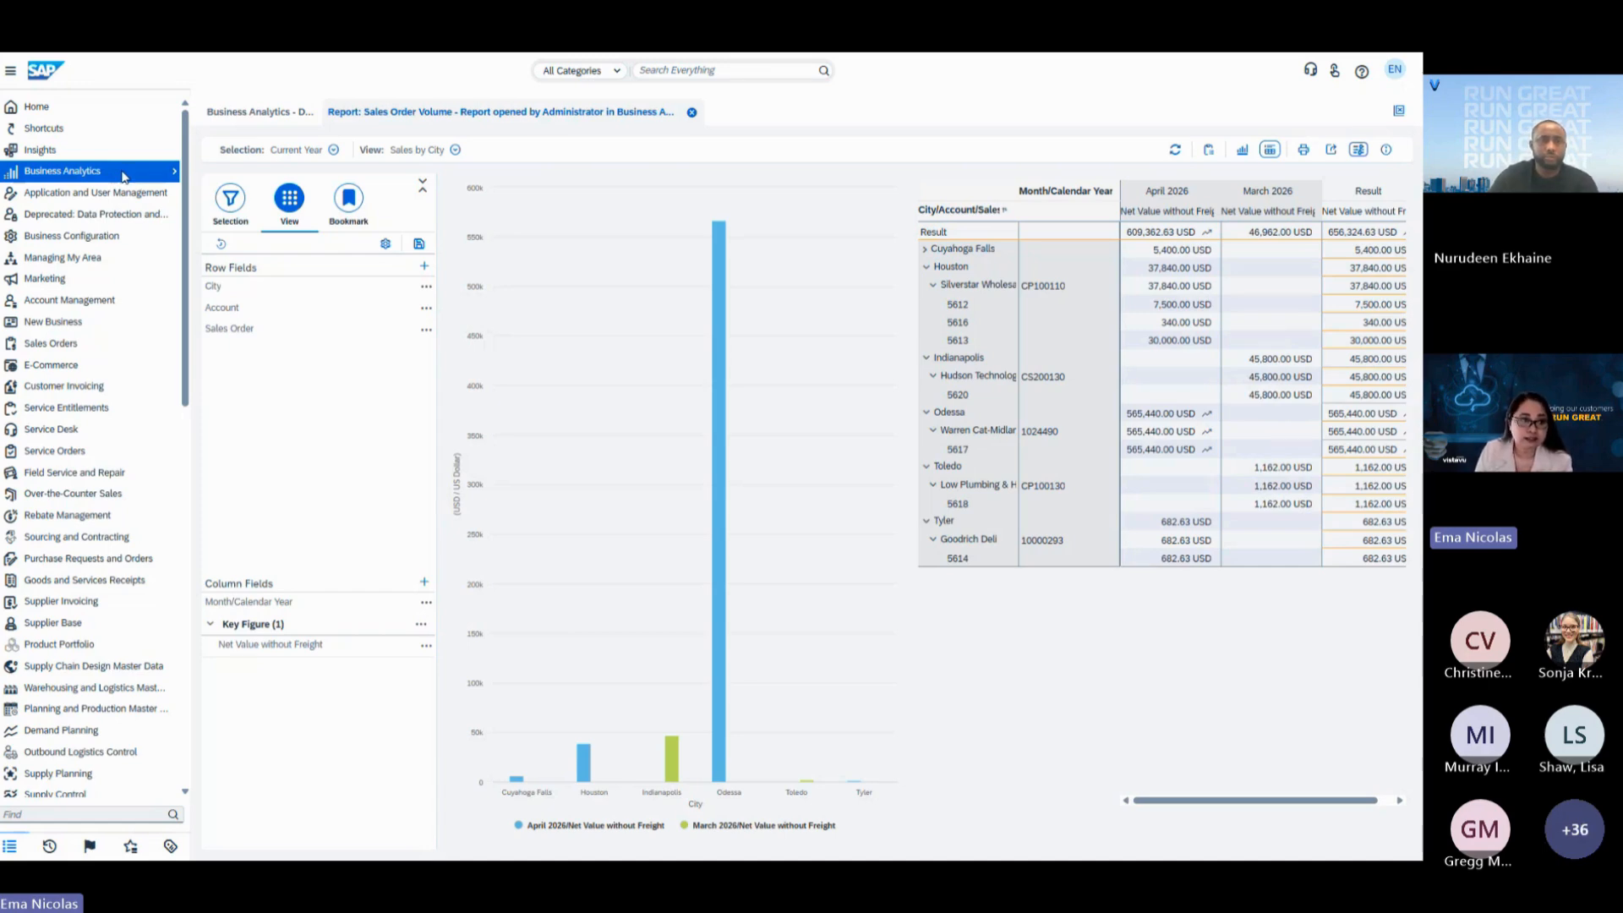
View the Service Orders overview and the Sales Orders overview with their KPI and report cards.
mouse_move(84, 457)
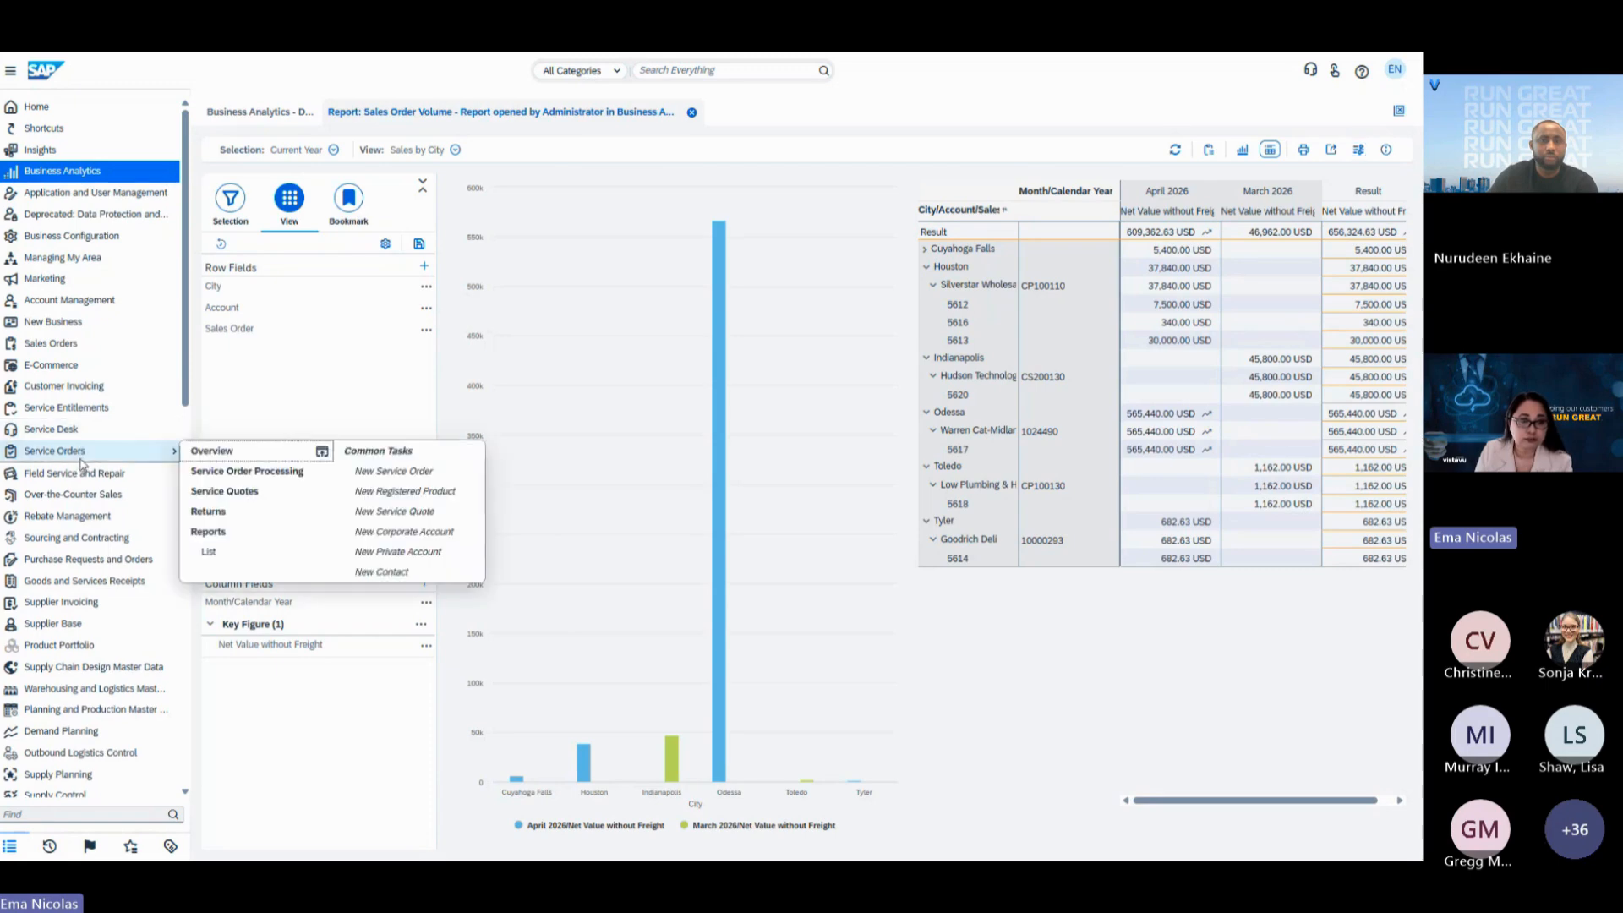
click(257, 469)
click(258, 457)
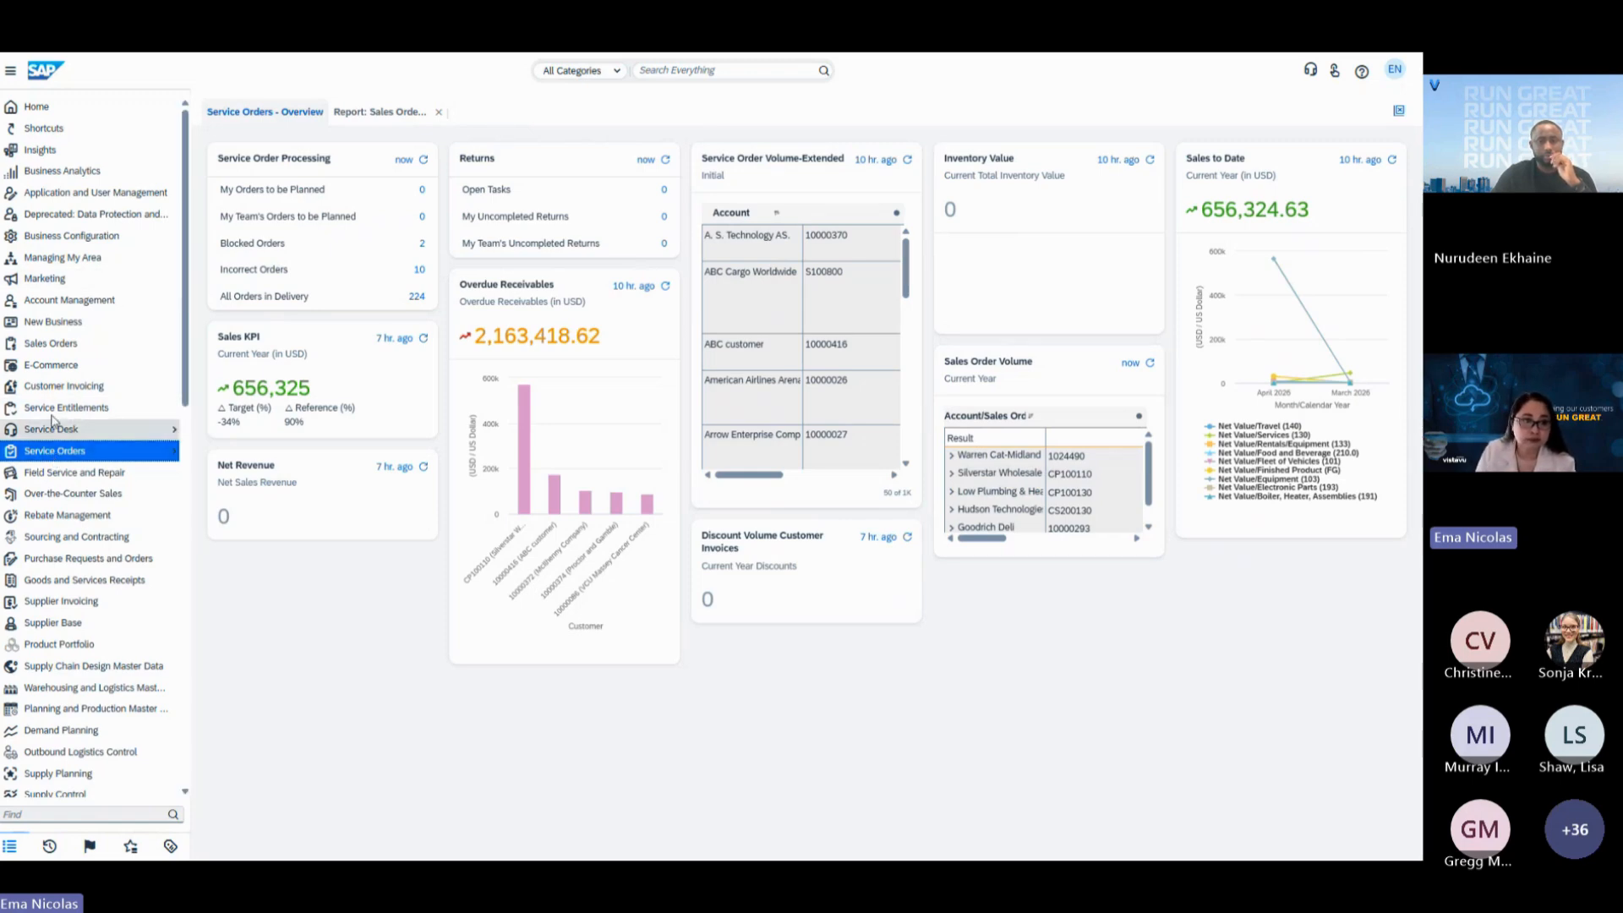
mouse_move(56, 346)
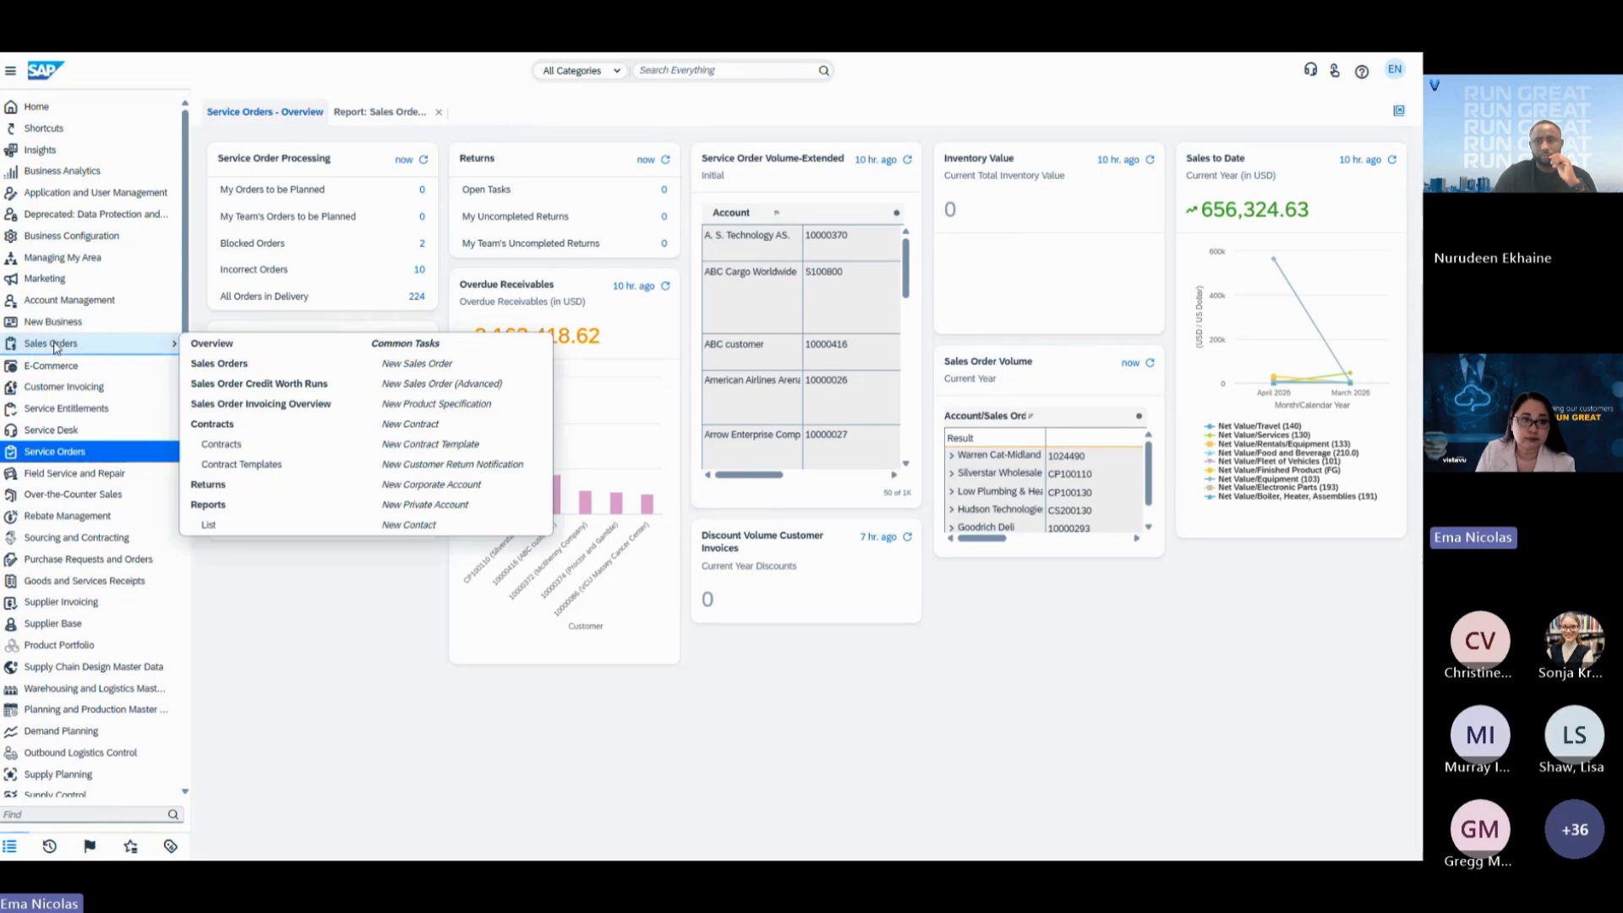
click(269, 353)
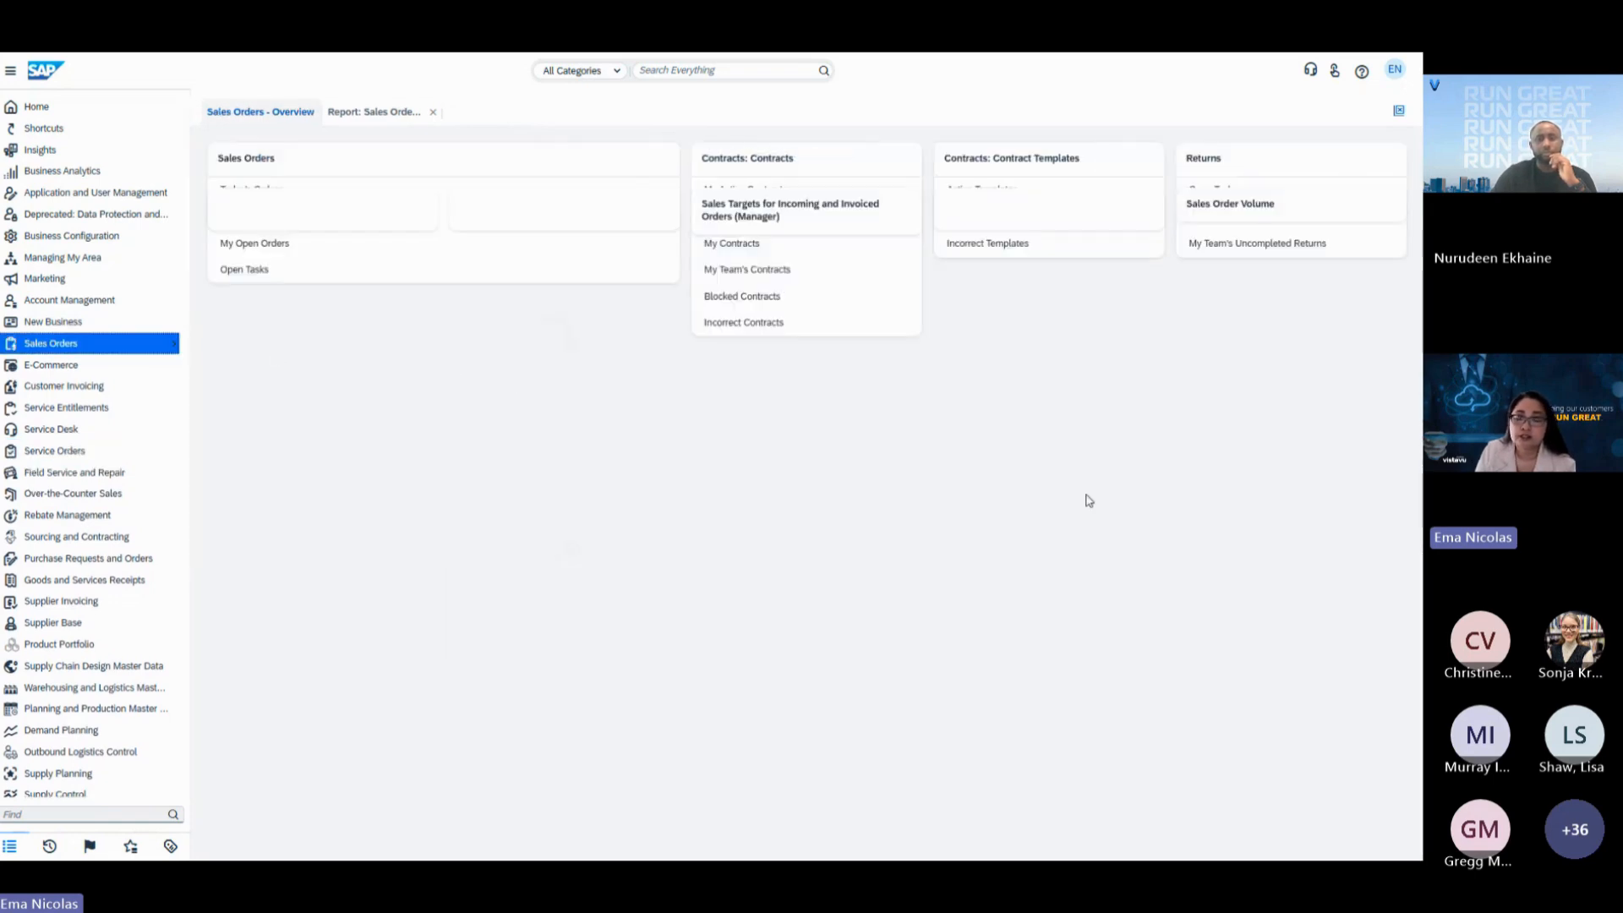
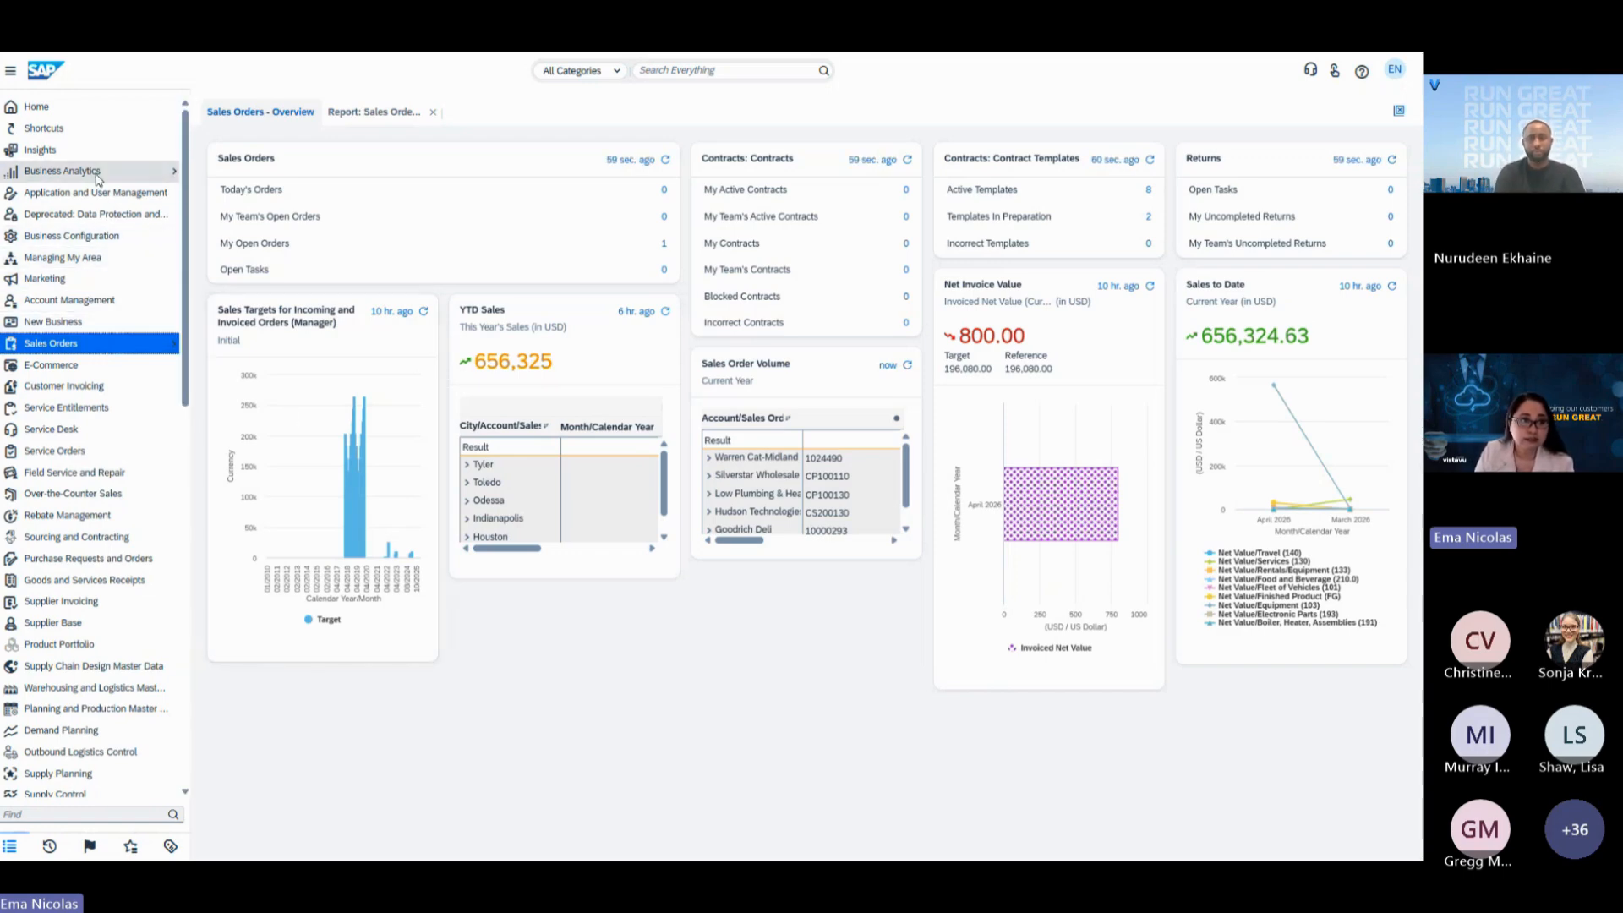
Open the Design KPI list in Business Analytics and close the open Sales Order Volume report.
mouse_move(97, 178)
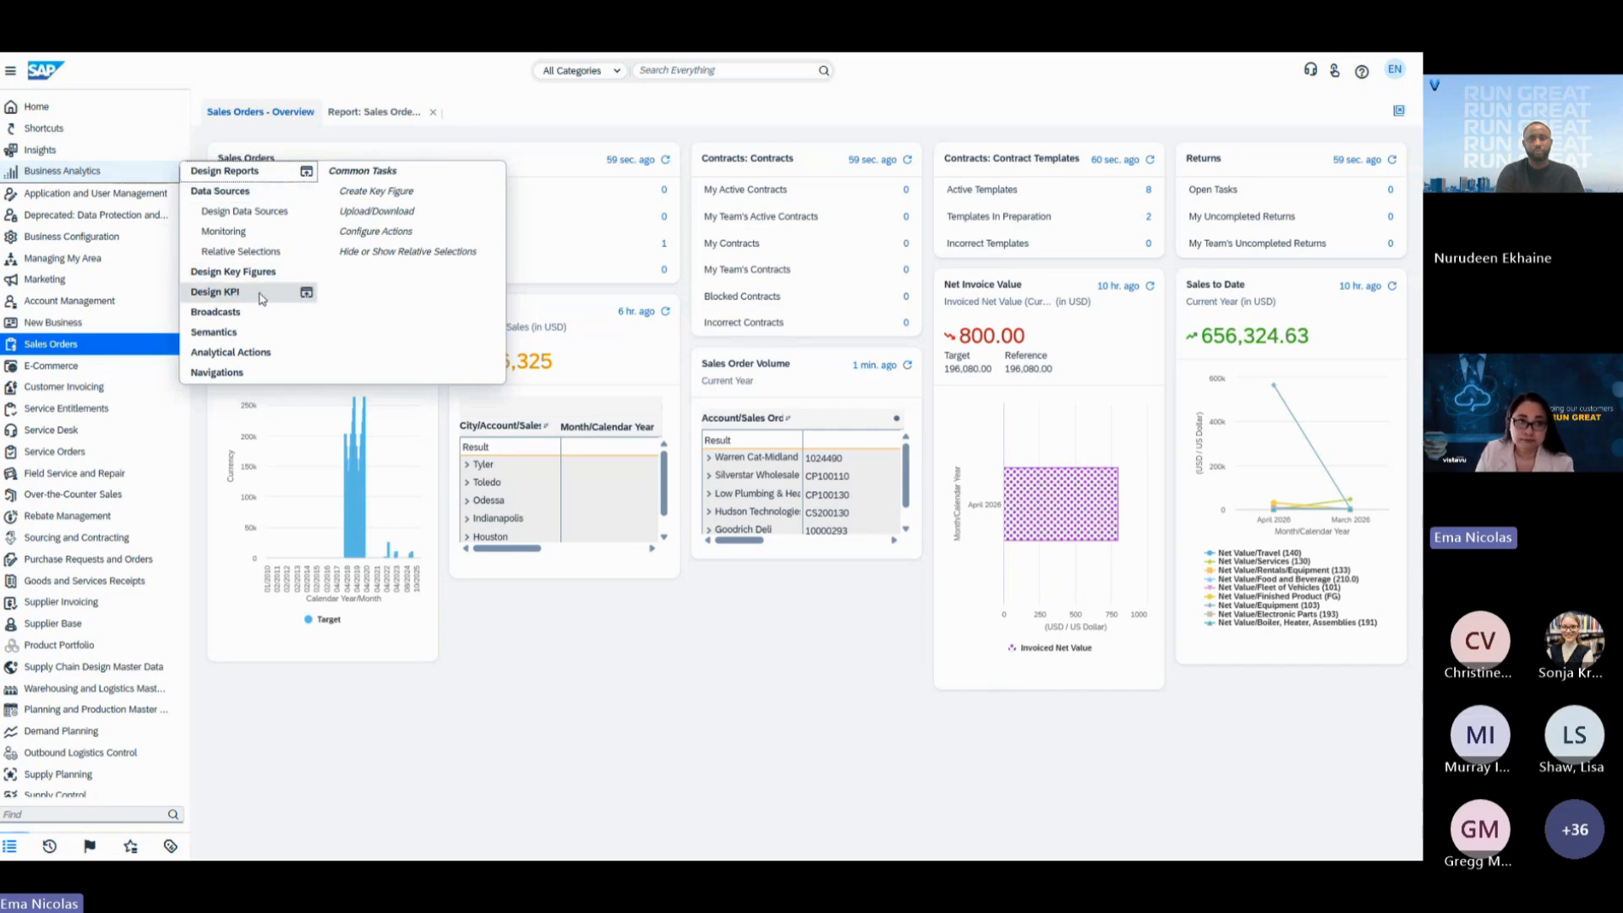
click(217, 292)
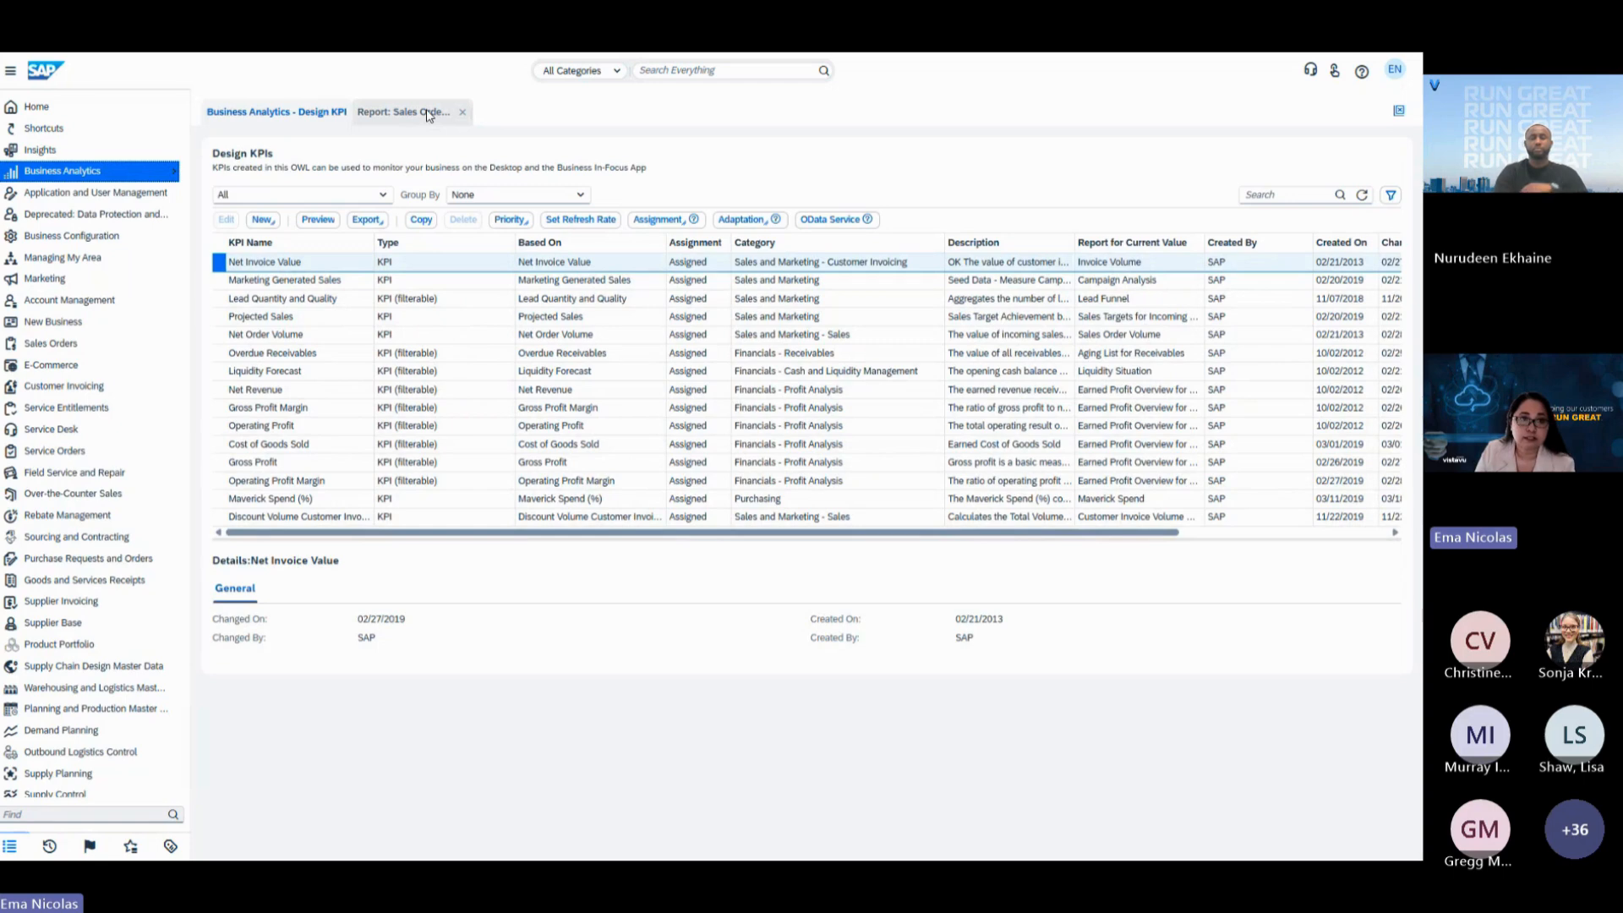
click(424, 118)
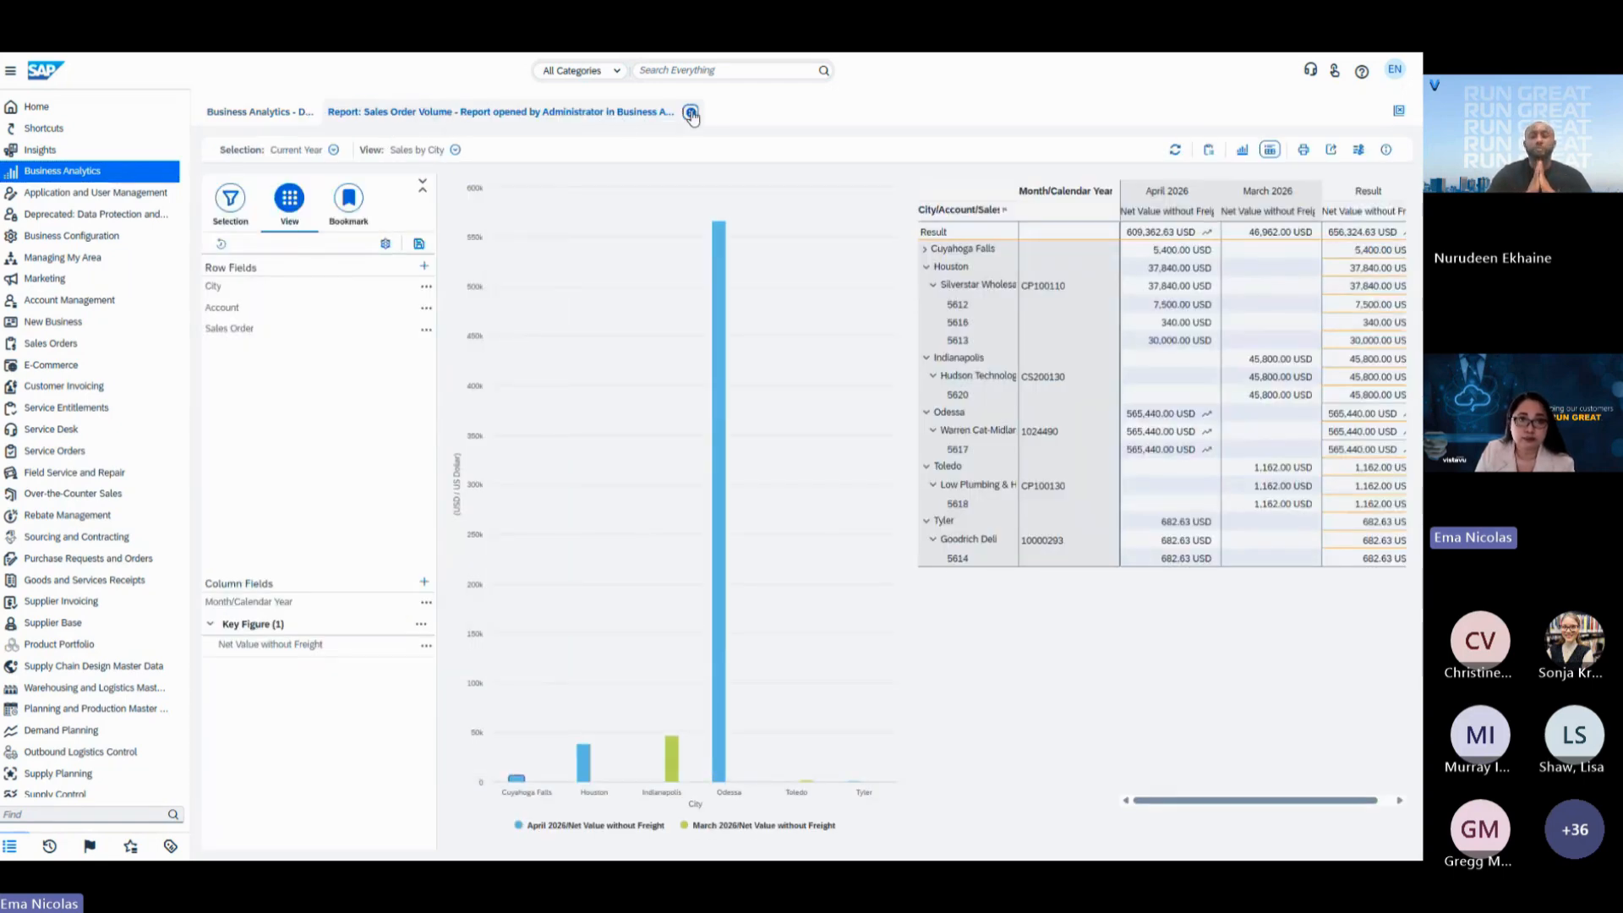
click(691, 114)
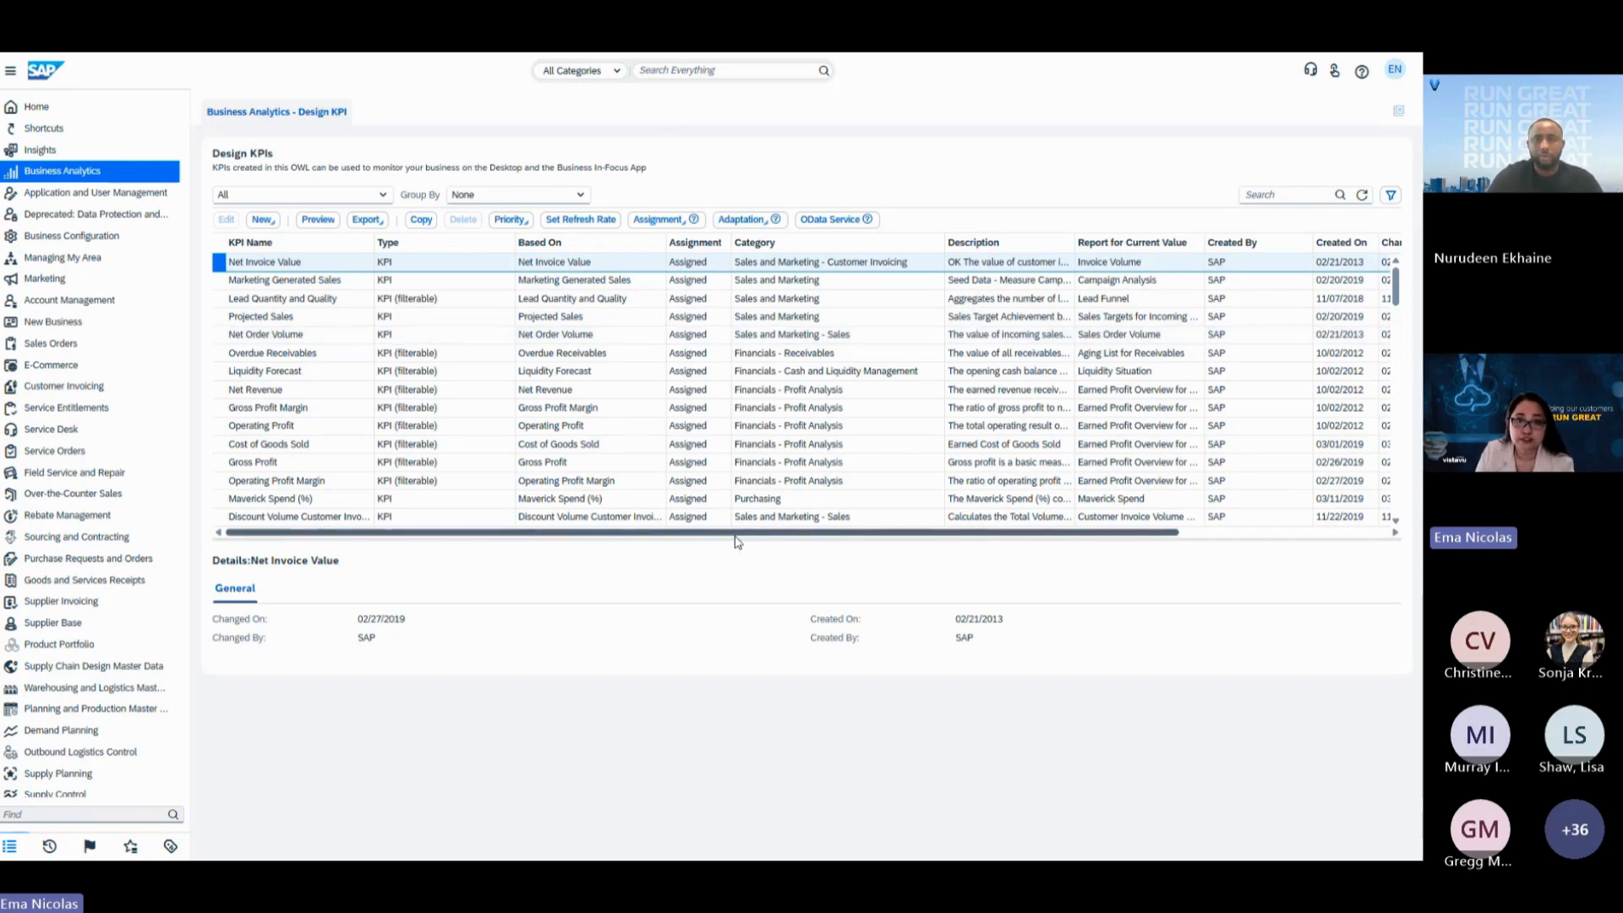
Examine the columns of the Design KPIs list, including Adaptation, and the details of the Marketing Generated Sales KPI.
drag(747, 537, 1025, 550)
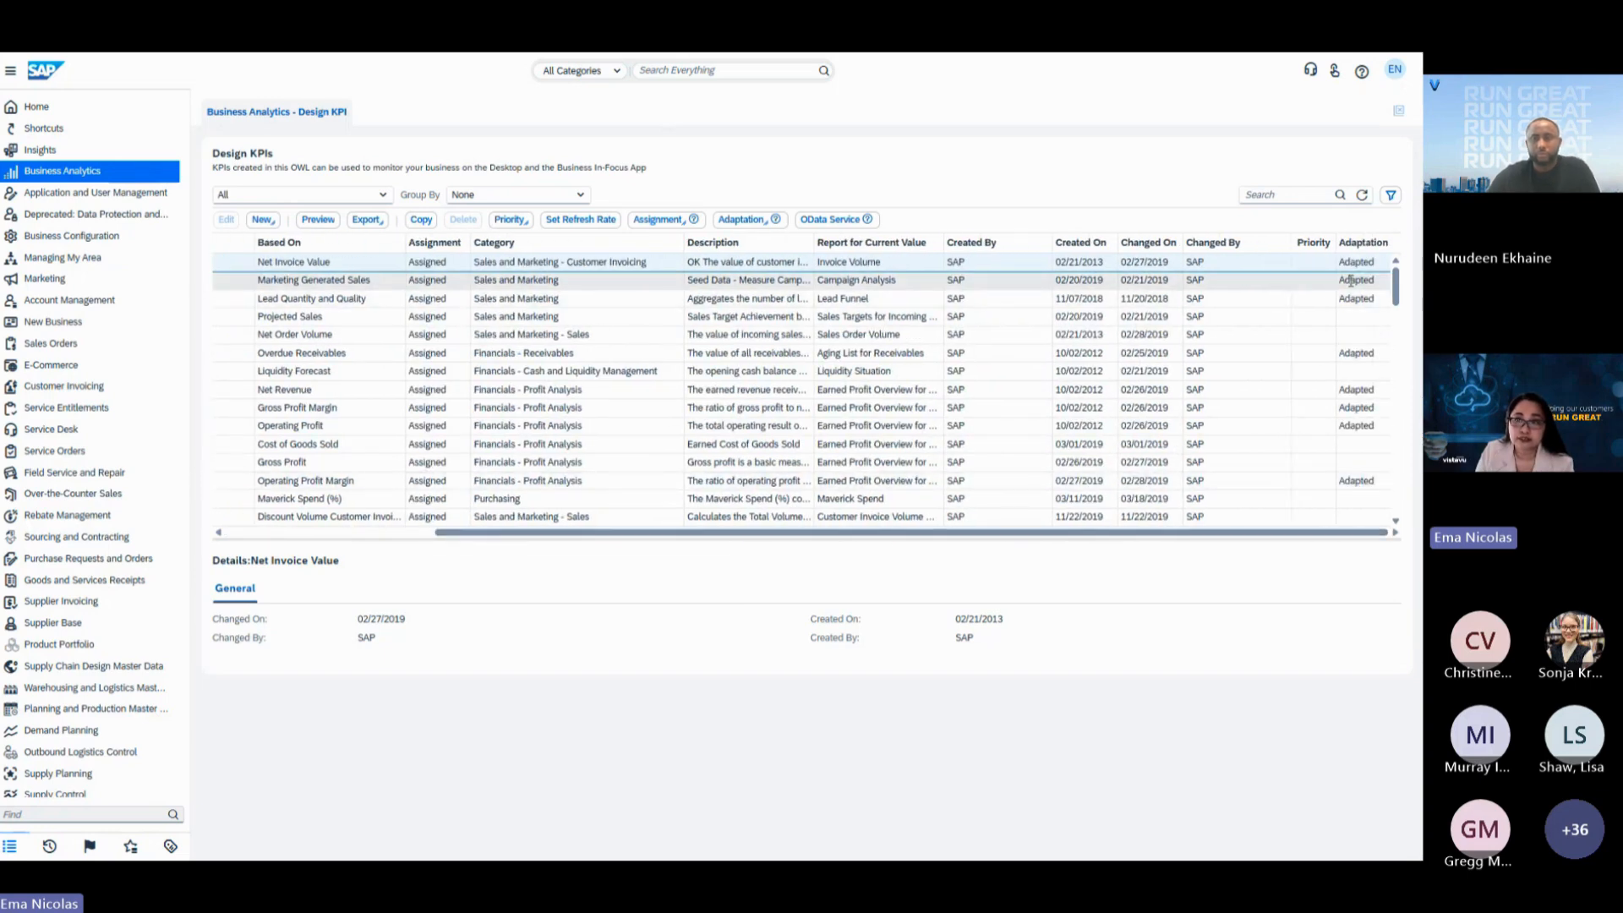
click(574, 287)
drag(516, 534, 324, 540)
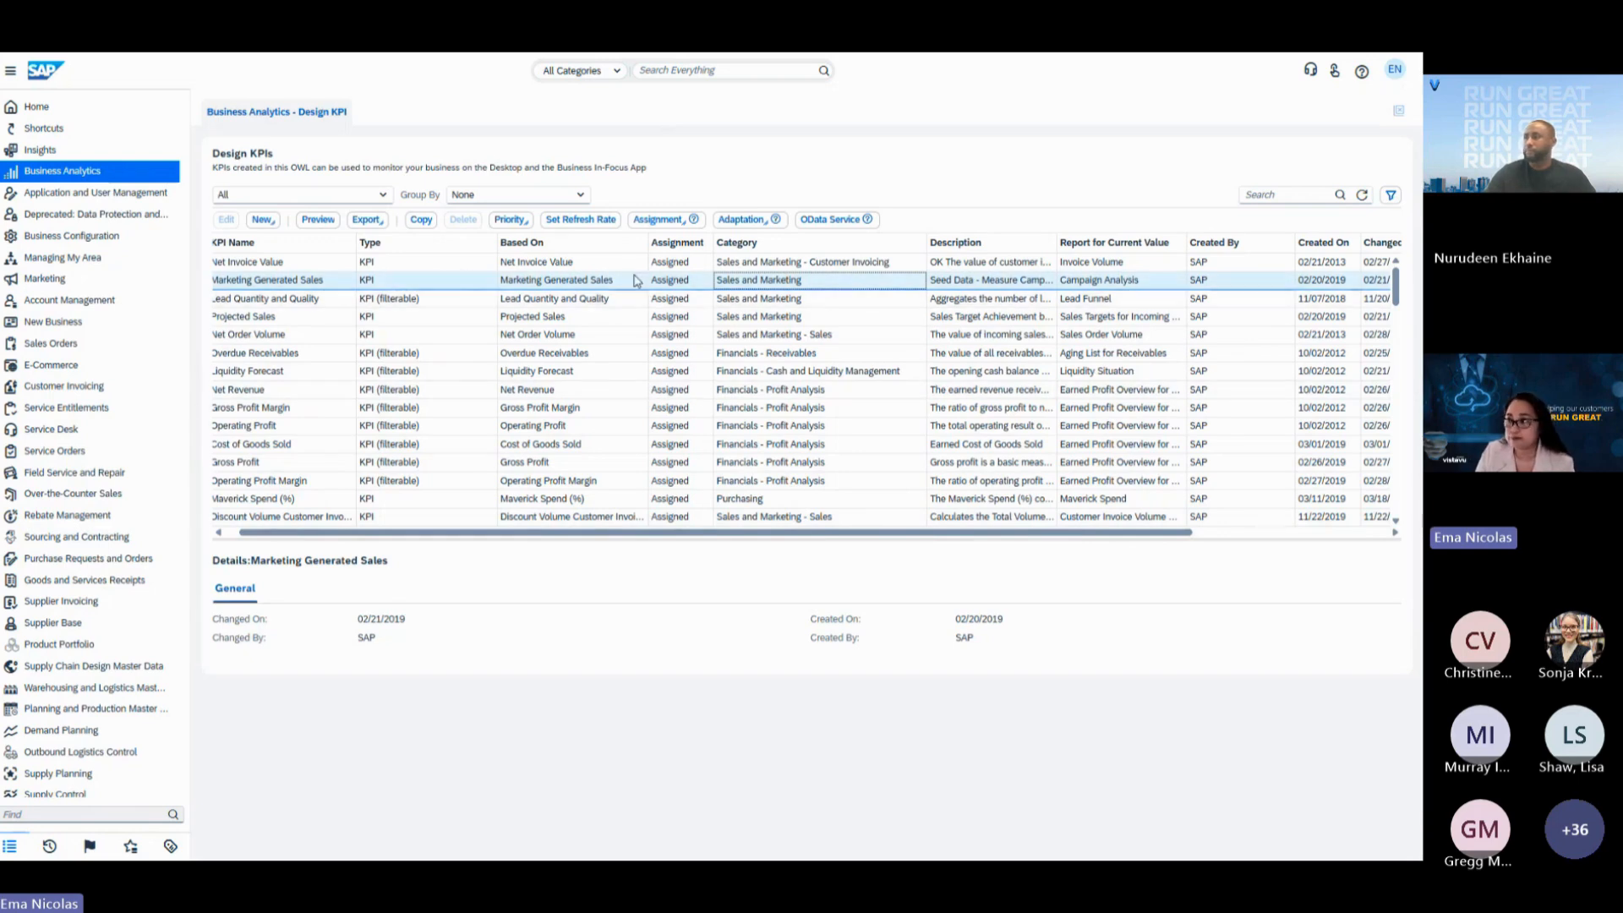
click(324, 282)
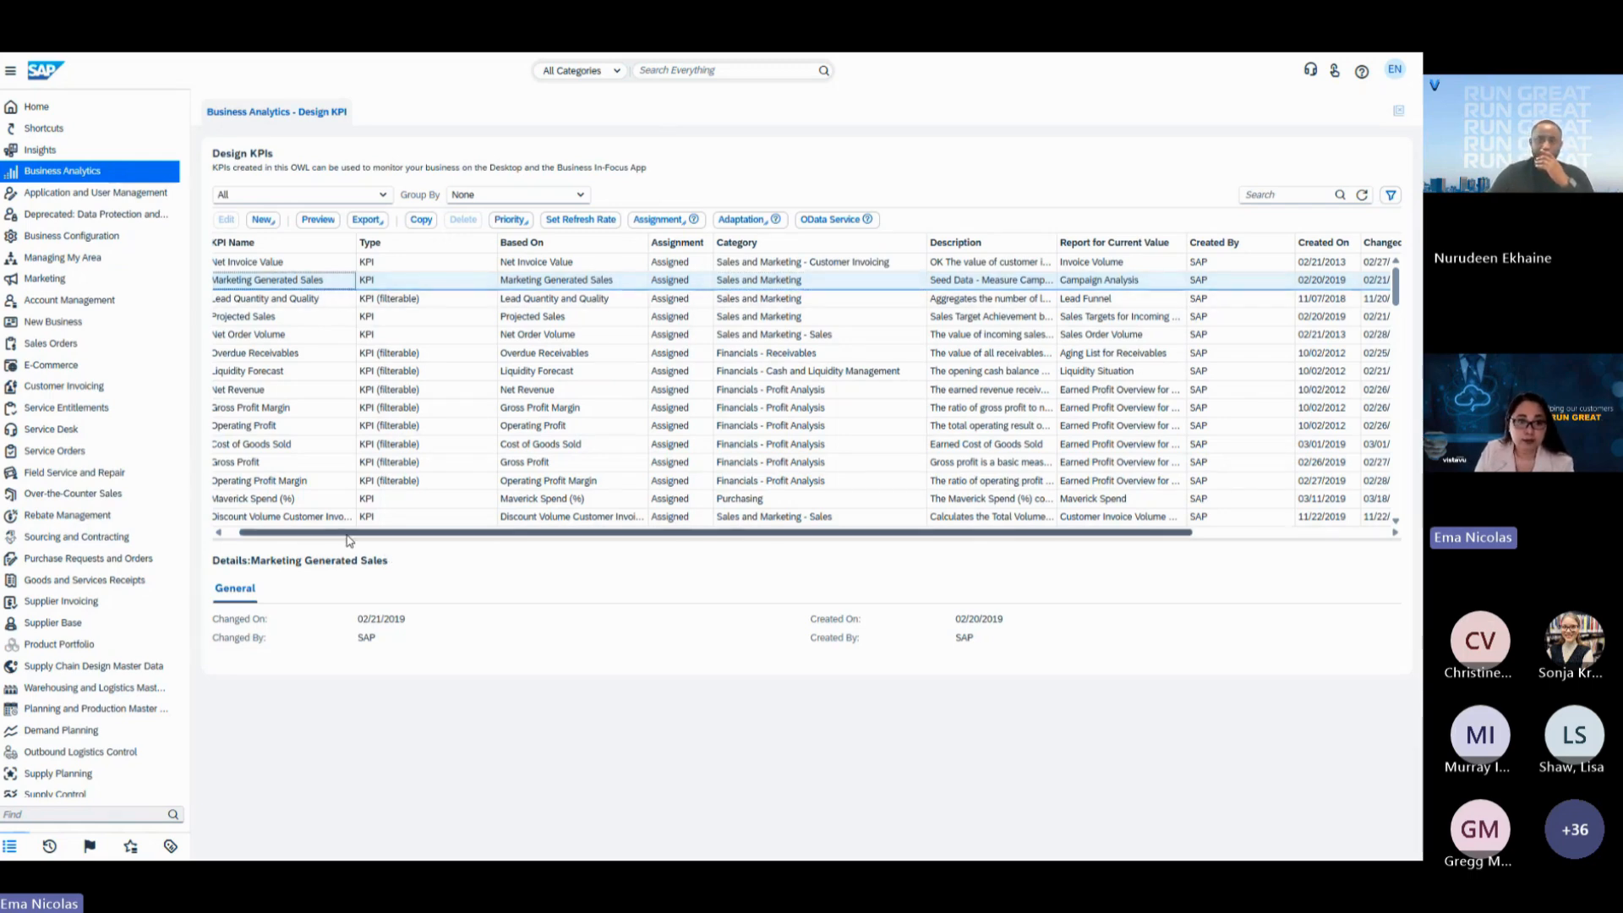
drag(347, 534, 267, 540)
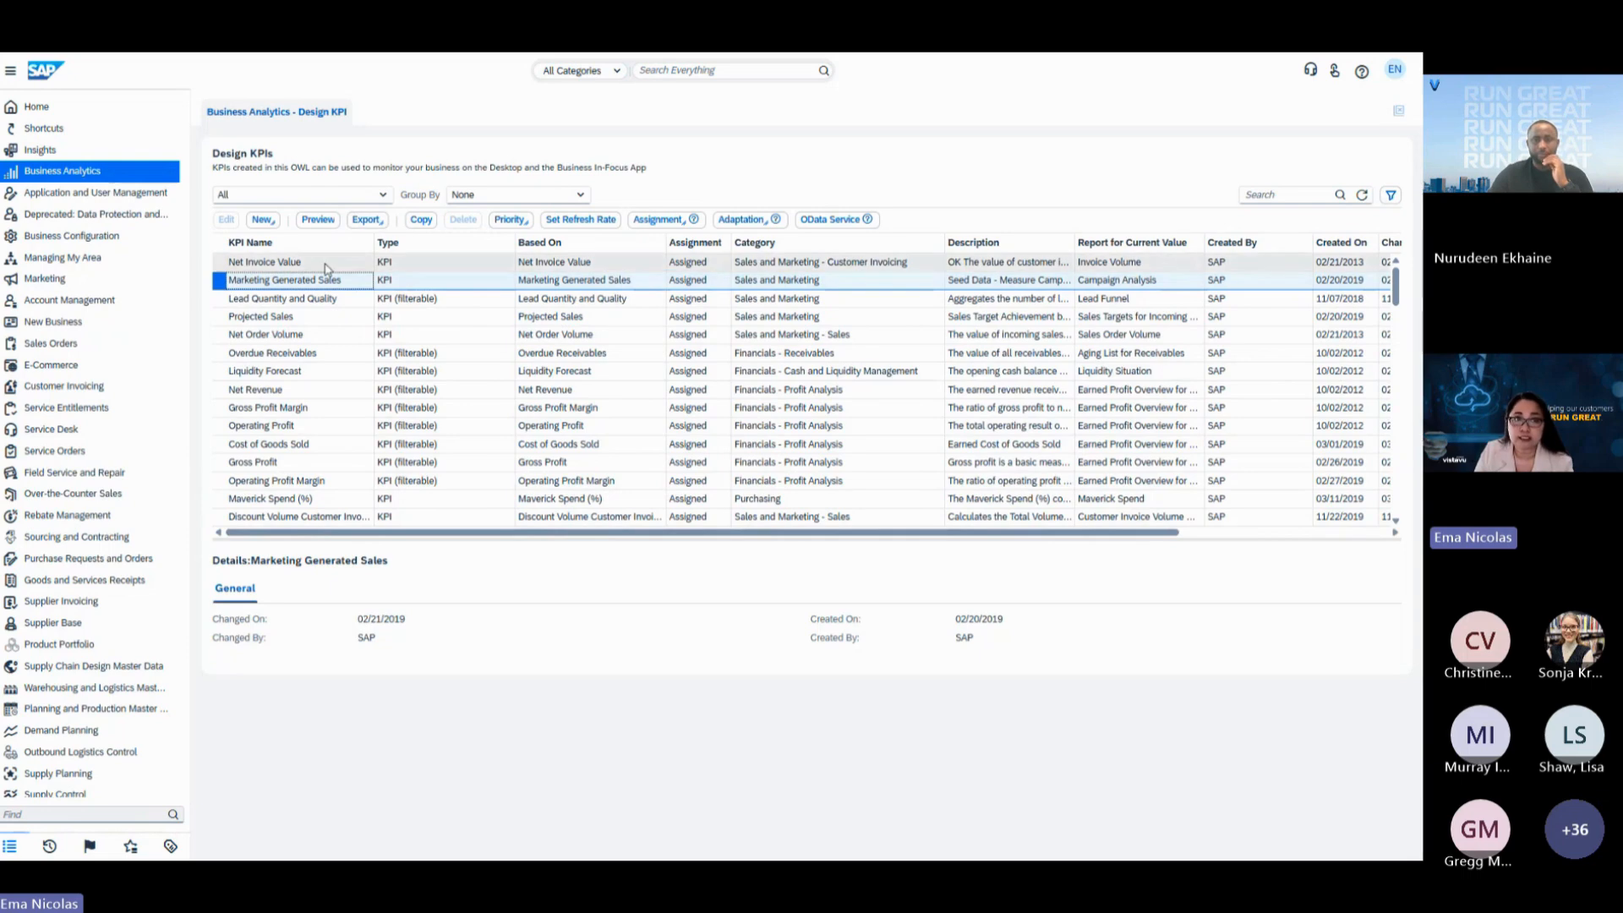
Create a new KPI named "This Years Sales", leaving its description and calculation explanation empty.
click(263, 221)
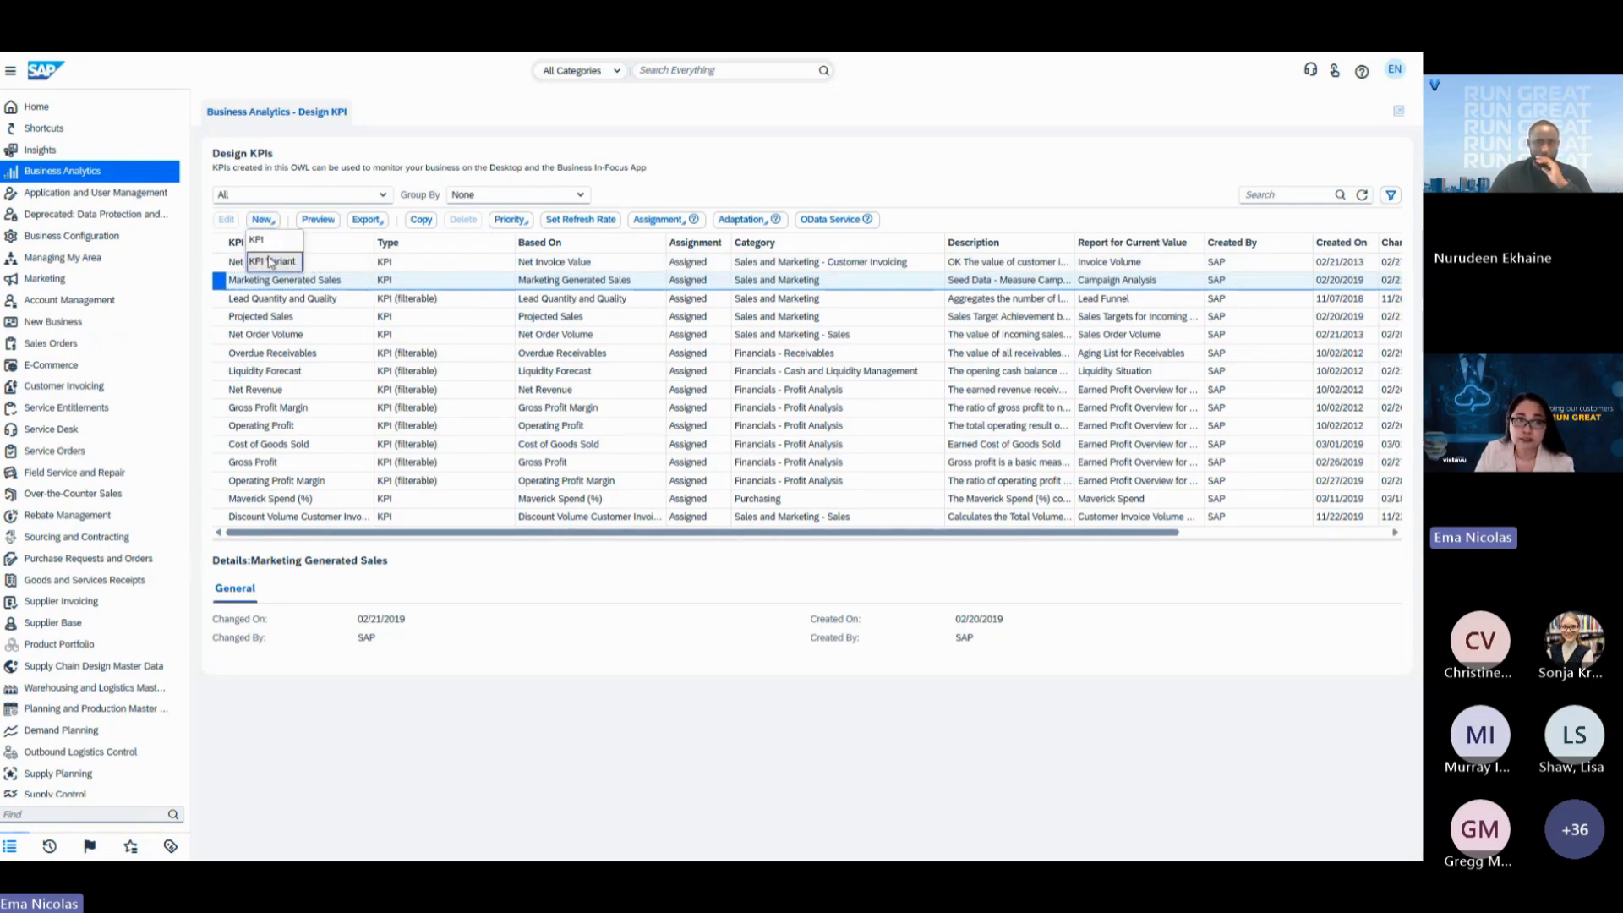
click(269, 242)
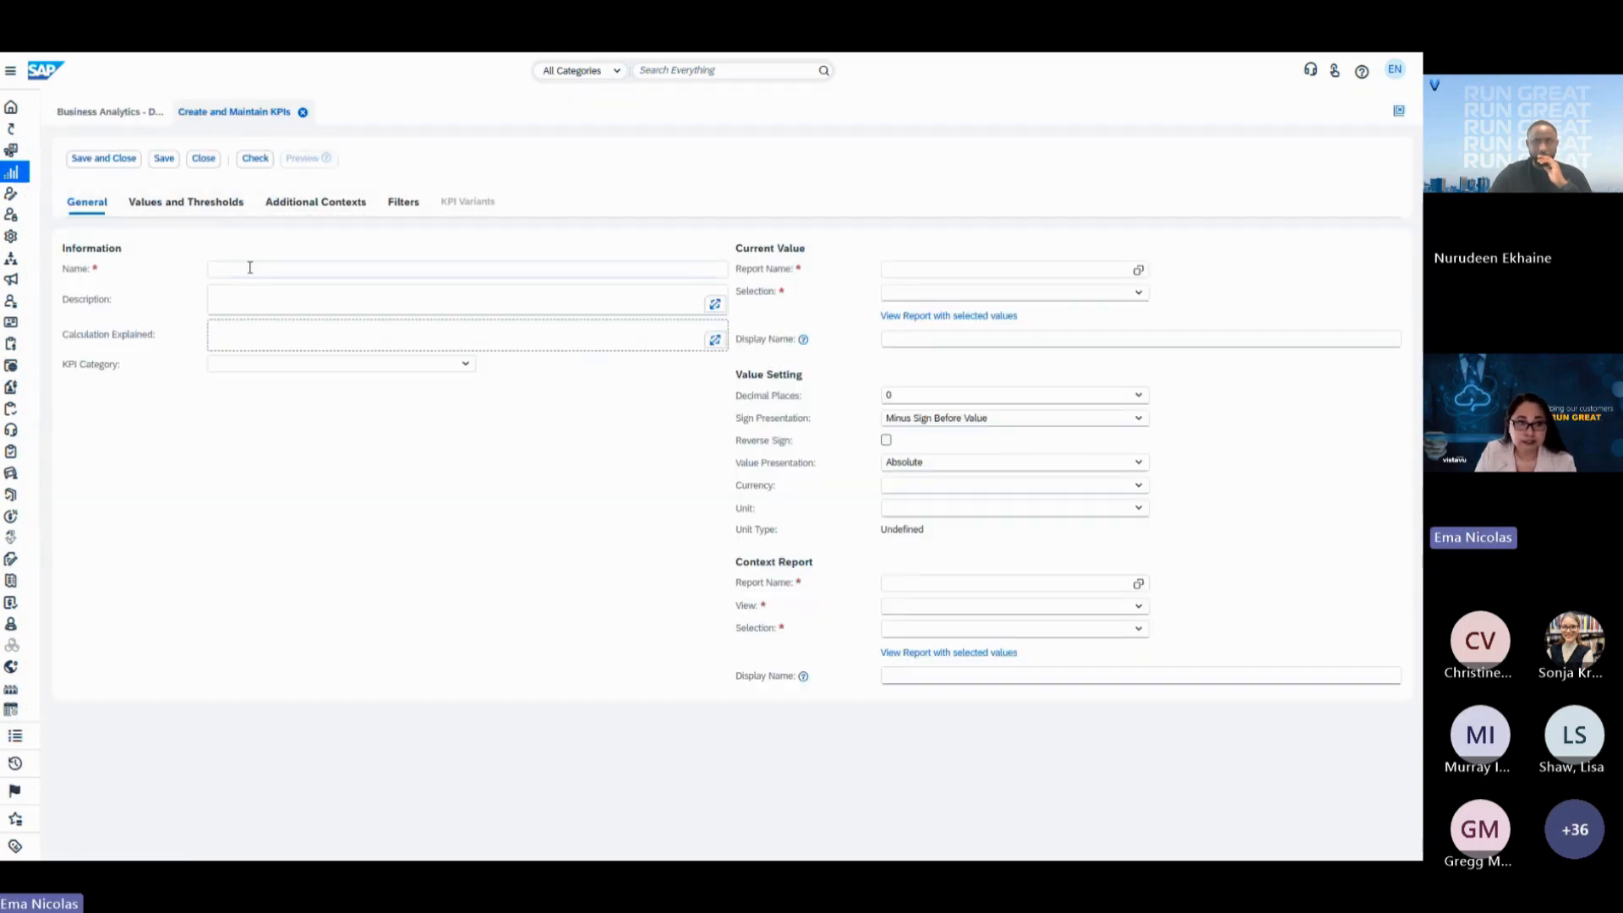
click(246, 270)
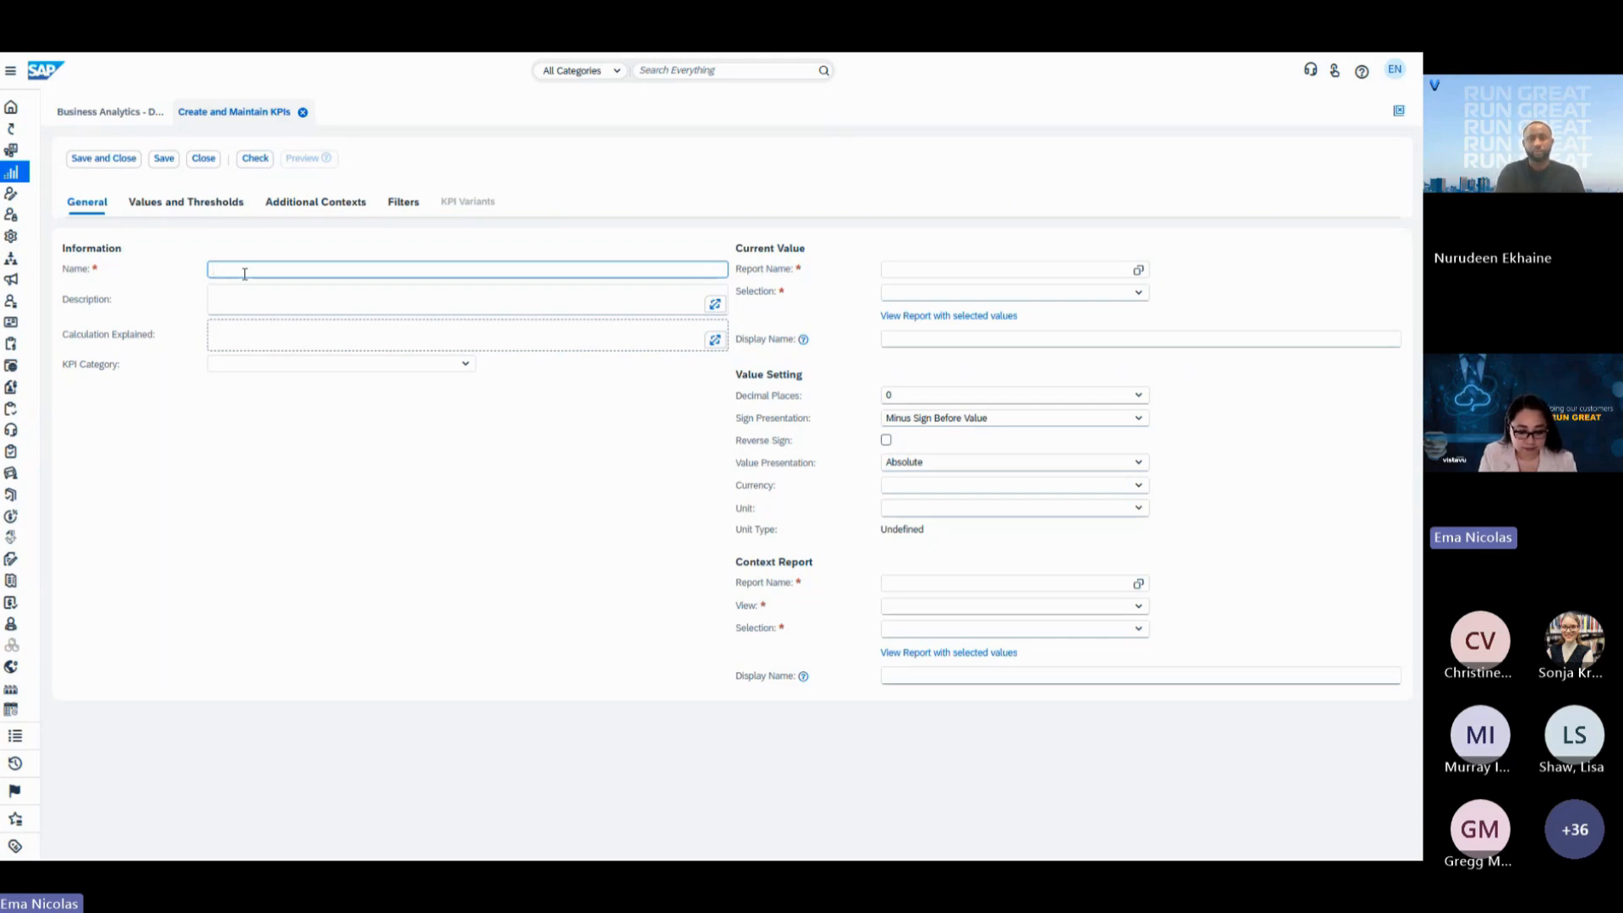
text(his Years Sales)
click(254, 304)
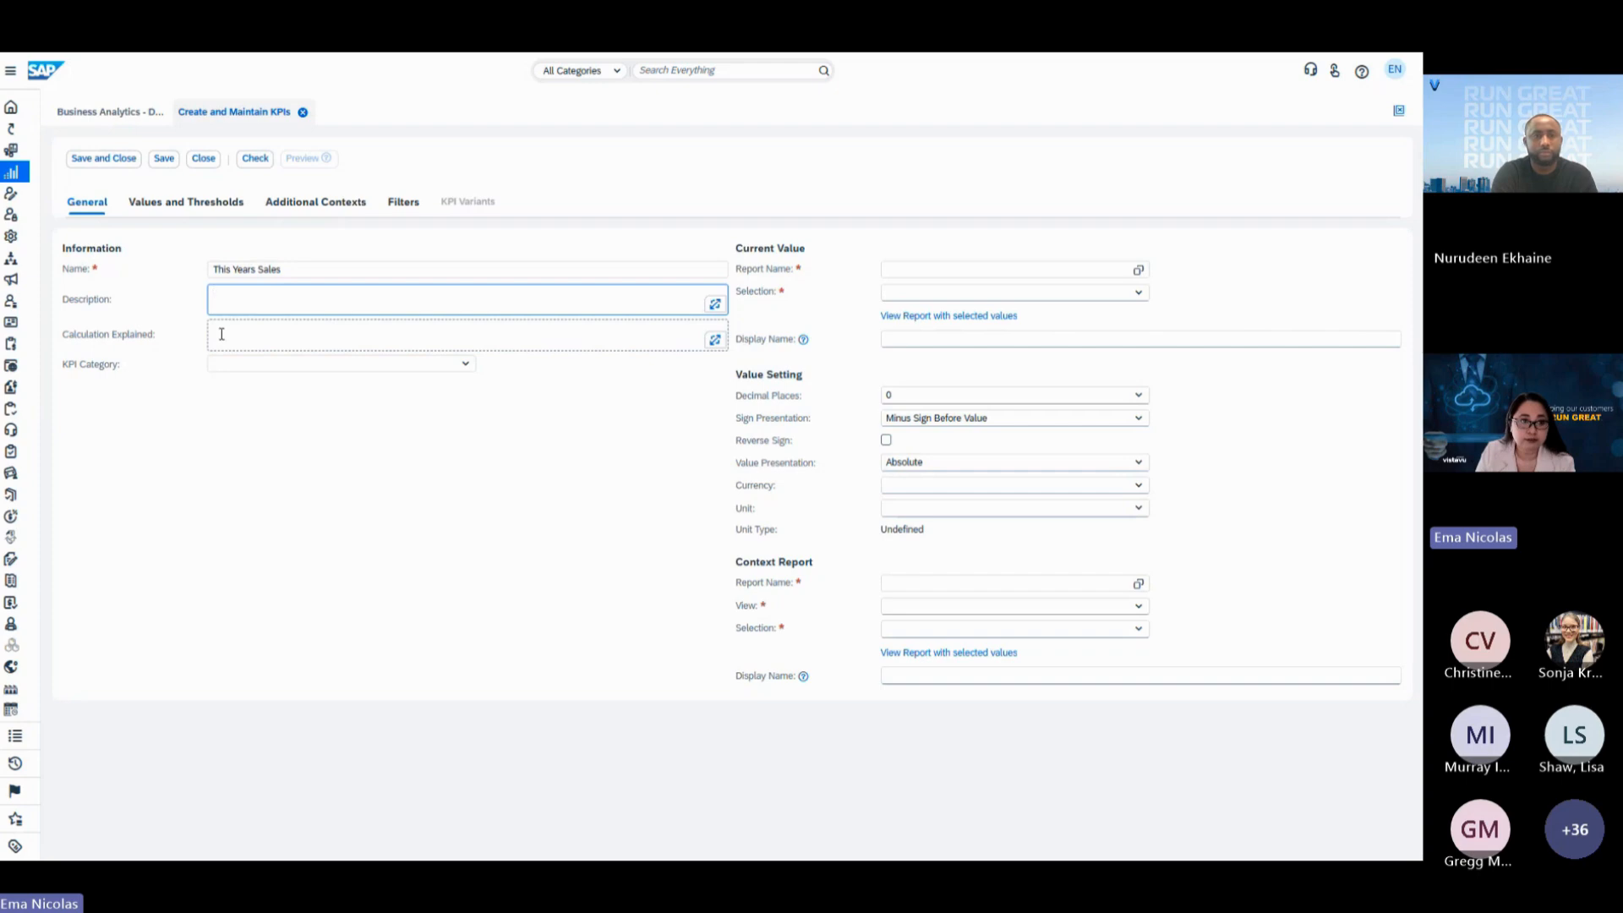
click(226, 333)
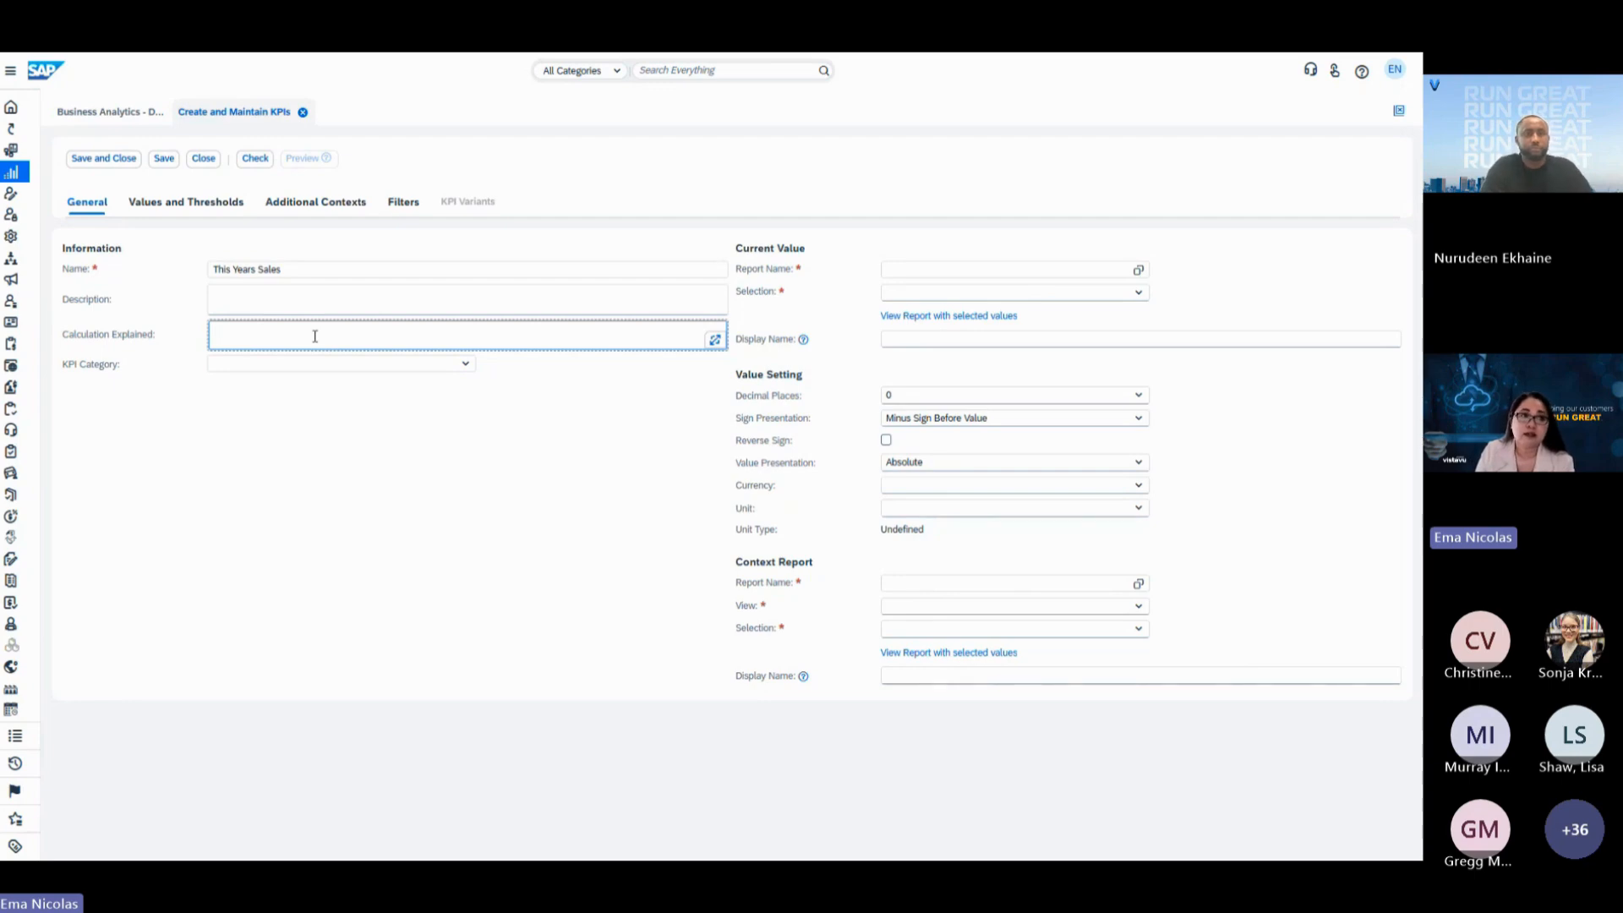
Assign the new KPI to the category Sales and Marketing - Sales.
click(471, 369)
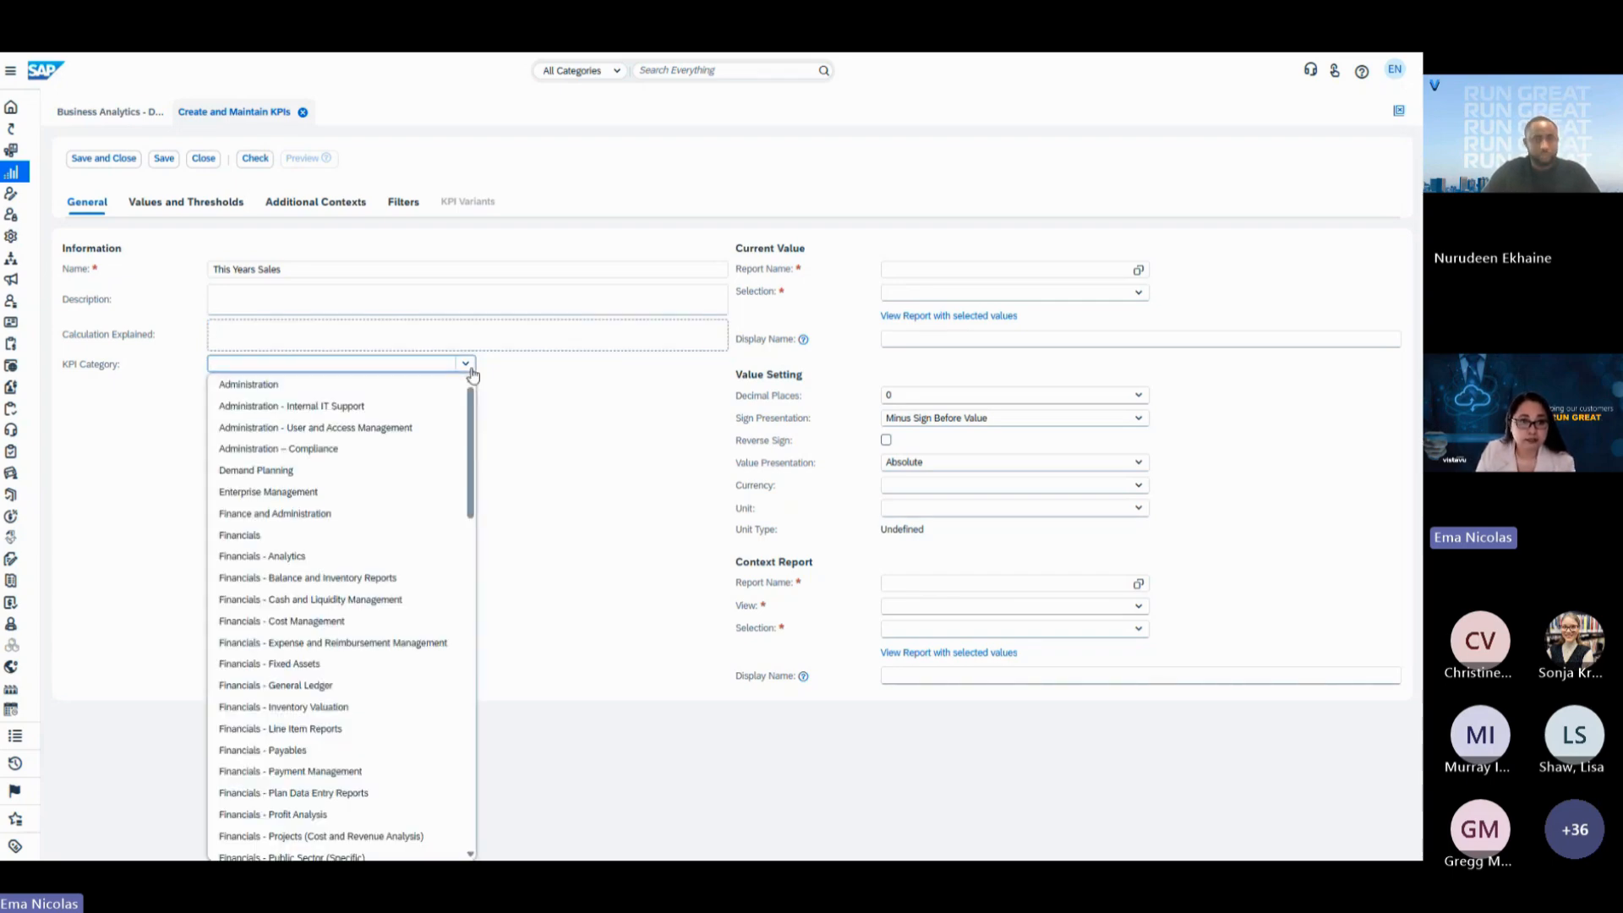
drag(471, 409, 462, 610)
scroll(455, 669, down, 3)
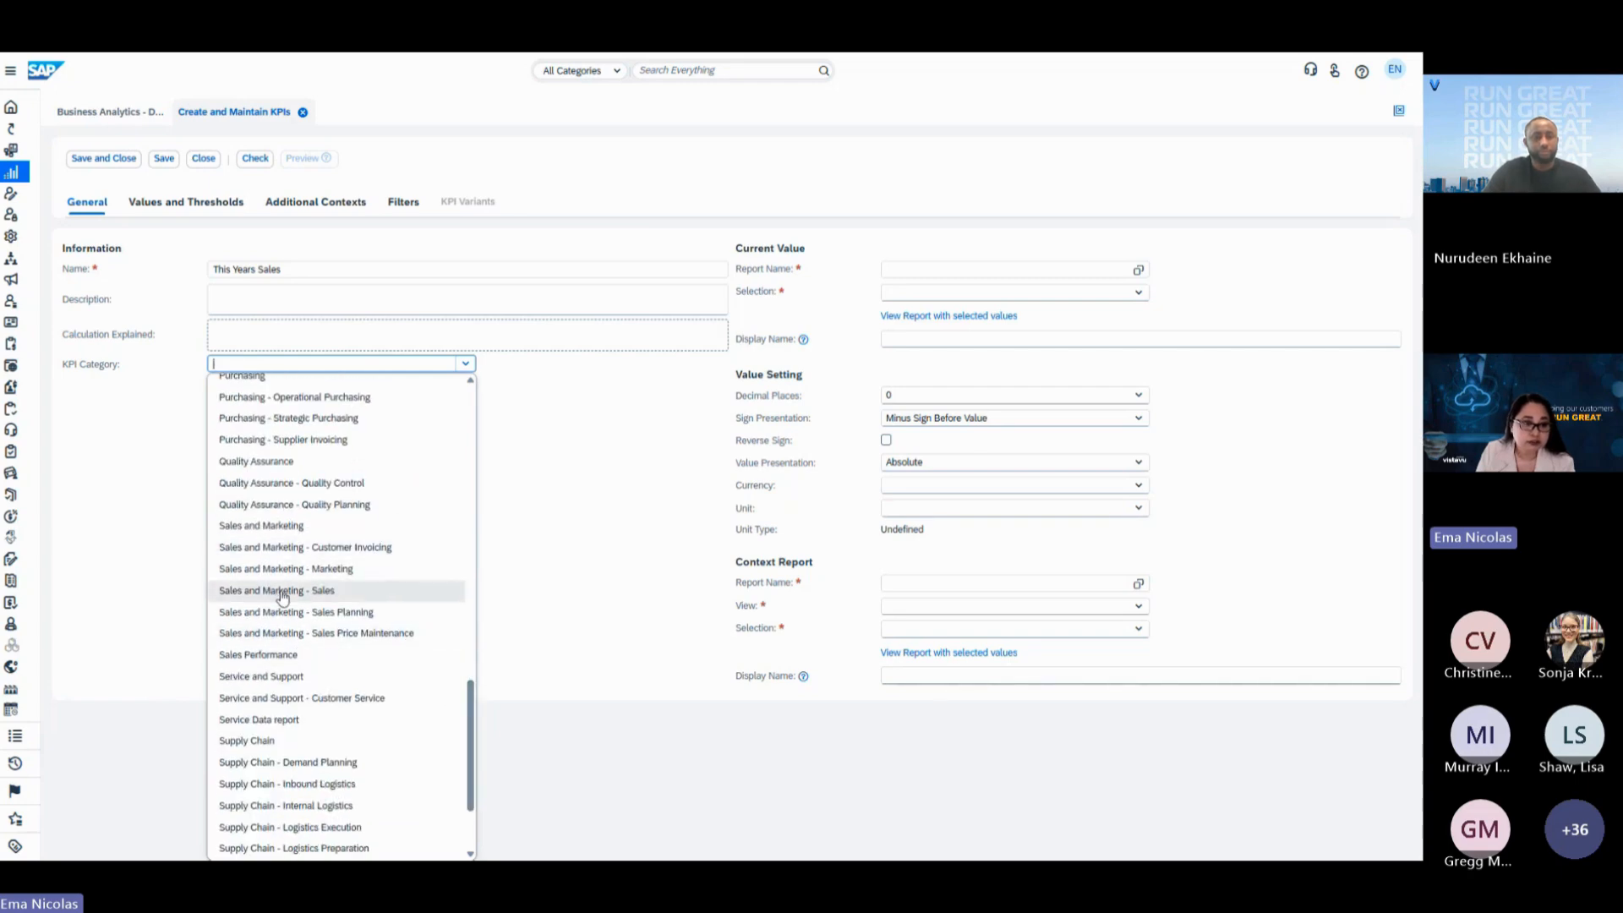
click(342, 590)
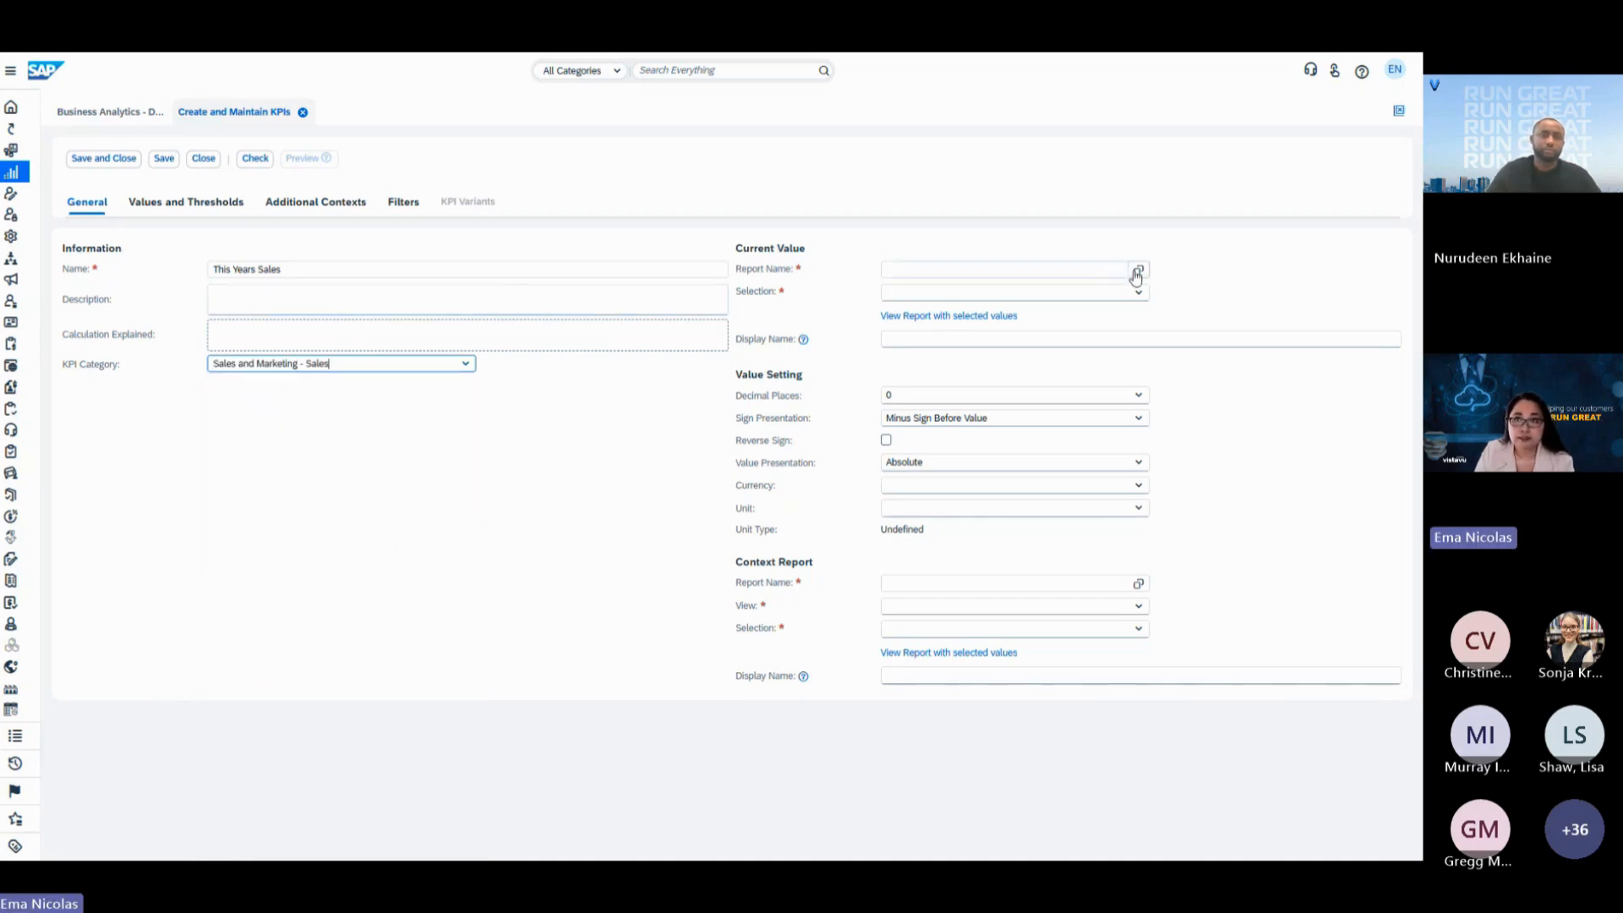
Set the current value's report to Sales Order Volume, the one with ID CRMSLOIB_Q0001.
click(1082, 263)
text(s)
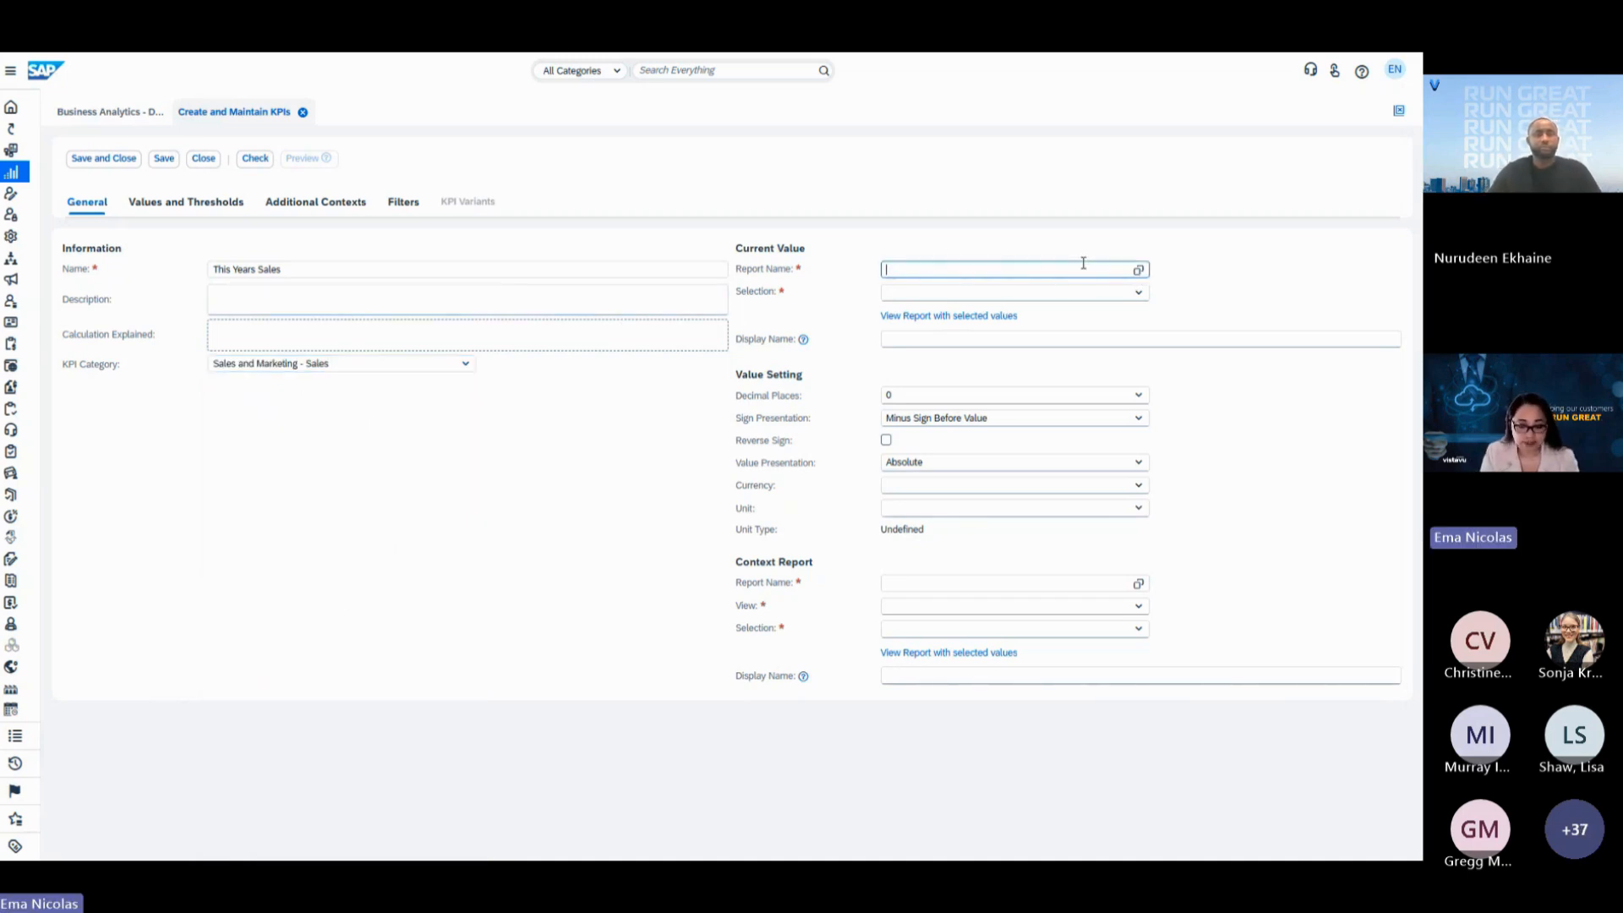
text(al)
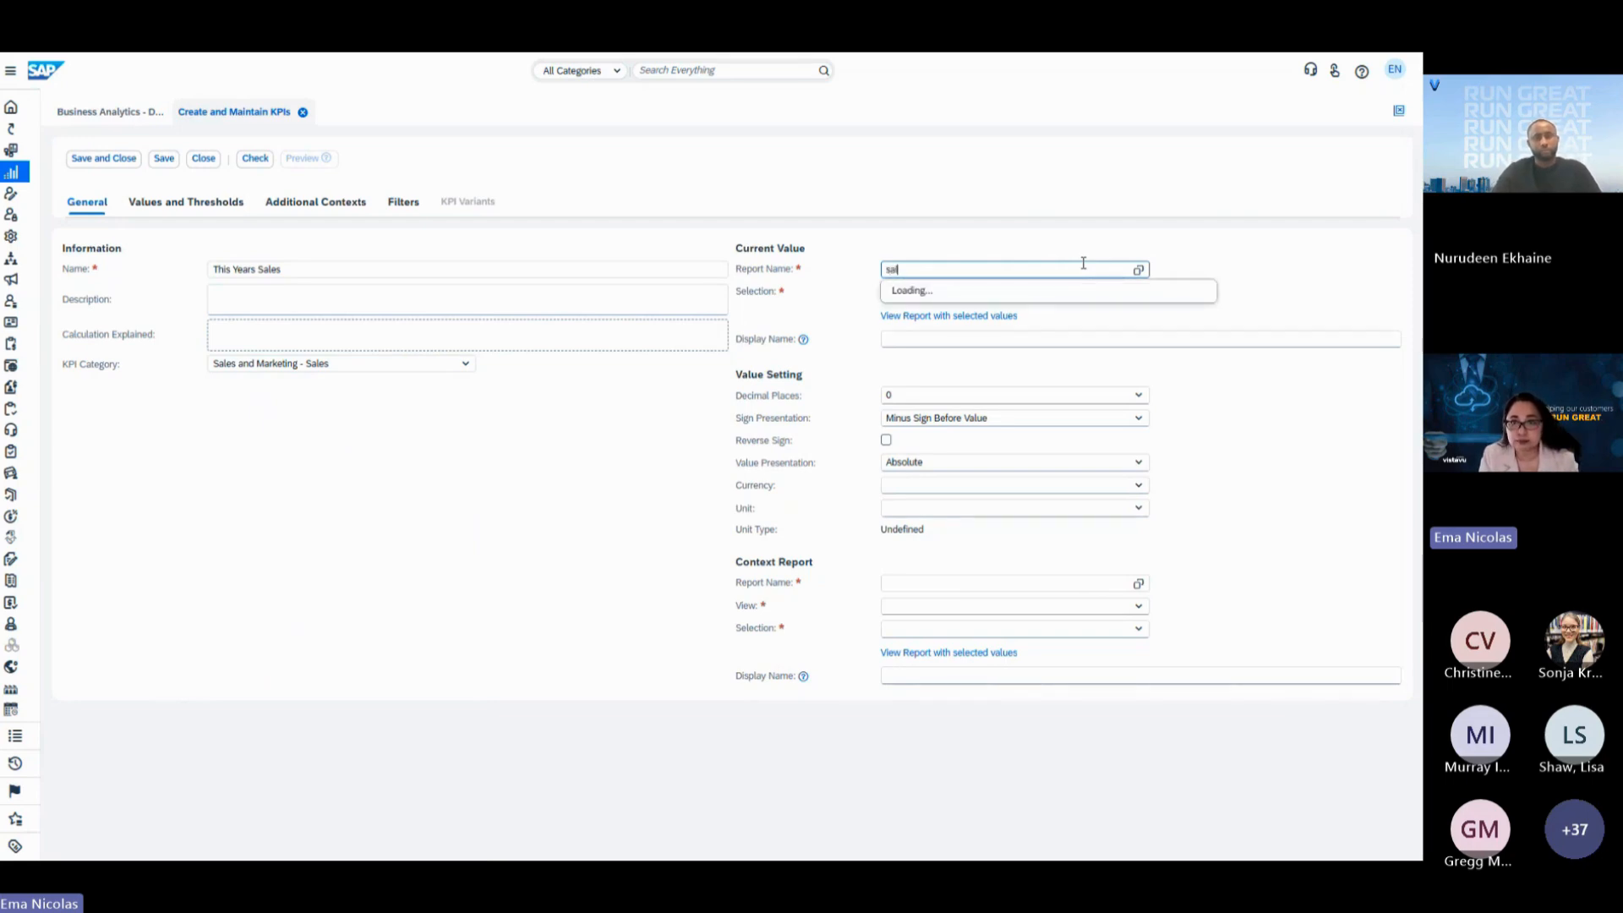
text(es order Returns Rate)
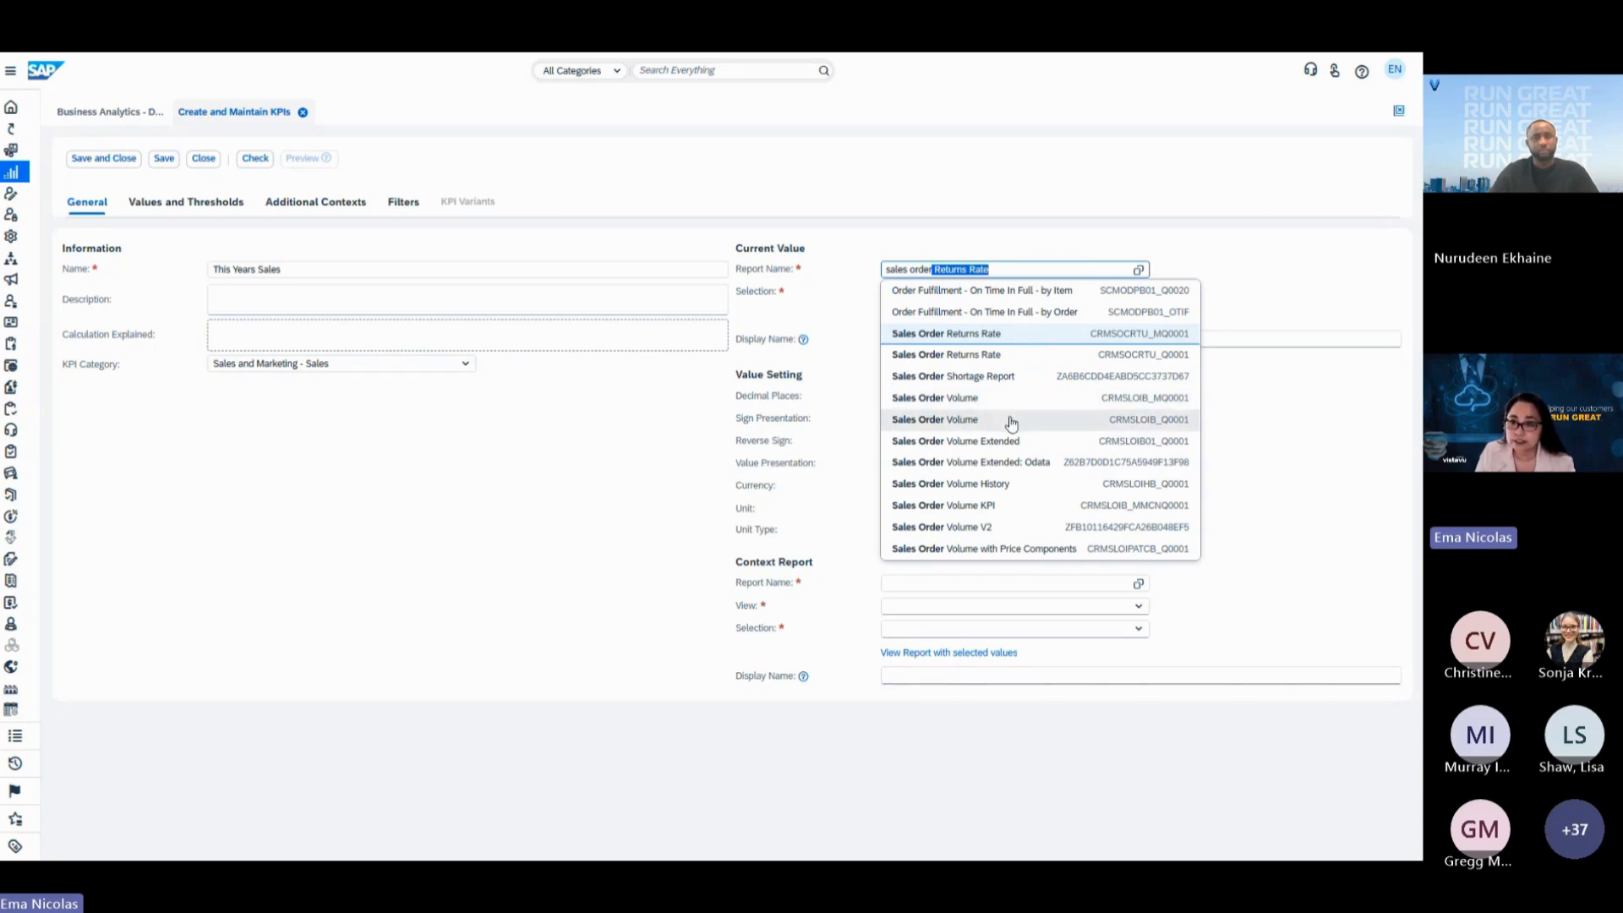
click(1025, 420)
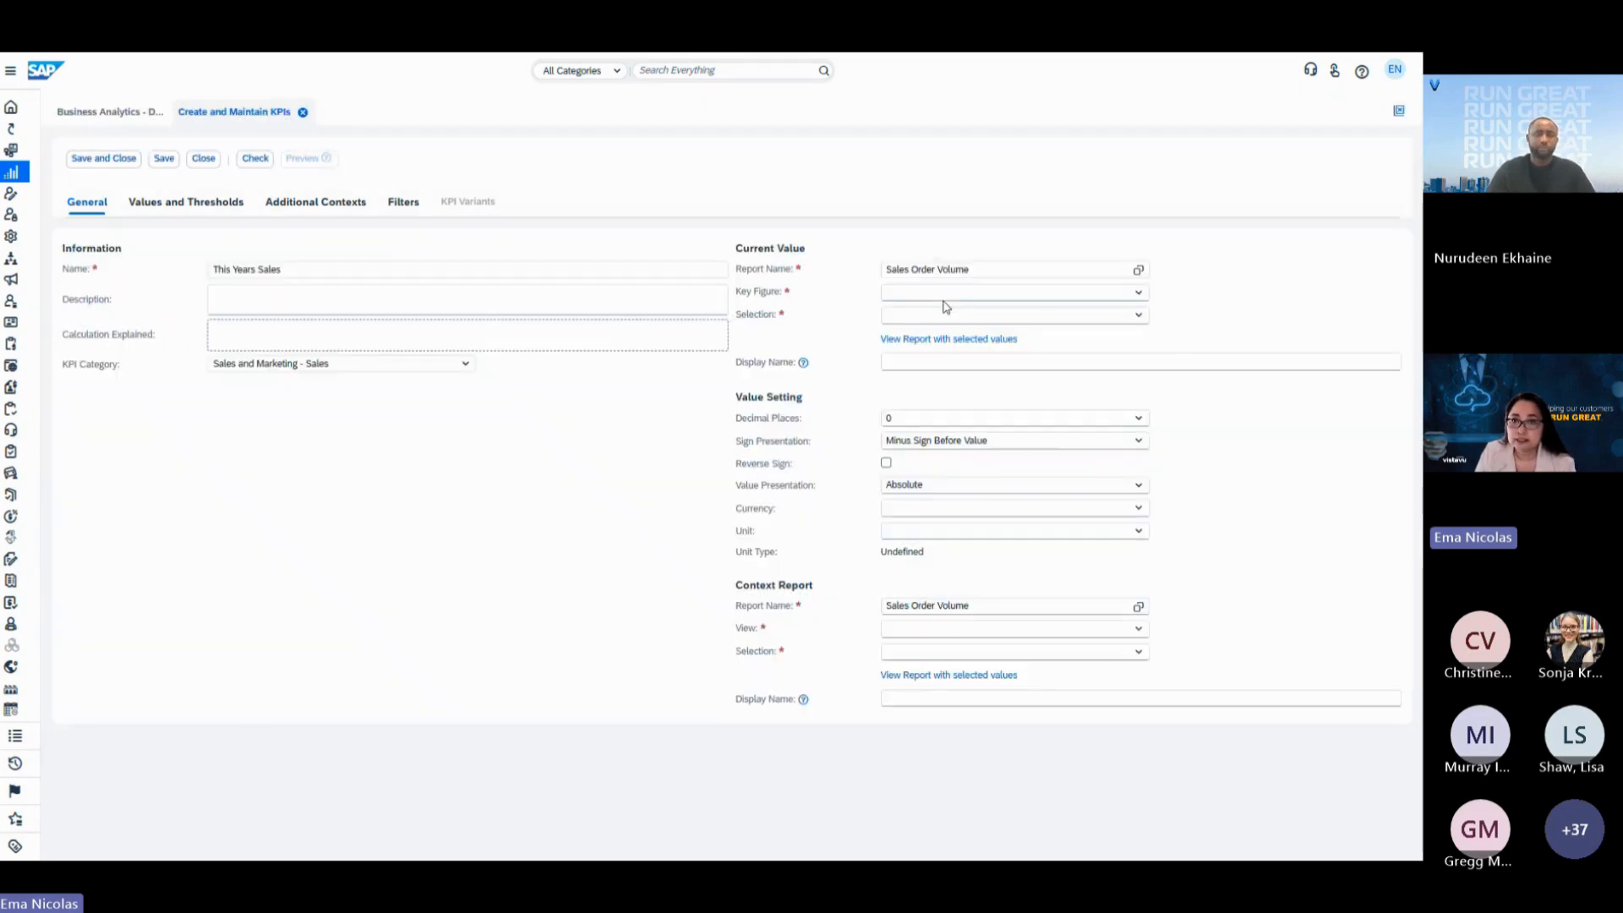
Set the current value's key figure to Net Value without Freight and its selection to Current Year.
click(1138, 296)
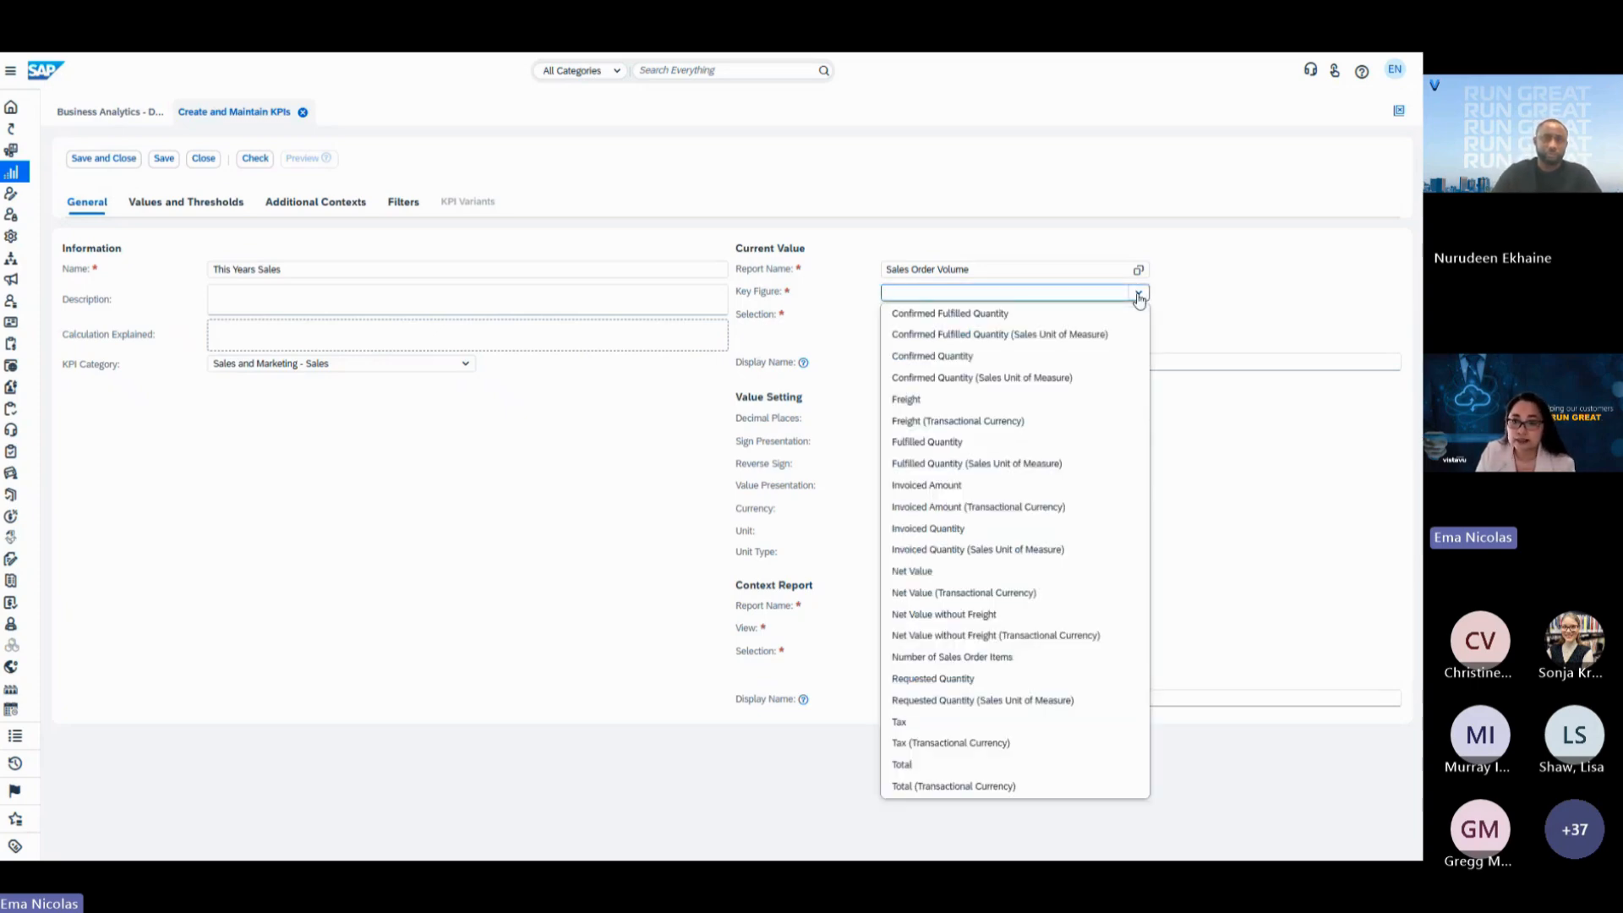
click(944, 615)
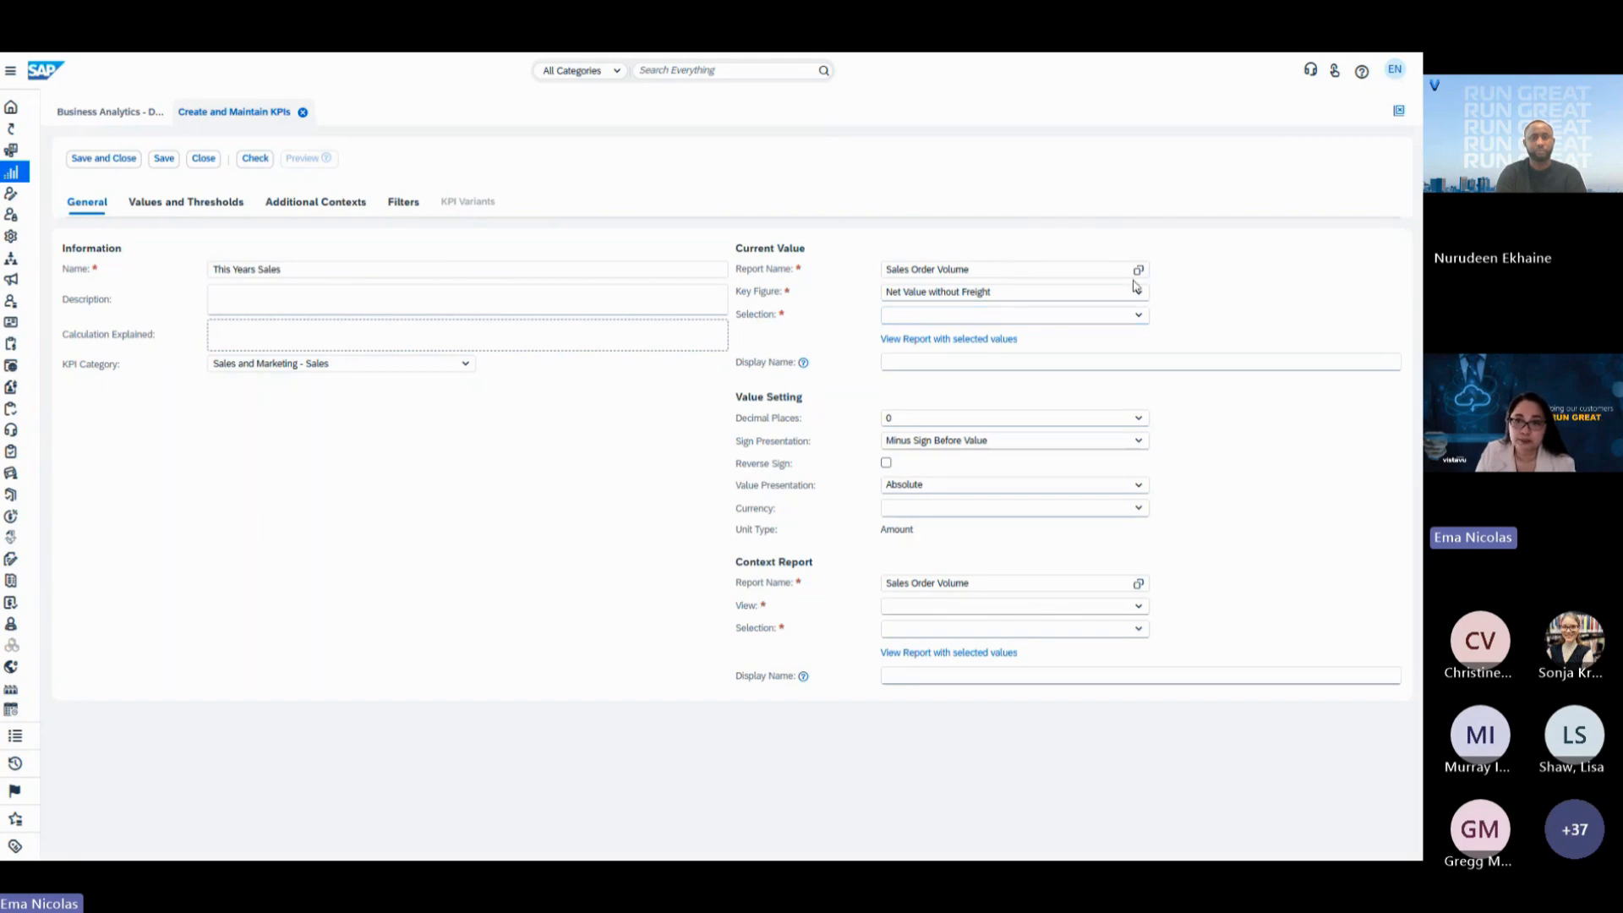
click(1137, 293)
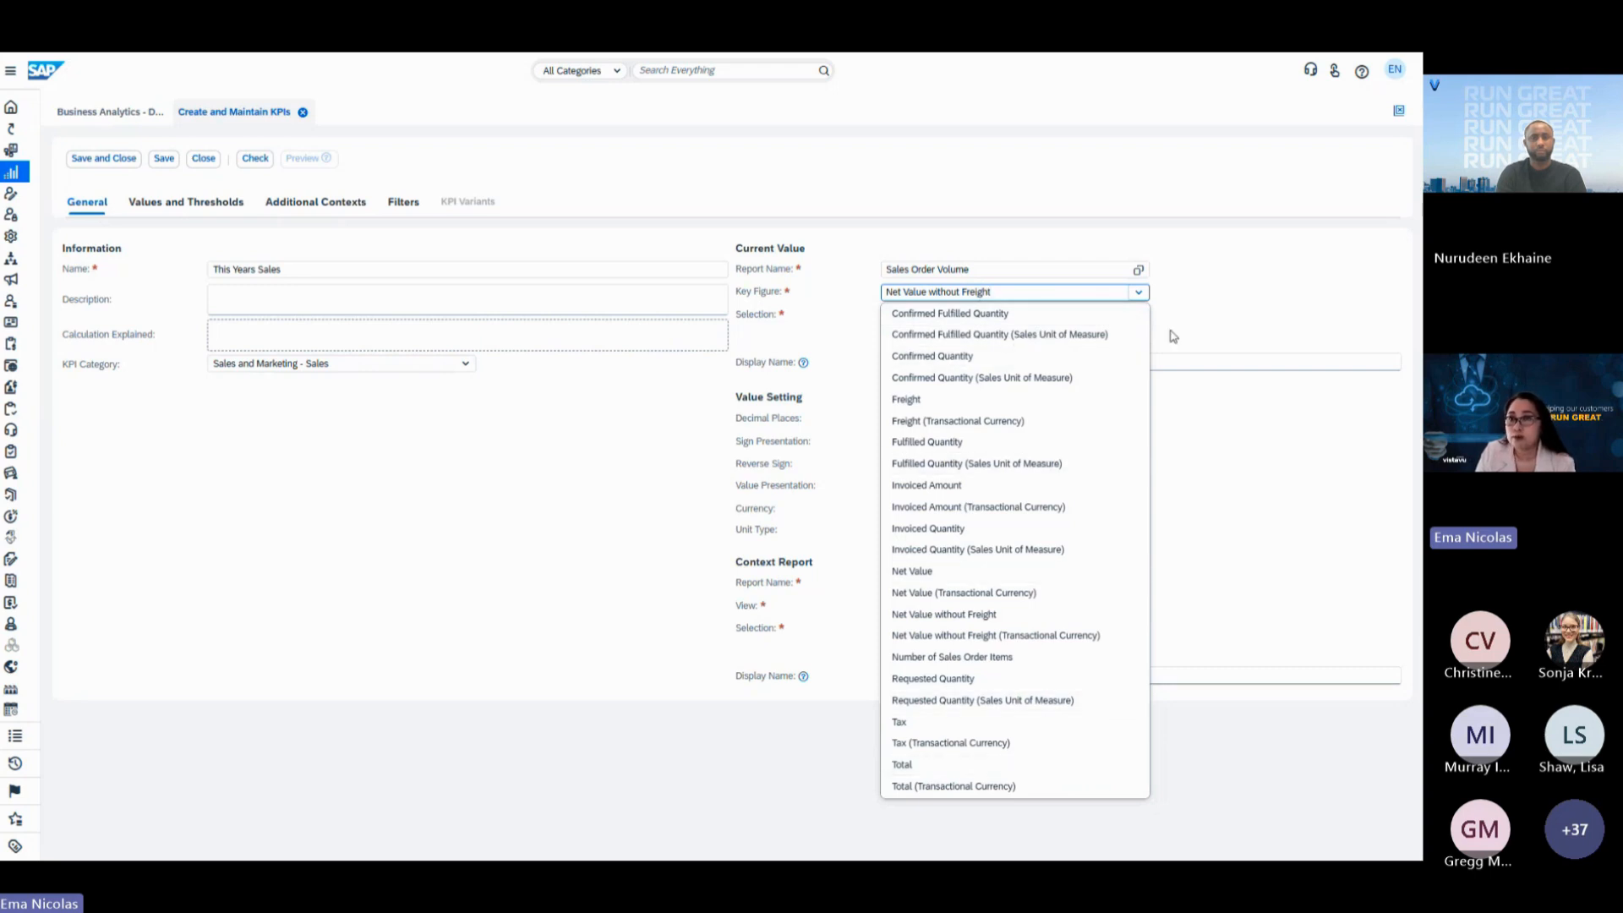
click(1222, 312)
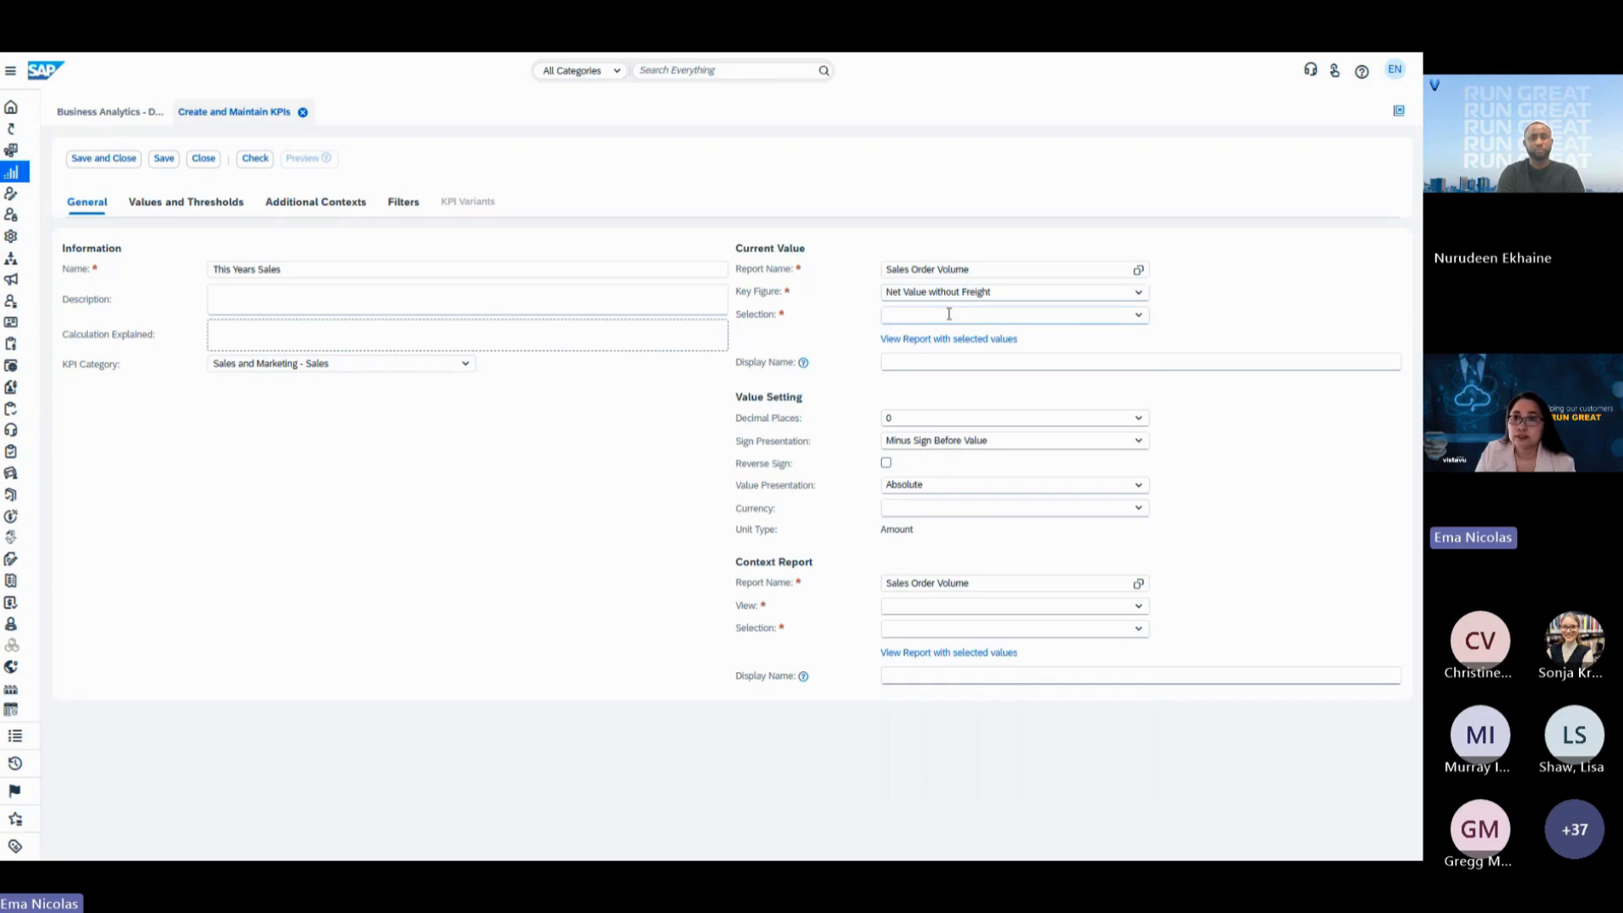
click(1139, 316)
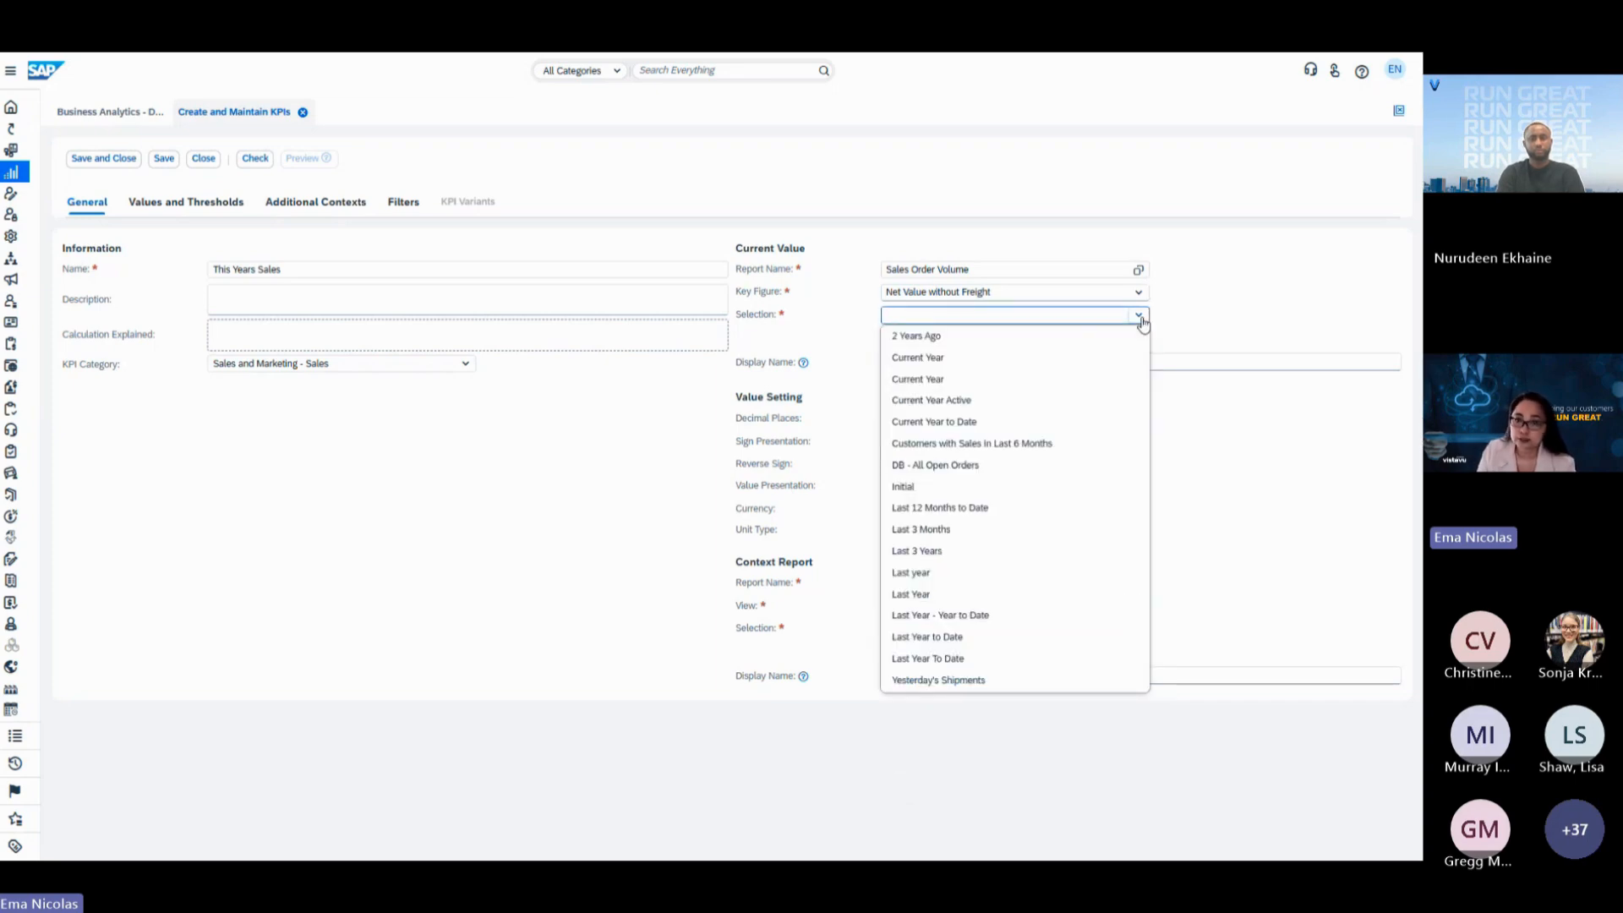
click(955, 362)
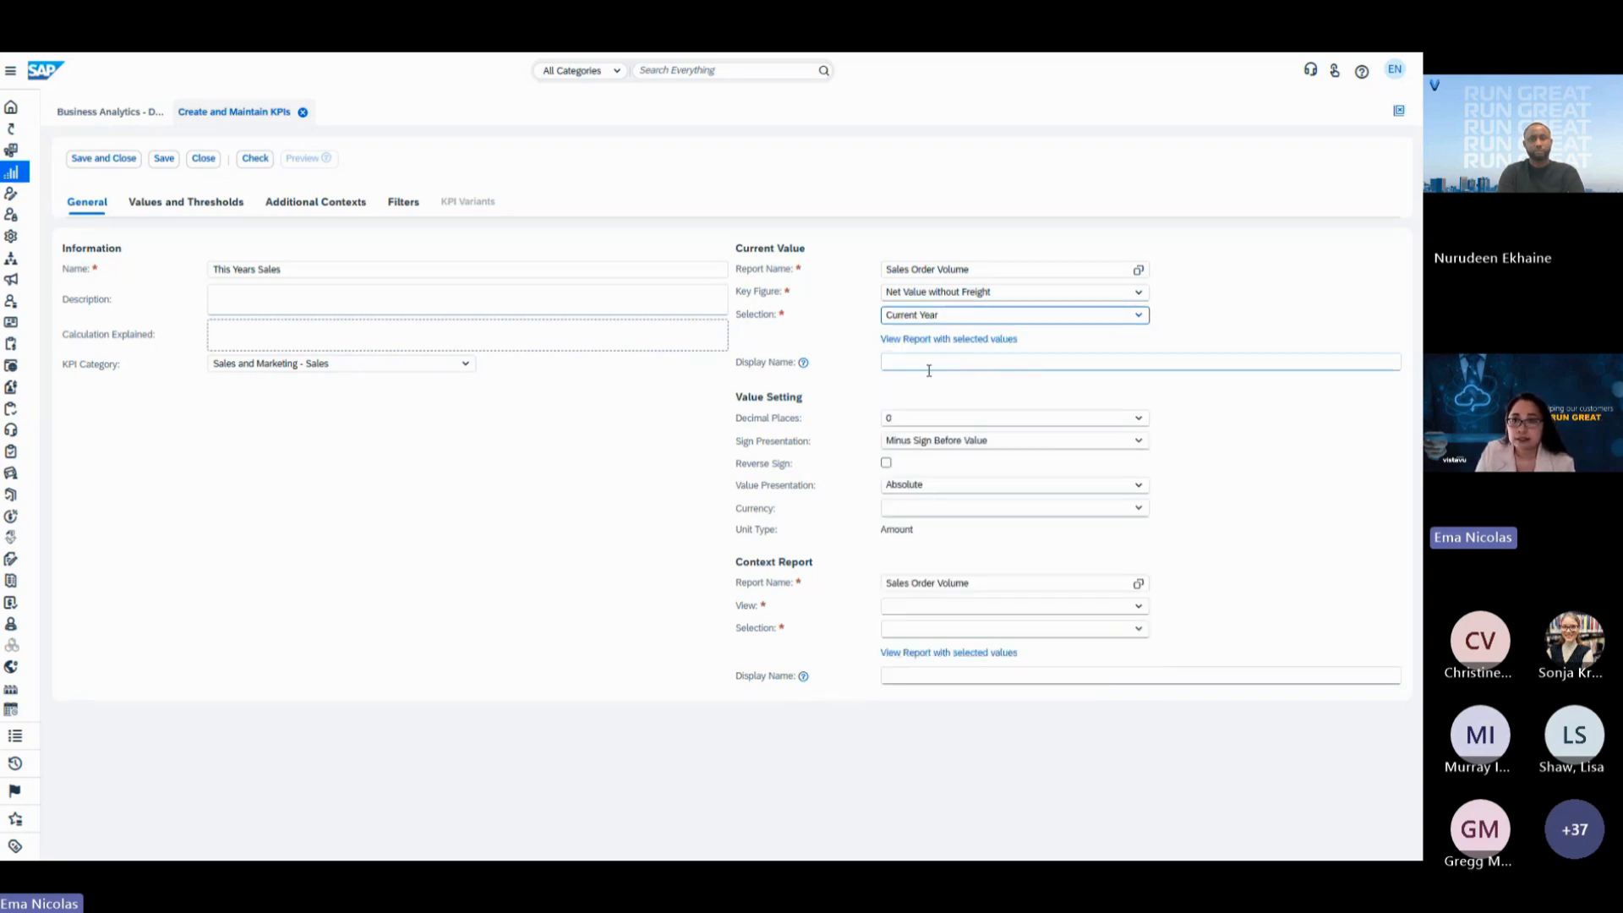
Enter "This Years Sales Numbers" as the current value's display name.
click(931, 360)
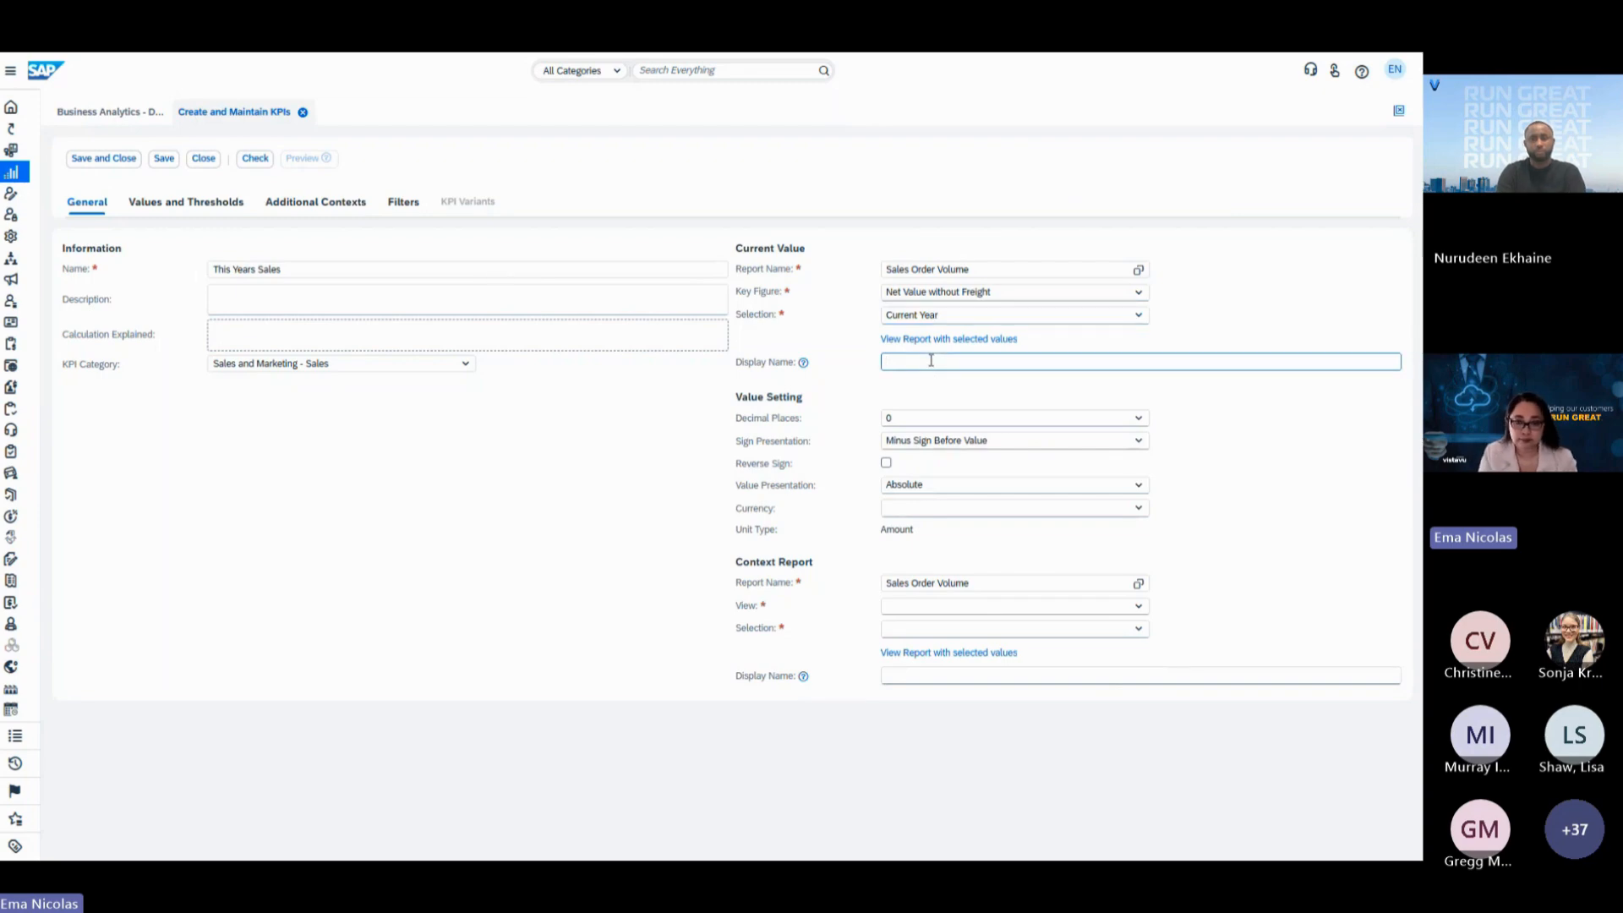
text(This )
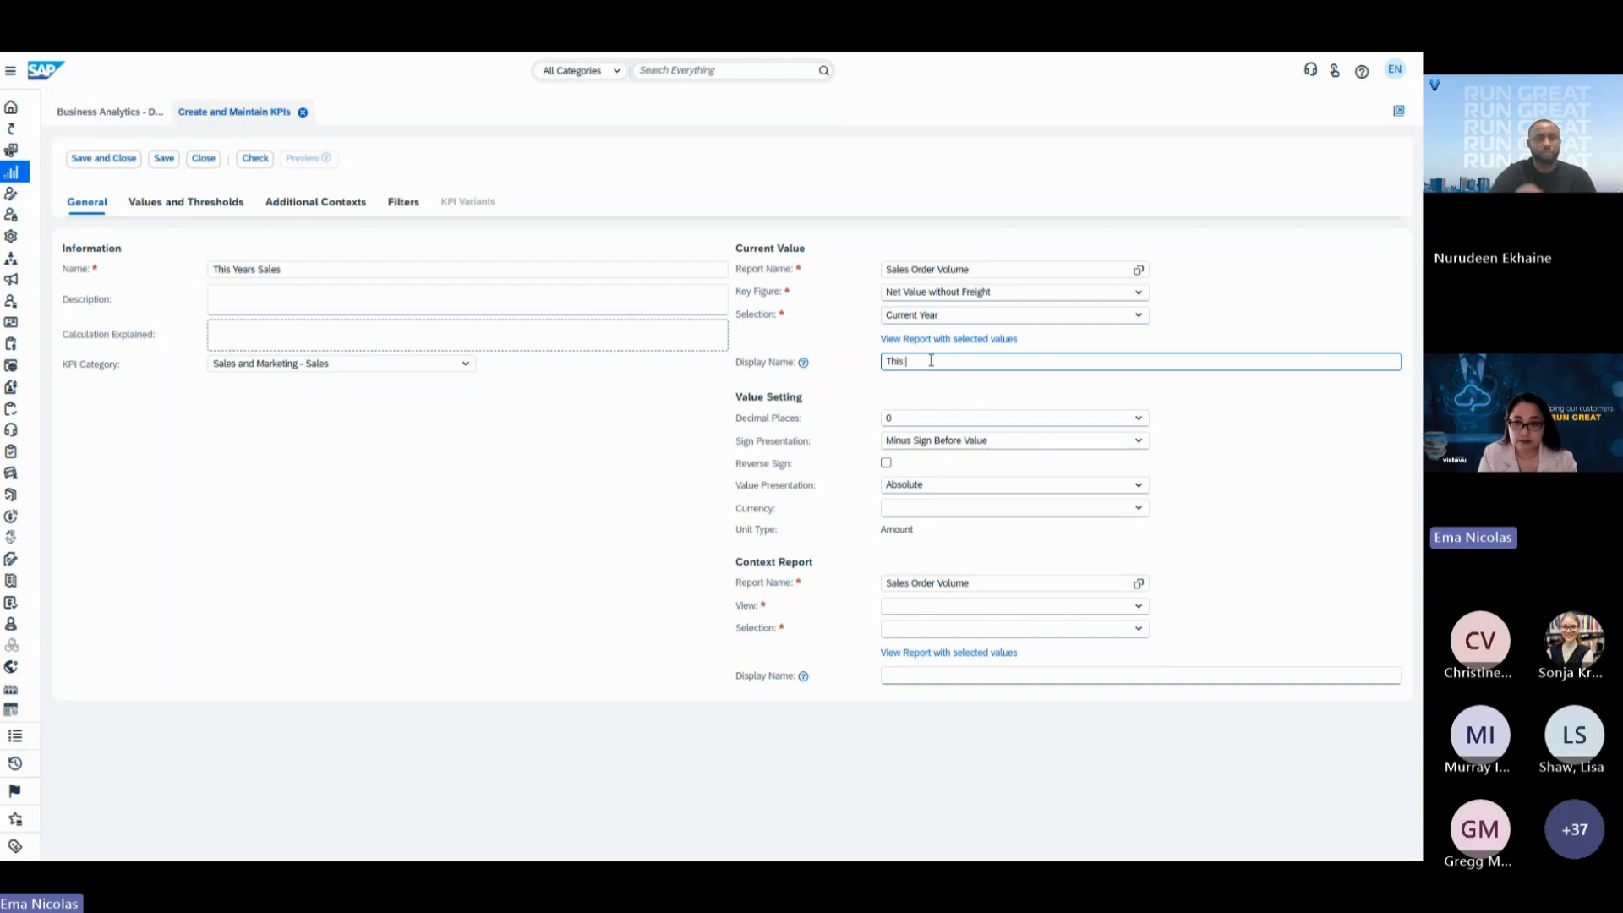
text(Years Sales Numbers)
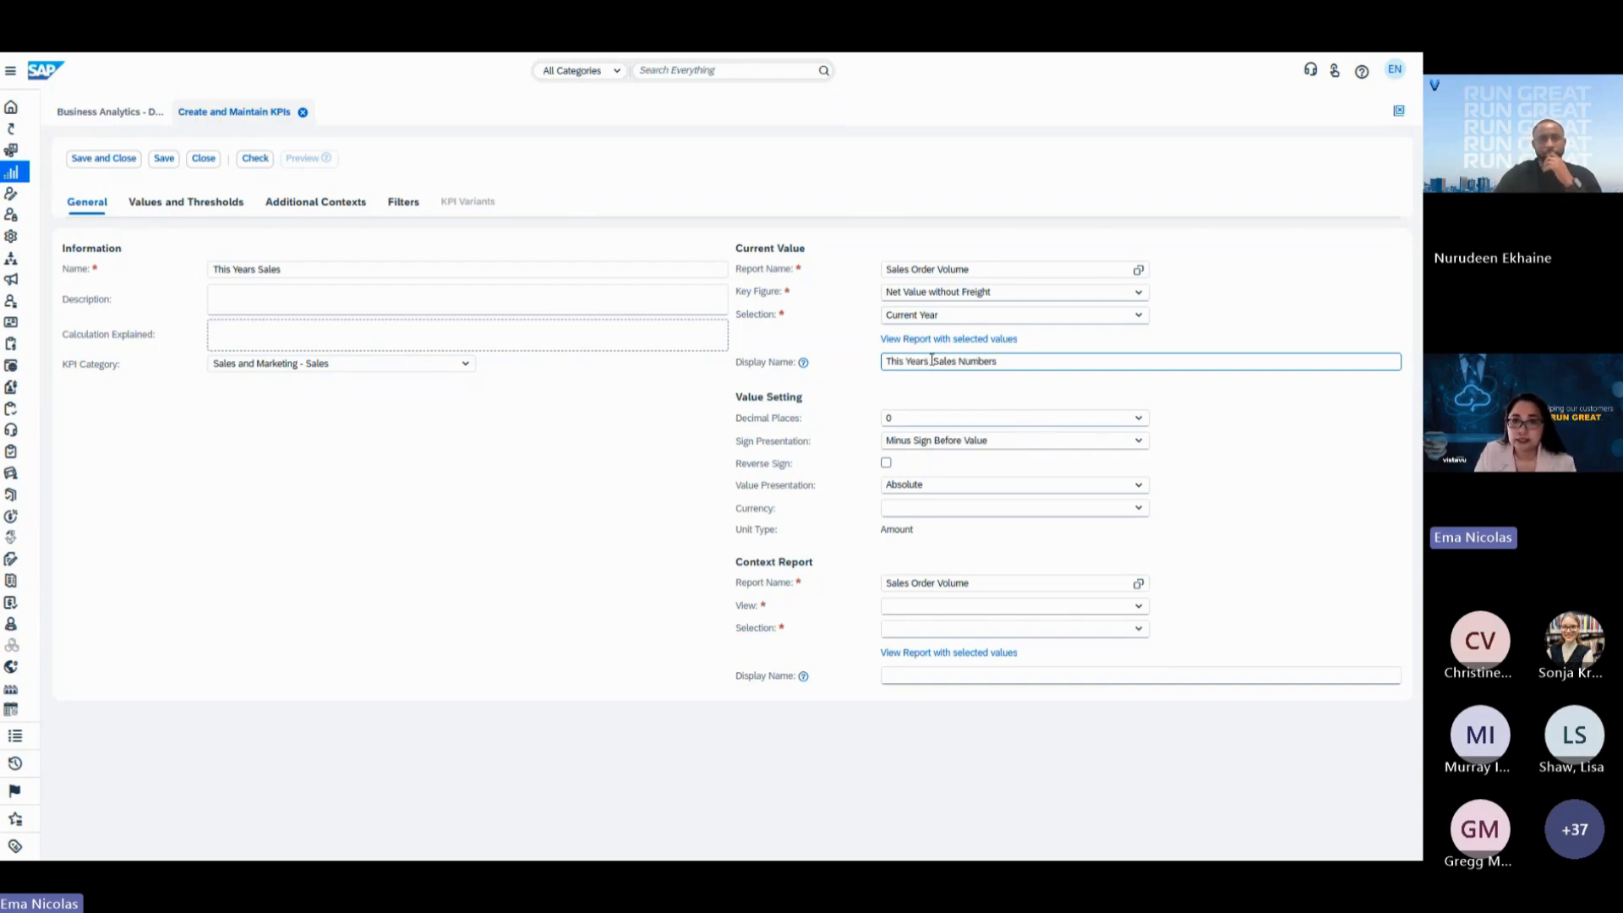
Configure the value setting with 0 decimal places, Absolute value presentation and USD - US Dollar as the currency.
click(1133, 420)
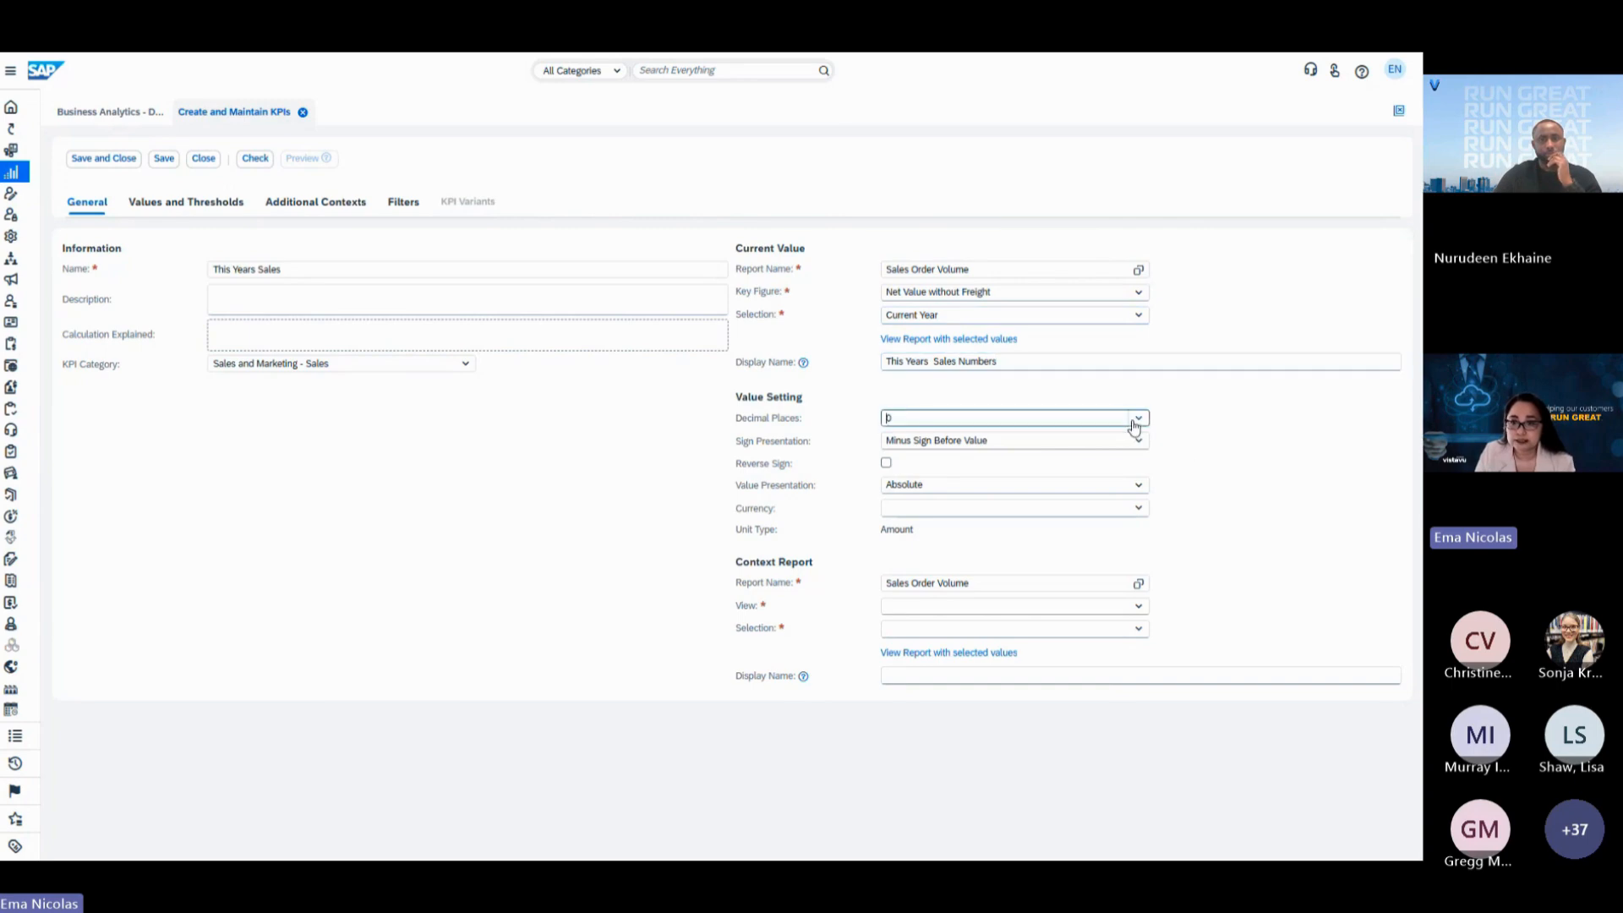
click(902, 446)
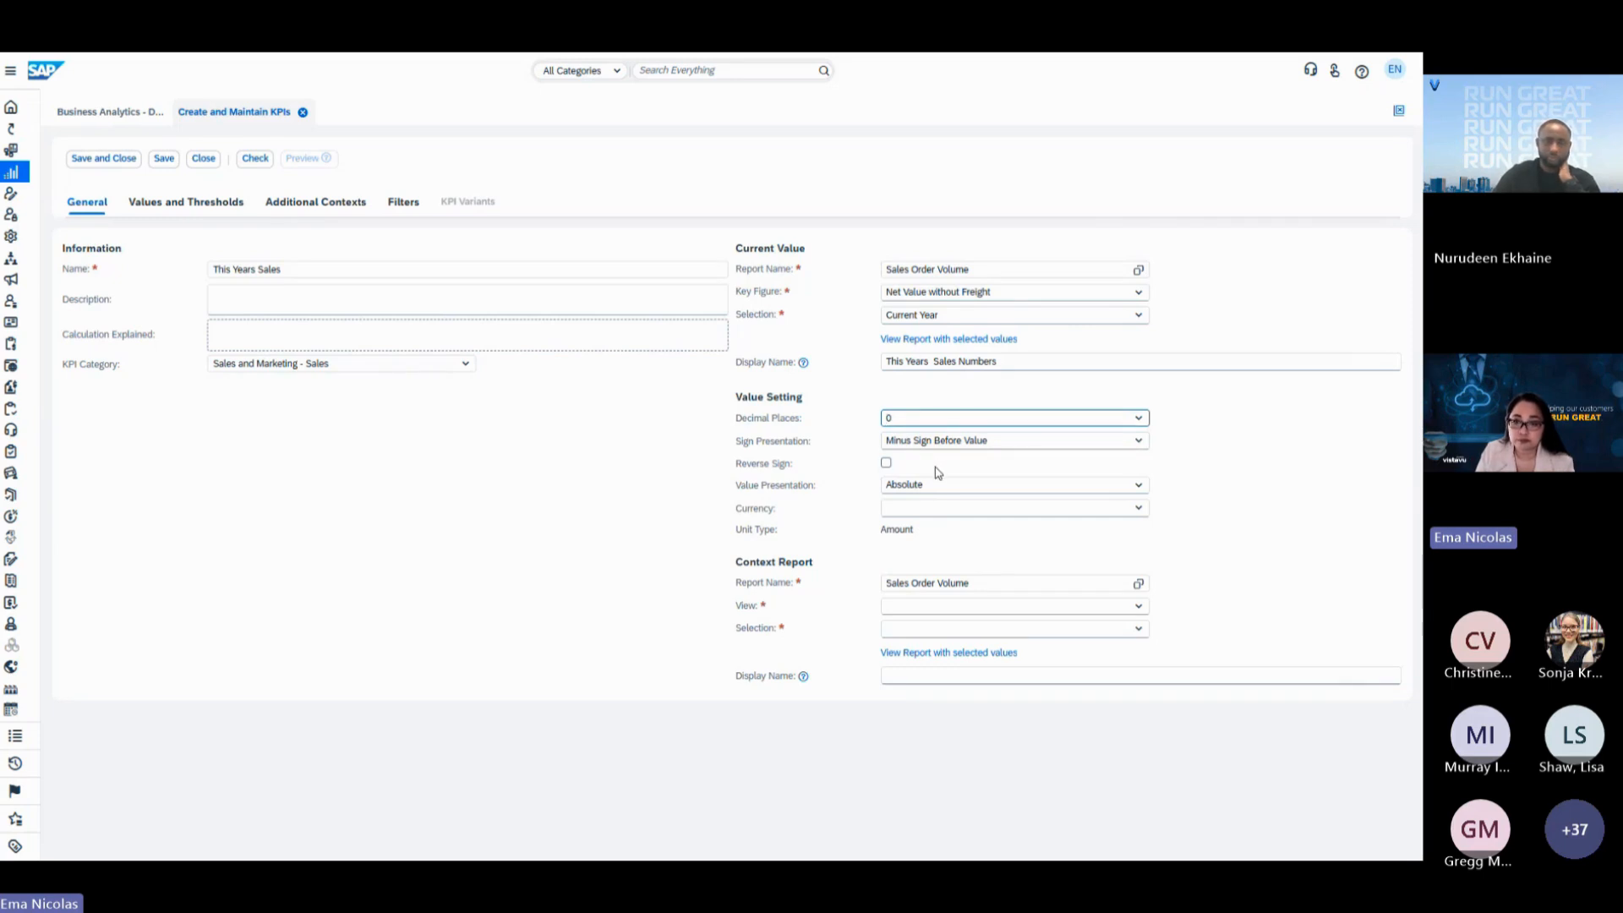
click(1137, 487)
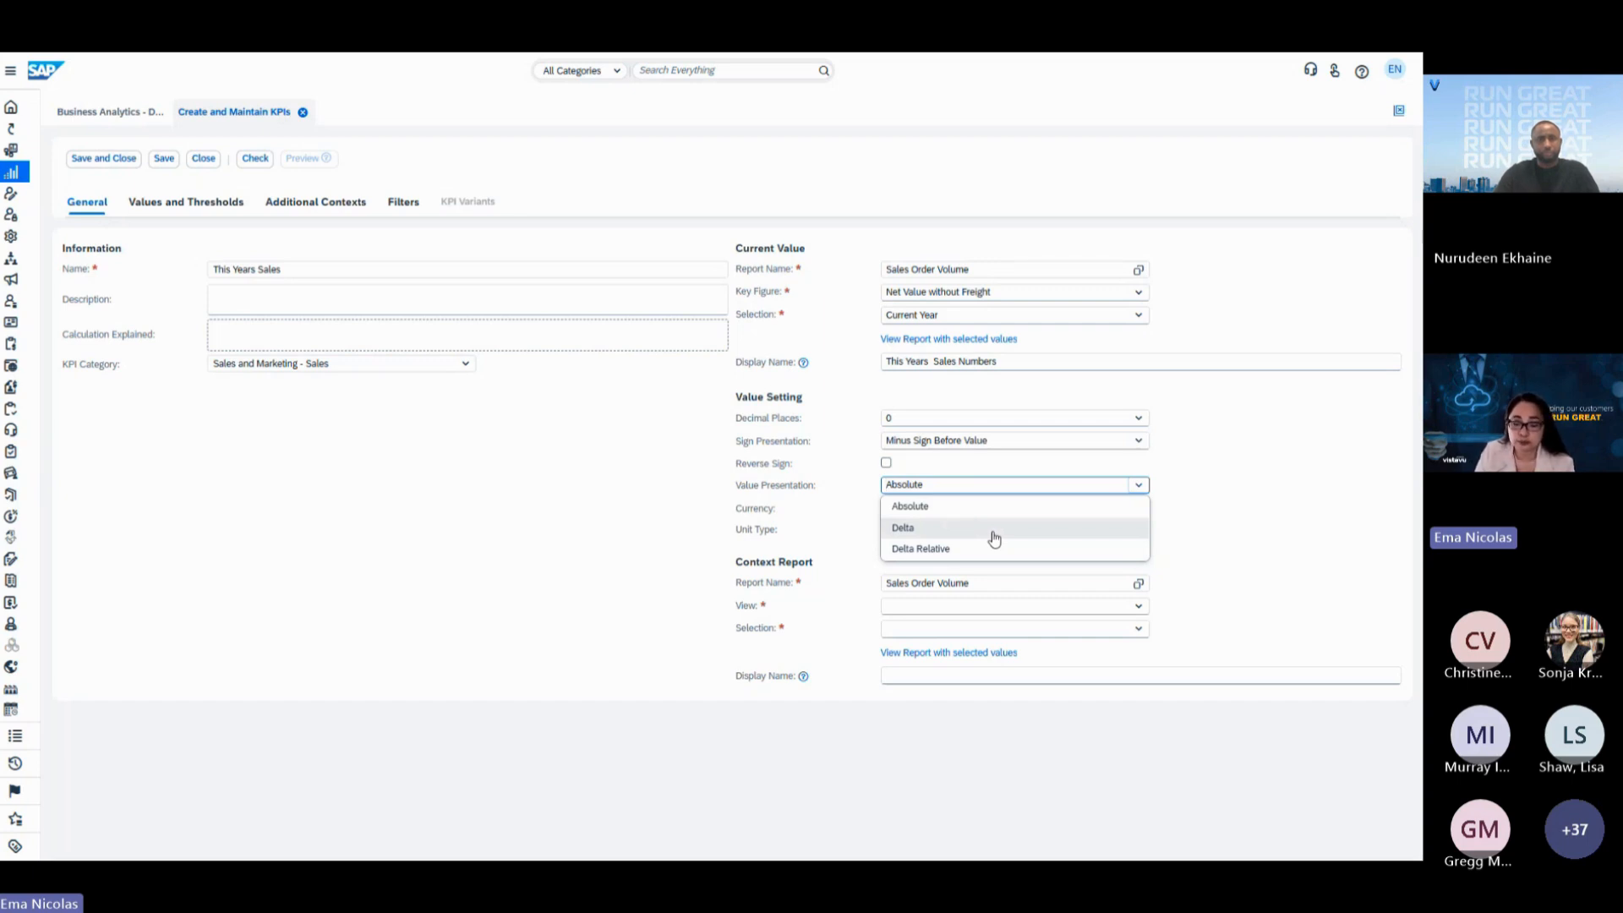
click(930, 507)
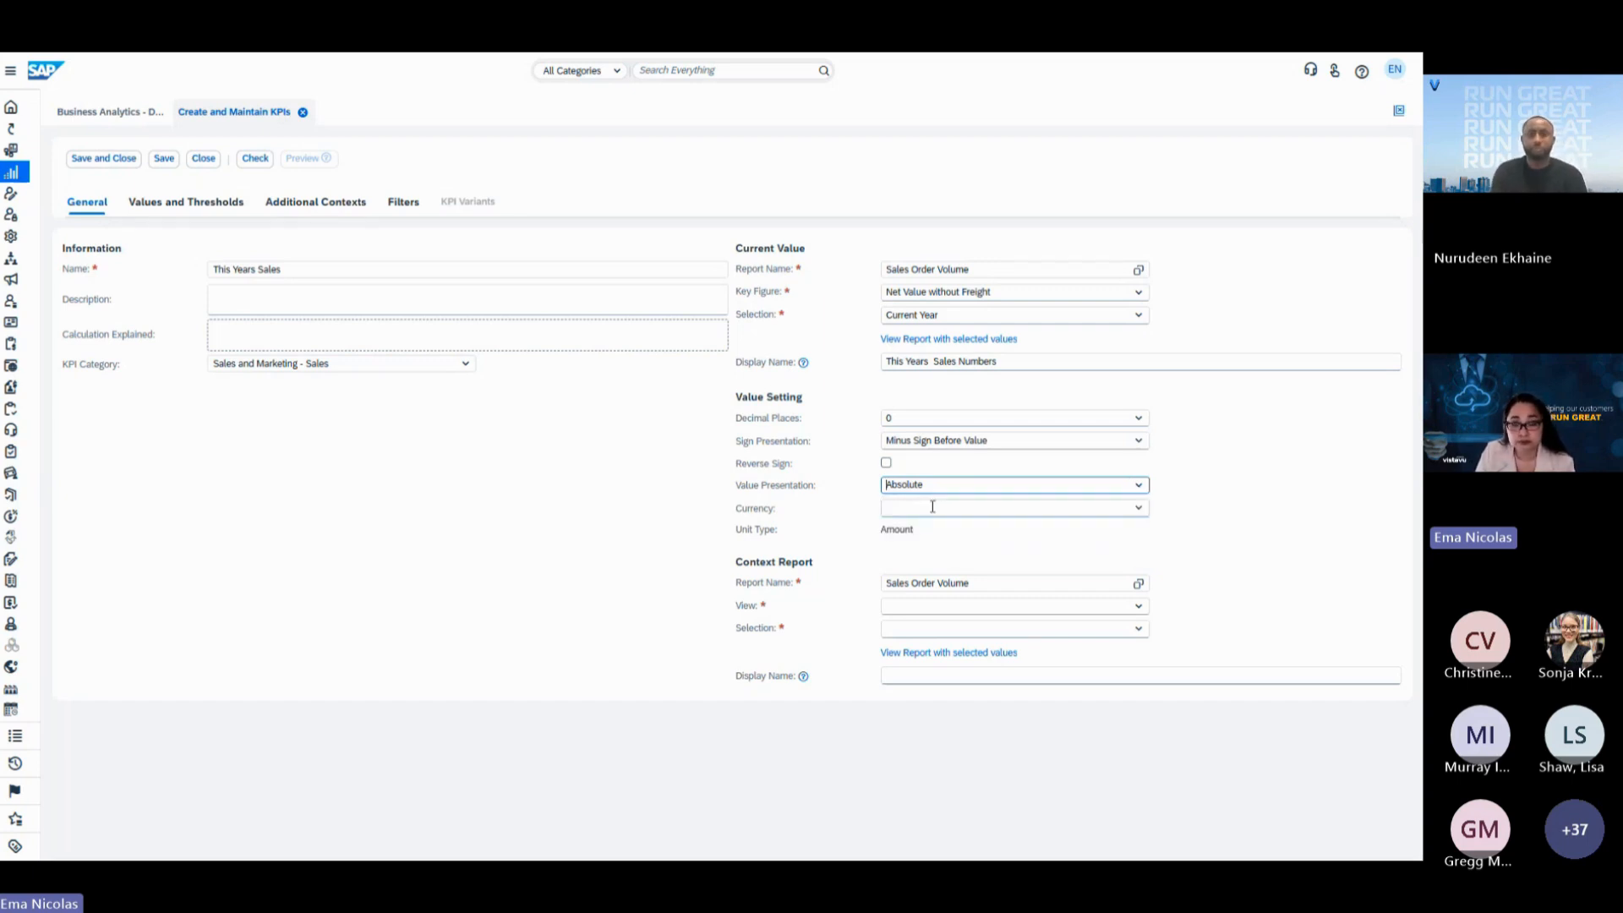
click(1078, 508)
text(usd)
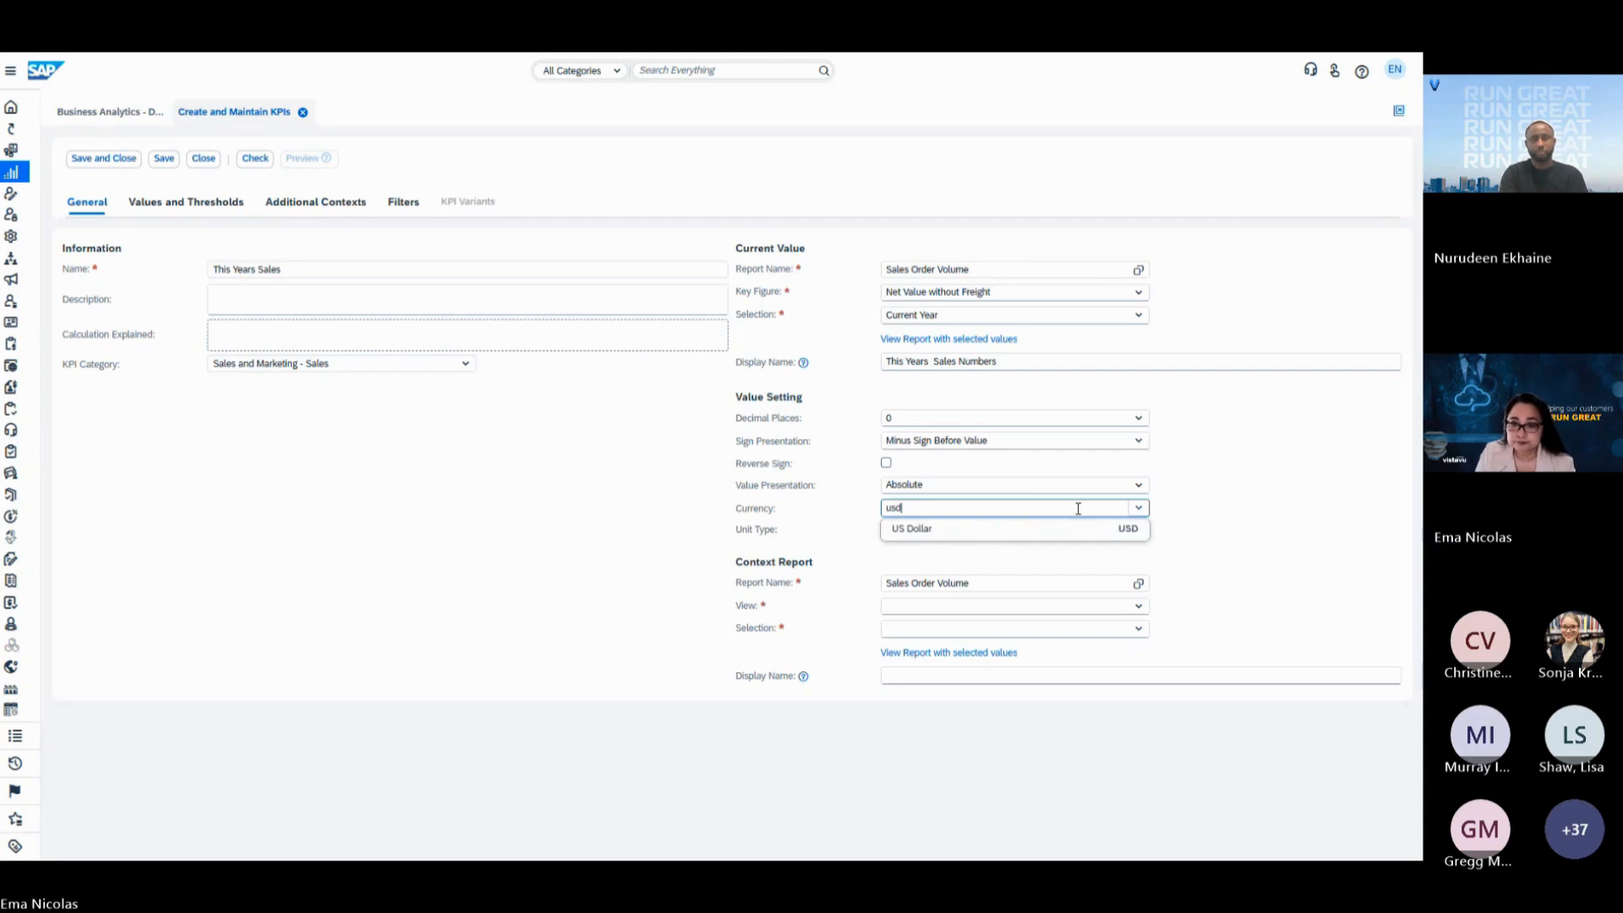
click(1014, 529)
click(804, 556)
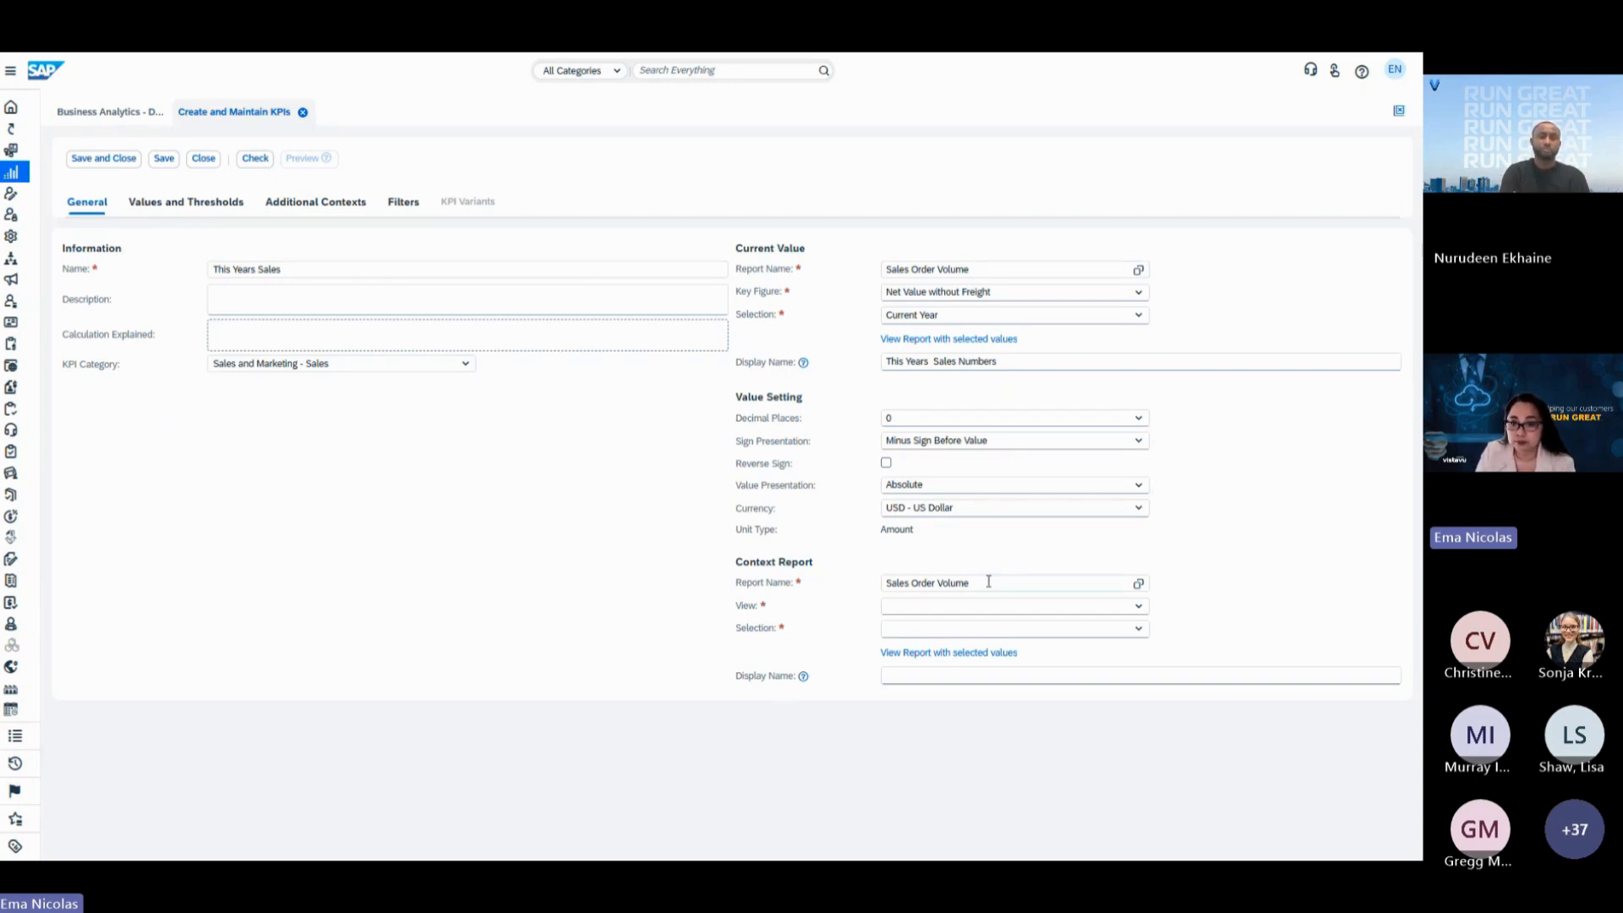
Set the context report's view to Sales by City and its selection to Current Year.
click(1139, 605)
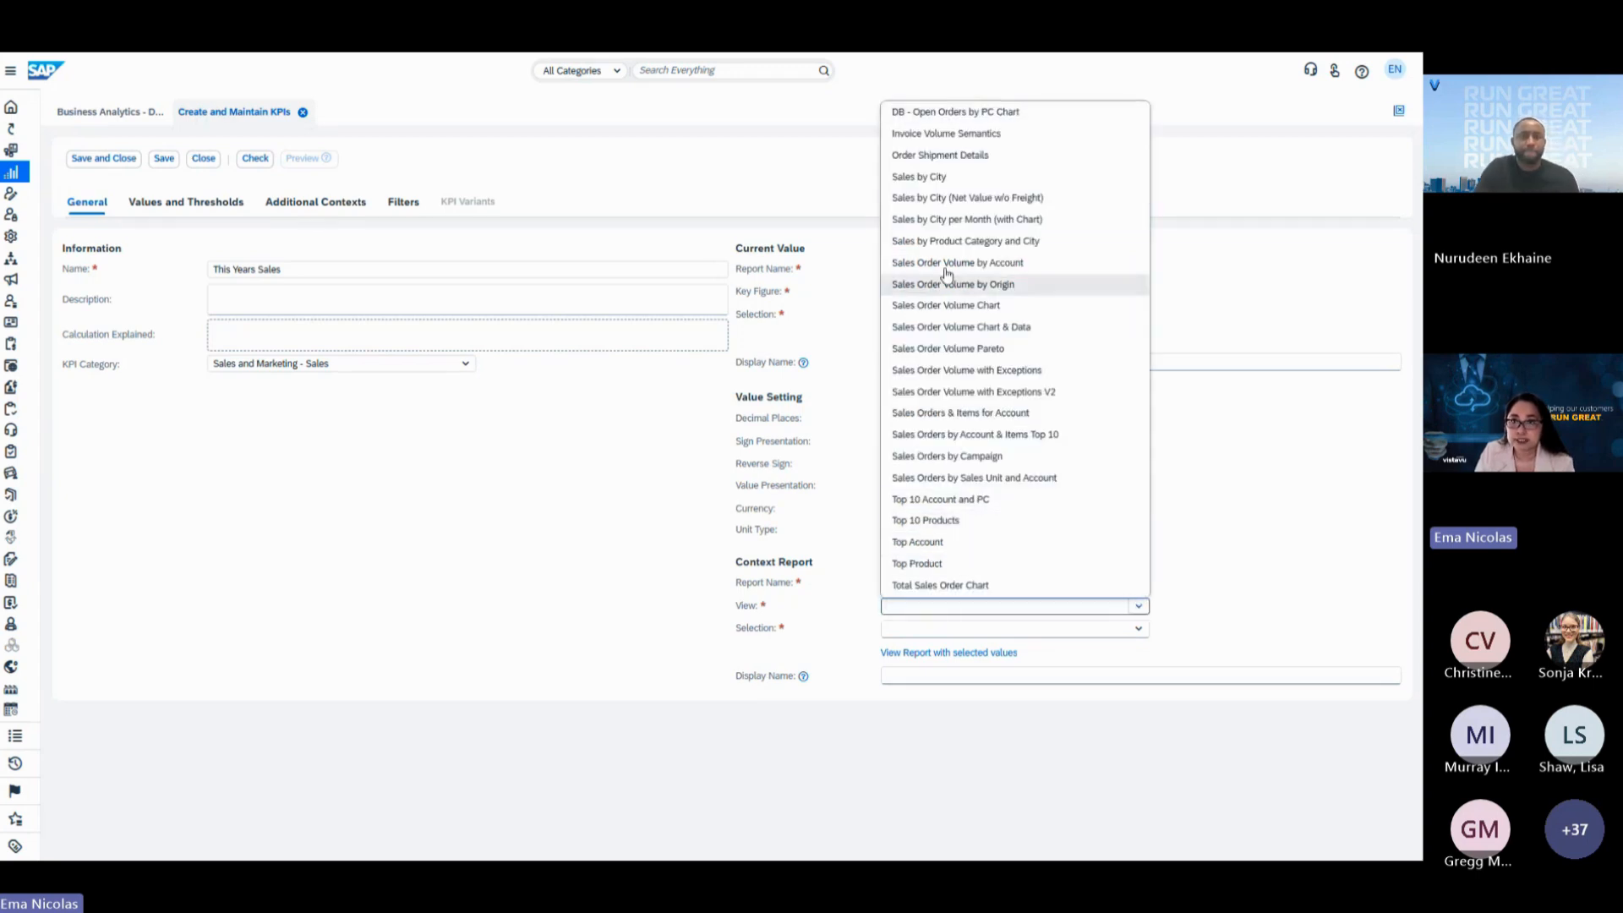
click(935, 178)
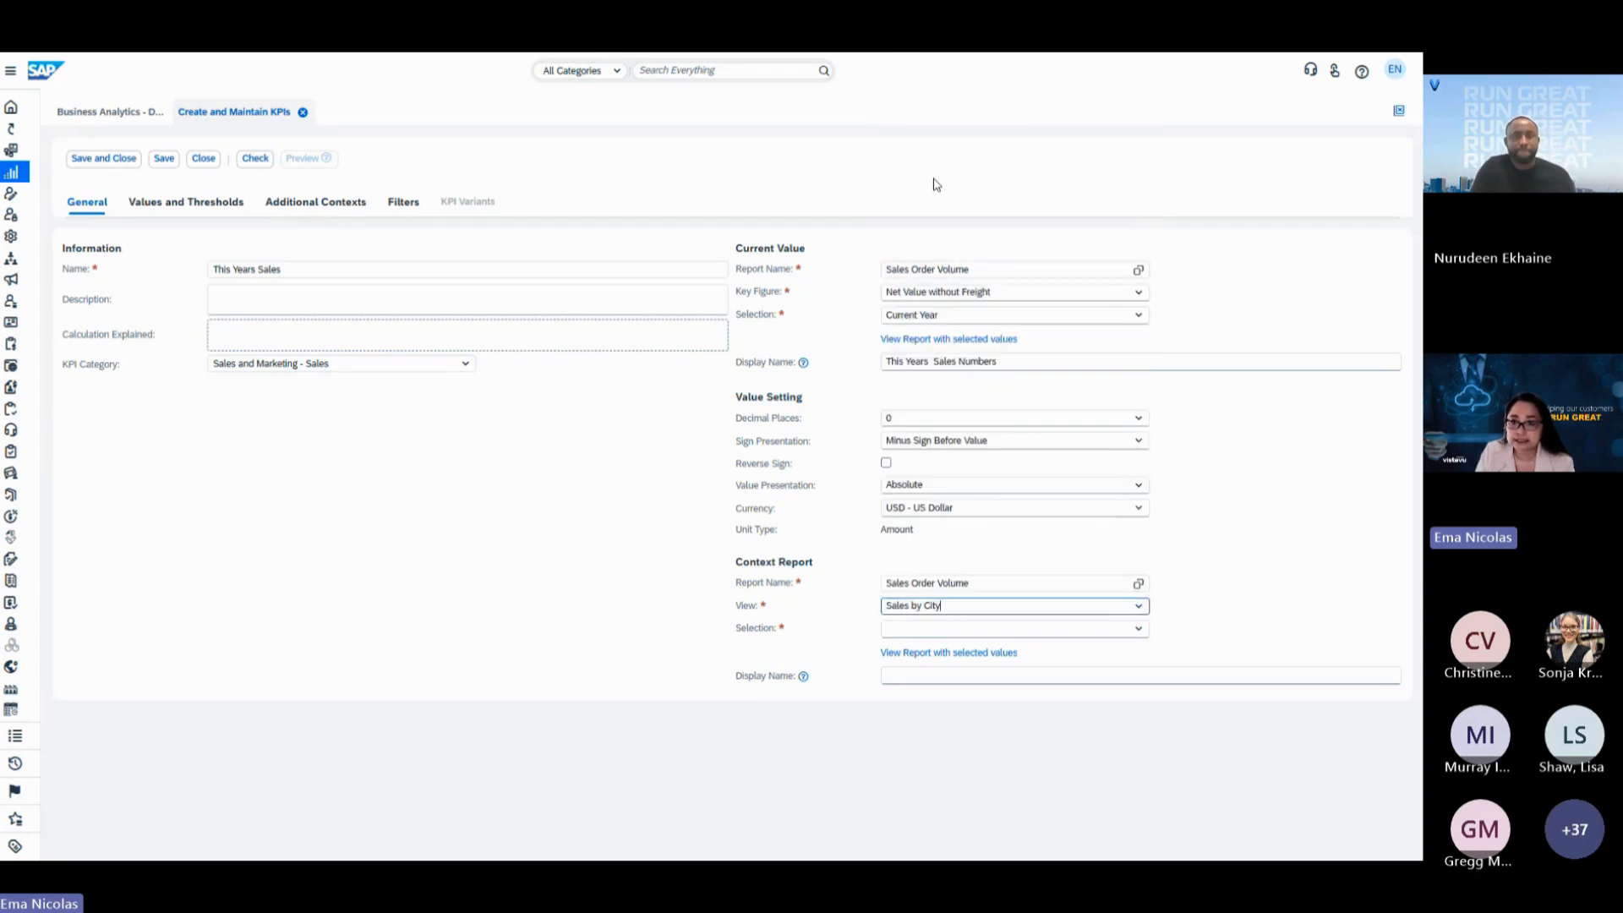
click(1139, 632)
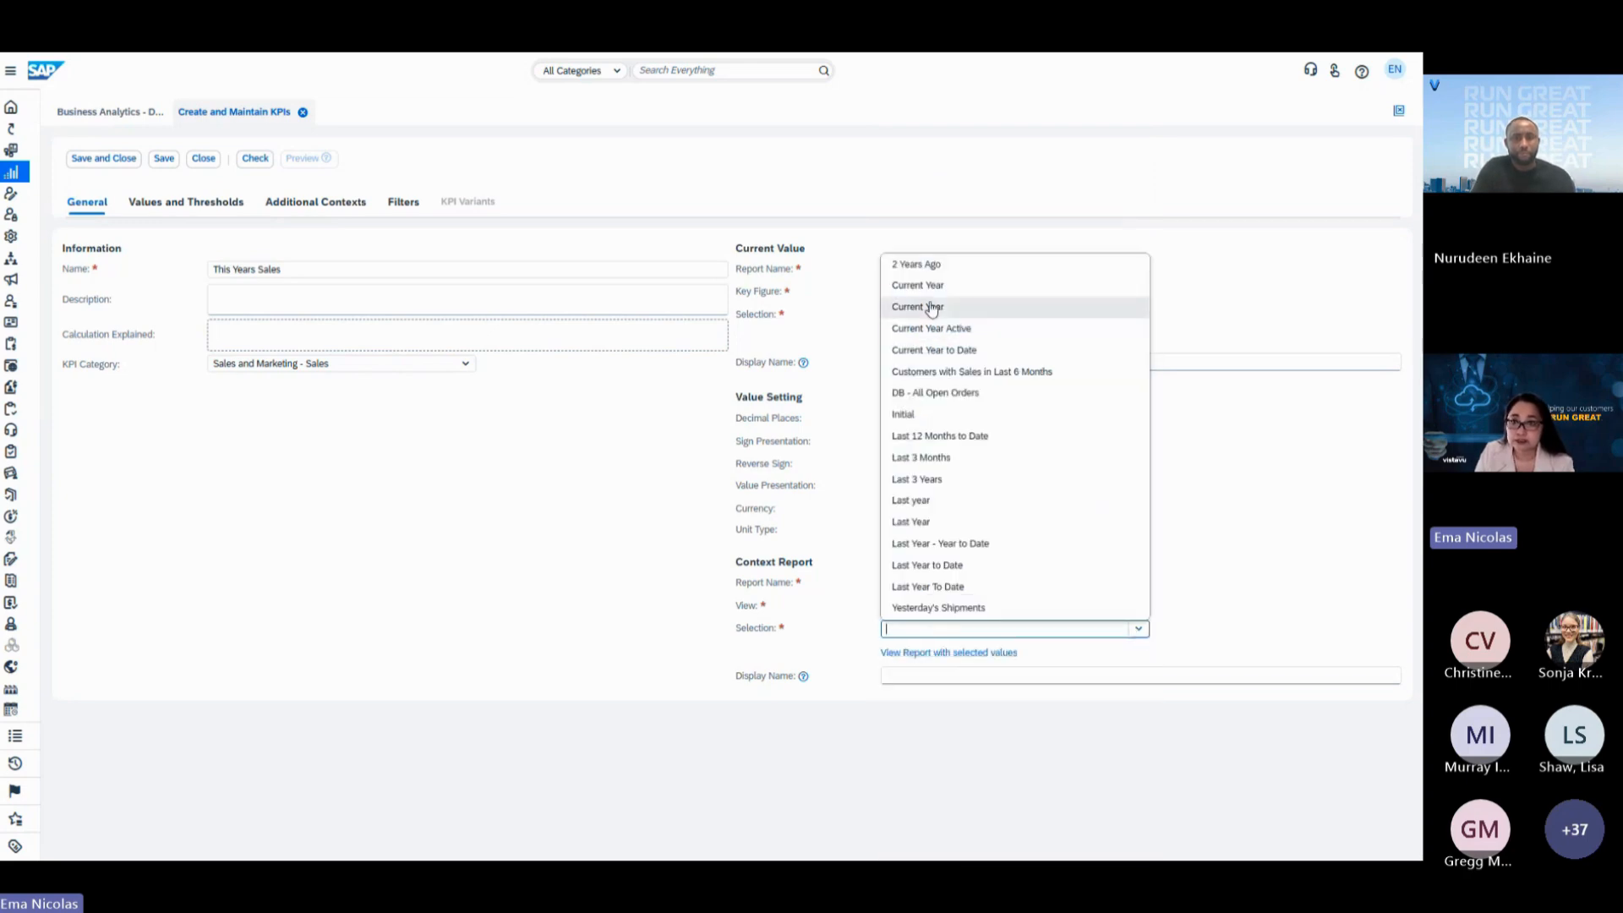
click(930, 317)
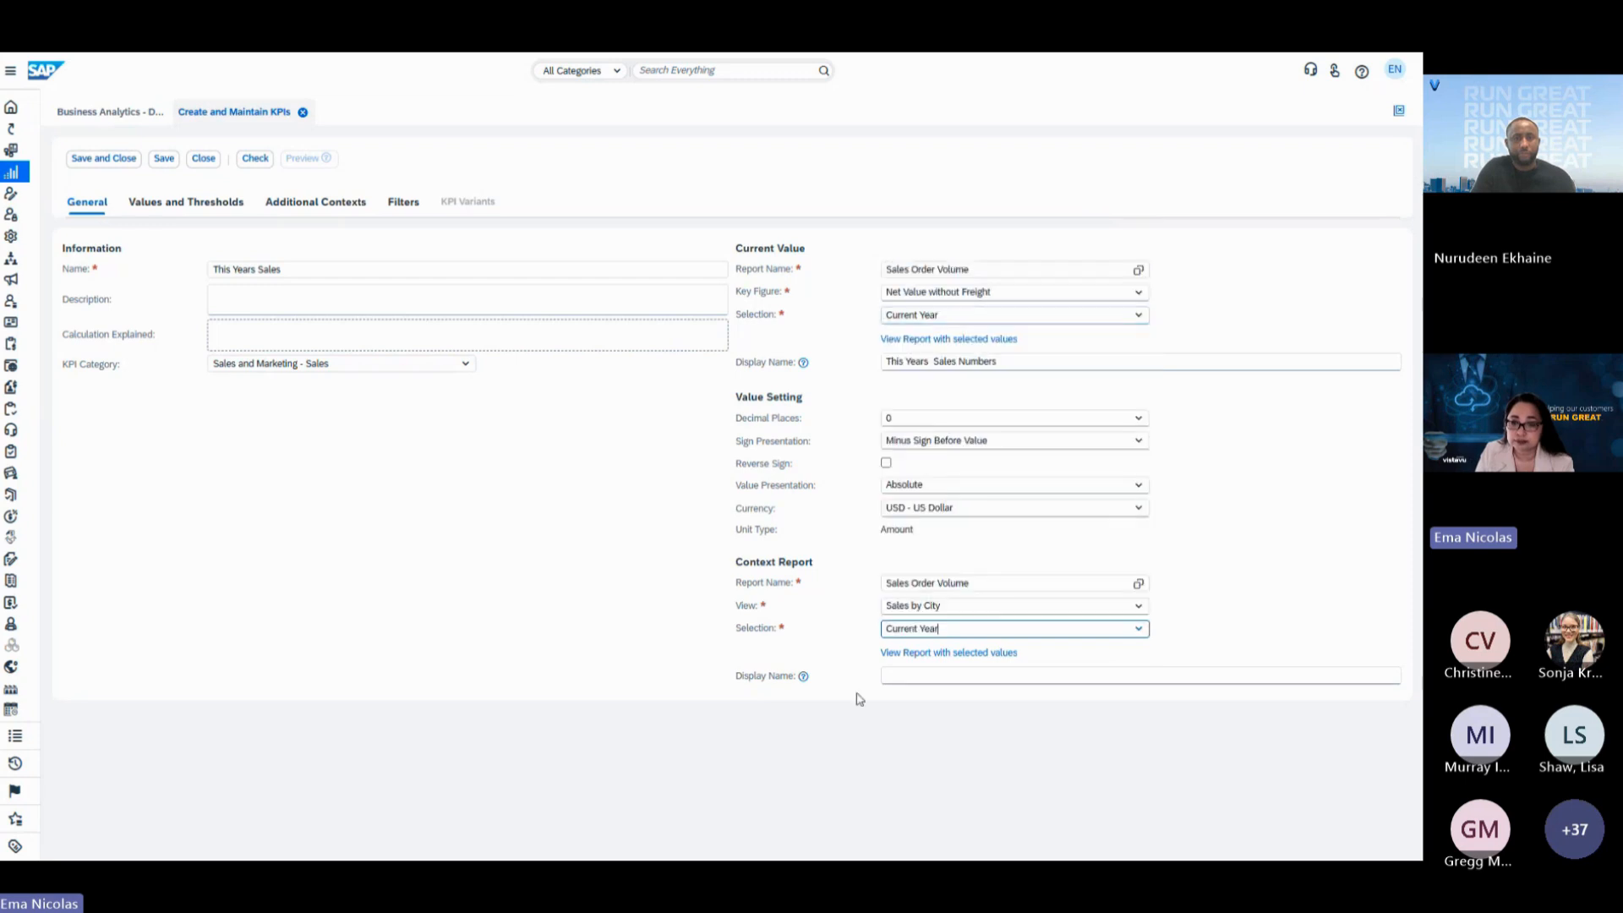
Copy the current value's display name "This Years Sales Numbers" into the context report's display name.
click(906, 677)
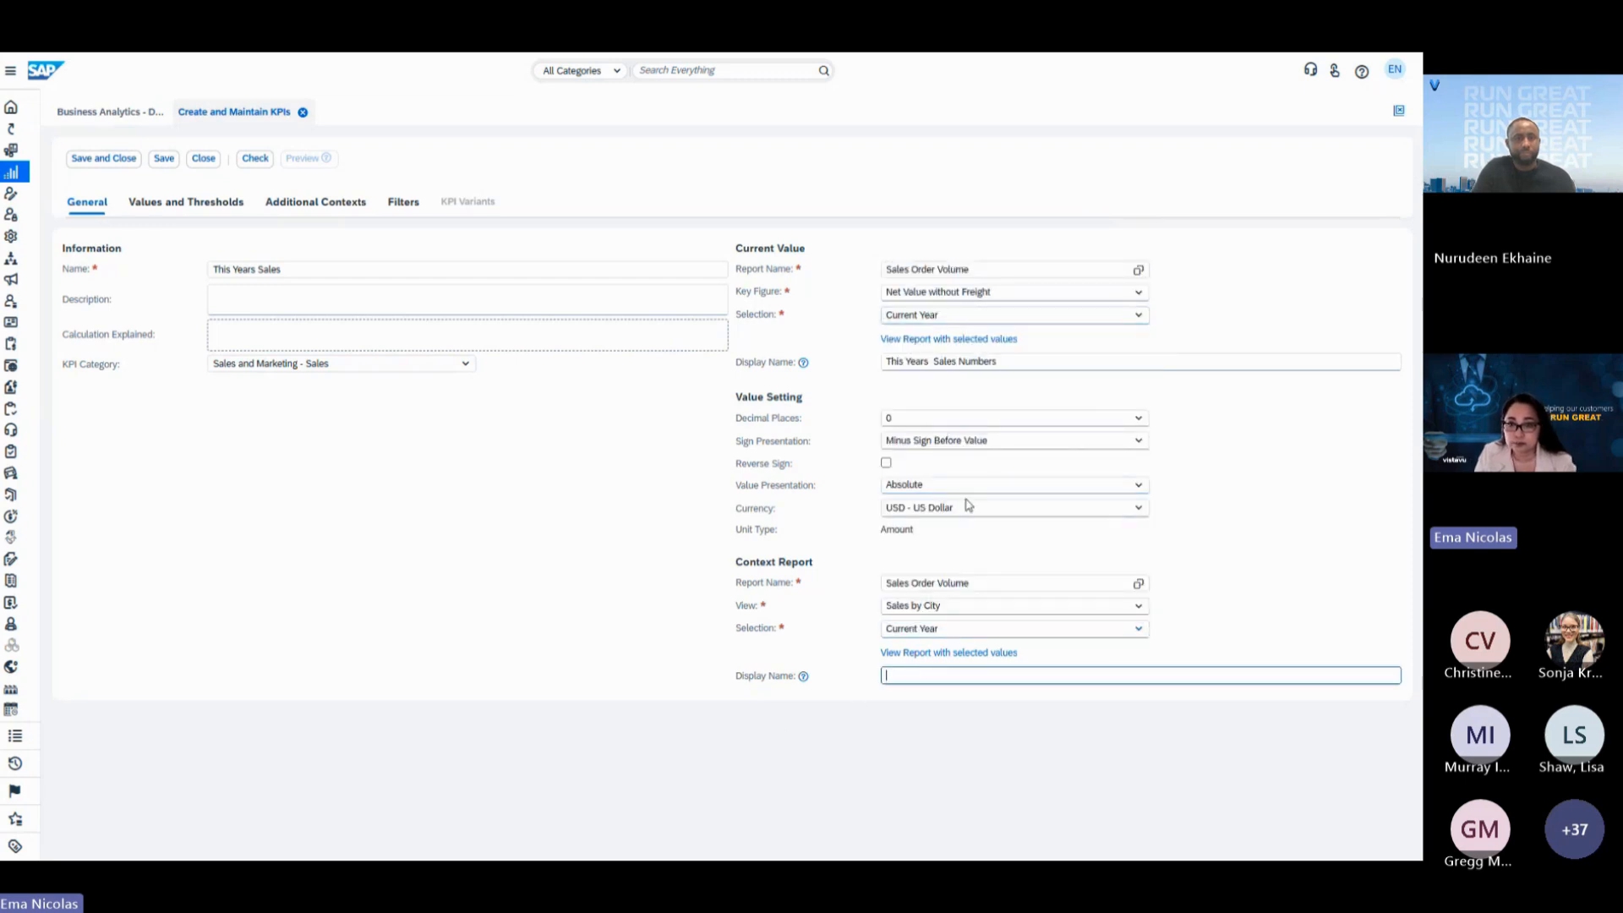
drag(999, 362, 859, 359)
key(ctrl+c)
click(913, 681)
key(ctrl+v)
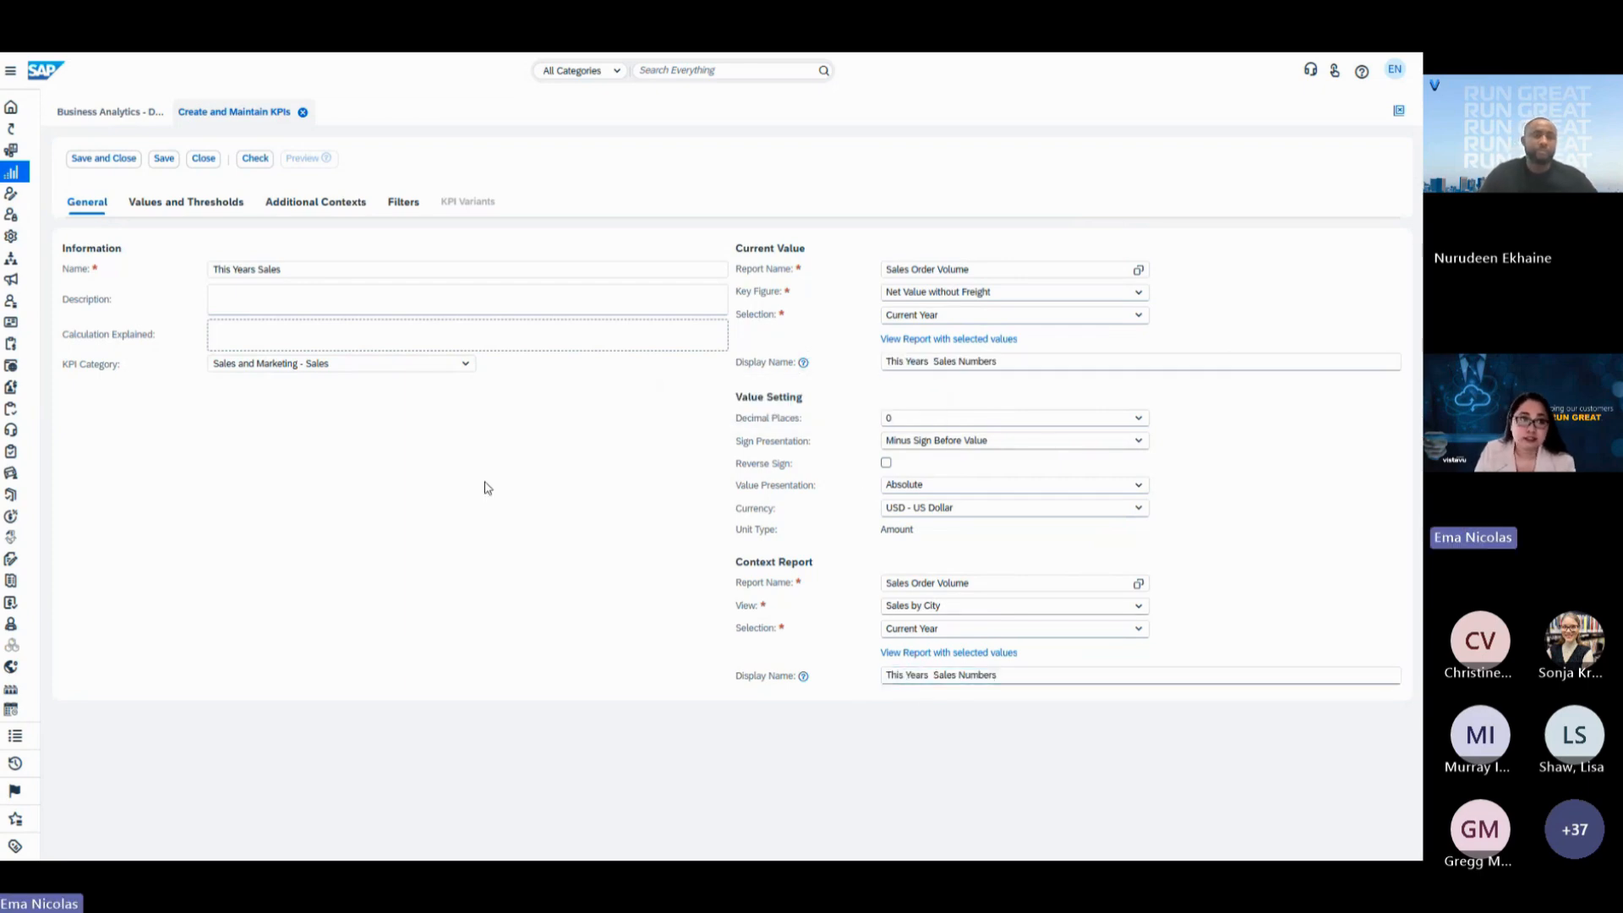
Define the KPI's target as a fixed value of 1,000,000 US Dollar with the display name "Budget/Target".
click(178, 204)
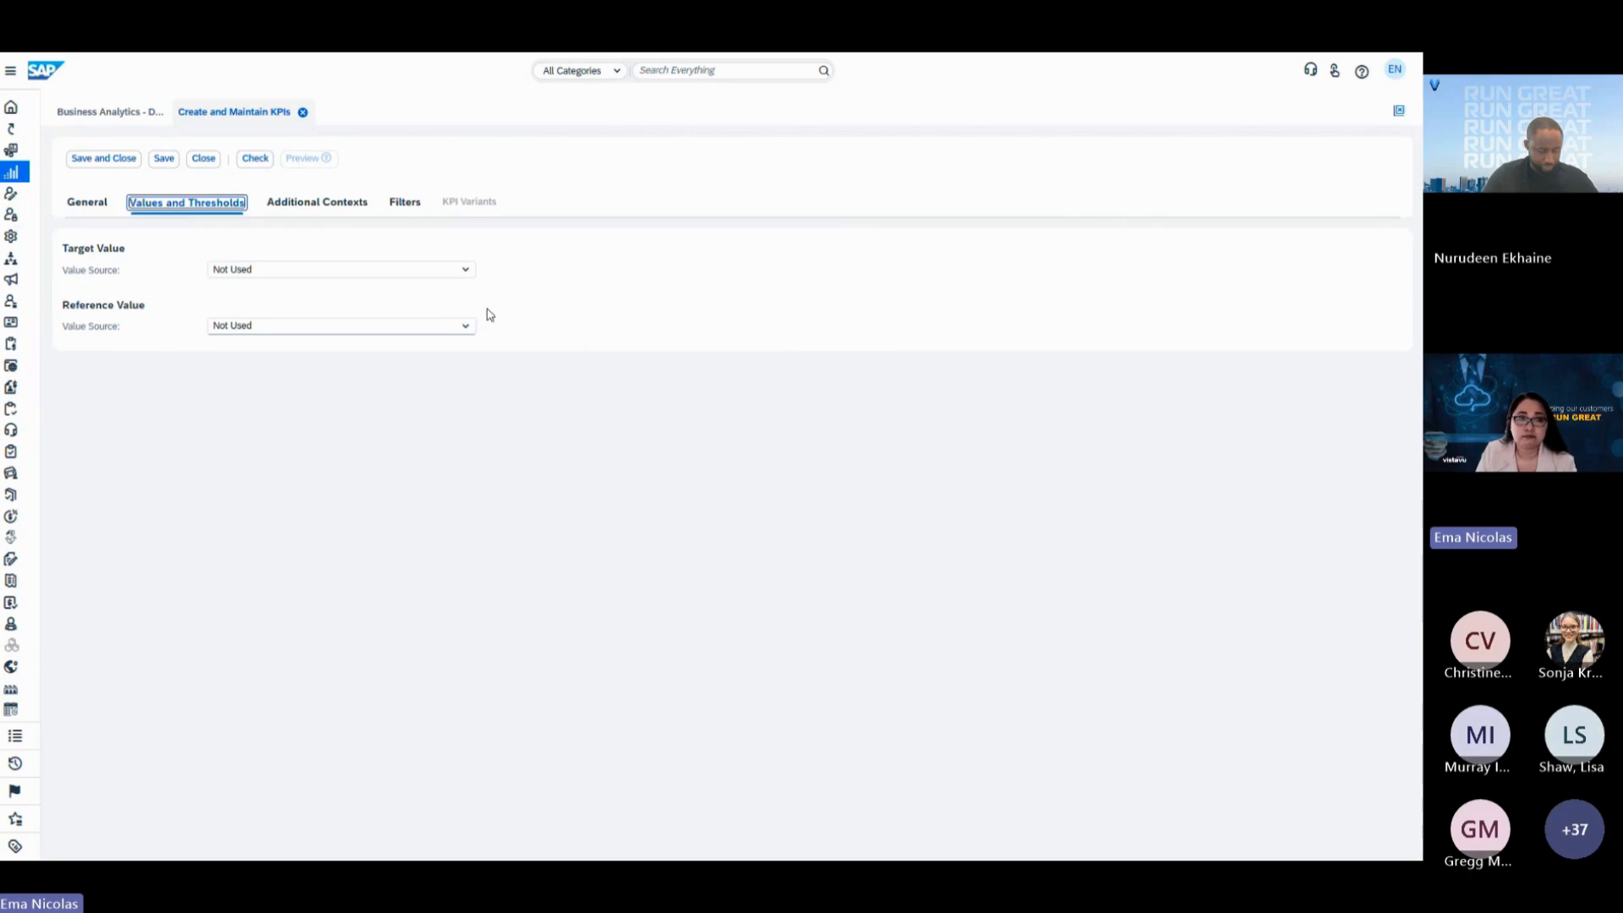
click(466, 270)
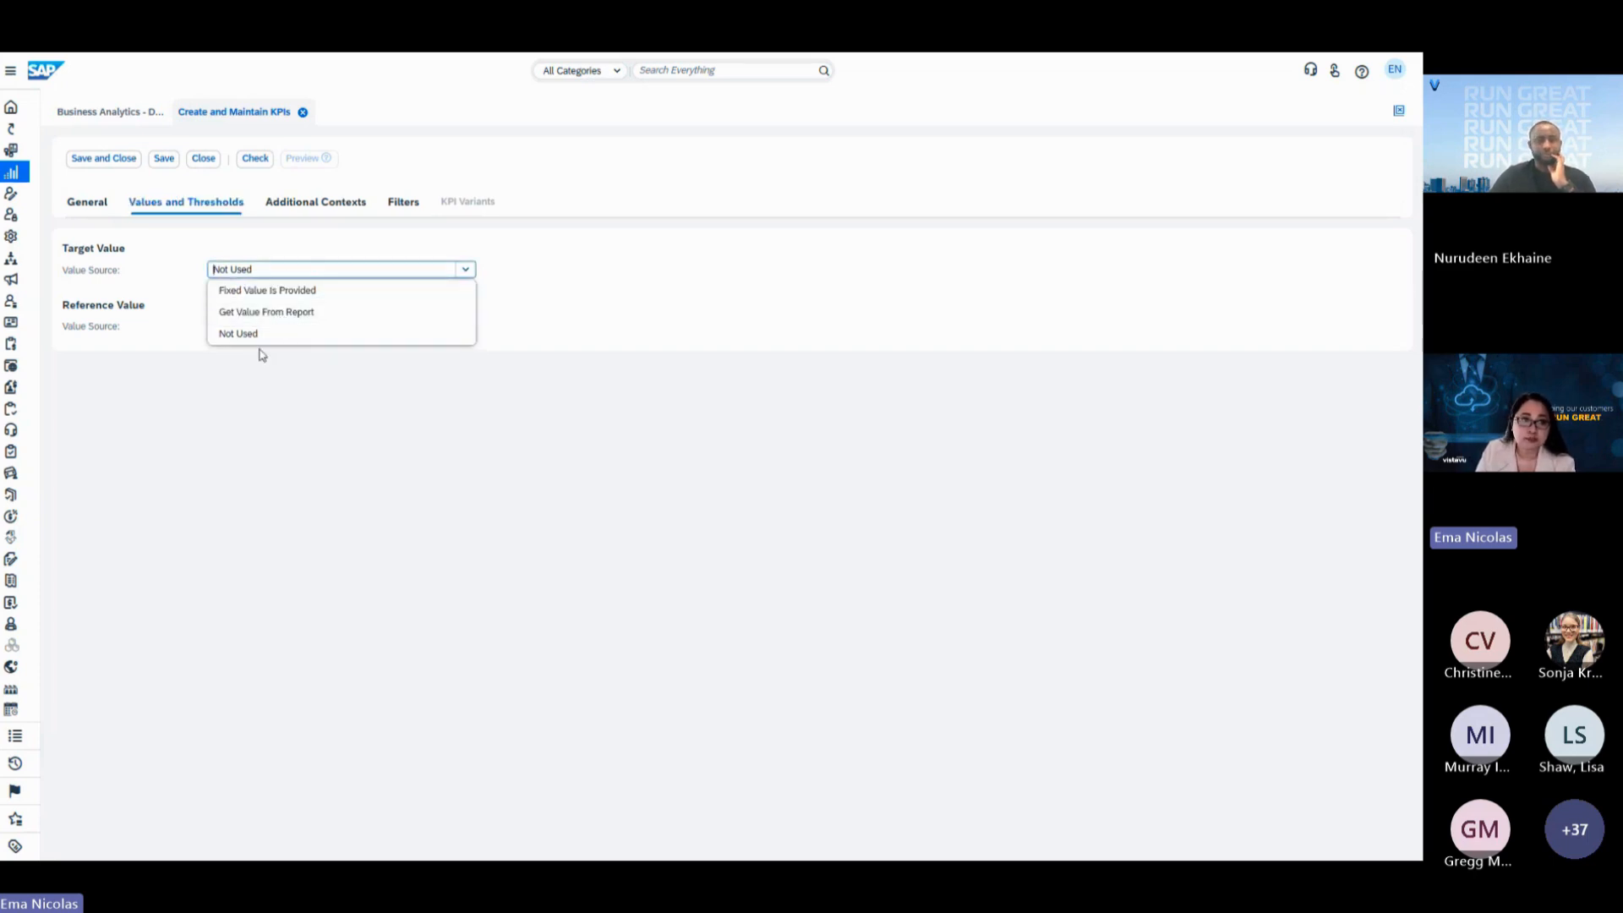
click(283, 292)
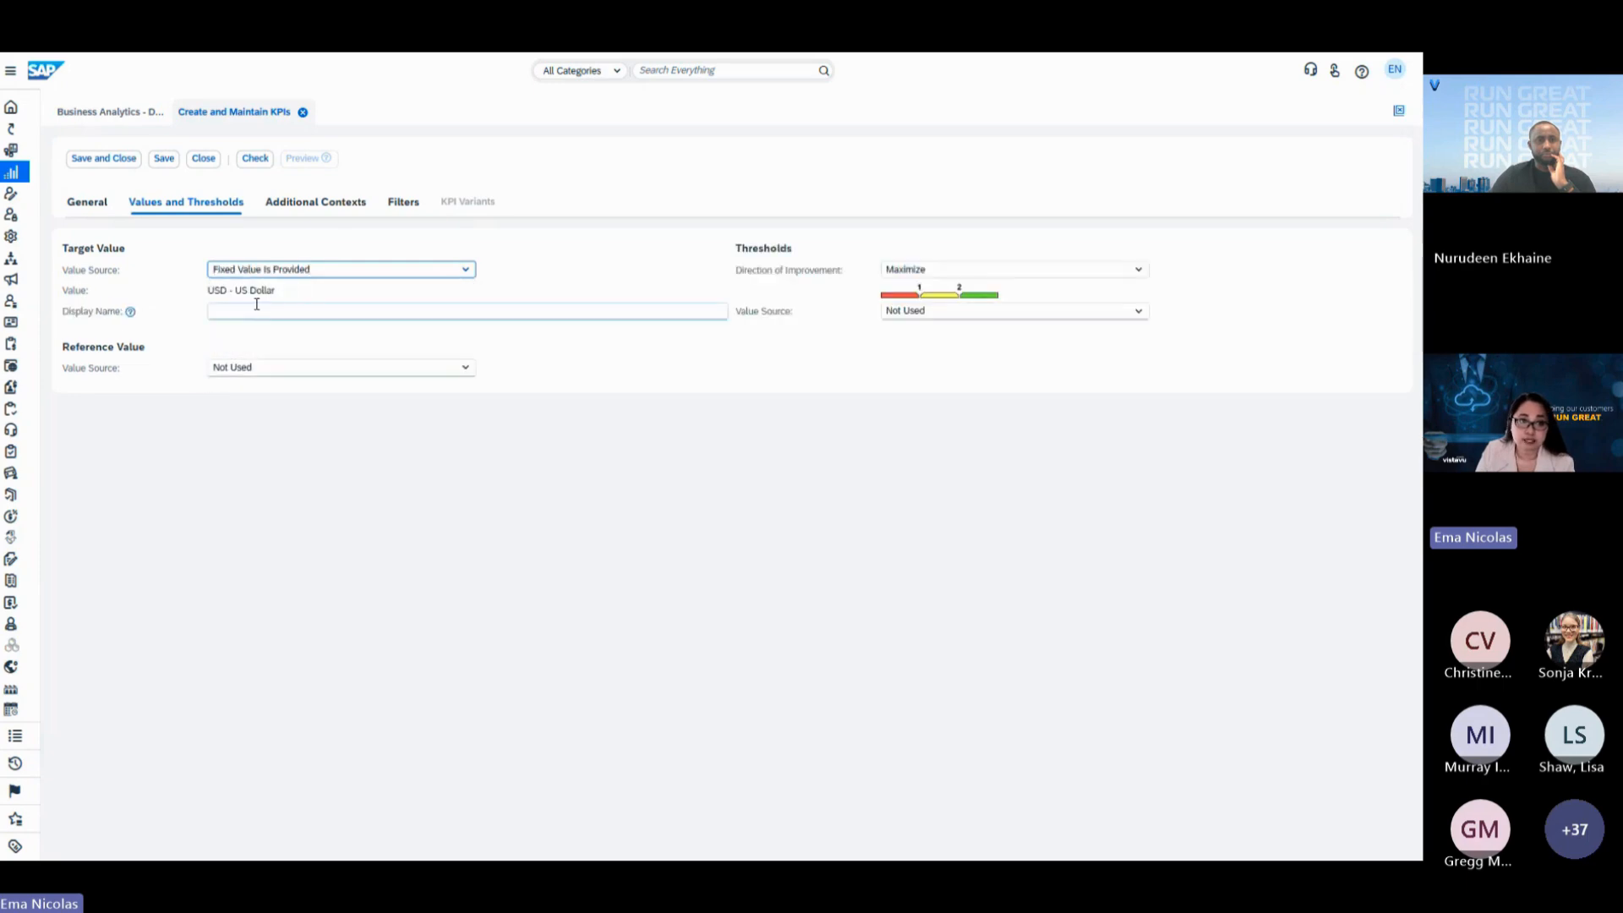
click(254, 310)
text(Budget)
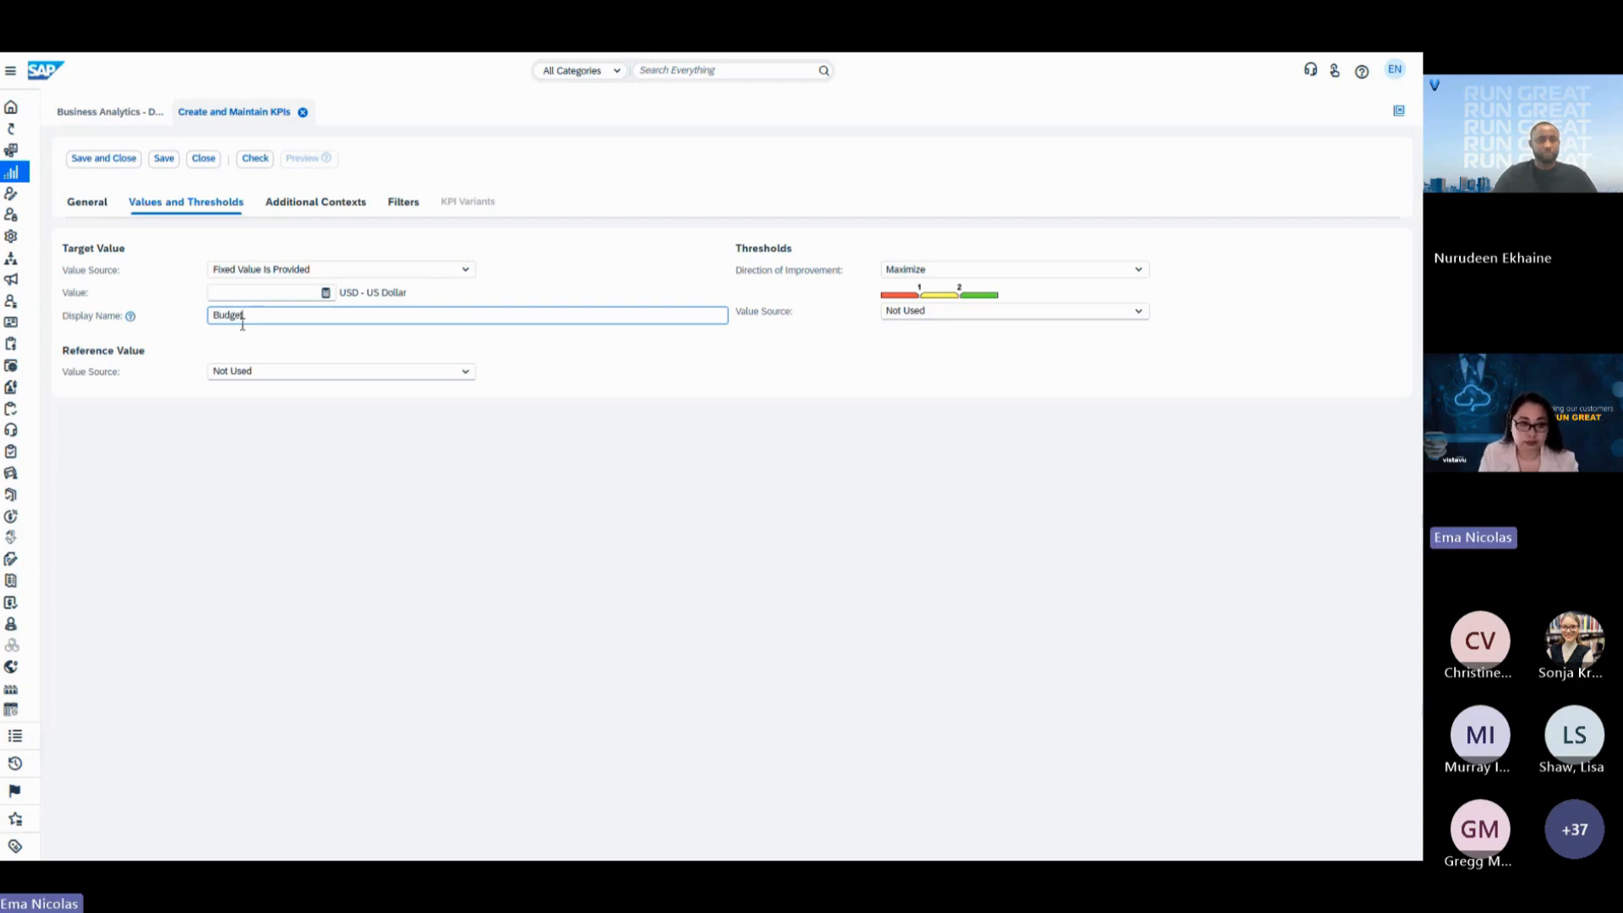
text(/Target)
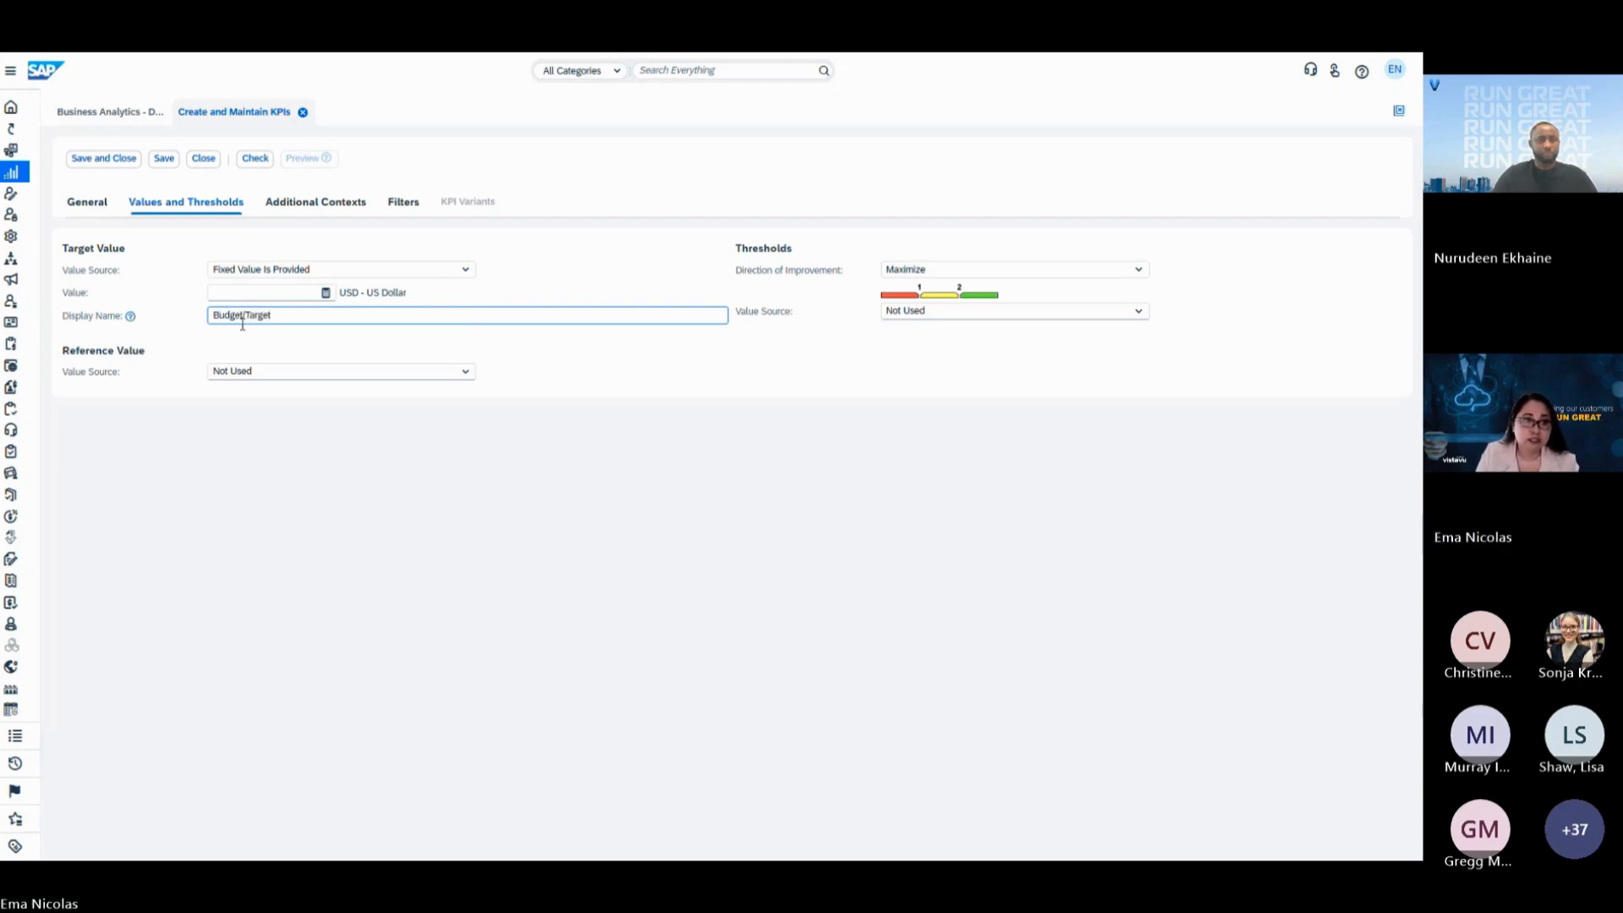
click(260, 294)
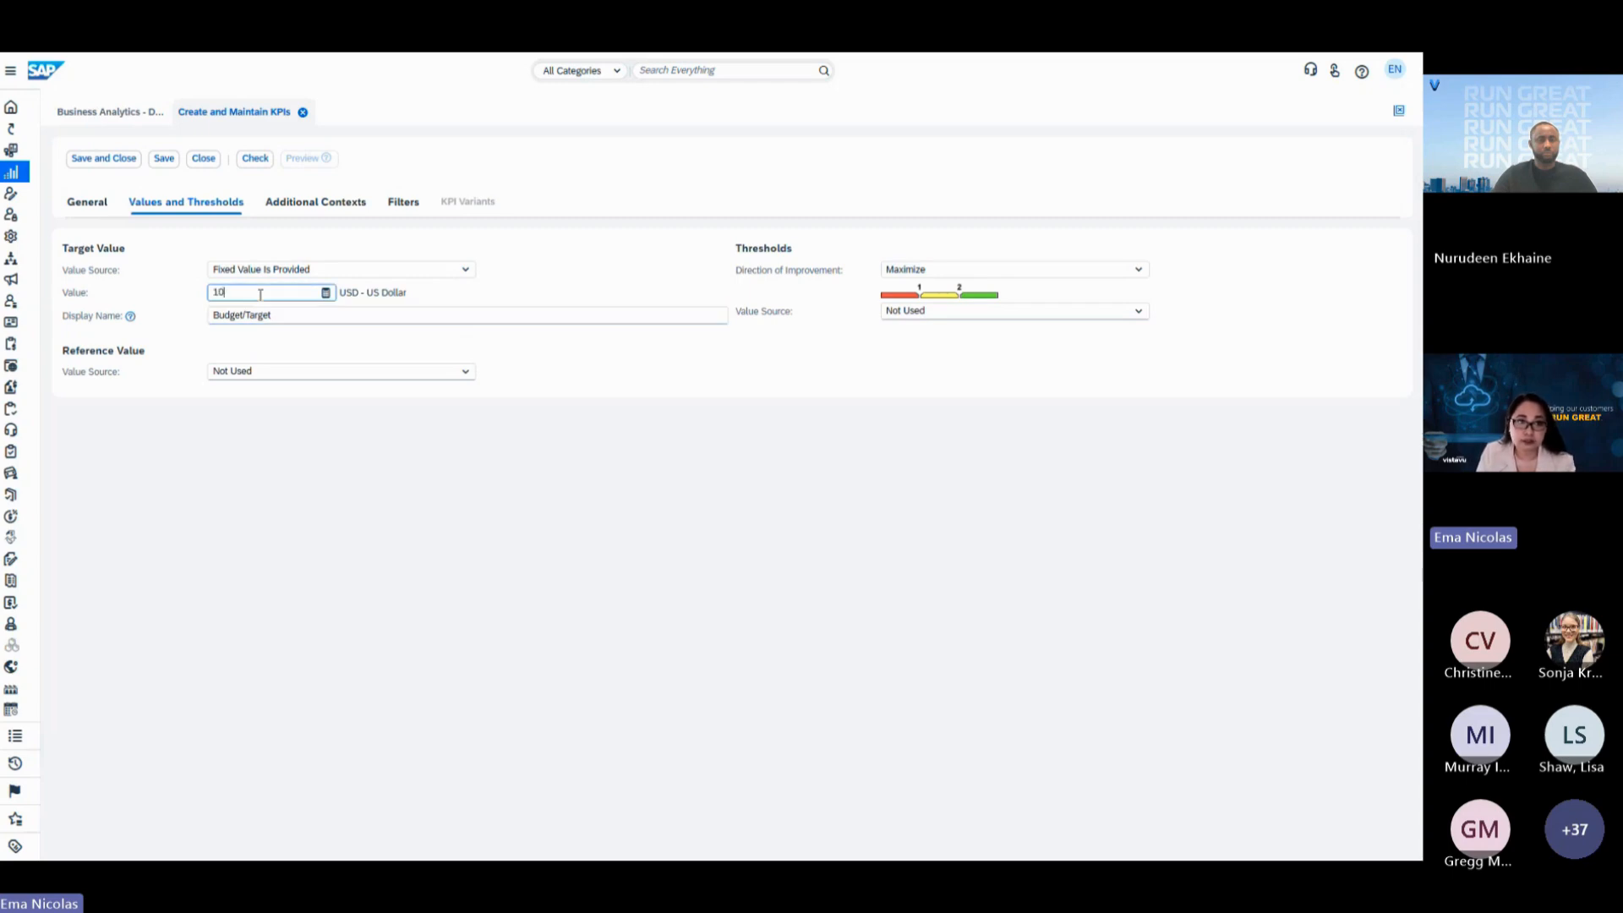
text(1,000,00)
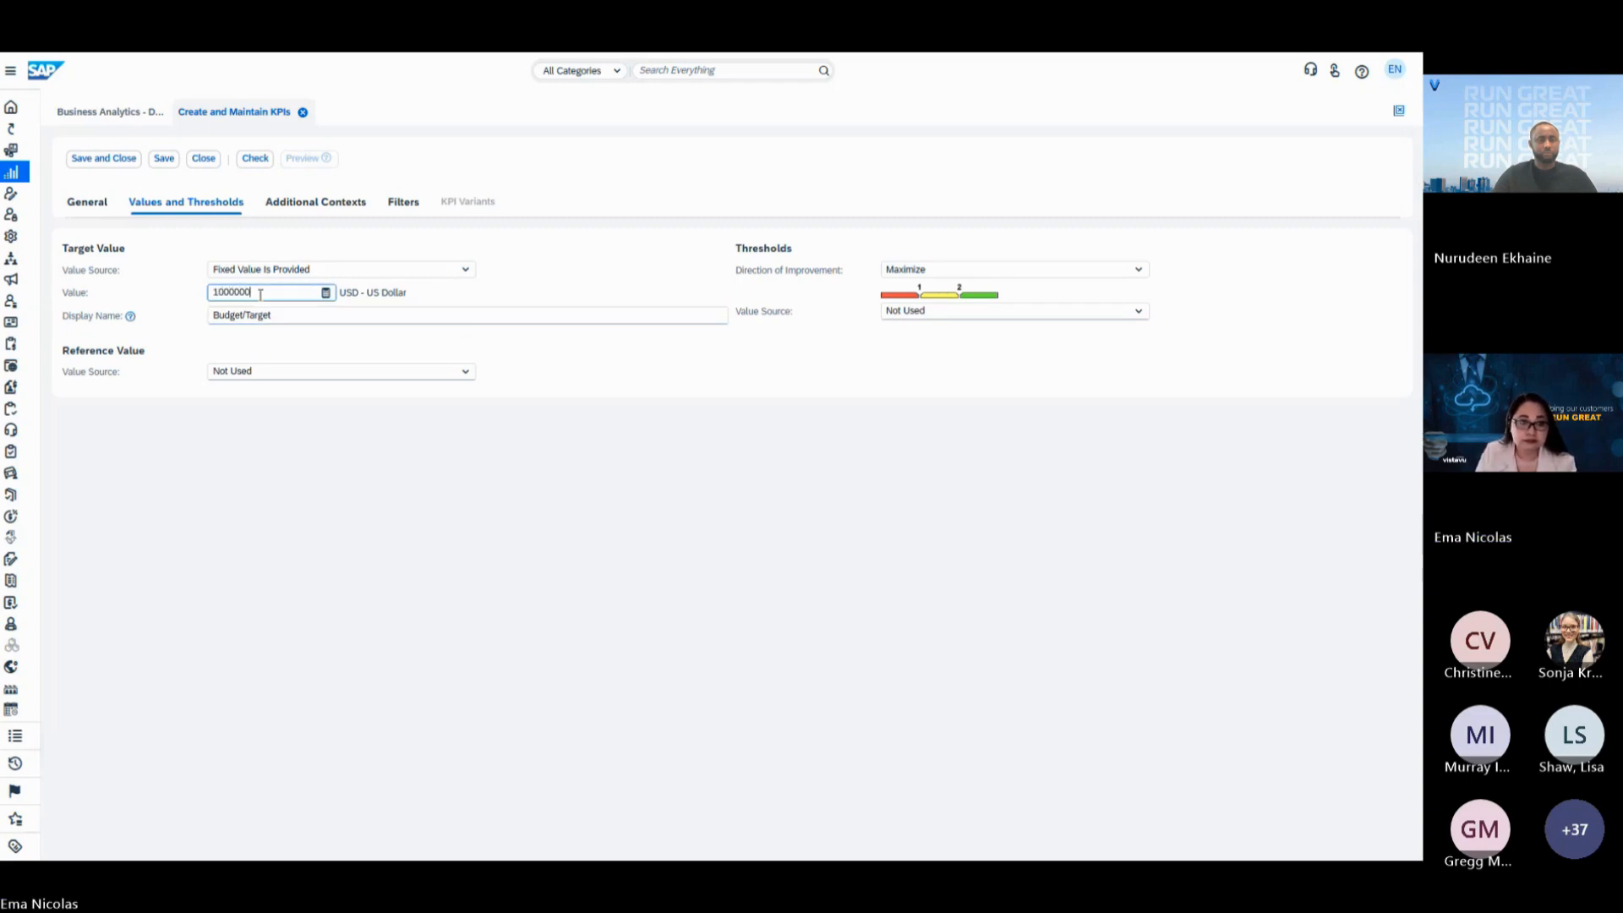
text(0)
click(280, 346)
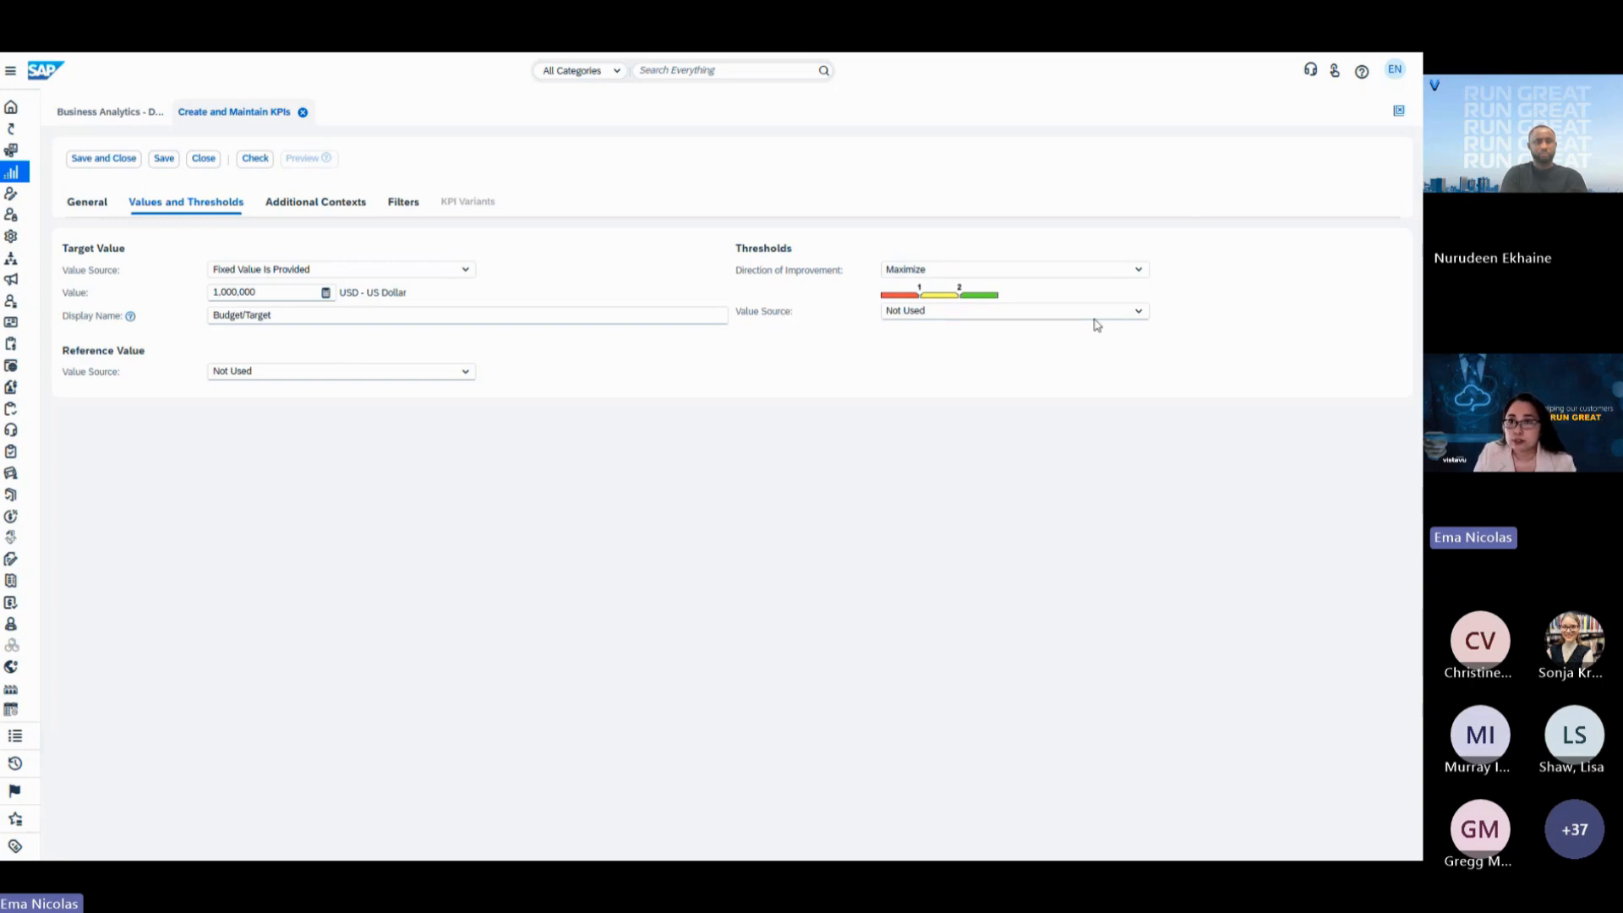
Base the thresholds on a percentage of the target value, with the alert point at 25% and the warning point at 75%.
click(1137, 311)
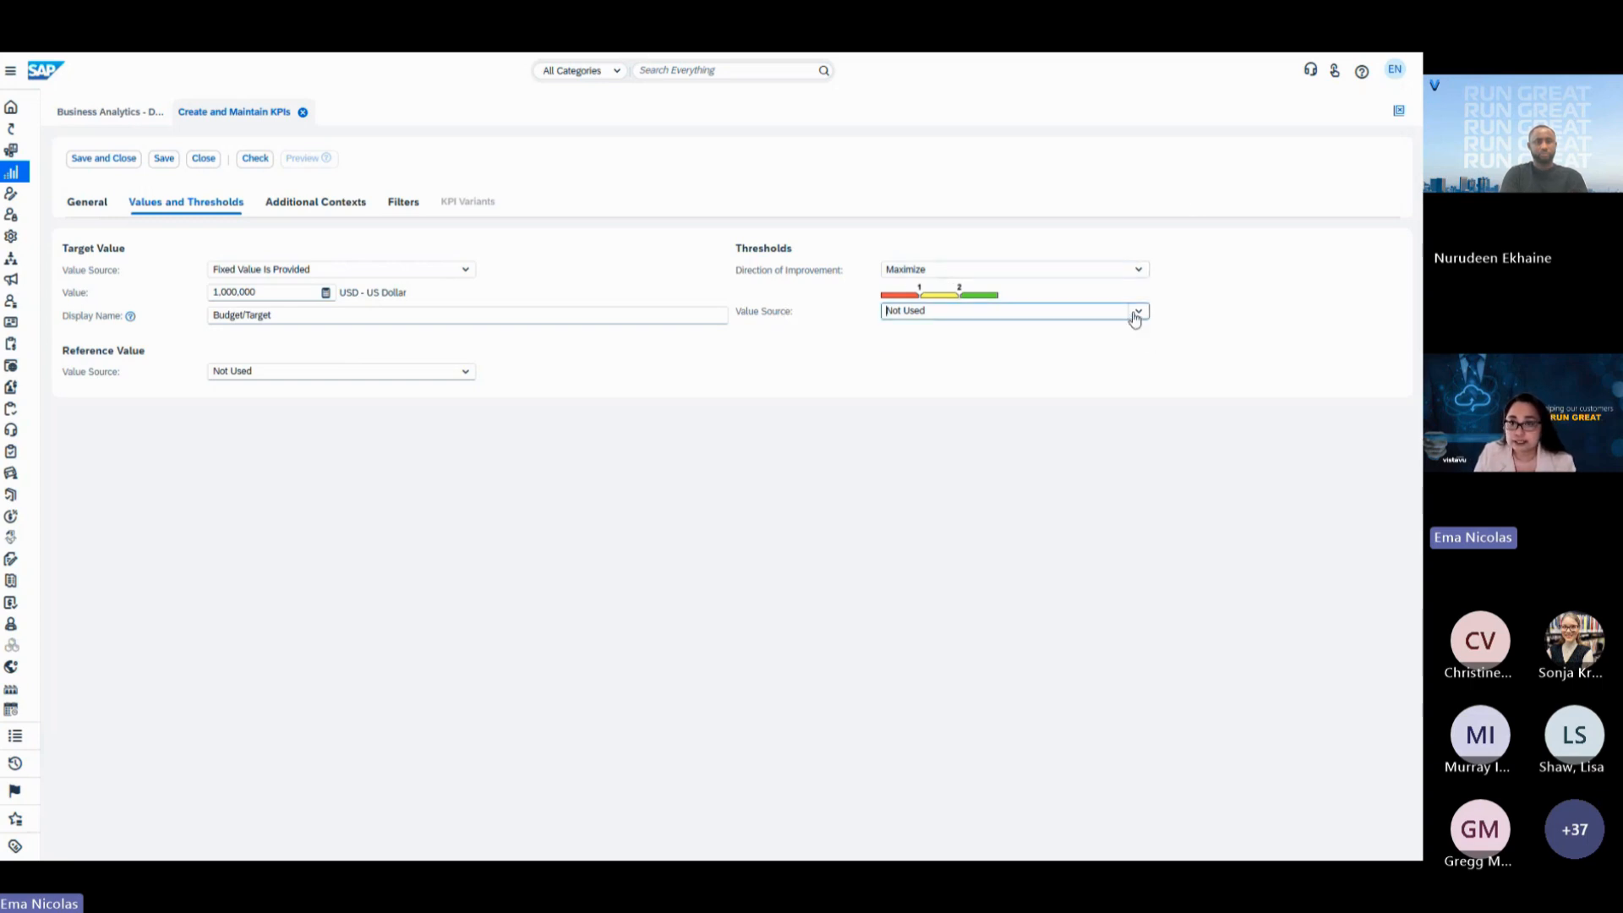
click(1140, 274)
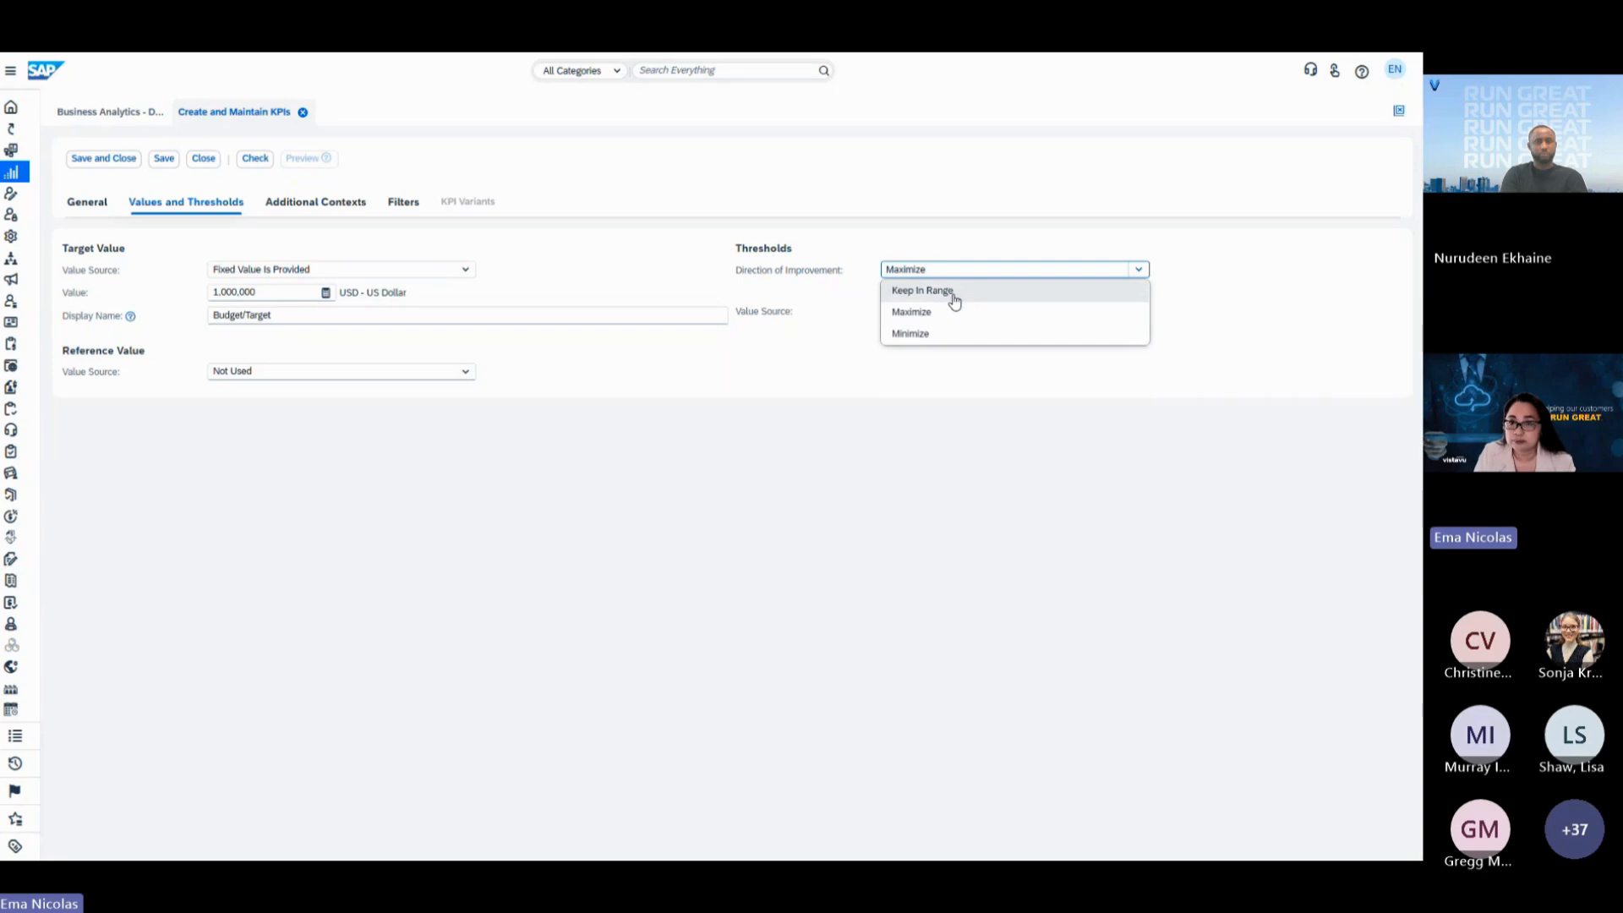
click(955, 434)
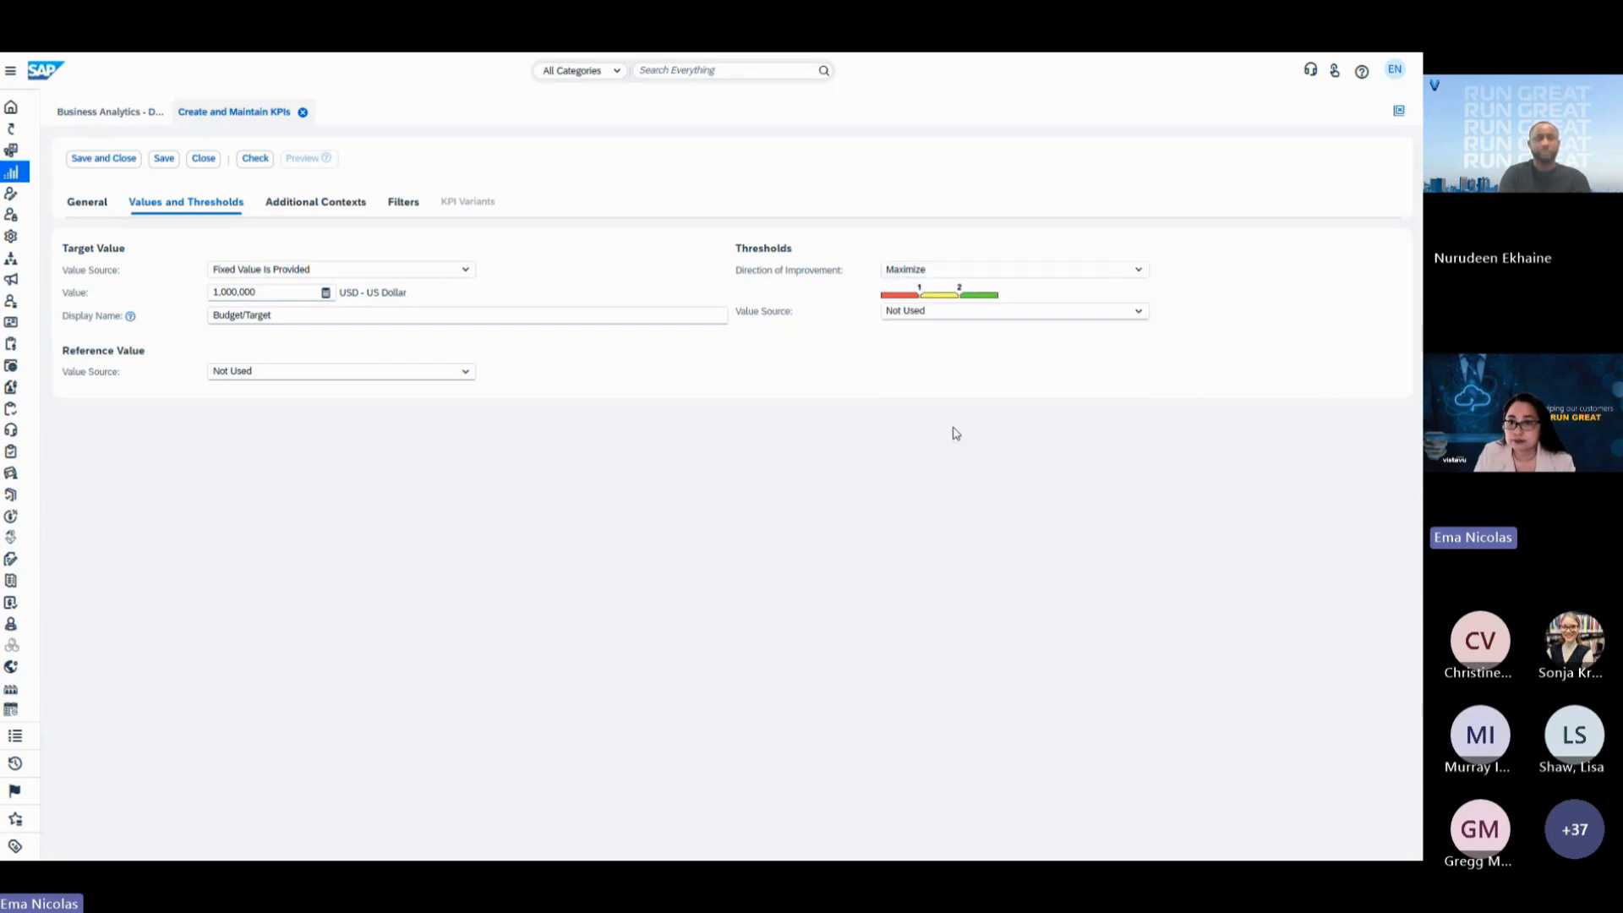
click(1137, 313)
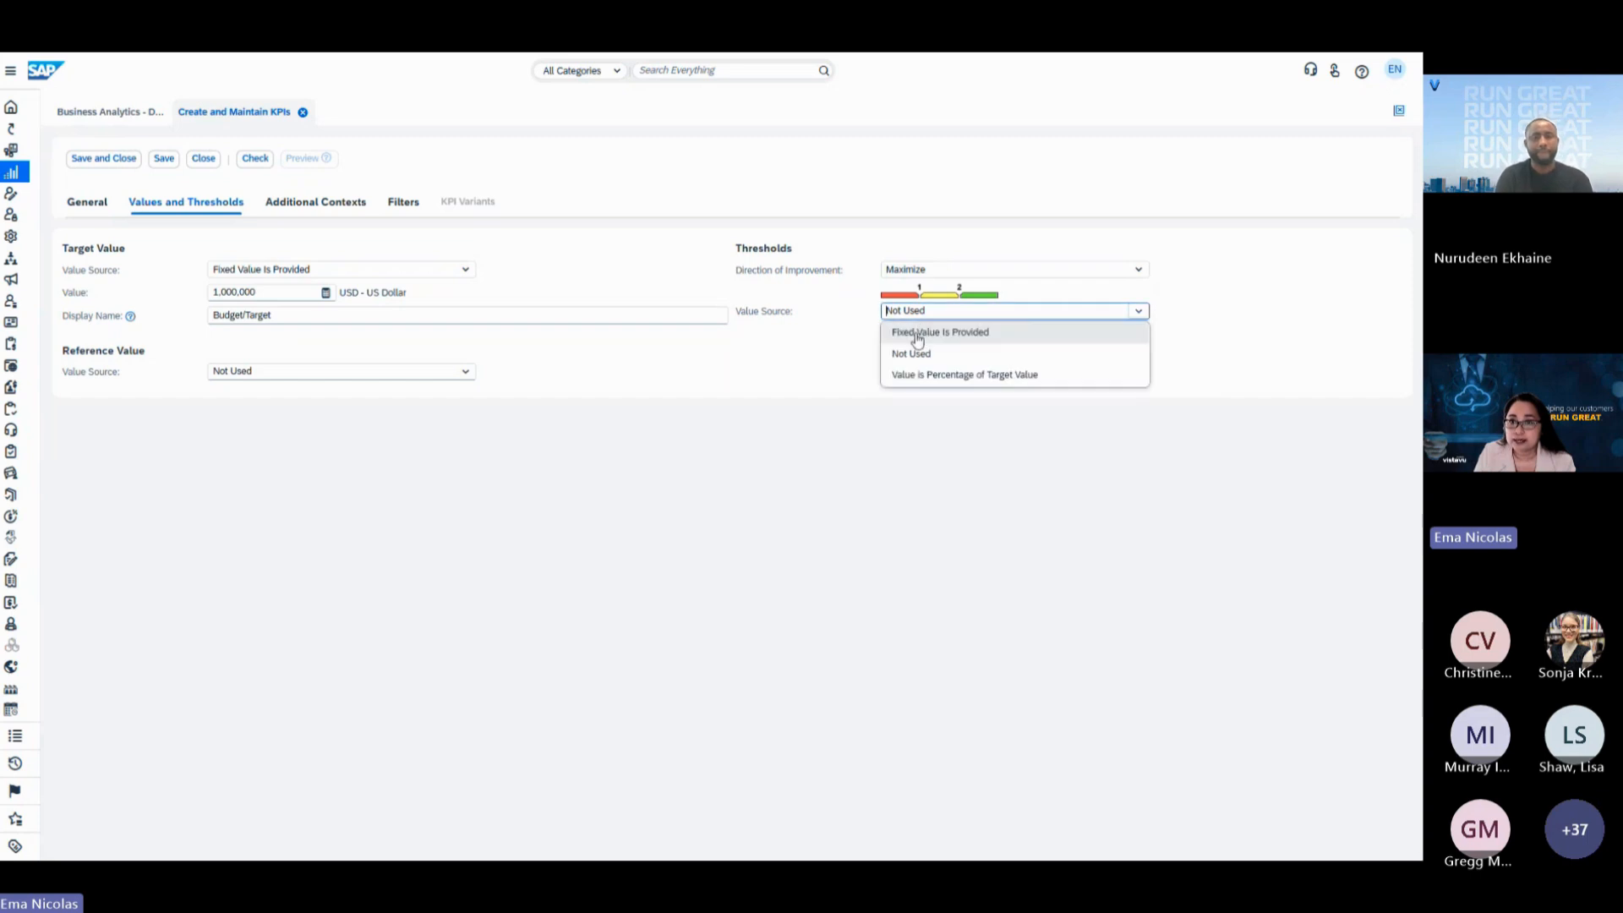
click(936, 380)
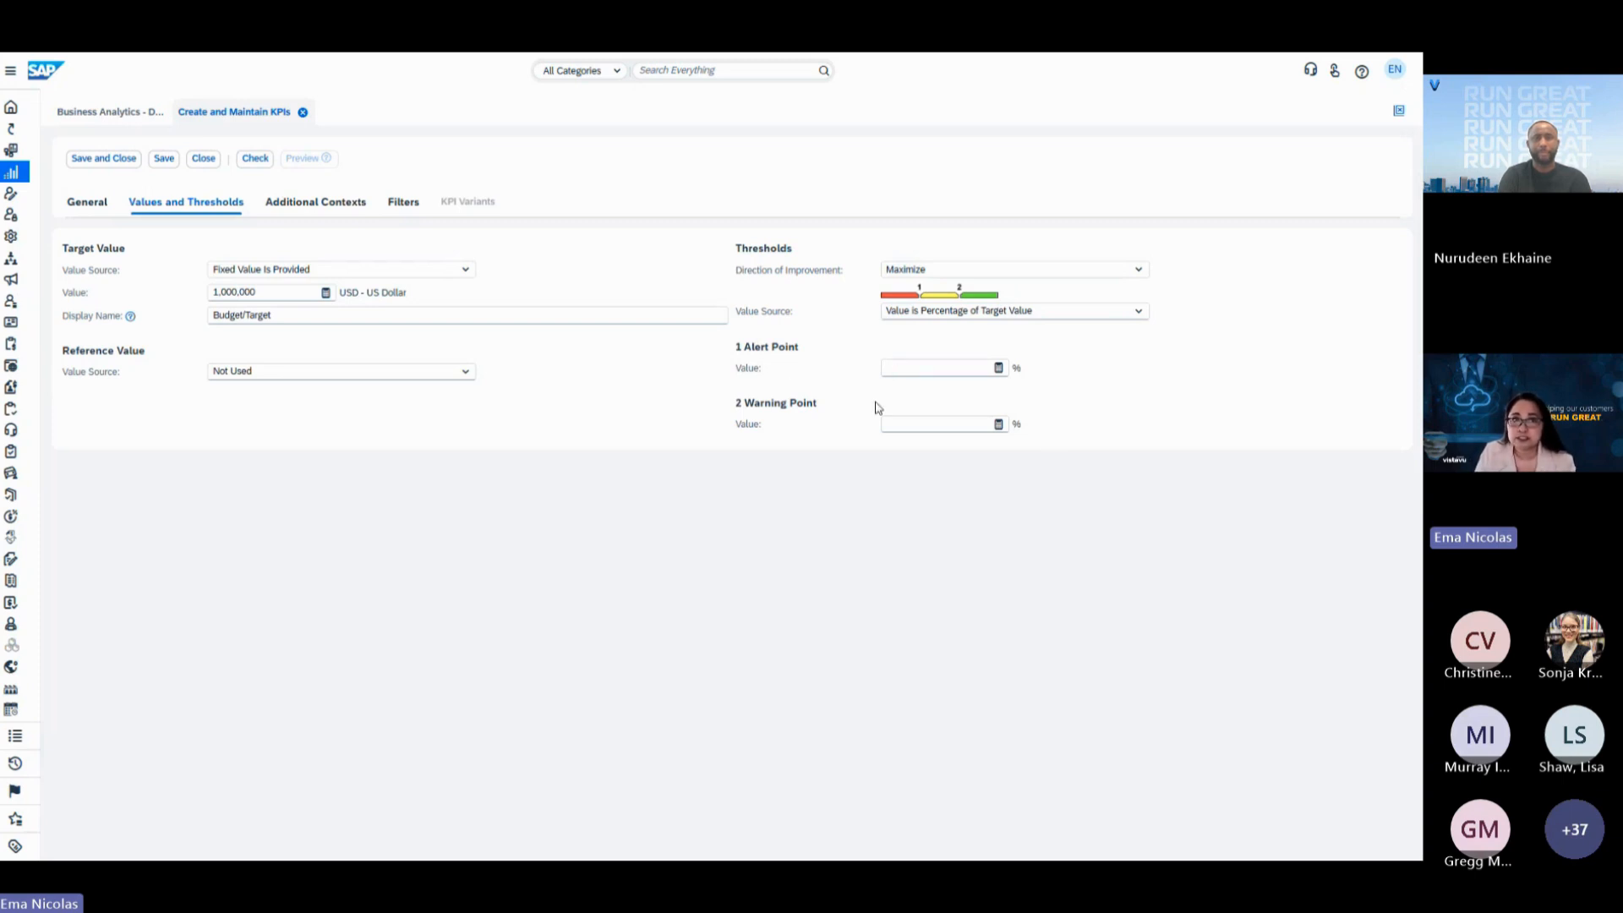
click(957, 370)
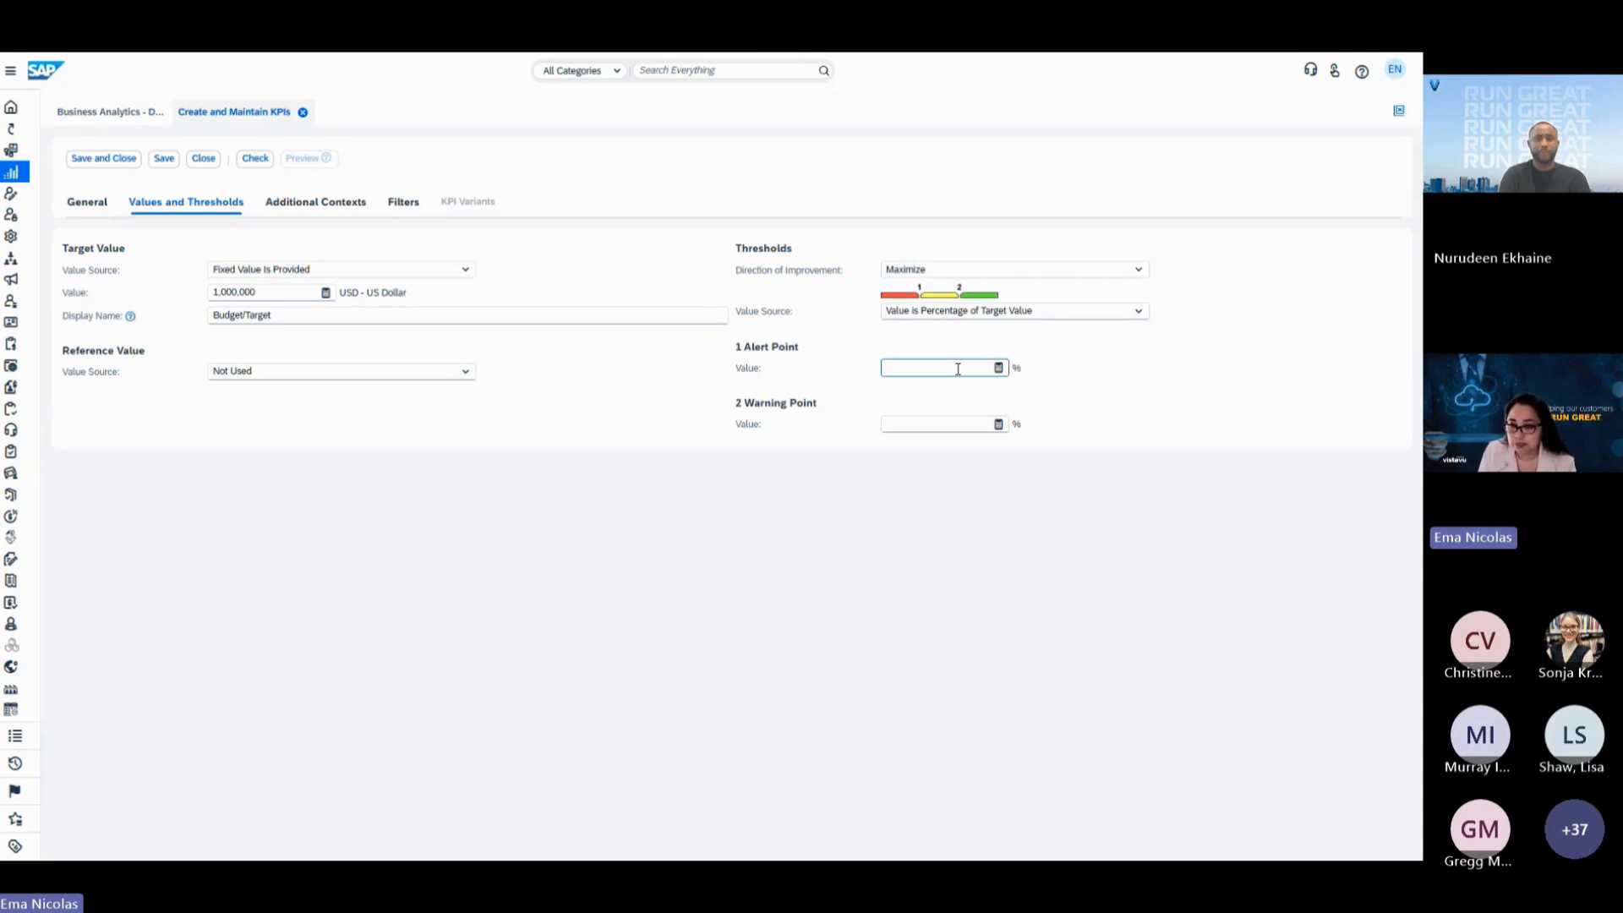
click(906, 422)
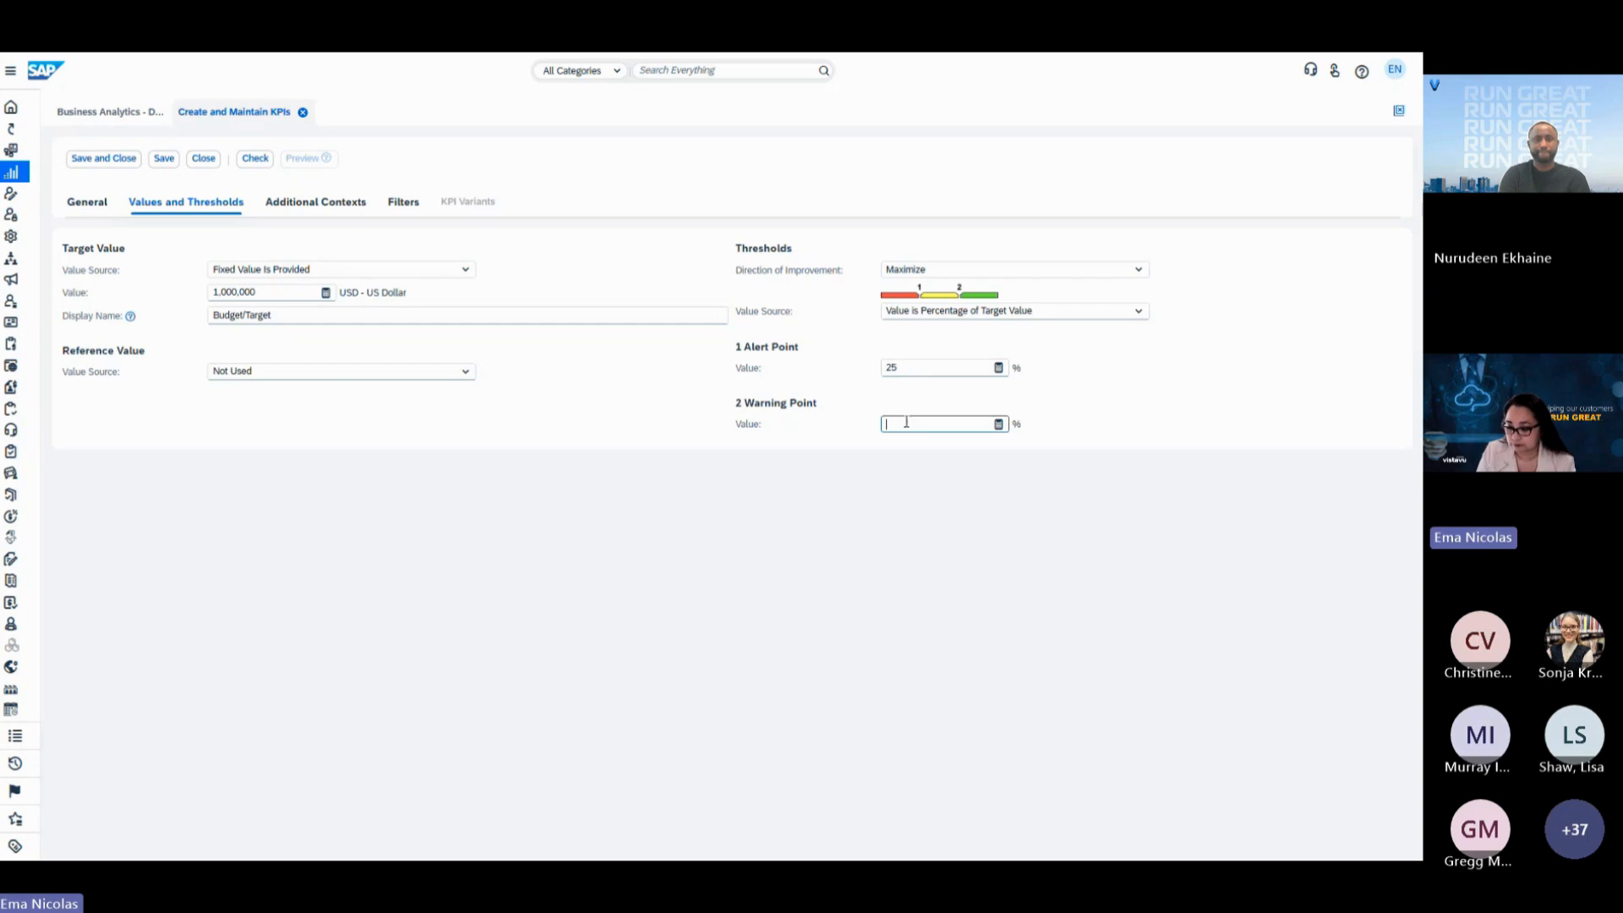
key(BackSpace)
click(899, 460)
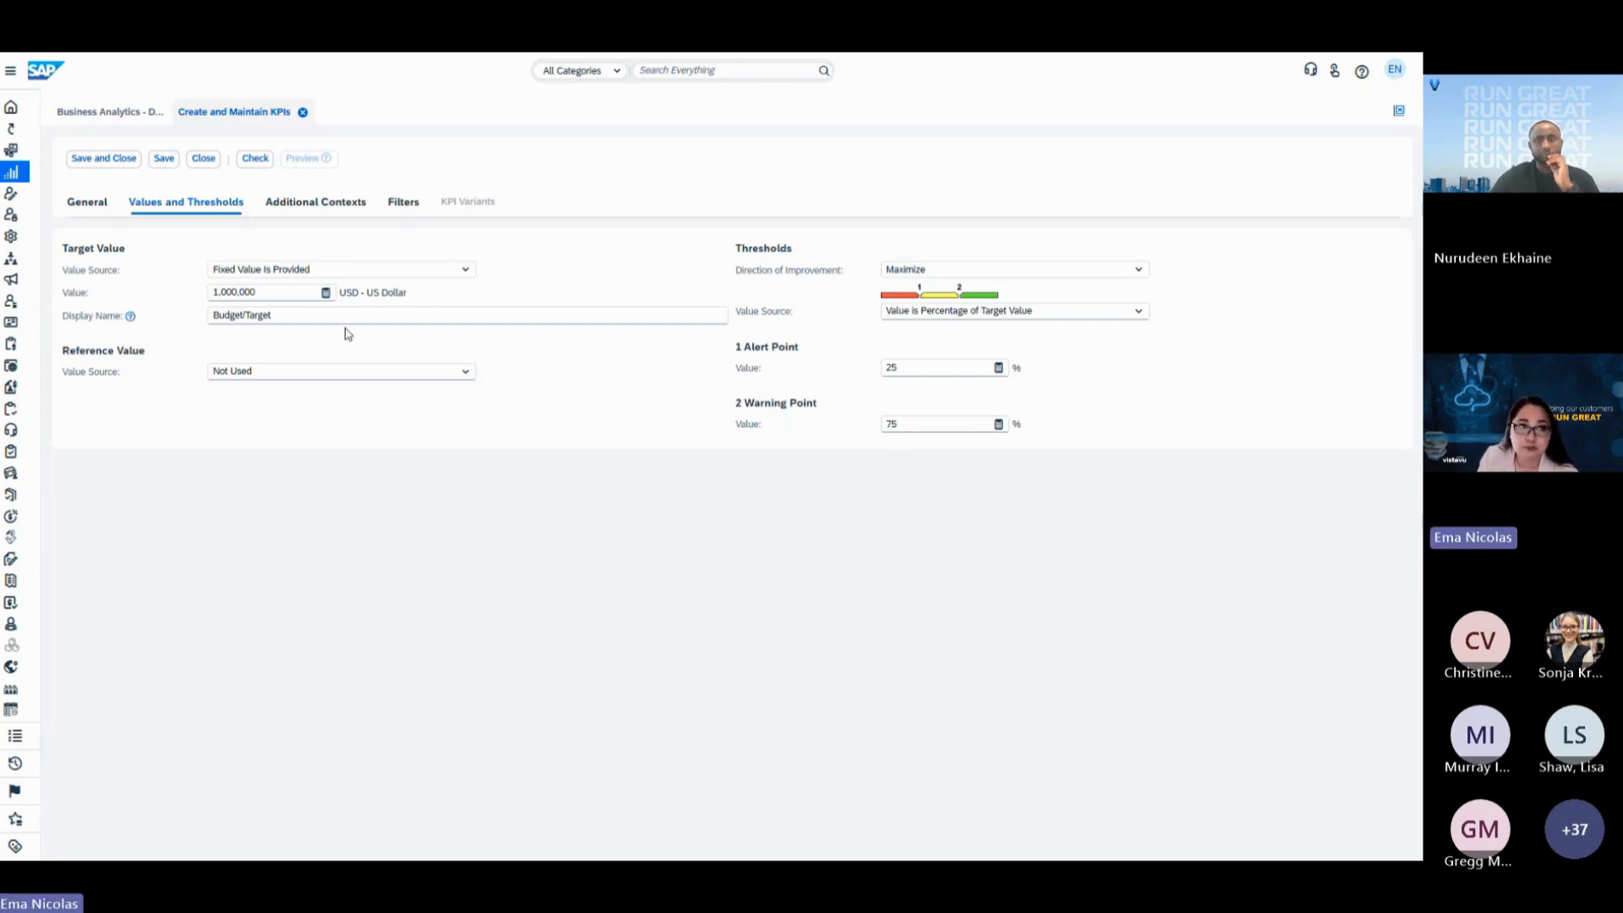
Set the reference value's source to Get Value From Report.
click(464, 372)
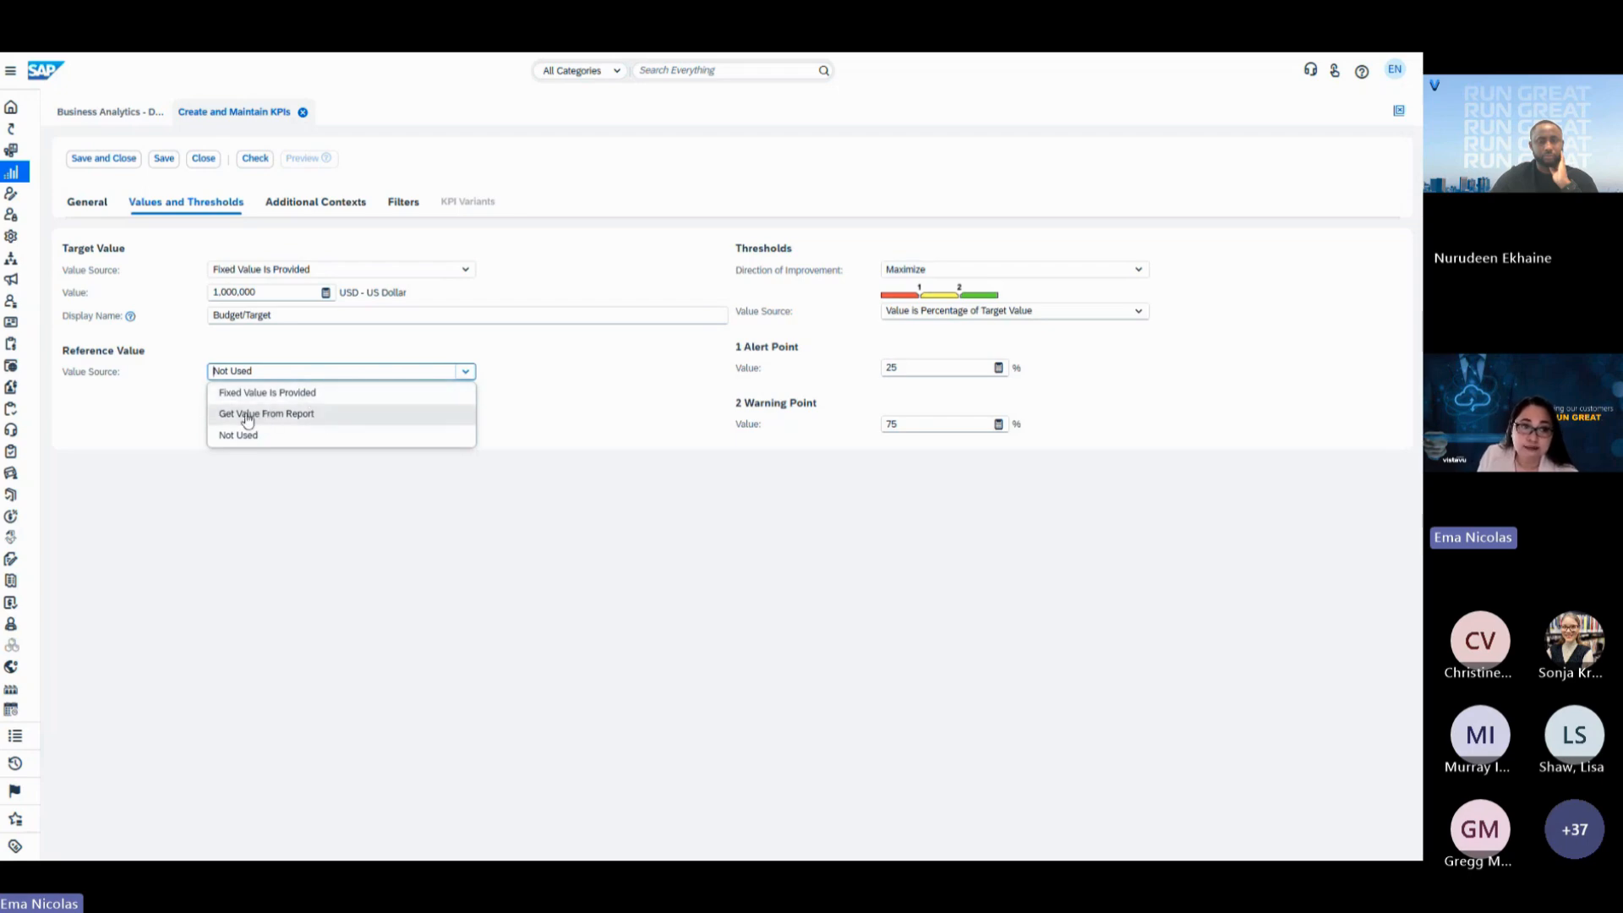
click(289, 416)
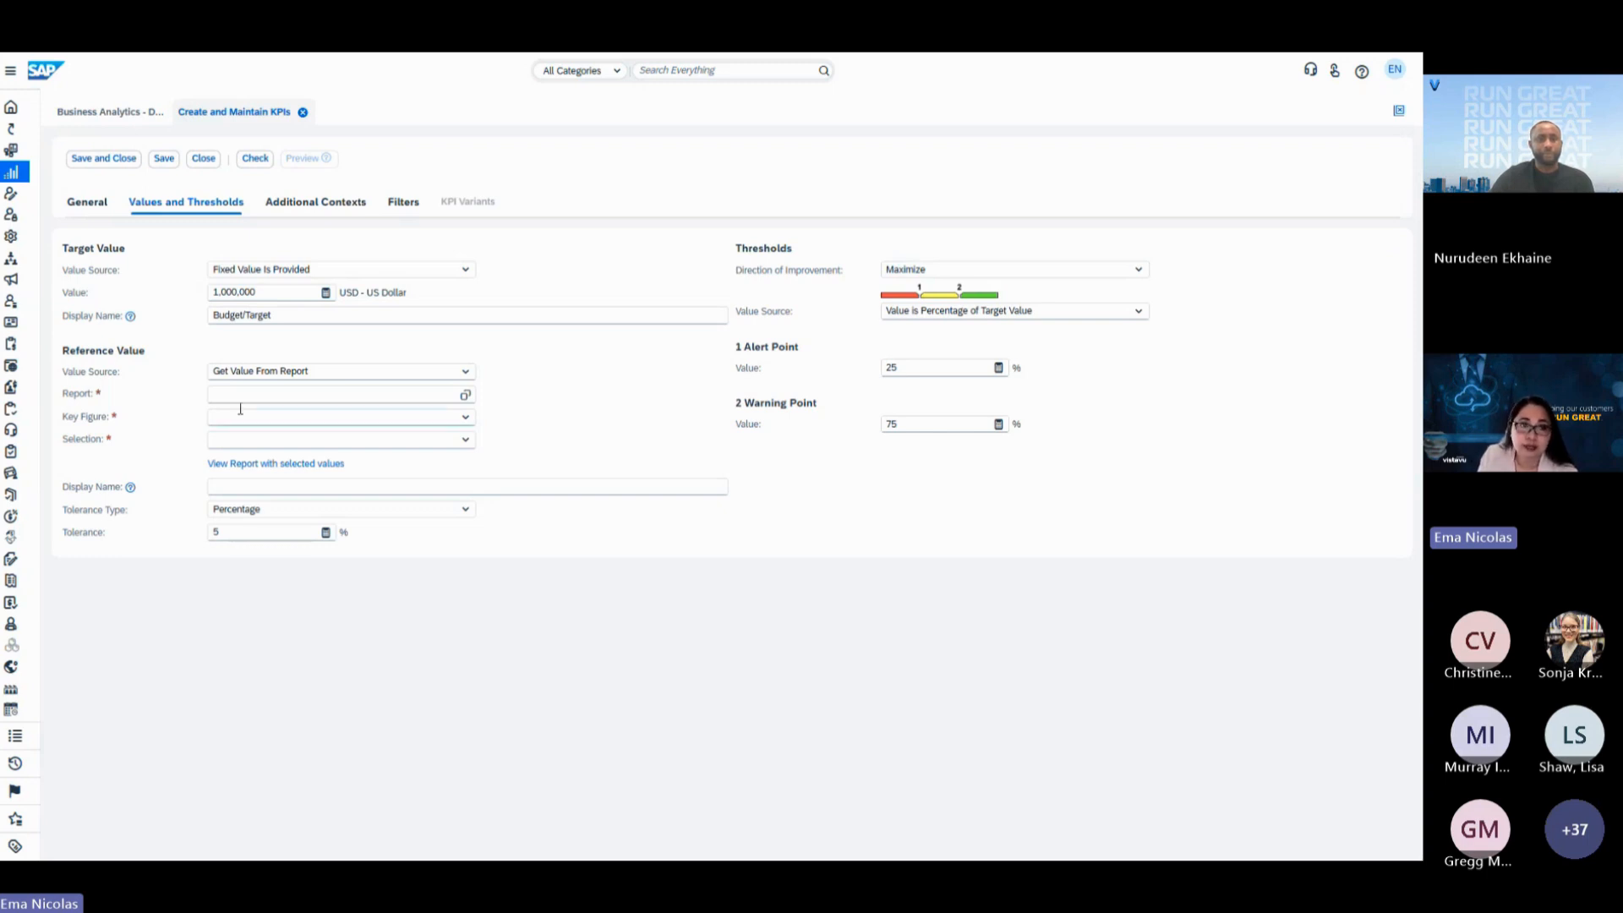
click(448, 373)
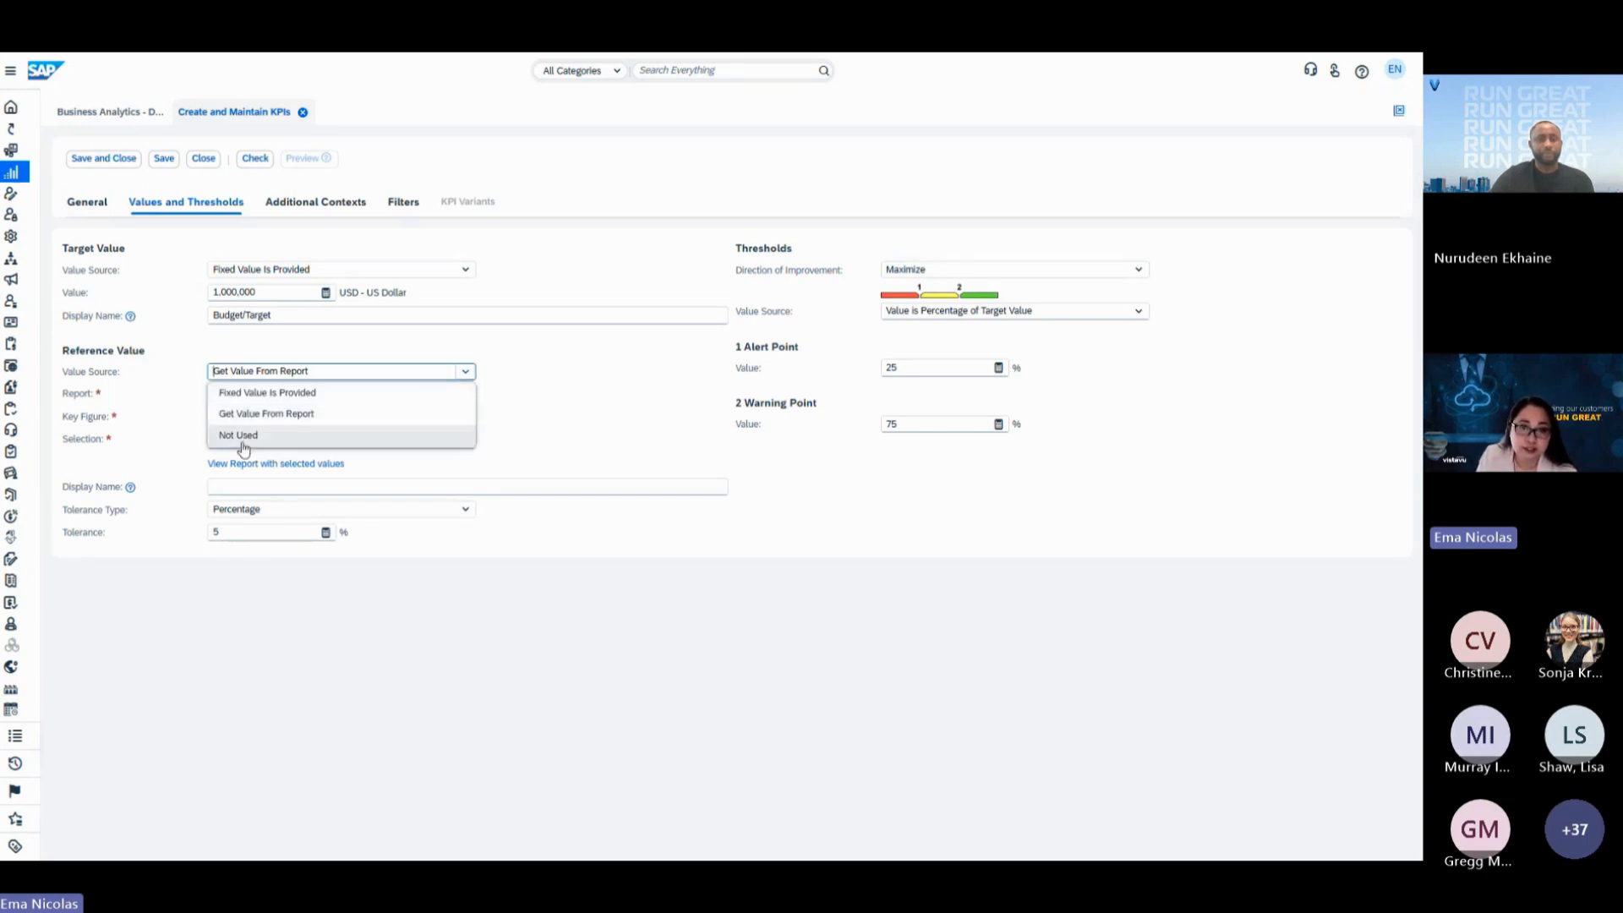
click(568, 422)
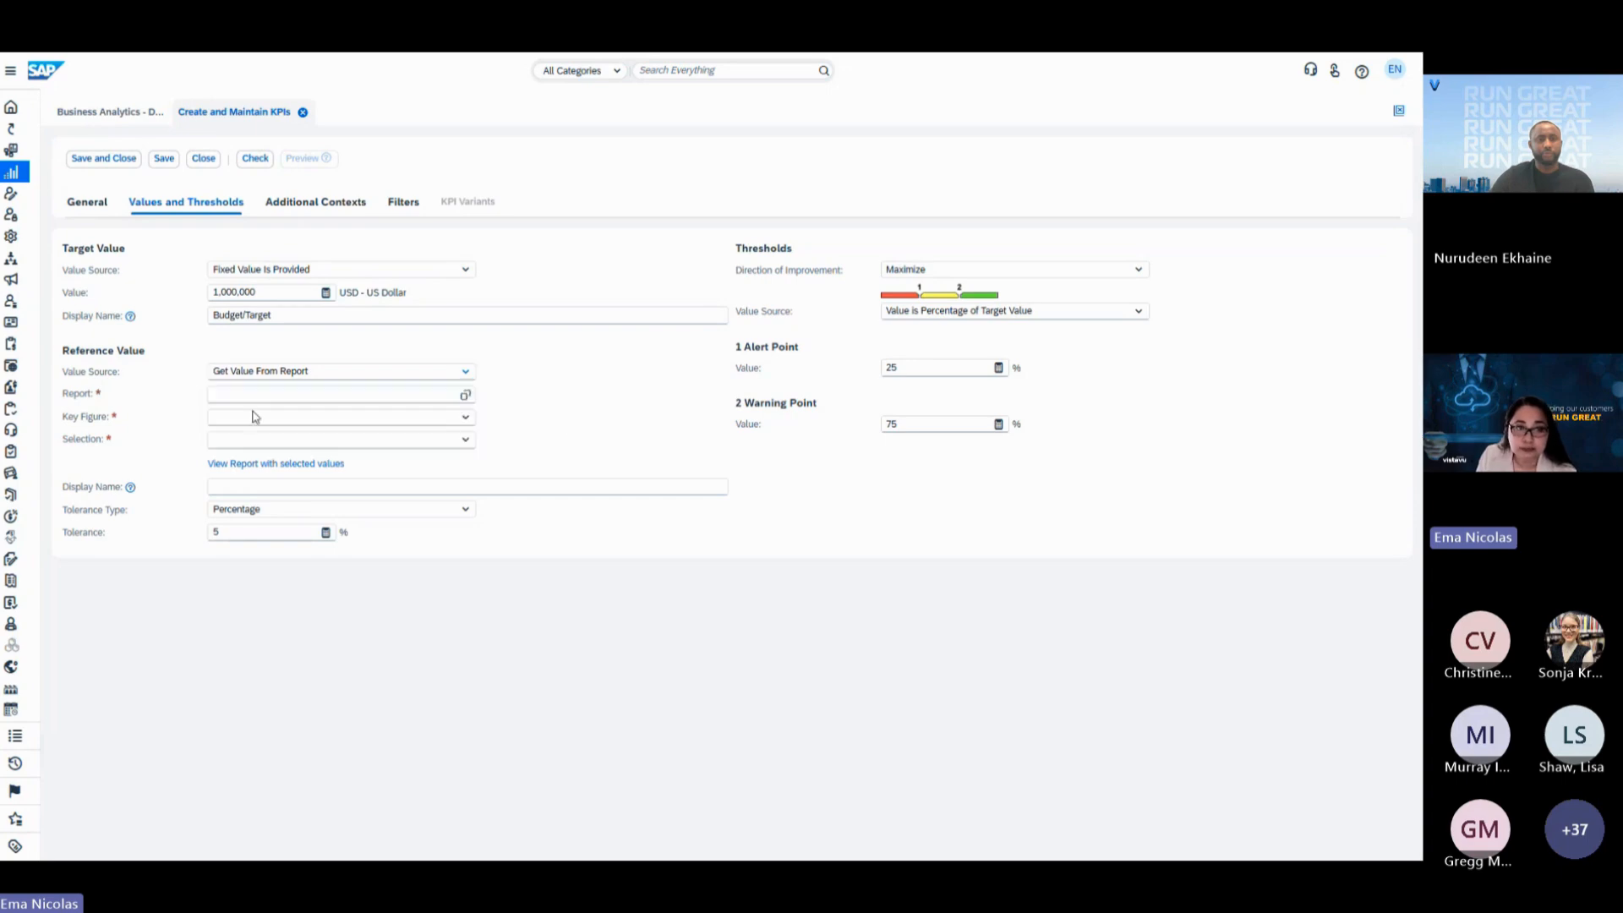
Set the reference value's report to Sales Order Volume (CRMSLOIB_Q0001).
click(352, 392)
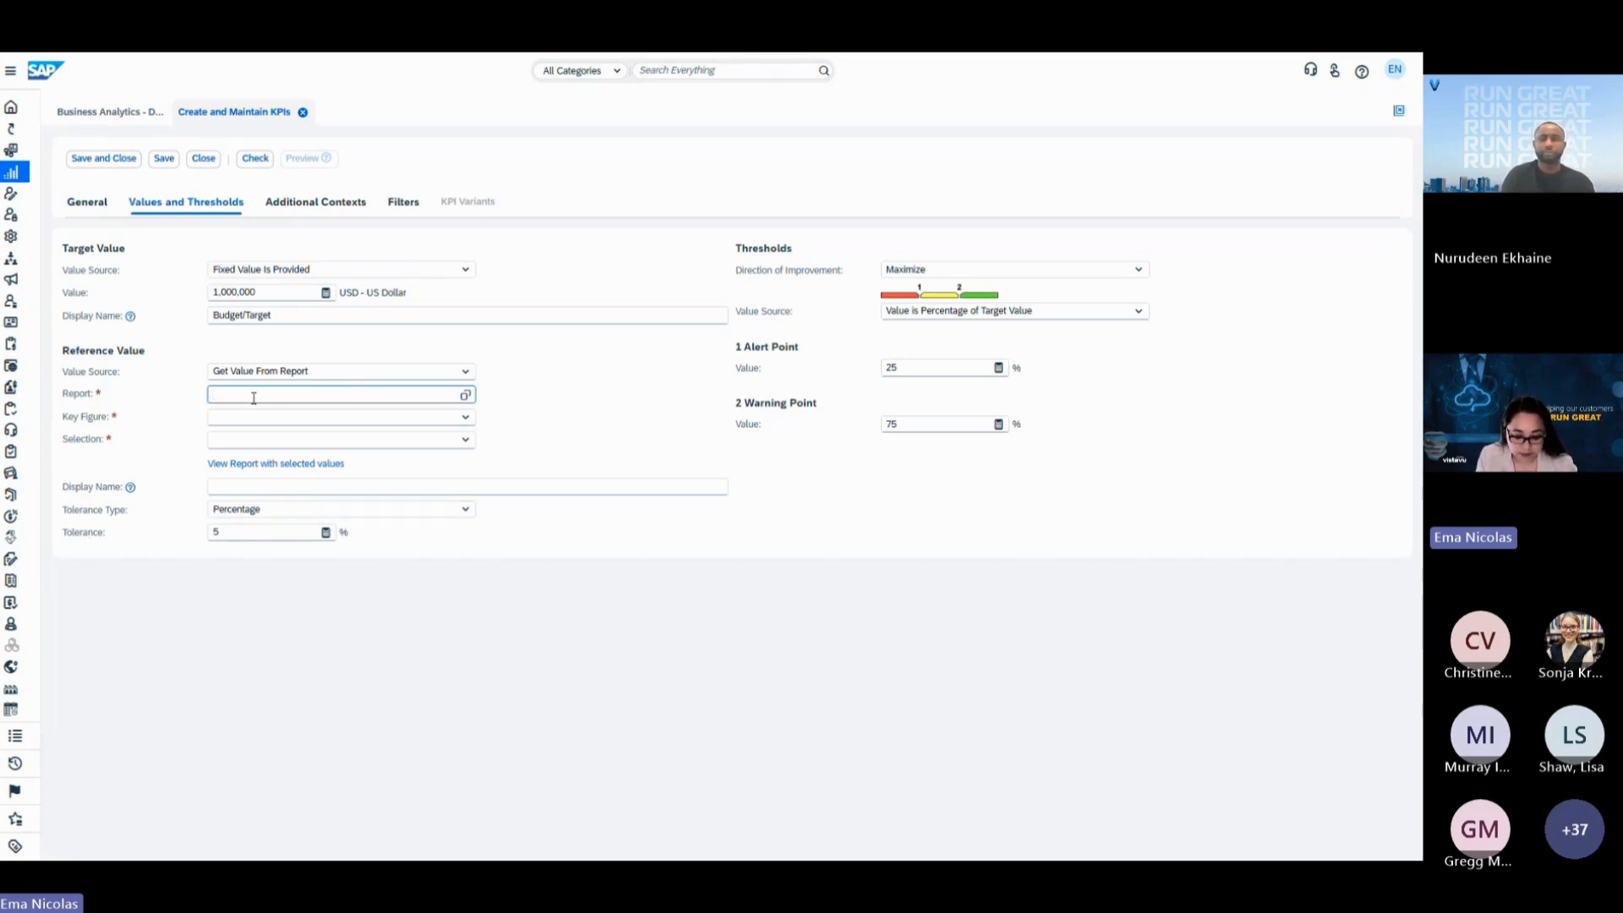
text(sales)
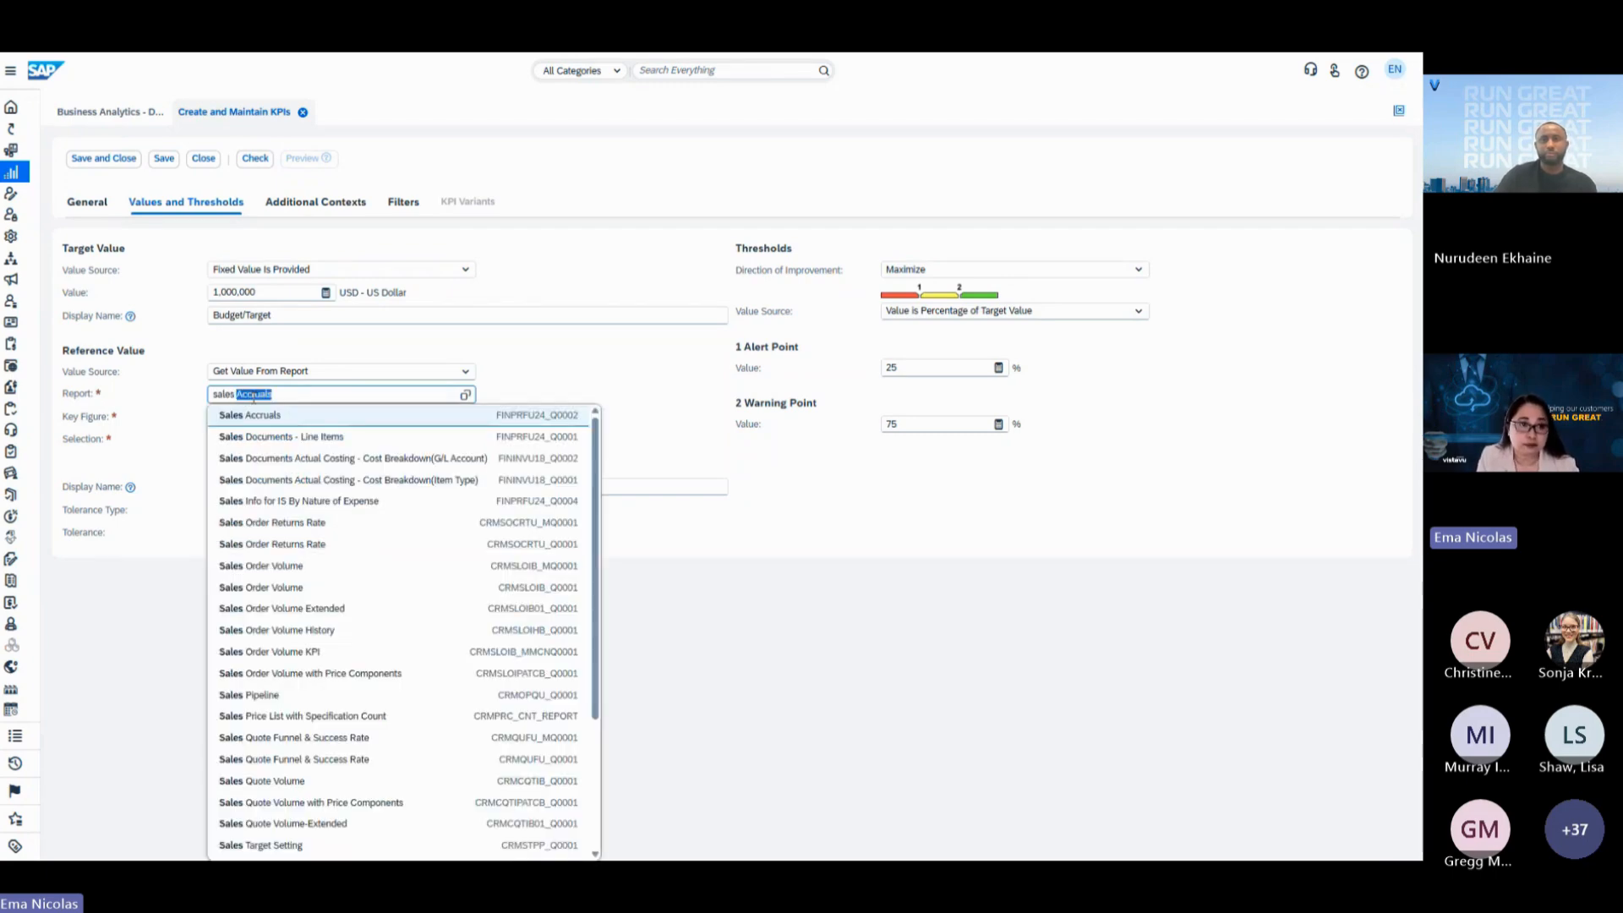
text( ord)
key(BackSpace)
key(BackSpace)
key(BackSpace)
key(BackSpace)
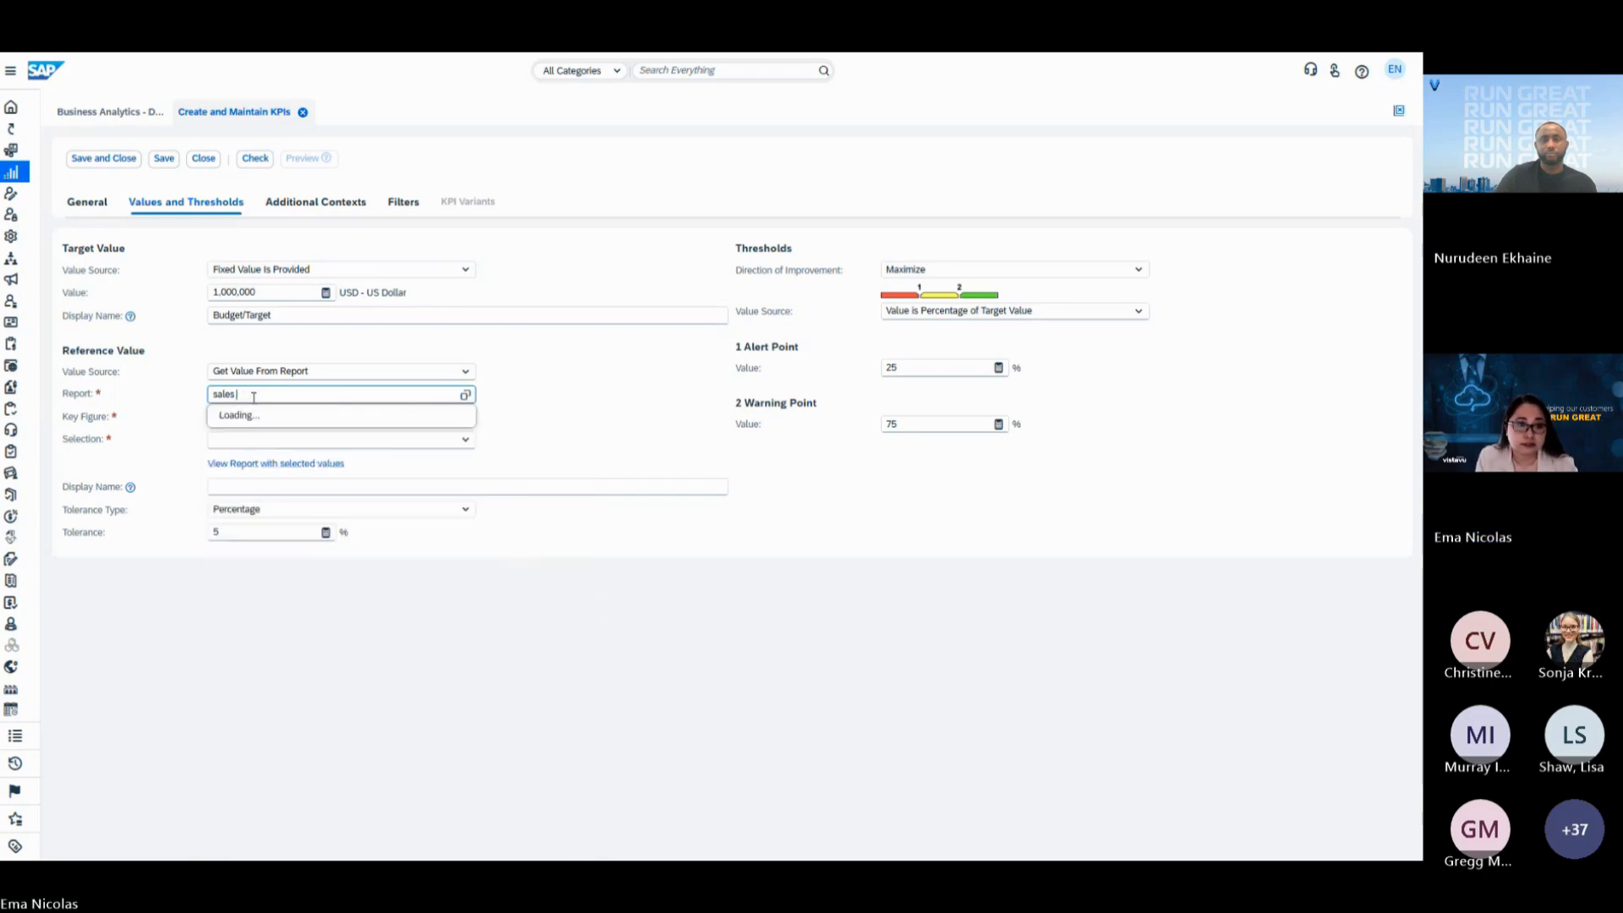
text(order volume)
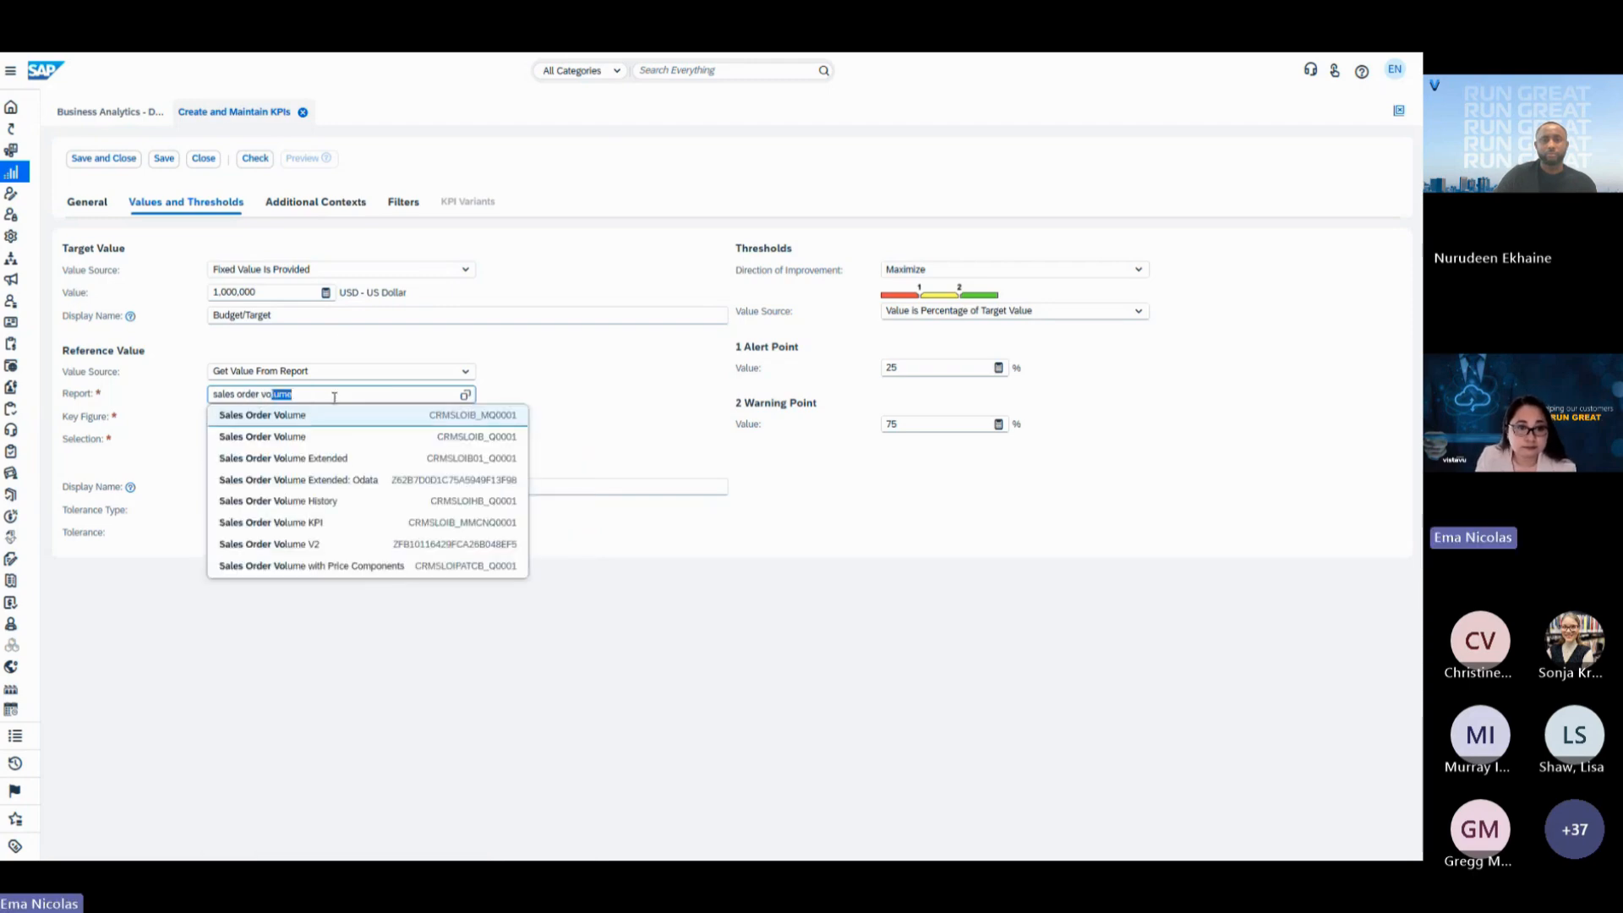
click(315, 437)
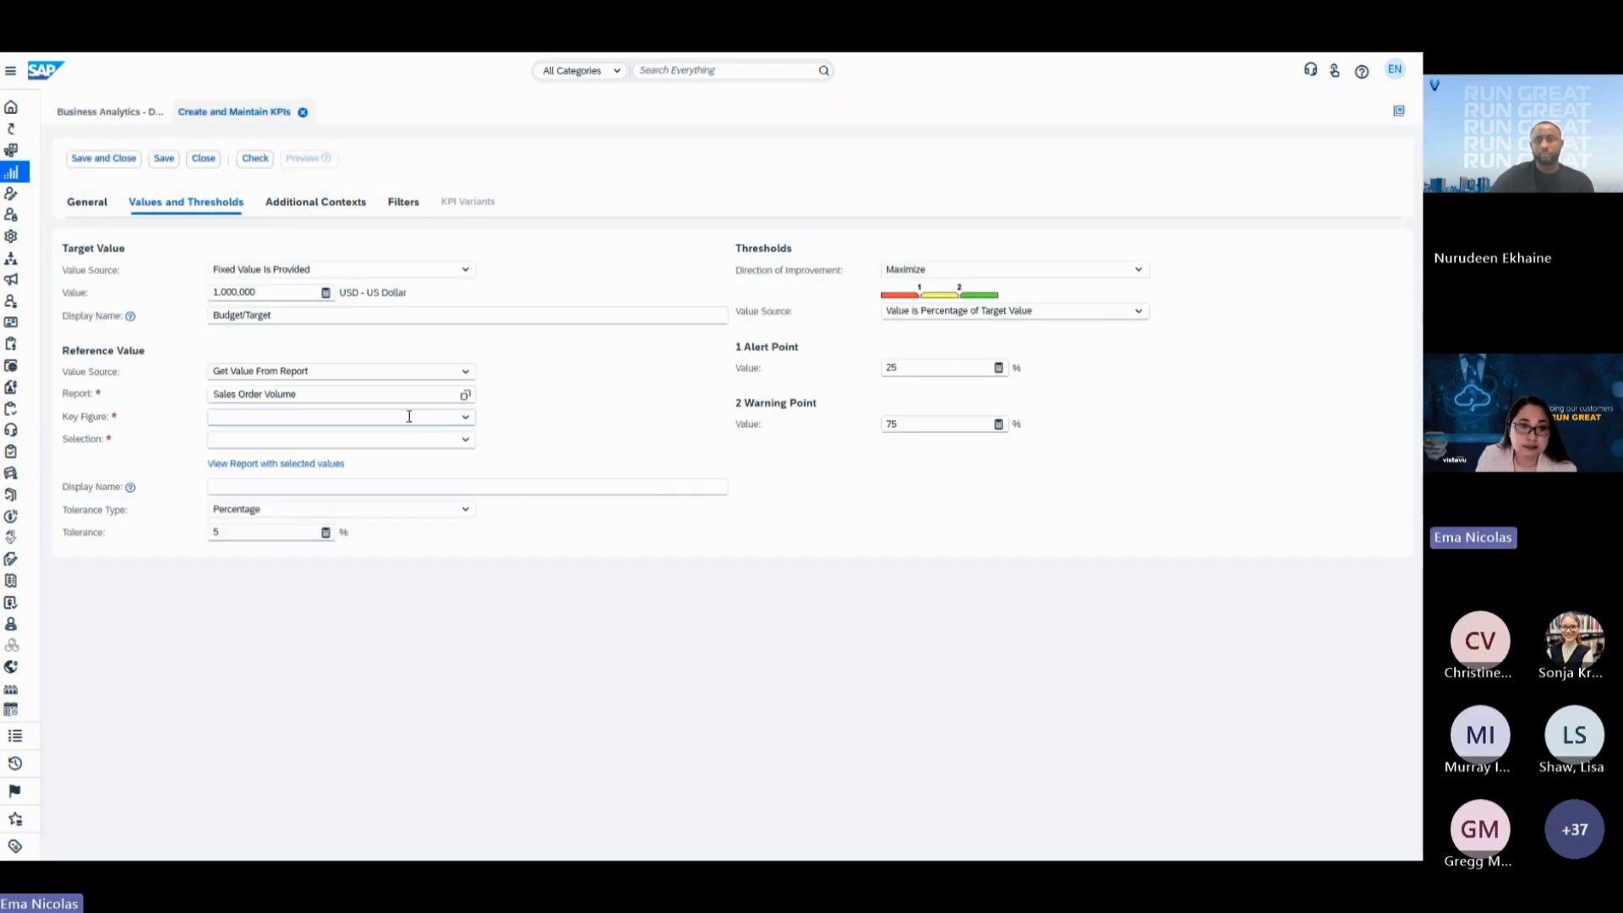
Set the reference value's key figure to Net Value without Freight and its selection to Last Year - Year to Date.
click(465, 417)
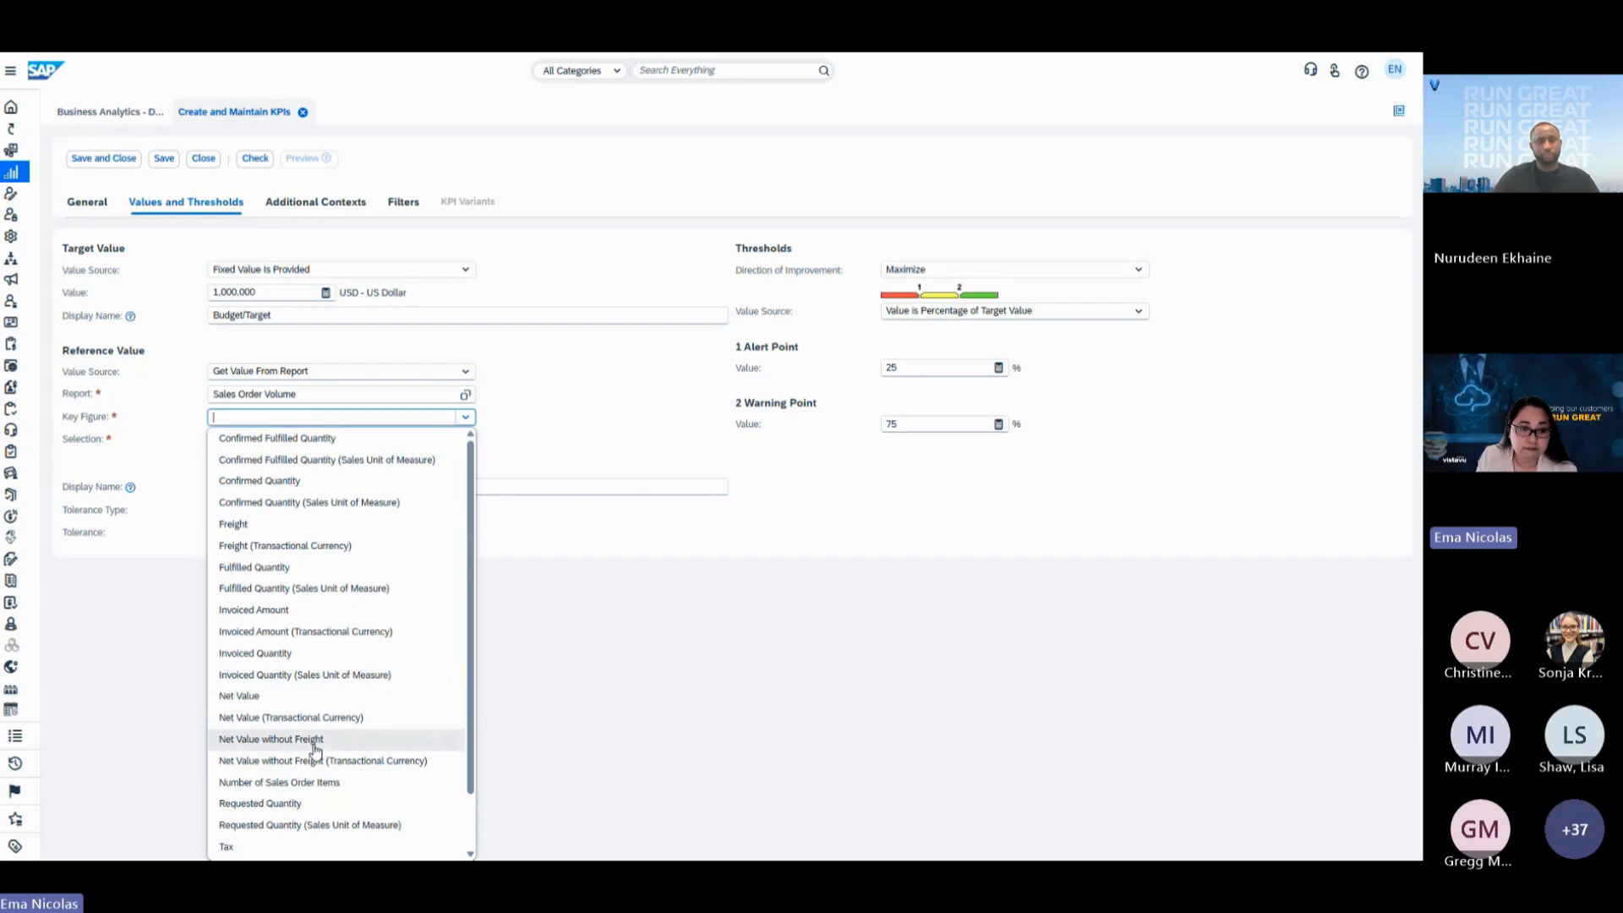
click(316, 739)
click(465, 440)
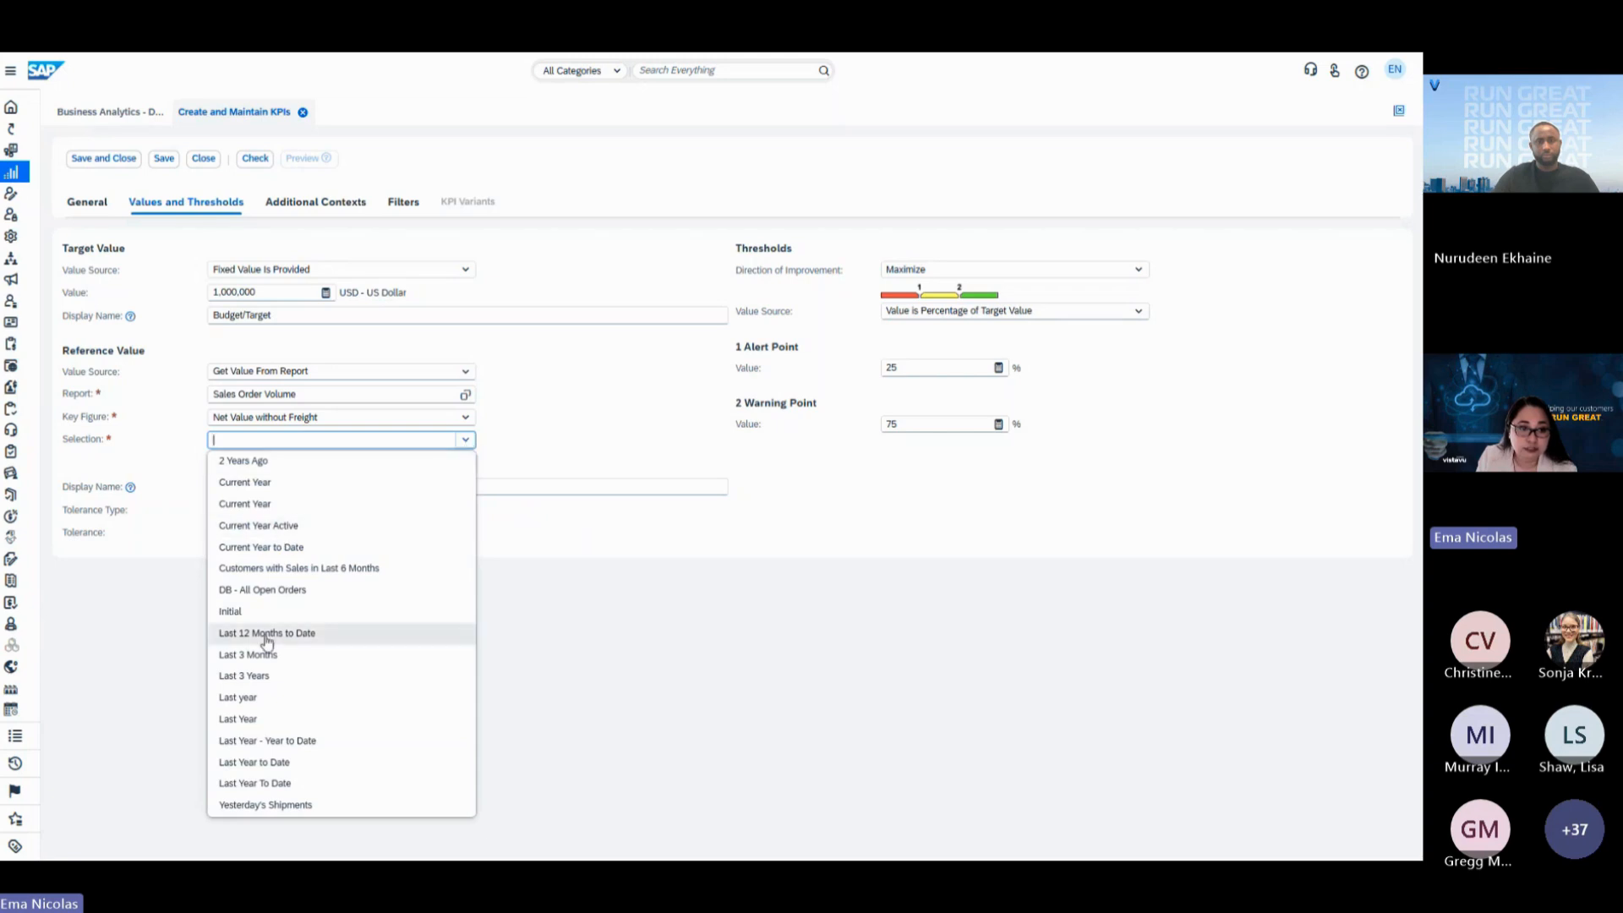
click(281, 723)
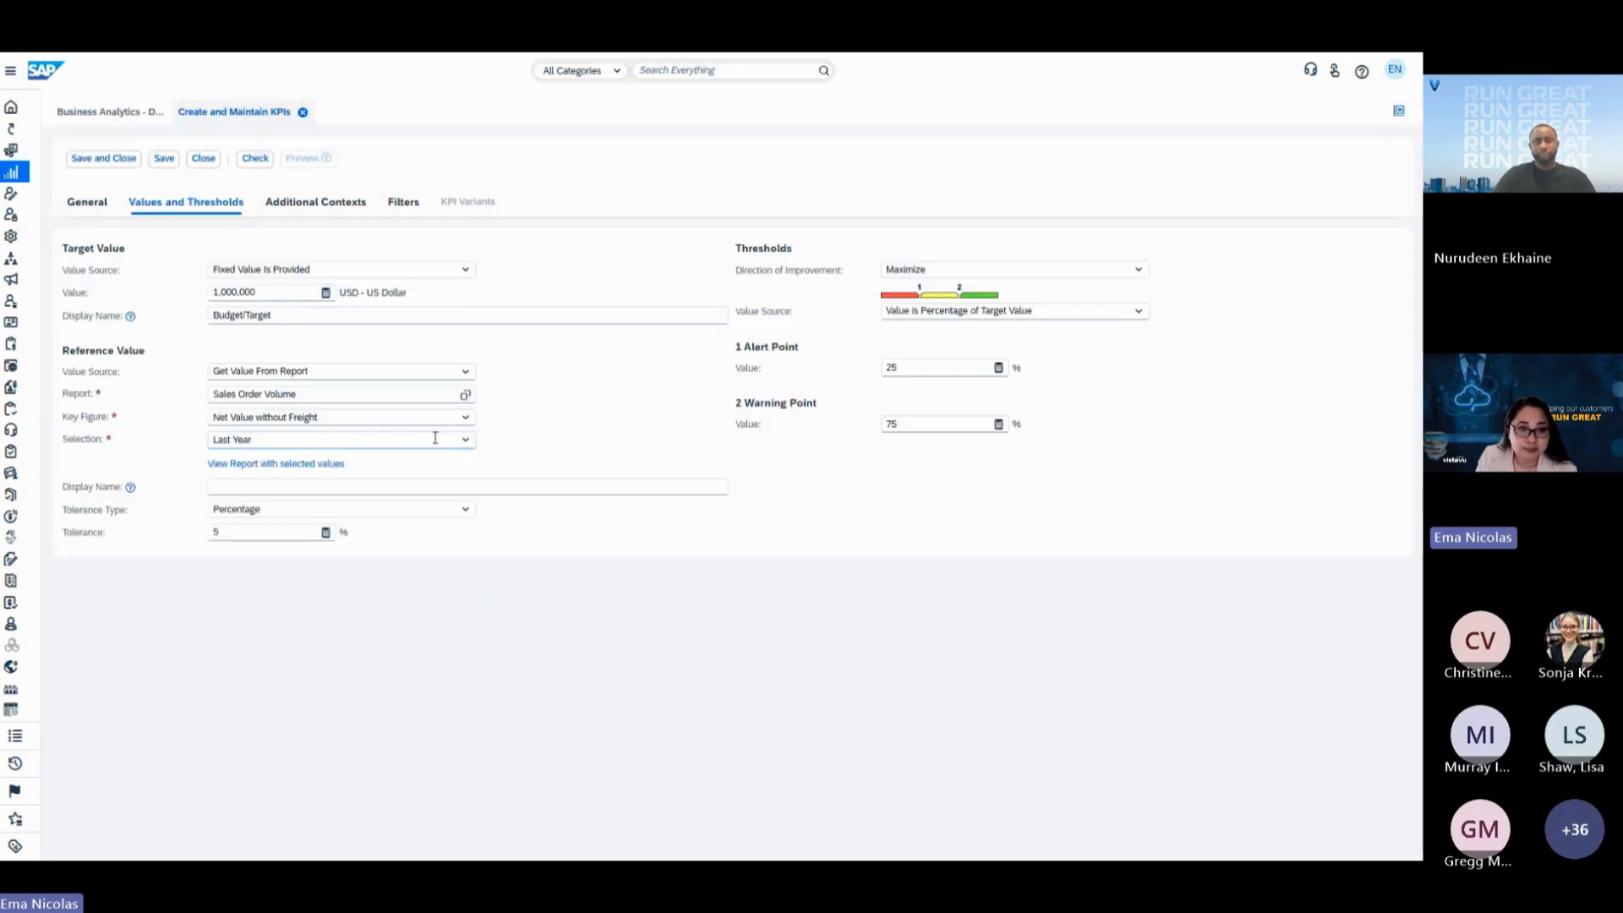
click(464, 439)
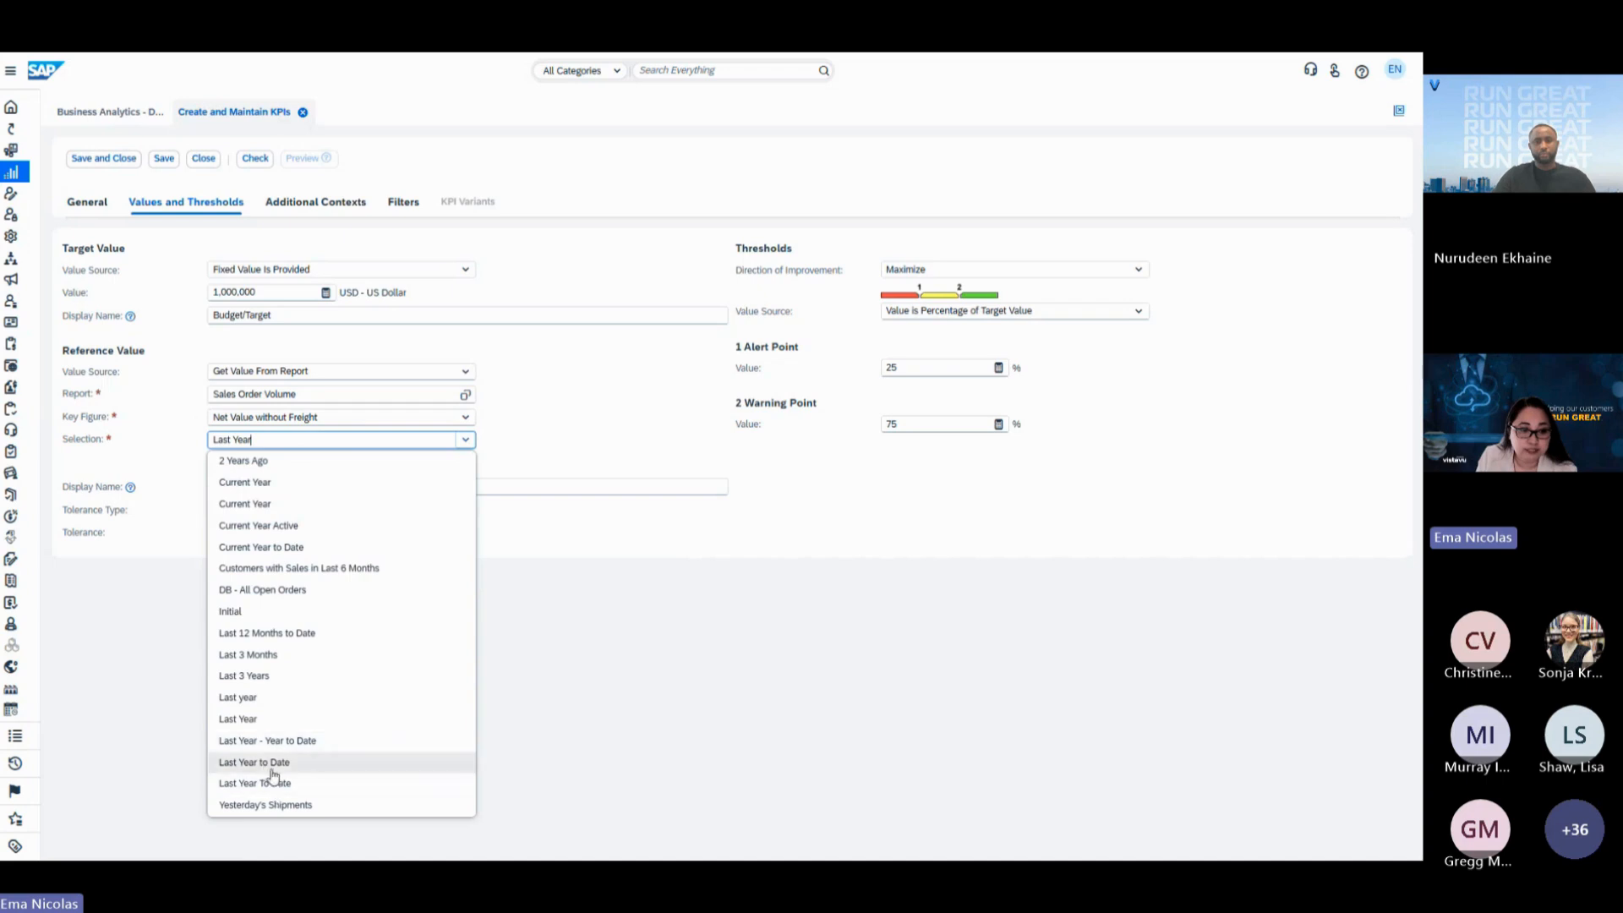
click(271, 741)
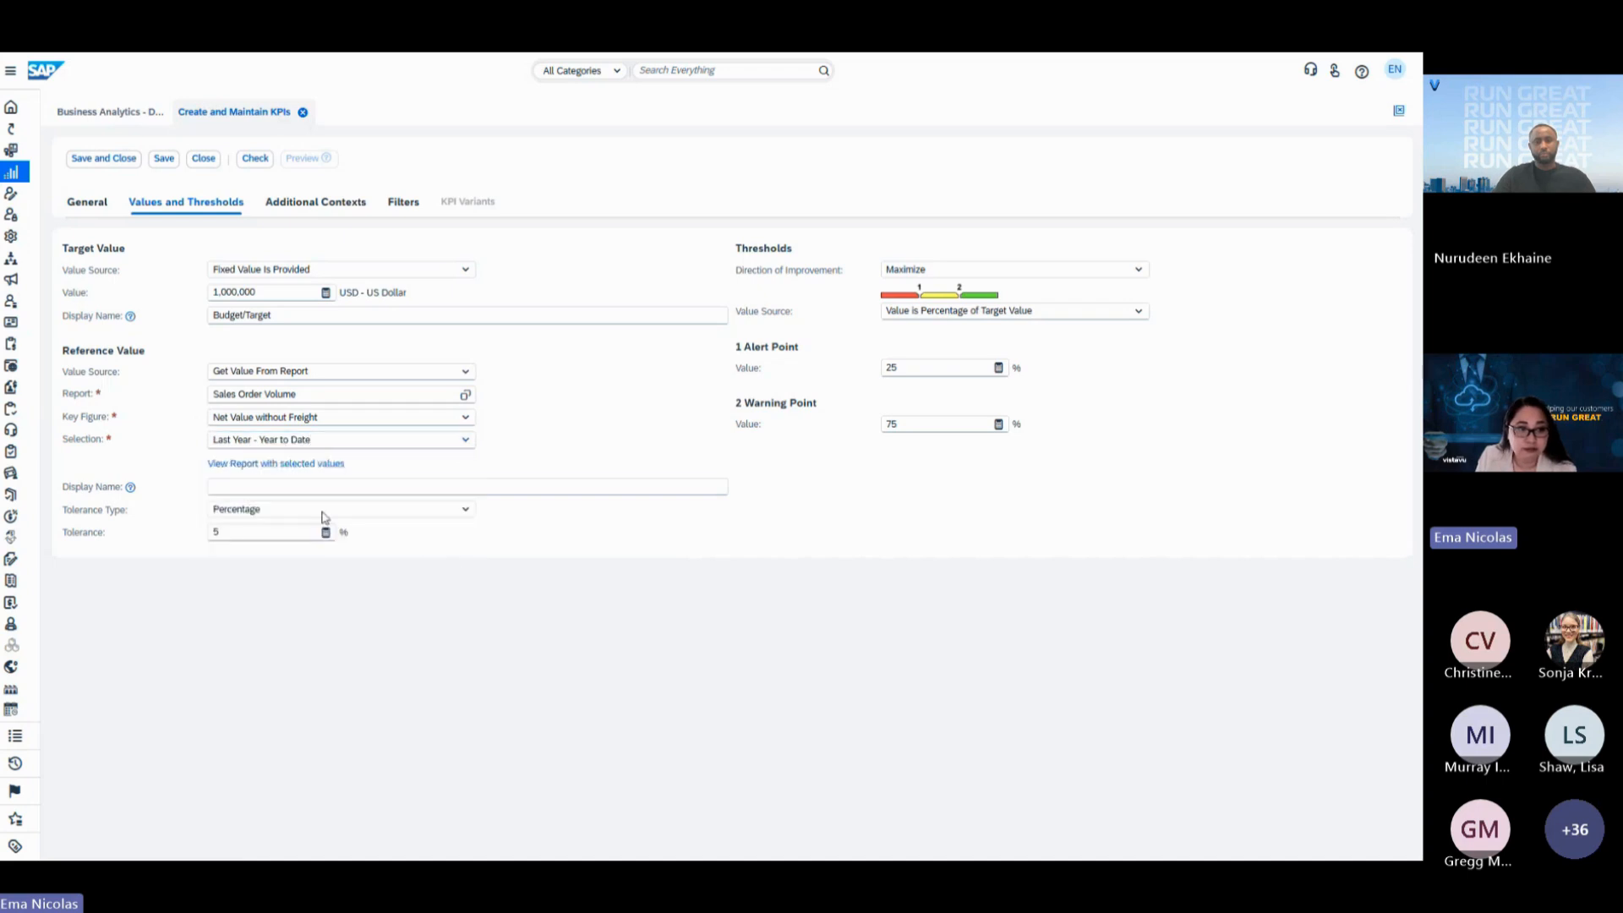
Give the reference value the display name "Last Years Sales".
click(245, 489)
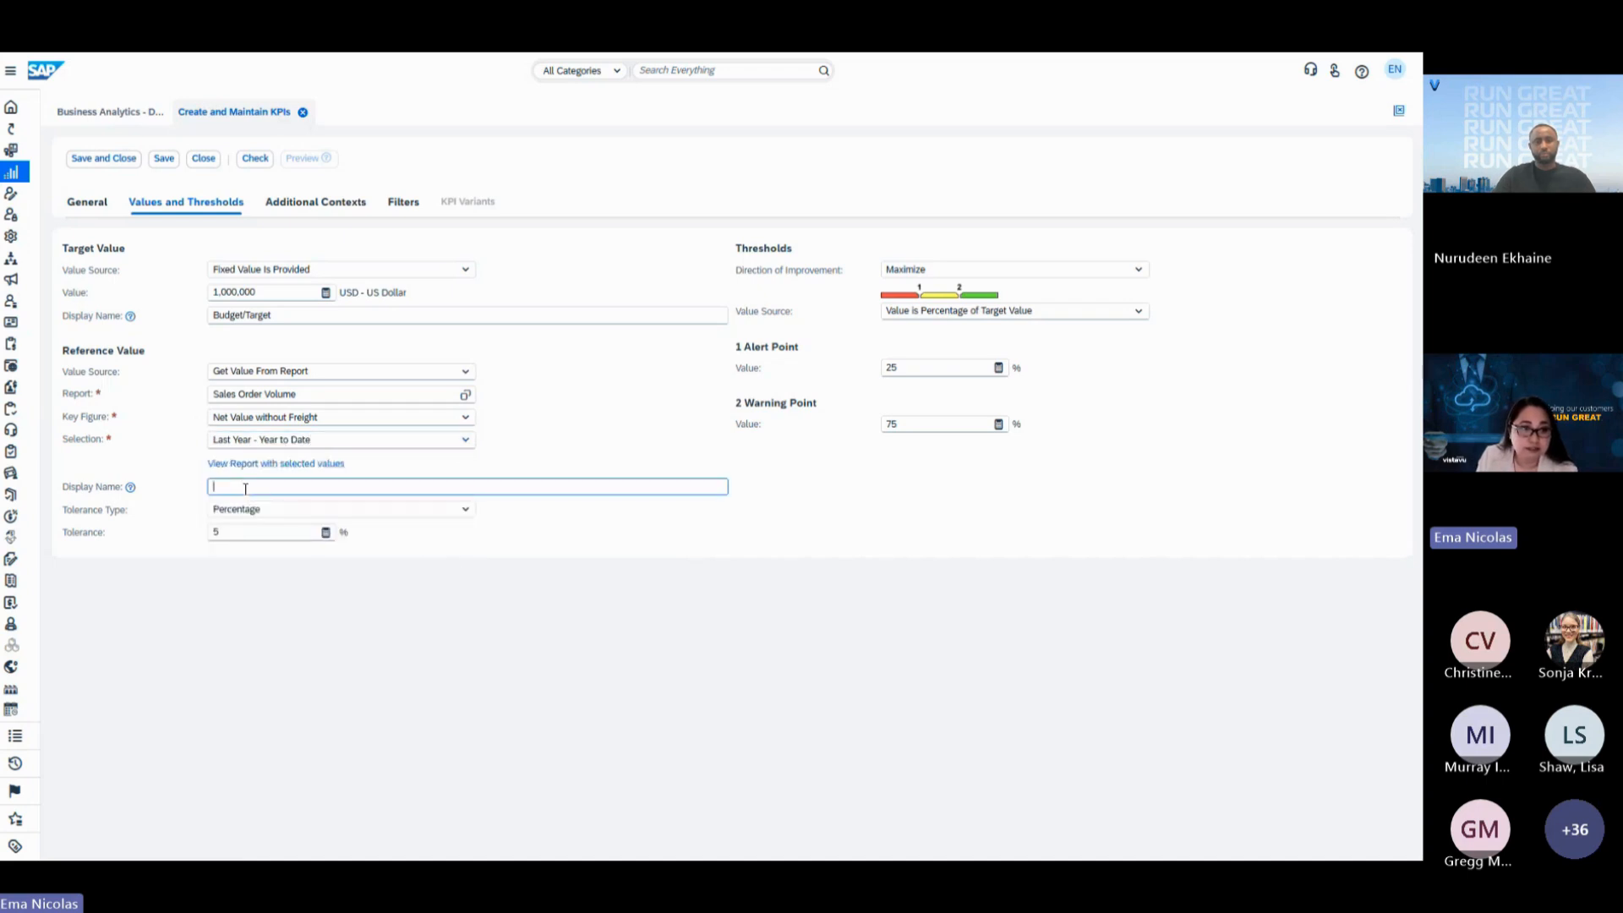
text(L)
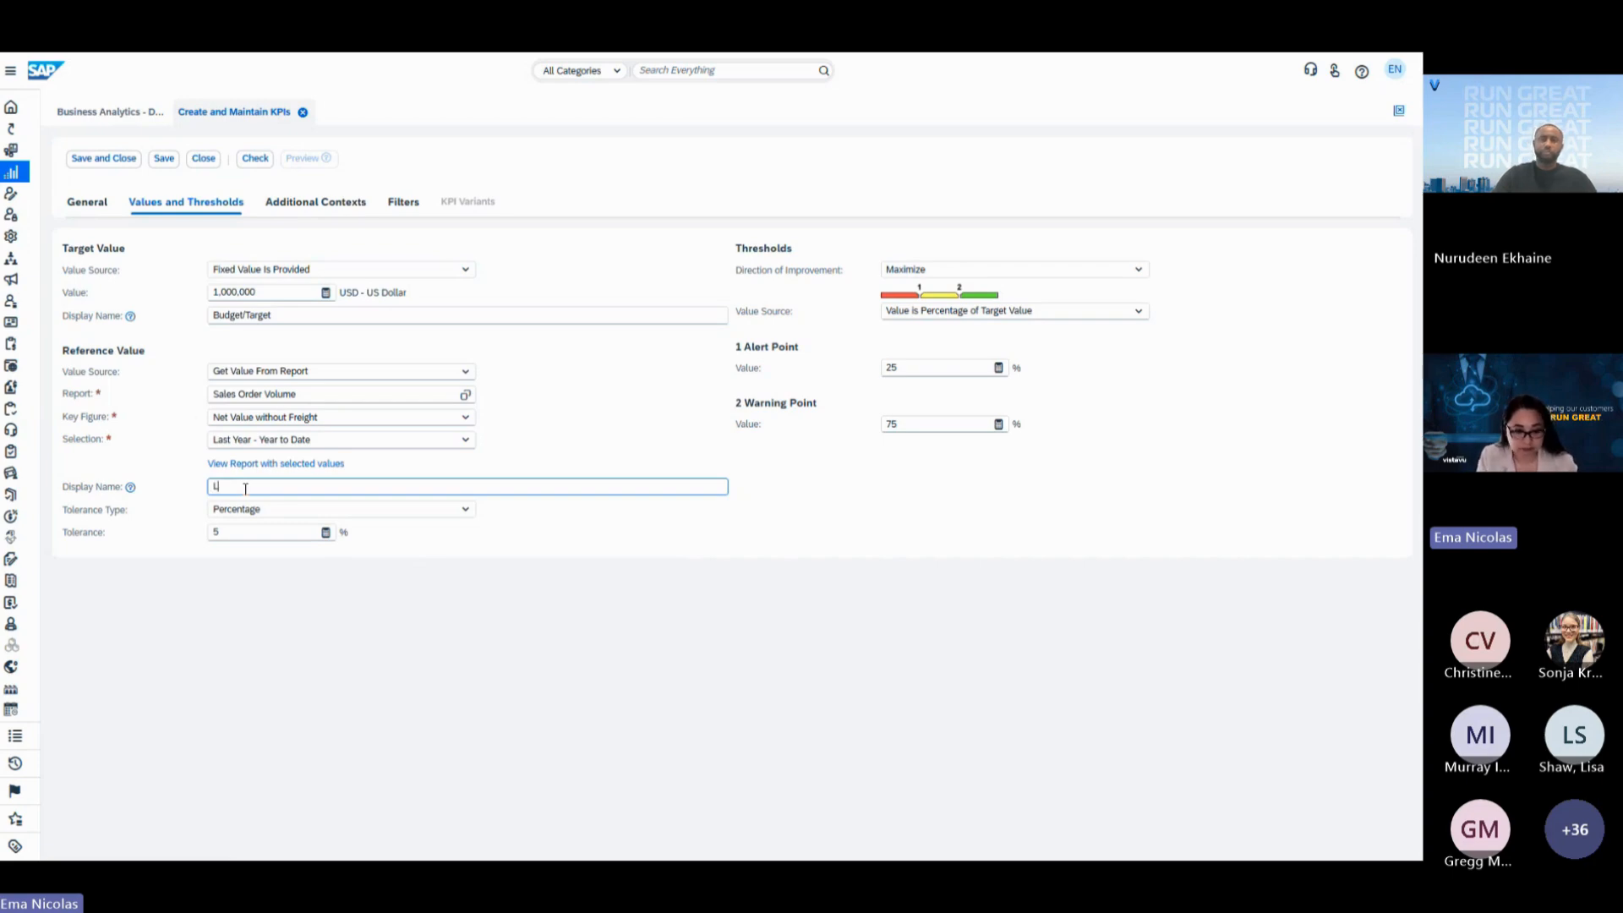
text(ast Years Sales)
click(357, 680)
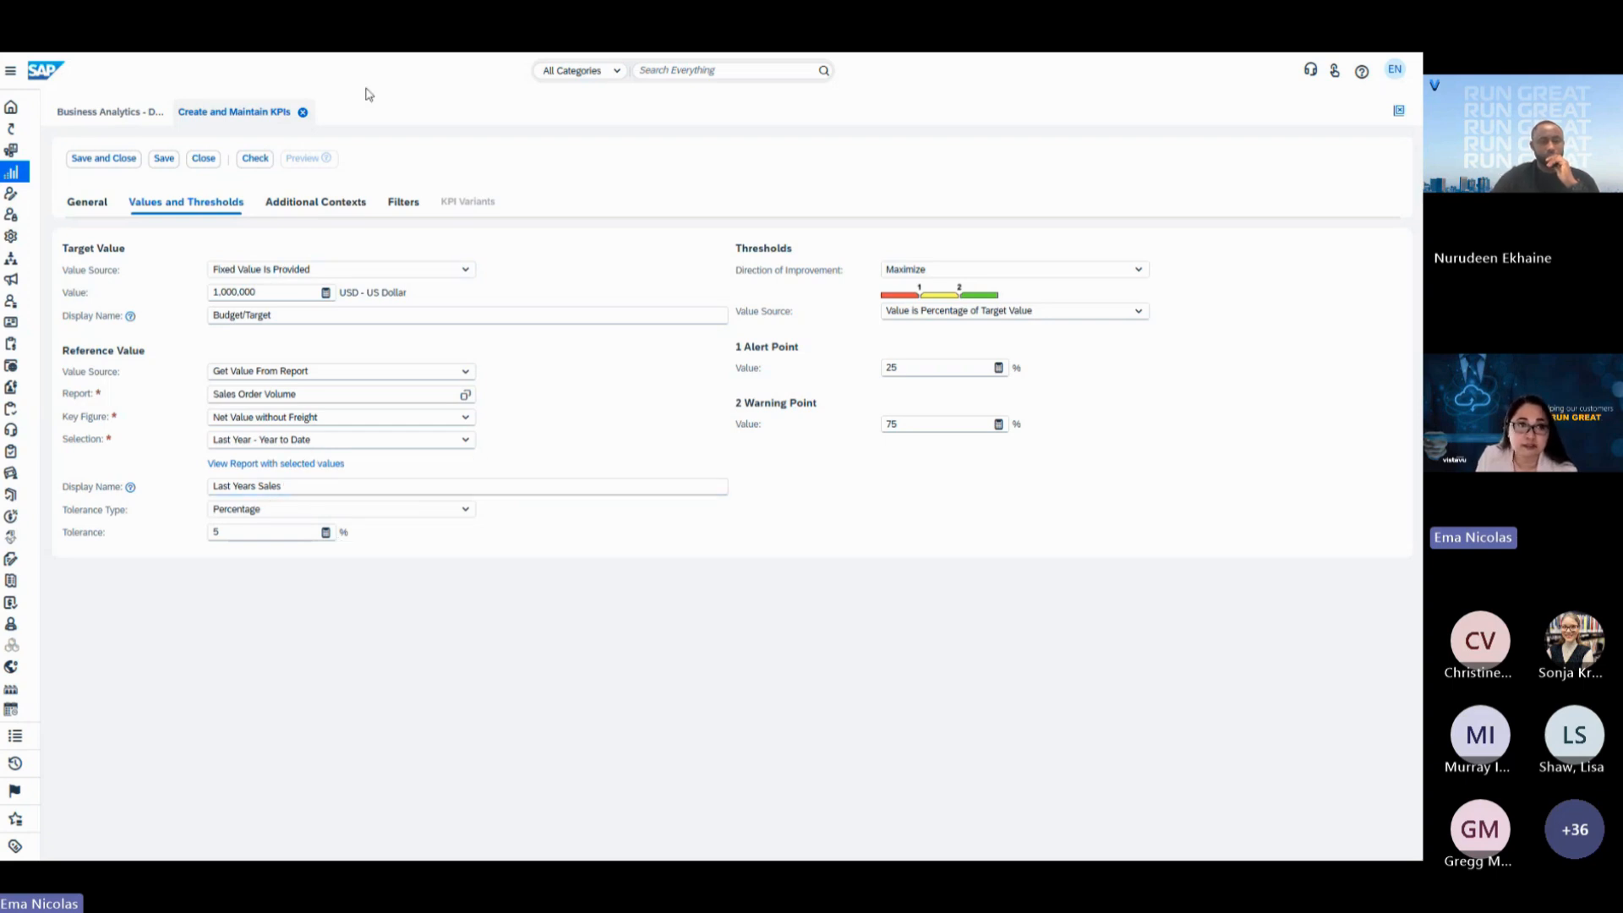
Add an additional context row to the KPI with the report Aging List for Receivables.
click(352, 206)
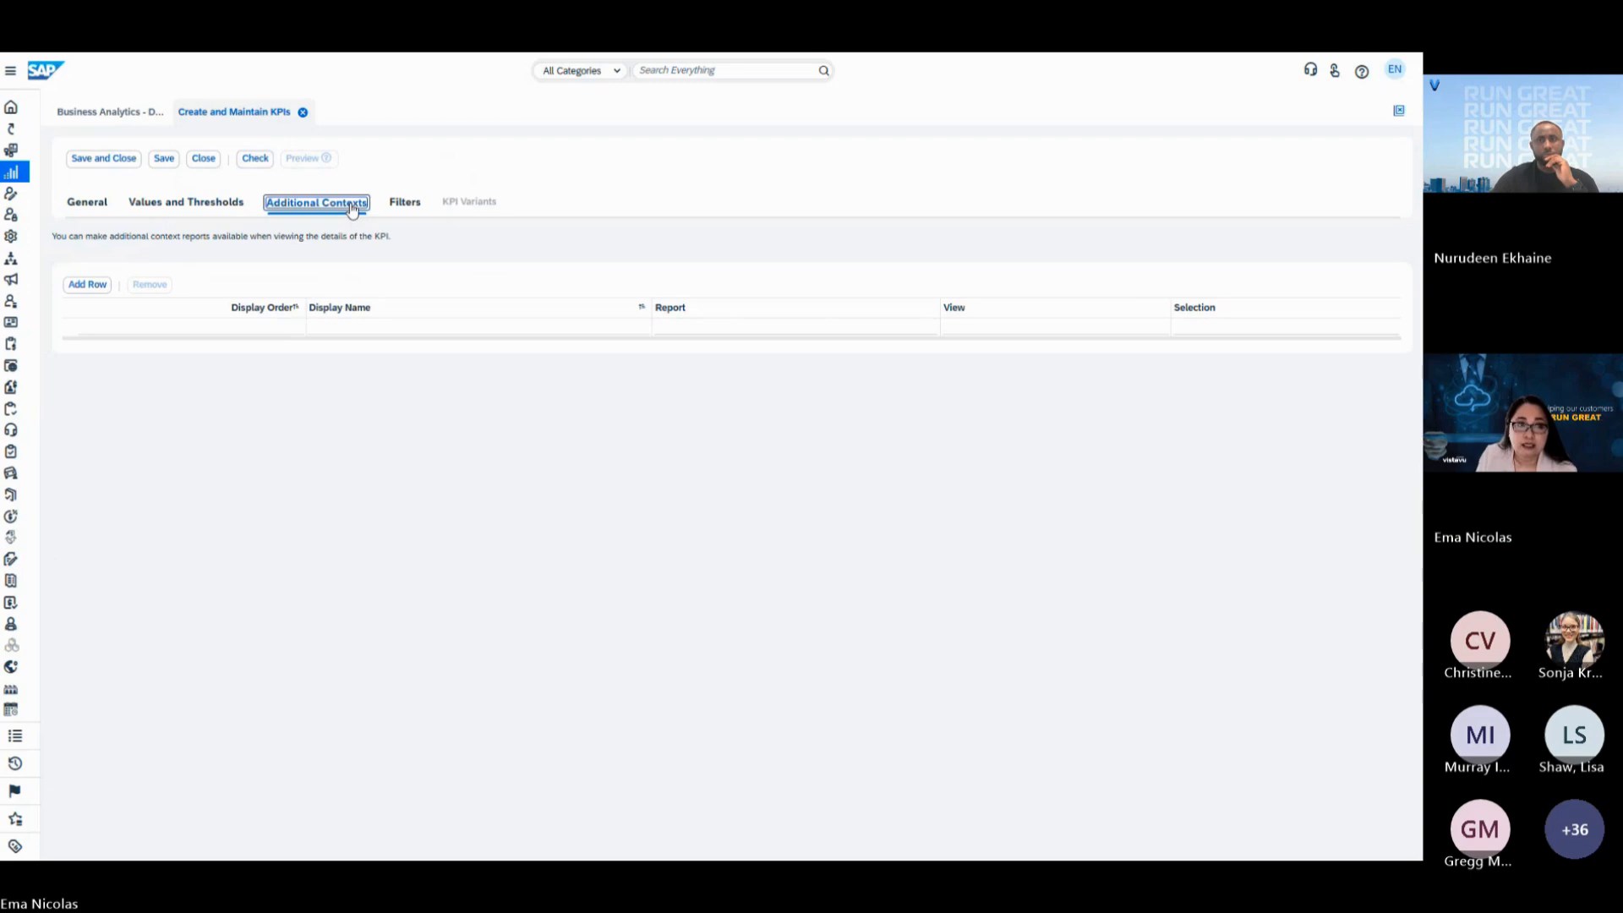
click(344, 332)
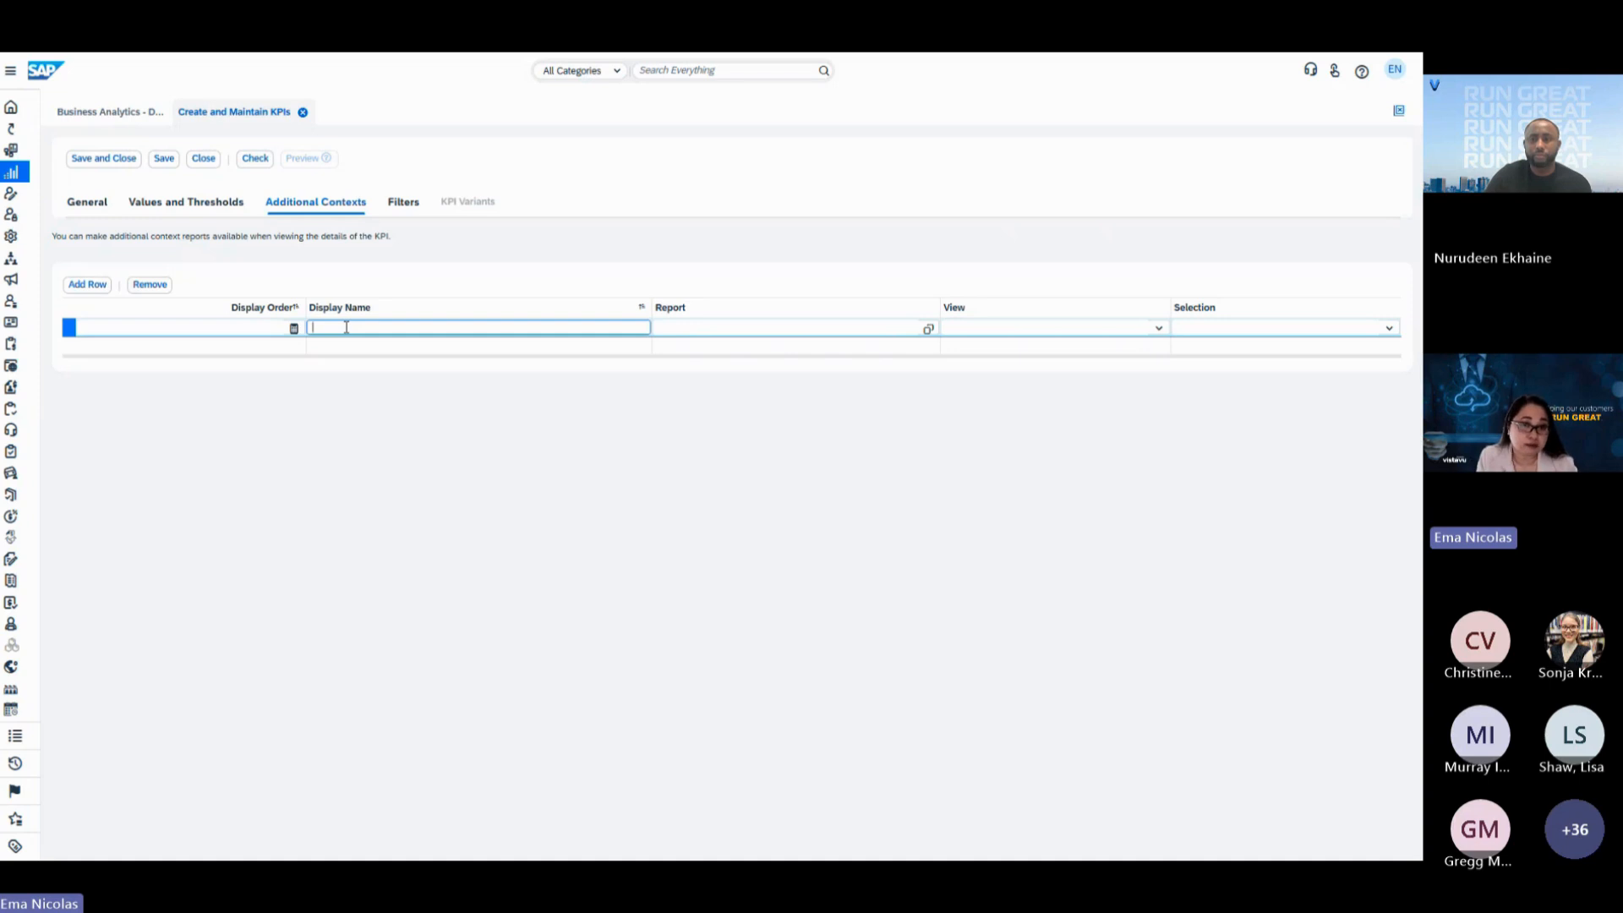
click(706, 329)
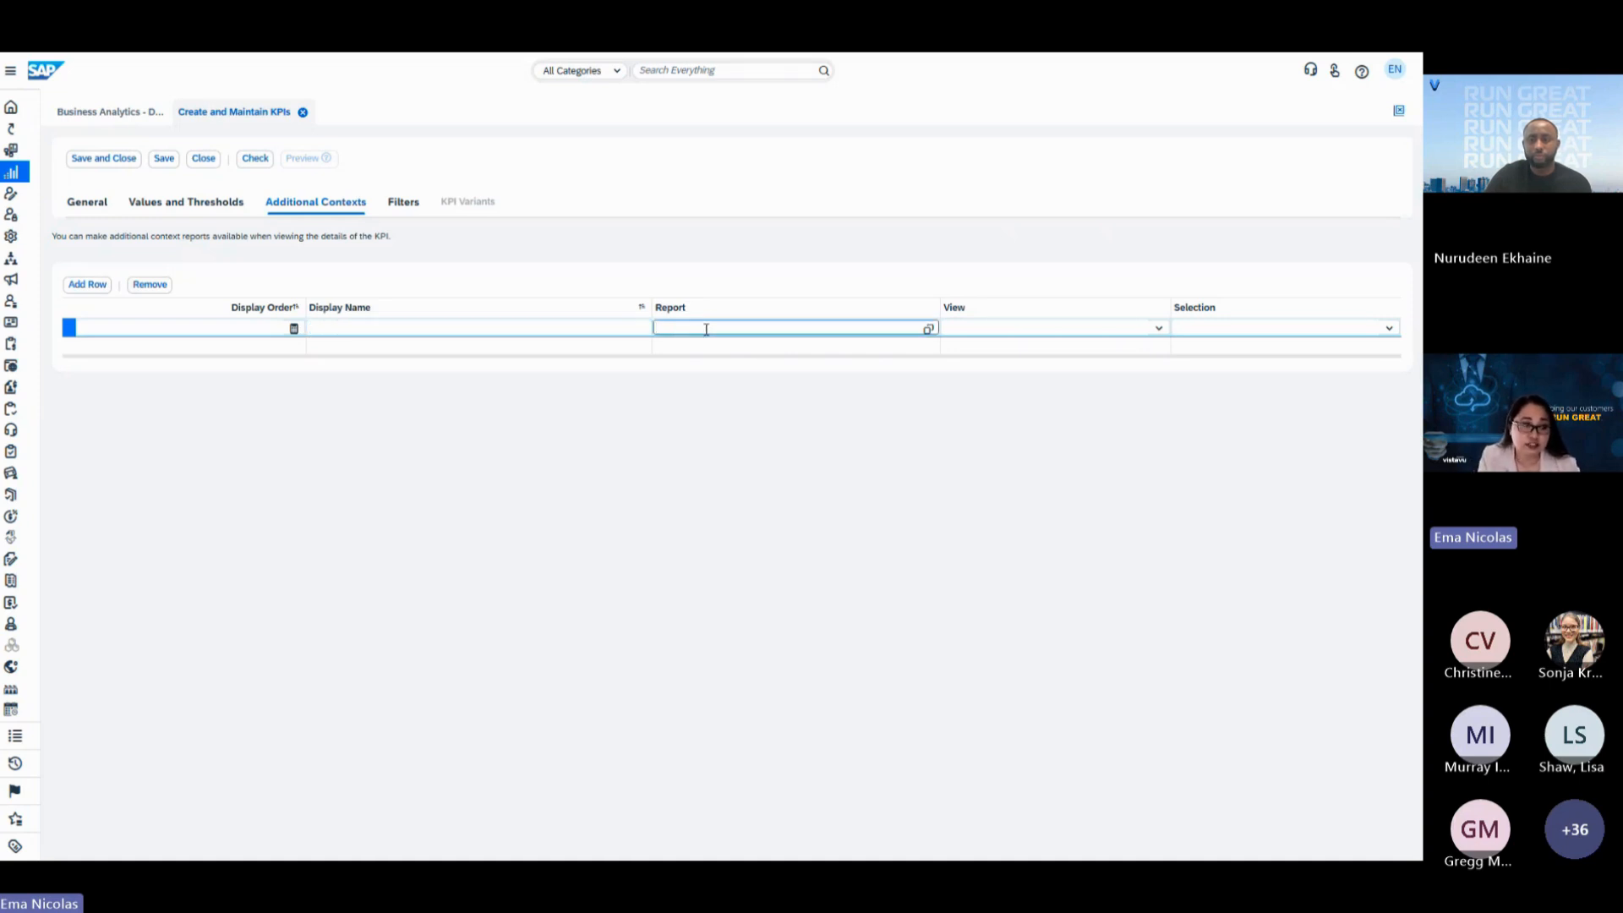
text(a)
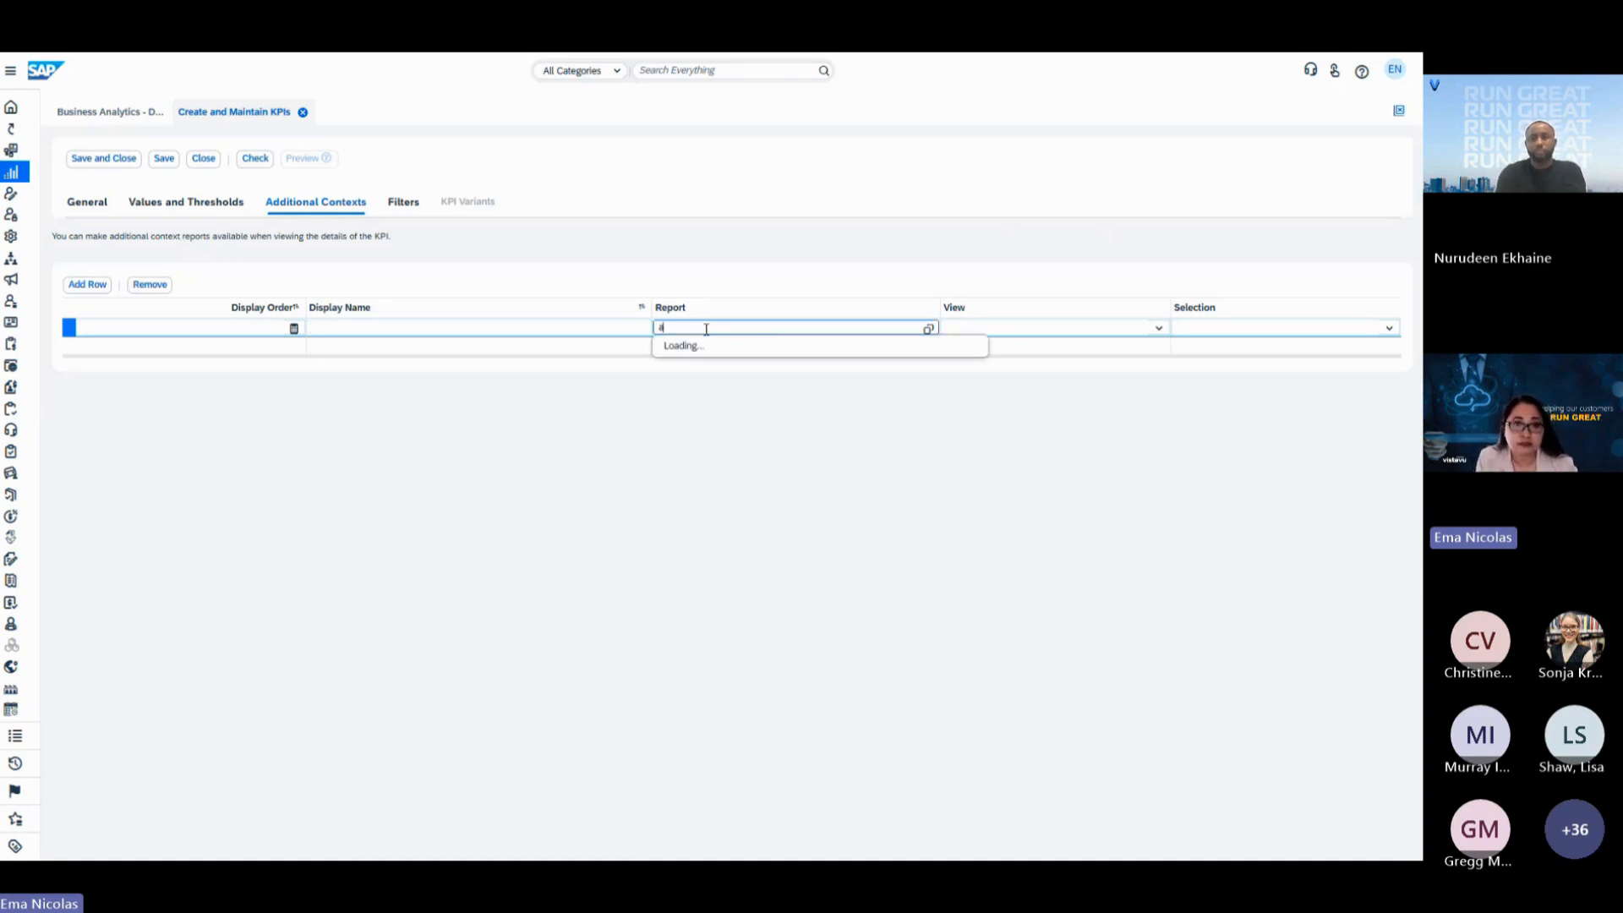
text(gi)
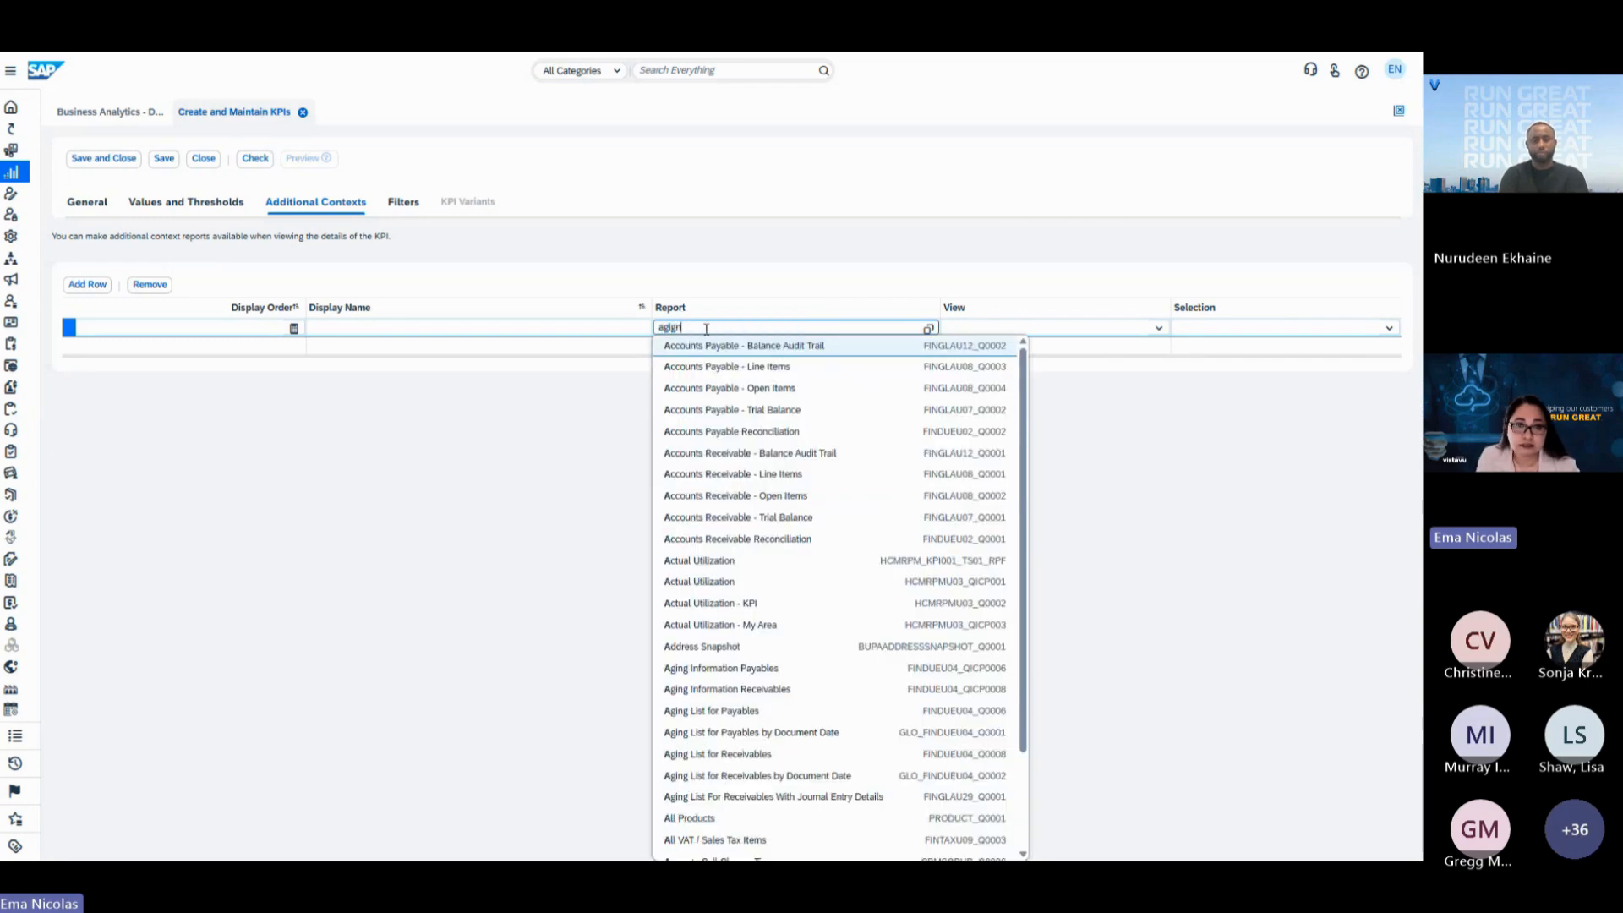
text(ng Information Payables)
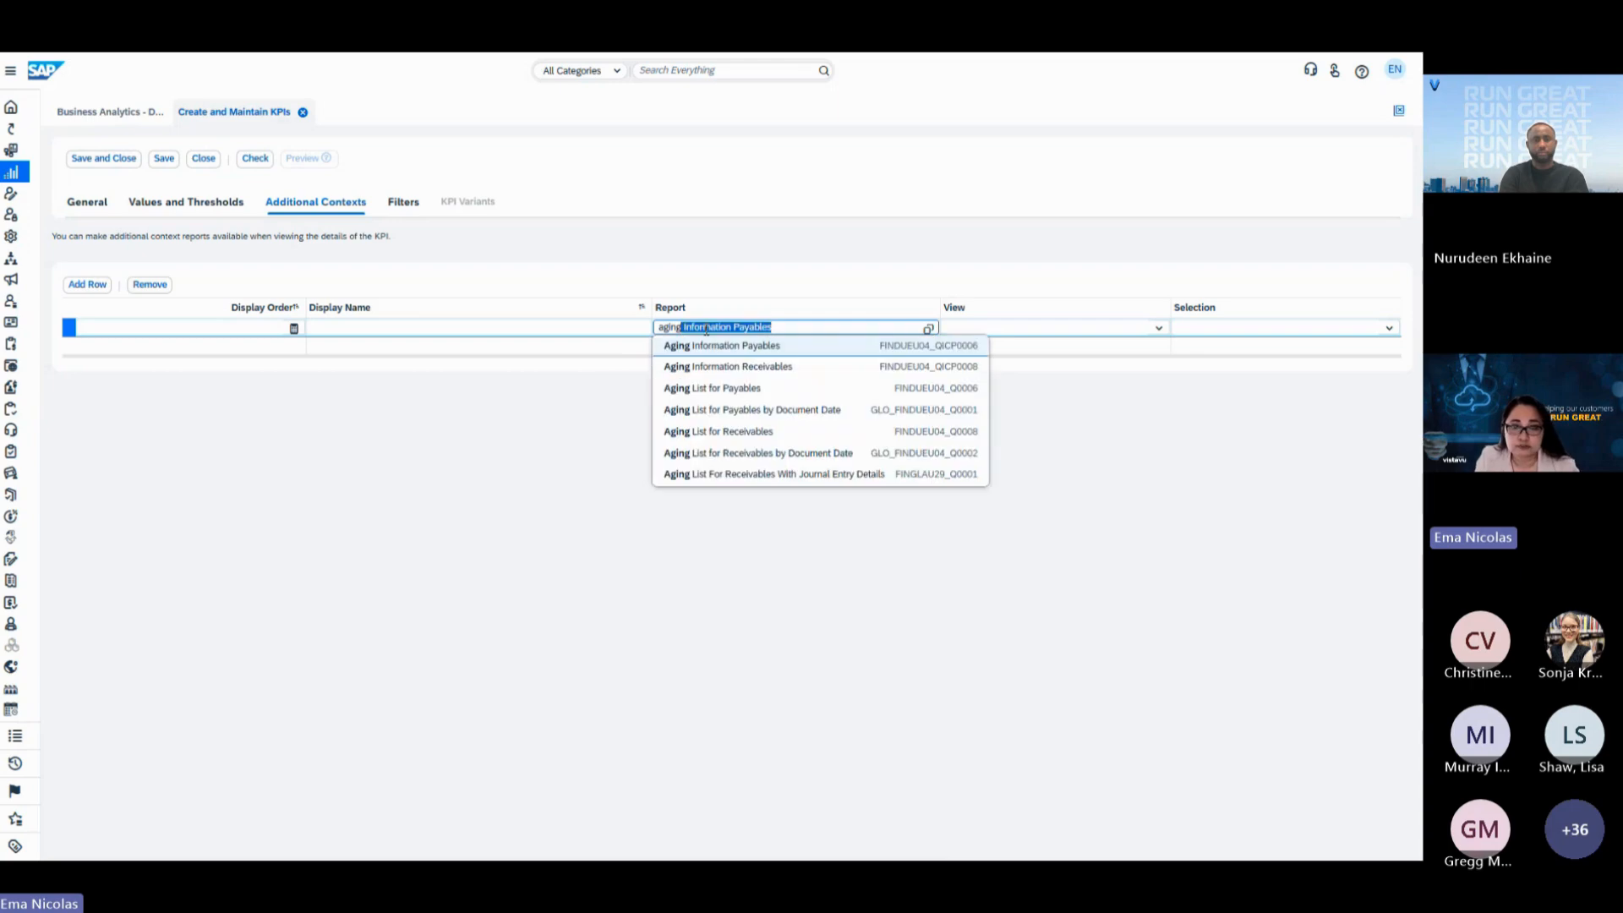
click(722, 432)
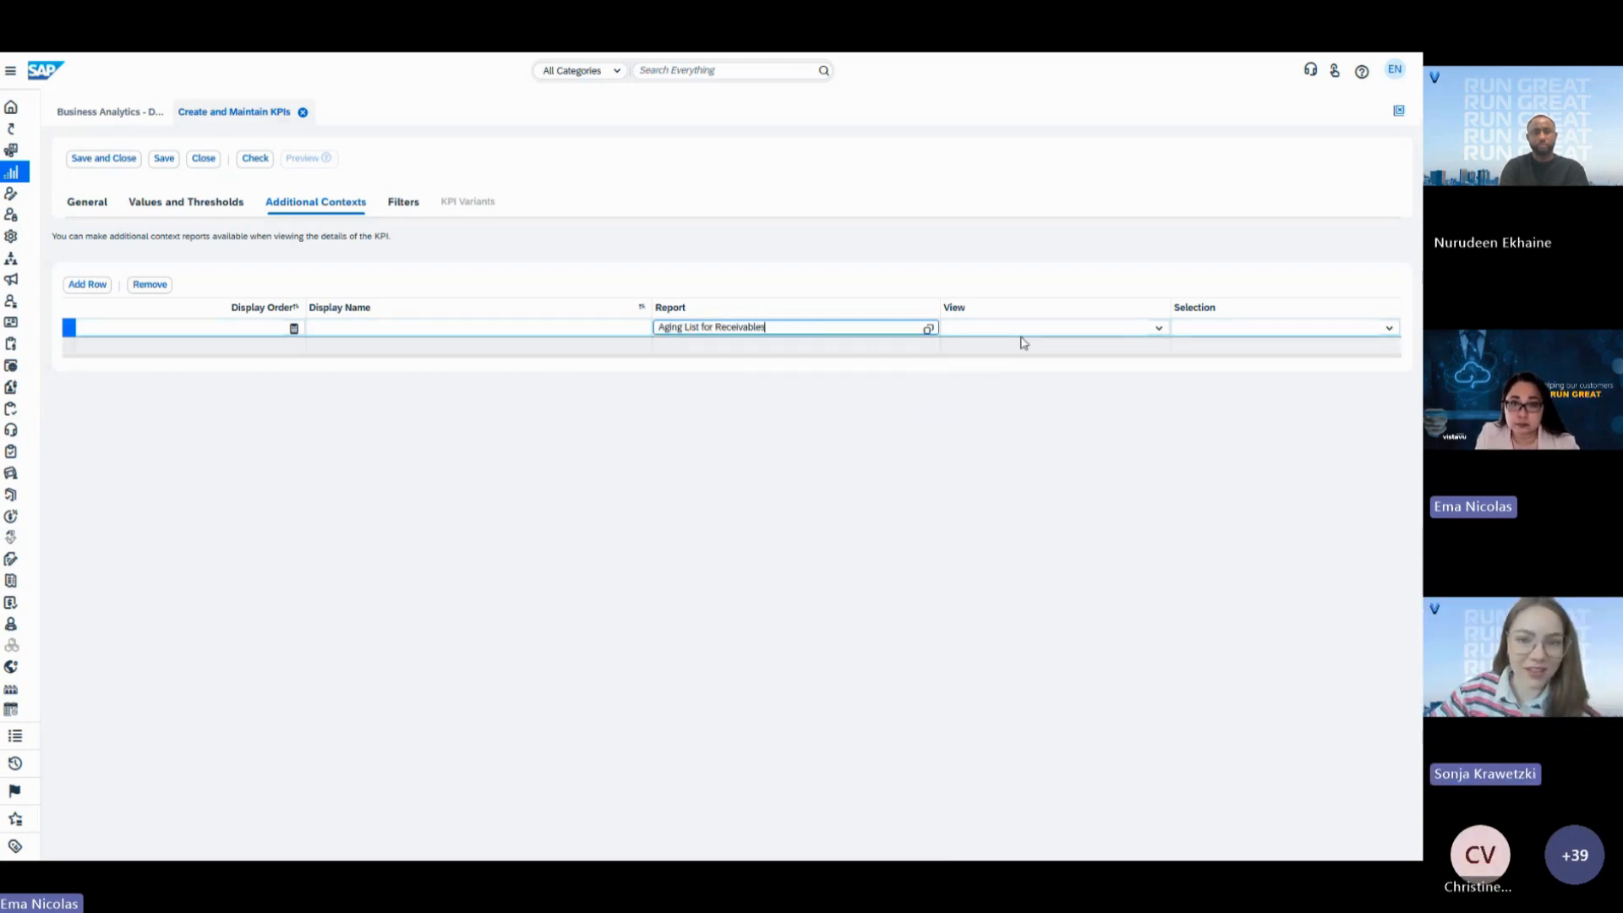
Set the additional context's view to Aging List for Receivables and its selection to Initial.
click(1159, 329)
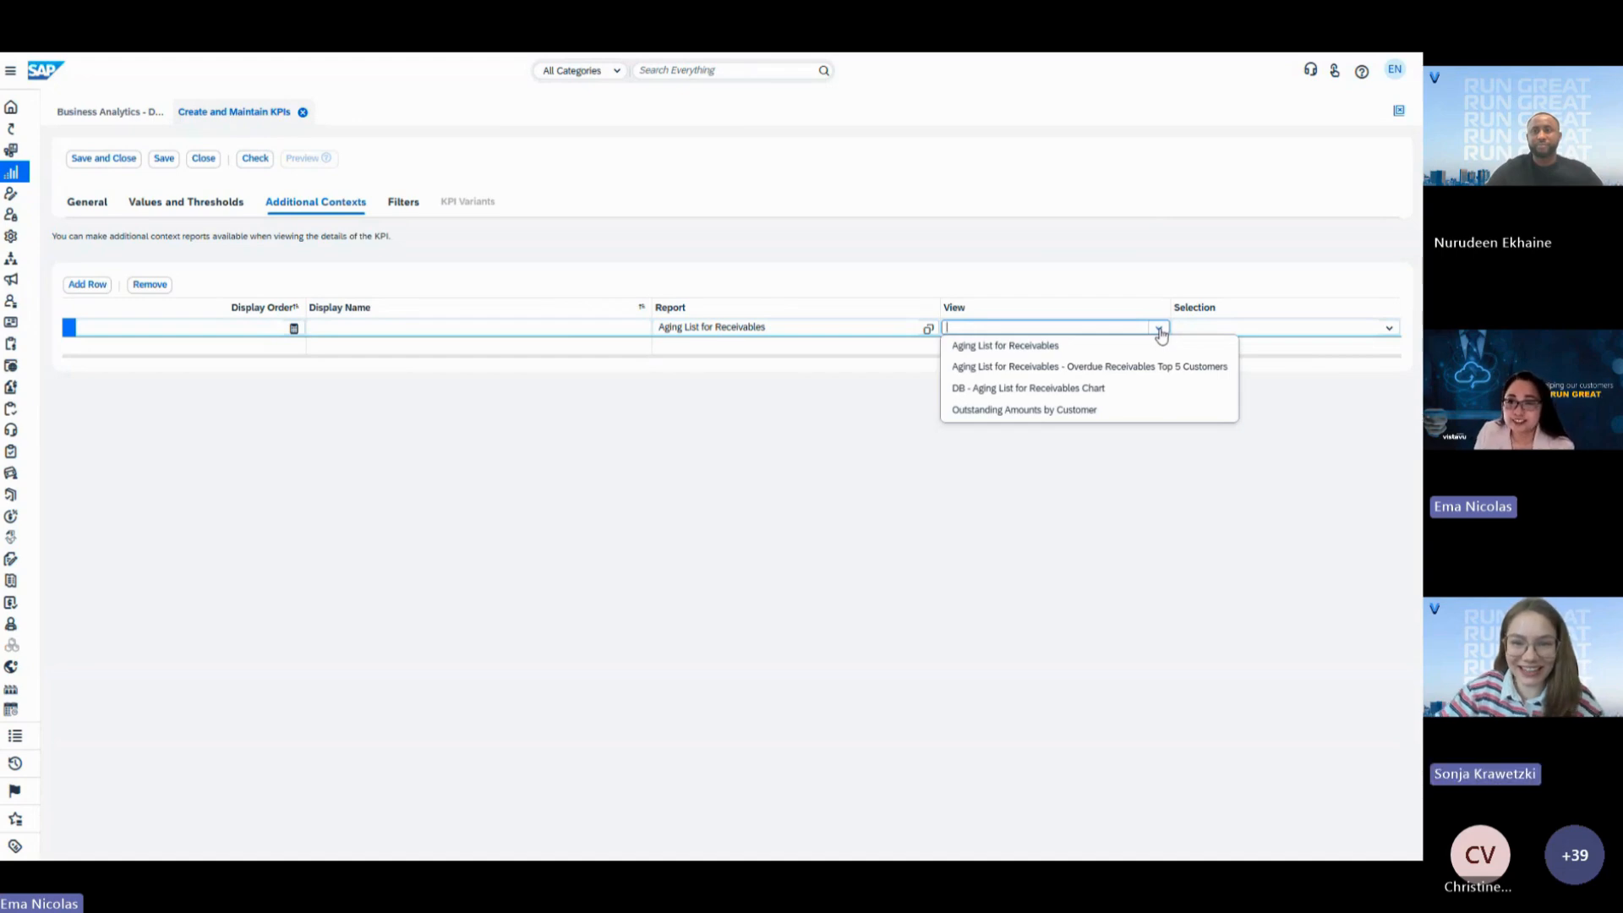
click(1099, 346)
click(1389, 328)
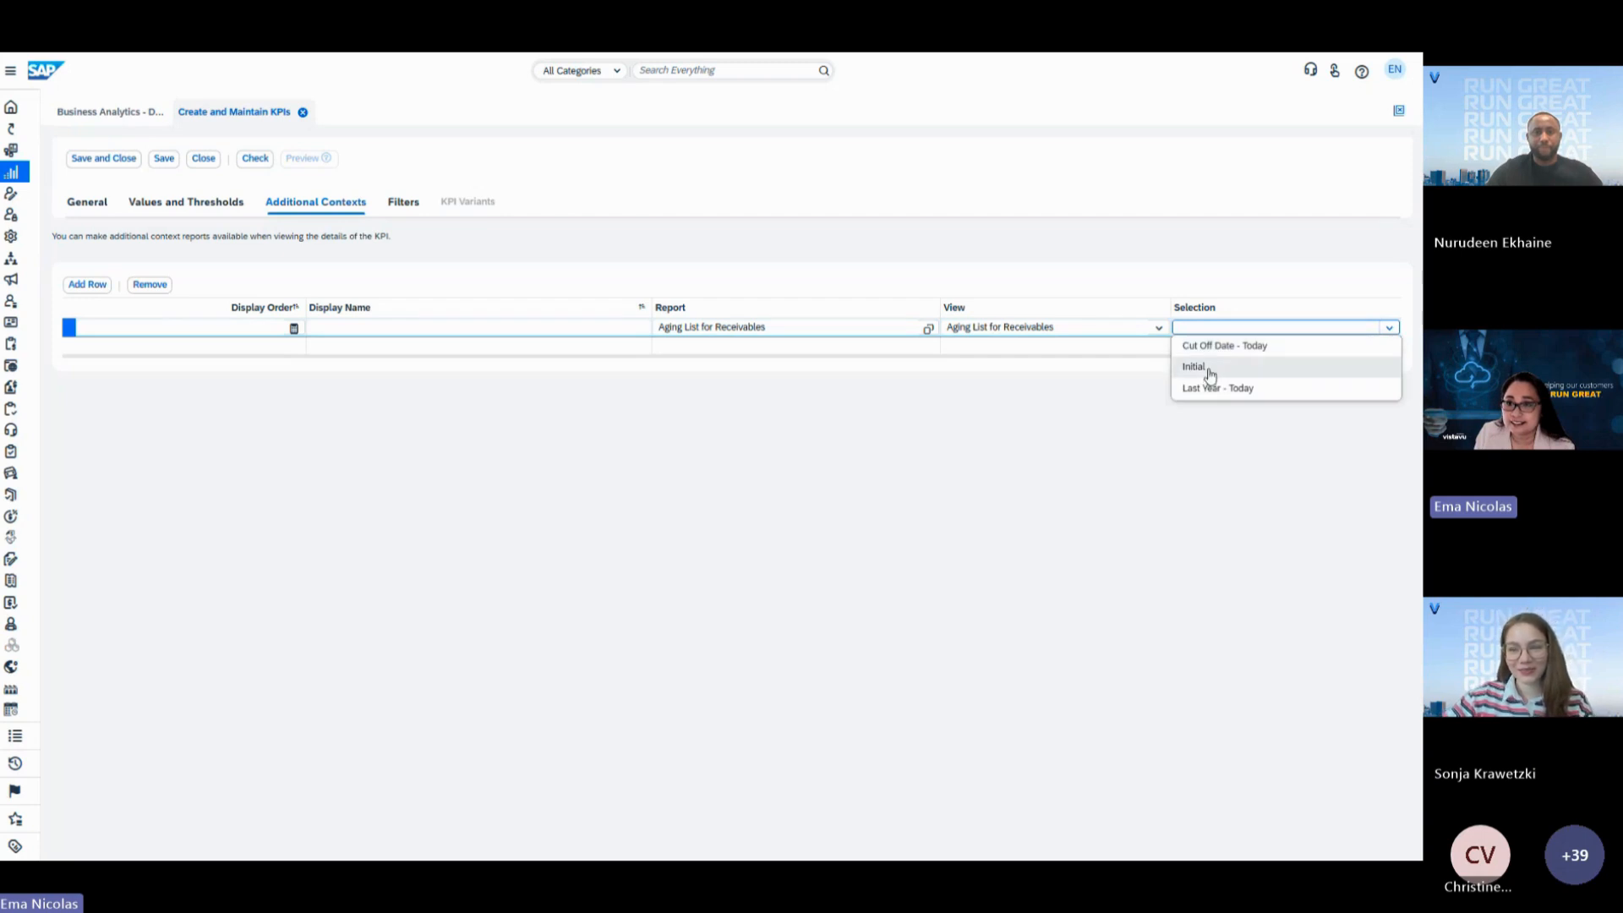
click(1212, 372)
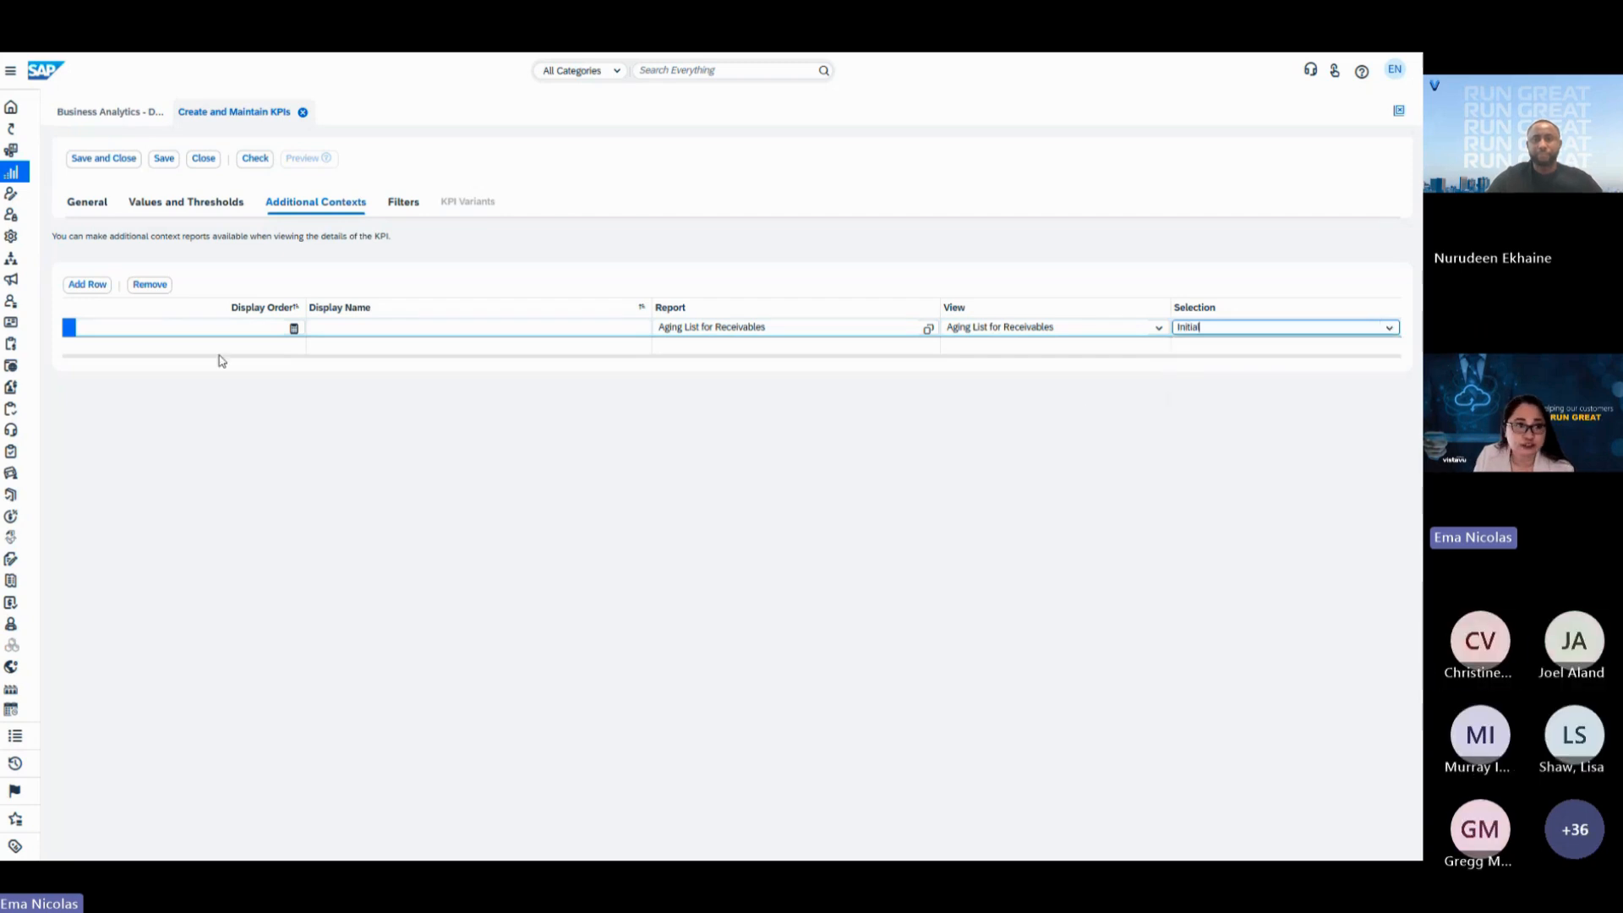
Copy the report name "Aging List for Receivables" into the additional context's display name, and save and close the KPI.
click(202, 158)
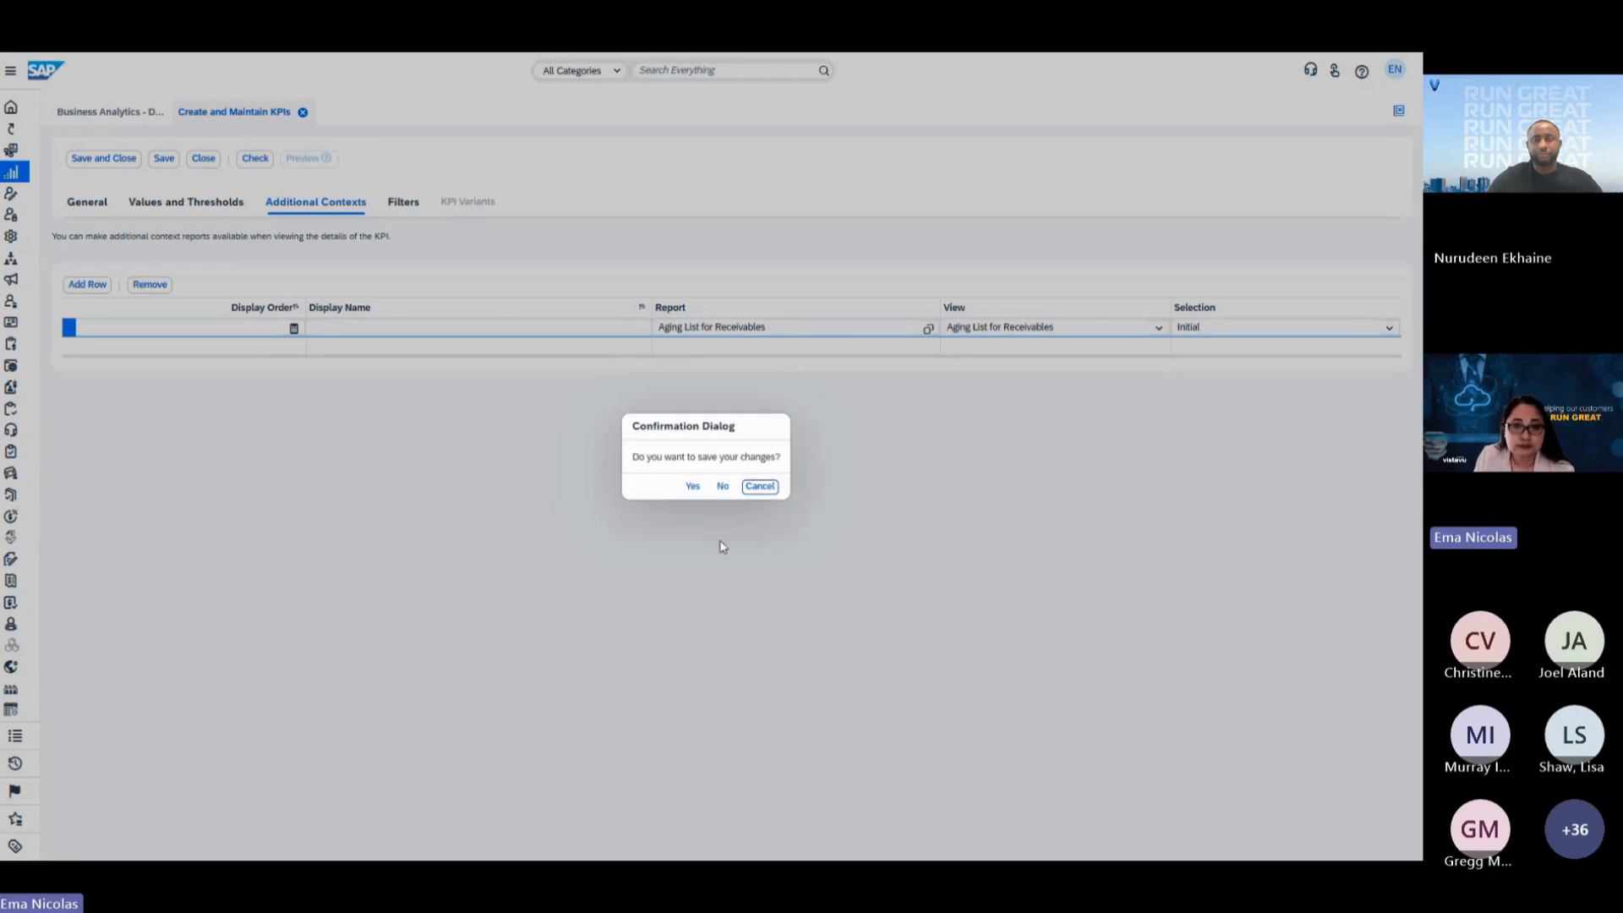
click(690, 488)
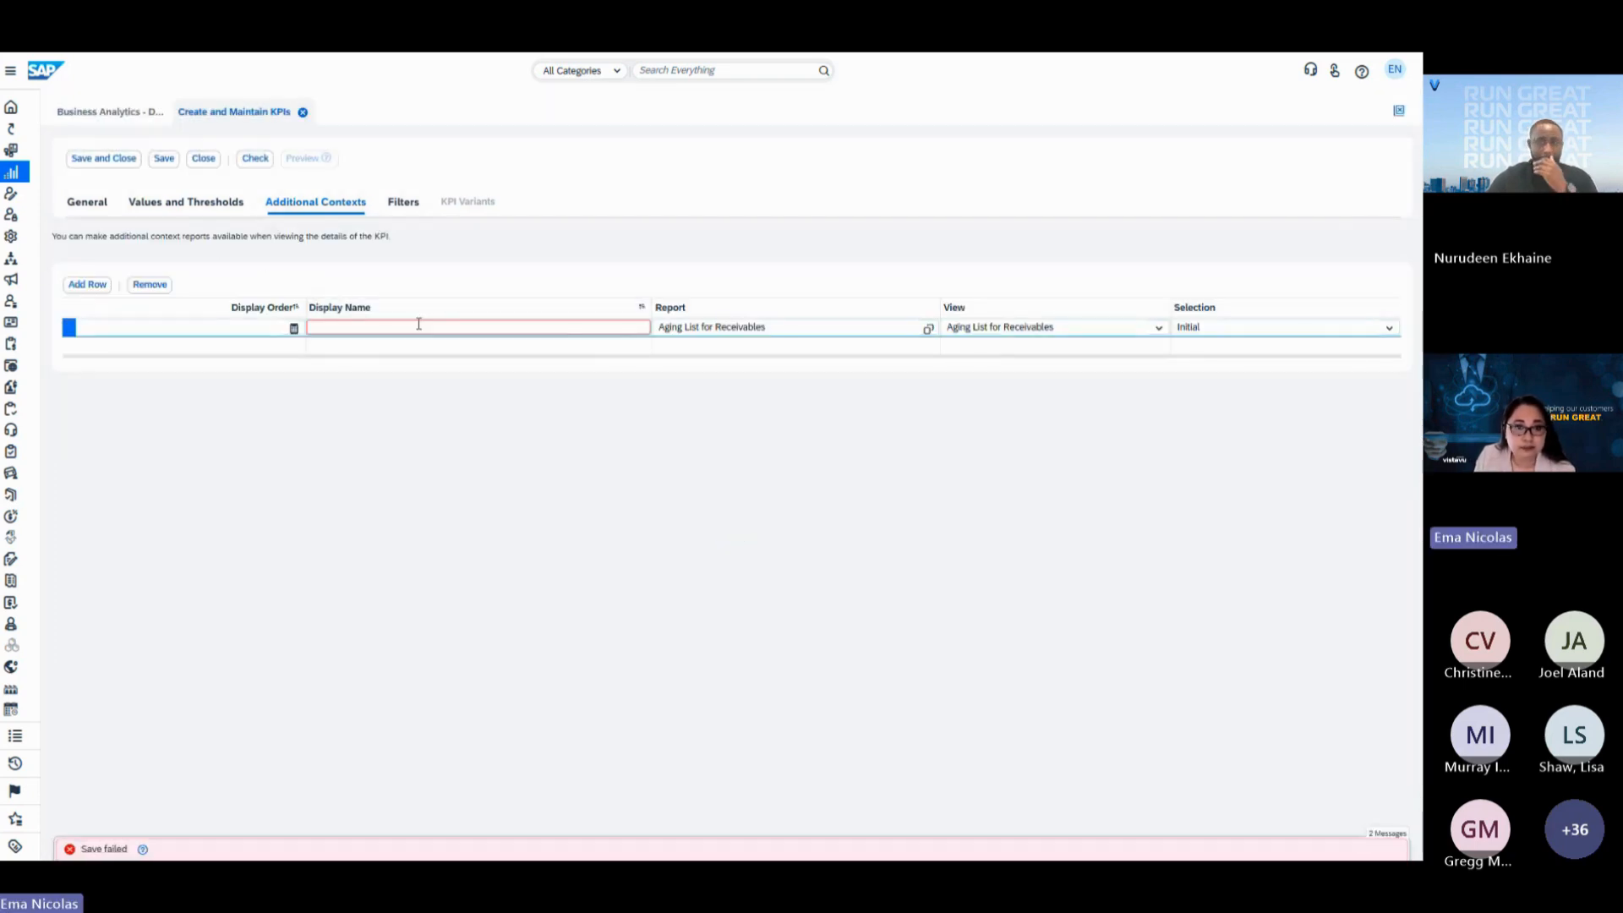
key(Tab)
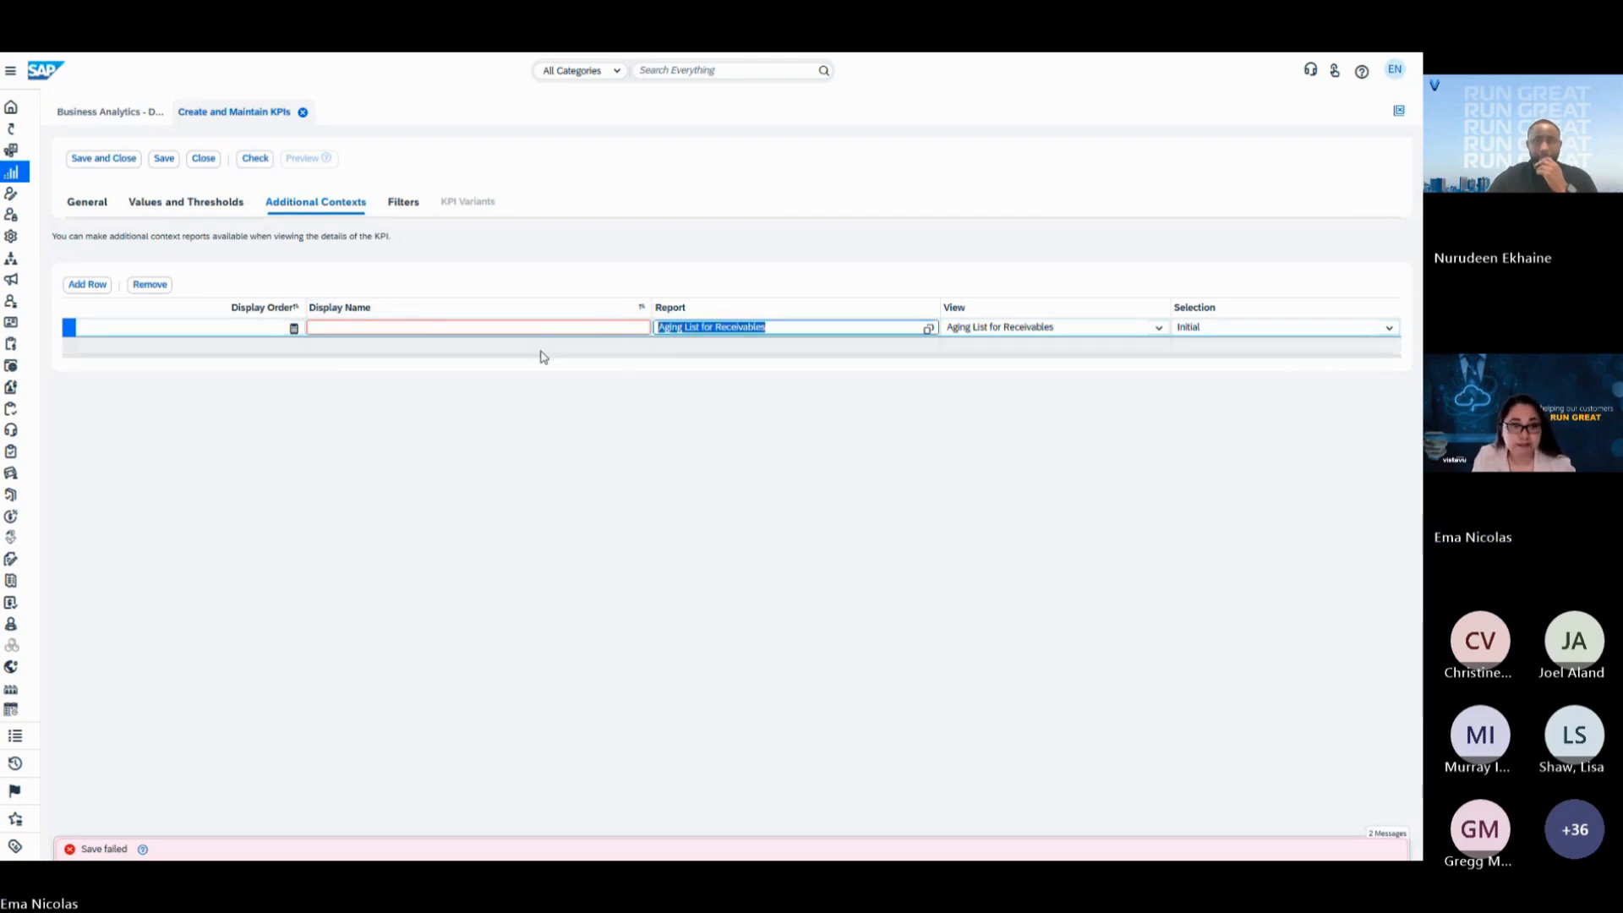
key(ctrl+c)
click(446, 328)
key(ctrl+v)
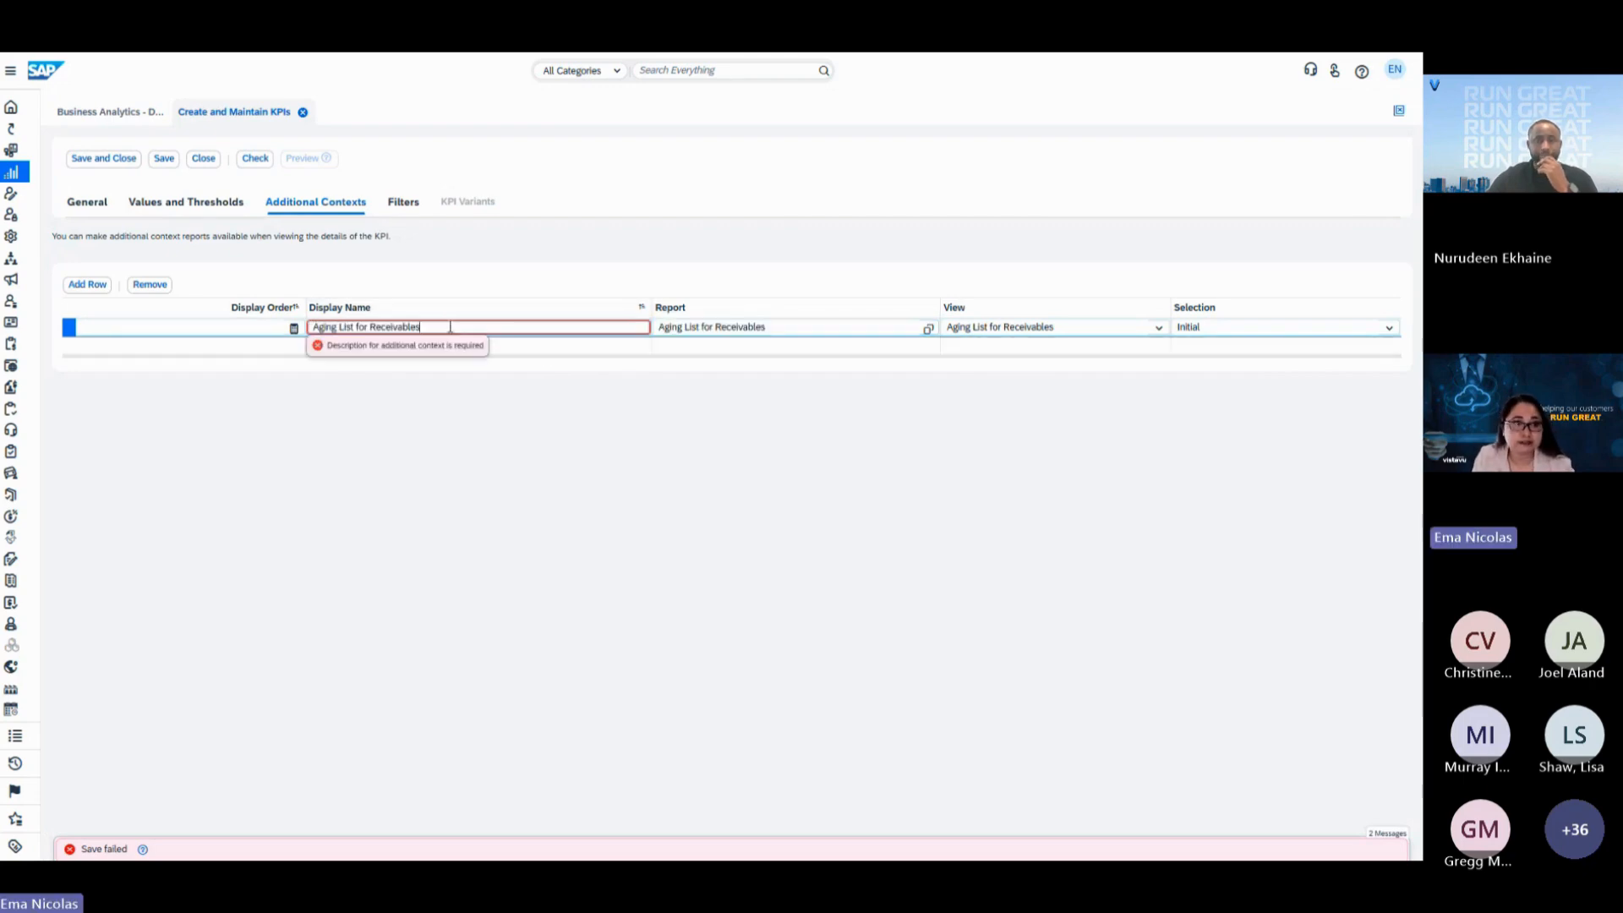
click(163, 161)
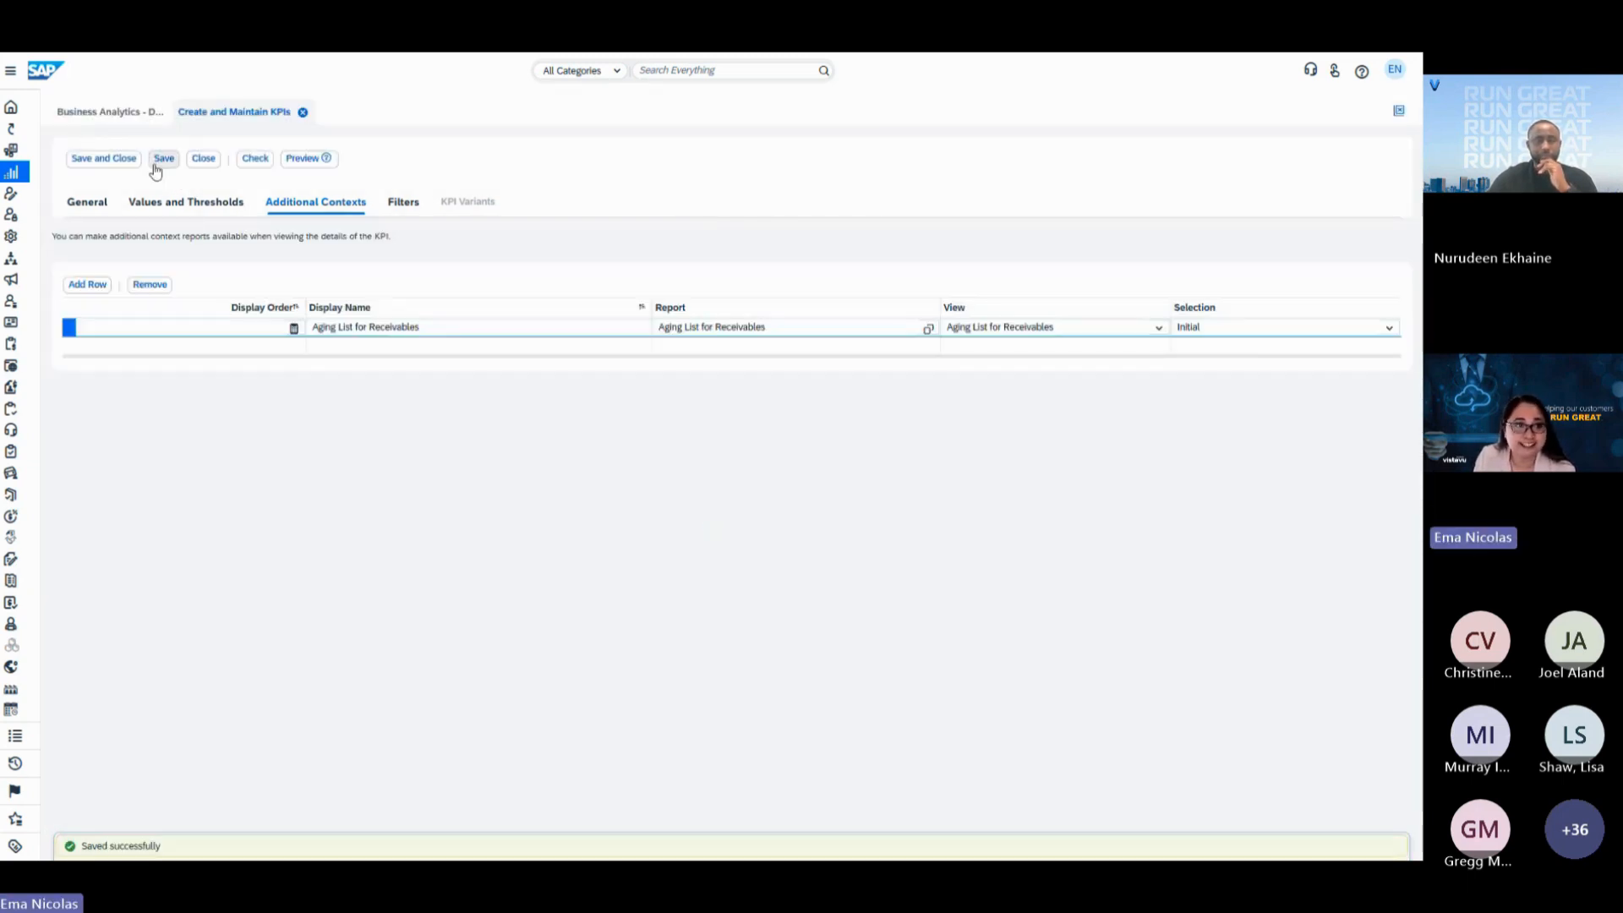
click(302, 113)
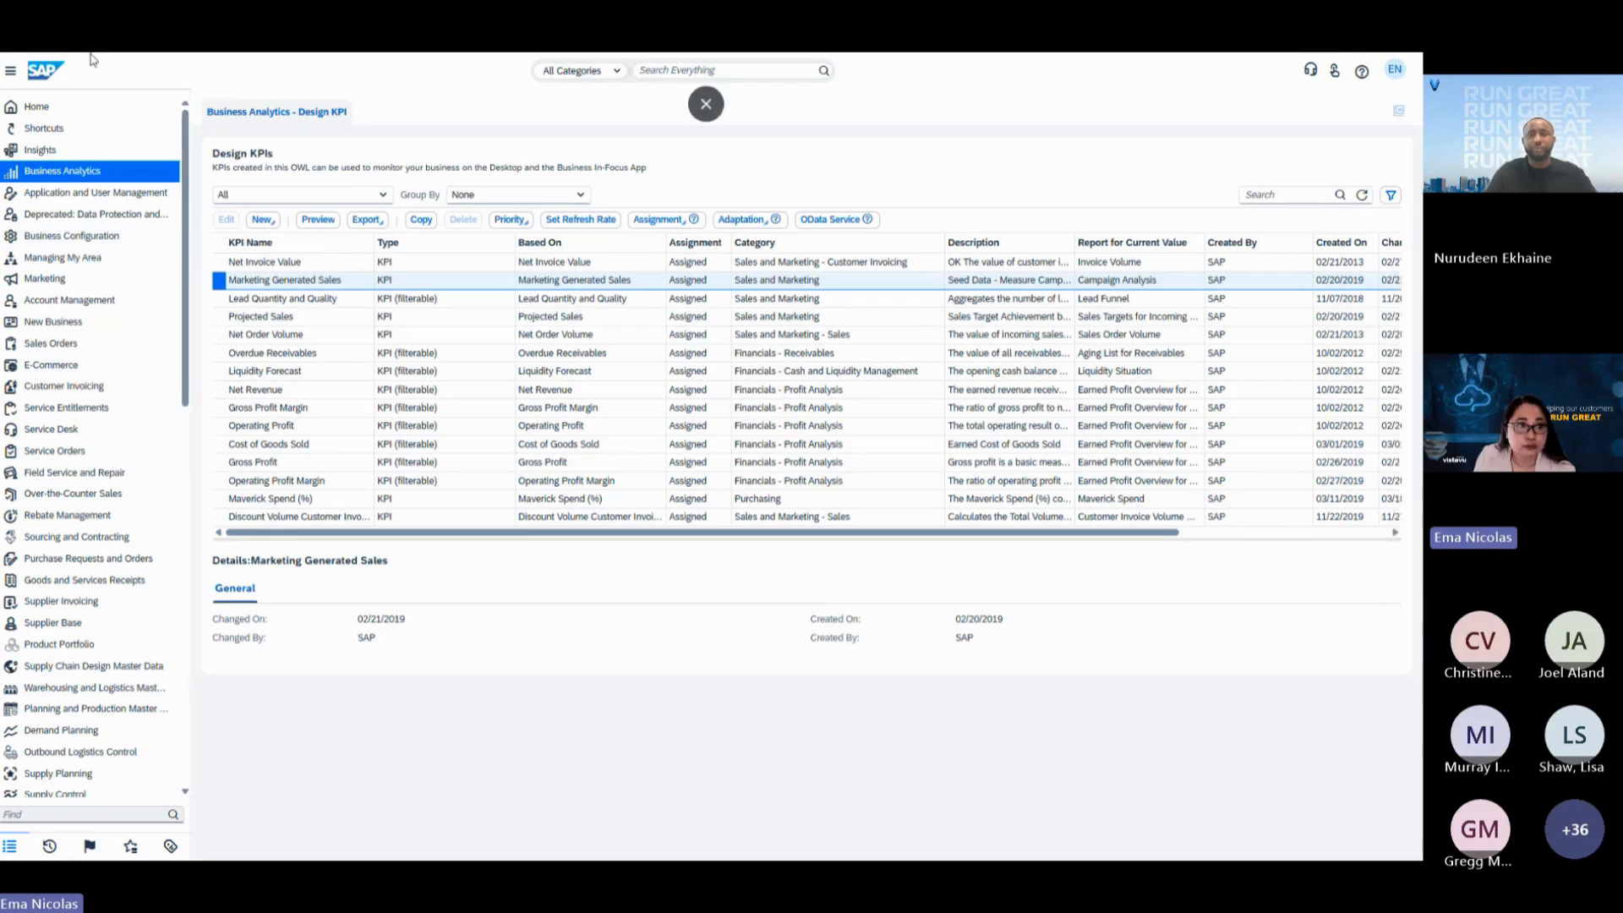
Examine the KPI and report tiles on the Home and Service Orders overviews, ending on the Home overview.
mouse_move(56, 116)
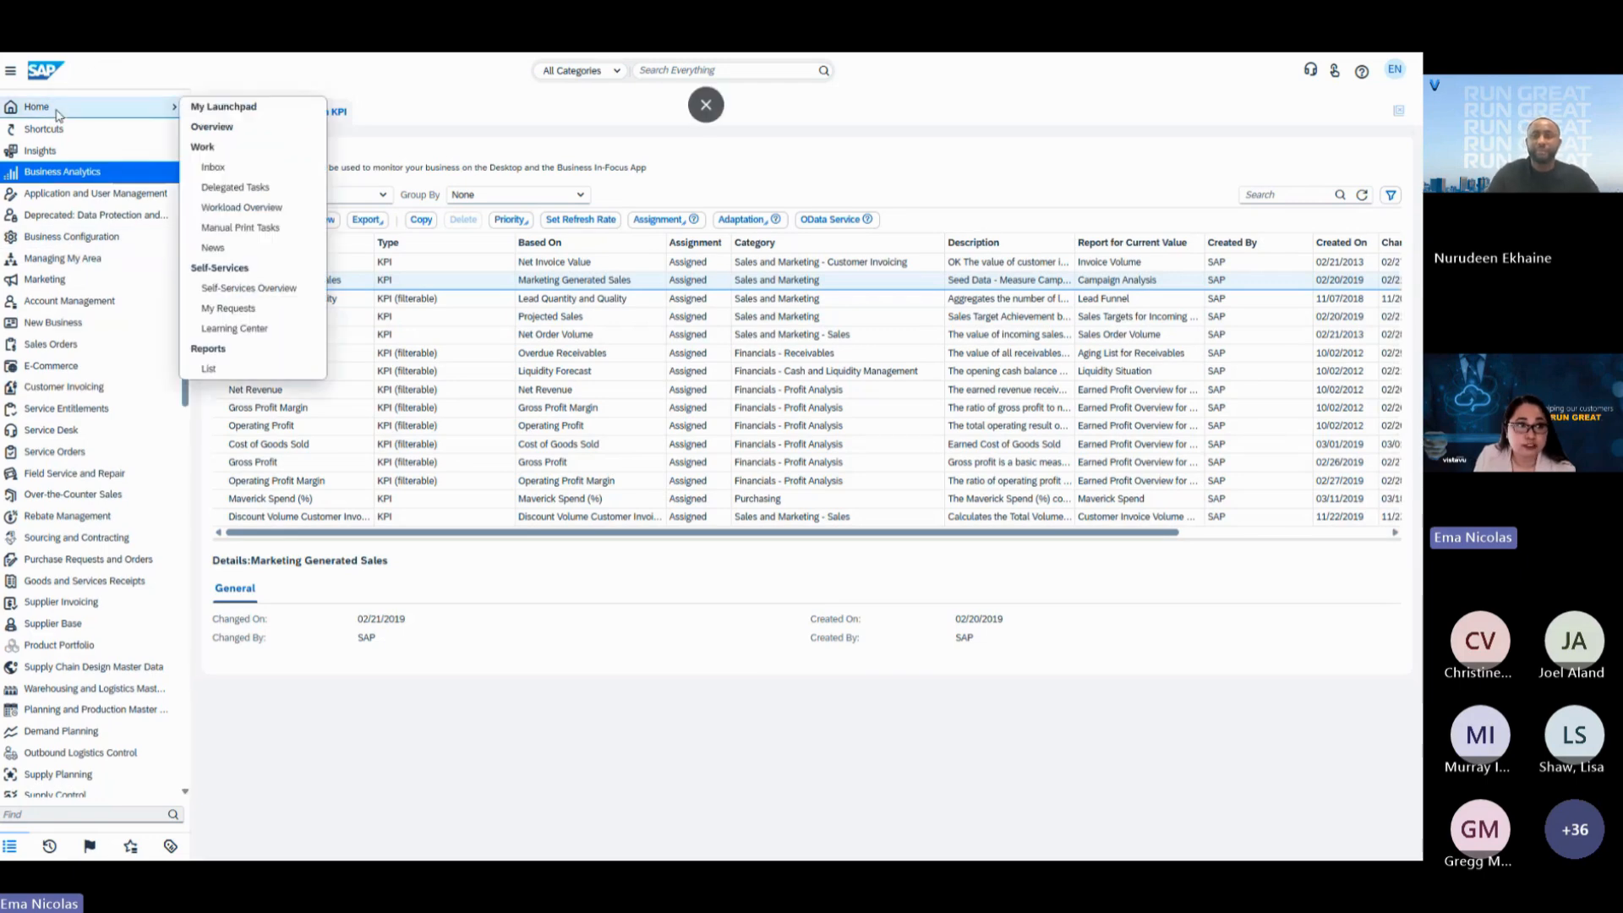
click(211, 129)
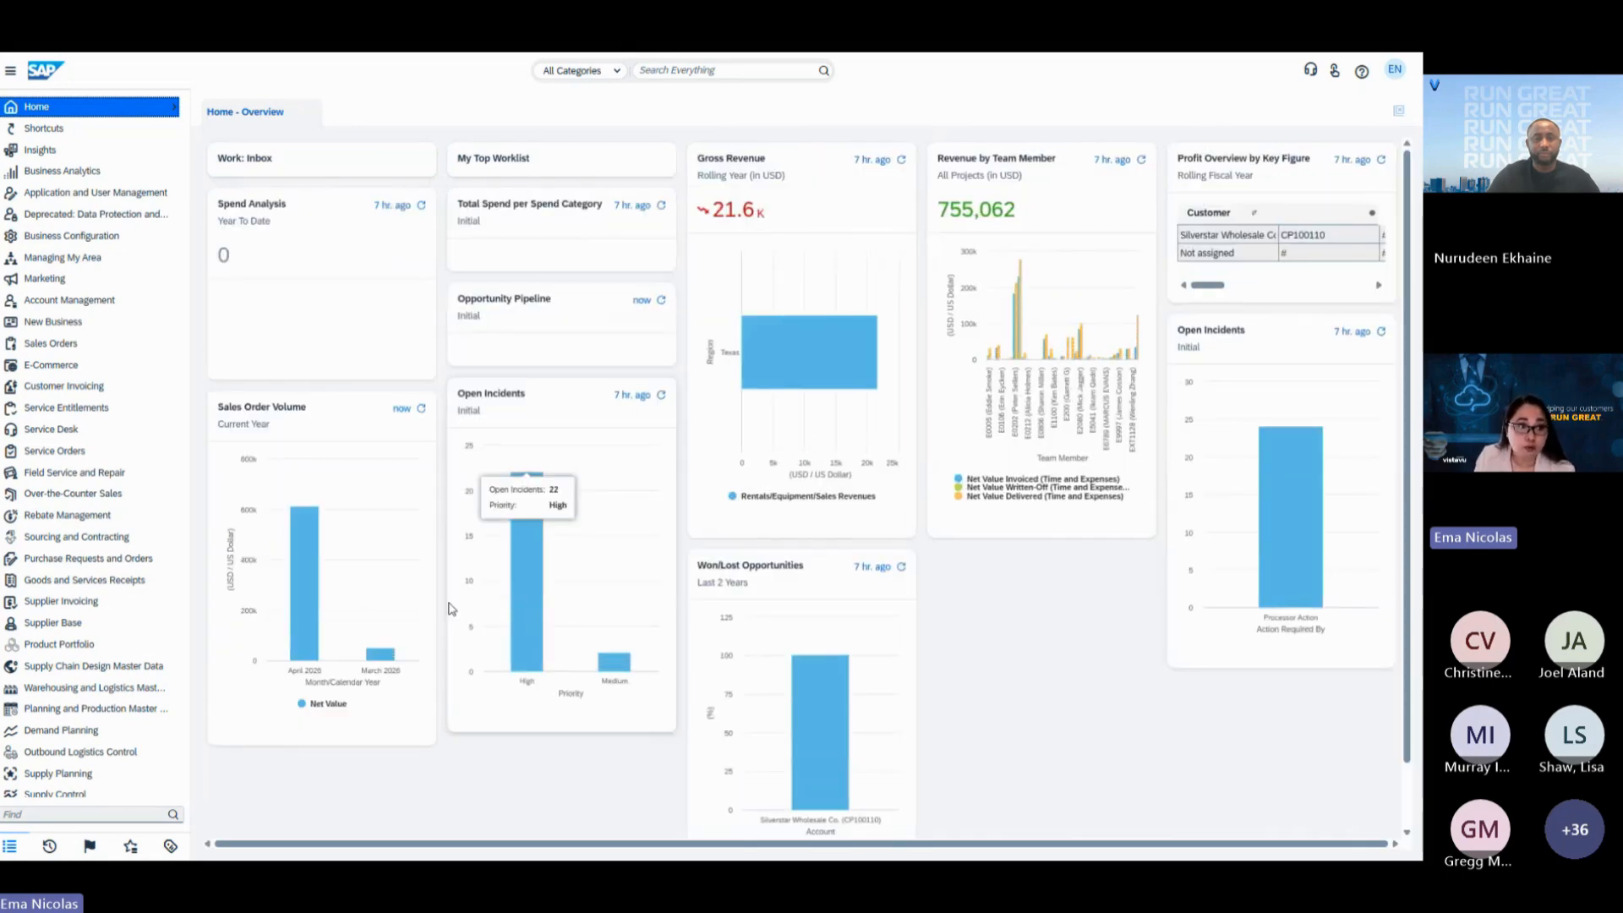
mouse_move(68, 455)
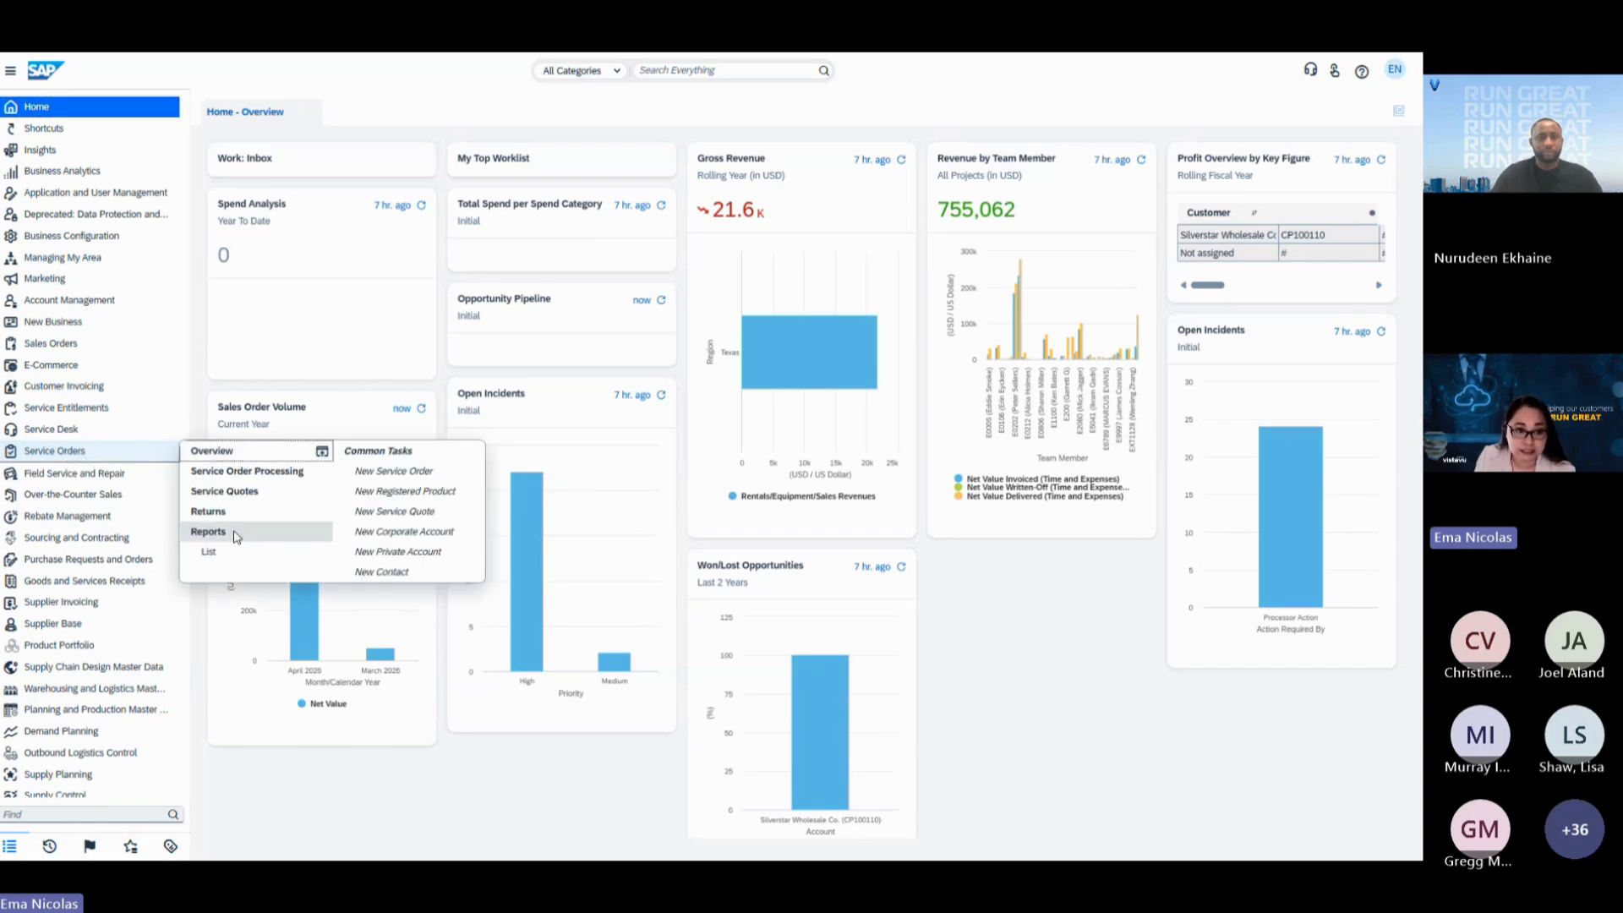
click(238, 453)
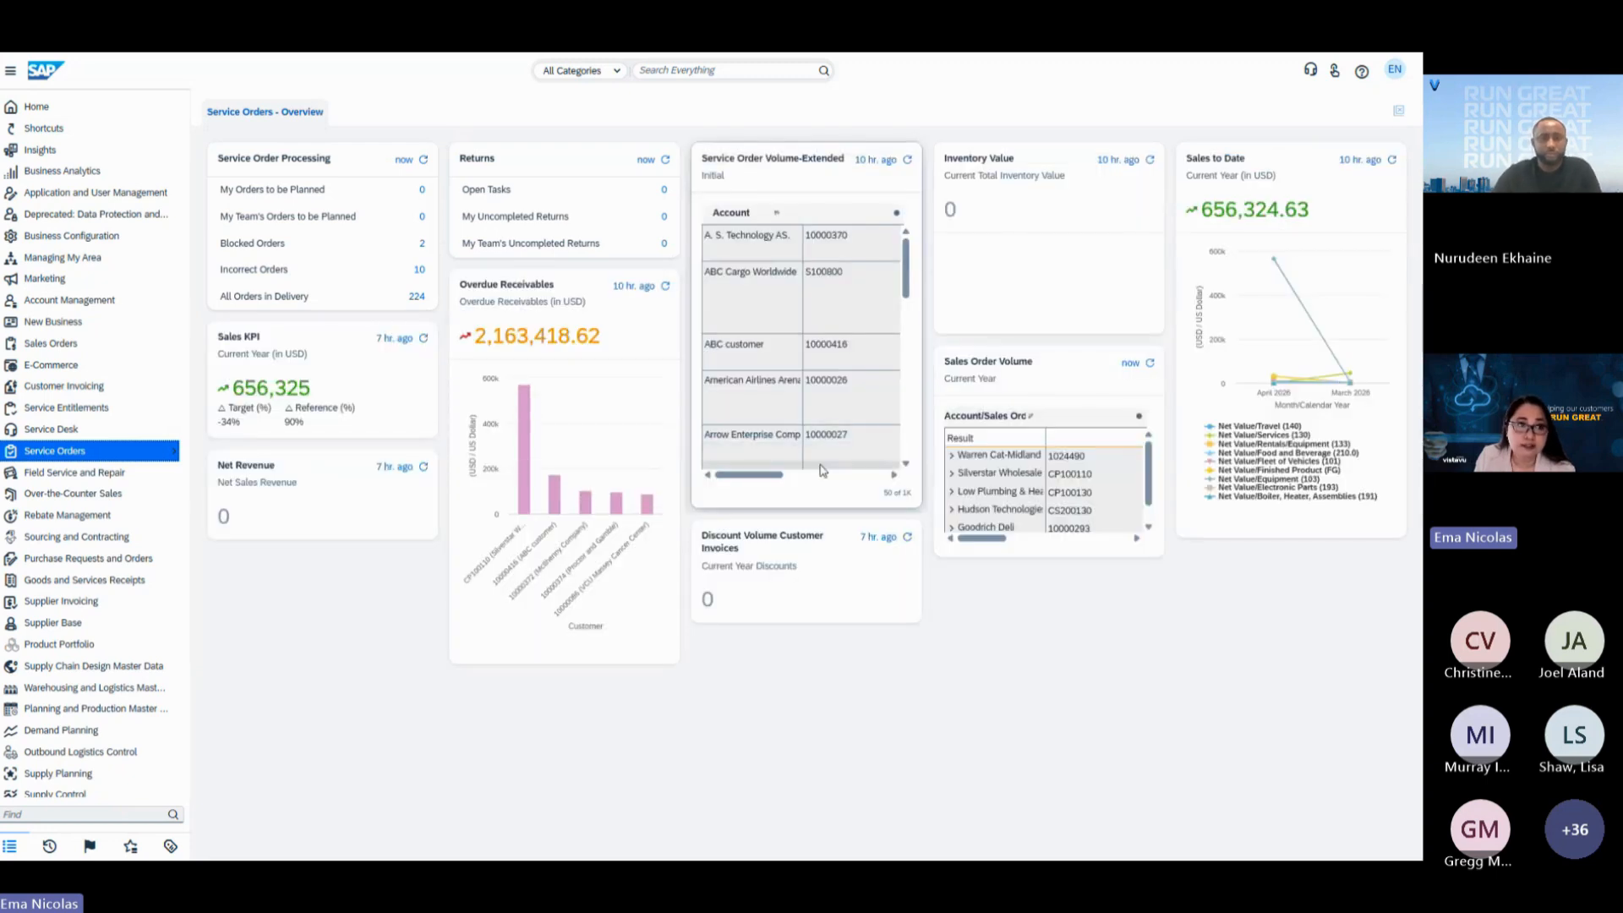
mouse_move(72, 121)
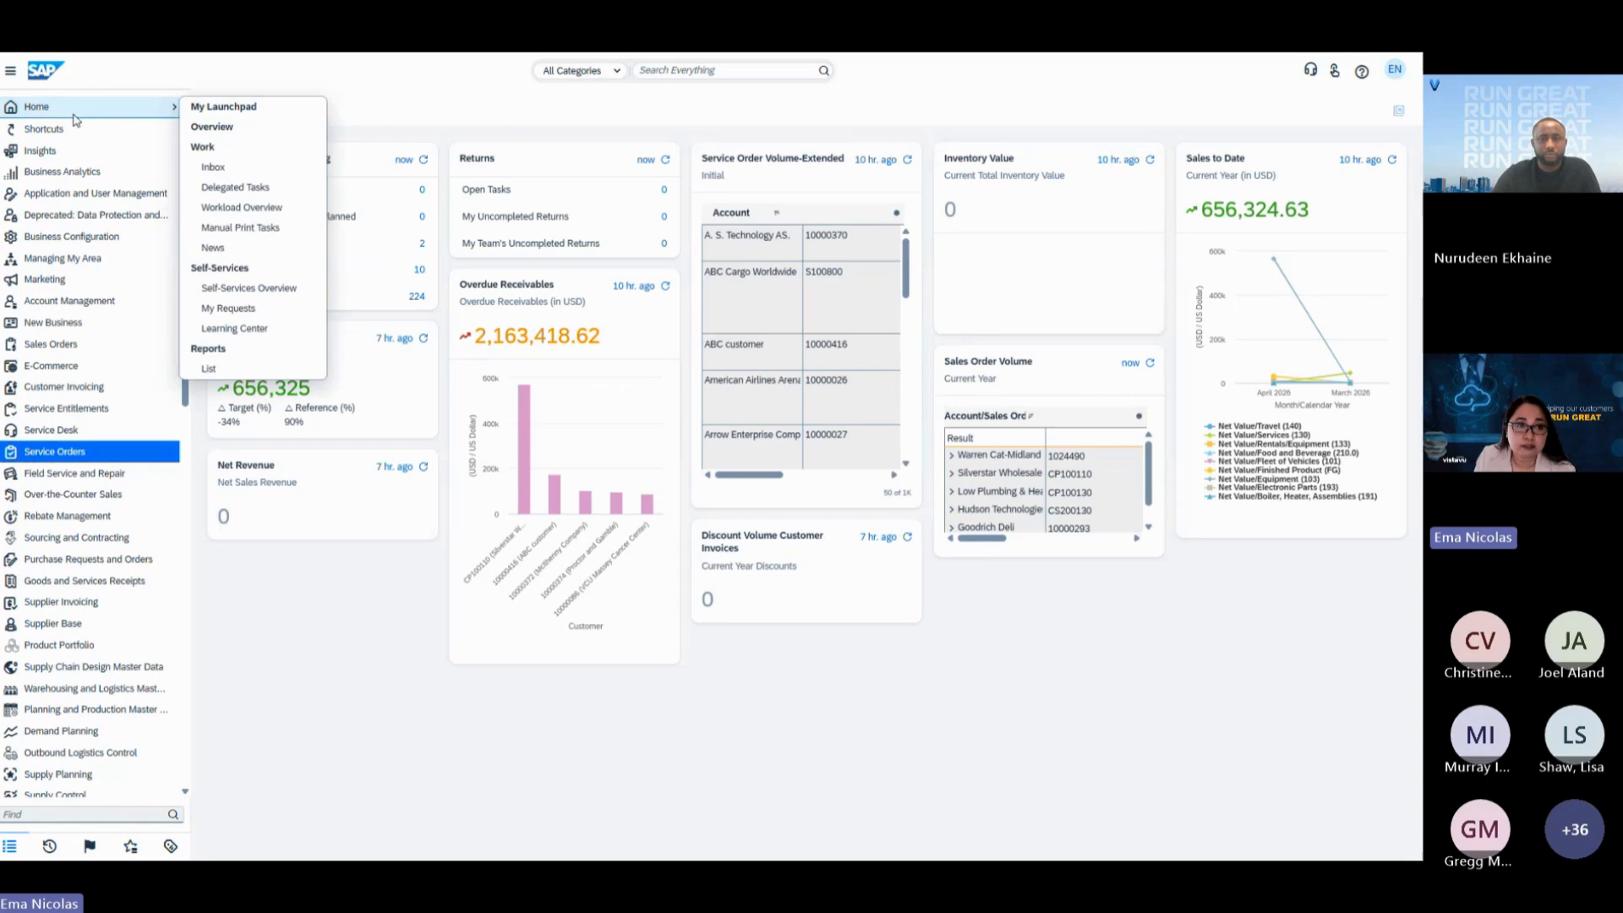
click(215, 127)
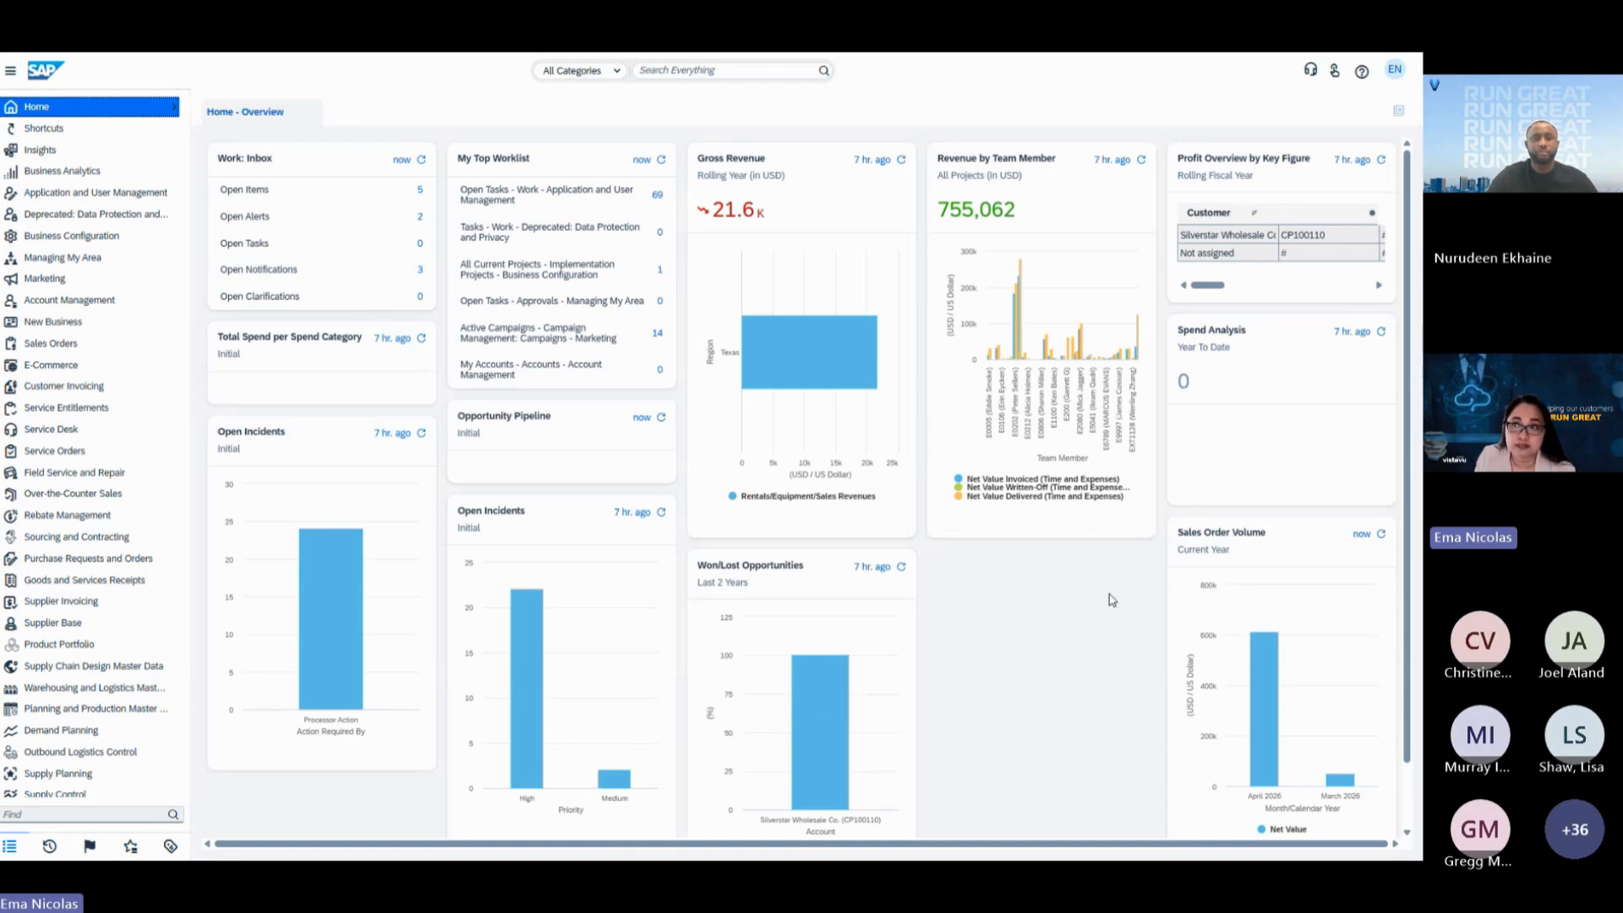
Start personalization mode for the Home overview and acknowledge the introductory notice.
click(1394, 76)
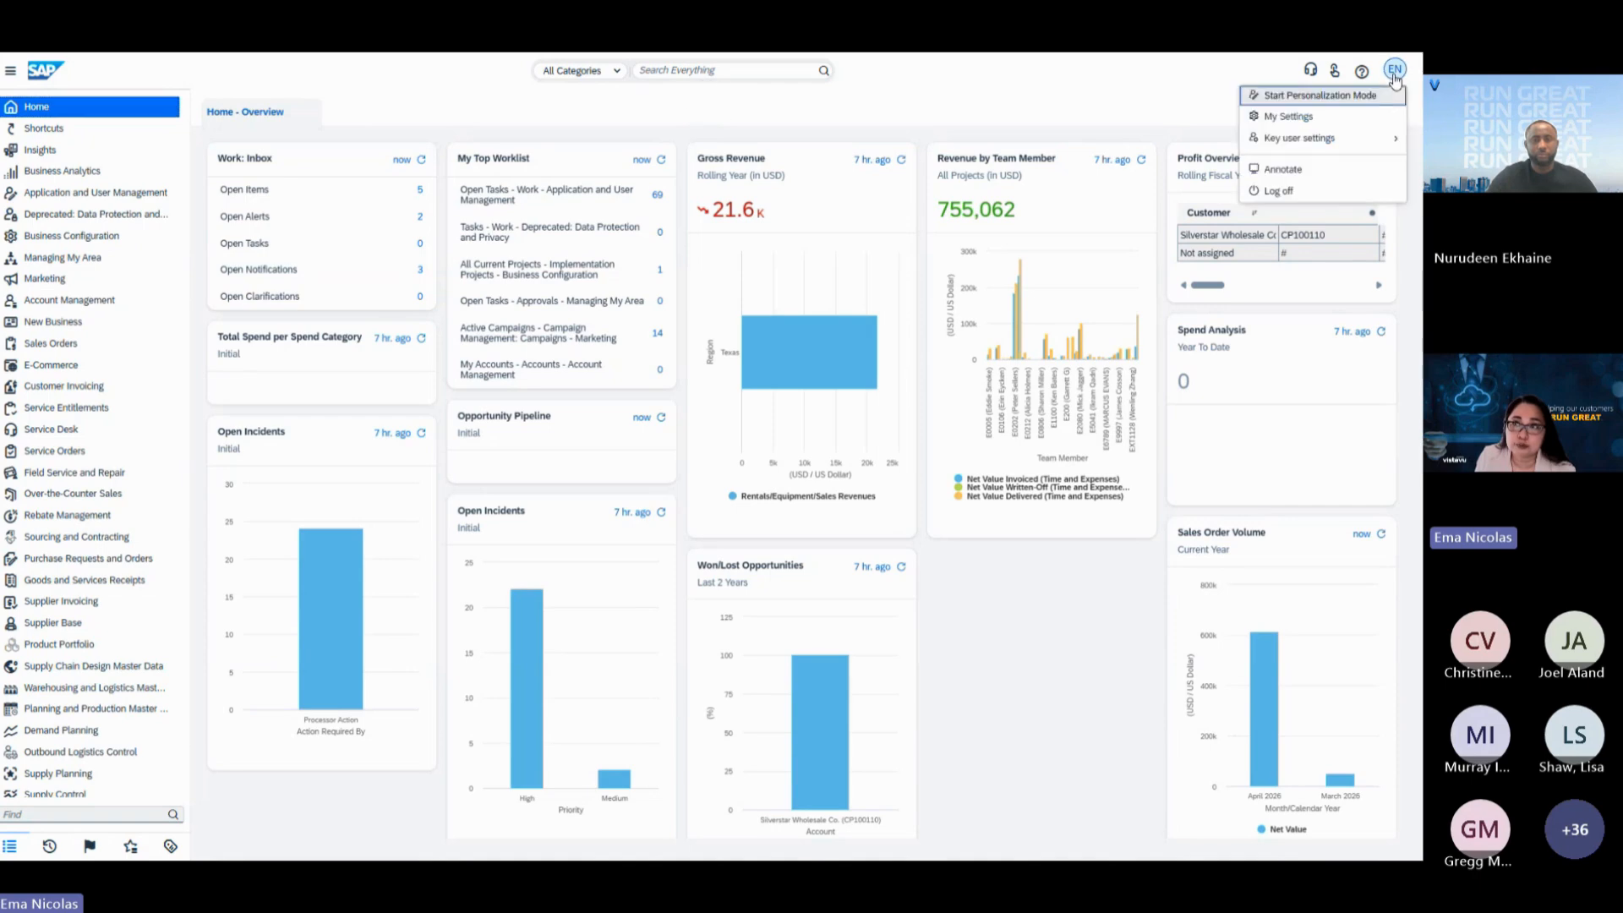
mouse_move(1323, 138)
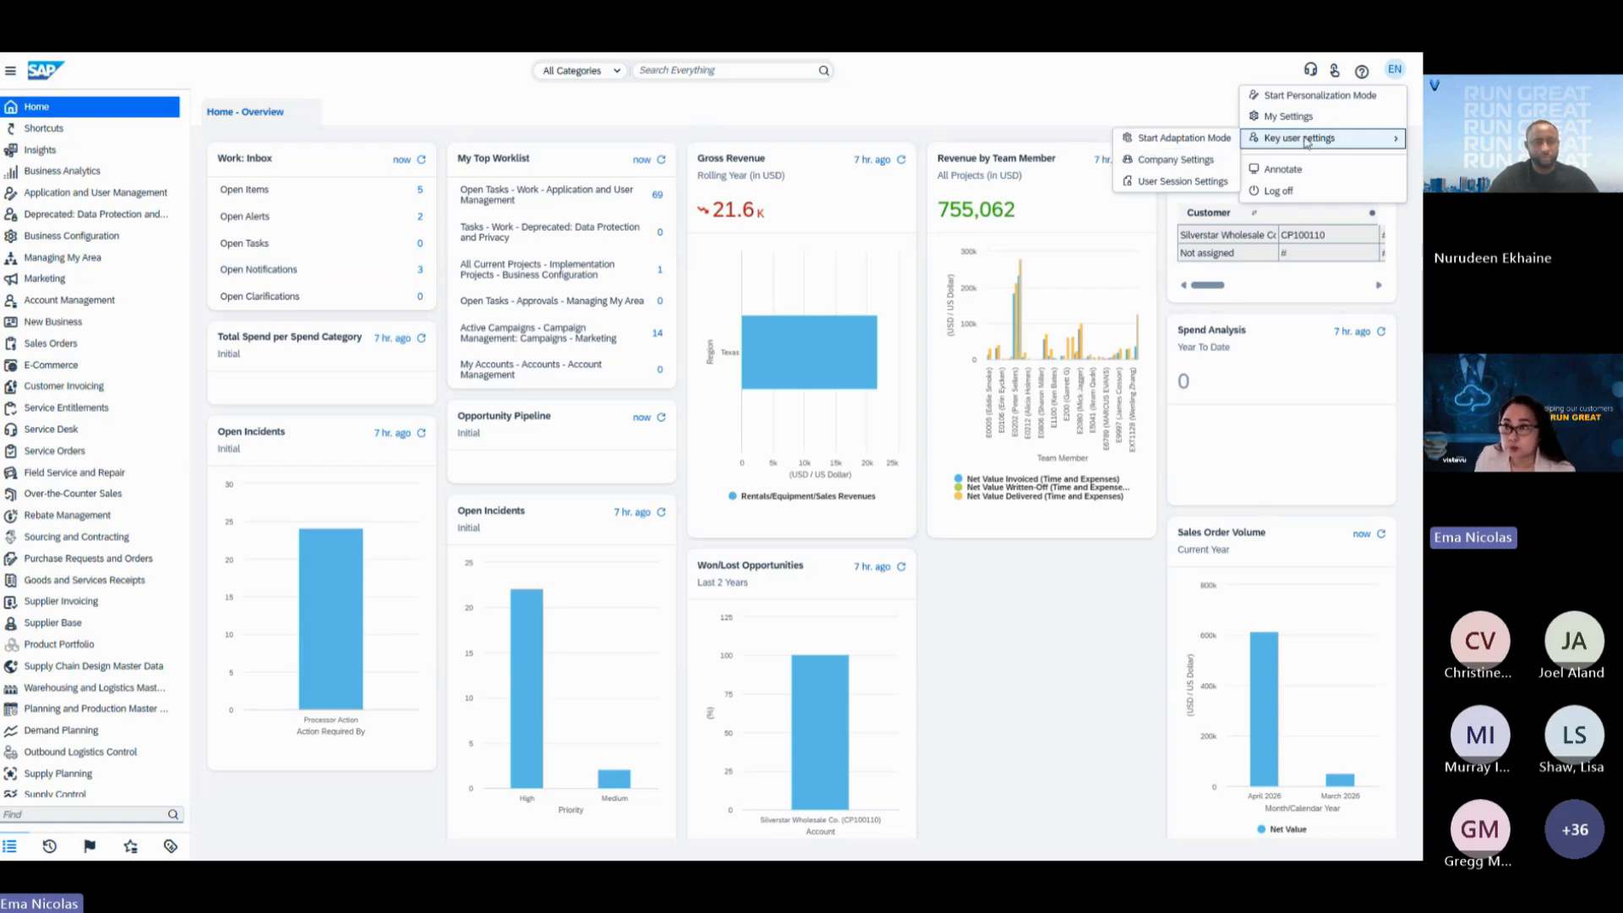
click(1314, 97)
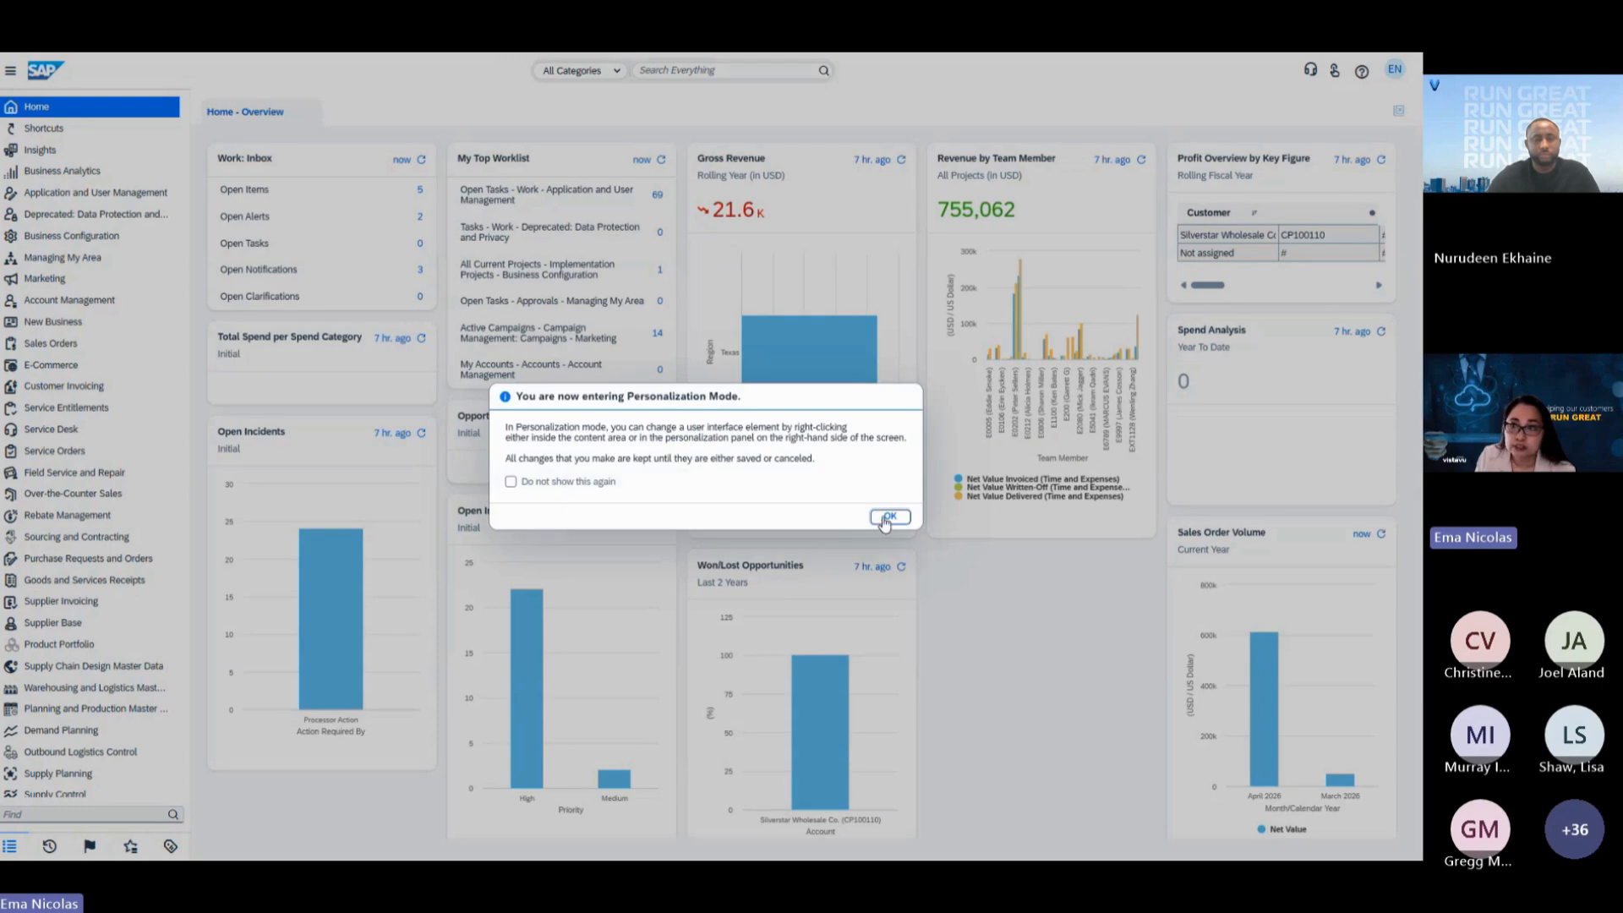
click(889, 516)
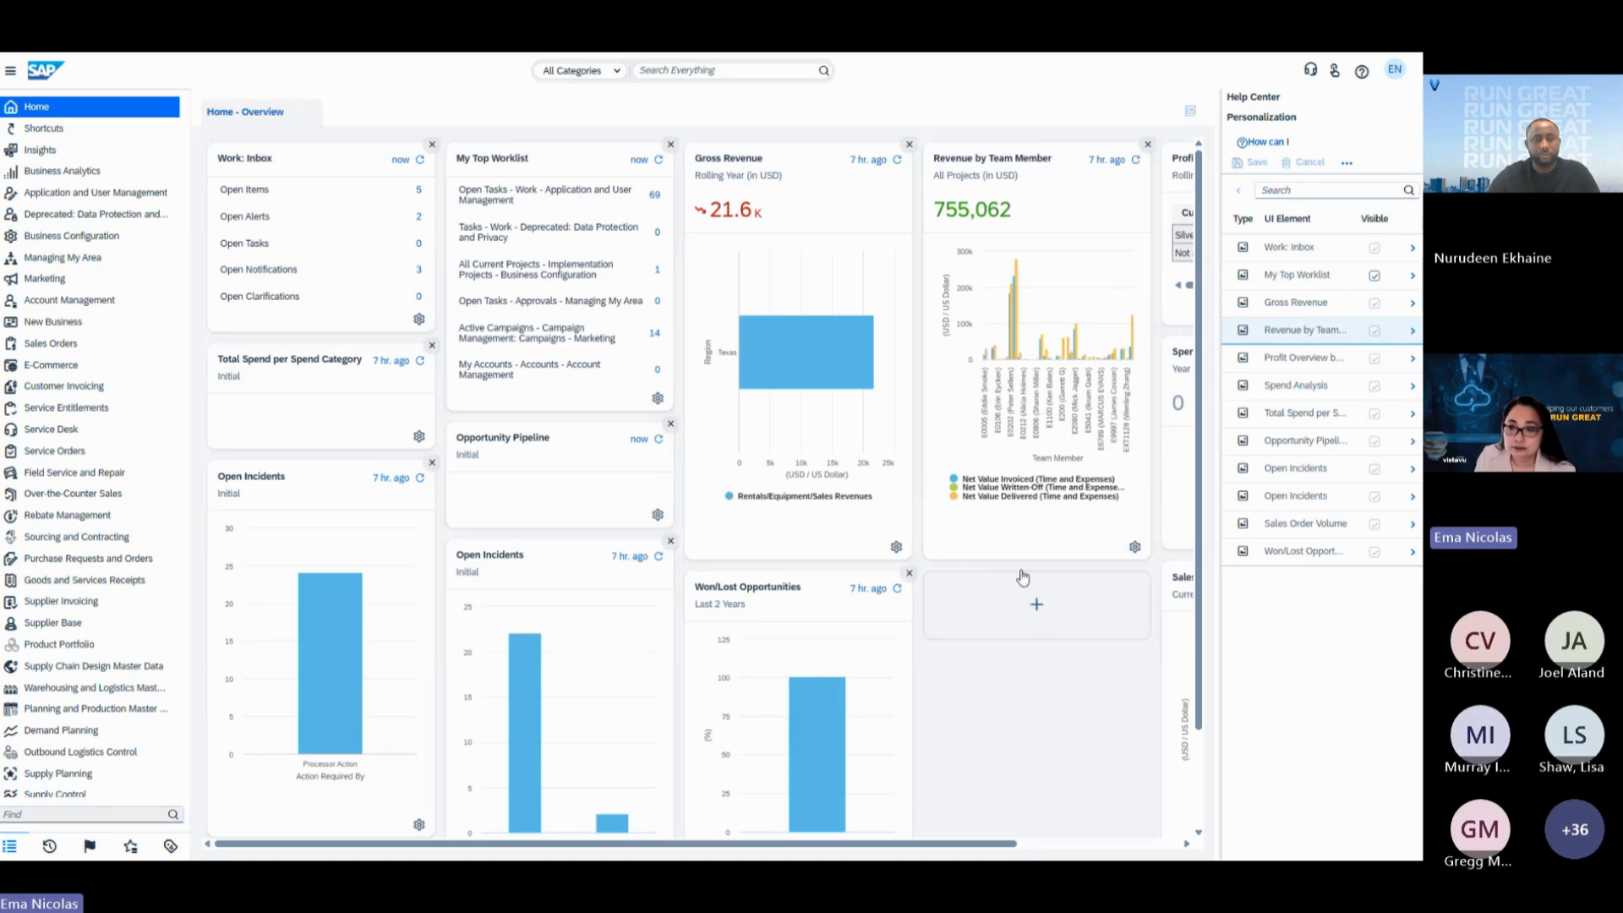
Find the This Years Sales KPI in the card gallery and add it to the empty slot beneath Revenue by Team Member.
drag(930, 846, 1092, 846)
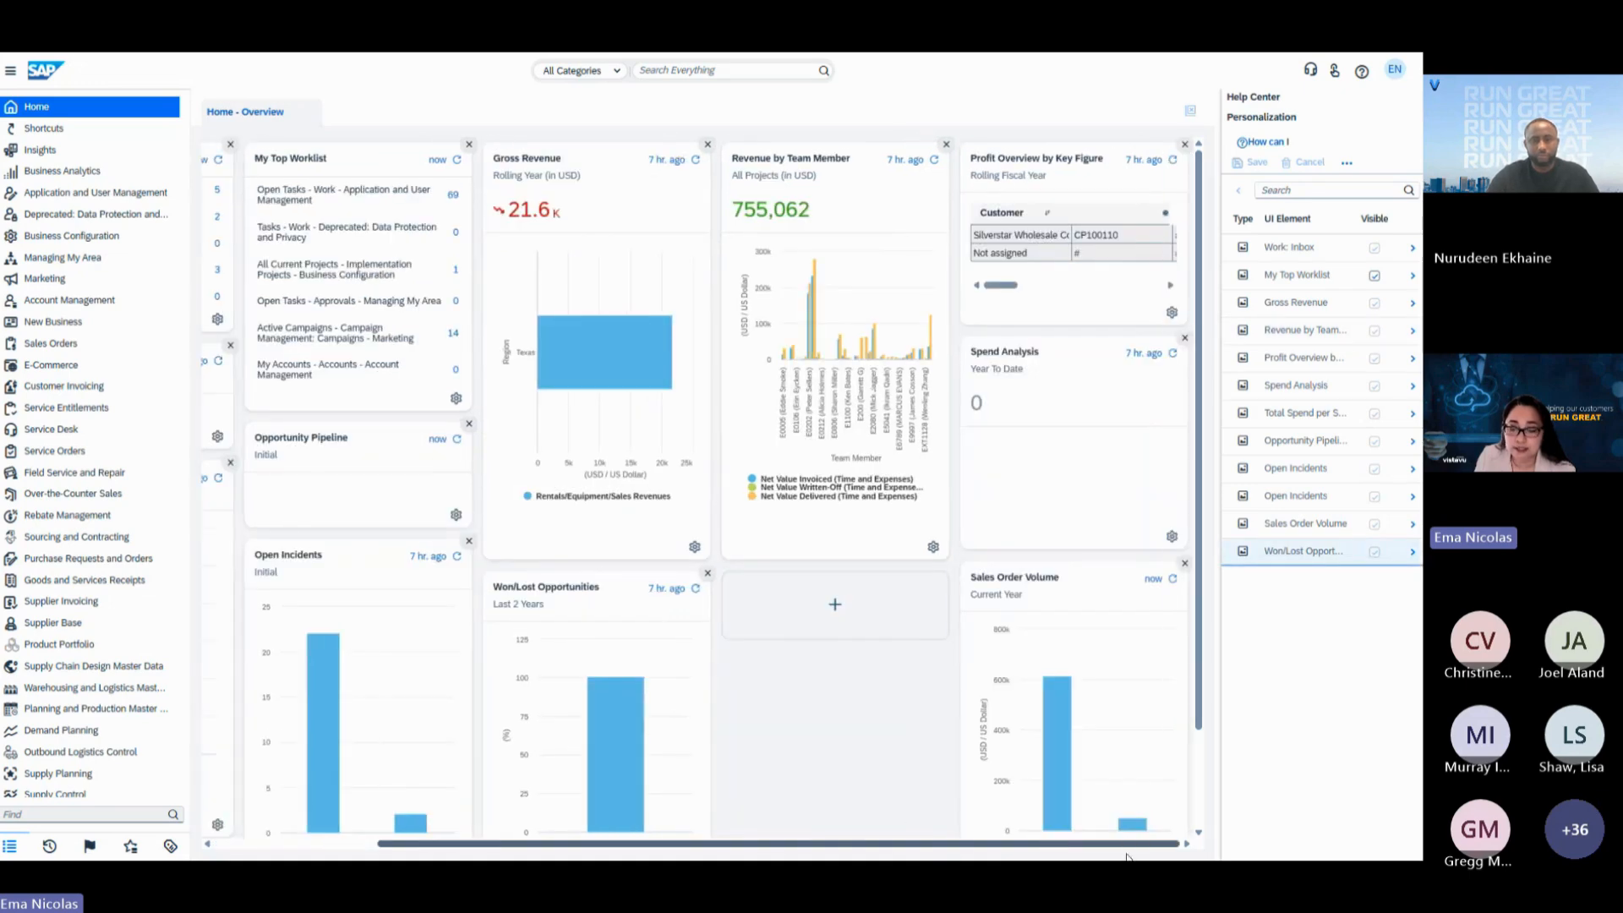
click(840, 616)
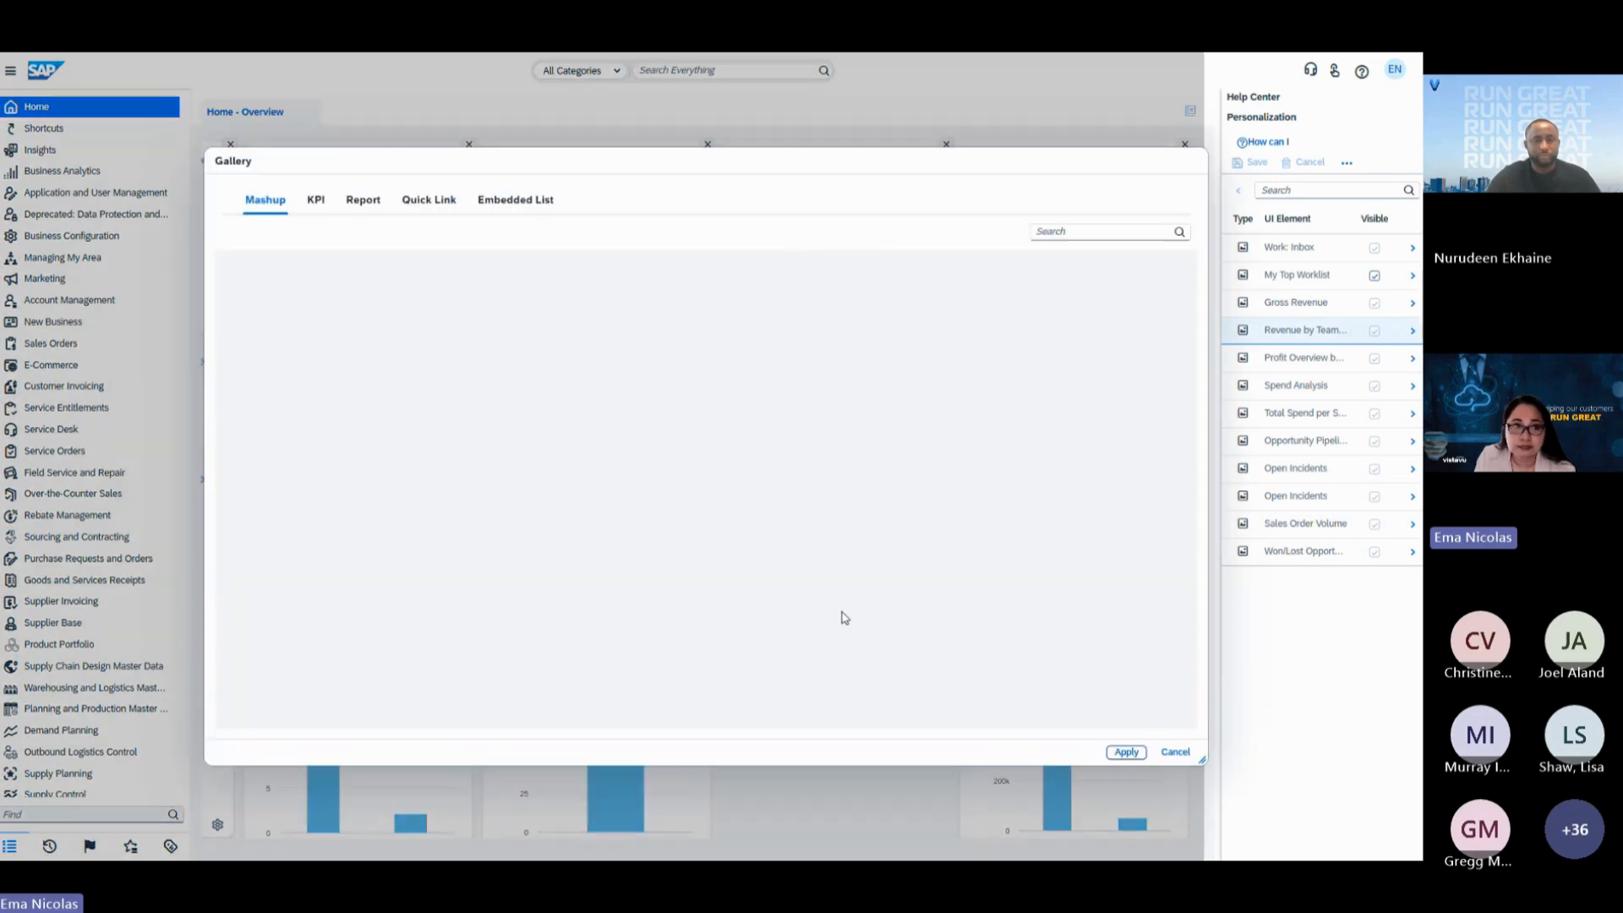
click(316, 206)
click(363, 201)
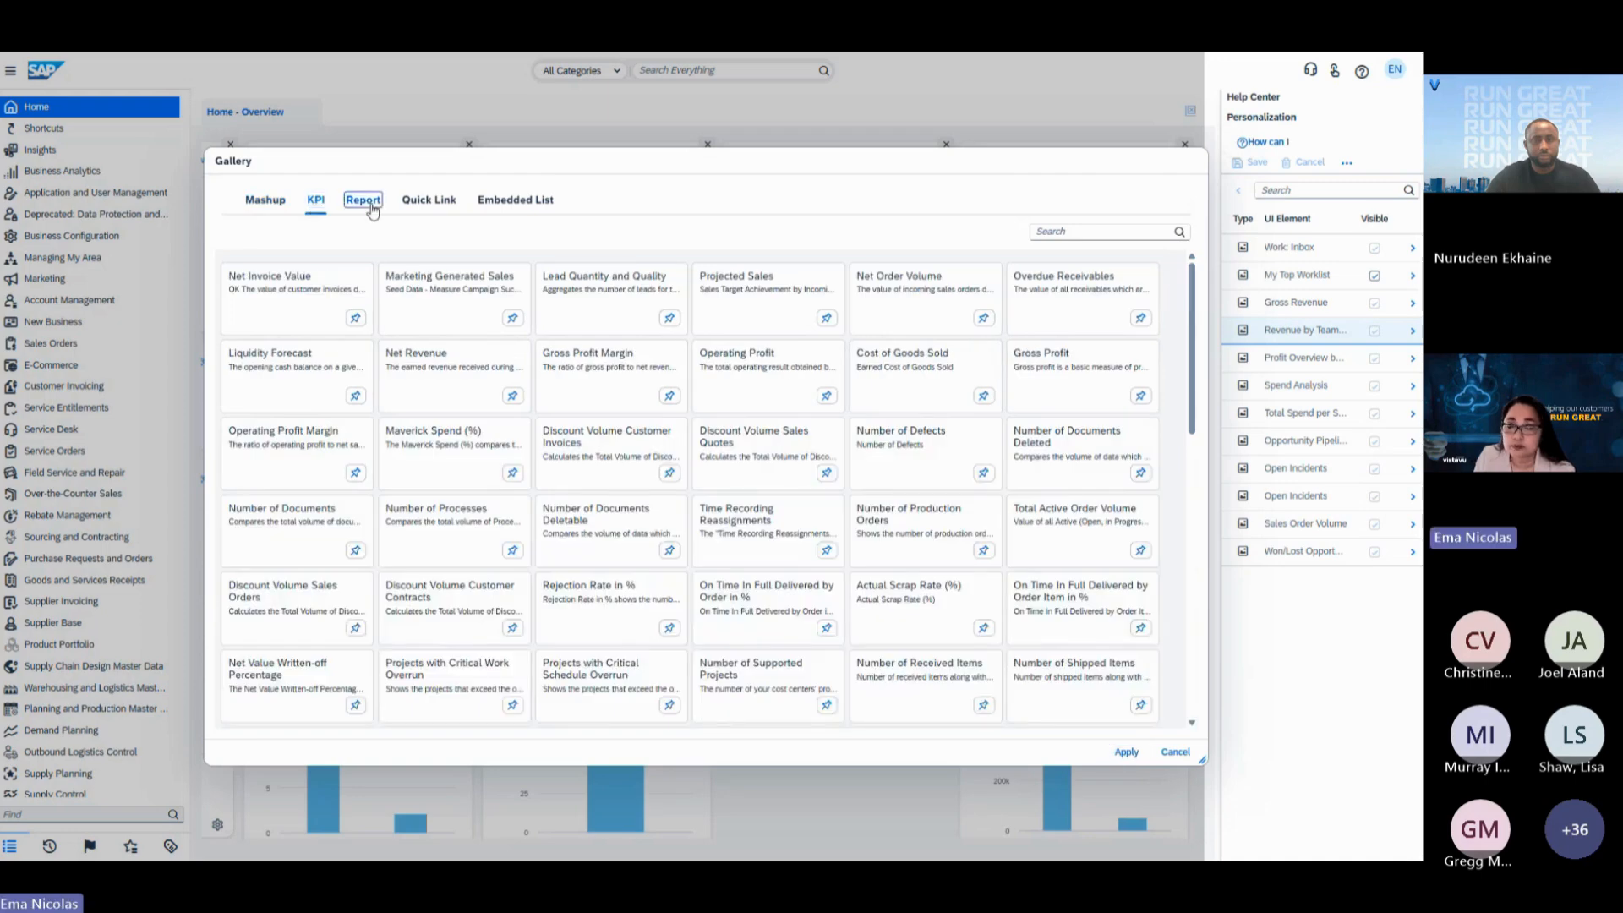
click(316, 206)
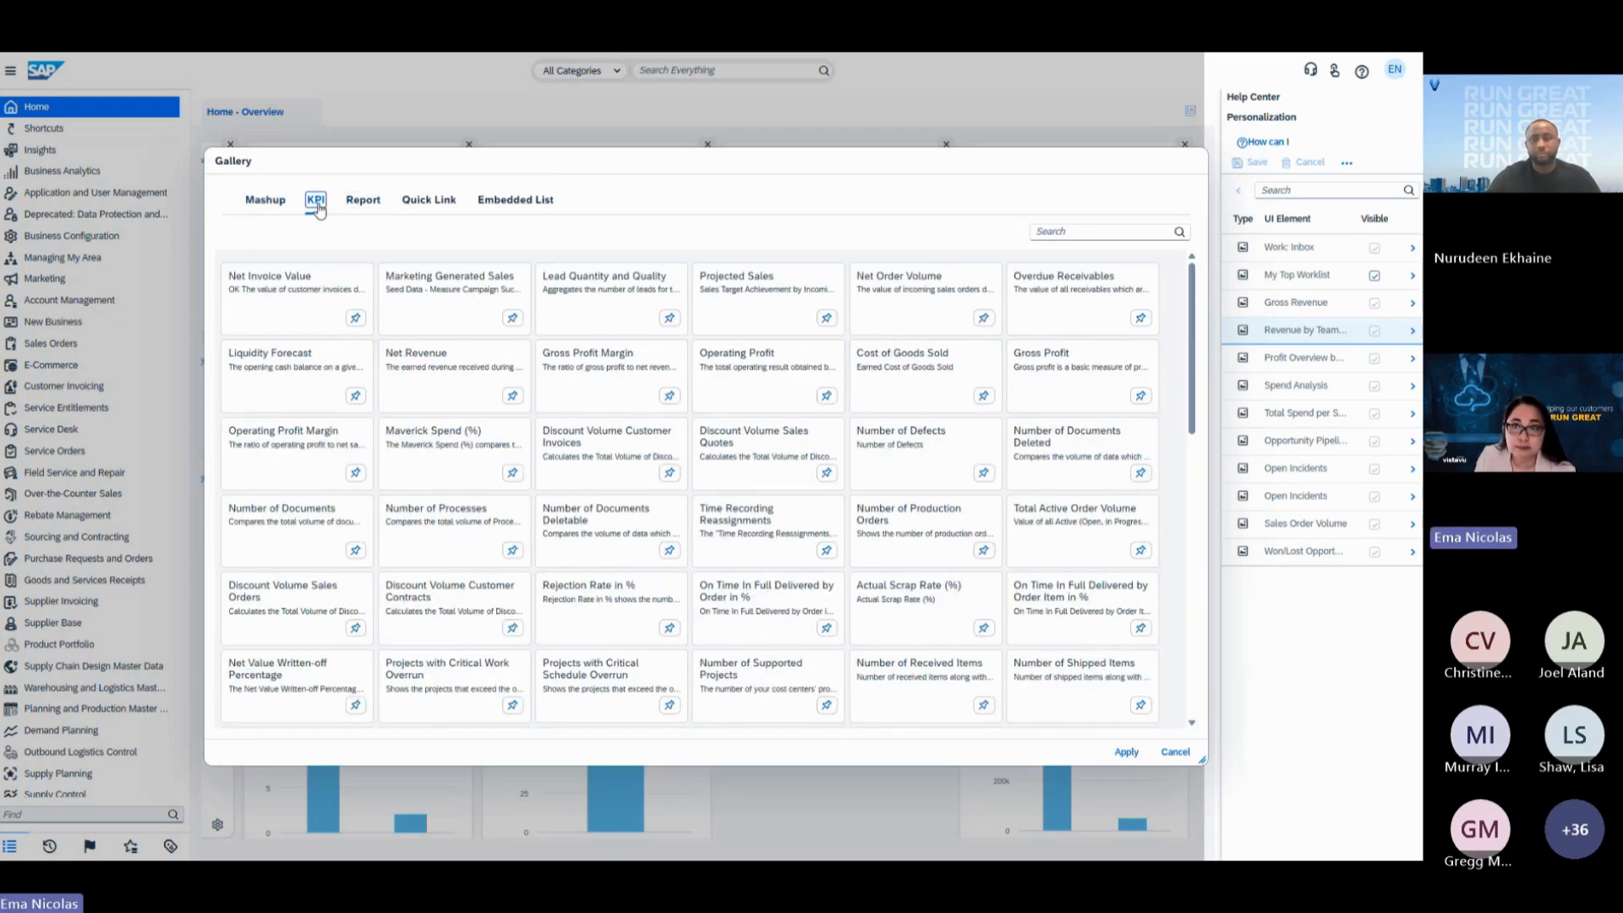
click(1057, 232)
text(this)
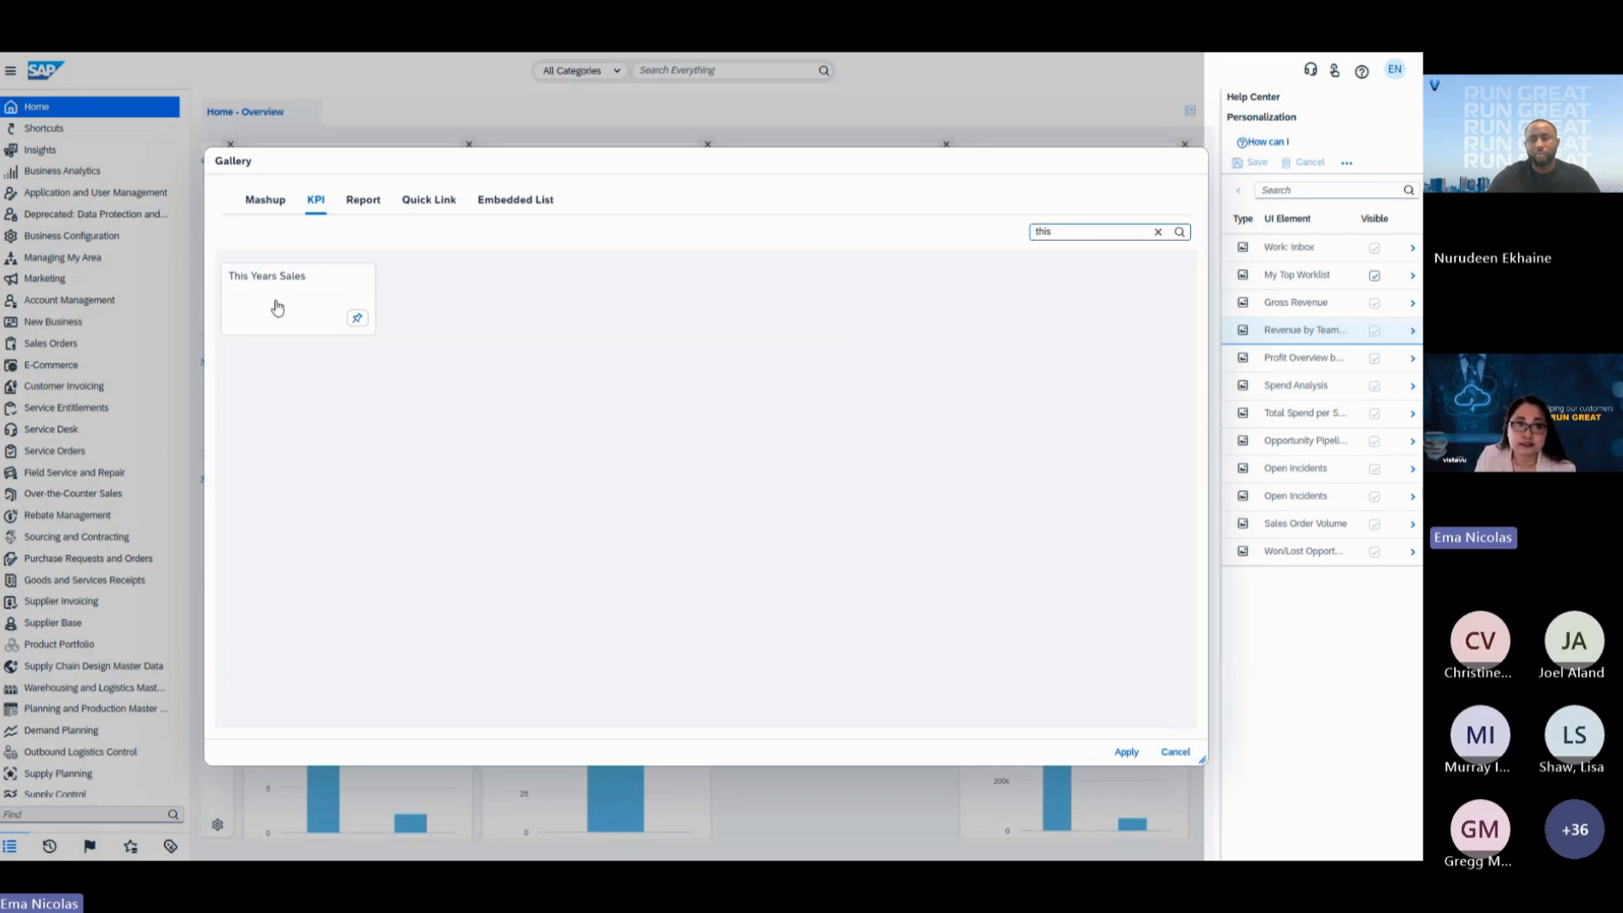
click(355, 322)
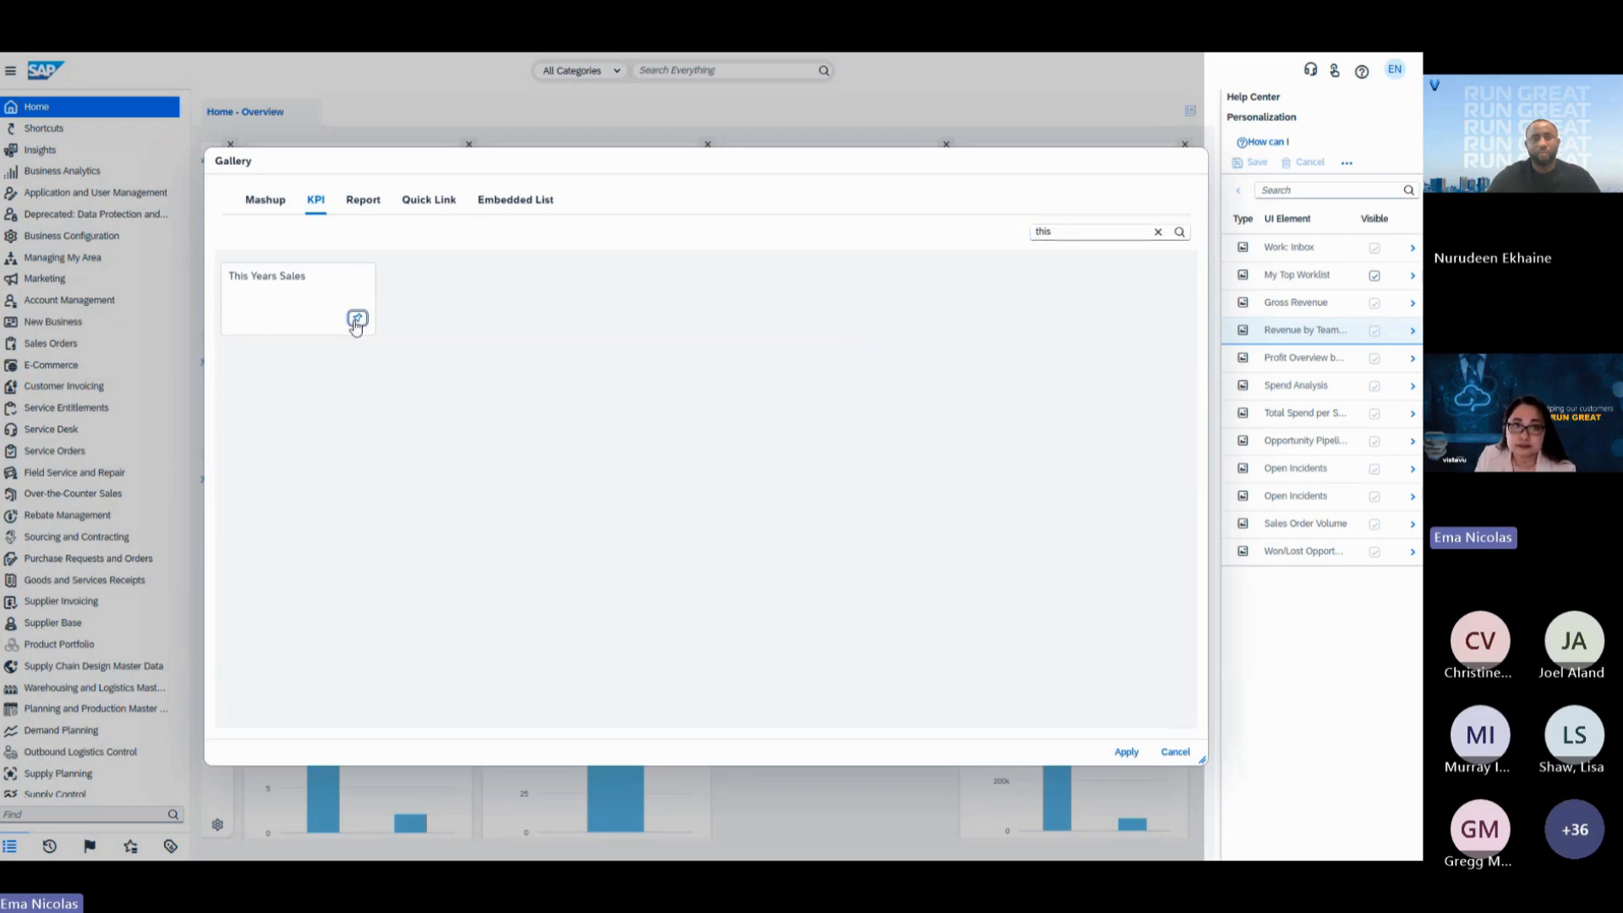
click(1126, 751)
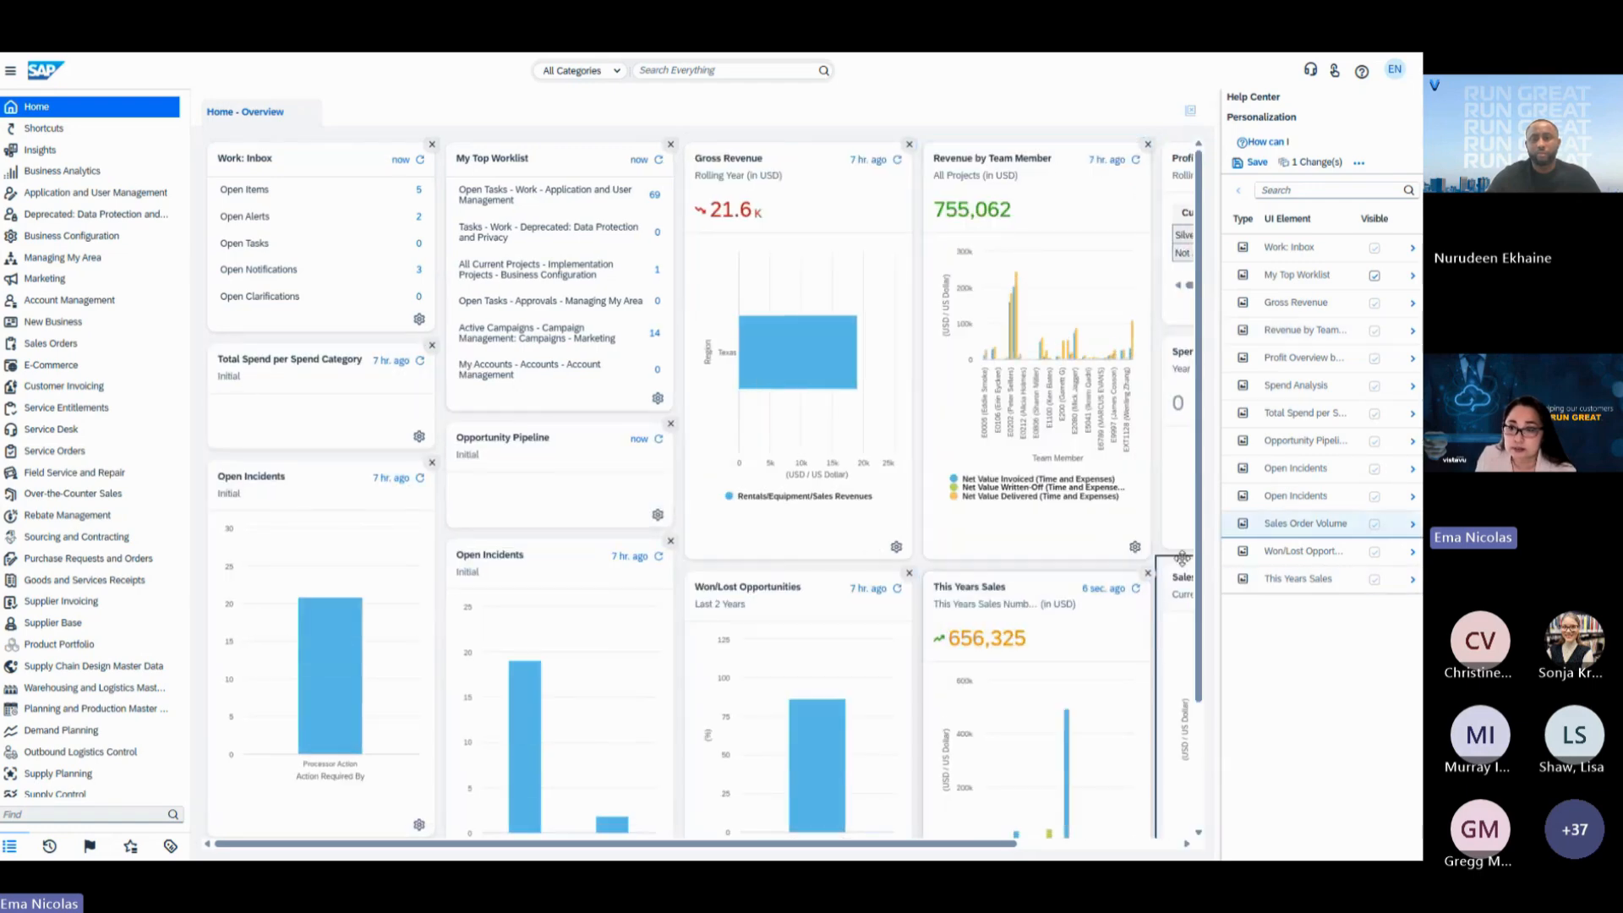
In the This Years Sales card settings, set the display to Collapsed and keep the card width Narrow.
scroll(1182, 558, down, 3)
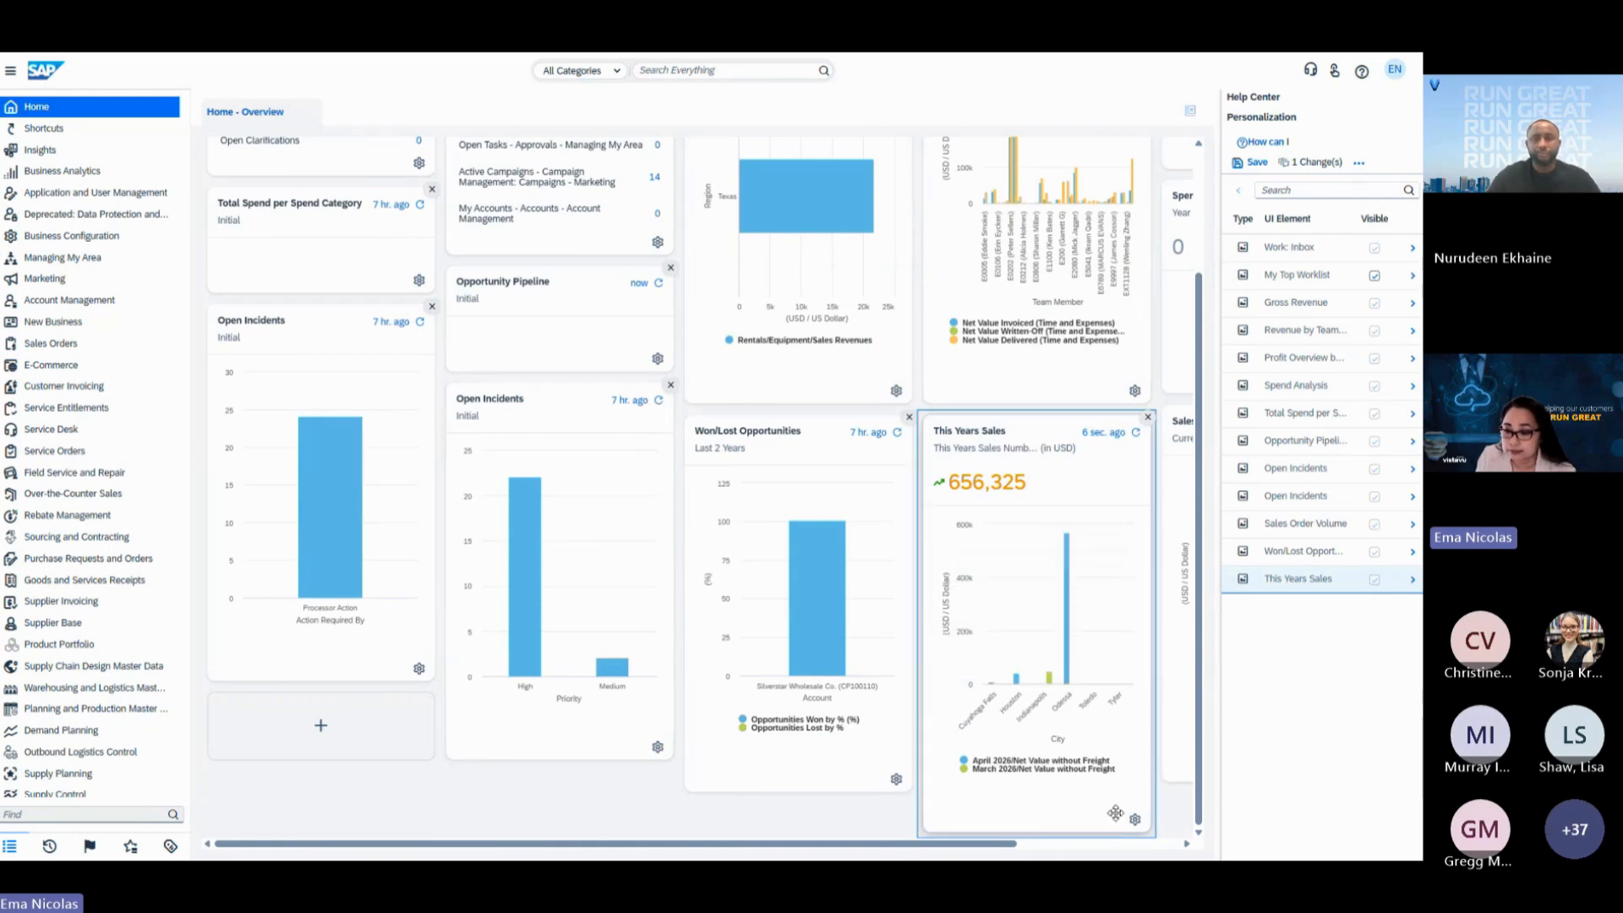
click(1134, 818)
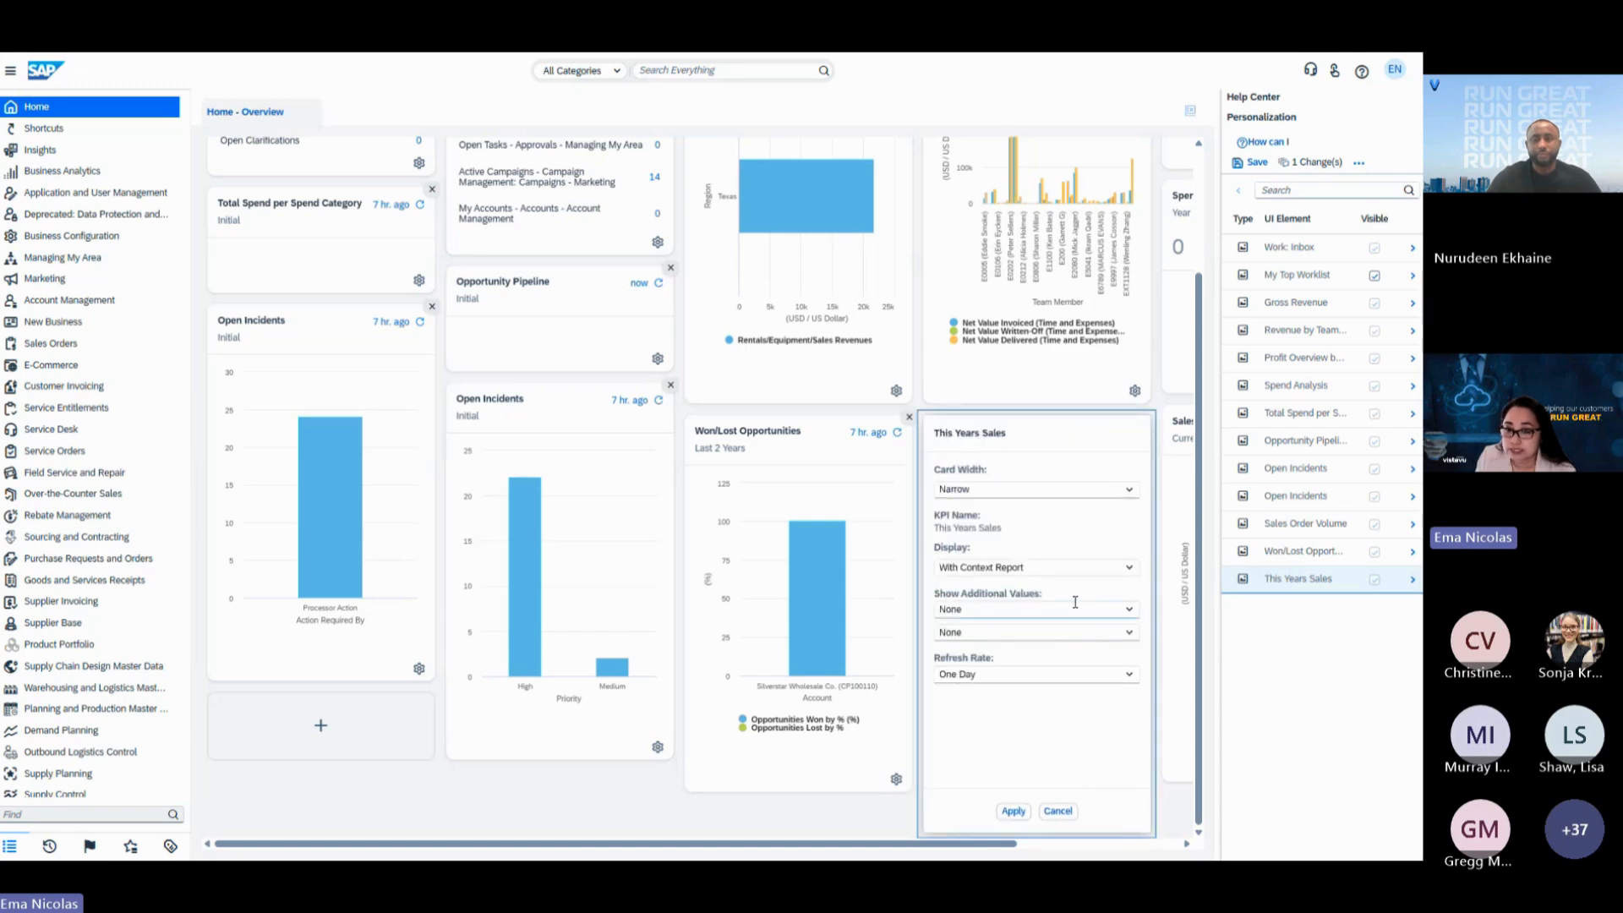
click(1130, 576)
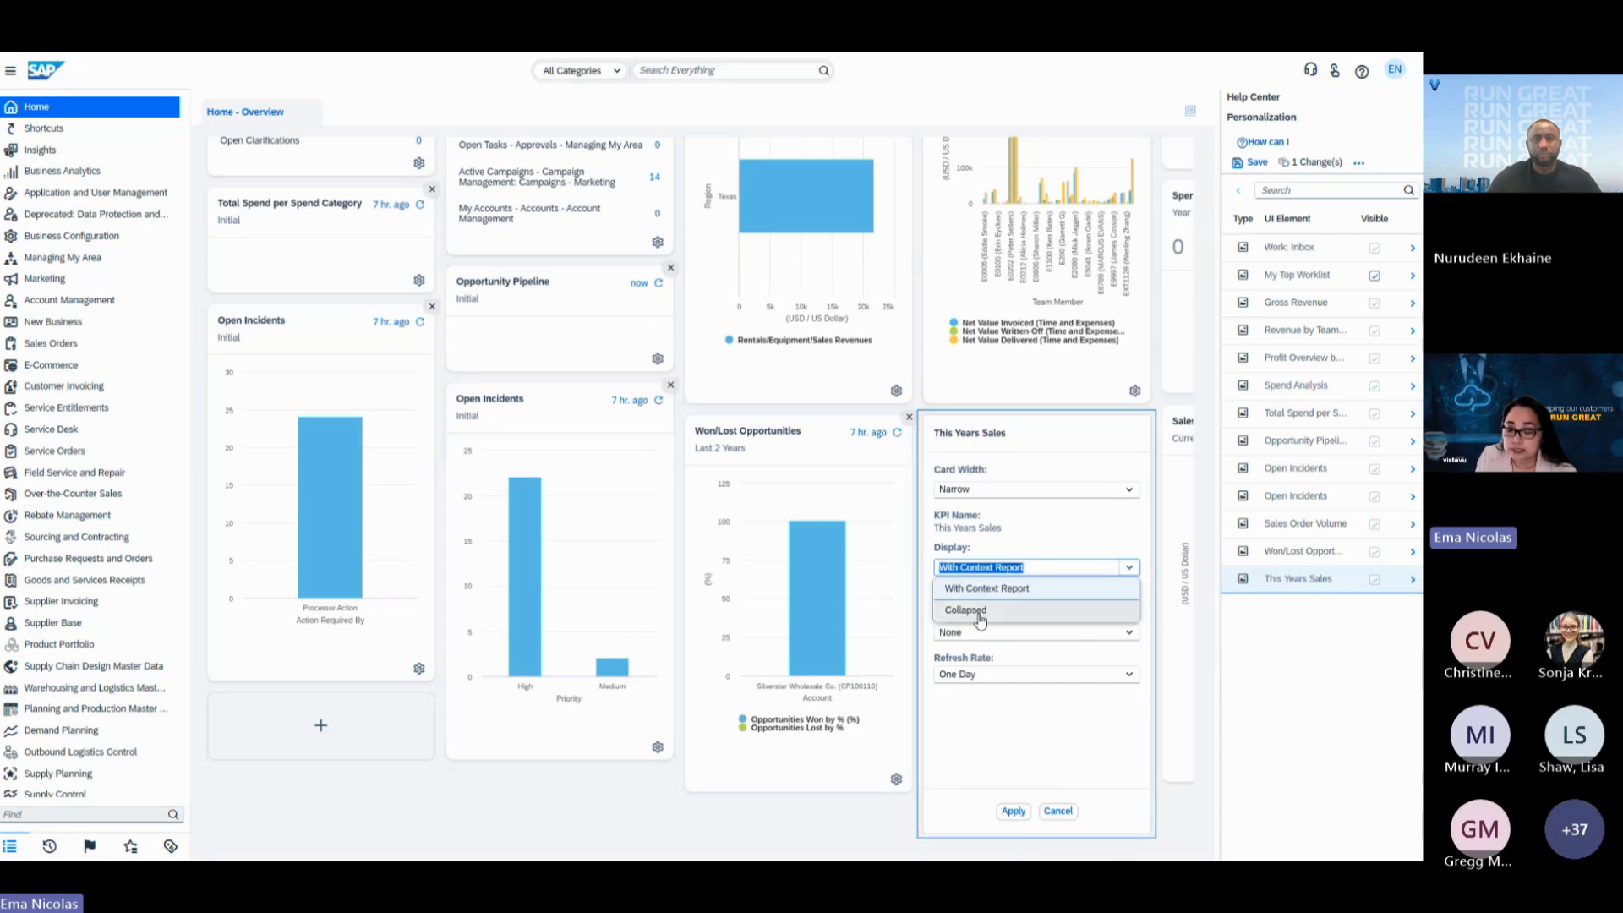
click(976, 610)
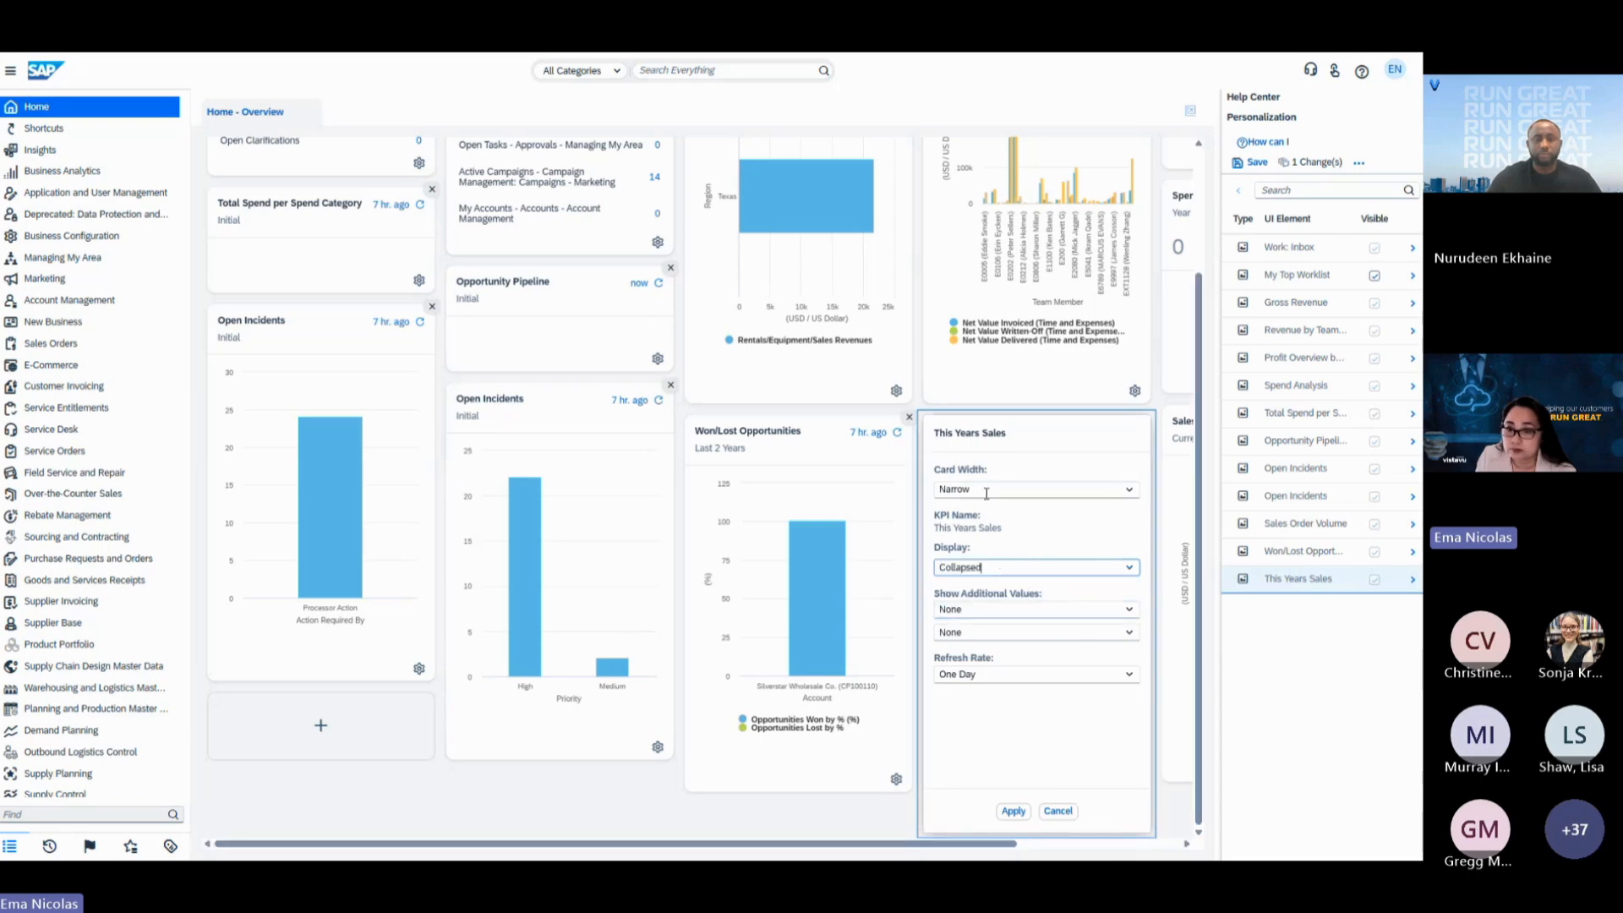
click(1128, 490)
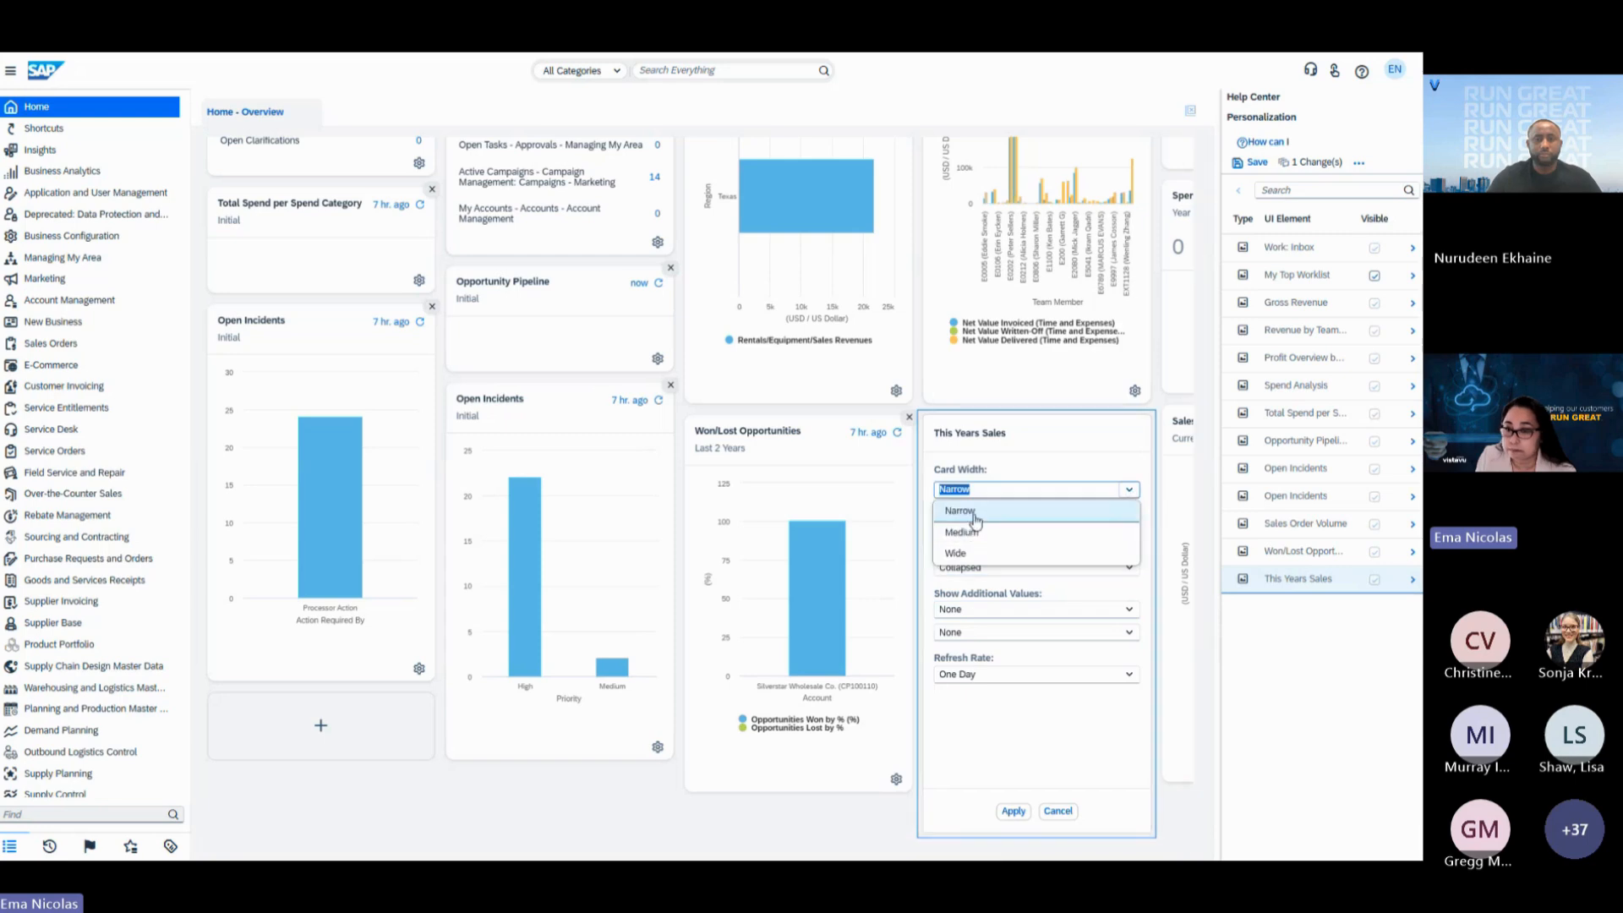
click(1049, 458)
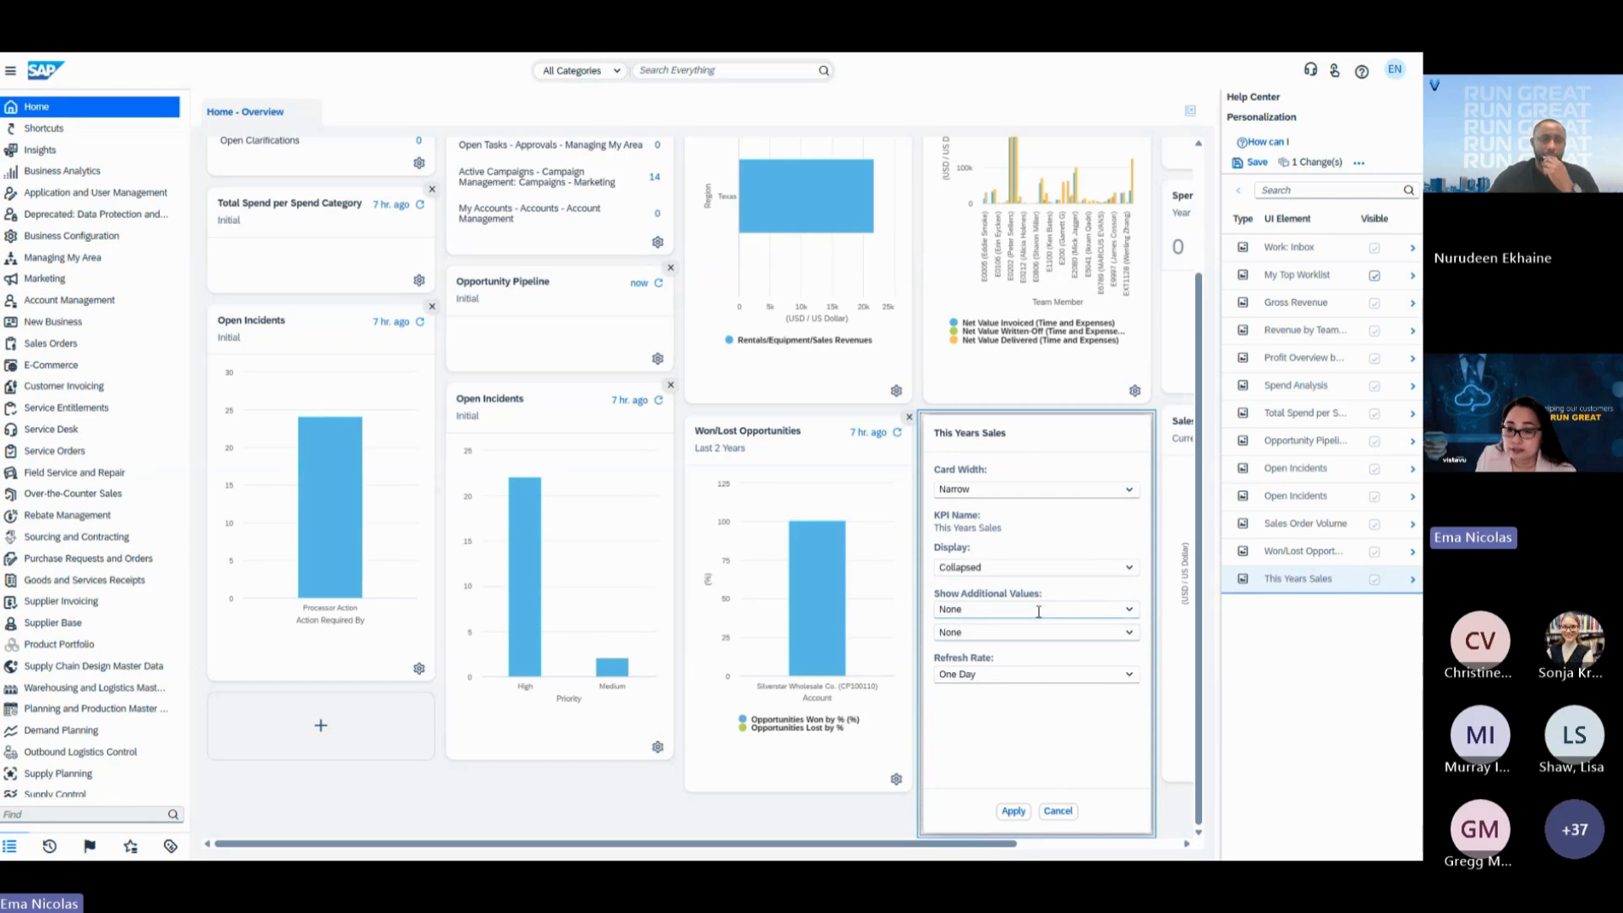
Show Δ Target (%) and Δ Reference (%) as the card's additional values, keep the One Day refresh rate, and apply the settings.
click(1129, 610)
click(979, 672)
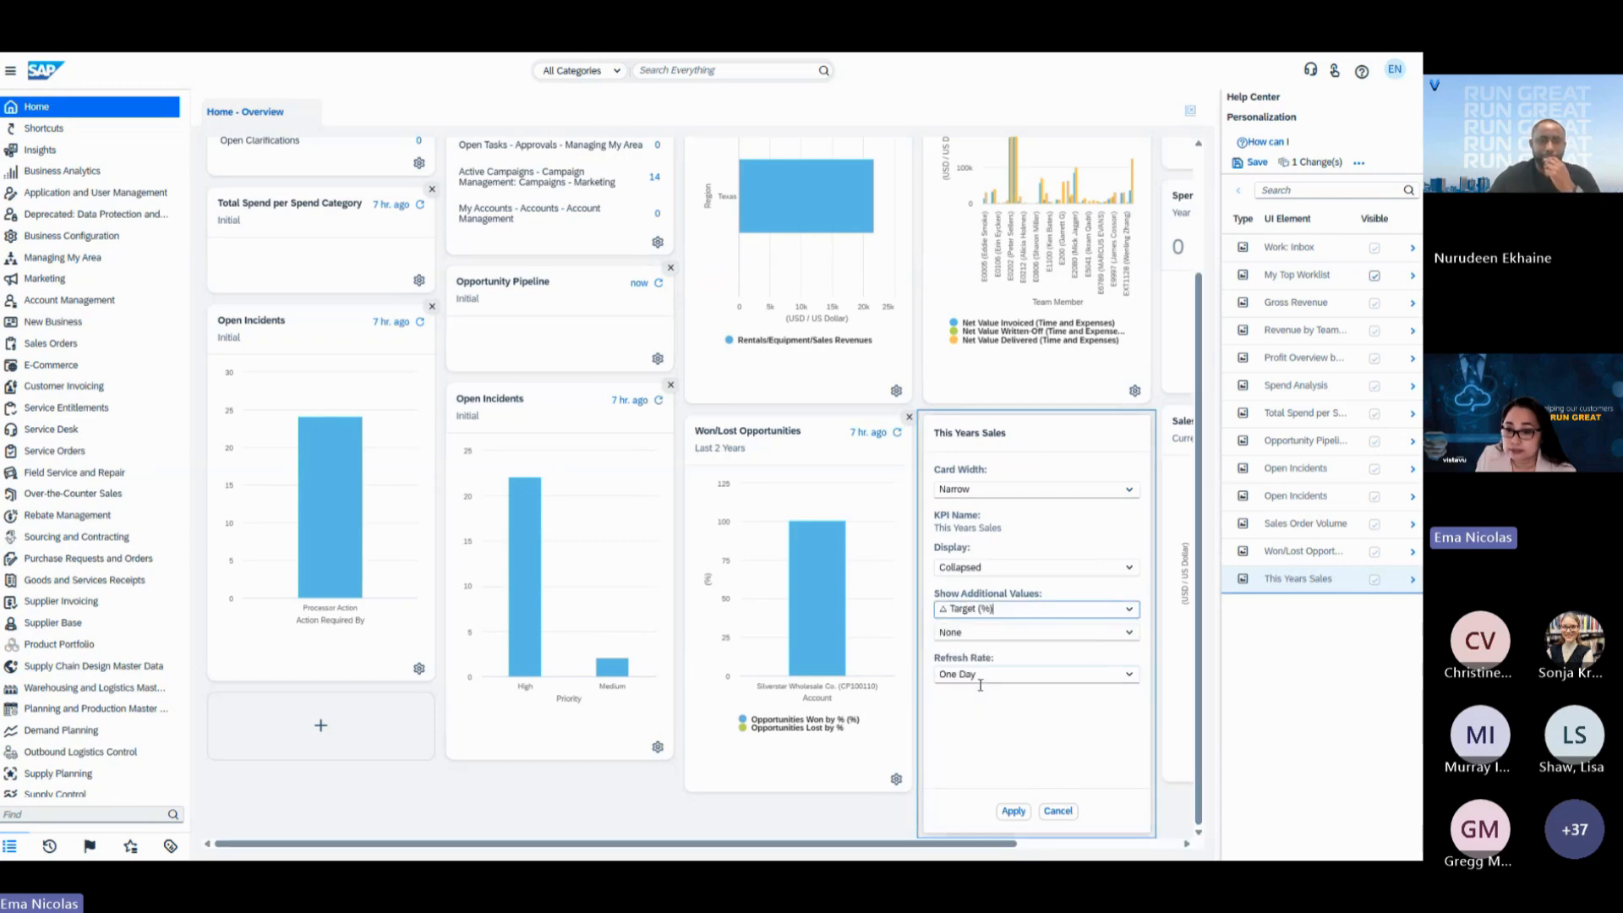
click(1128, 633)
click(978, 760)
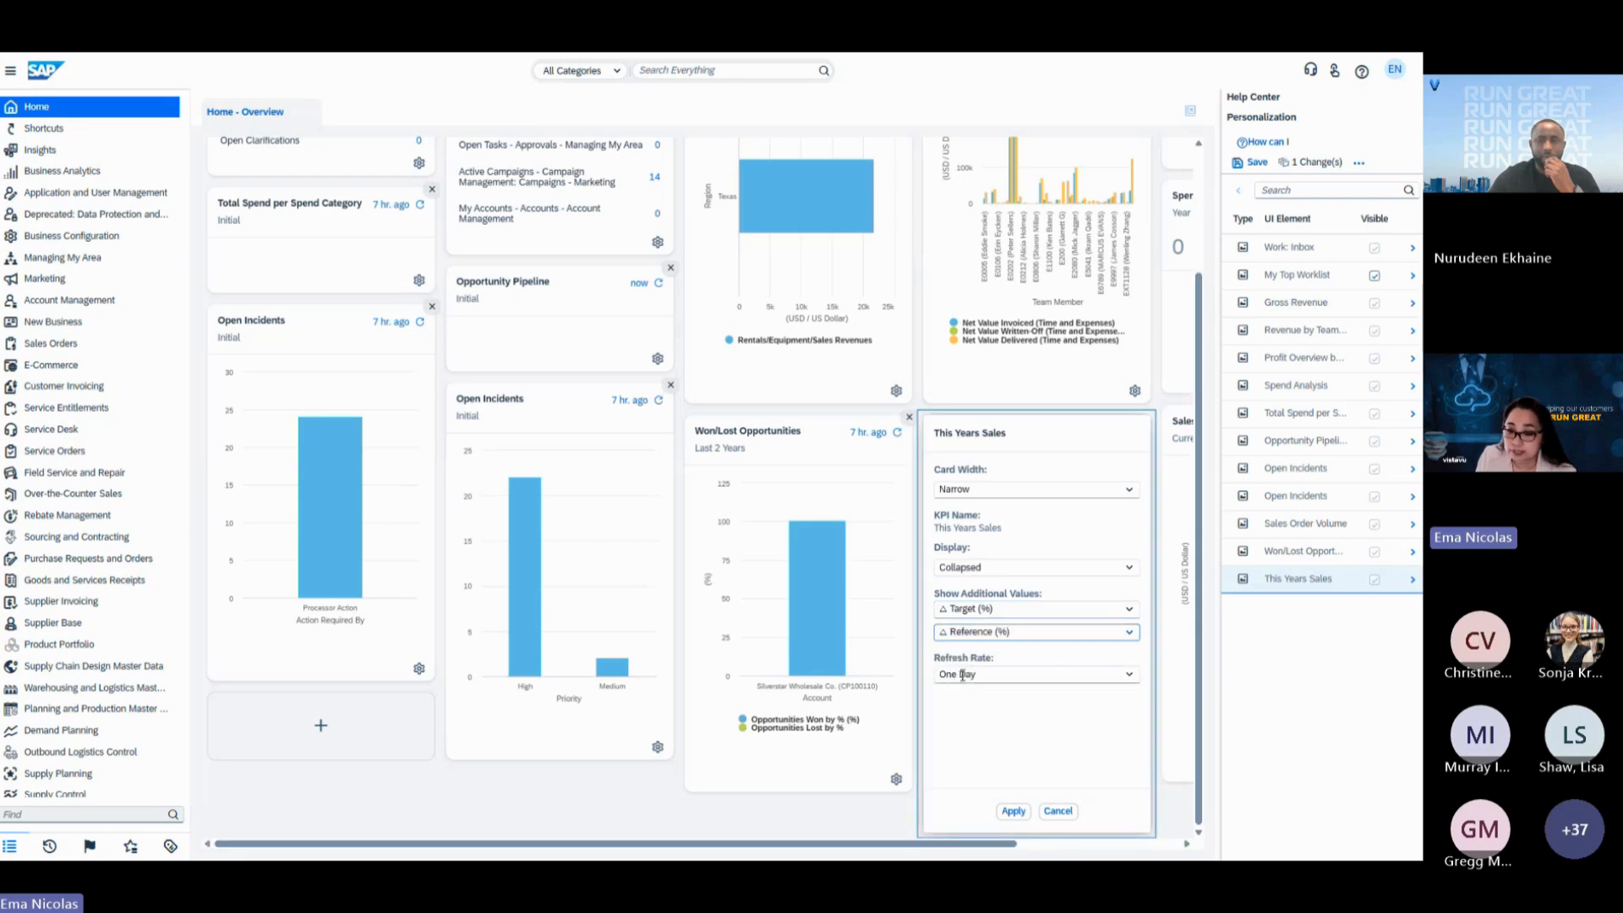
click(1130, 676)
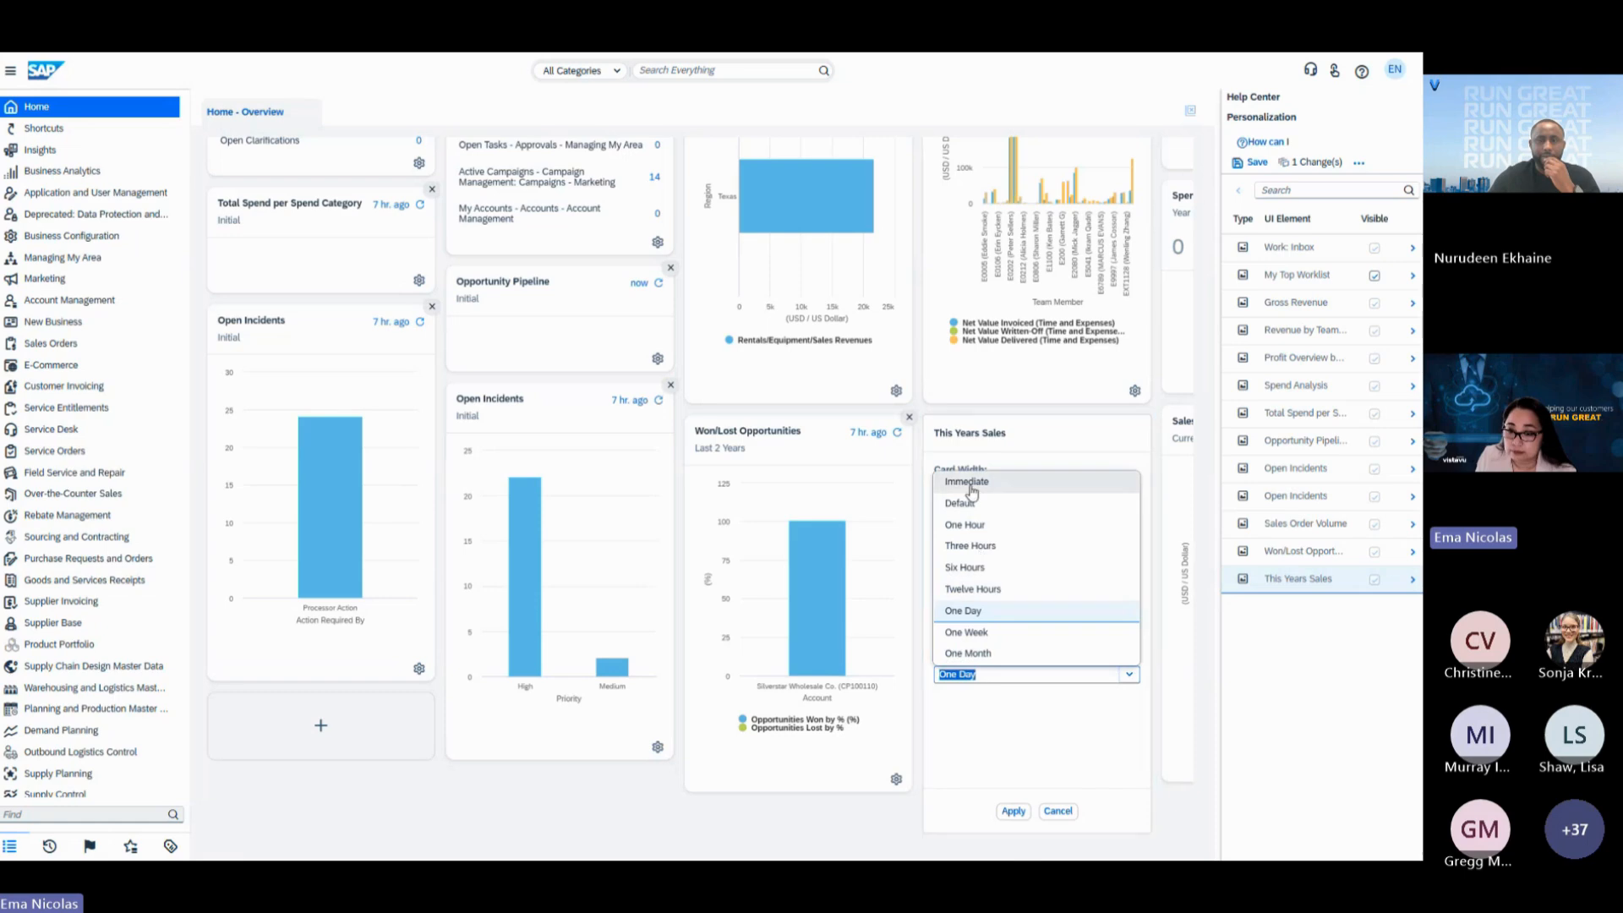
click(1036, 750)
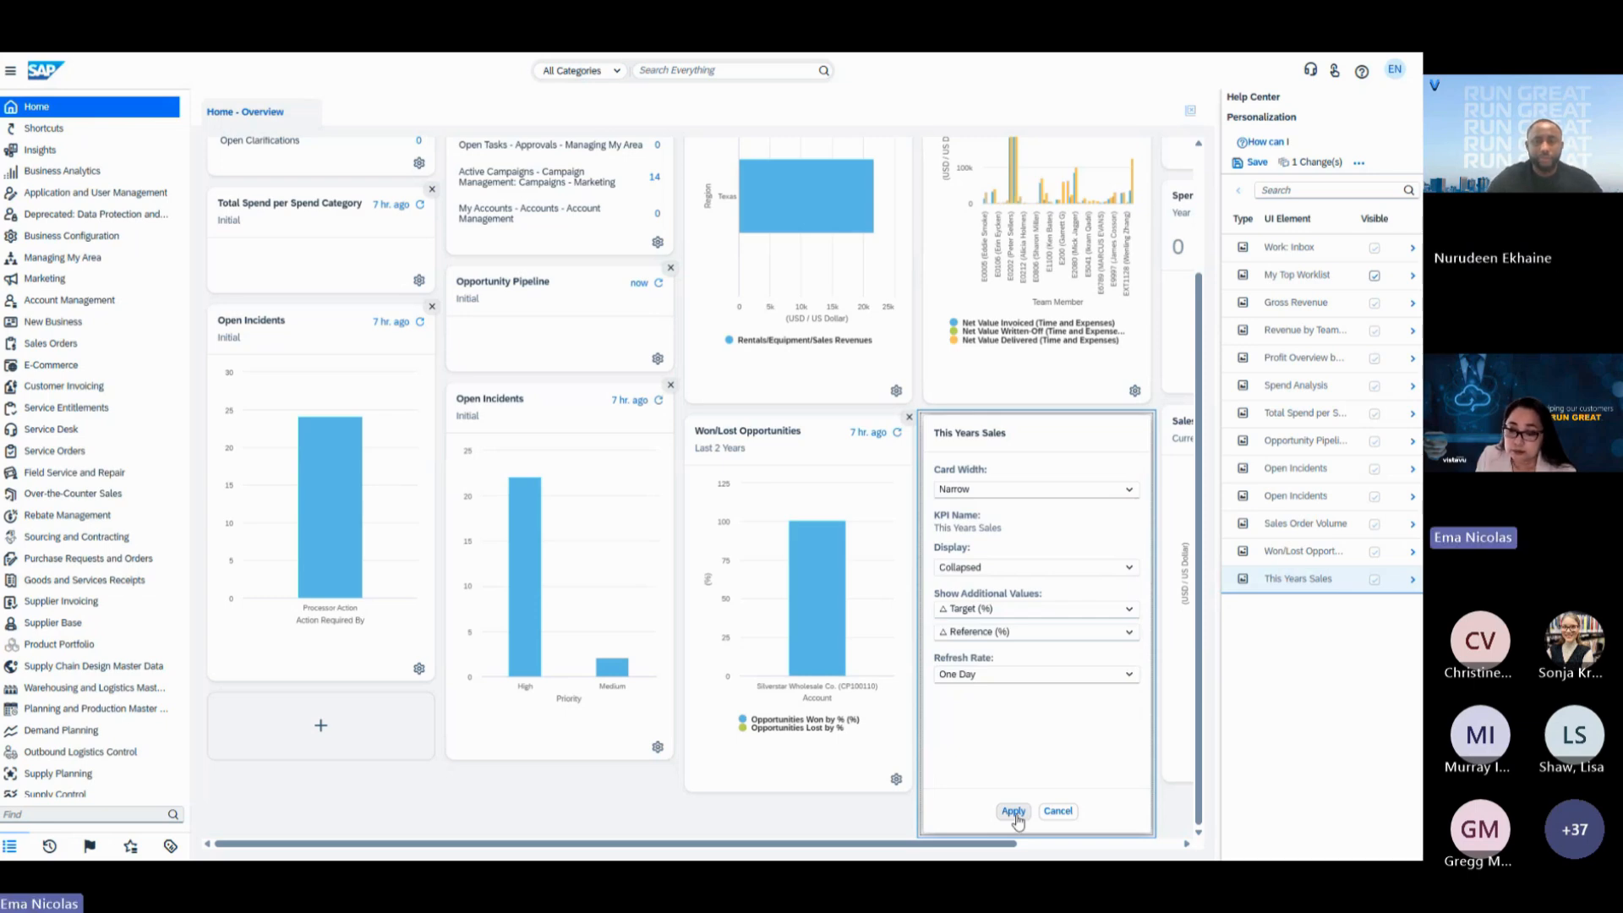
click(1014, 813)
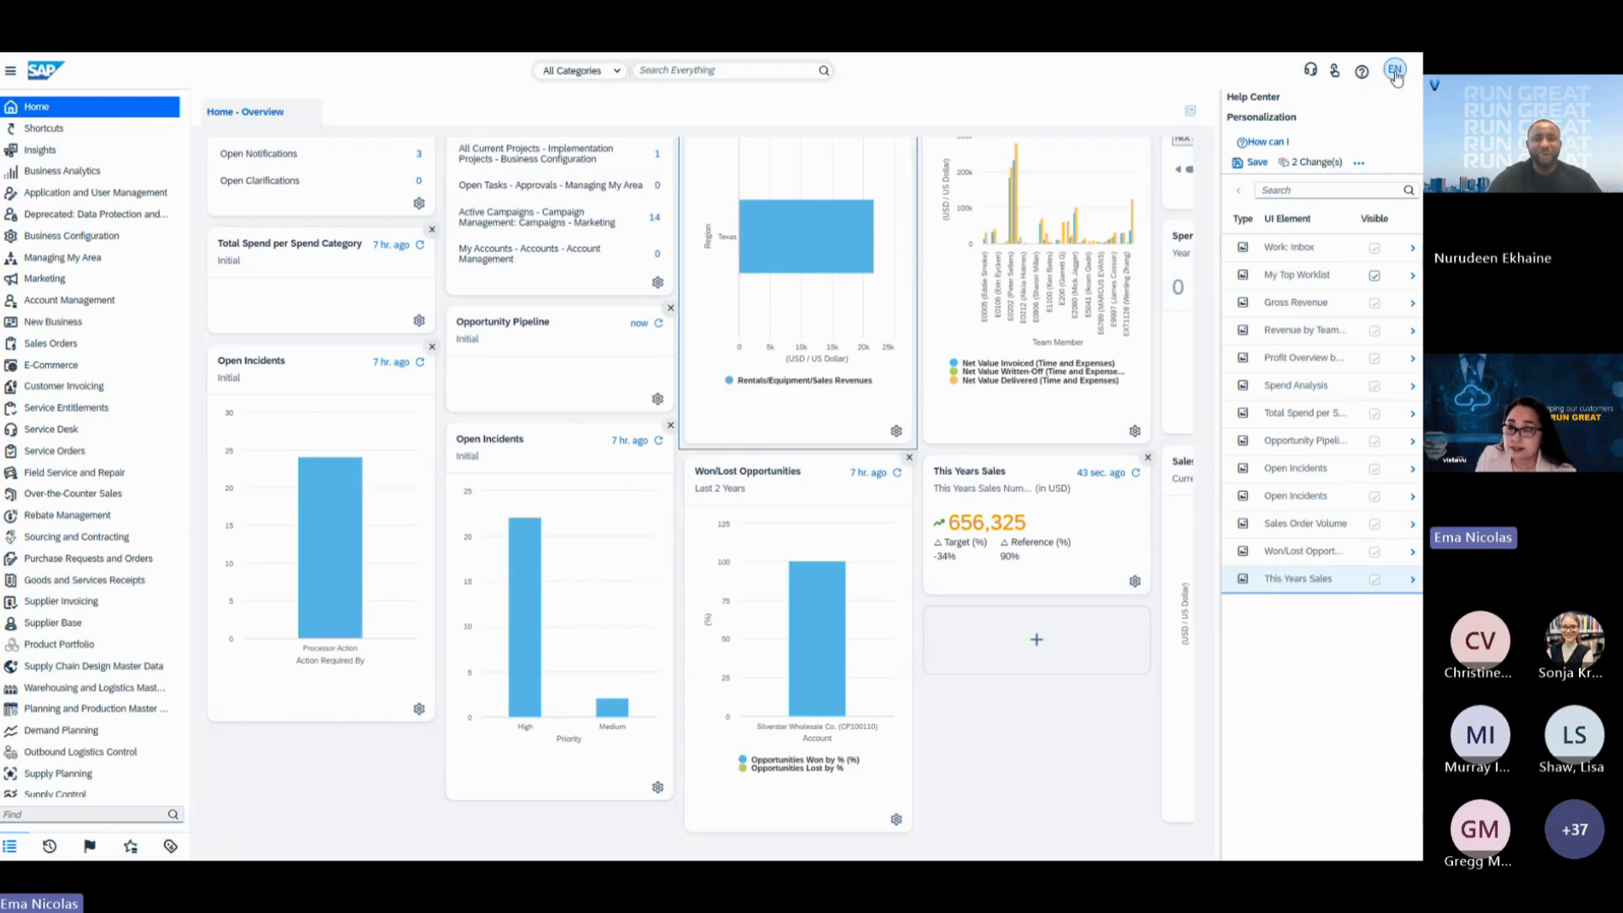
Save all changes of the personalization session and stop personalization mode.
click(1256, 167)
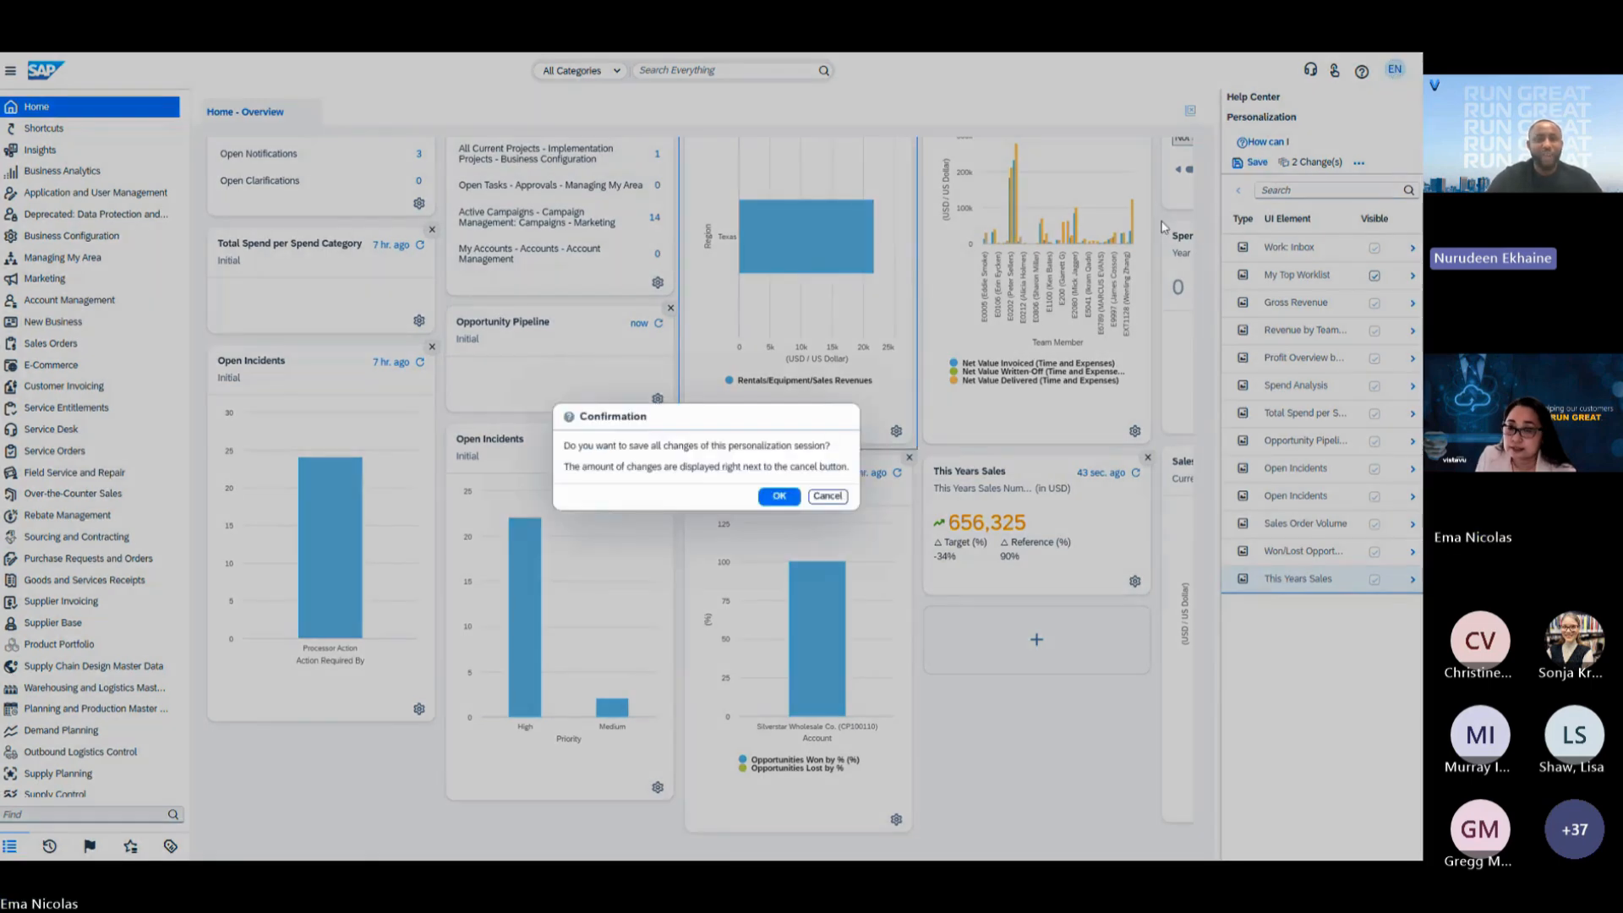
click(791, 500)
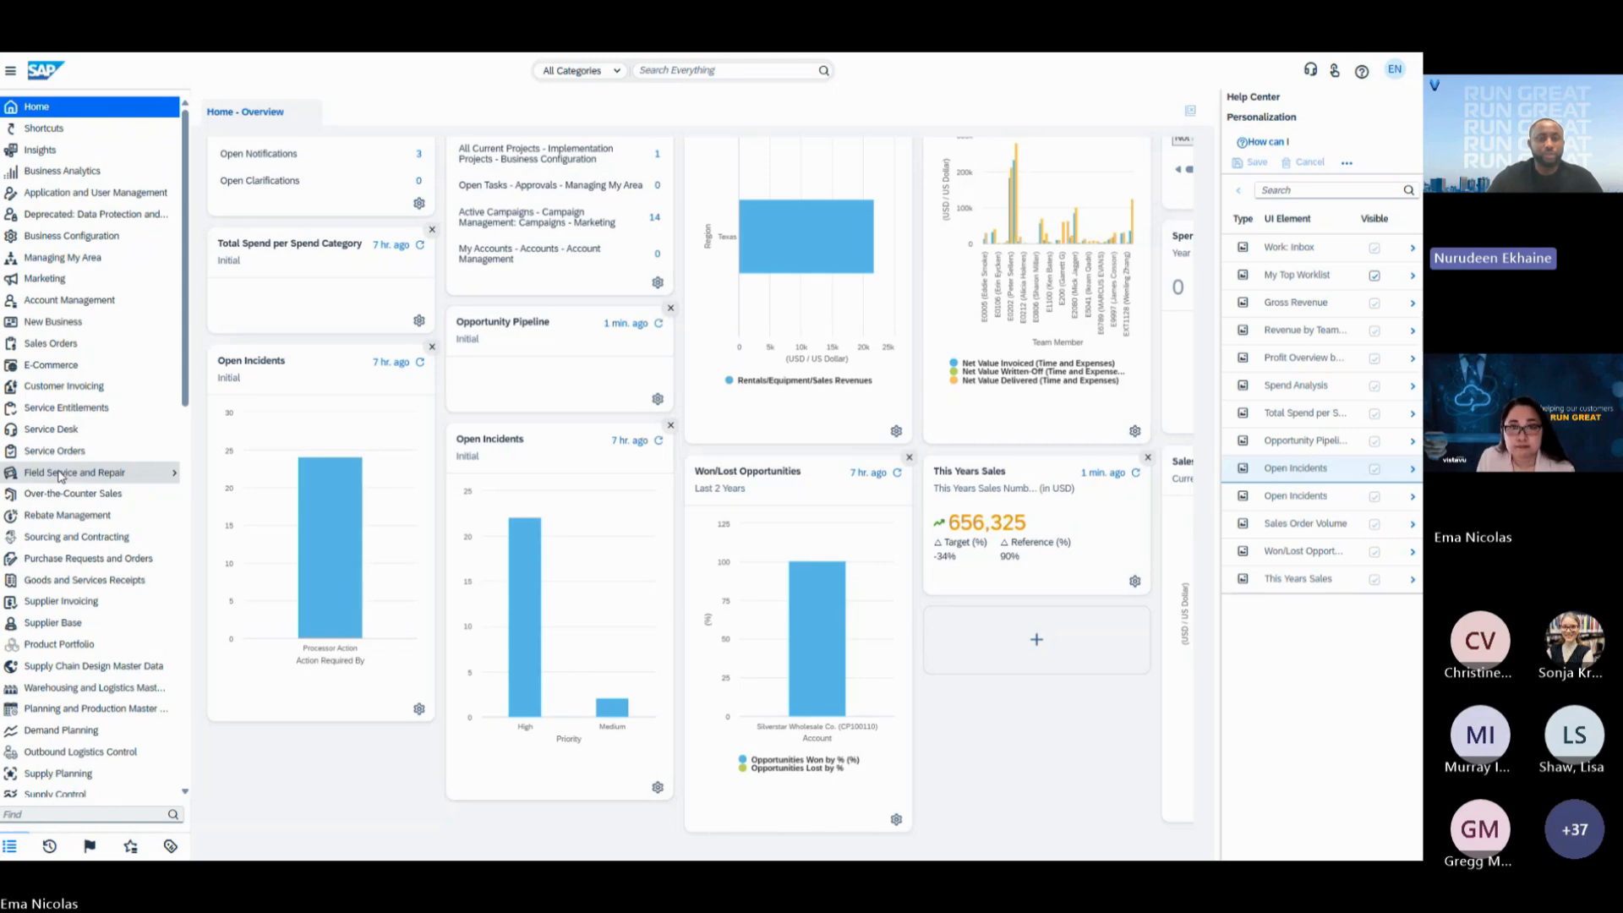
click(1396, 71)
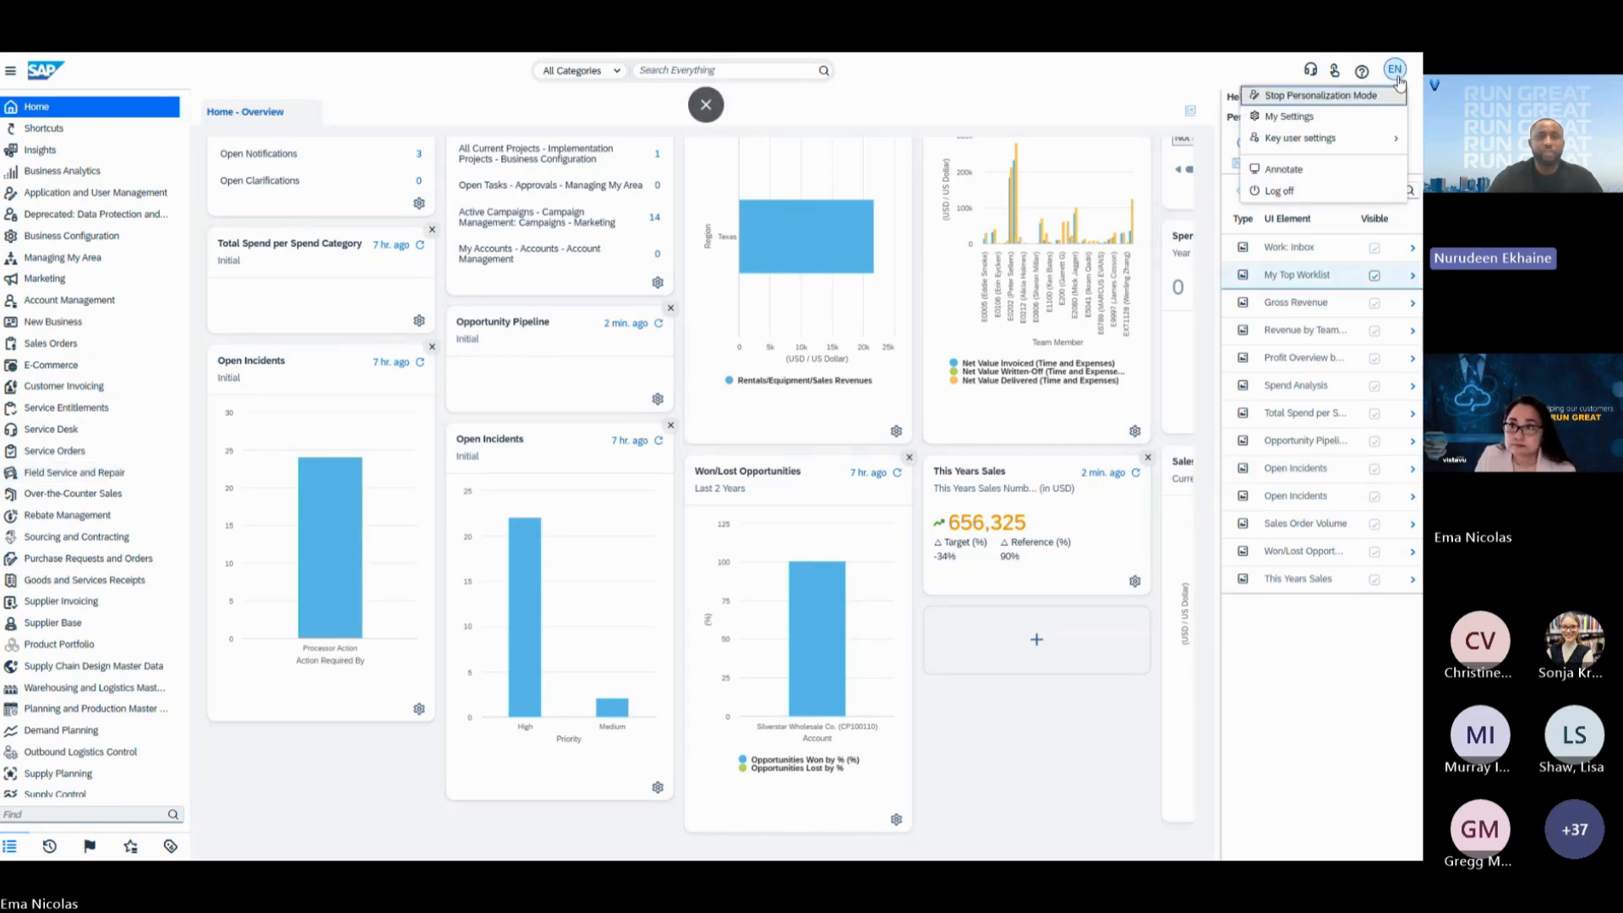
click(1318, 103)
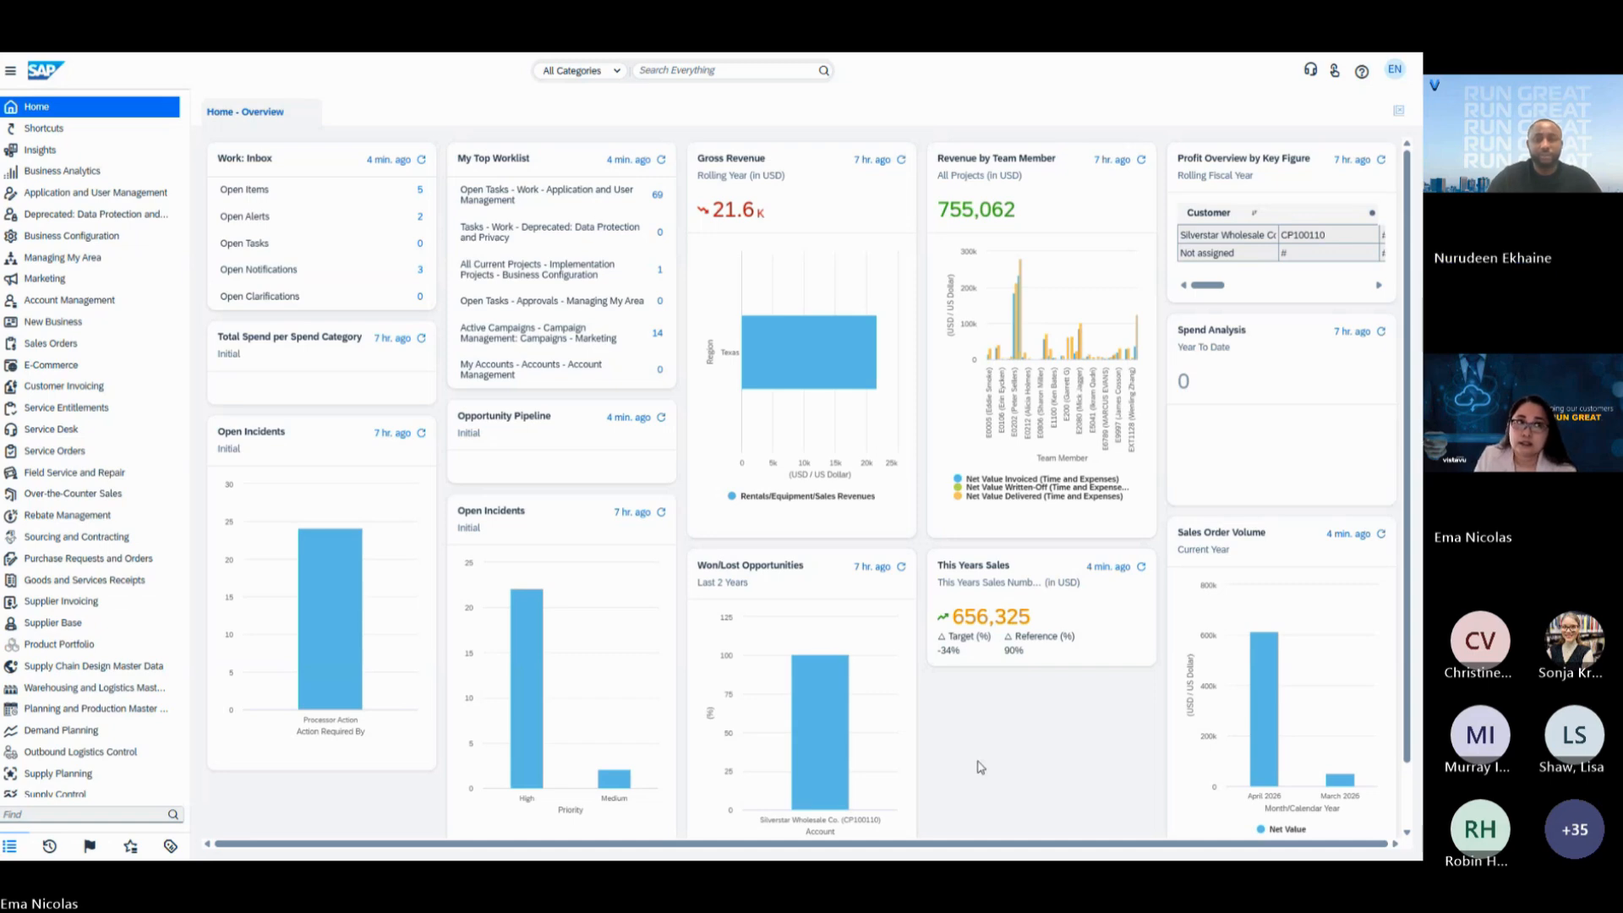
Go to Design Data Sources in Business Analytics and search the data sources for "contract".
mouse_move(76, 173)
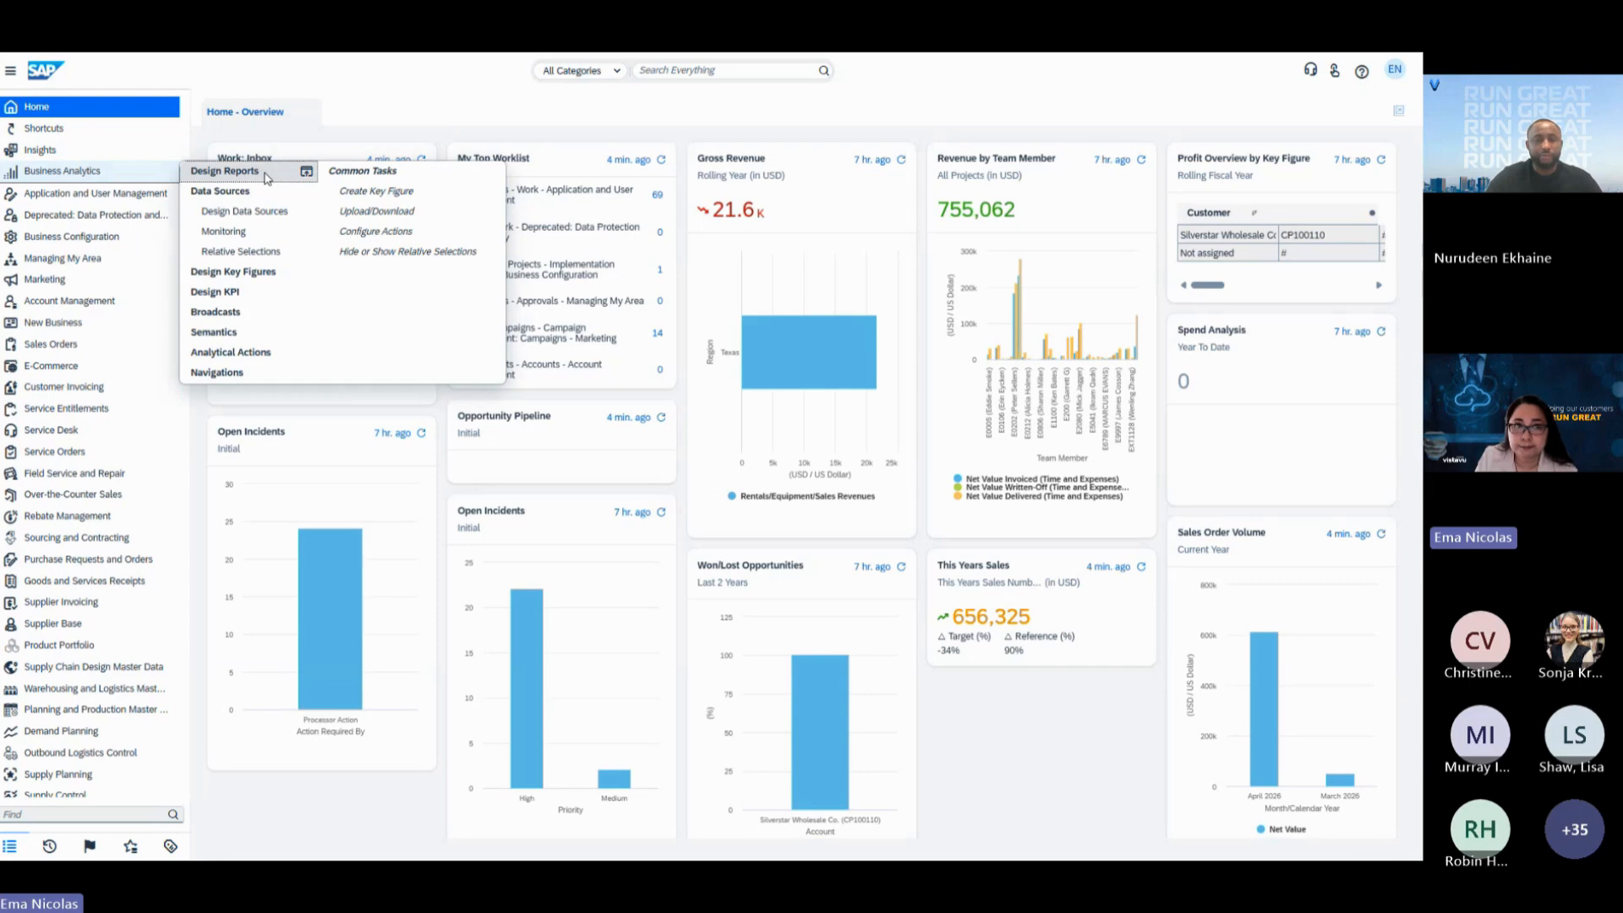
click(263, 179)
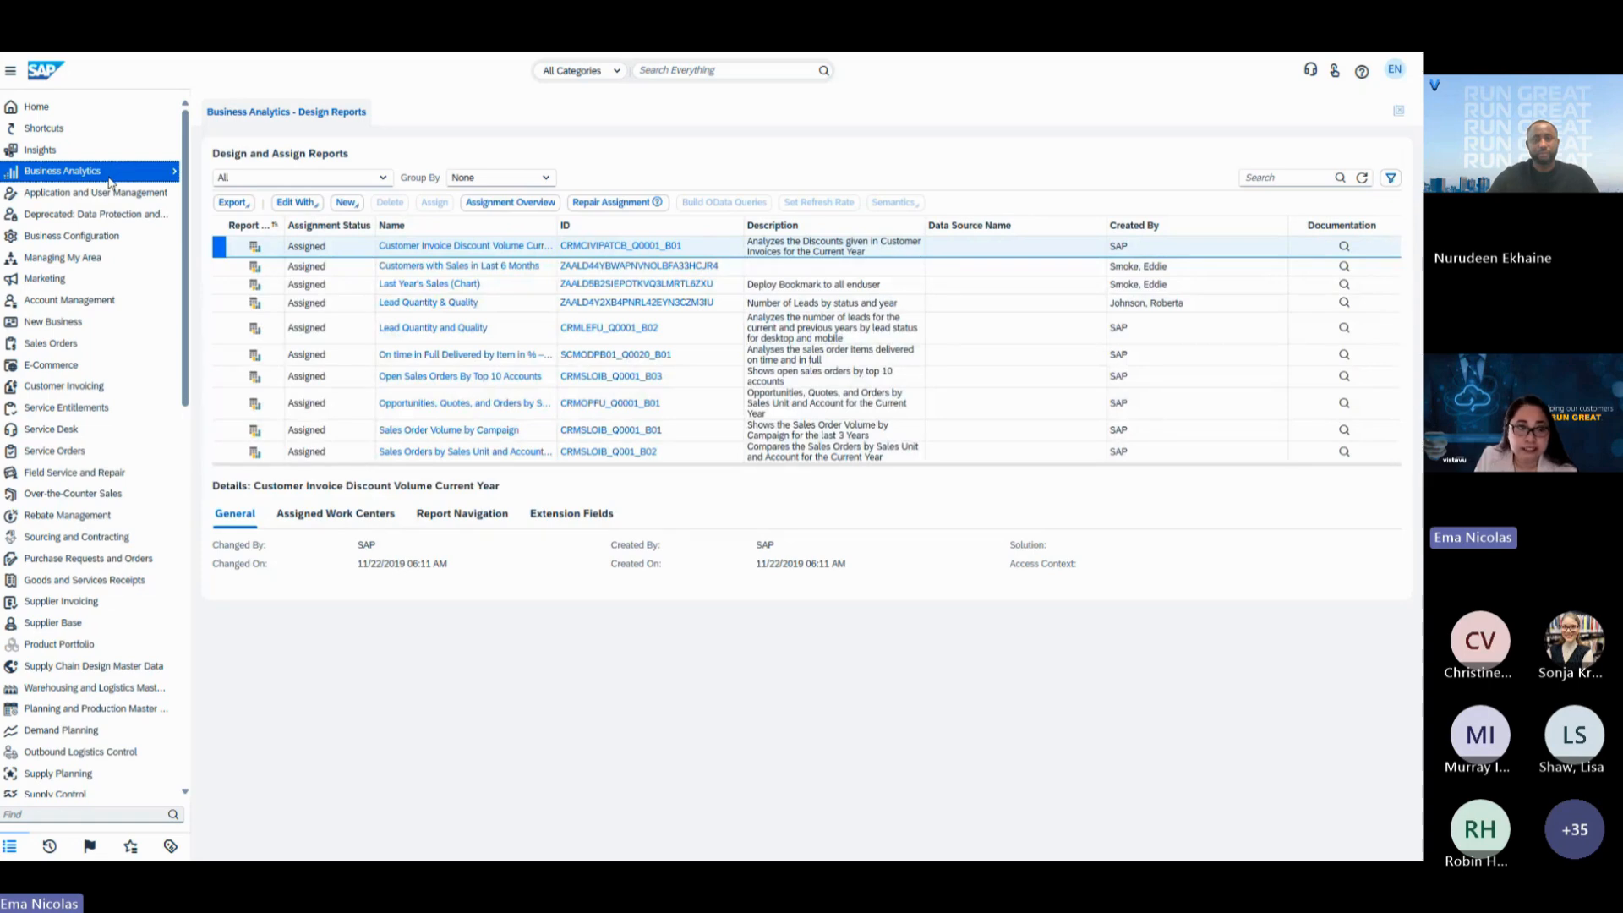
mouse_move(111, 180)
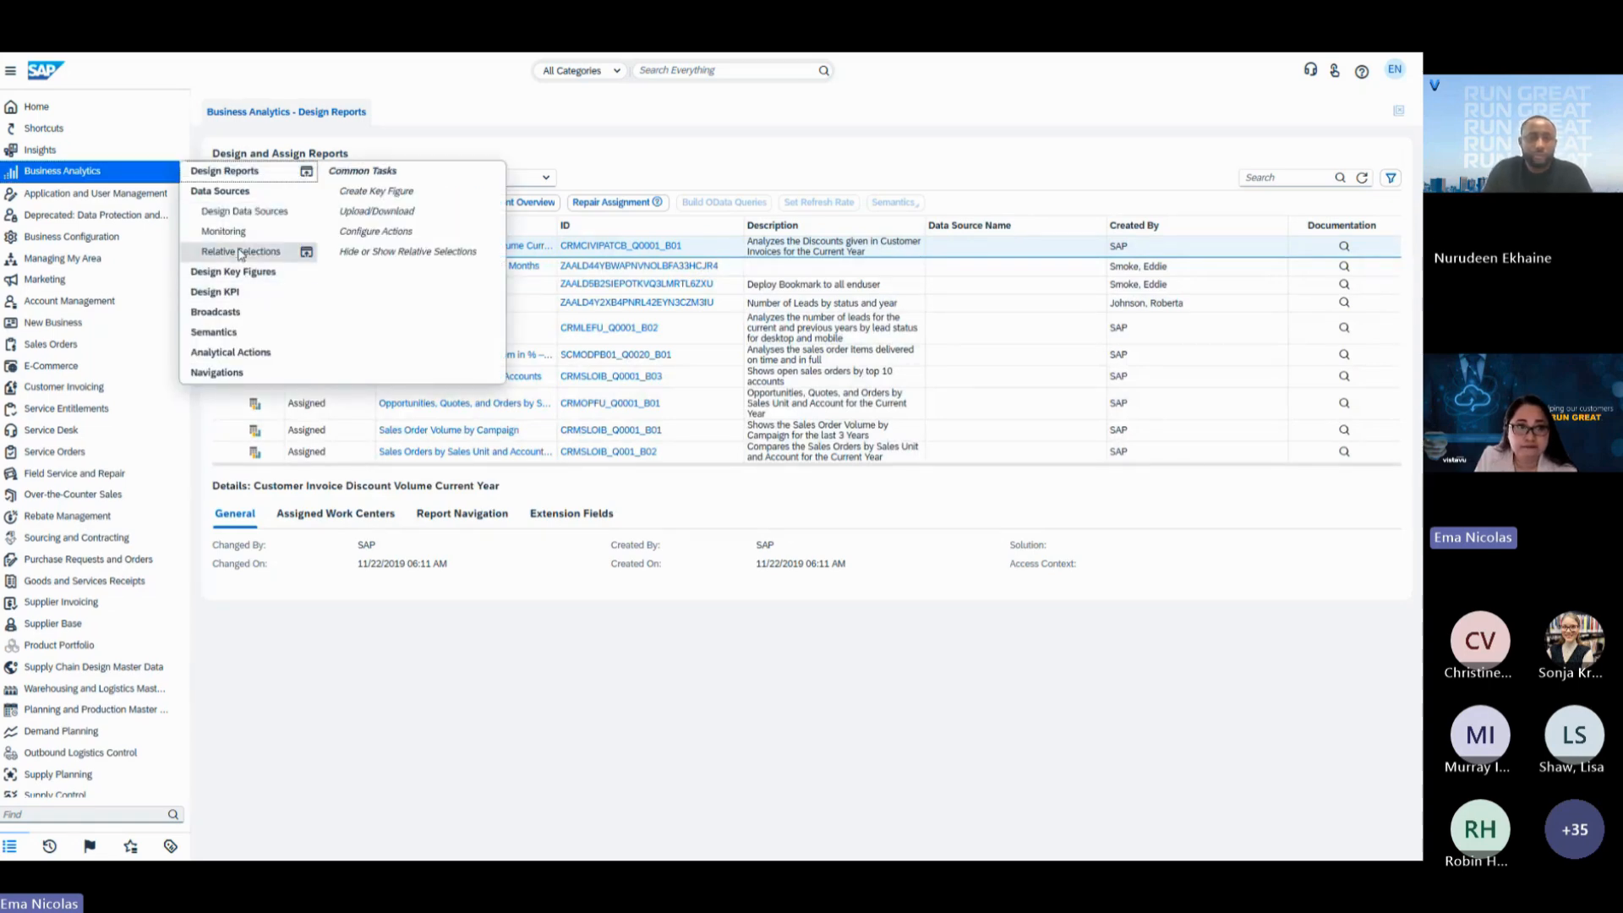
click(246, 219)
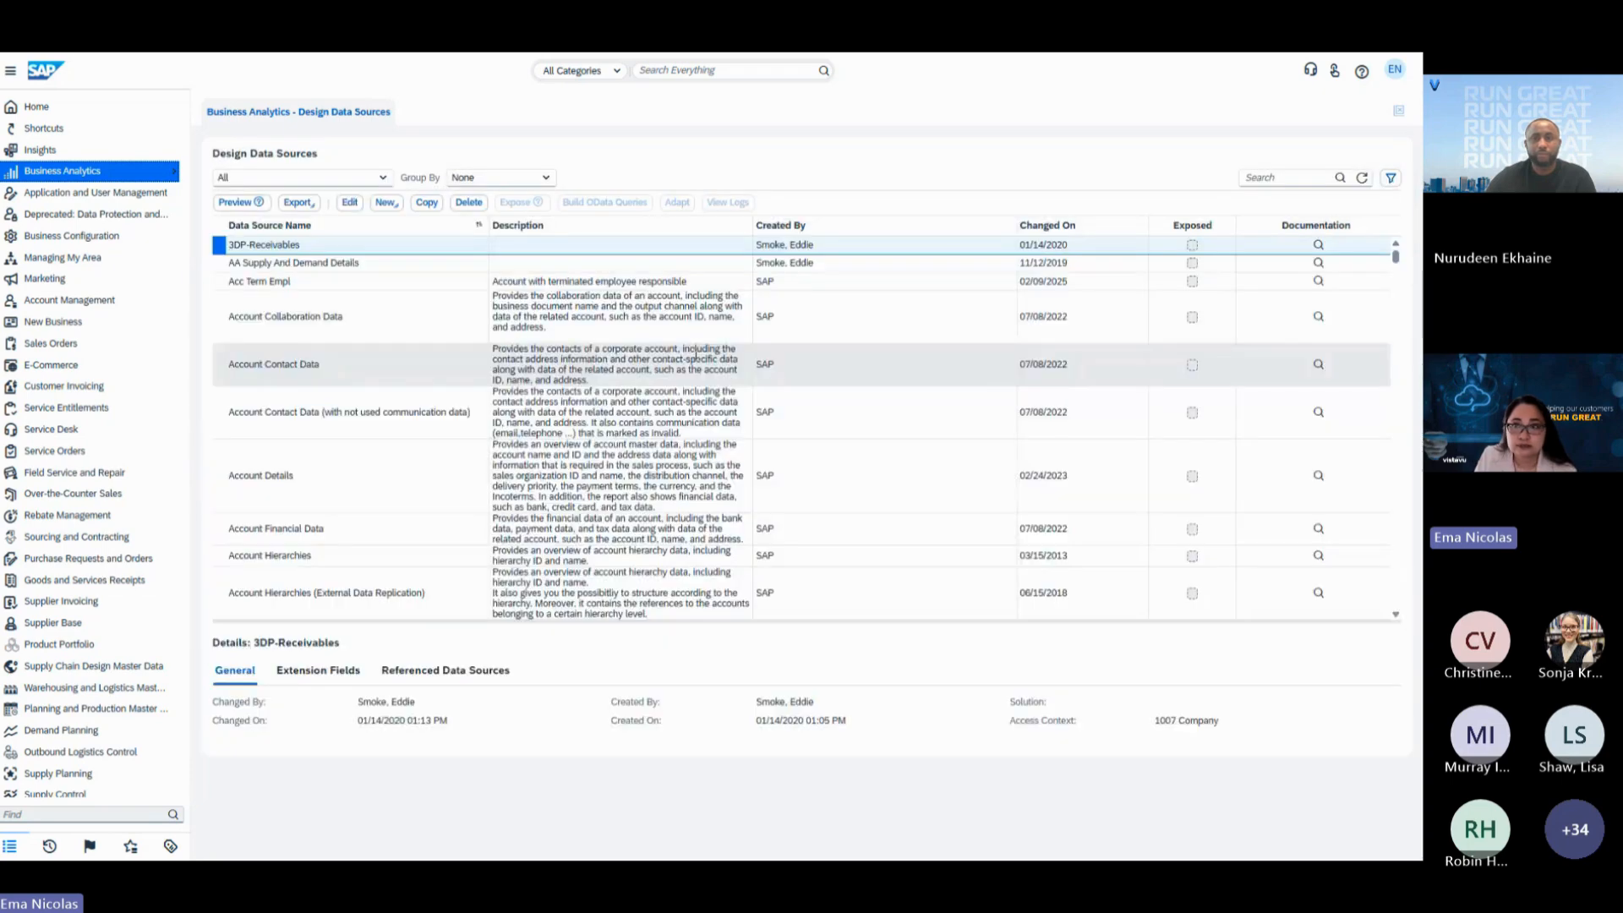
click(1284, 177)
text(contract)
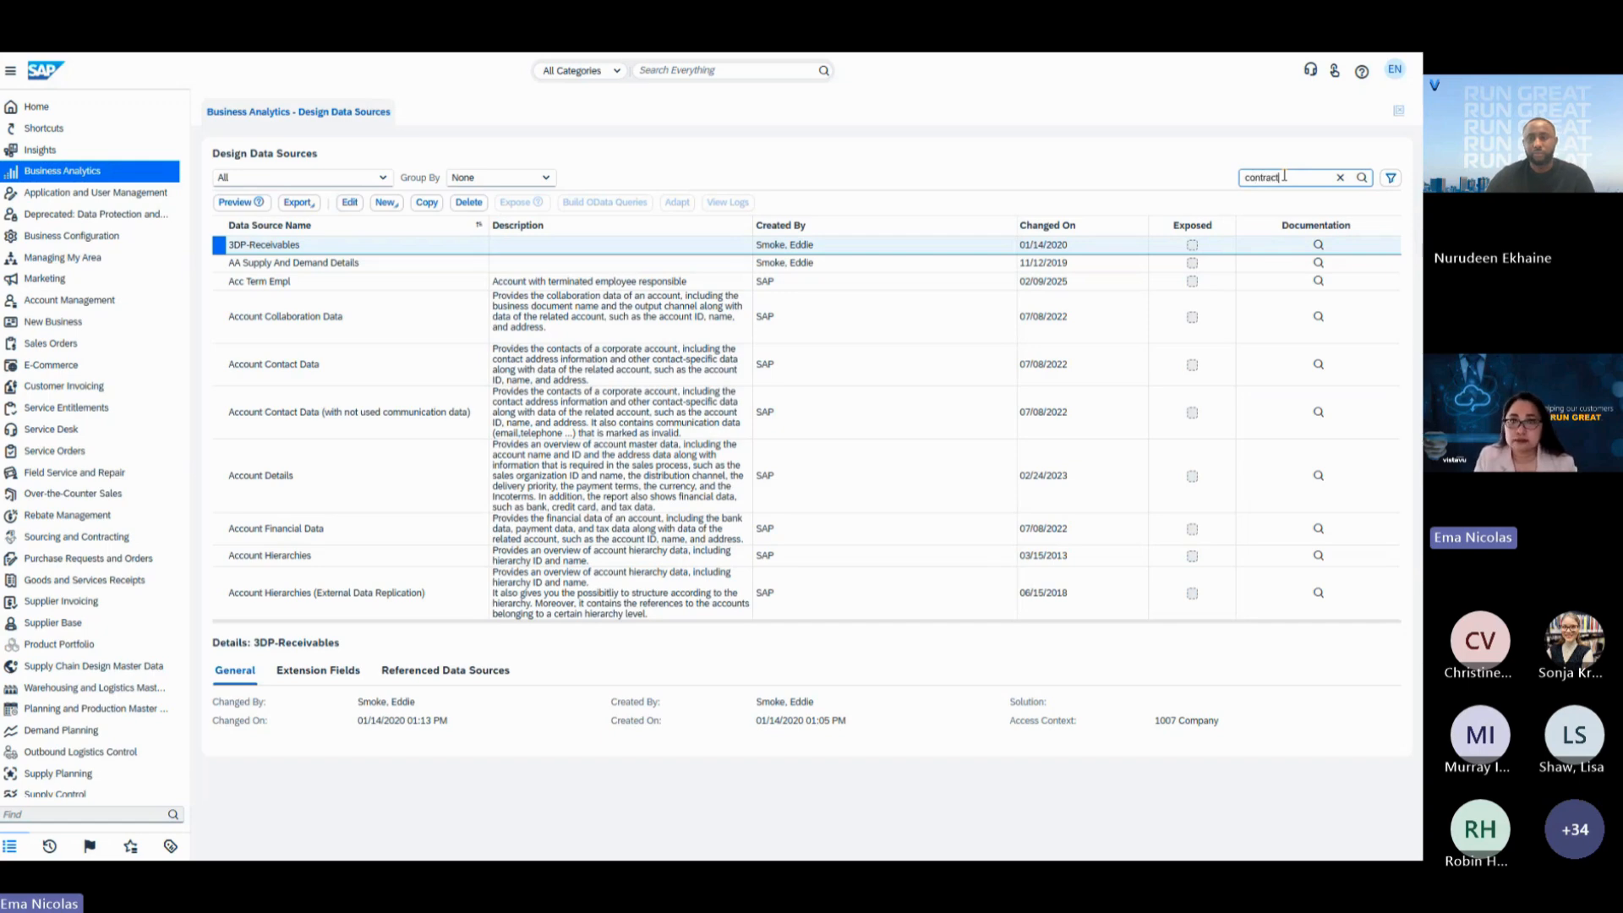
key(Return)
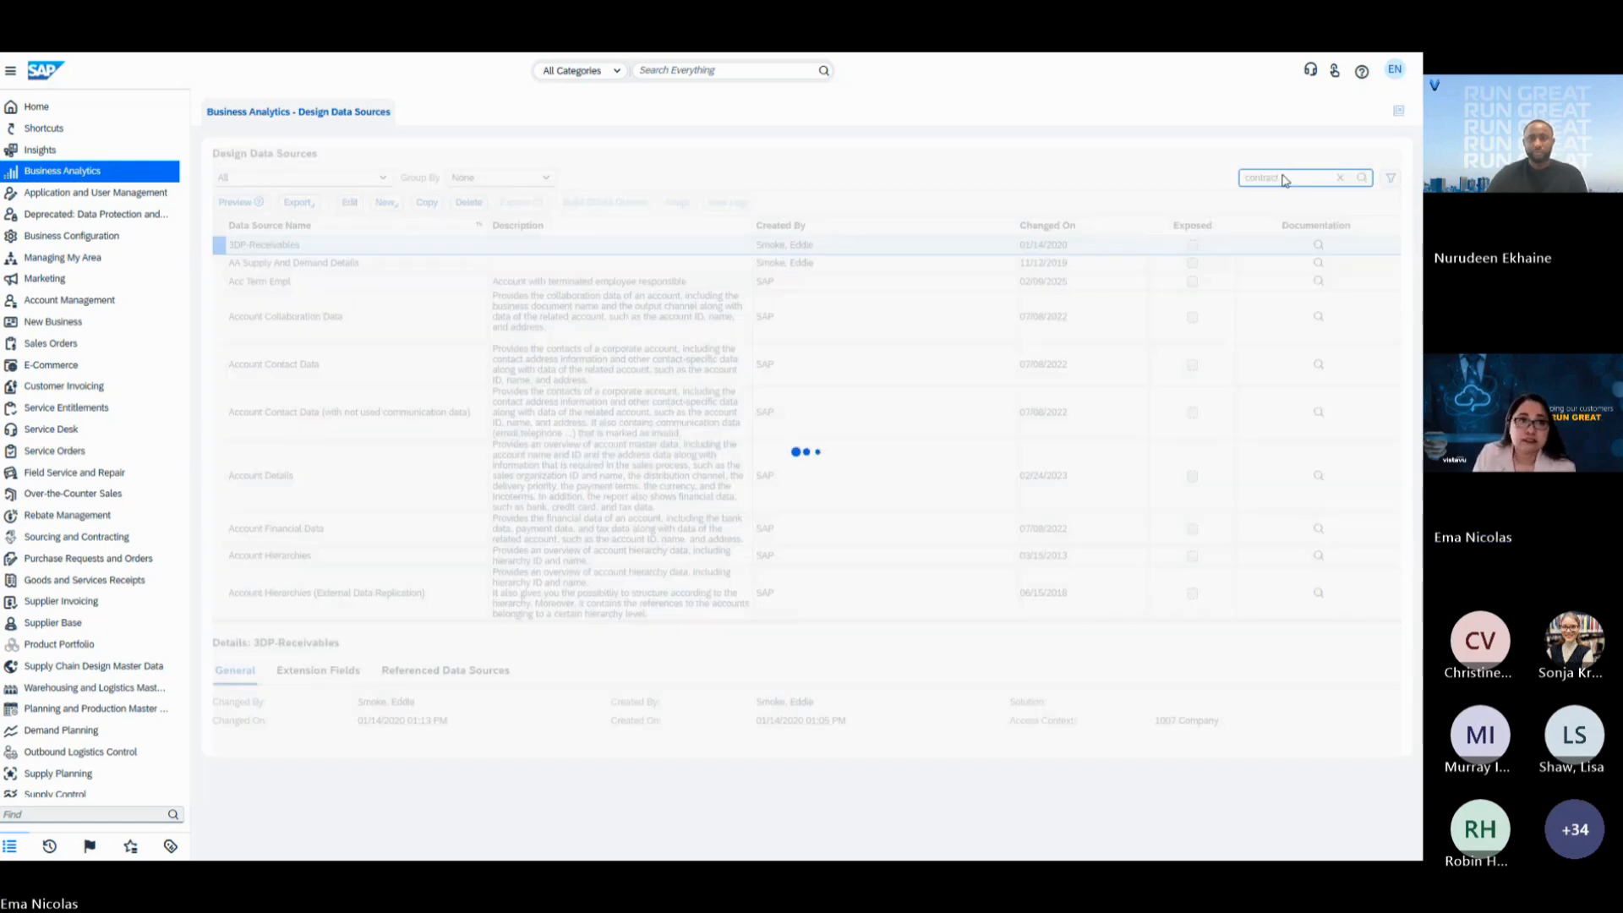
Open the Contracts data source for adaptation and view its additional Dates fields.
click(628, 287)
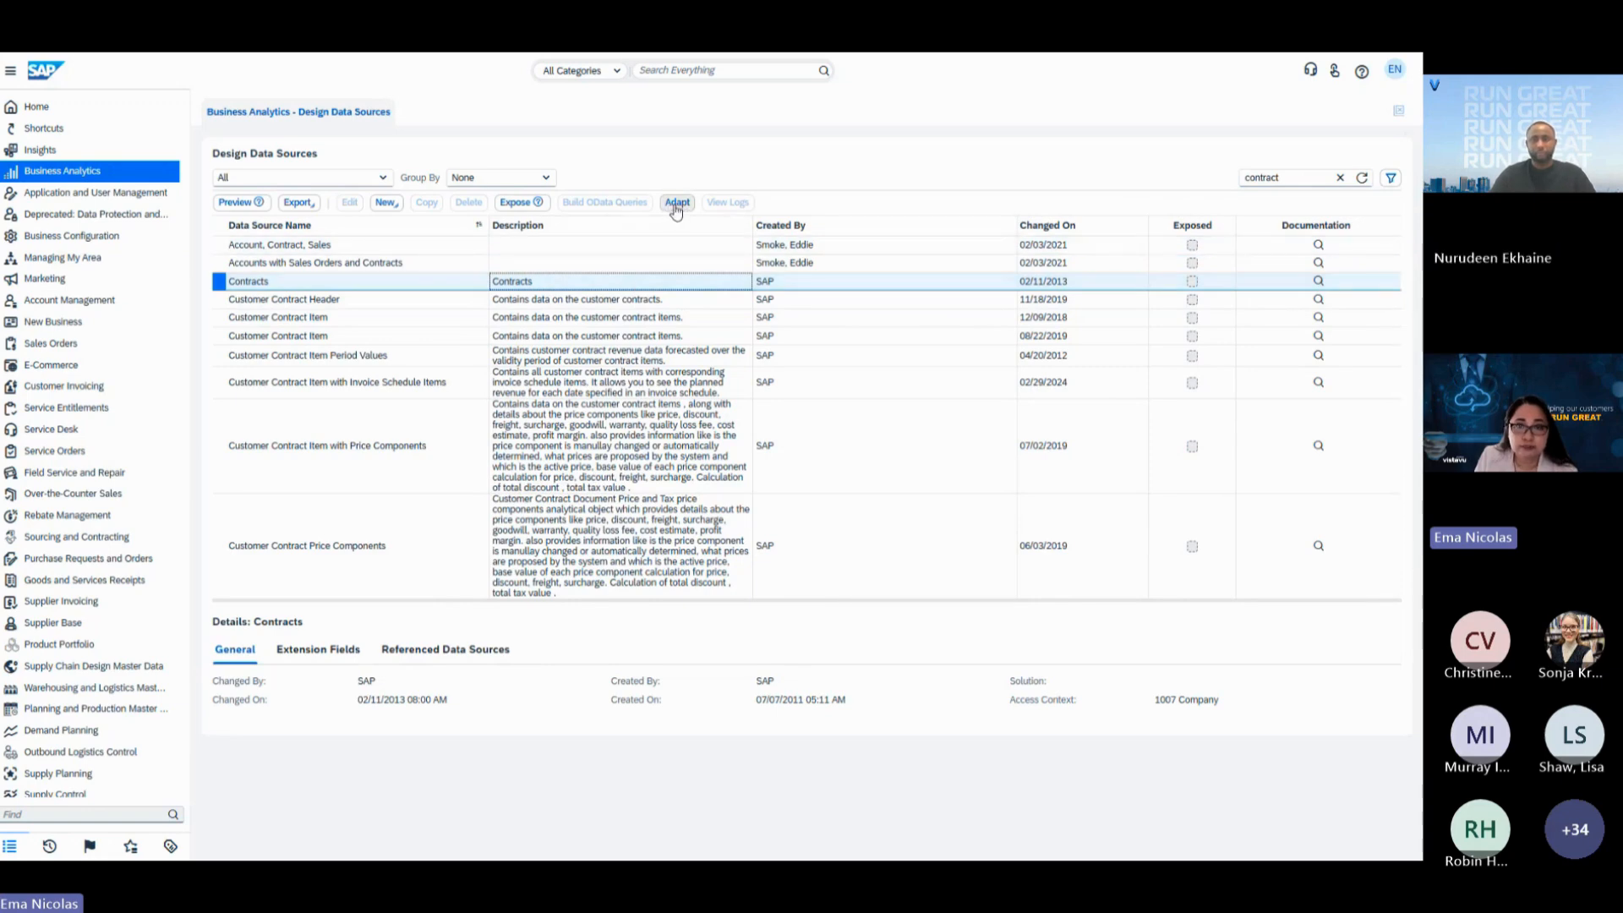
click(675, 205)
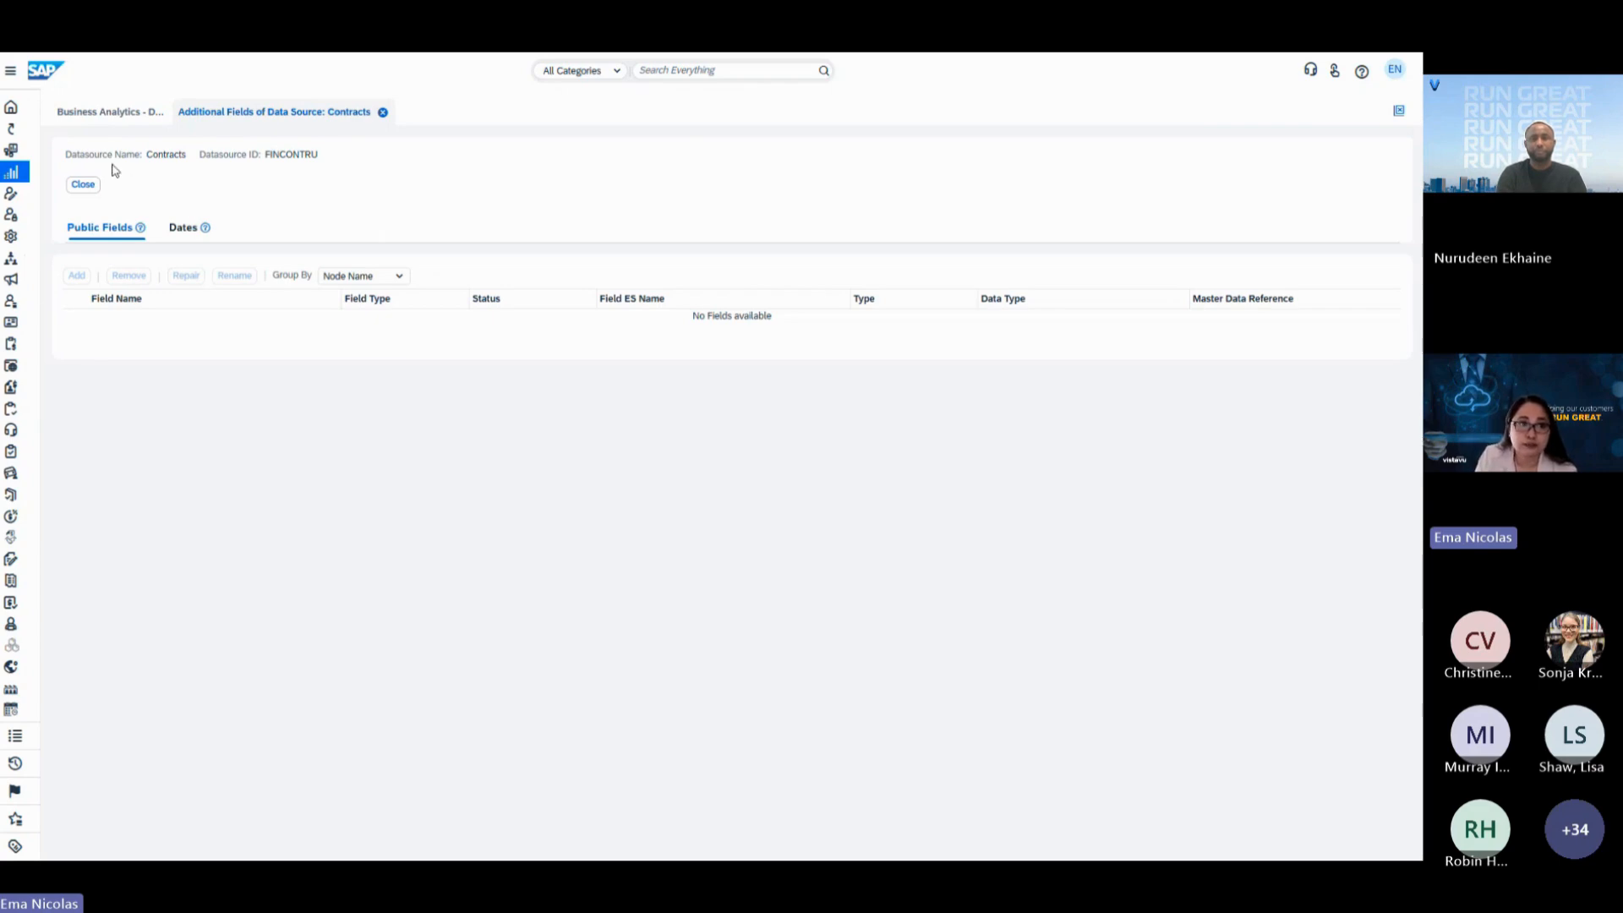
click(183, 233)
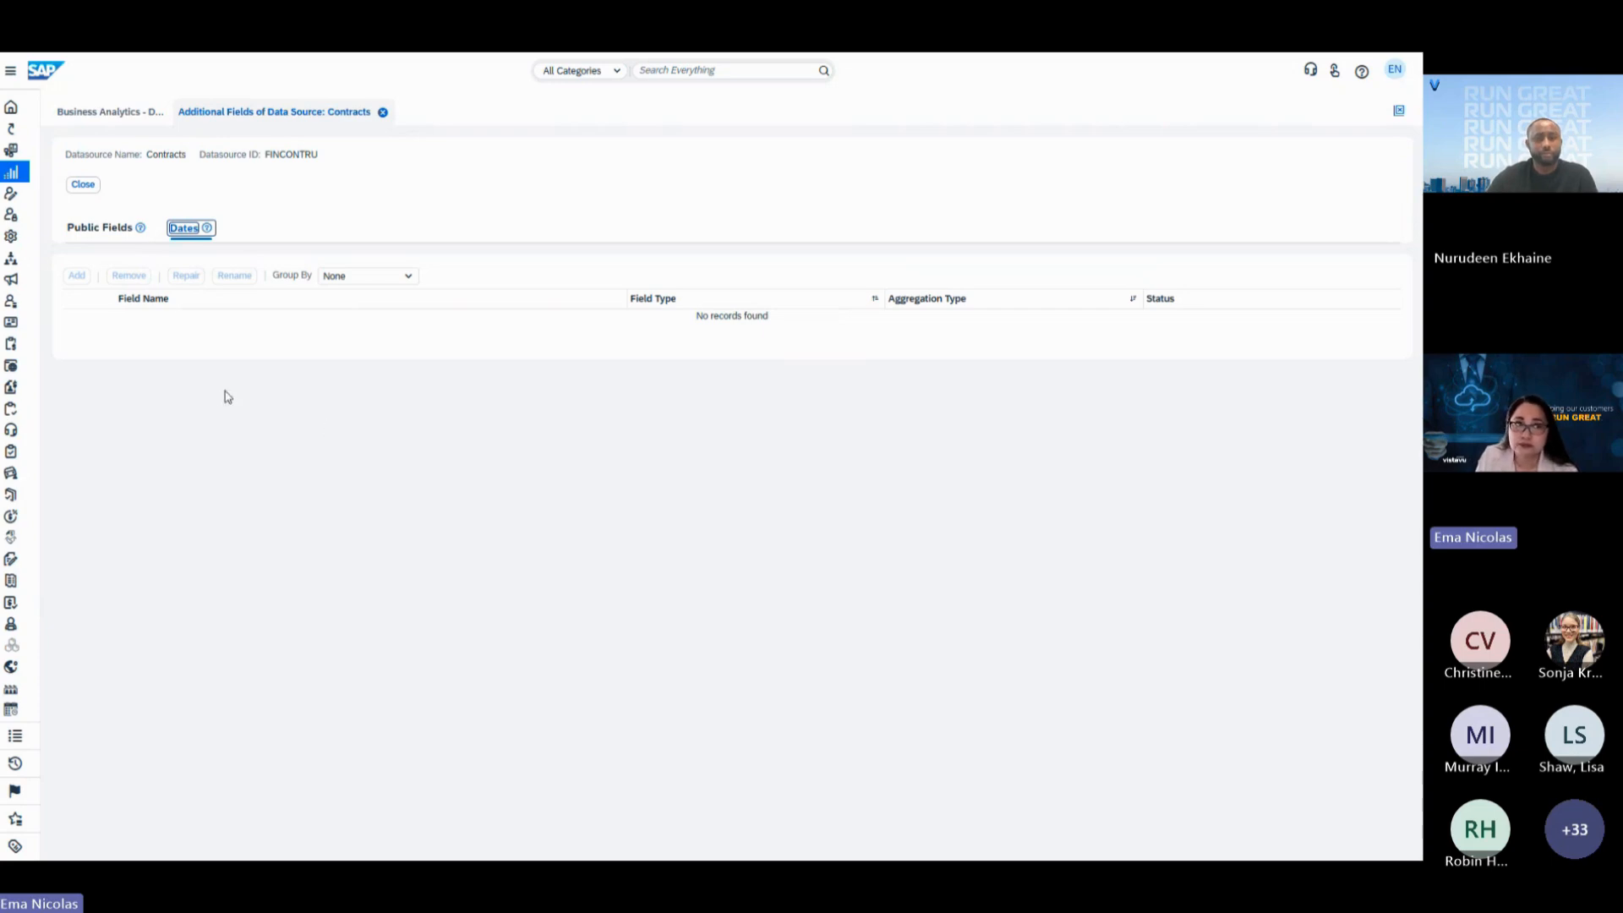
Close the additional fields of the Contracts data source and select the Customer Contract Header data source in the list.
click(383, 114)
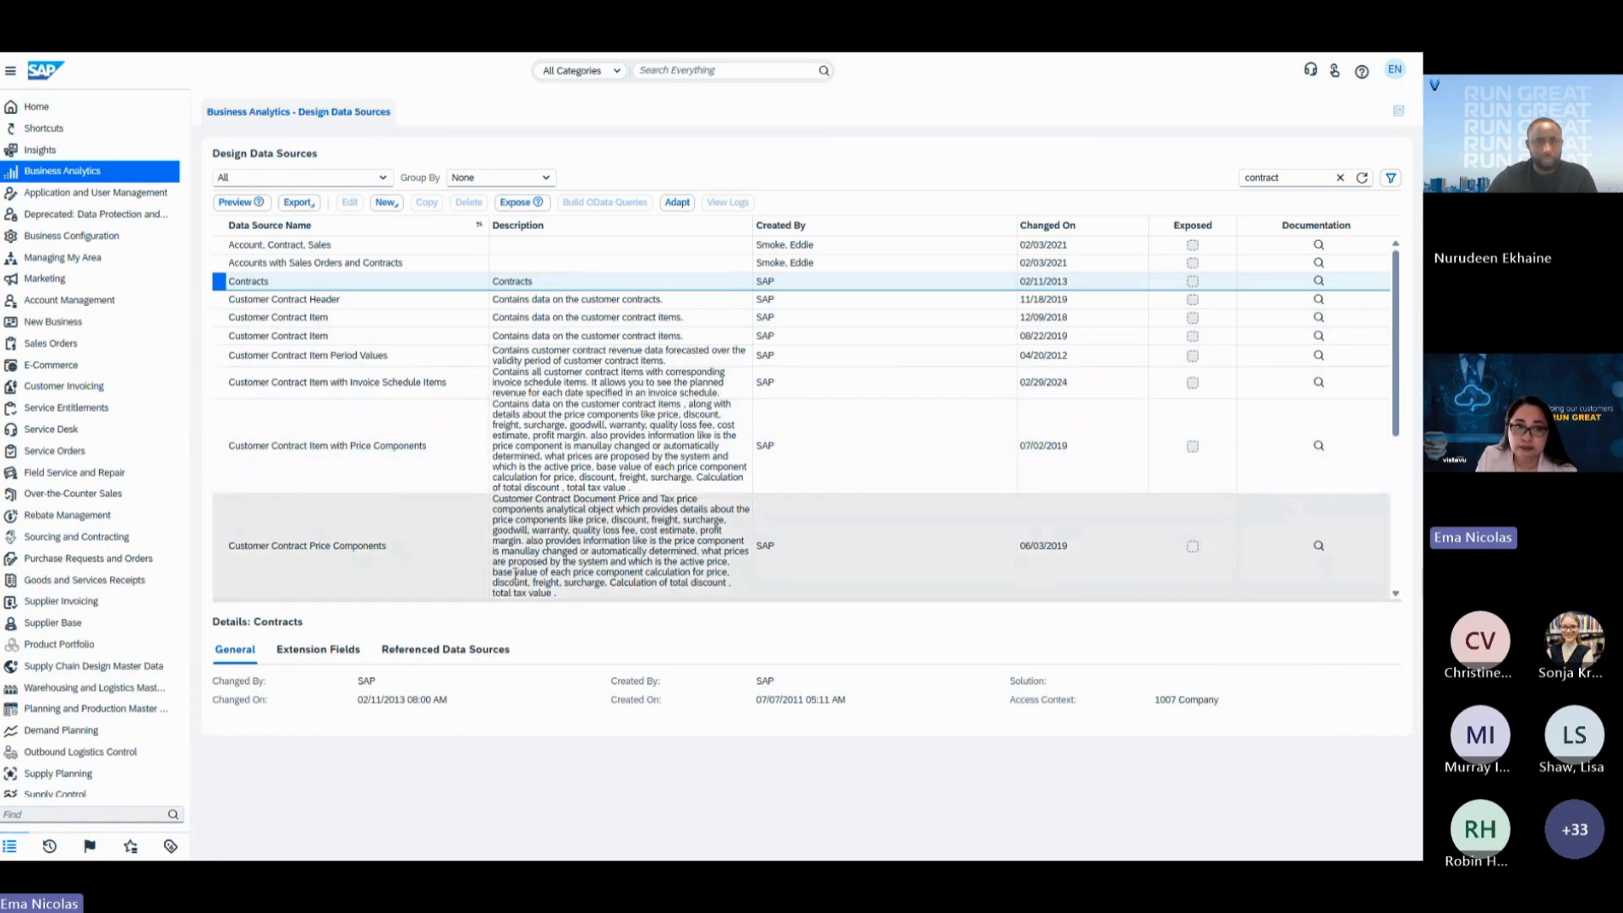
scroll(616, 513, down, 1)
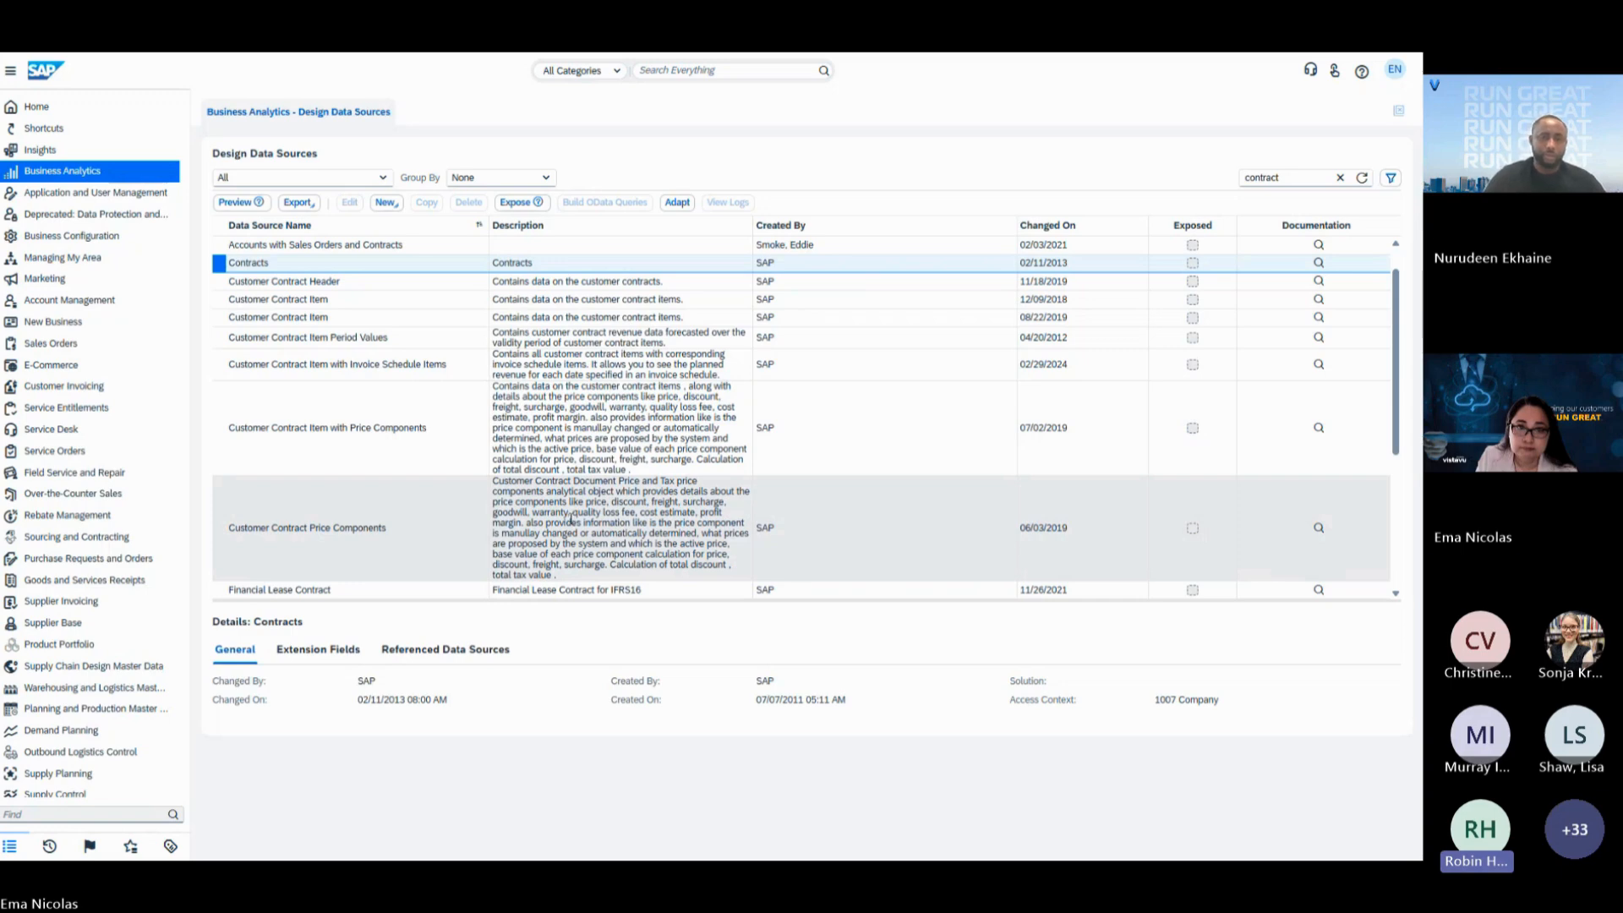
click(557, 282)
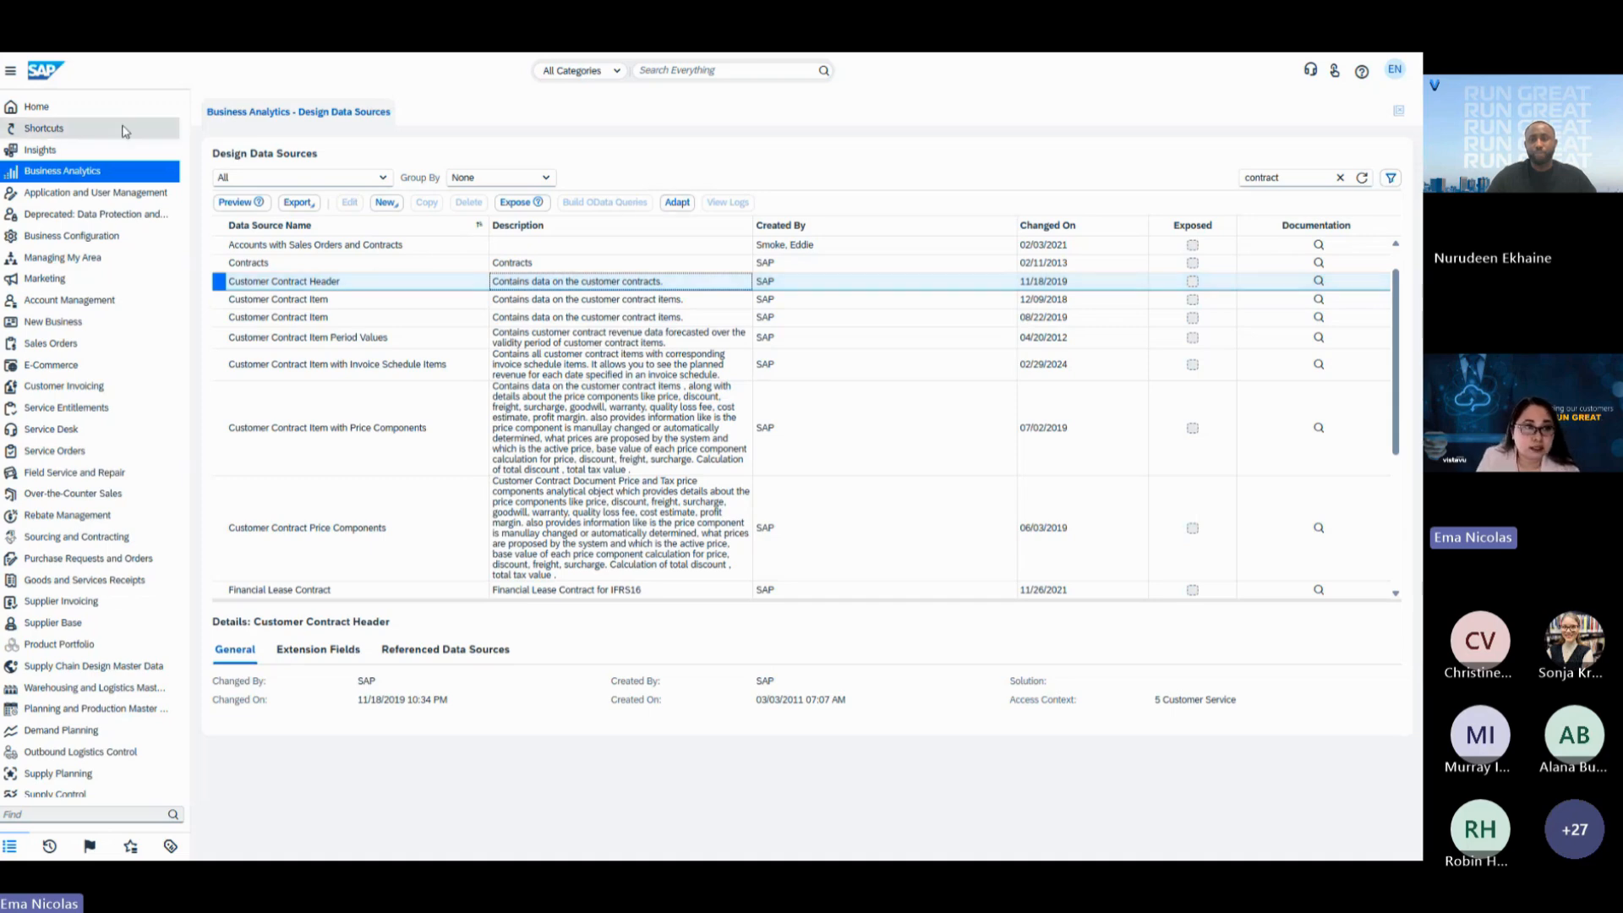
Open the Open Receivables broadcast for editing from Broadcasts in Business Analytics and examine its View setting.
mouse_move(104, 176)
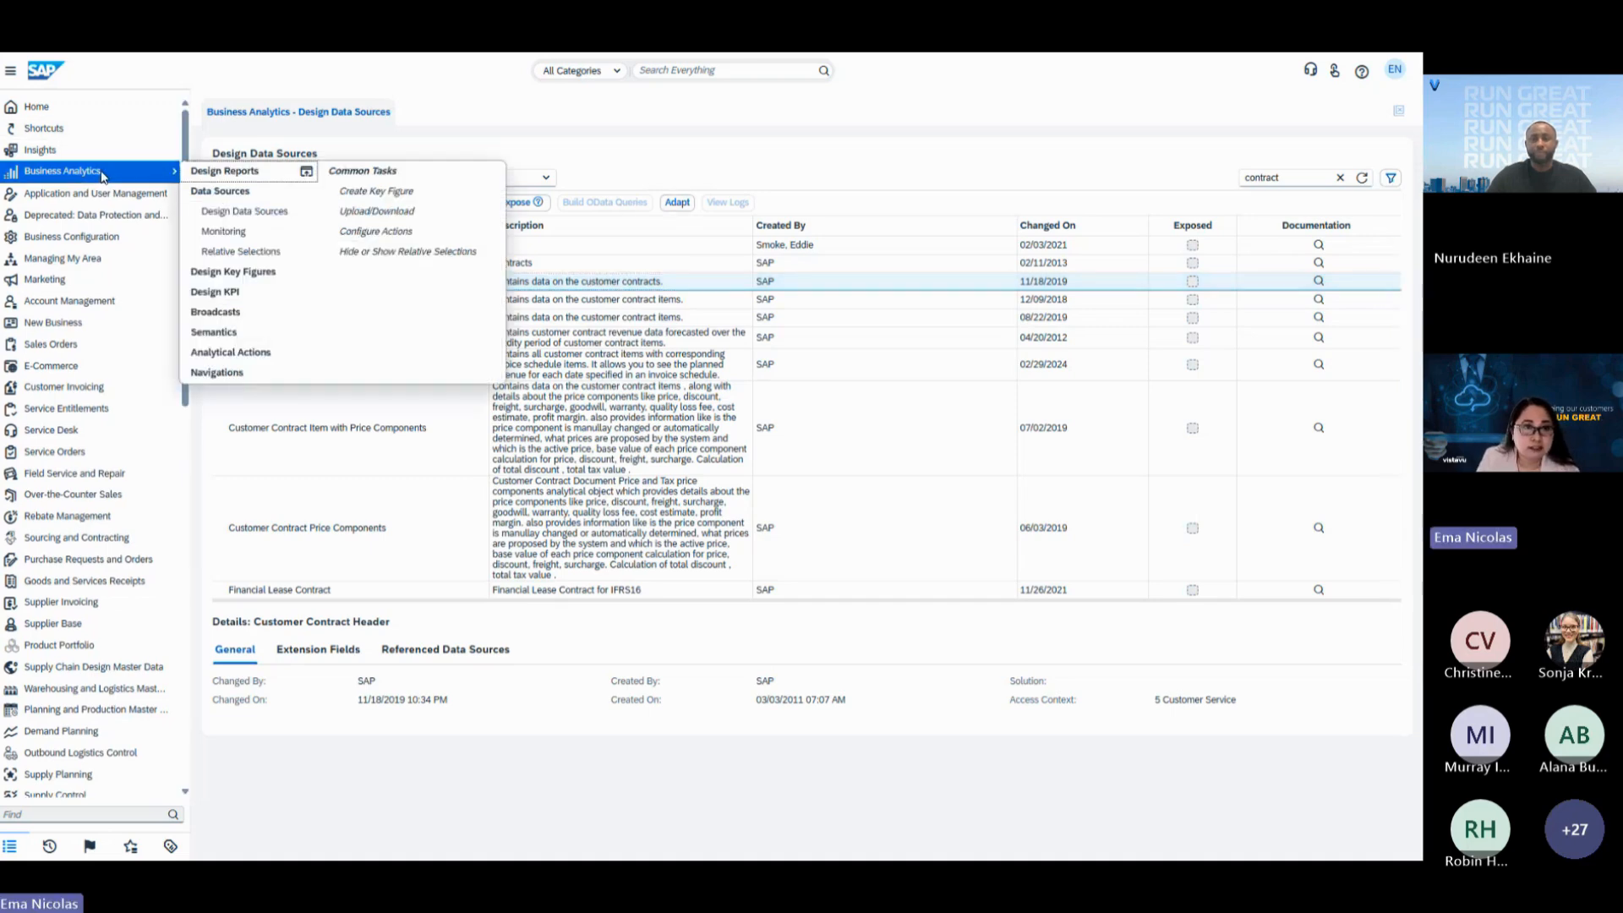
click(222, 312)
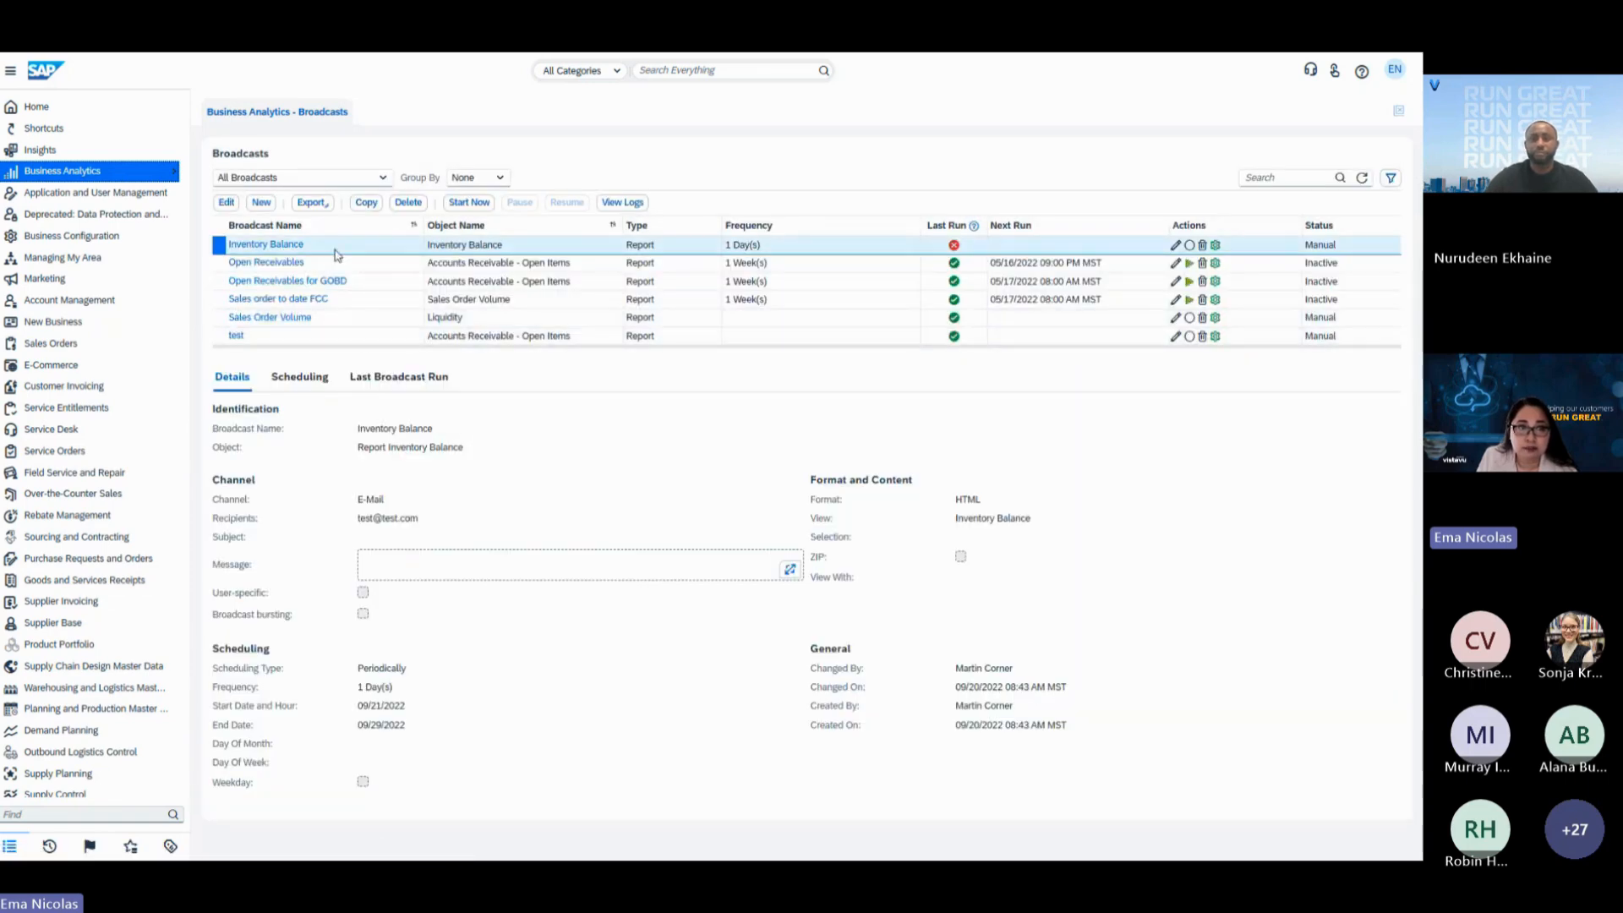
click(330, 269)
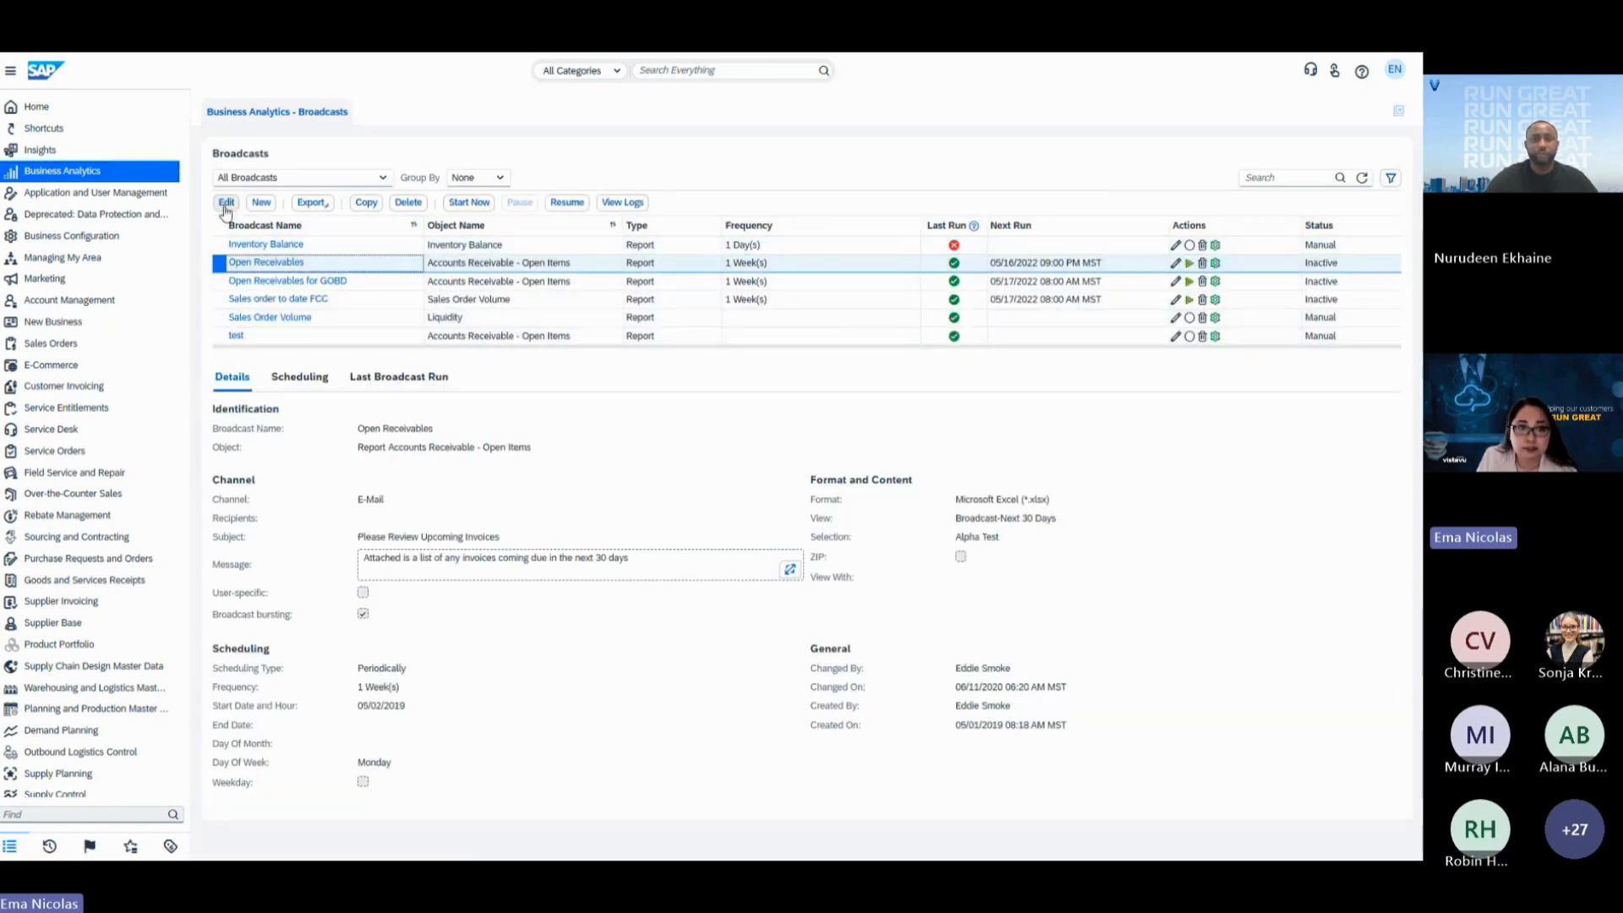
click(226, 202)
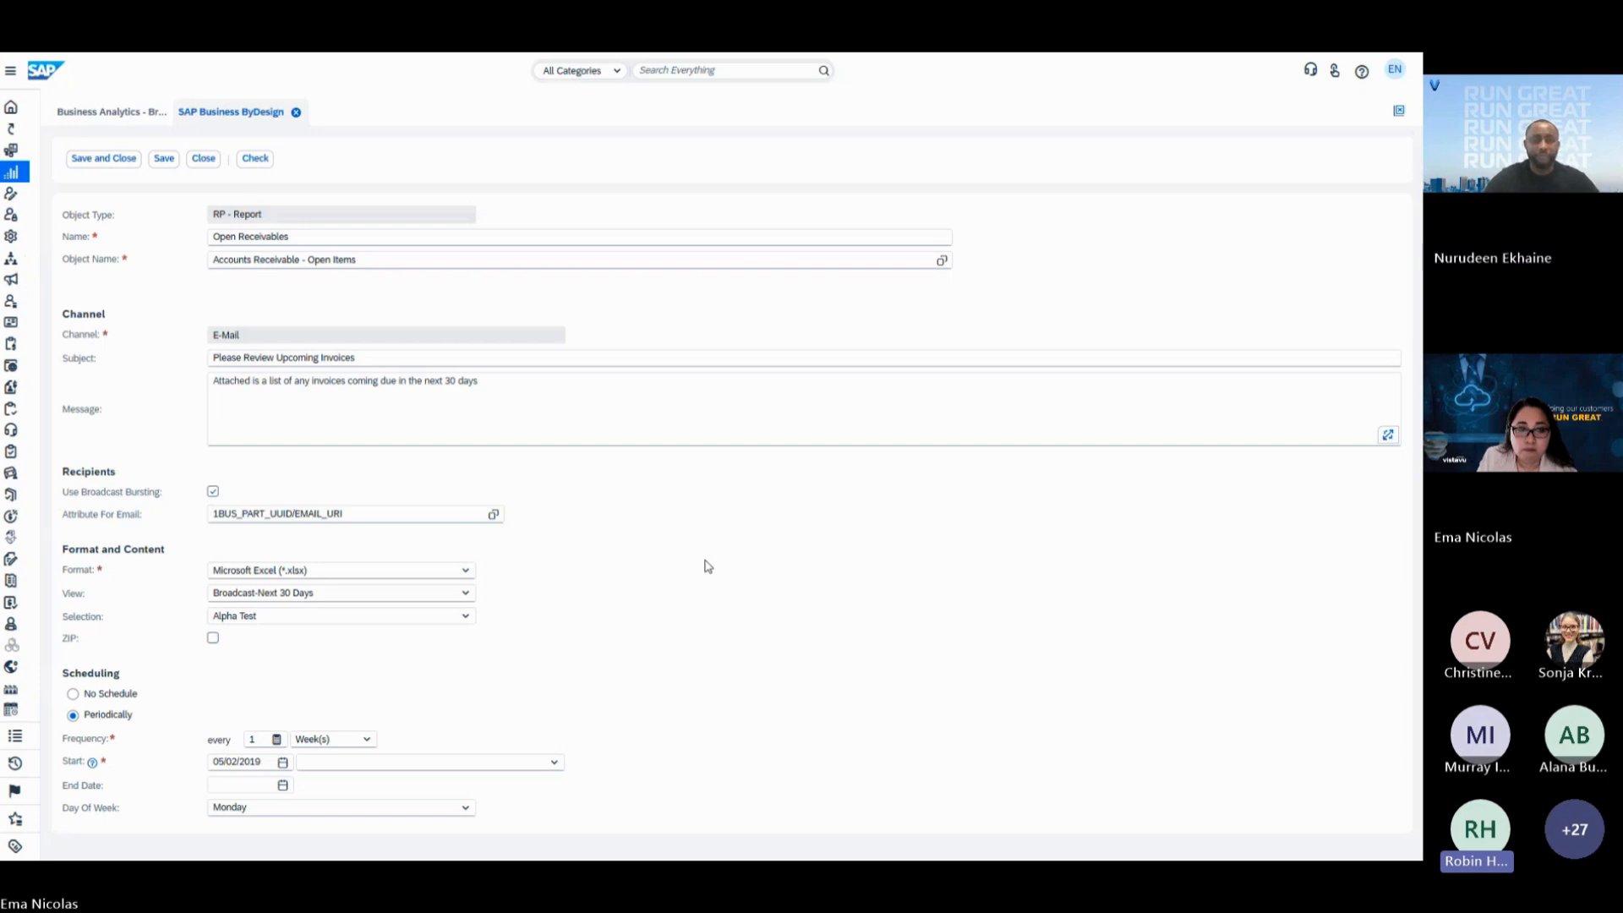
click(333, 593)
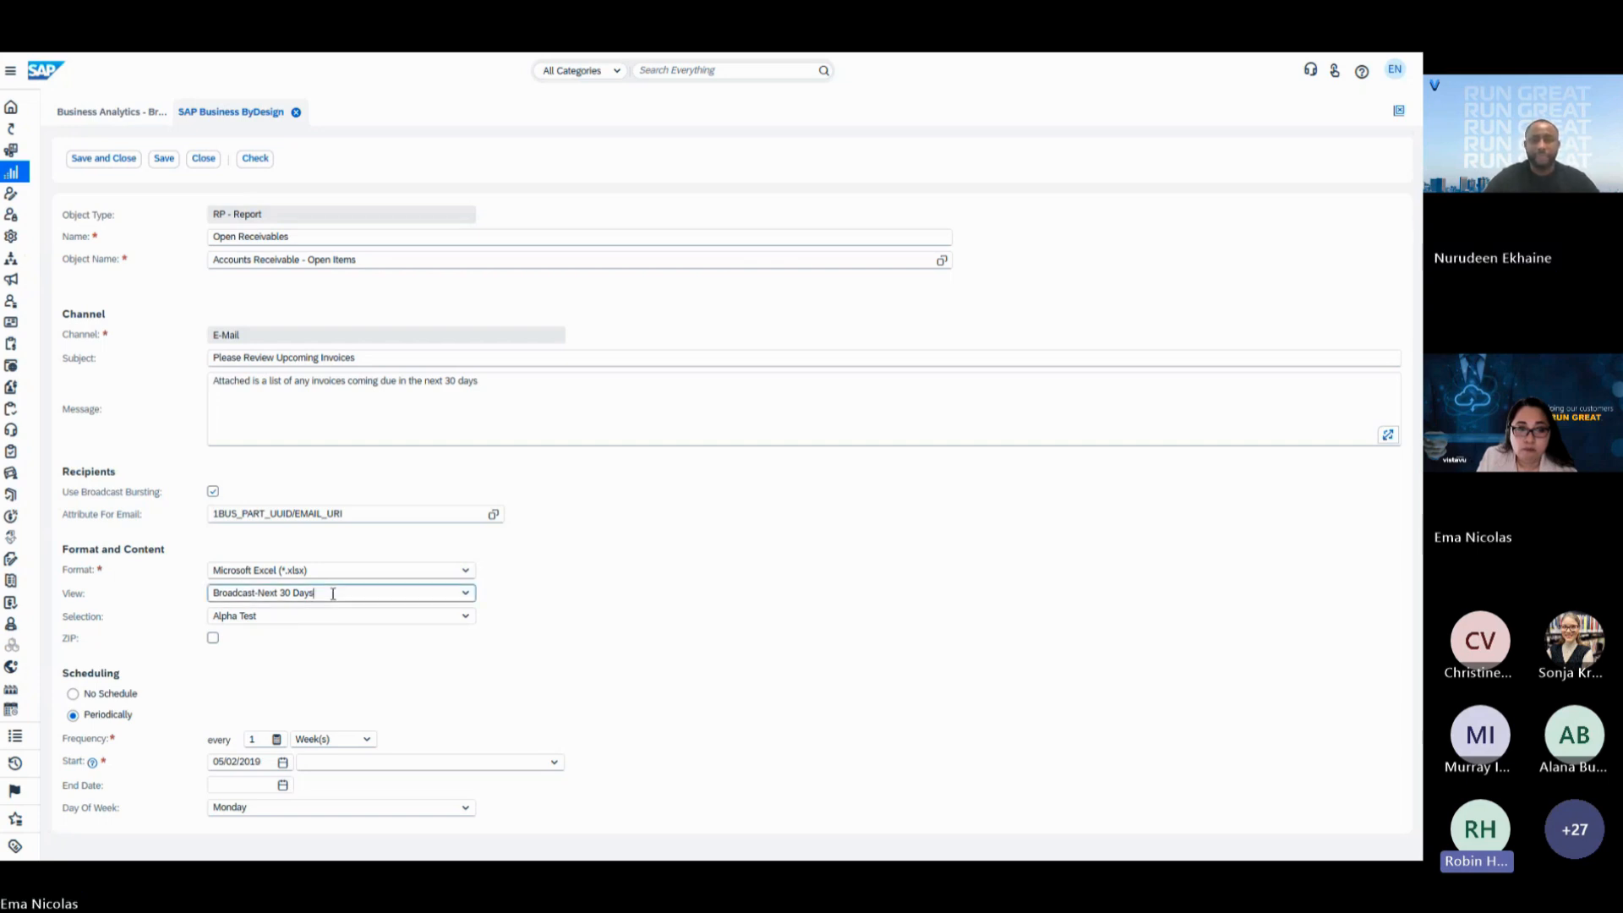
click(688, 648)
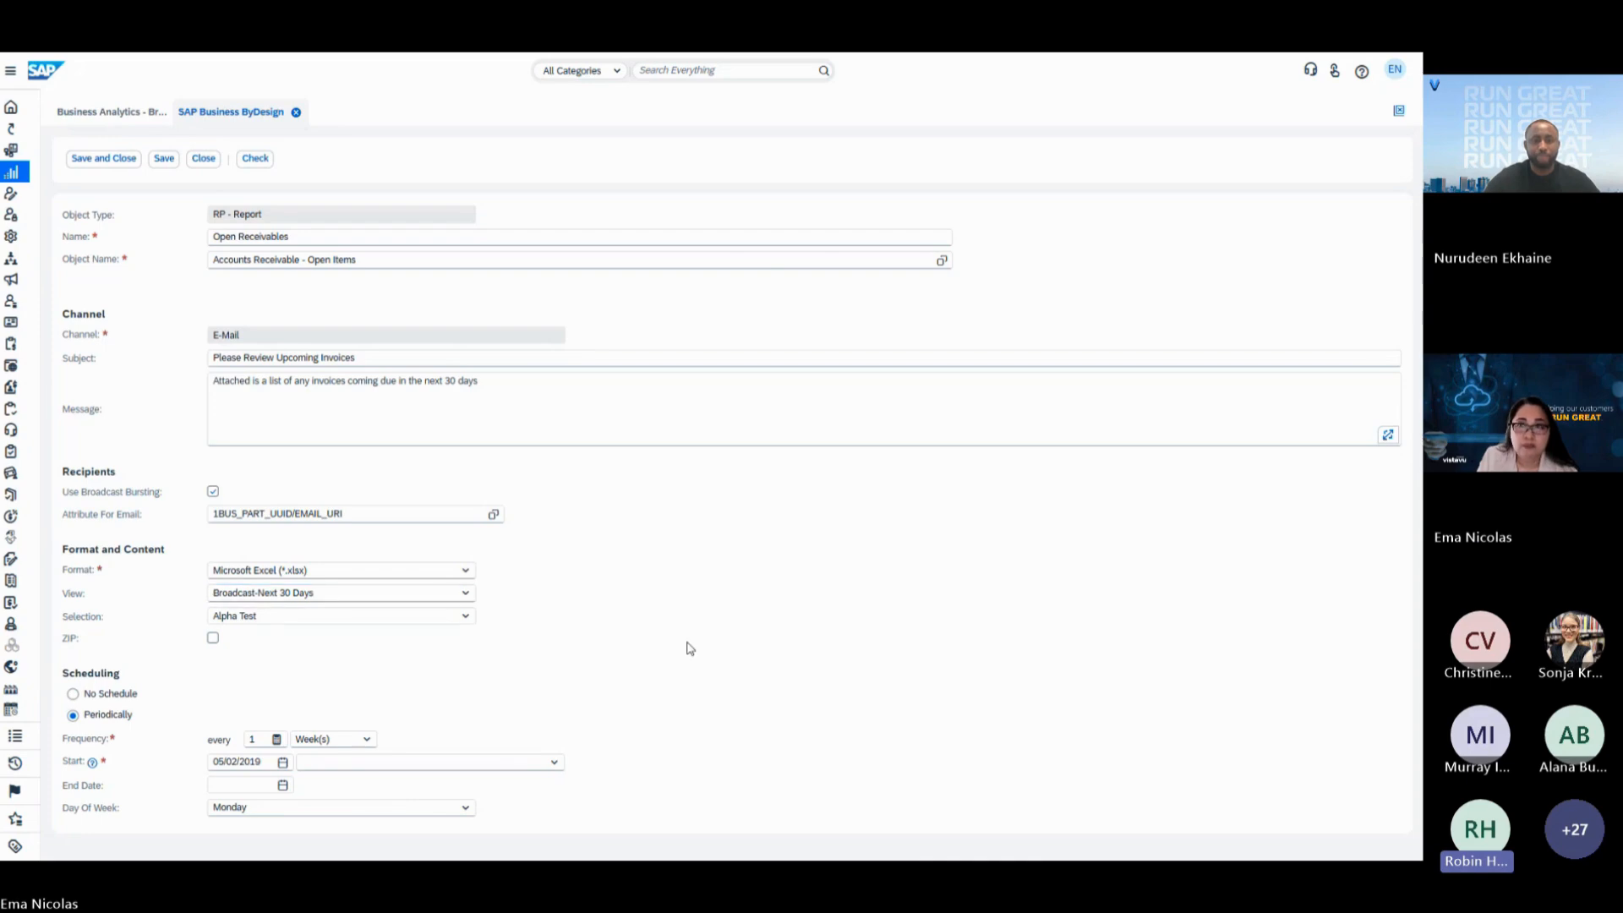